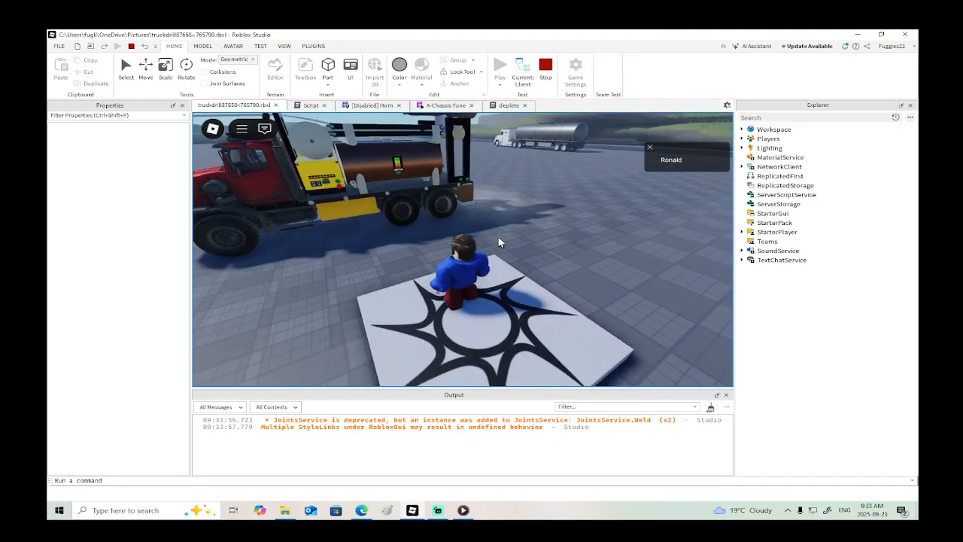
Step: Walk the avatar to the truck's rear and raise the drill with the outer green button on the rear post
{"action": "key", "text": "w"}
{"action": "key", "text": "d"}
{"action": "key", "text": "w"}
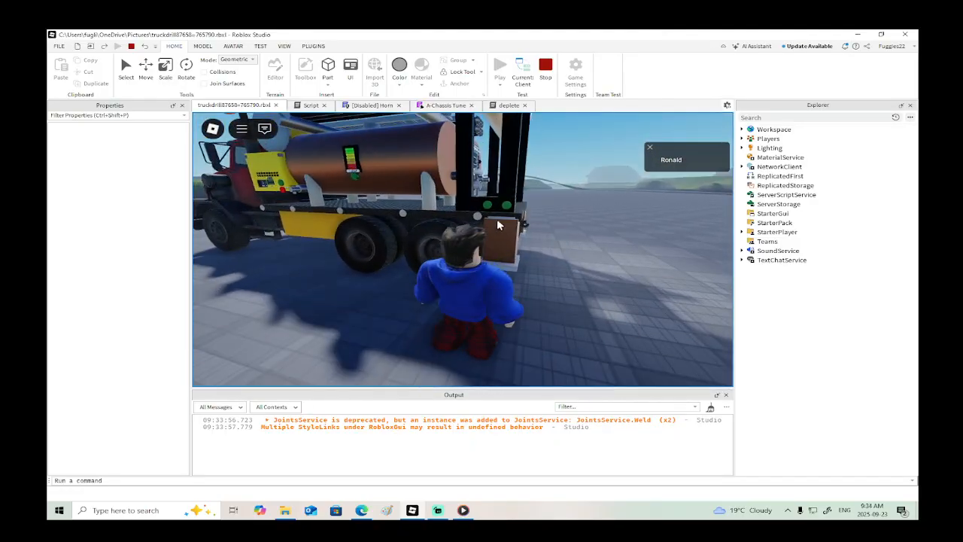
{"action": "left_click", "coordinate": [508, 207]}
{"action": "scroll", "coordinate": [534, 215], "scroll_direction": "down", "scroll_amount": 2}
{"action": "key", "text": "s"}
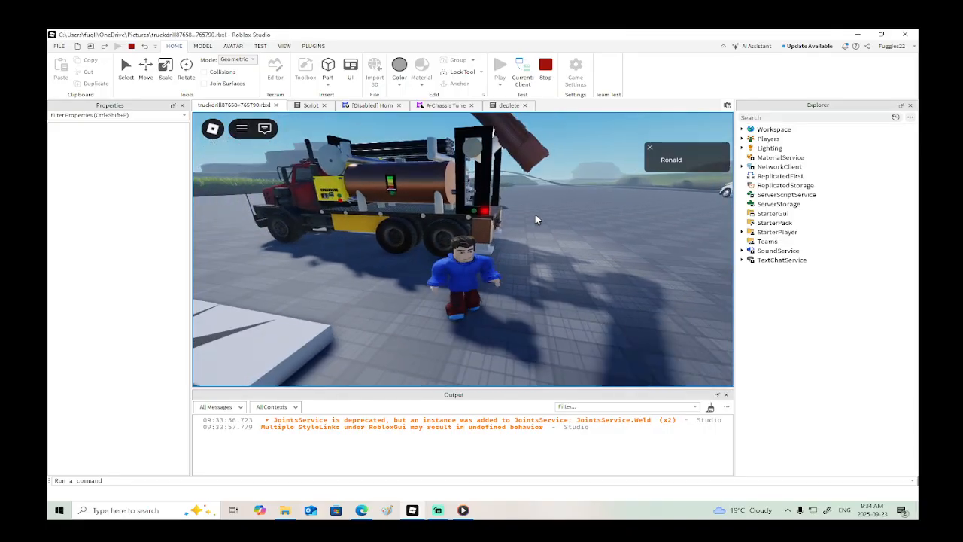
{"action": "right_click_drag", "start_coordinate": [534, 214], "coordinate": [540, 237]}
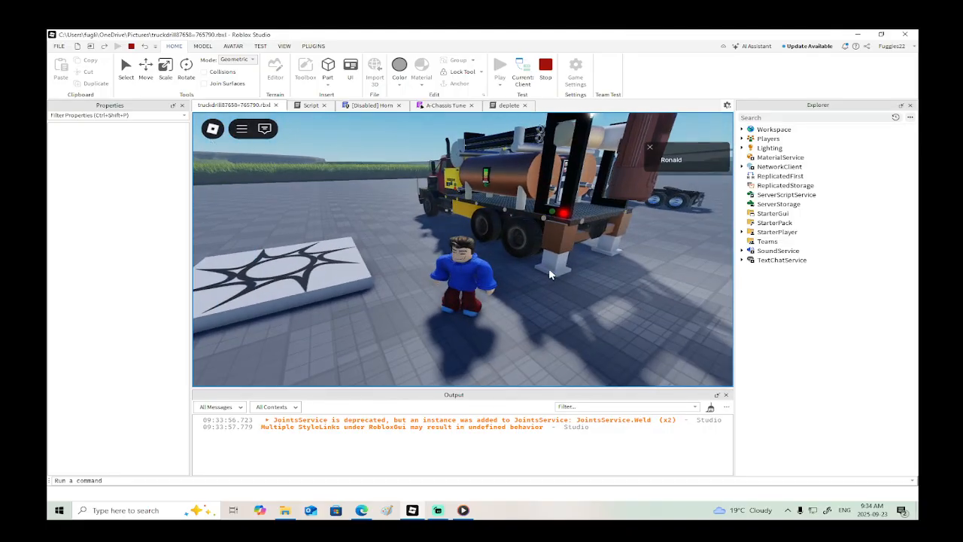
{"action": "right_click_drag", "start_coordinate": [549, 275], "coordinate": [515, 139]}
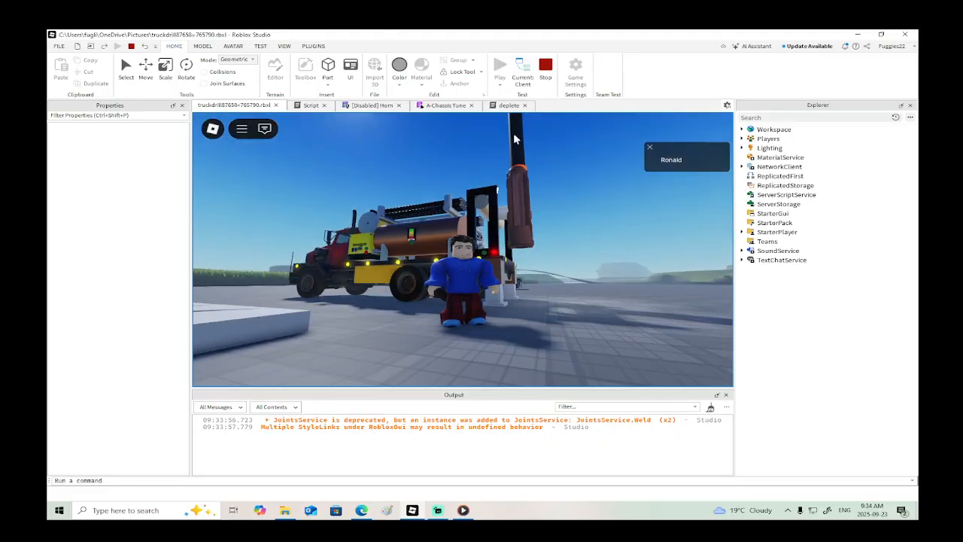
Step: Bring the avatar to the truck's side and activate the green start button below the tank's level gauge
{"action": "key", "text": "w"}
{"action": "right_click_drag", "start_coordinate": [520, 178], "coordinate": [520, 179]}
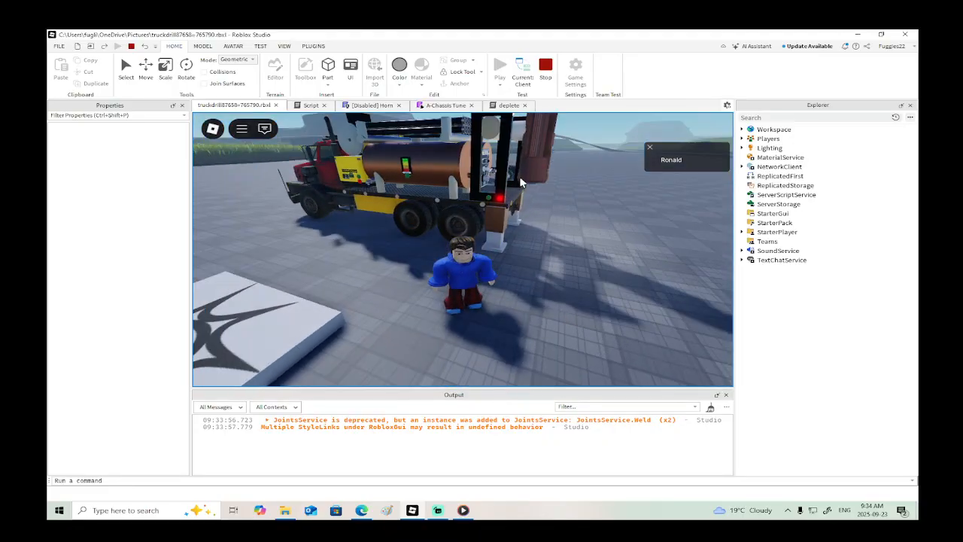
{"action": "scroll", "coordinate": [521, 178], "scroll_direction": "down", "scroll_amount": 2}
{"action": "scroll", "coordinate": [519, 180], "scroll_direction": "up", "scroll_amount": 4}
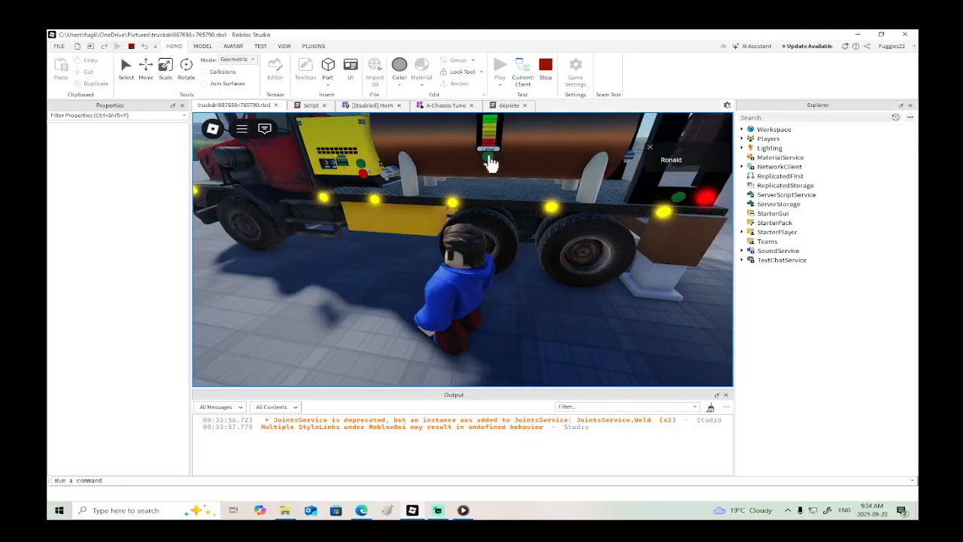
{"action": "left_click", "coordinate": [490, 161]}
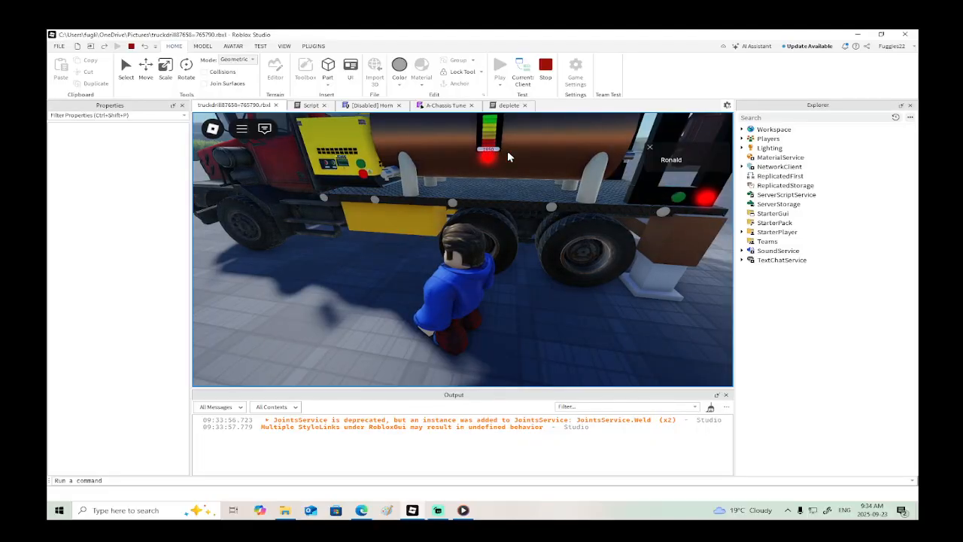
Step: Examine the drill at the truck's rear and the tank's level gauge while the start button is active
{"action": "scroll", "coordinate": [508, 157], "scroll_direction": "down", "scroll_amount": 4}
{"action": "key", "text": "s"}
{"action": "key", "text": "d"}
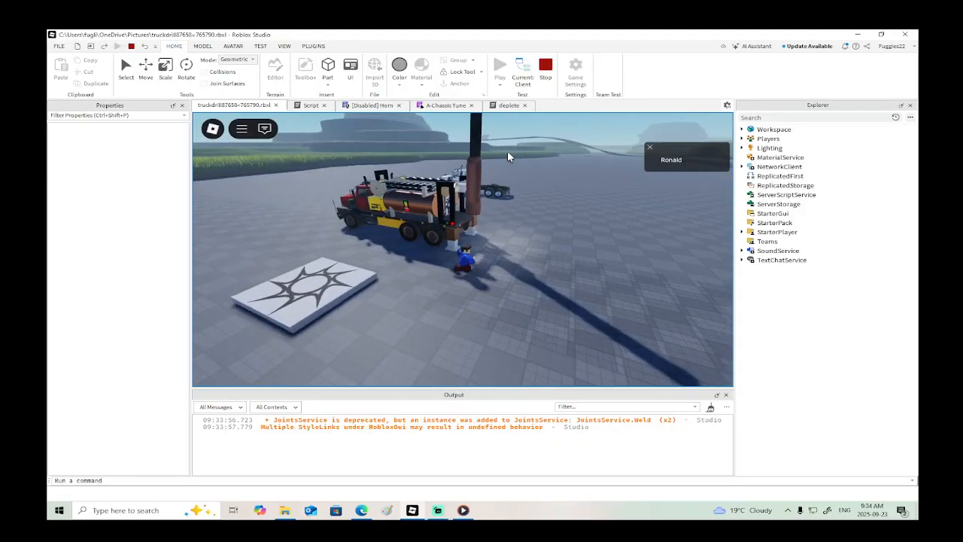
{"action": "scroll", "coordinate": [508, 153], "scroll_direction": "up", "scroll_amount": 2}
{"action": "right_click_drag", "start_coordinate": [508, 153], "coordinate": [544, 155]}
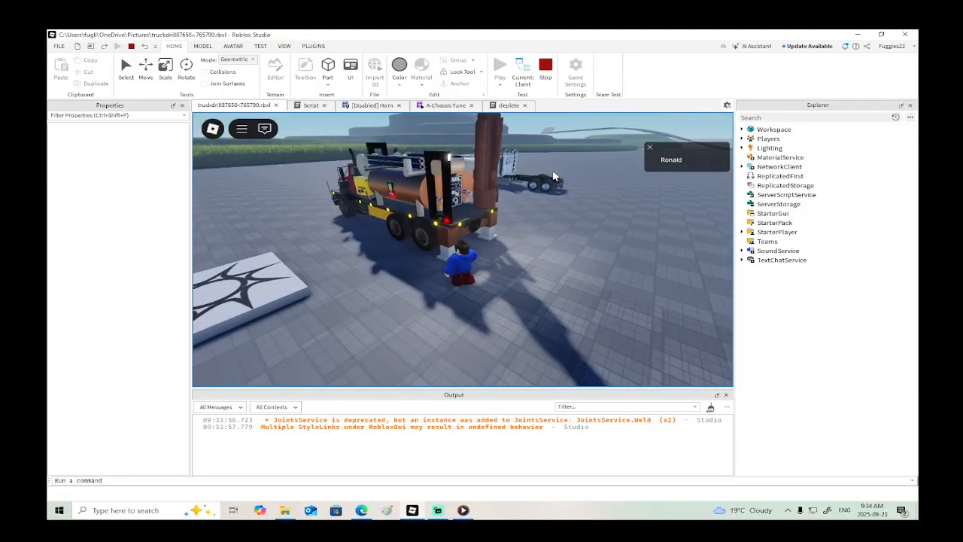
{"action": "key", "text": "w"}
{"action": "key", "text": "a"}
{"action": "scroll", "coordinate": [553, 169], "scroll_direction": "up", "scroll_amount": 4}
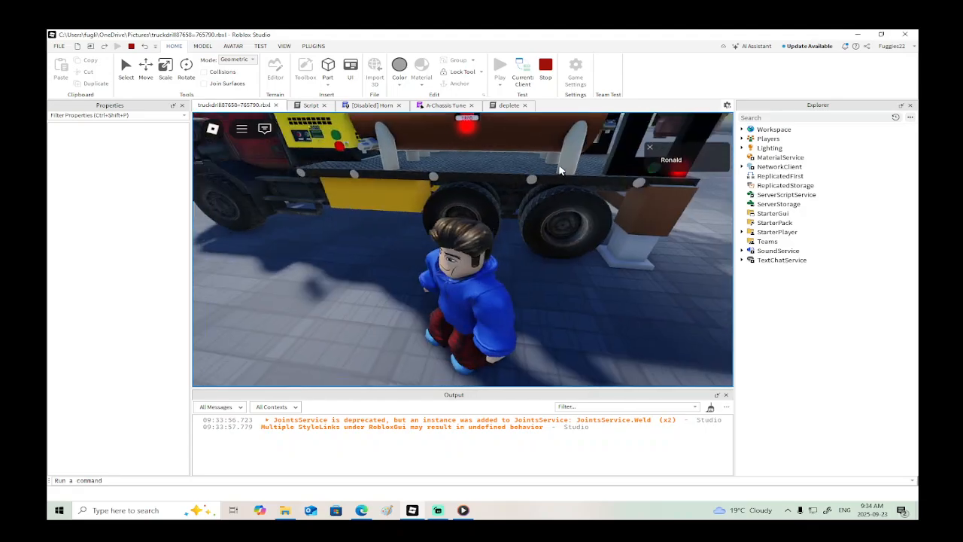
{"action": "scroll", "coordinate": [541, 152], "scroll_direction": "down", "scroll_amount": 3}
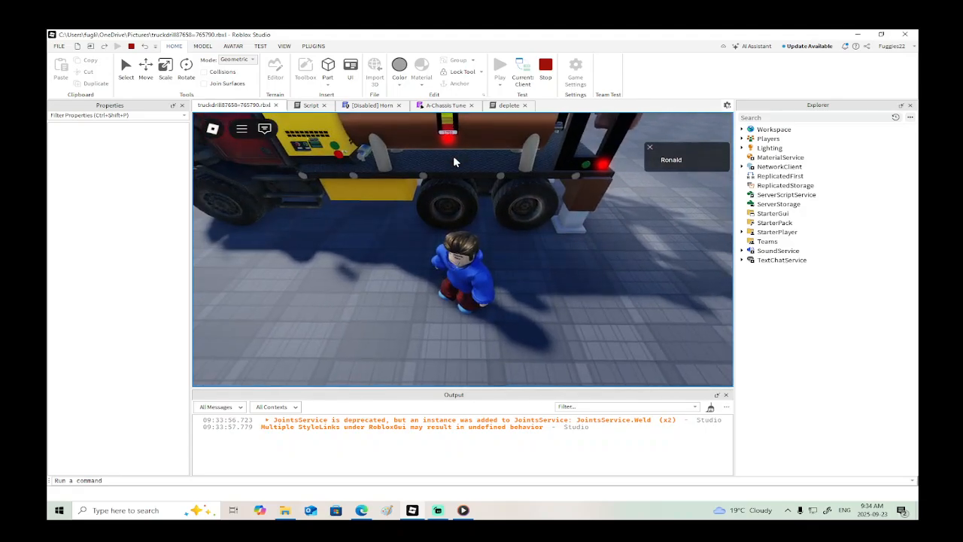
{"action": "key", "text": "s"}
{"action": "right_click_drag", "start_coordinate": [440, 136], "coordinate": [470, 143]}
{"action": "key", "text": "d"}
{"action": "key", "text": "d"}
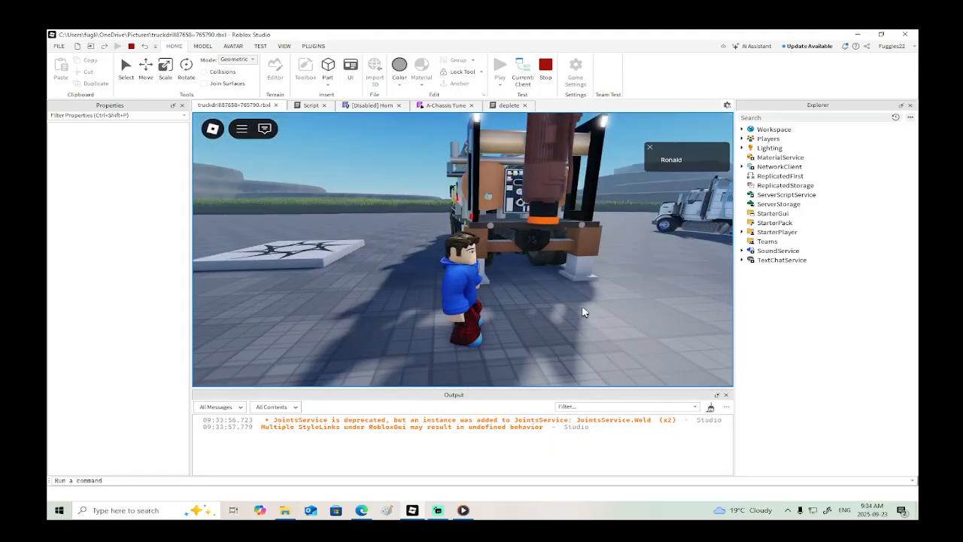
{"action": "key", "text": "s"}
{"action": "right_click_drag", "start_coordinate": [583, 307], "coordinate": [578, 300]}
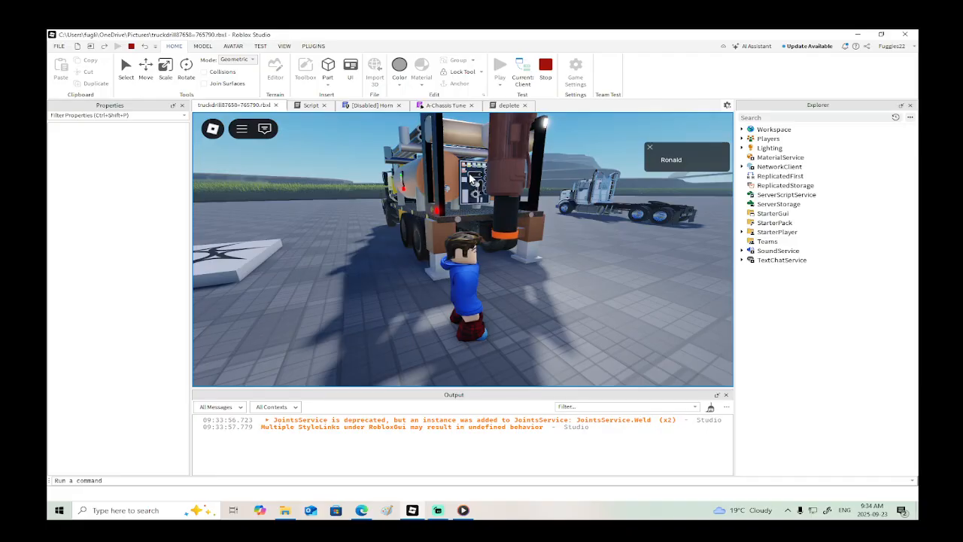
{"action": "key", "text": "w"}
{"action": "key", "text": "a"}
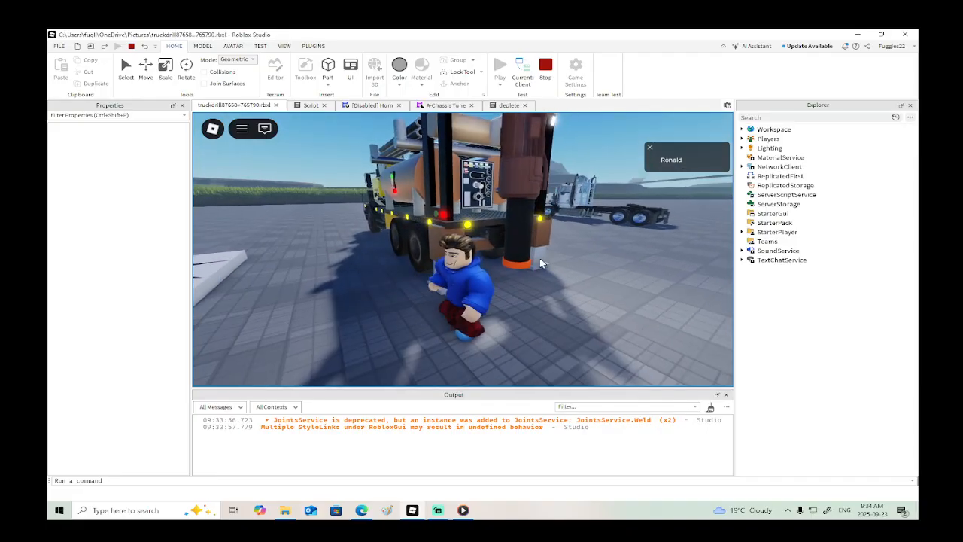
Step: Walk the avatar around the truck's rear and compare the drill and the tank gauges on both sides
{"action": "key", "text": "s"}
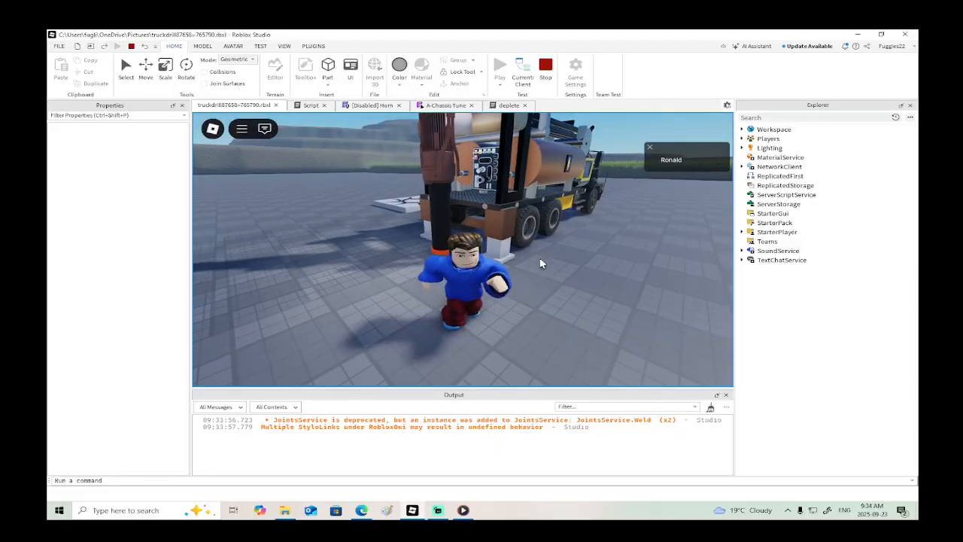
{"action": "key", "text": "w"}
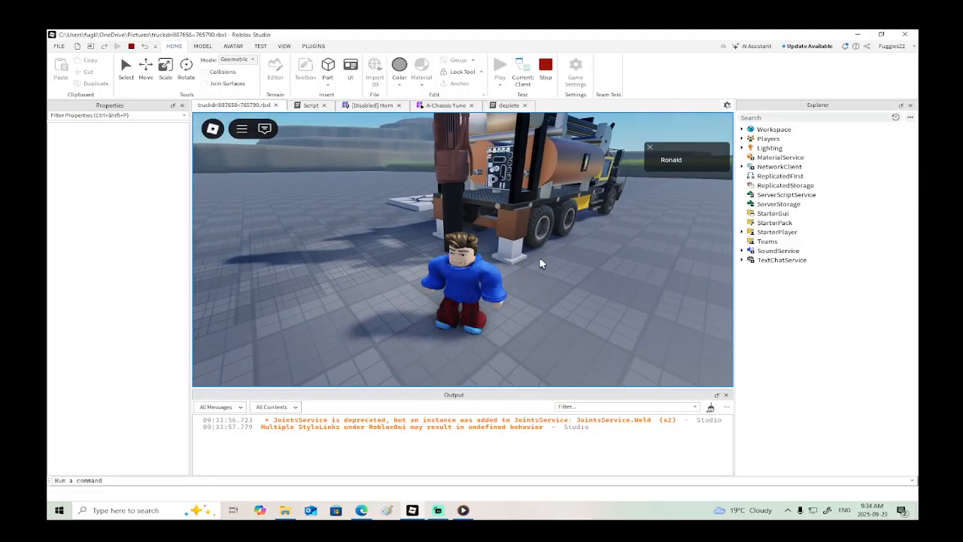
{"action": "key", "text": "a"}
{"action": "key", "text": "w"}
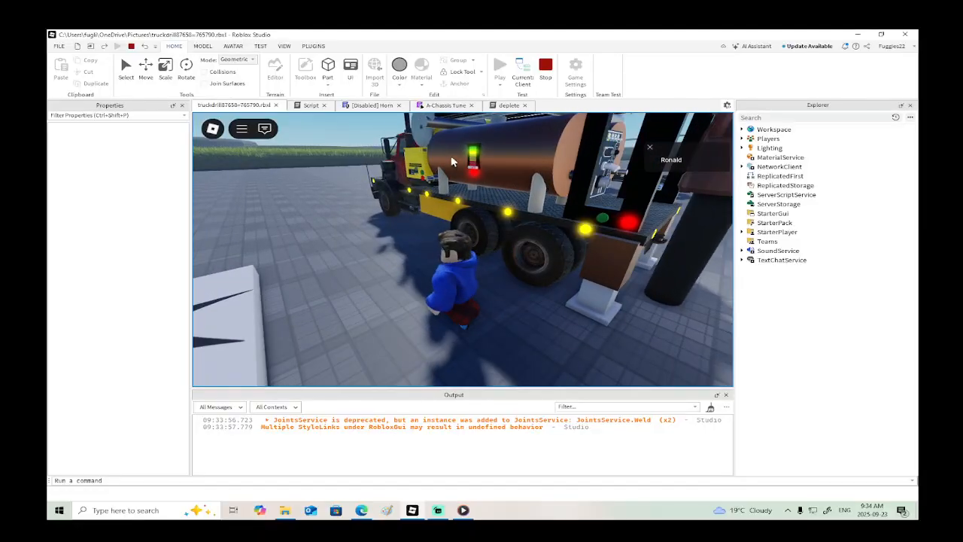
{"action": "key", "text": "d"}
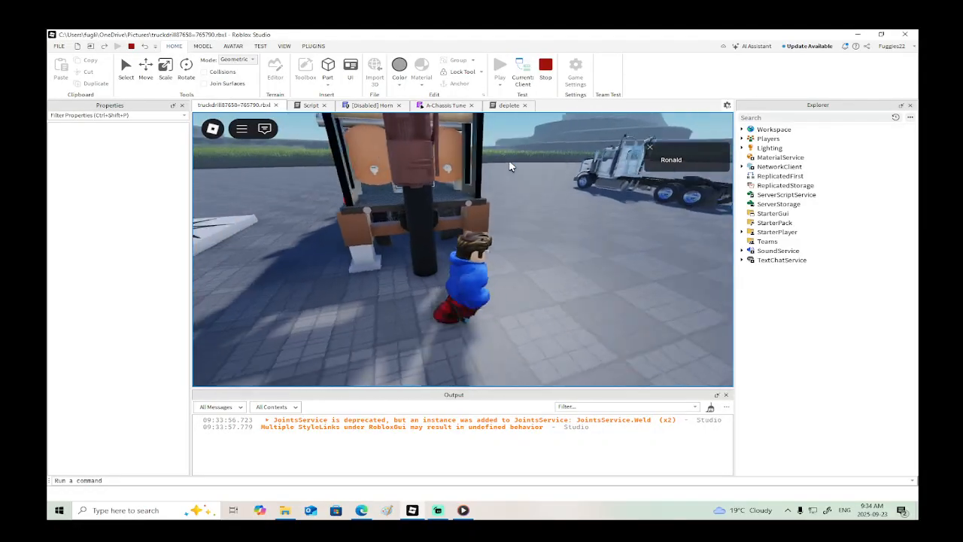
{"action": "key", "text": "a"}
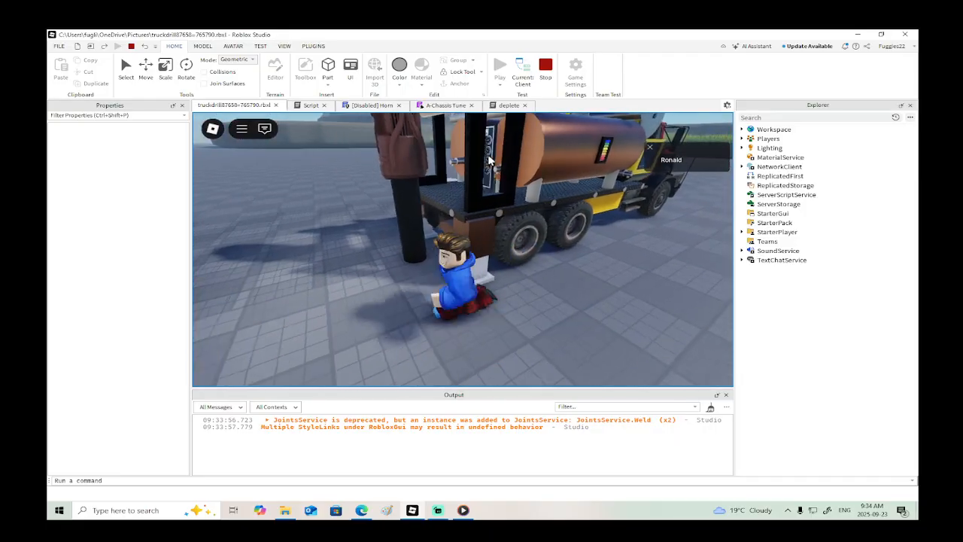
{"action": "key", "text": "d"}
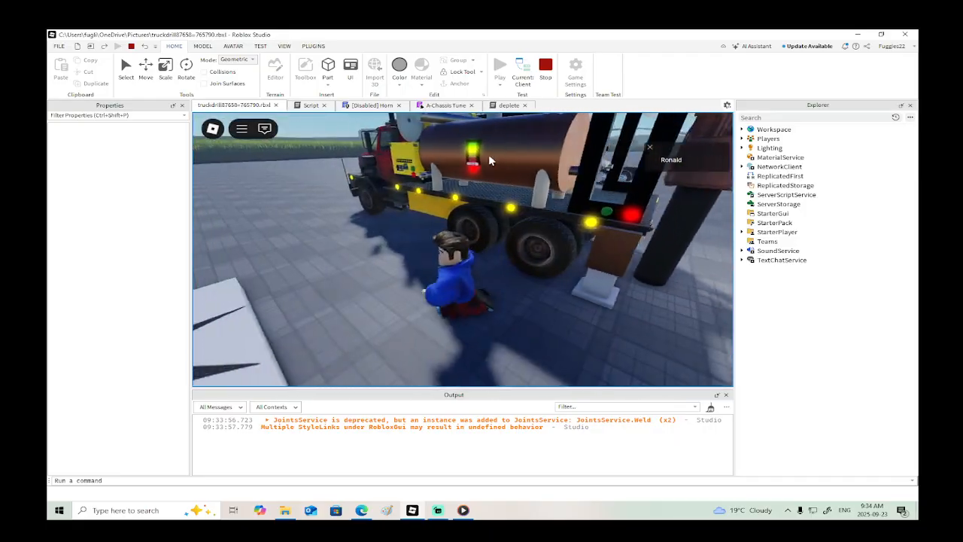
{"action": "key", "text": "d"}
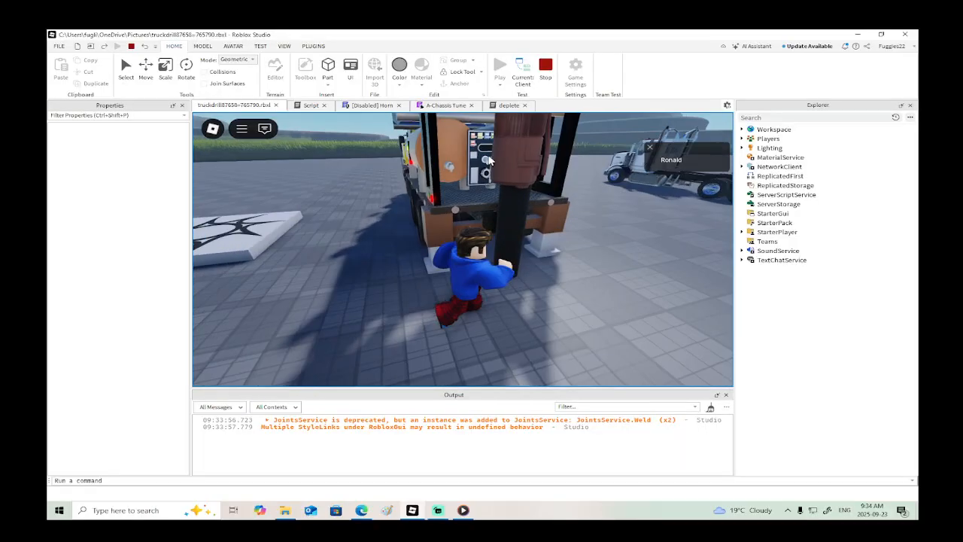
{"action": "key", "text": "s"}
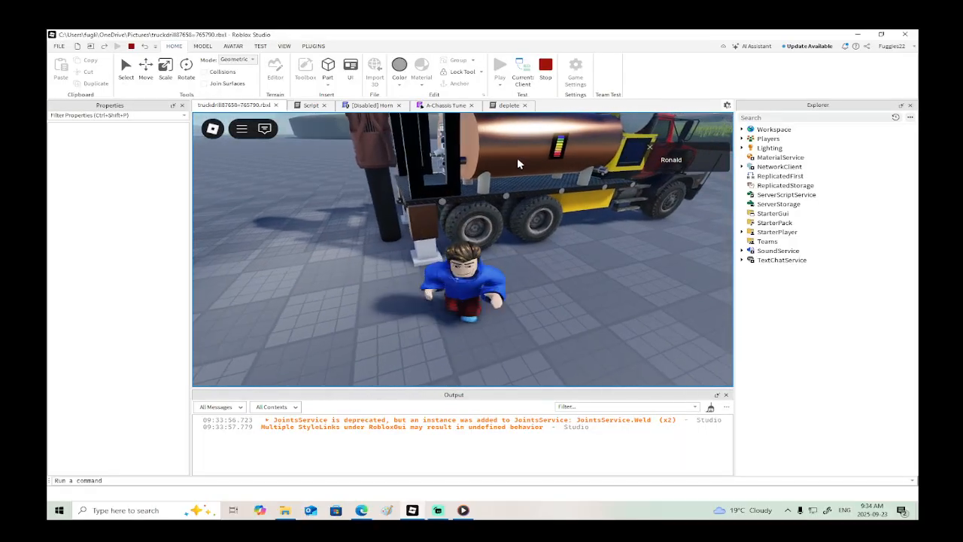
{"action": "key", "text": "a"}
{"action": "key", "text": "a"}
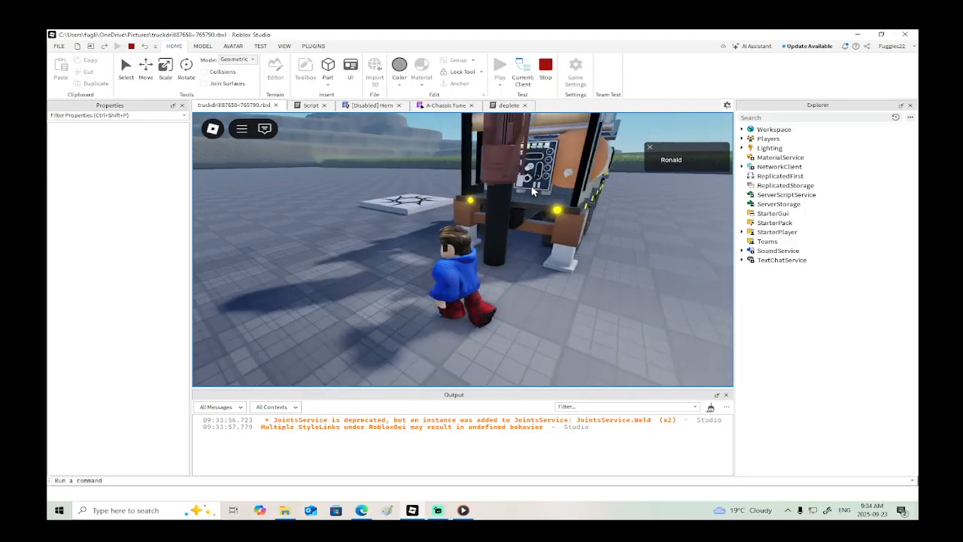
{"action": "key", "text": "s"}
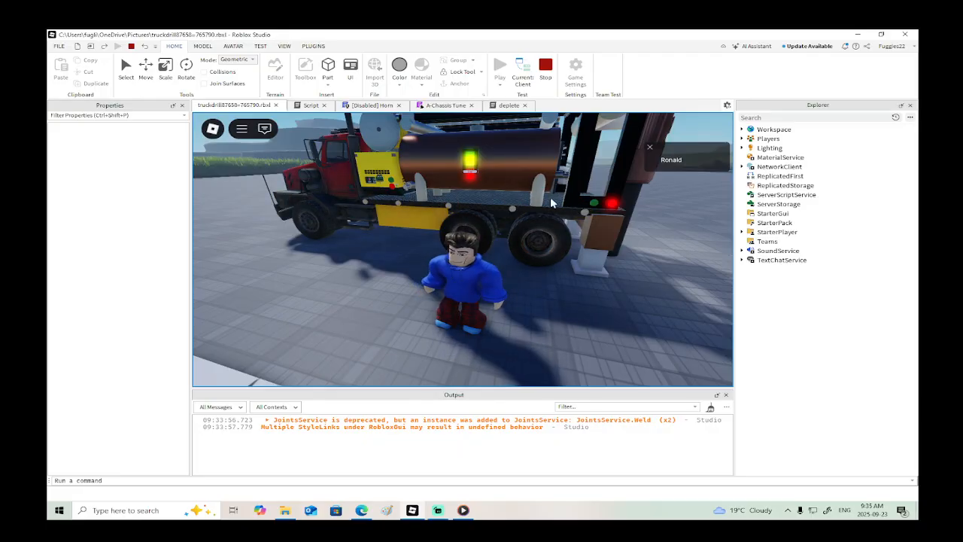
Step: Check the tank's level gauge and its number label up close, and end the playtest
{"action": "key", "text": "w"}
{"action": "key", "text": "w"}
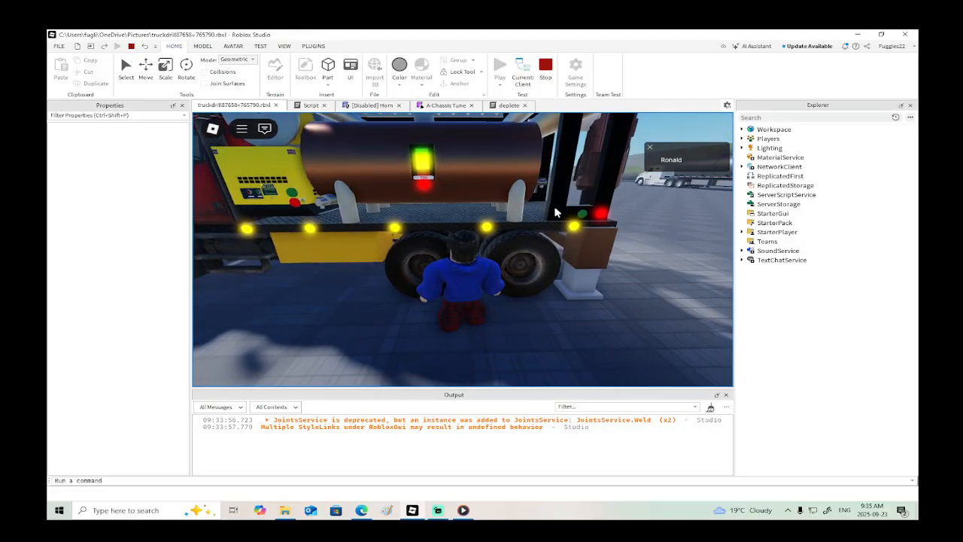
{"action": "right_click_drag", "start_coordinate": [556, 213], "coordinate": [557, 213]}
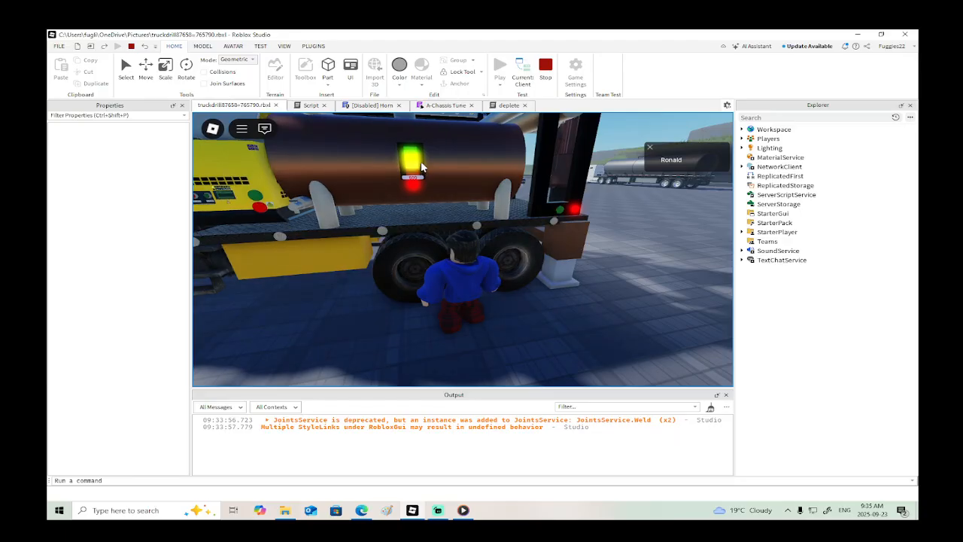
{"action": "right_click_drag", "start_coordinate": [421, 181], "coordinate": [420, 180]}
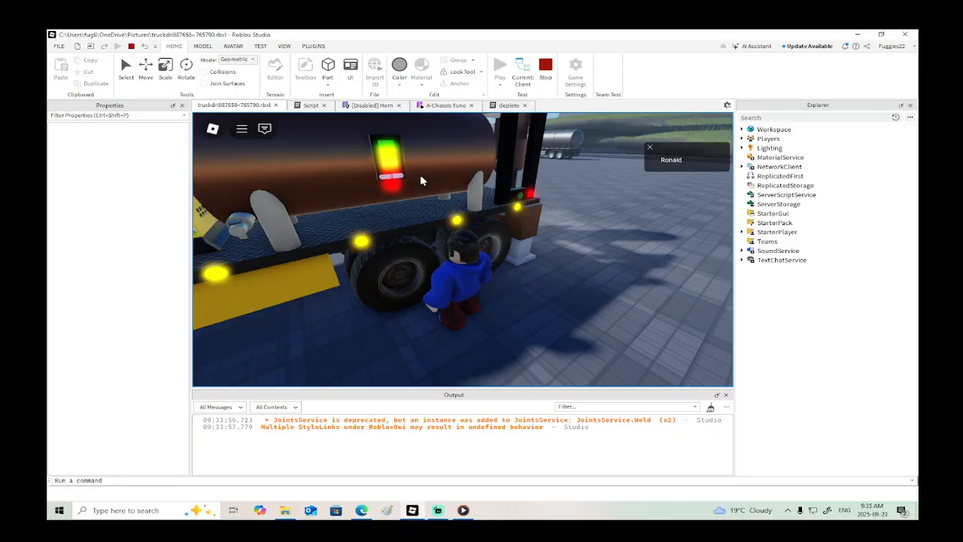
{"action": "right_click_drag", "start_coordinate": [428, 174], "coordinate": [430, 177]}
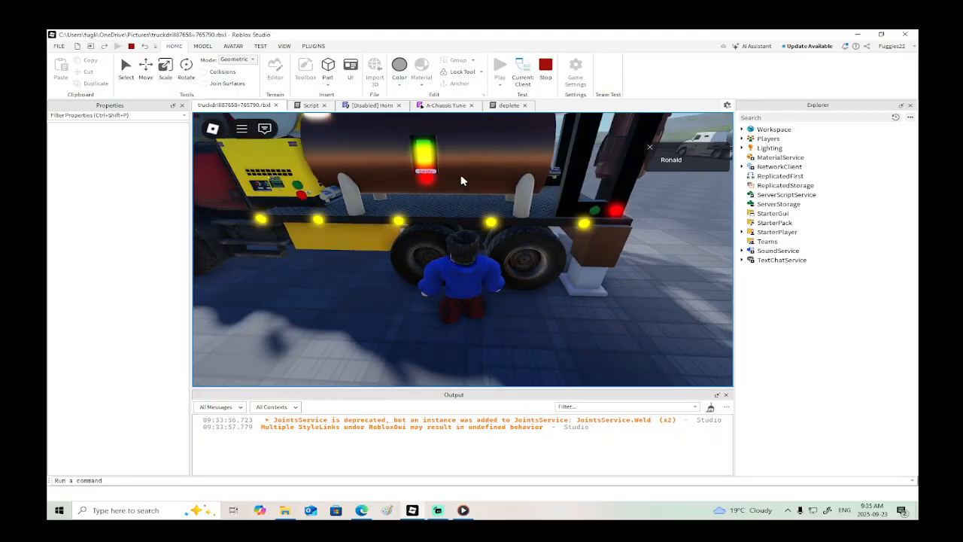
{"action": "left_click", "coordinate": [545, 67]}
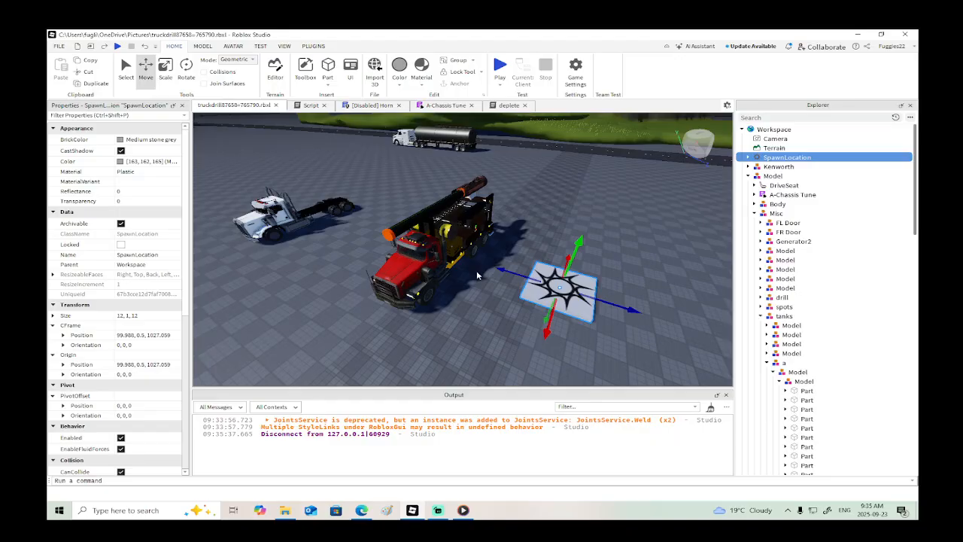
Step: Select the green start part below the truck tank's level gauge and inspect its child objects
{"action": "right_click_drag", "start_coordinate": [477, 275], "coordinate": [477, 269]}
{"action": "key", "text": "w"}
{"action": "key", "text": "w"}
{"action": "scroll", "coordinate": [476, 268], "scroll_direction": "down", "scroll_amount": 5}
{"action": "scroll", "coordinate": [476, 270], "scroll_direction": "up", "scroll_amount": 6}
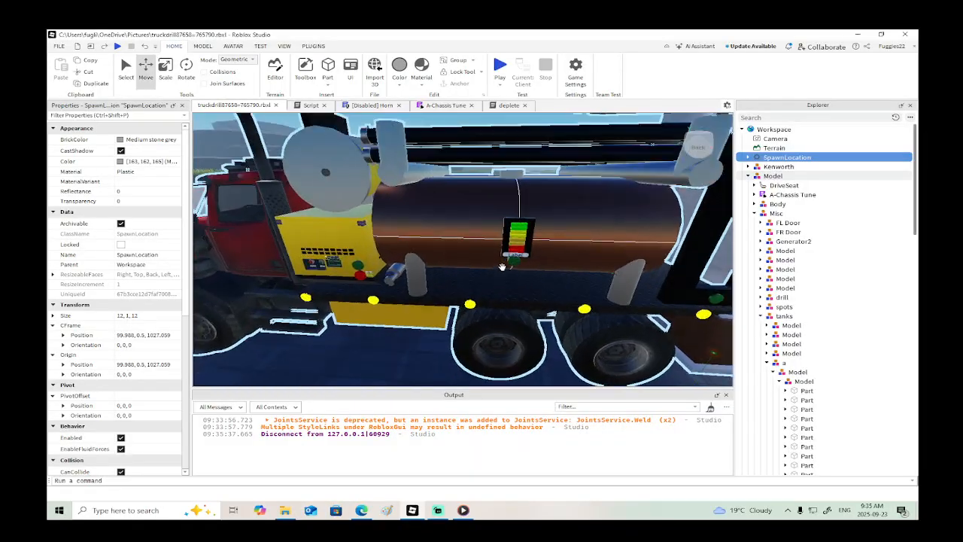
{"action": "left_click", "coordinate": [513, 263]}
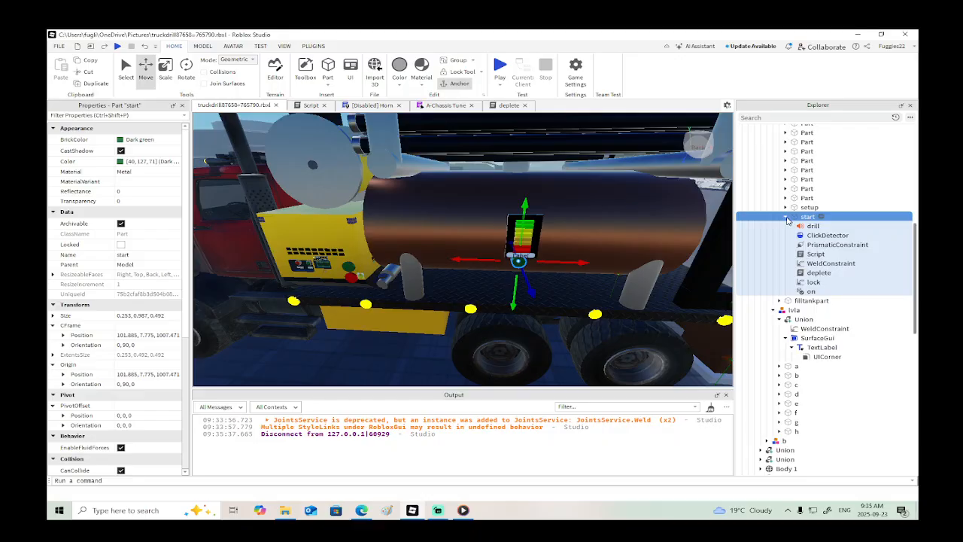
Step: Duplicate the level gauge's black frame, the Union inside the lvla model
{"action": "left_click", "coordinate": [714, 259]}
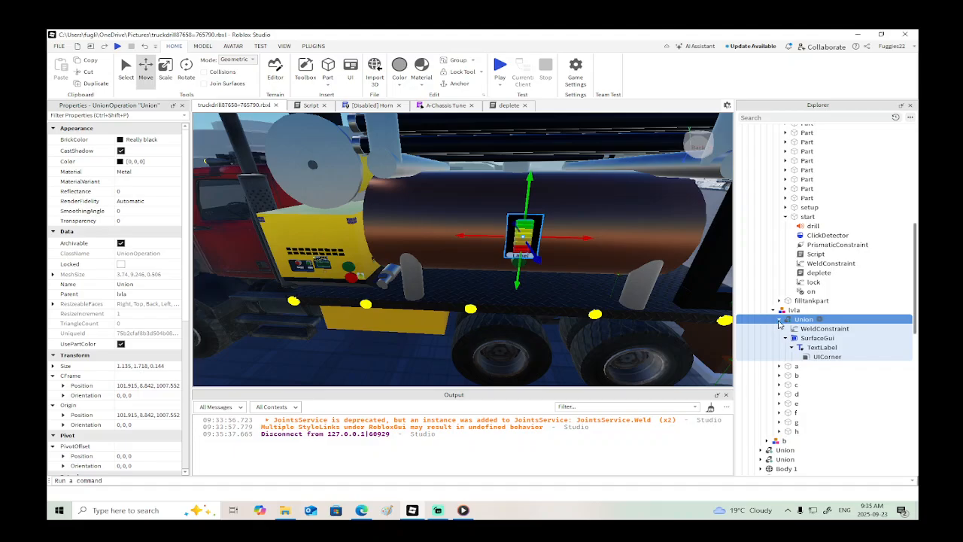
{"action": "left_click", "coordinate": [778, 321]}
{"action": "left_click", "coordinate": [779, 321]}
{"action": "left_click", "coordinate": [779, 320]}
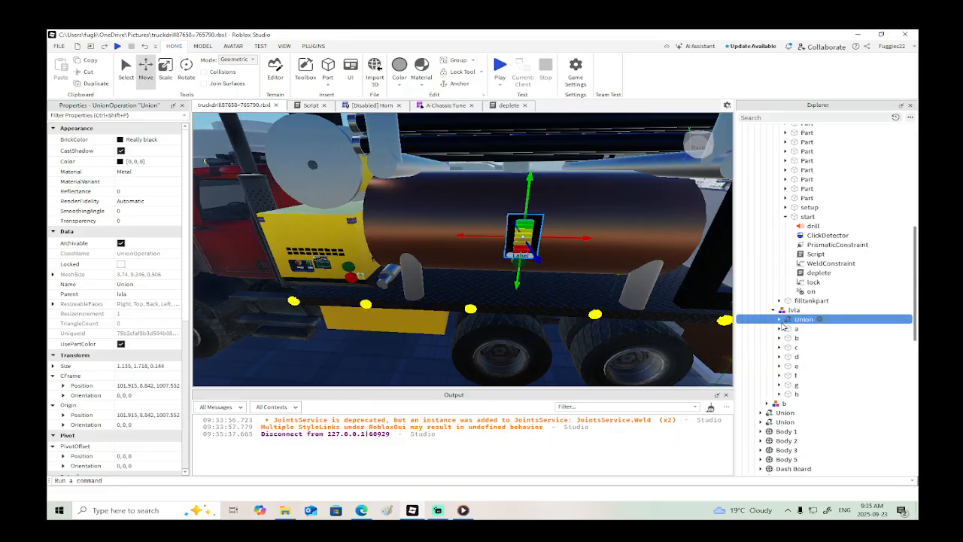
{"action": "key", "text": "f"}
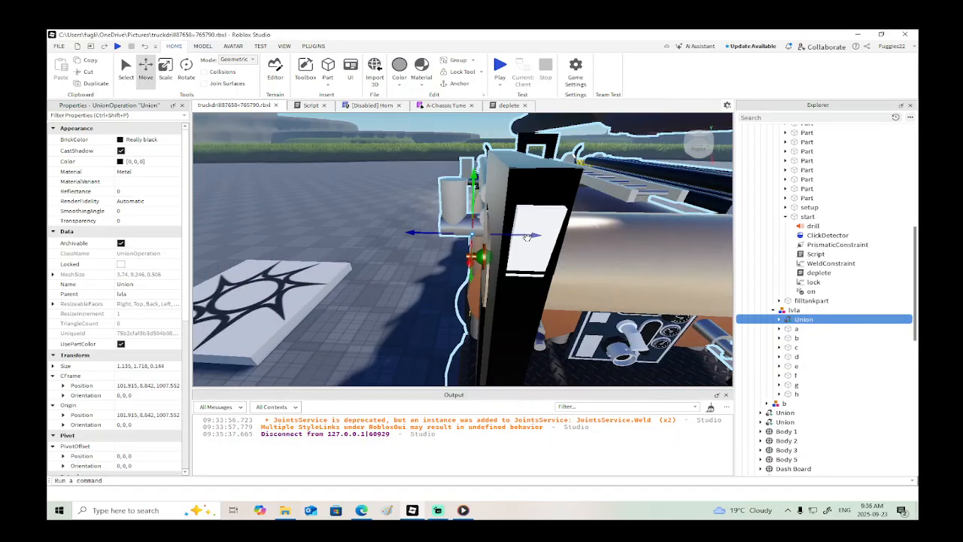
{"action": "right_click", "coordinate": [527, 236]}
{"action": "left_click", "coordinate": [561, 96]}
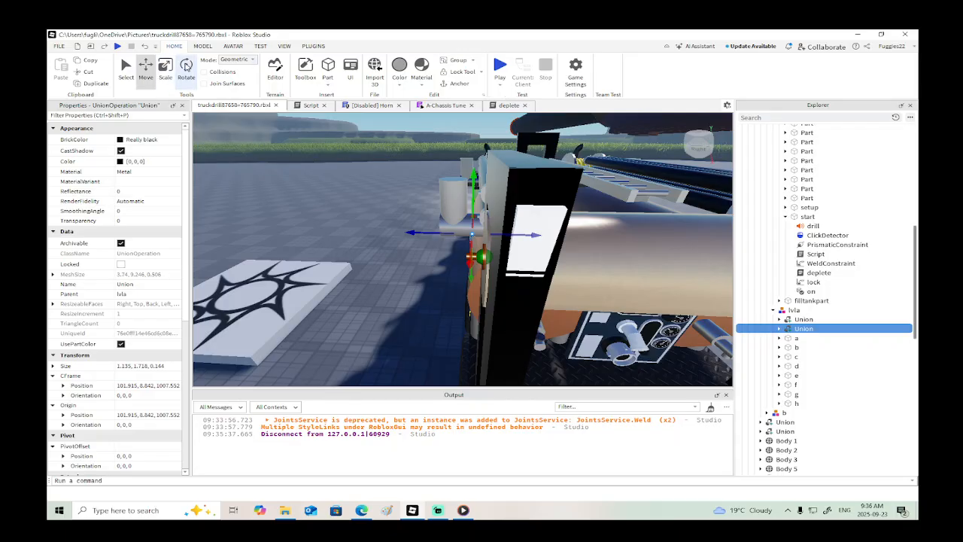
Step: Rotate the duplicated gauge frame 180 degrees about its vertical axis and move it through to the opposite side of the truck
{"action": "left_click", "coordinate": [186, 67]}
{"action": "left_click_drag", "start_coordinate": [497, 256], "coordinate": [408, 251]}
{"action": "key", "text": "ctrl+2"}
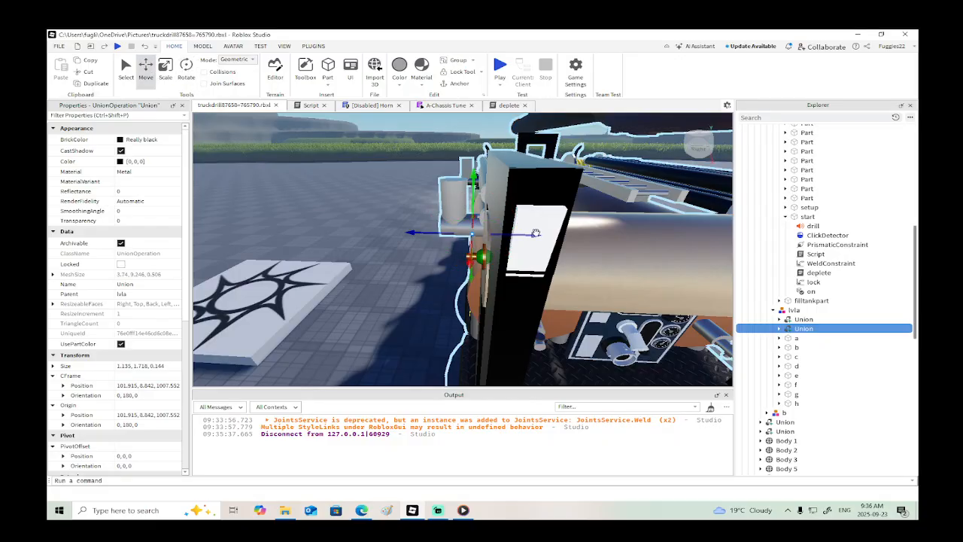
{"action": "mouse_move", "coordinate": [535, 233]}
{"action": "left_mouse_down"}
{"action": "mouse_move", "coordinate": [568, 238]}
{"action": "mouse_move", "coordinate": [534, 239]}
{"action": "left_mouse_up"}
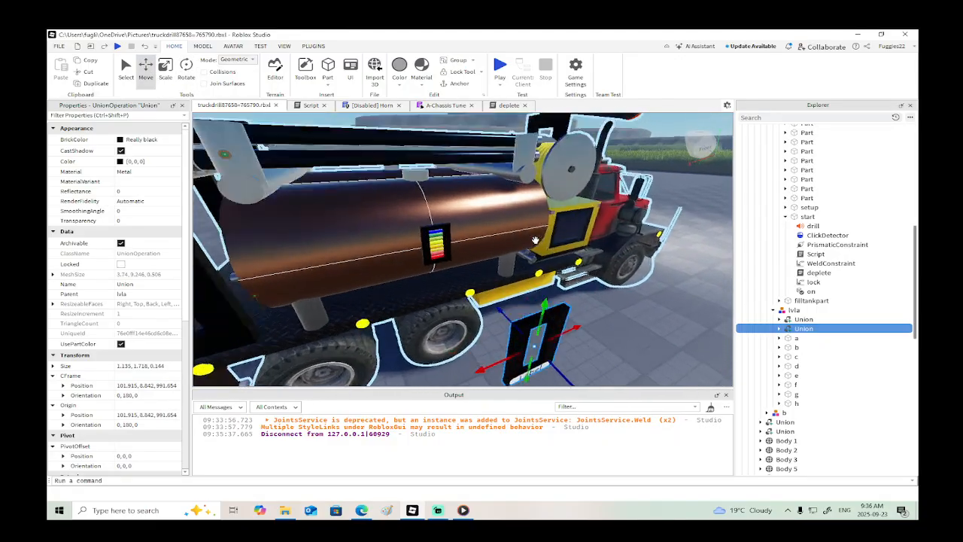
Step: Delete the existing black Union frame from the lvlb level gauge on the tank
{"action": "key", "text": "w"}
{"action": "left_click", "coordinate": [438, 220], "text": "alt"}
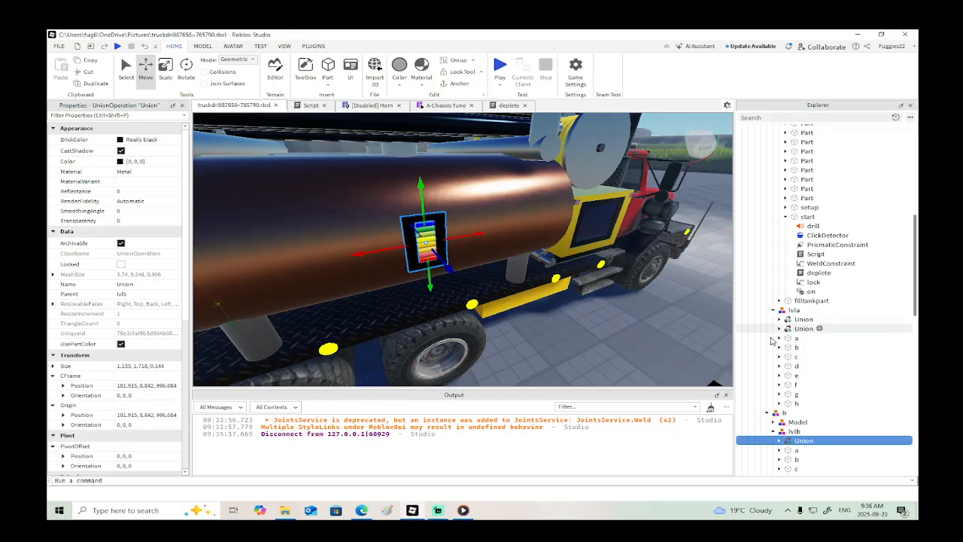
{"action": "scroll", "coordinate": [813, 413], "scroll_direction": "down", "scroll_amount": 2}
{"action": "scroll", "coordinate": [792, 413], "scroll_direction": "down", "scroll_amount": 2}
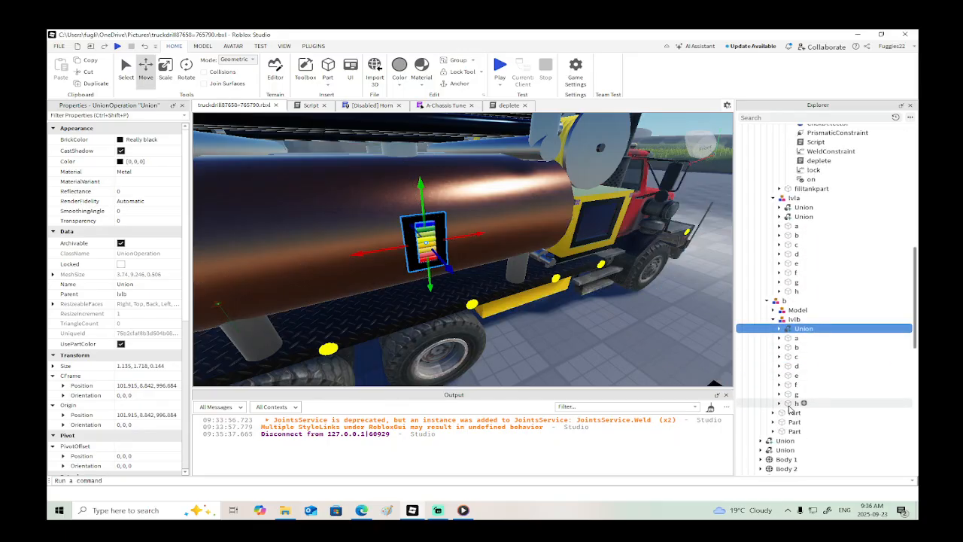
{"action": "key", "text": "d"}
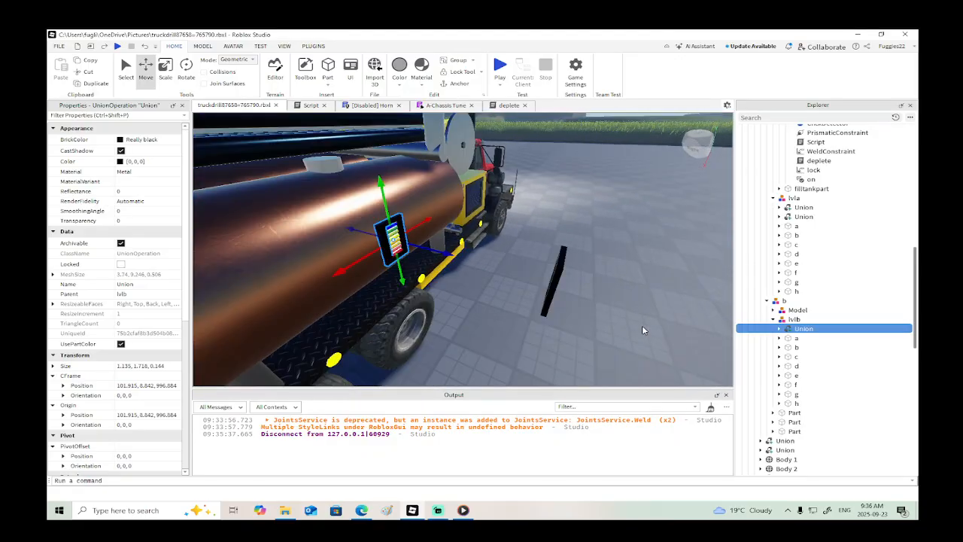
{"action": "key", "text": "Delete"}
Step: Move the duplicated frame 5.23 studs back towards the tank so that it surrounds the lvlb gauge's coloured bars
{"action": "left_click", "coordinate": [564, 280]}
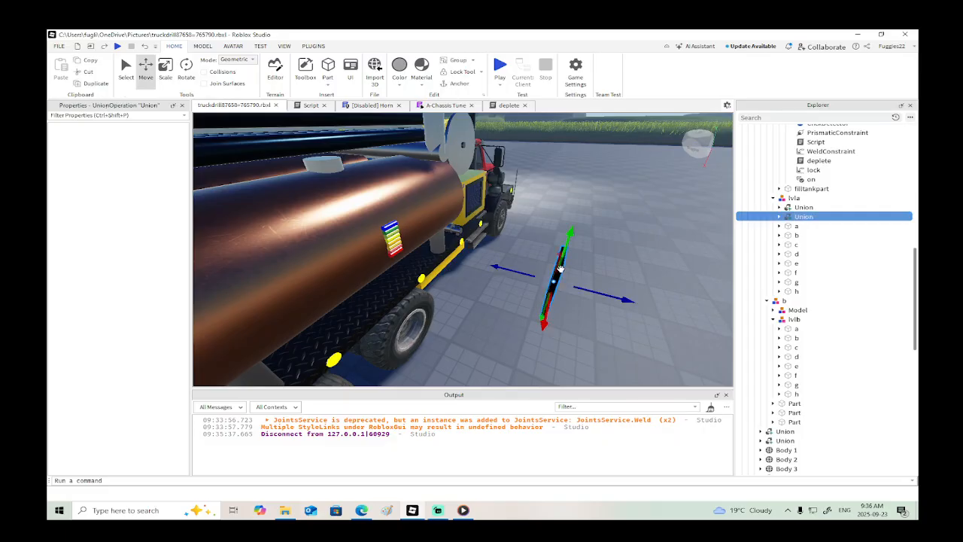
{"action": "left_click_drag", "start_coordinate": [621, 300], "coordinate": [442, 257]}
{"action": "right_click_drag", "start_coordinate": [442, 257], "coordinate": [446, 257]}
{"action": "scroll", "coordinate": [446, 257], "scroll_direction": "up", "scroll_amount": 3}
{"action": "scroll", "coordinate": [445, 257], "scroll_direction": "down", "scroll_amount": 3}
{"action": "scroll", "coordinate": [445, 258], "scroll_direction": "down", "scroll_amount": 3}
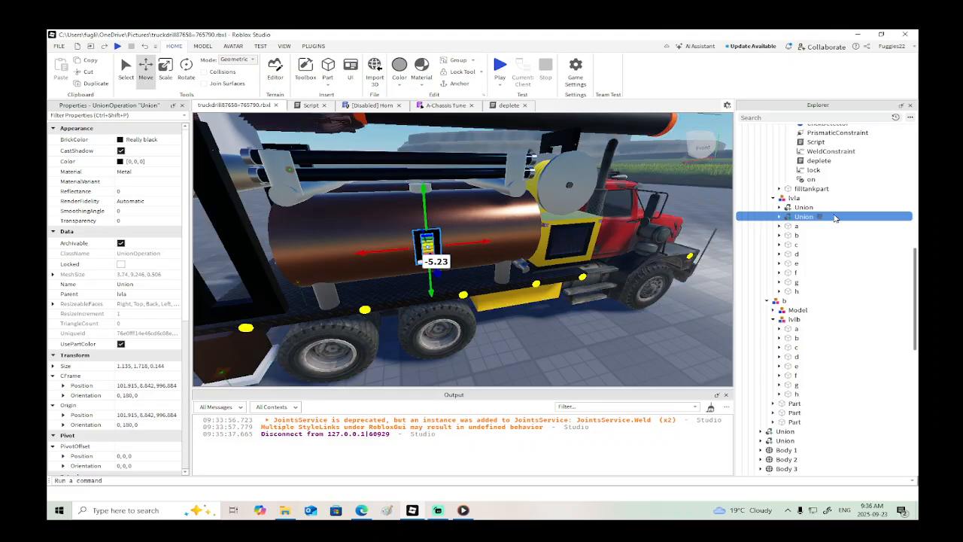
Step: Move the duplicated Union from lvla into the lvlb model and expand its children down to the SurfaceGui's TextLabel
{"action": "left_click", "coordinate": [801, 208]}
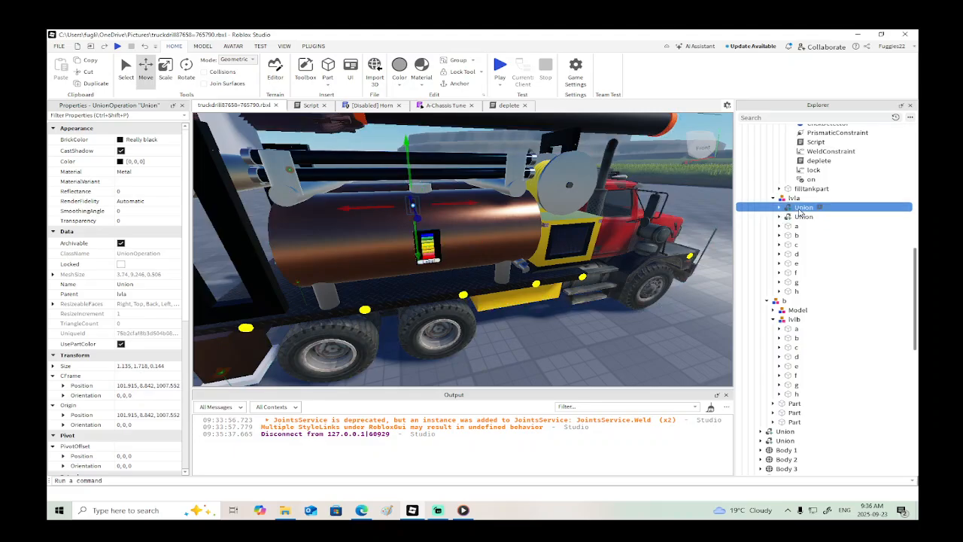
{"action": "left_click", "coordinate": [793, 217]}
{"action": "left_click_drag", "start_coordinate": [793, 218], "coordinate": [785, 322]}
{"action": "left_click", "coordinate": [780, 319]}
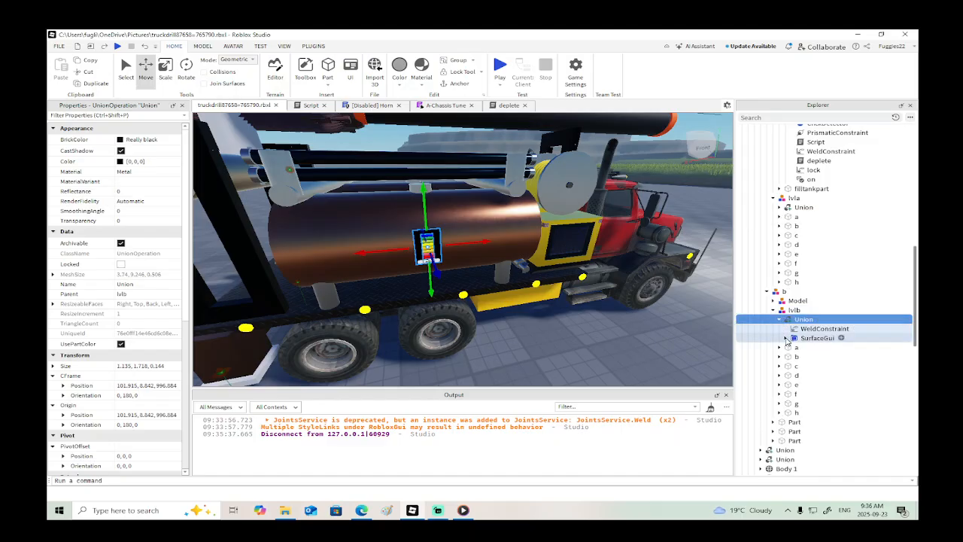
{"action": "left_click", "coordinate": [786, 338]}
{"action": "left_click", "coordinate": [792, 347]}
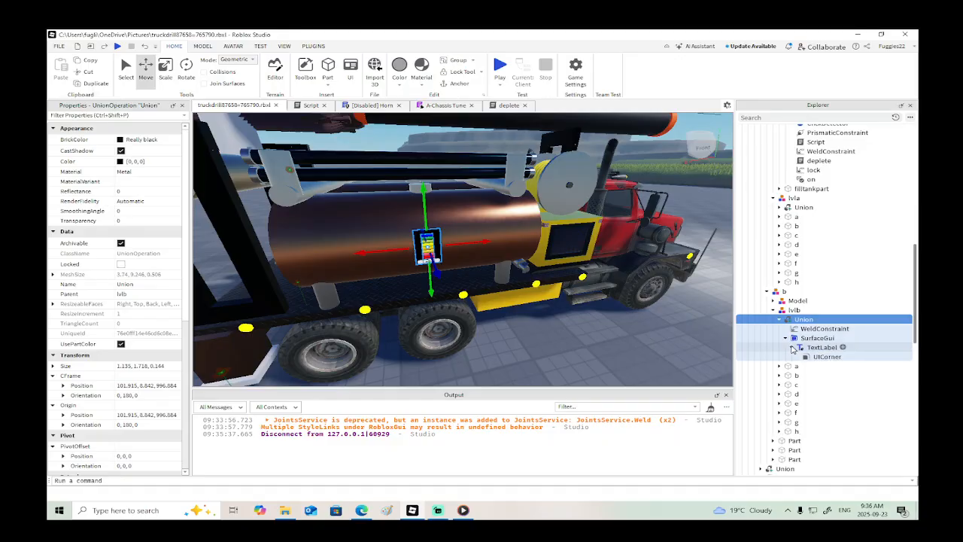
Step: Select the green start part below the lvla gauge and open its deplete script
{"action": "right_click_drag", "start_coordinate": [512, 209], "coordinate": [494, 232]}
{"action": "left_click", "coordinate": [493, 234]}
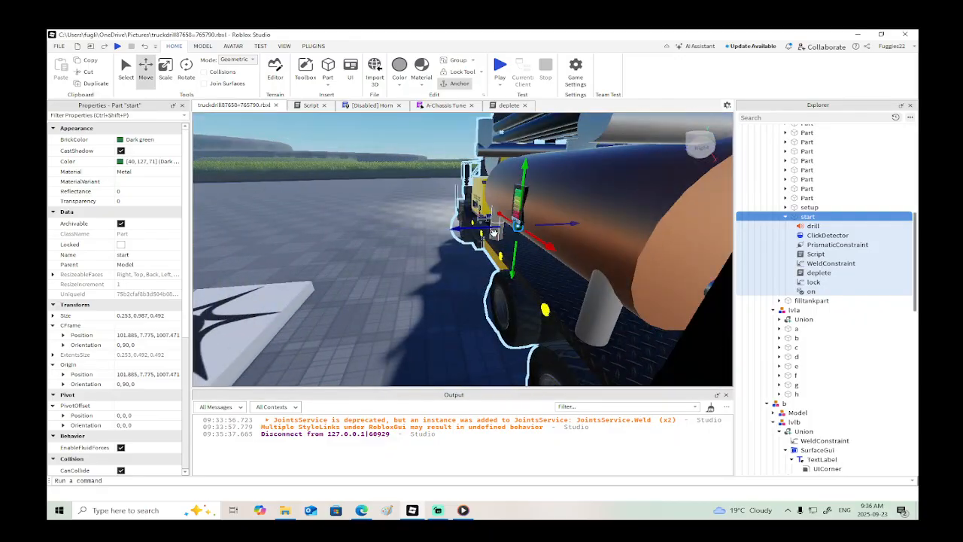
{"action": "key", "text": "d"}
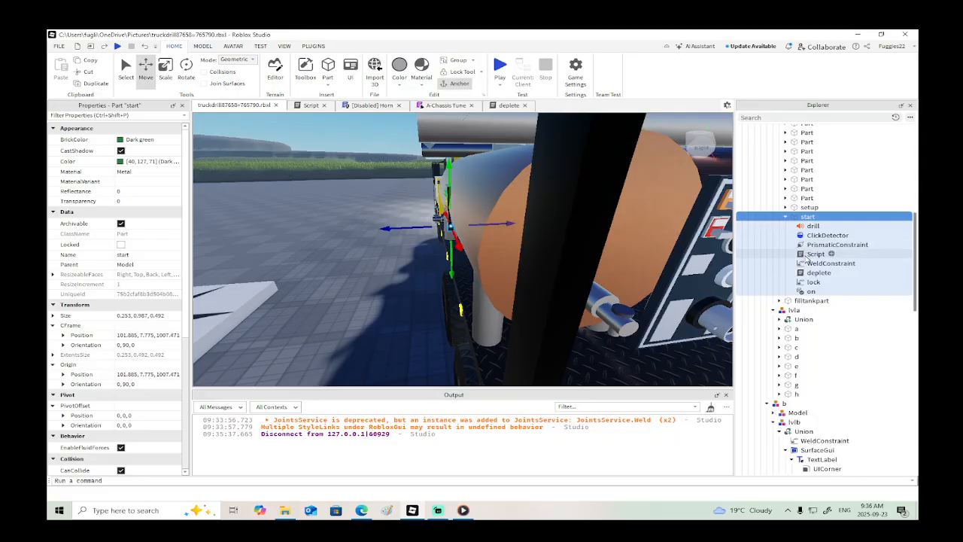
{"action": "double_click", "coordinate": [817, 272]}
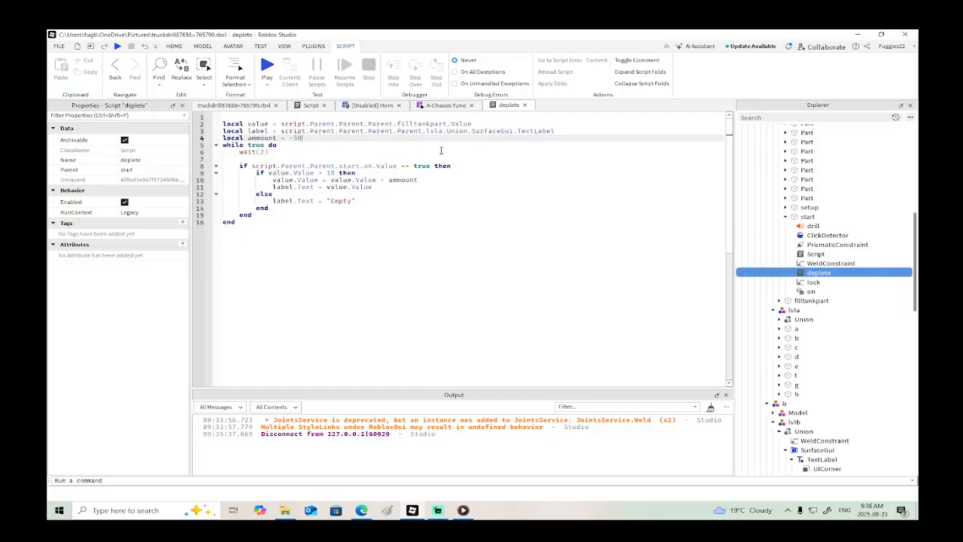
Step: Add a line below the label variable in the deplete script: "local label b = script.Parent.Parent.Parent.Parent.Parent."
{"action": "left_click", "coordinate": [562, 130]}
{"action": "key", "text": "Return"}
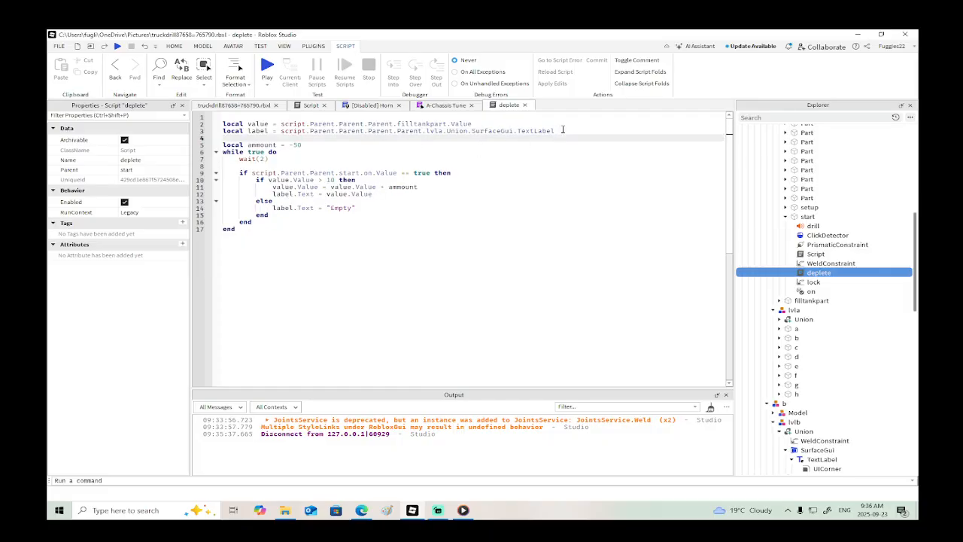
{"action": "type", "text": "local label b = script.Parent.Parent.Parent"}
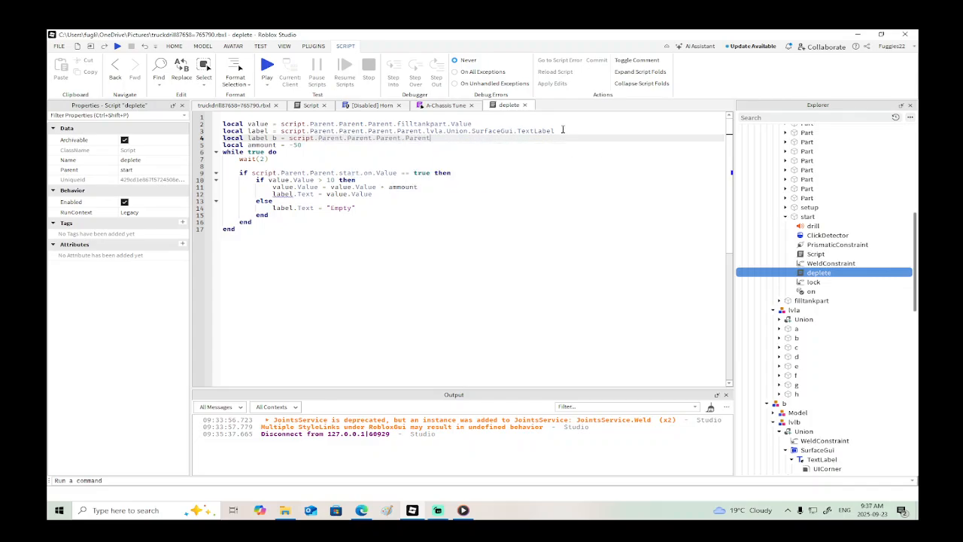
{"action": "type", "text": ".parent.l"}
{"action": "key", "text": "BackSpace"}
{"action": "key", "text": "BackSpace"}
{"action": "type", "text": ".l"}
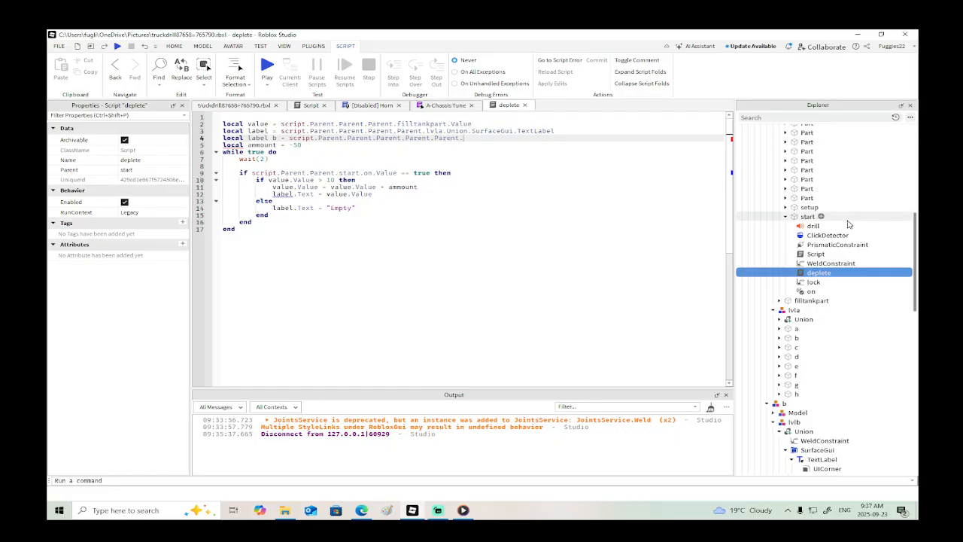
Step: Check the tanks hierarchy and try to extend the label b path with a sixth Parent followed by model b
{"action": "scroll", "coordinate": [828, 223], "scroll_direction": "up", "scroll_amount": 5}
{"action": "left_click", "coordinate": [780, 263]}
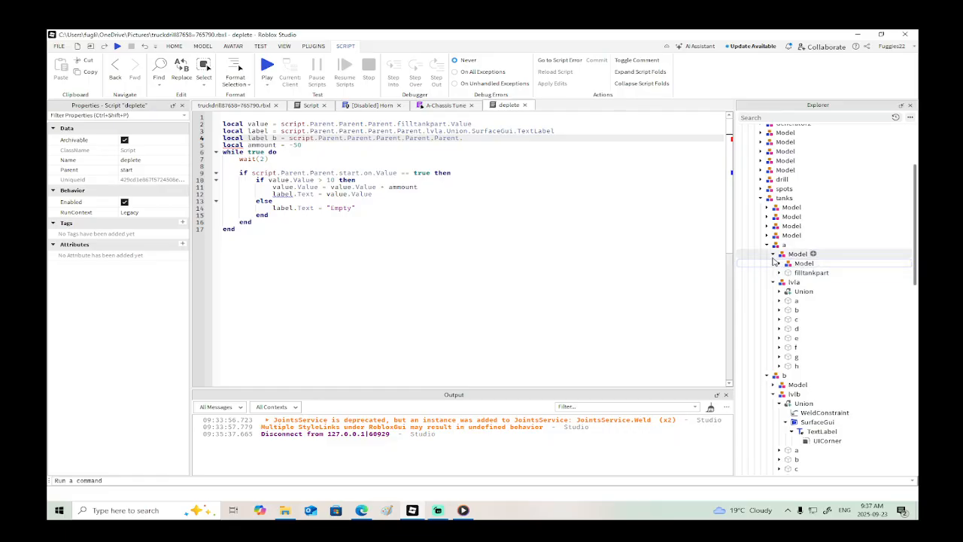
{"action": "left_click", "coordinate": [773, 257]}
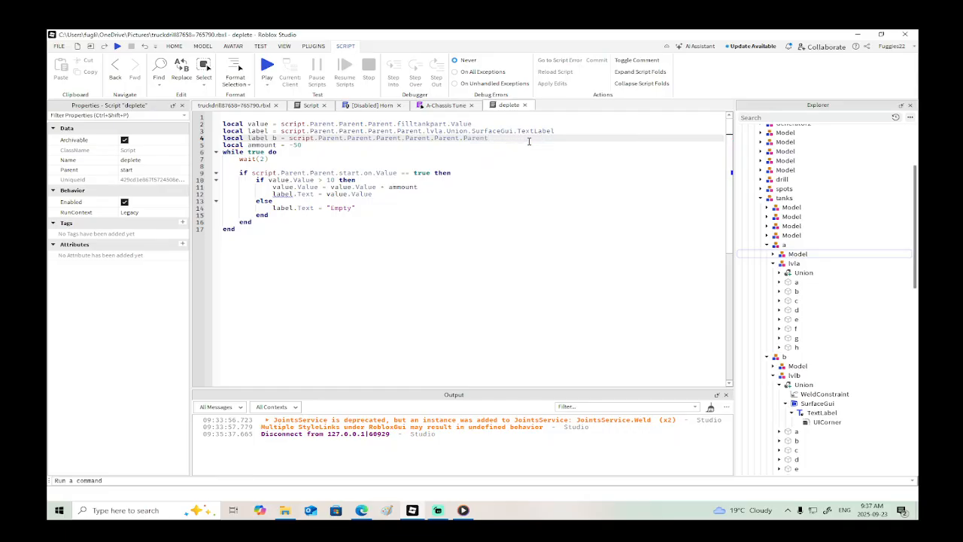
{"action": "type", "text": ".b"}
{"action": "key", "text": "BackSpace"}
{"action": "key", "text": "BackSpace"}
{"action": "key", "text": "BackSpace"}
{"action": "key", "text": "BackSpace"}
{"action": "key", "text": "BackSpace"}
{"action": "key", "text": "BackSpace"}
{"action": "key", "text": "BackSpace"}
{"action": "key", "text": "BackSpace"}
{"action": "key", "text": "BackSpace"}
{"action": "key", "text": "BackSpace"}
{"action": "key", "text": "BackSpace"}
{"action": "key", "text": "BackSpace"}
{"action": "key", "text": "BackSpace"}
{"action": "key", "text": "BackSpace"}
{"action": "key", "text": "BackSpace"}
{"action": "type", "text": "b"}
{"action": "key", "text": "BackSpace"}
{"action": "key", "text": "BackSpace"}
{"action": "key", "text": "BackSpace"}
{"action": "key", "text": "BackSpace"}
{"action": "key", "text": "BackSpace"}
{"action": "key", "text": "BackSpace"}
{"action": "key", "text": "BackSpace"}
{"action": "type", "text": "b"}
{"action": "key", "text": "BackSpace"}
{"action": "type", "text": "Parent"}
{"action": "type", "text": ".Parent.Parent"}
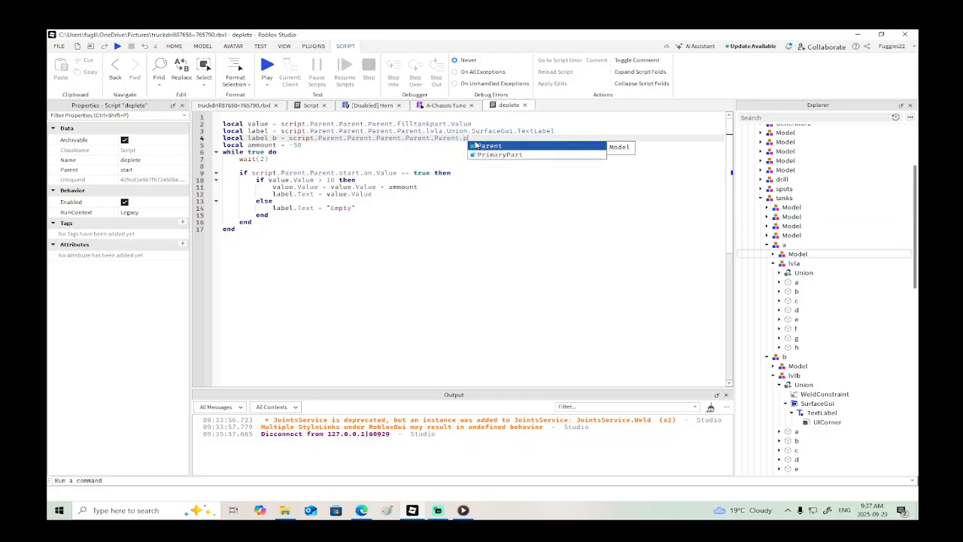
{"action": "type", "text": ".b"}
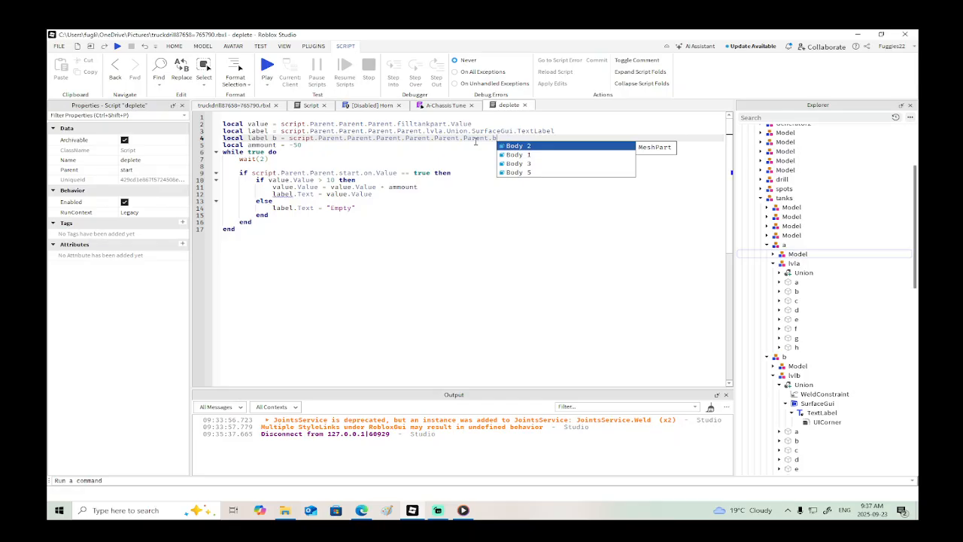
{"action": "key", "text": "Down"}
{"action": "key", "text": "Down"}
{"action": "key", "text": "Down"}
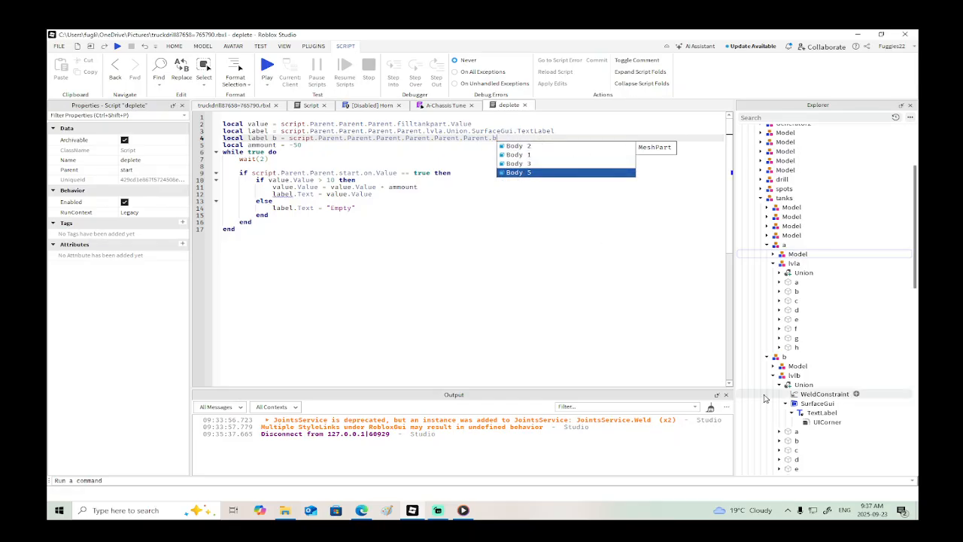
Step: Review the truck's object tree and cut the label b path back to five Parent levels
{"action": "scroll", "coordinate": [783, 391], "scroll_direction": "up", "scroll_amount": 3}
{"action": "scroll", "coordinate": [783, 391], "scroll_direction": "down", "scroll_amount": 6}
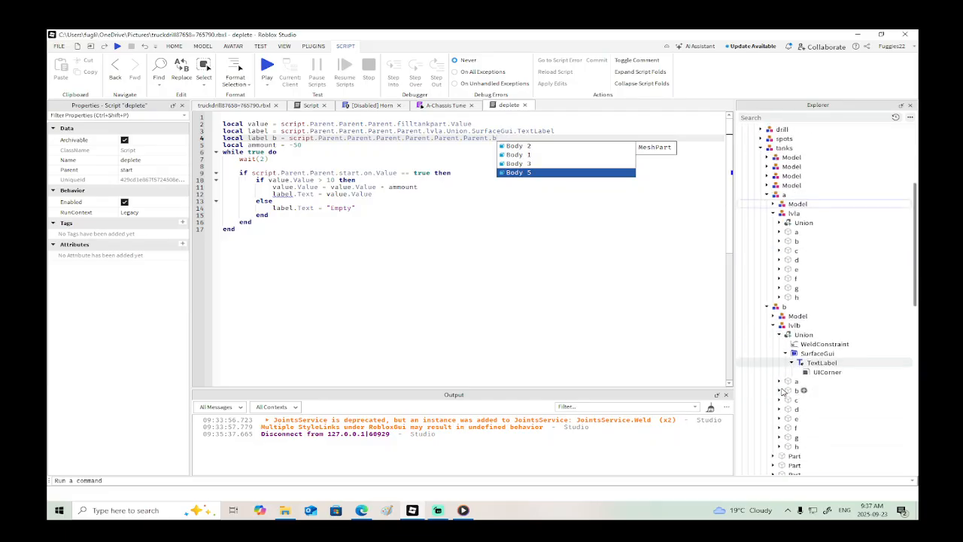
{"action": "scroll", "coordinate": [783, 376], "scroll_direction": "up", "scroll_amount": 7}
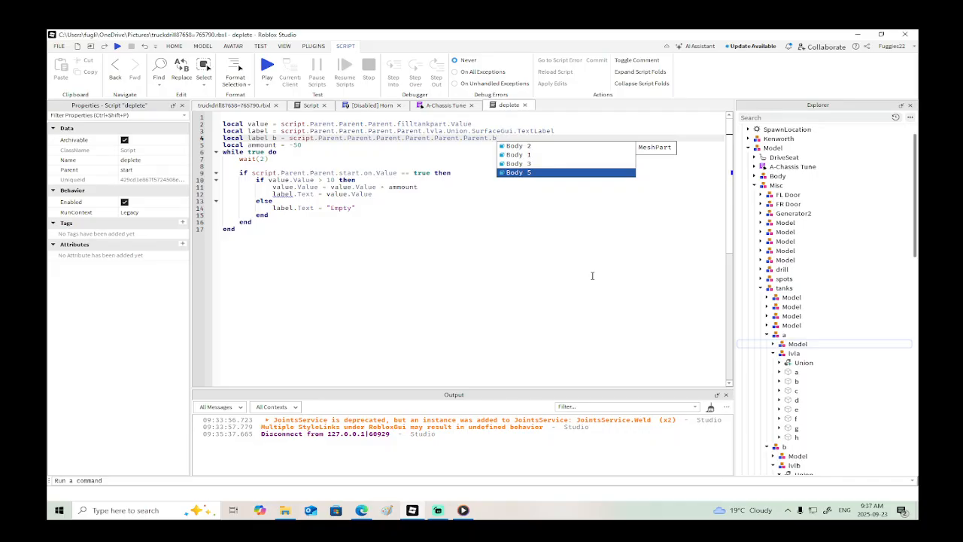
{"action": "key", "text": "BackSpace"}
{"action": "key", "text": "BackSpace"}
{"action": "key", "text": "BackSpace"}
{"action": "key", "text": "BackSpace"}
{"action": "key", "text": "BackSpace"}
{"action": "key", "text": "BackSpace"}
{"action": "key", "text": "BackSpace"}
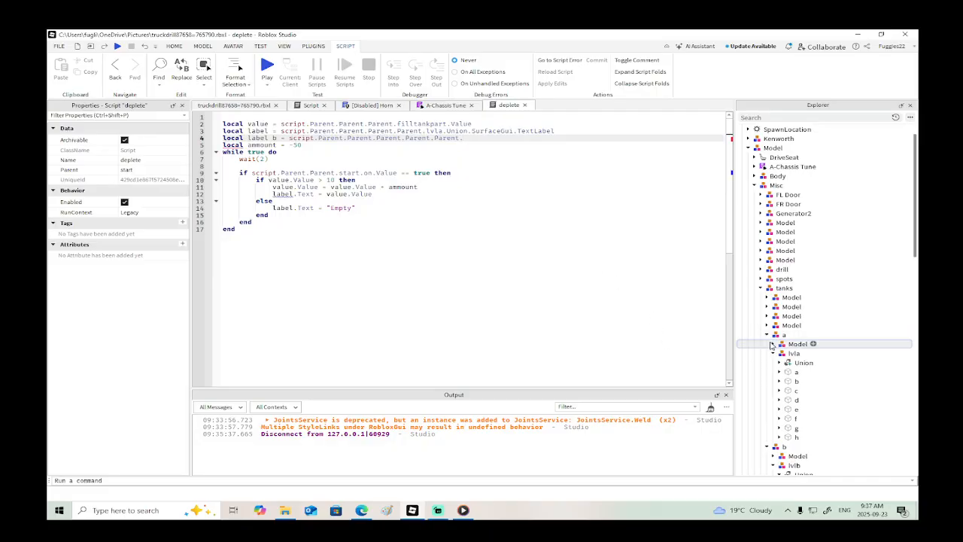
Step: Examine how the deplete script, model a and model b are nested inside the tanks model
{"action": "scroll", "coordinate": [776, 372], "scroll_direction": "down", "scroll_amount": 2}
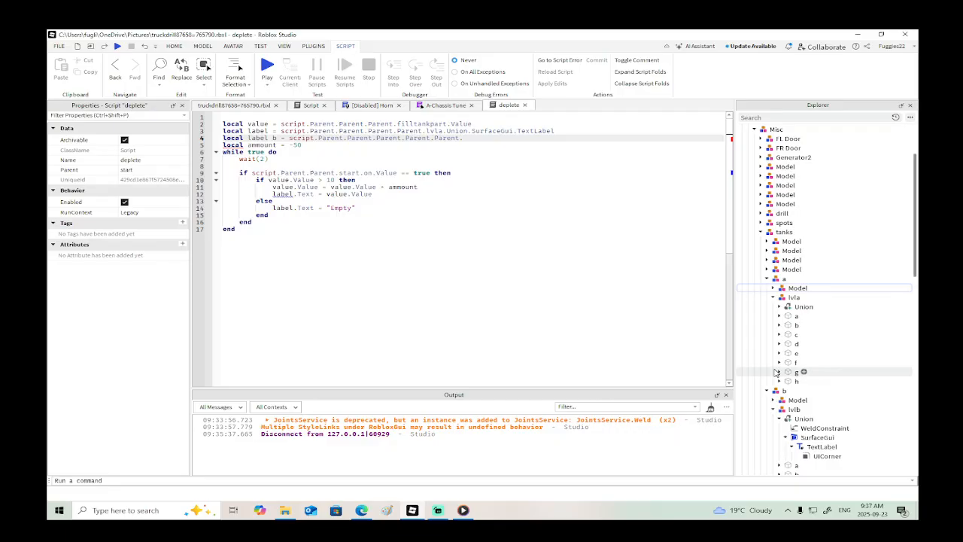
{"action": "scroll", "coordinate": [777, 361], "scroll_direction": "down", "scroll_amount": 10}
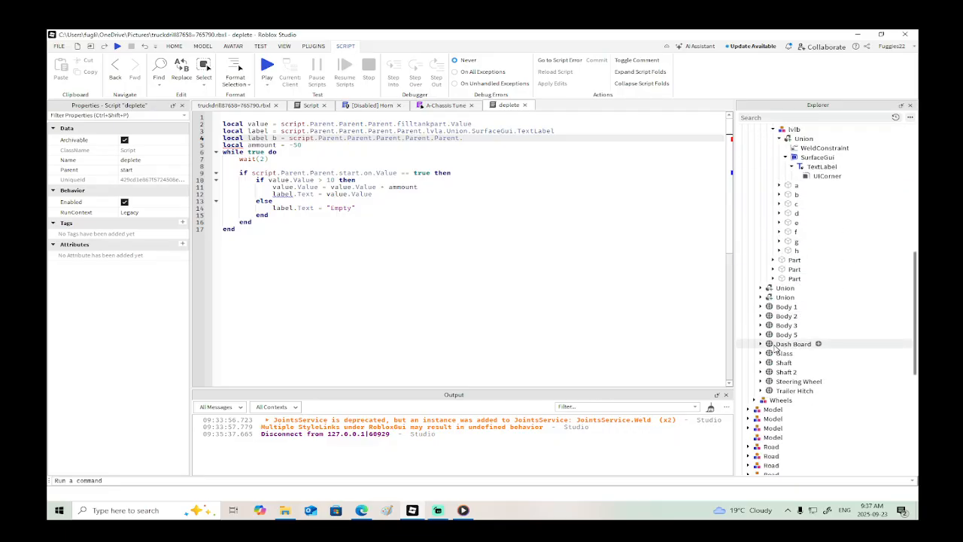
{"action": "scroll", "coordinate": [776, 347], "scroll_direction": "up", "scroll_amount": 15}
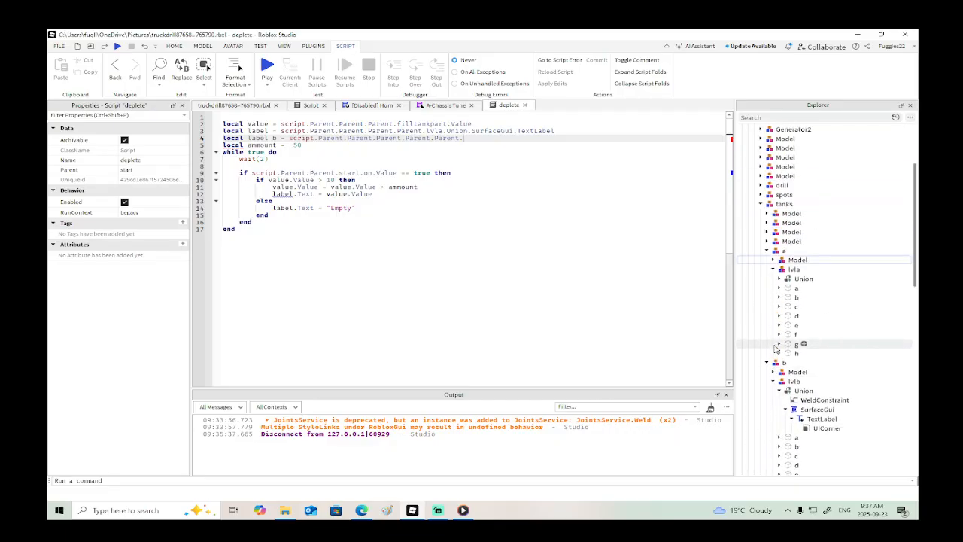
{"action": "right_click", "coordinate": [513, 112]}
{"action": "left_click", "coordinate": [544, 146]}
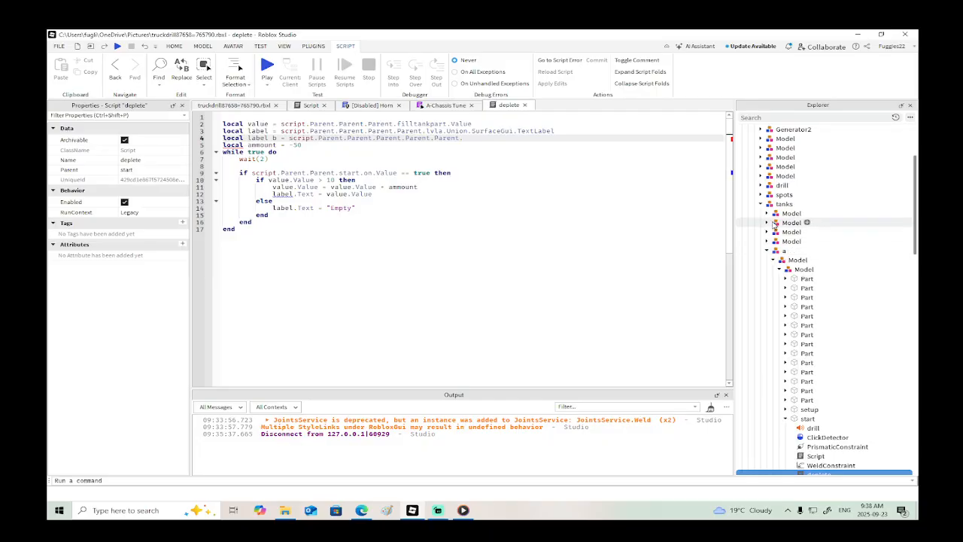
{"action": "left_click", "coordinate": [767, 250]}
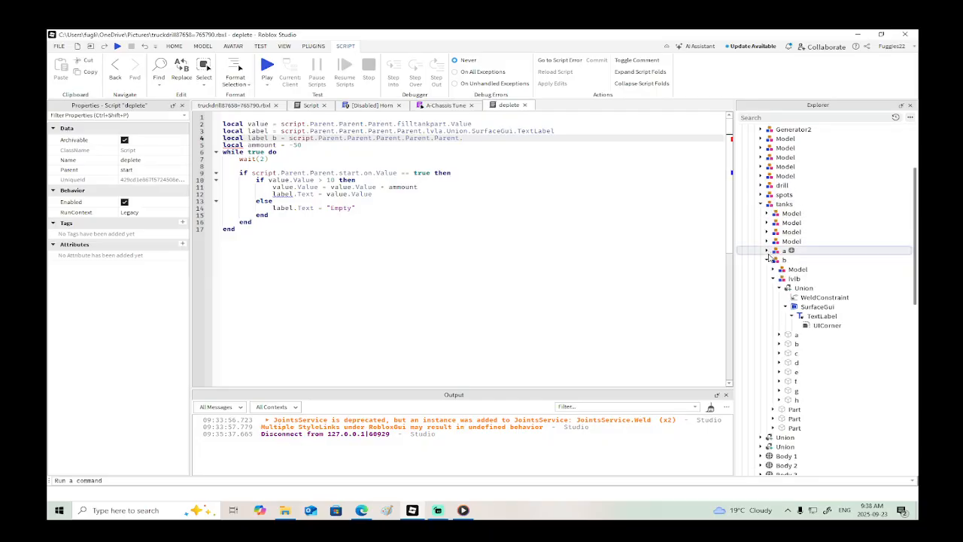
{"action": "left_click", "coordinate": [768, 252]}
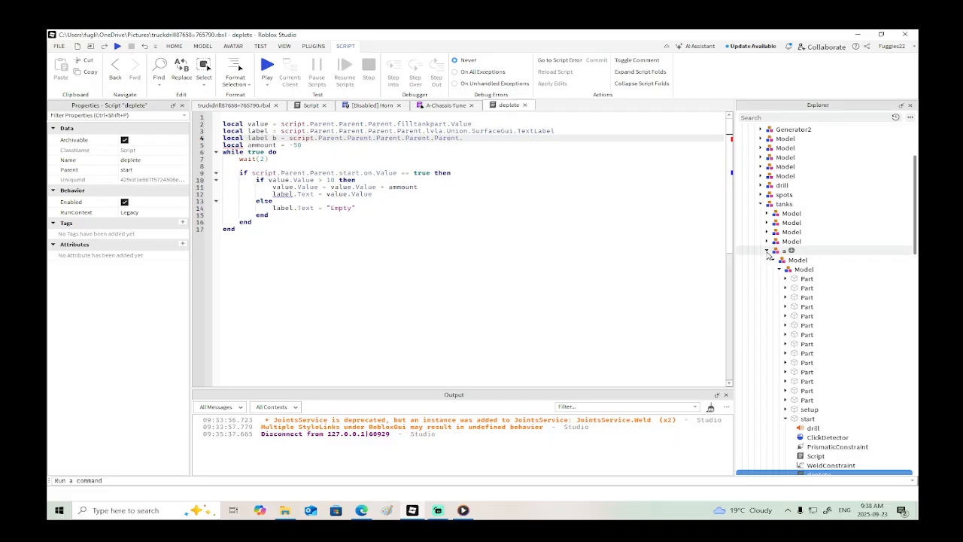
{"action": "scroll", "coordinate": [788, 299], "scroll_direction": "down", "scroll_amount": 2}
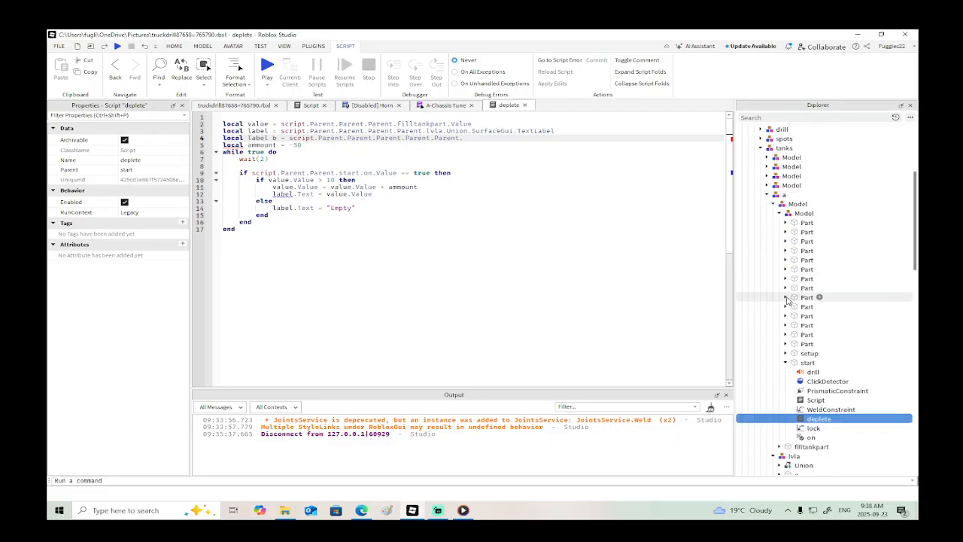
Step: Try again to reference model b after a sixth Parent in the label b path
{"action": "left_click", "coordinate": [492, 141]}
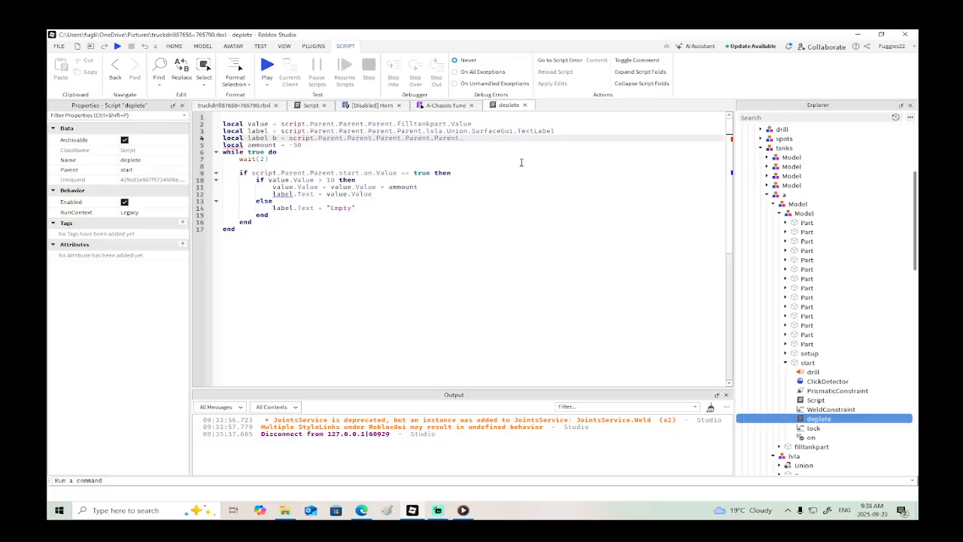
{"action": "type", "text": "b"}
{"action": "key", "text": "BackSpace"}
{"action": "type", "text": "b"}
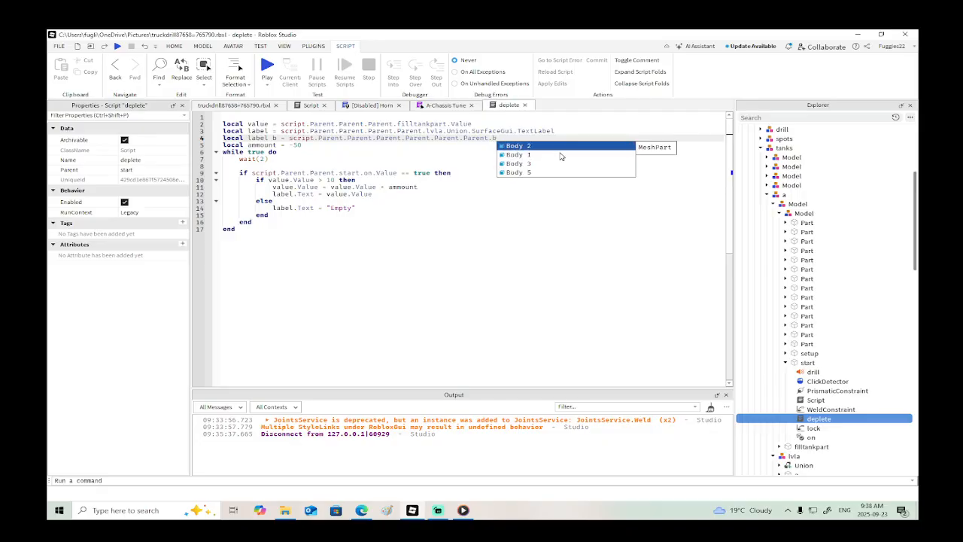
{"action": "key", "text": "BackSpace"}
Step: Cut the label b path back to four Parent levels and try a child name beginning with l
{"action": "scroll", "coordinate": [787, 176], "scroll_direction": "up", "scroll_amount": 5}
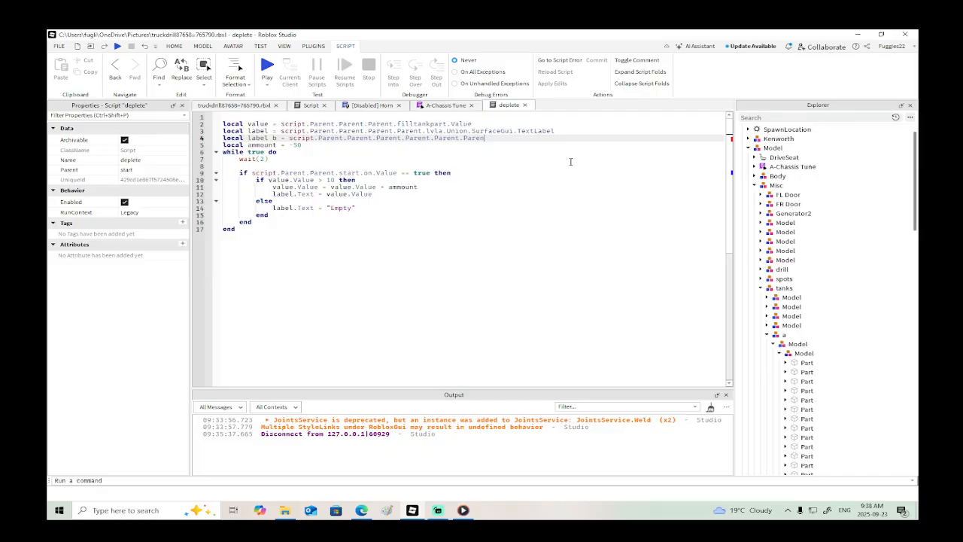
{"action": "key", "text": "BackSpace"}
{"action": "key", "text": "BackSpace"}
{"action": "key", "text": "BackSpace"}
{"action": "key", "text": "BackSpace"}
{"action": "key", "text": "BackSpace"}
{"action": "key", "text": "BackSpace"}
{"action": "key", "text": "BackSpace"}
{"action": "key", "text": "BackSpace"}
{"action": "key", "text": "BackSpace"}
{"action": "key", "text": "BackSpace"}
{"action": "key", "text": "BackSpace"}
{"action": "key", "text": "BackSpace"}
{"action": "key", "text": "BackSpace"}
{"action": "type", "text": "l"}
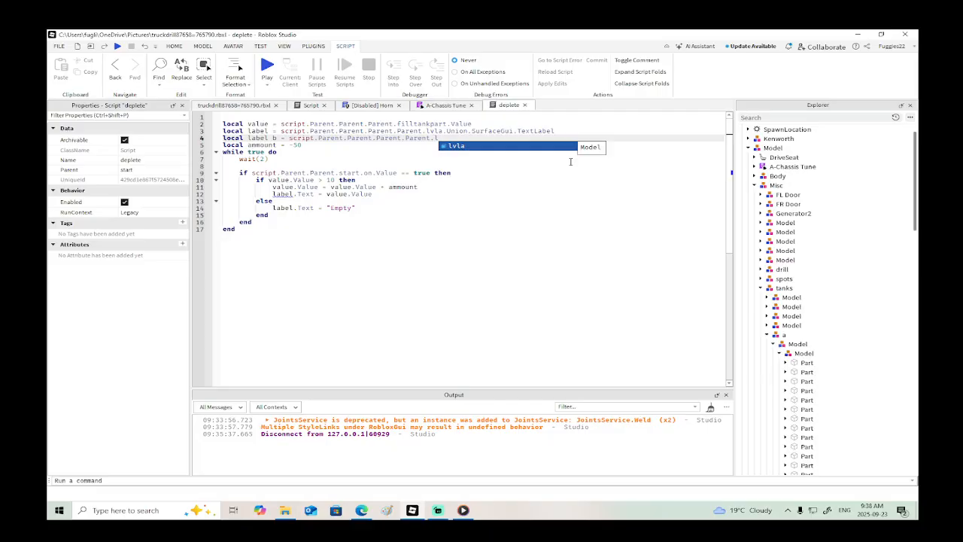
Step: Check how model a is nested inside tanks and make Parent the fifth level of the label b path
{"action": "scroll", "coordinate": [802, 348], "scroll_direction": "down", "scroll_amount": 3}
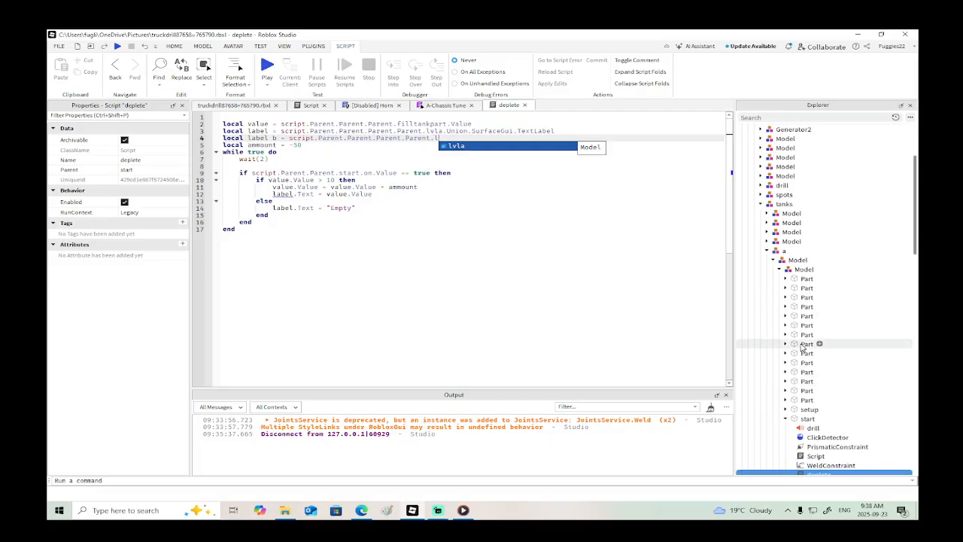
{"action": "left_click", "coordinate": [760, 204]}
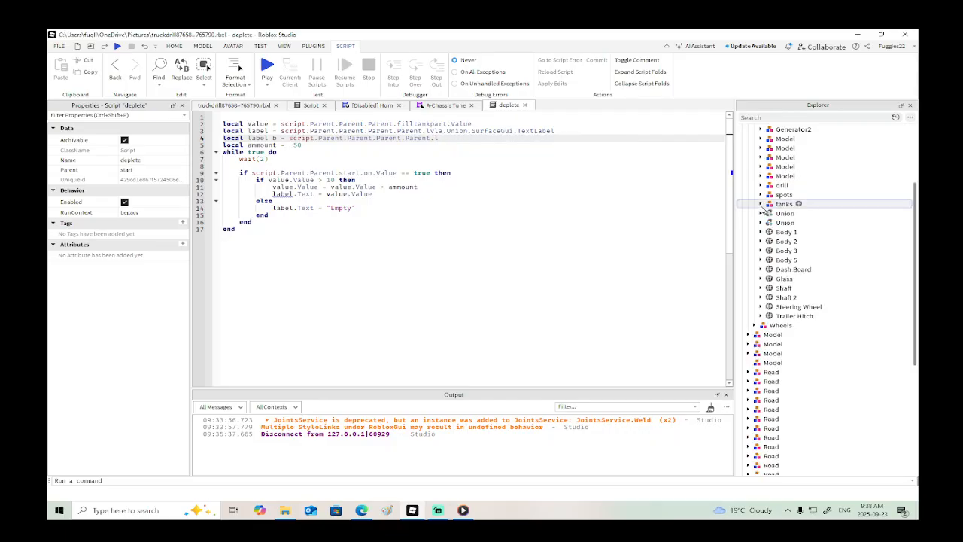
{"action": "left_click", "coordinate": [760, 204]}
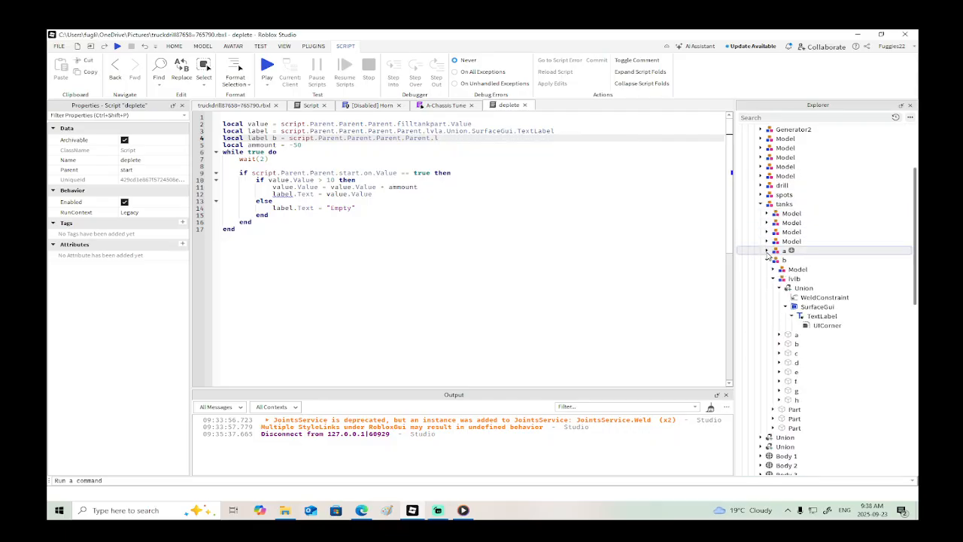
{"action": "left_click", "coordinate": [767, 252]}
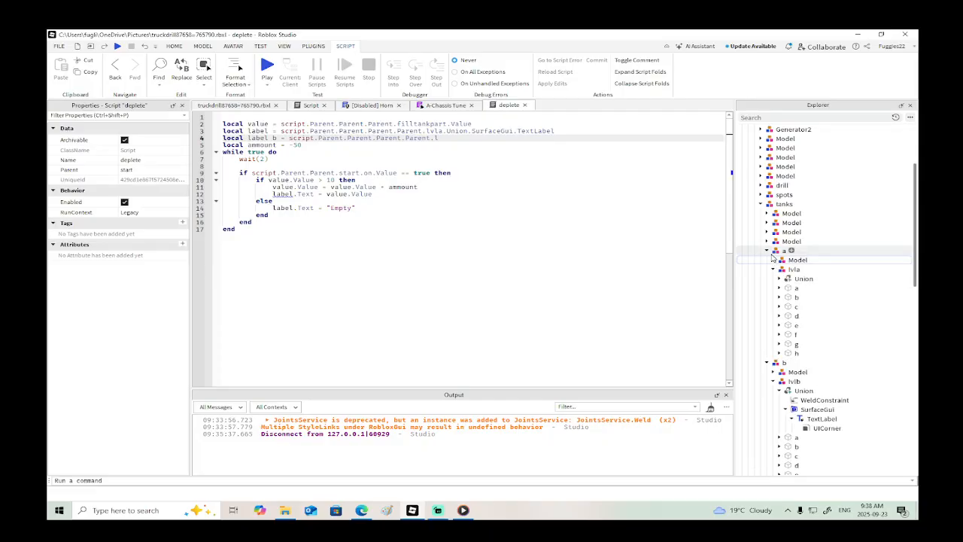
{"action": "left_click", "coordinate": [457, 141]}
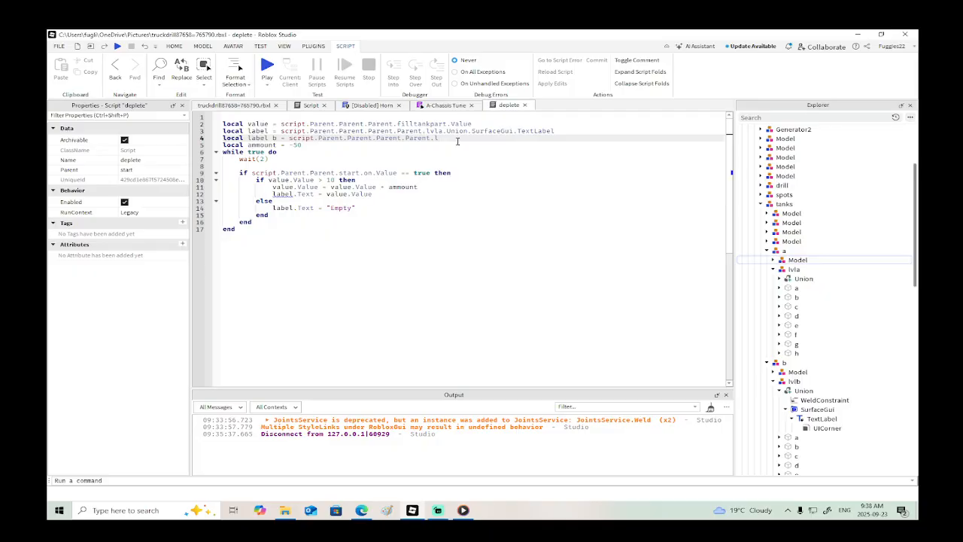
{"action": "type", "text": "Parent"}
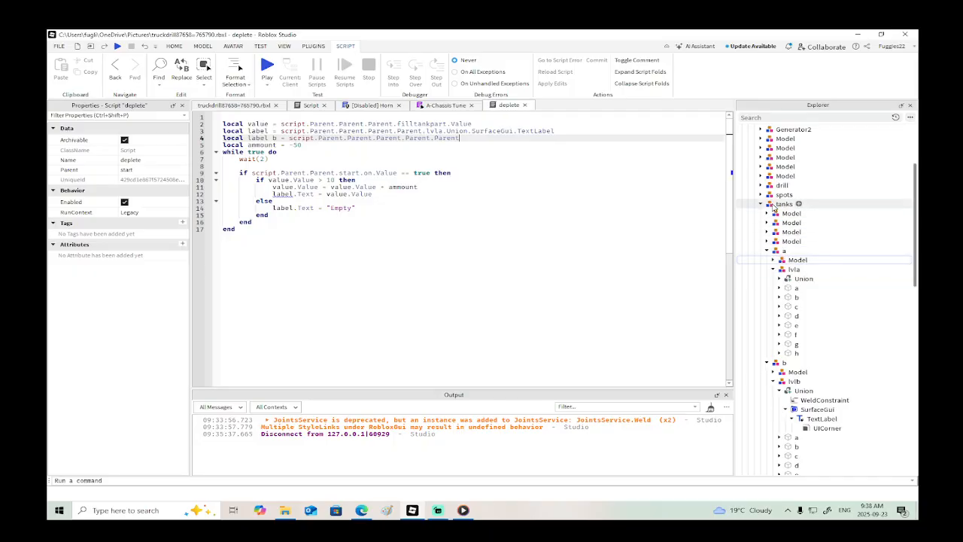
Step: Compare models a and b inside tanks, and reference model b after the fifth Parent in the label b path
{"action": "left_click", "coordinate": [766, 250]}
{"action": "left_click", "coordinate": [767, 259]}
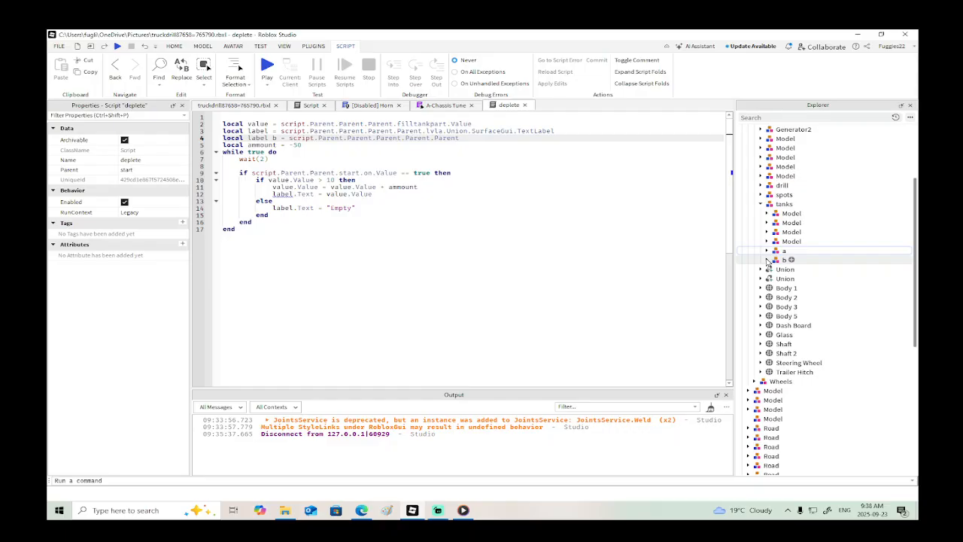
{"action": "left_click", "coordinate": [504, 140]}
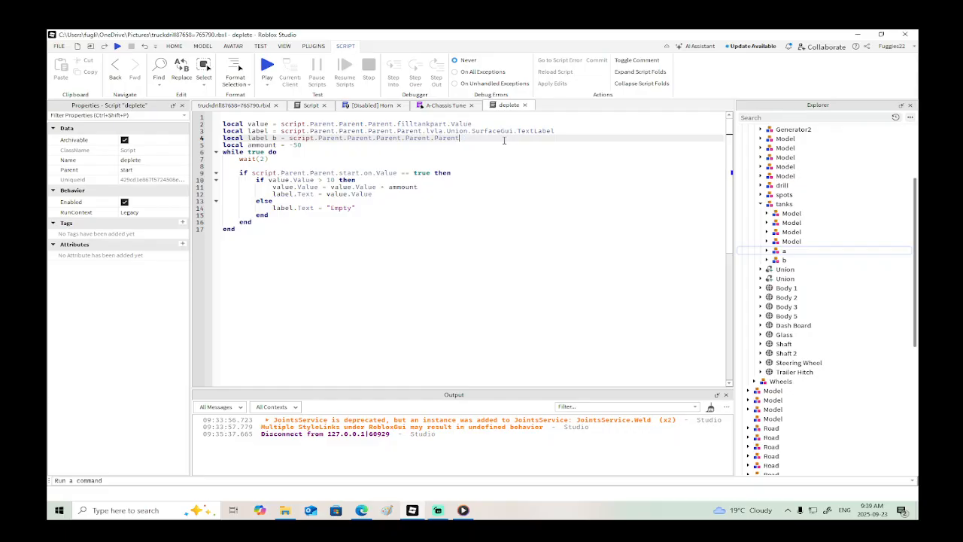
{"action": "type", "text": "."}
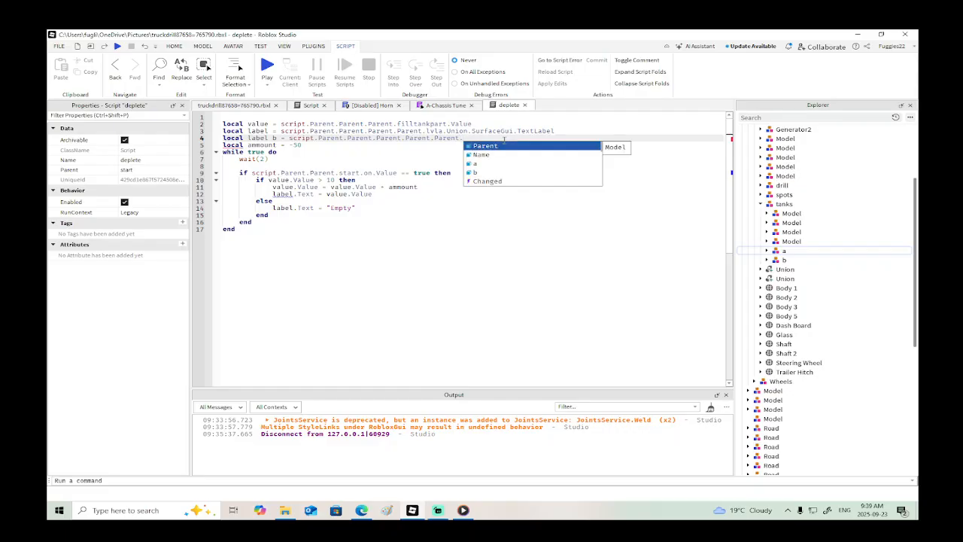
{"action": "key", "text": "Down"}
{"action": "key", "text": "Down"}
{"action": "key", "text": "Down"}
{"action": "key", "text": "Return"}
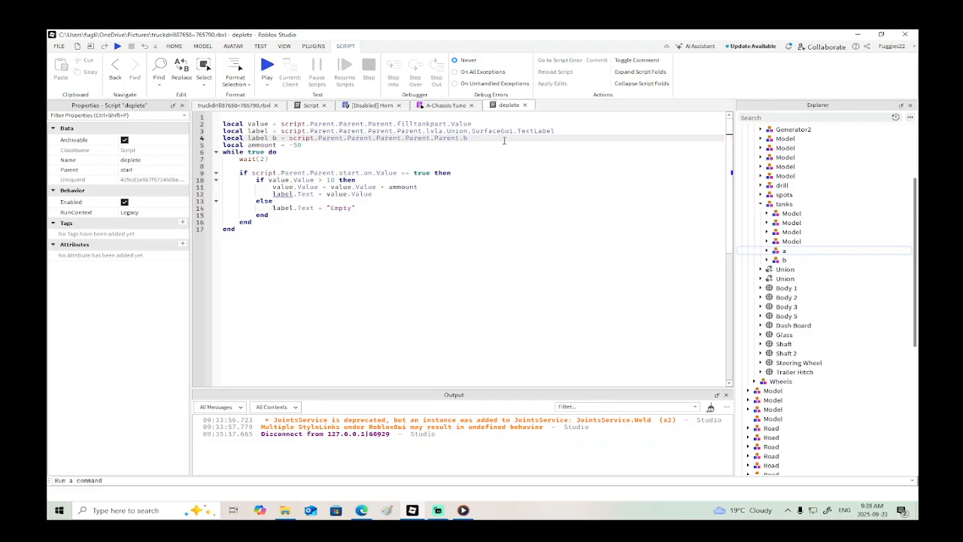
Step: Complete the label b path with lvlb.Union.SurfaceGui.TextLabel, following the hierarchy of model b
{"action": "type", "text": ".lvlb"}
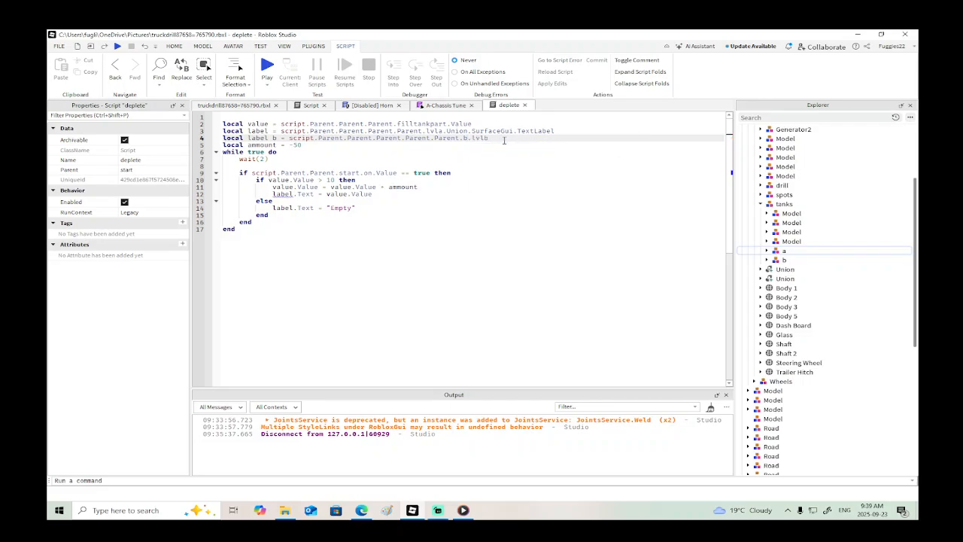
{"action": "left_click", "coordinate": [767, 260]}
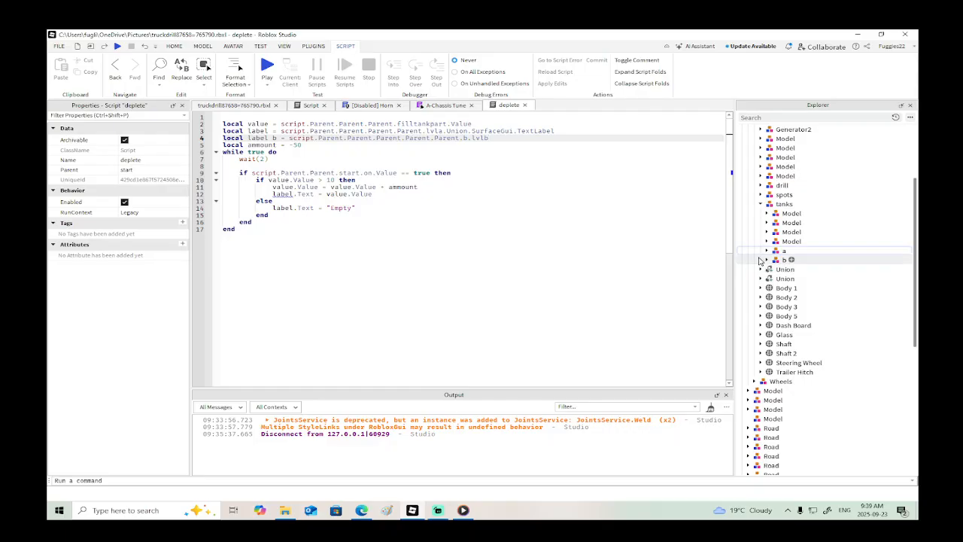
{"action": "left_click", "coordinate": [773, 278]}
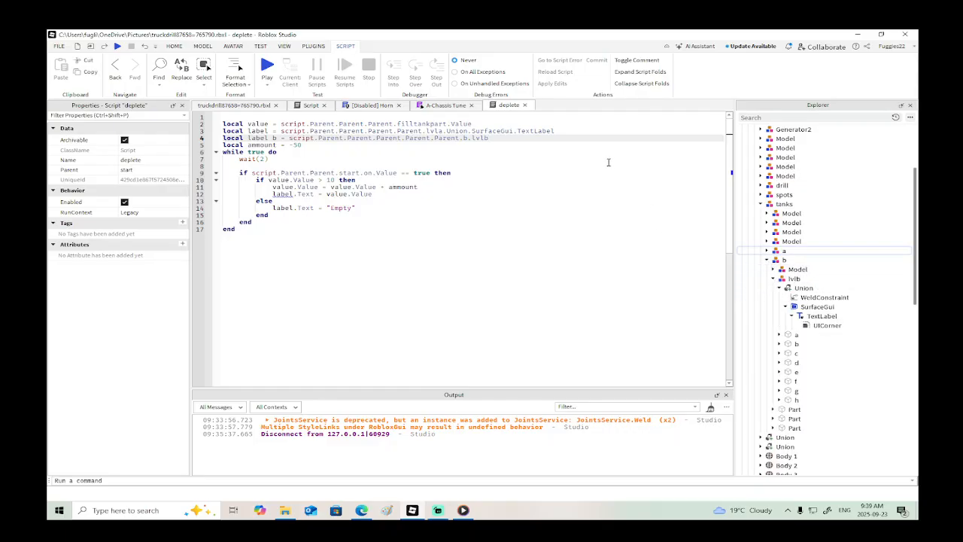
{"action": "left_click", "coordinate": [532, 145]}
{"action": "left_click", "coordinate": [535, 135]}
{"action": "type", "text": ".Union.SurfaceGui.TextLabel"}
Step: Rename the variable label b to labelb by removing the space in its declaration
{"action": "left_click", "coordinate": [384, 194]}
{"action": "mouse_move", "coordinate": [283, 196]}
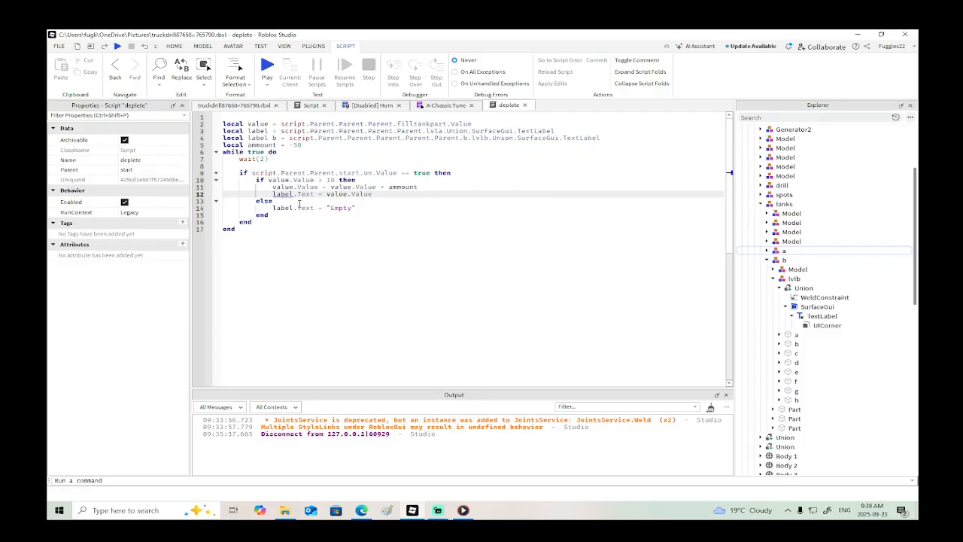
{"action": "left_click", "coordinate": [274, 138]}
{"action": "key", "text": "BackSpace"}
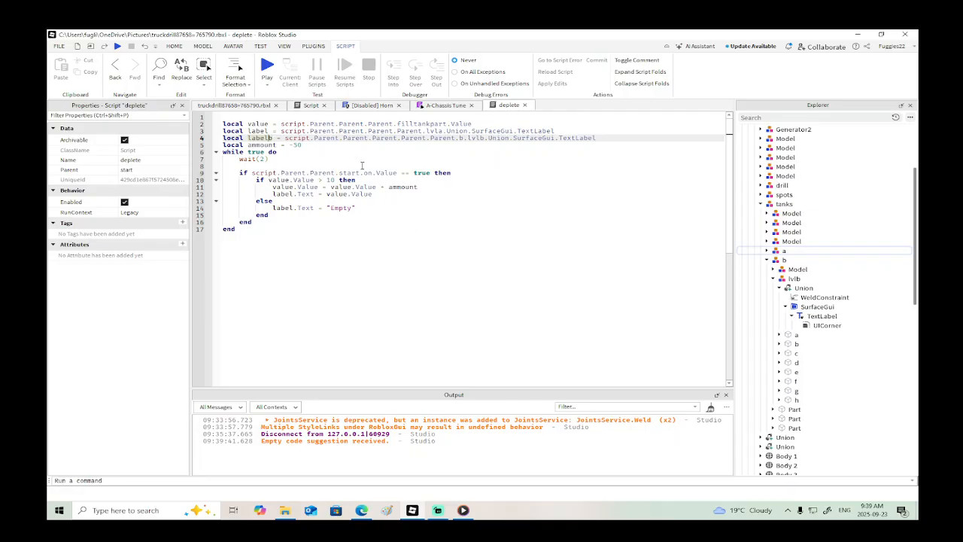
Step: Set the ammount variable in the deplete script to -10
{"action": "left_click", "coordinate": [310, 145]}
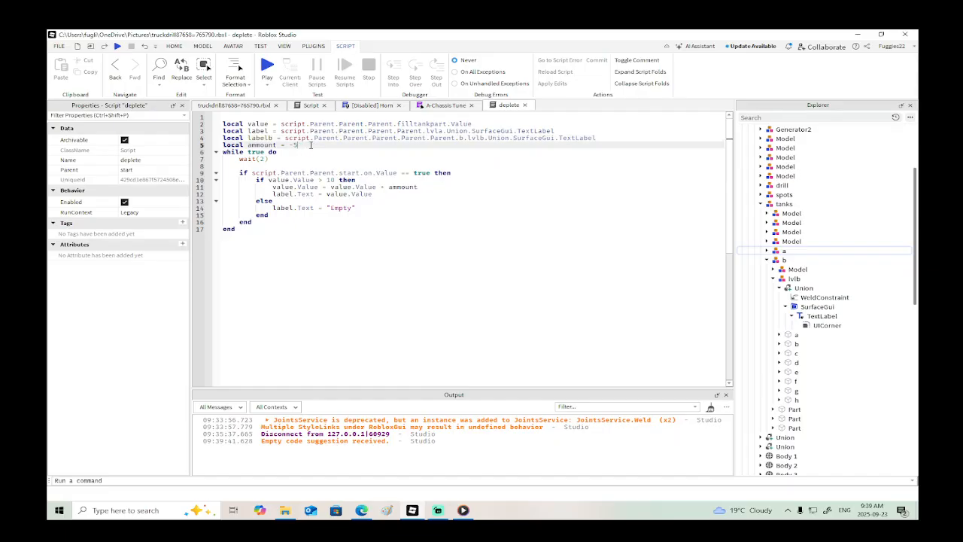
{"action": "key", "text": "BackSpace"}
{"action": "type", "text": "10"}
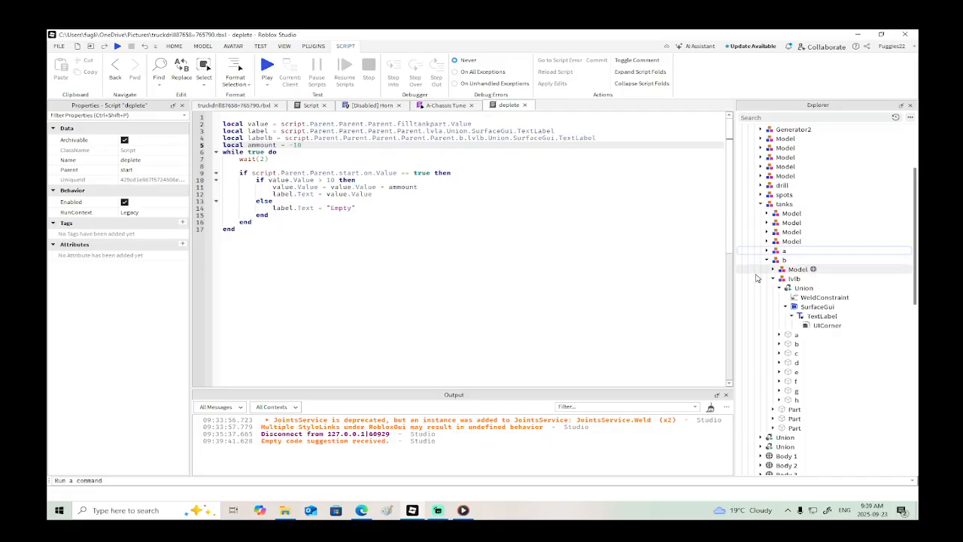
Step: Select the filltankpart on top of the truck's tank b in the 3D scene and inspect its child objects
{"action": "left_click", "coordinate": [235, 105]}
{"action": "right_click_drag", "start_coordinate": [411, 166], "coordinate": [408, 161]}
{"action": "scroll", "coordinate": [409, 161], "scroll_direction": "down", "scroll_amount": 2}
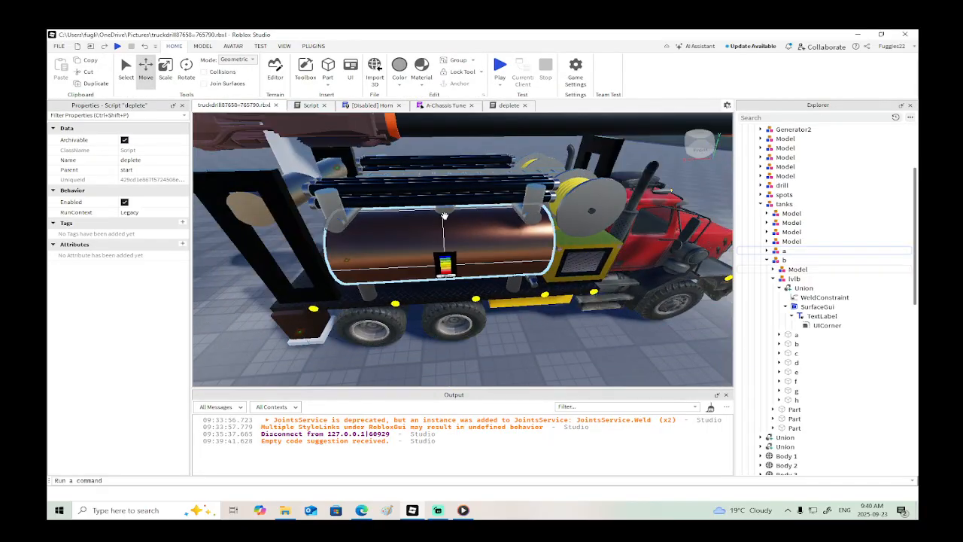
{"action": "left_click", "coordinate": [445, 211], "text": "alt"}
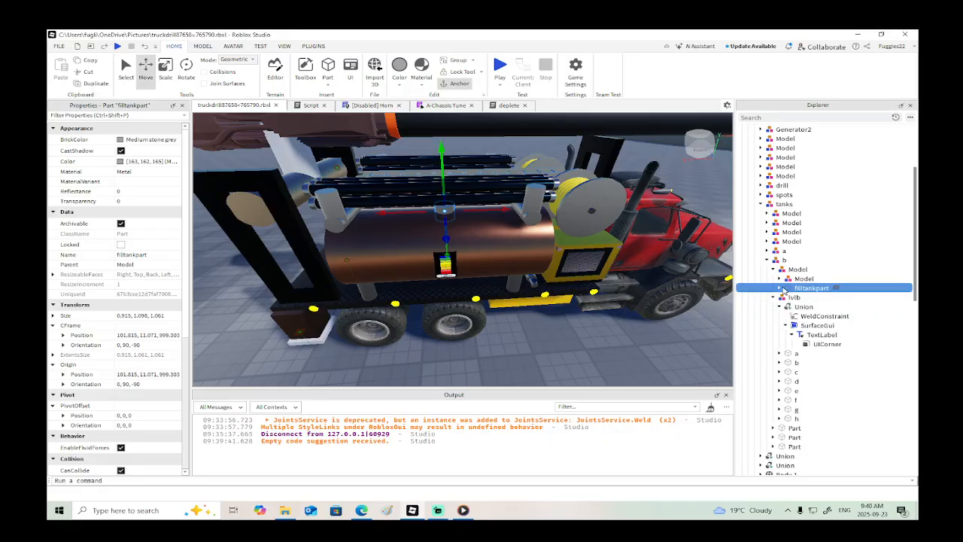
{"action": "left_click", "coordinate": [781, 288]}
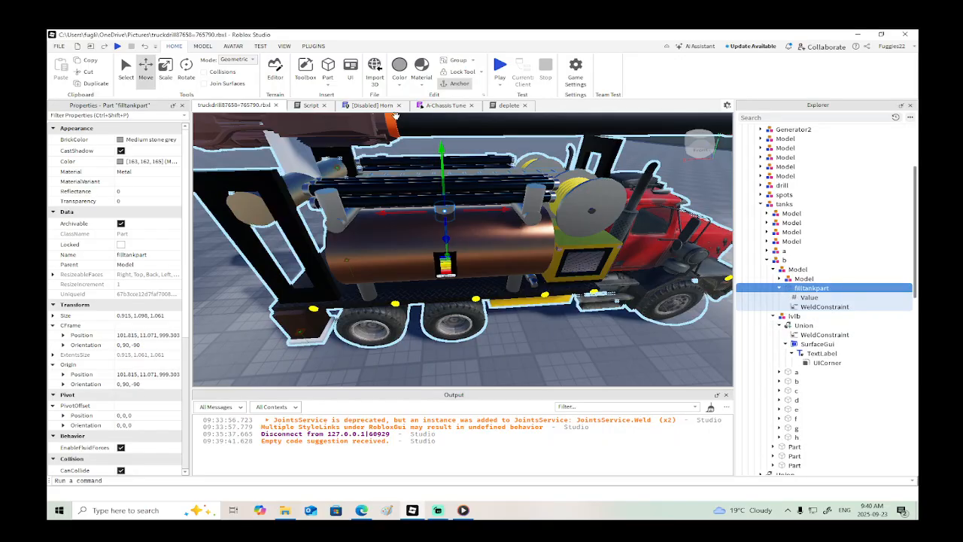
Step: Declare local valueb below the value line of the deplete script, with a path of five Parent levels leading to model b
{"action": "left_click", "coordinate": [508, 105]}
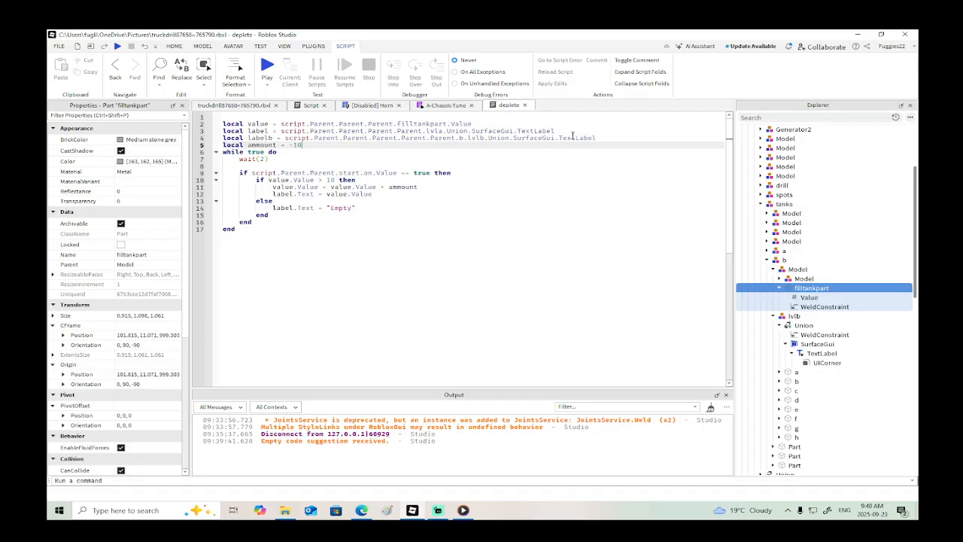
{"action": "left_click", "coordinate": [504, 124]}
{"action": "key", "text": "Return"}
{"action": "type", "text": "local "}
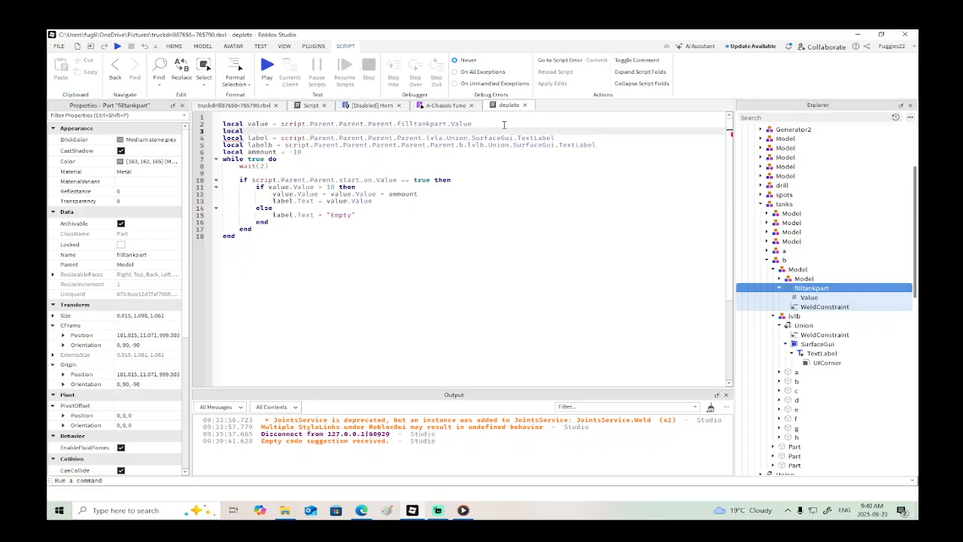
{"action": "type", "text": "valueb = script.Parent."}
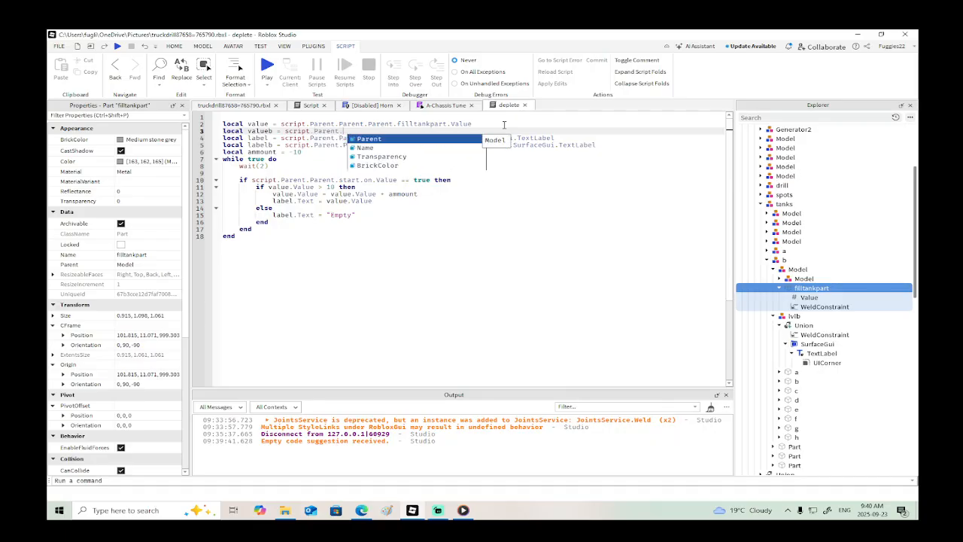
{"action": "key", "text": "Tab"}
{"action": "type", "text": "."}
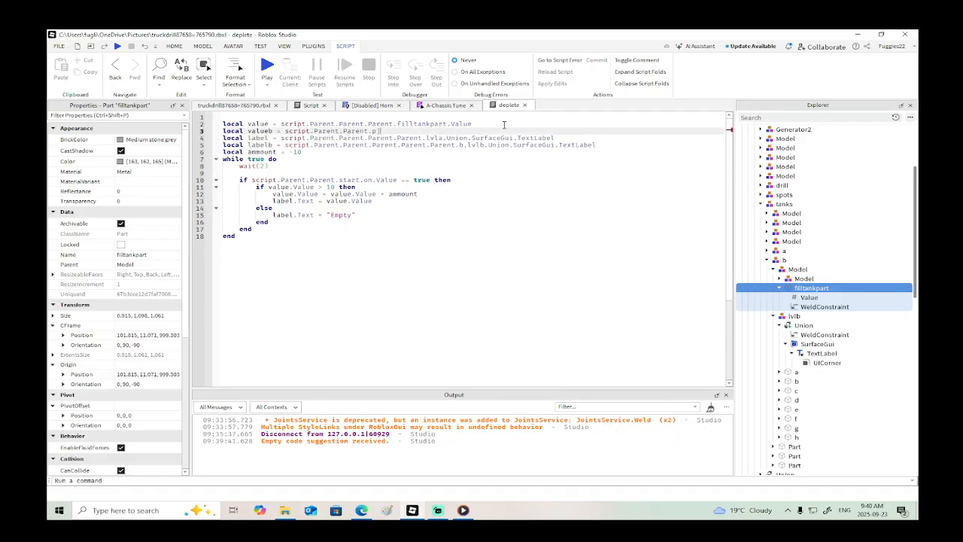
{"action": "type", "text": "Parent."}
{"action": "key", "text": "Tab"}
{"action": "type", "text": "."}
{"action": "key", "text": "Tab"}
{"action": "type", "text": "."}
{"action": "key", "text": "Down"}
{"action": "key", "text": "Down"}
{"action": "key", "text": "Down"}
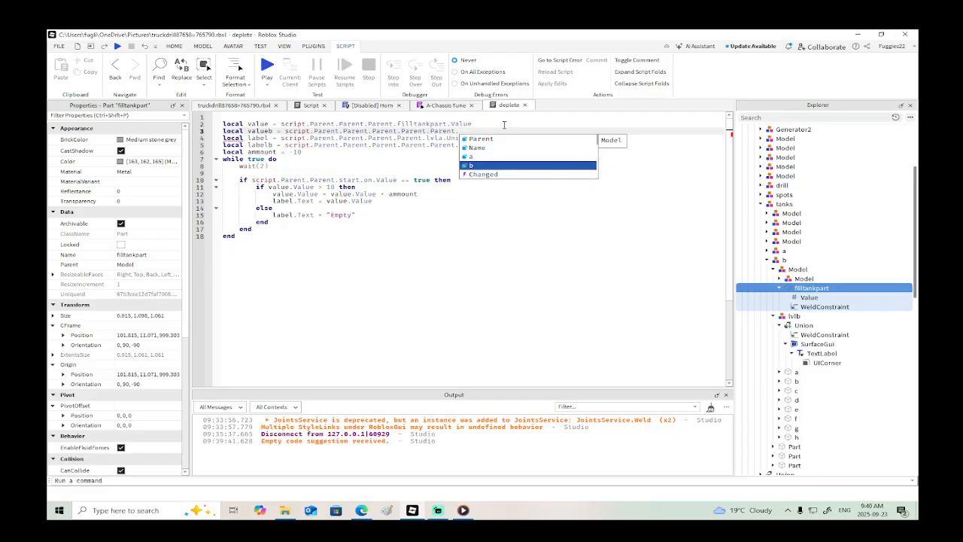
{"action": "key", "text": "Tab"}
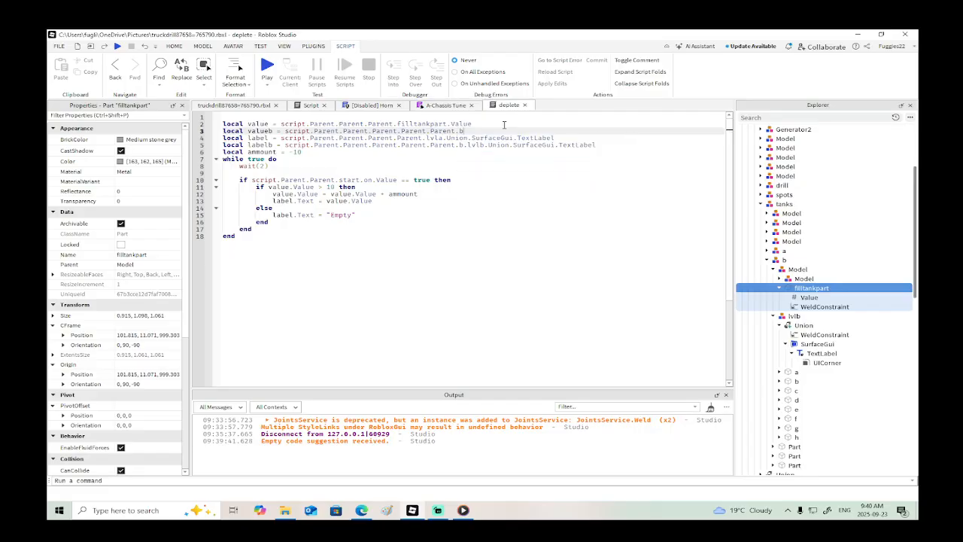
Step: Check the contents of model b and complete the valueb path with Model.filltankpart.Value
{"action": "left_click", "coordinate": [774, 316]}
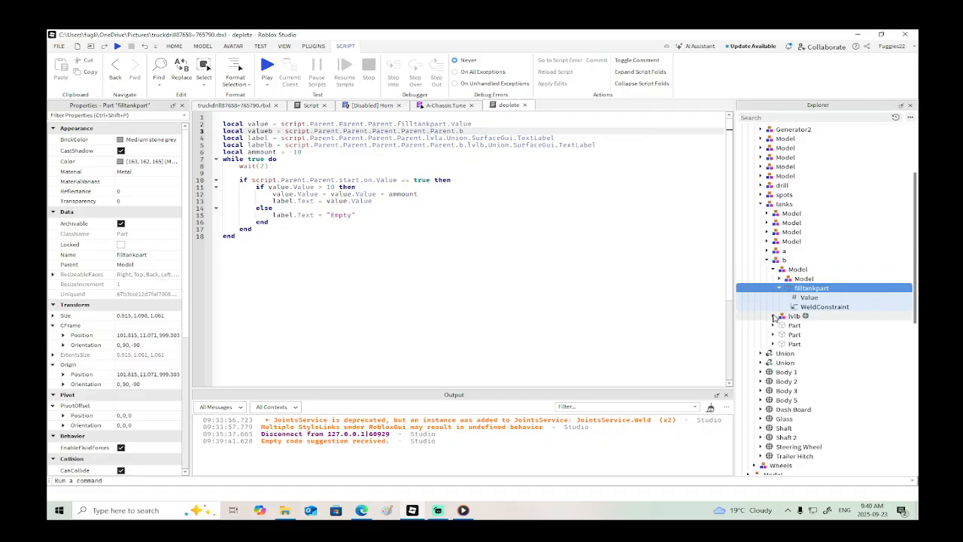
{"action": "left_click", "coordinate": [773, 269]}
{"action": "left_click", "coordinate": [772, 270]}
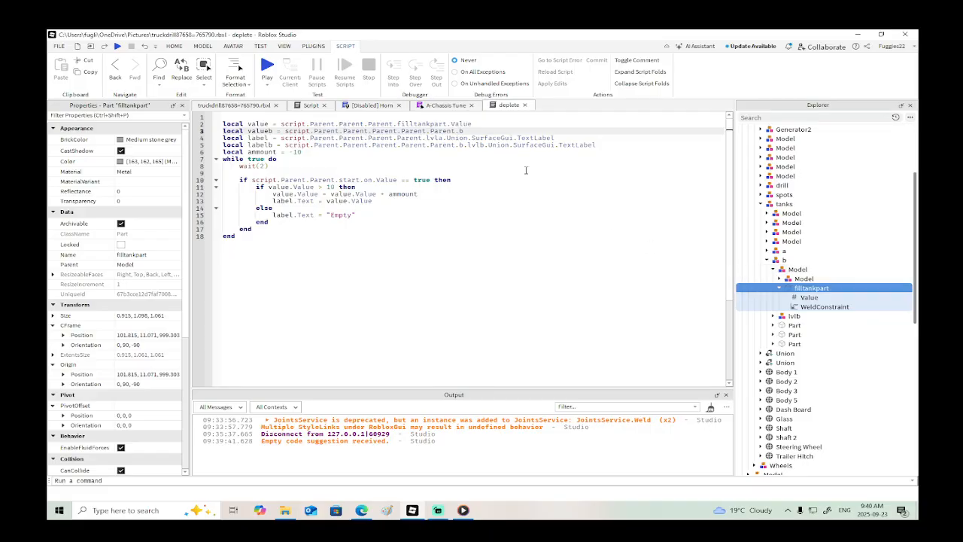
{"action": "left_click", "coordinate": [477, 131]}
{"action": "type", "text": "."}
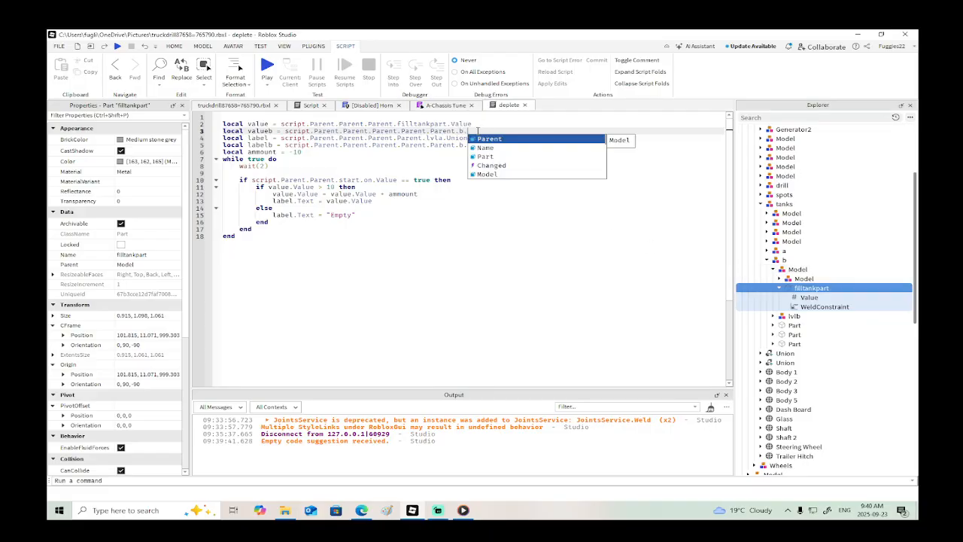
{"action": "type", "text": "Model.filltankpart"}
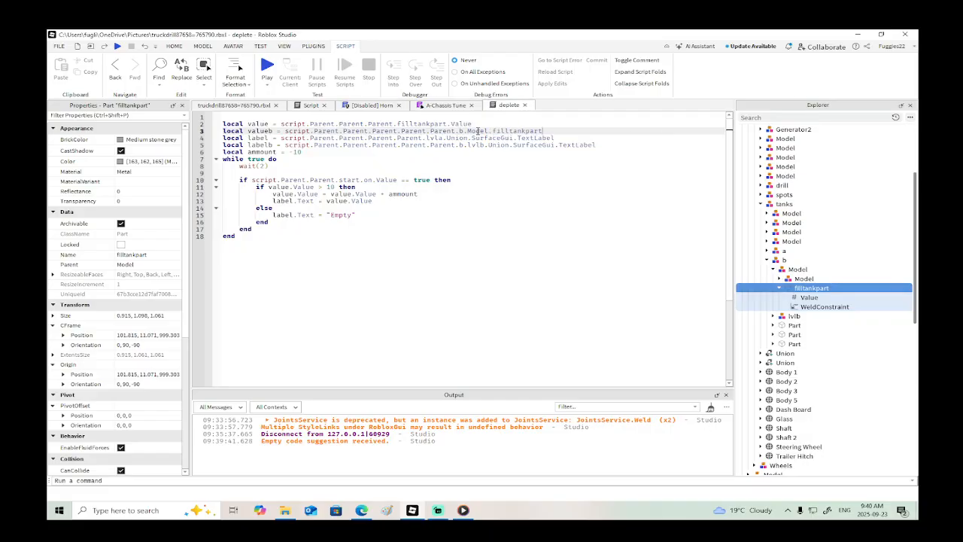
{"action": "type", "text": ".v"}
Step: Add the line valueb.Value = valueb.Value + ammount below the value.Value calculation
{"action": "left_click", "coordinate": [429, 197]}
{"action": "key", "text": "Return"}
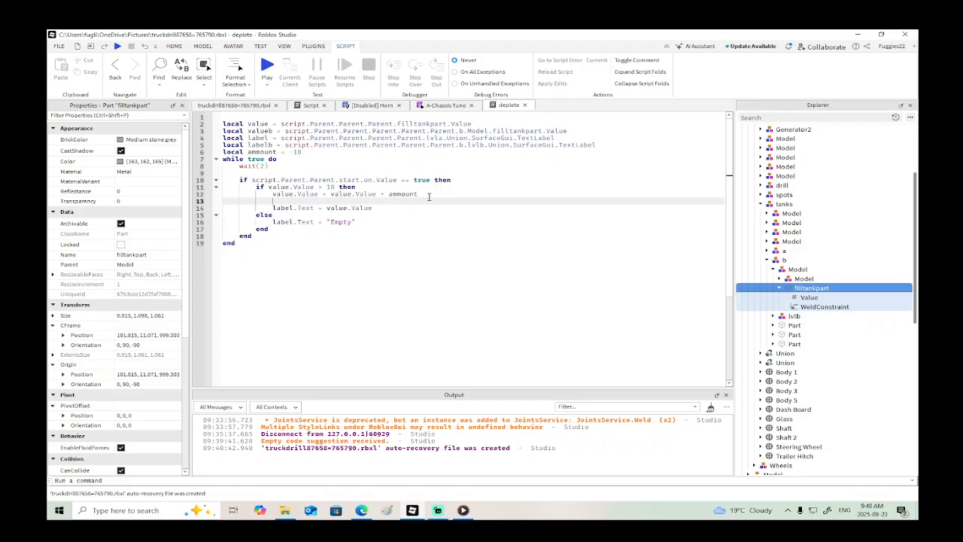
{"action": "type", "text": "valueb.Value ="}
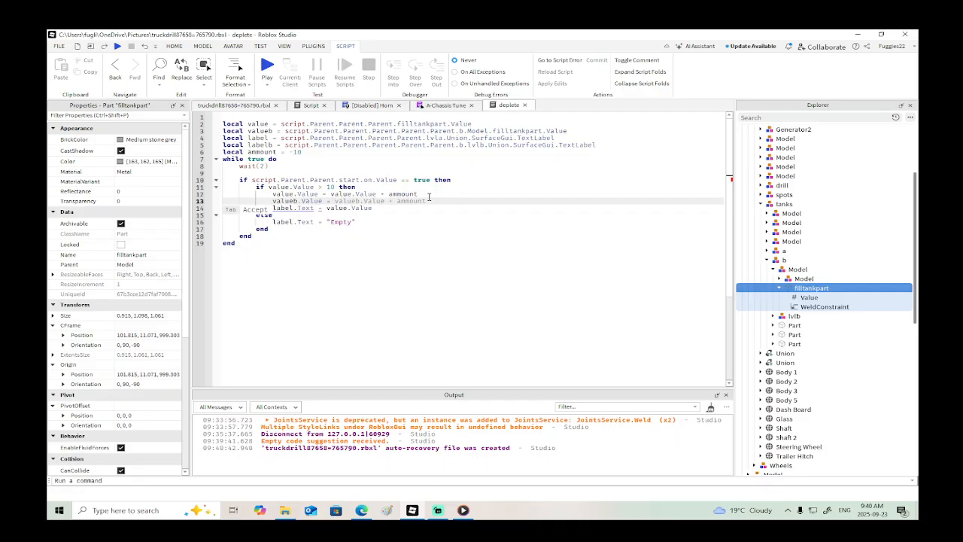
{"action": "key", "text": "Tab"}
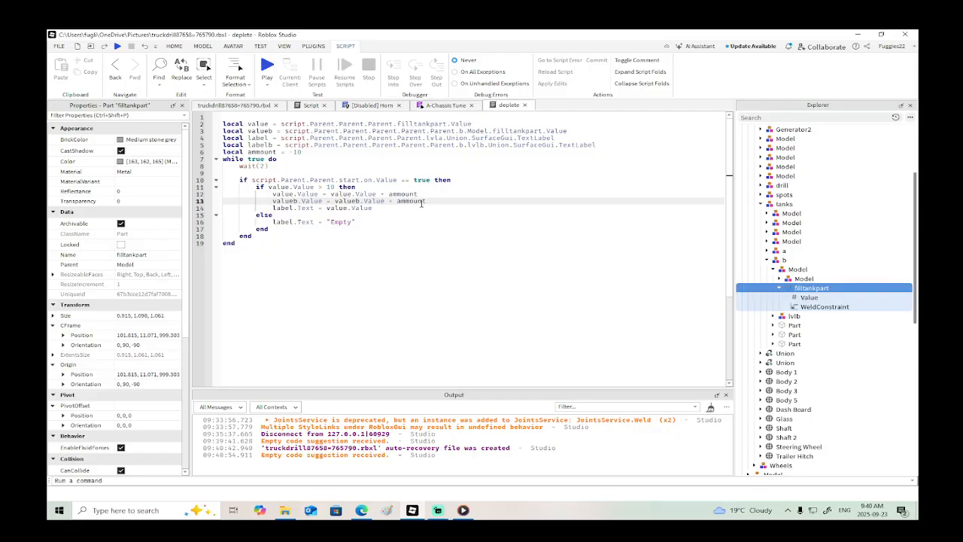
Step: Change ammount to ammountb in the valueb.Value calculation of the deplete script
{"action": "left_click", "coordinate": [370, 223]}
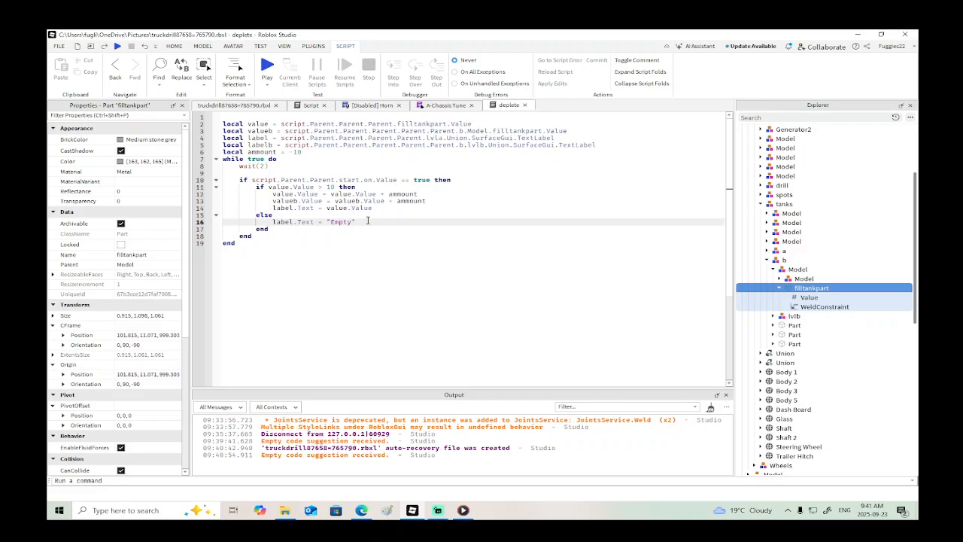
{"action": "left_click", "coordinate": [429, 201]}
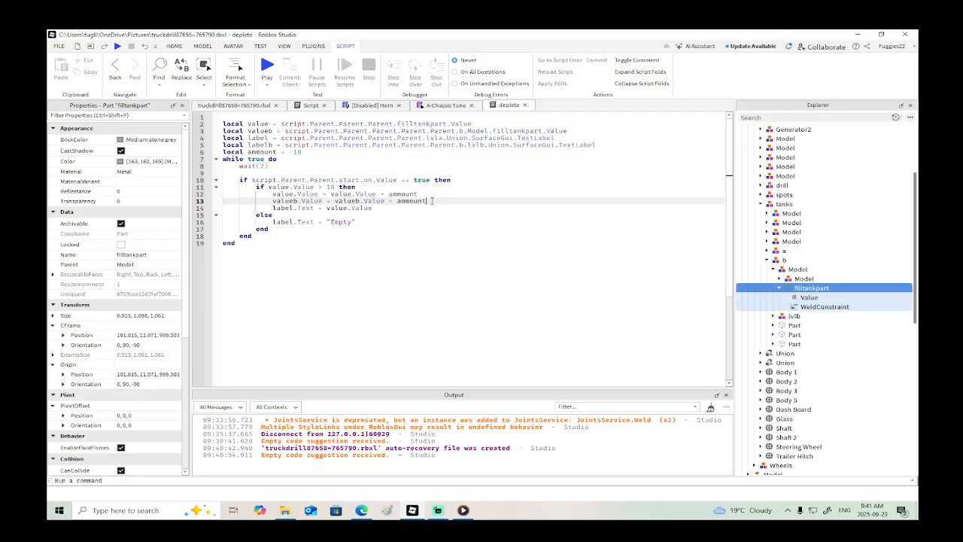
{"action": "type", "text": "b"}
Step: Duplicate the local ammount line directly below itself and turn the copy into local ammountb = 8
{"action": "left_click_drag", "start_coordinate": [301, 152], "coordinate": [218, 147]}
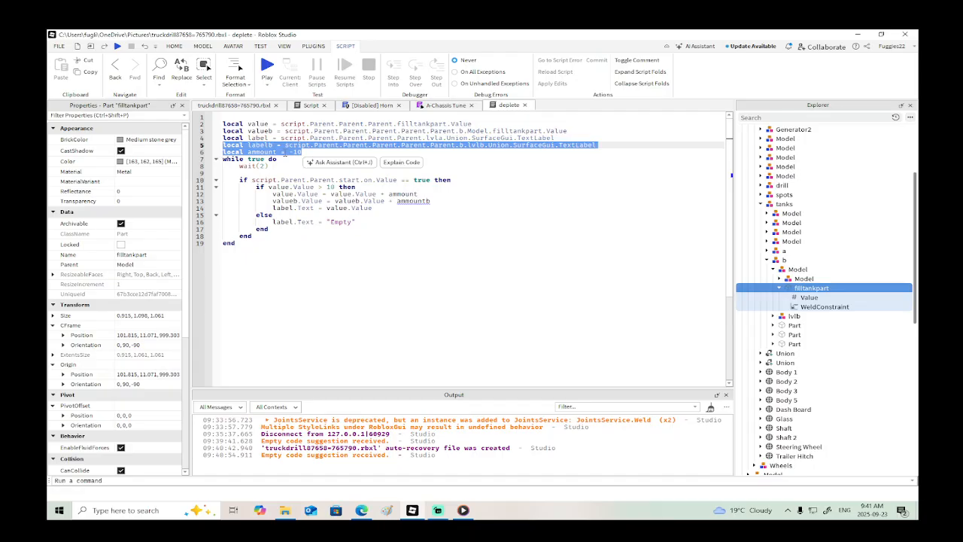
{"action": "left_click_drag", "start_coordinate": [303, 152], "coordinate": [221, 153]}
{"action": "key", "text": "ctrl+c"}
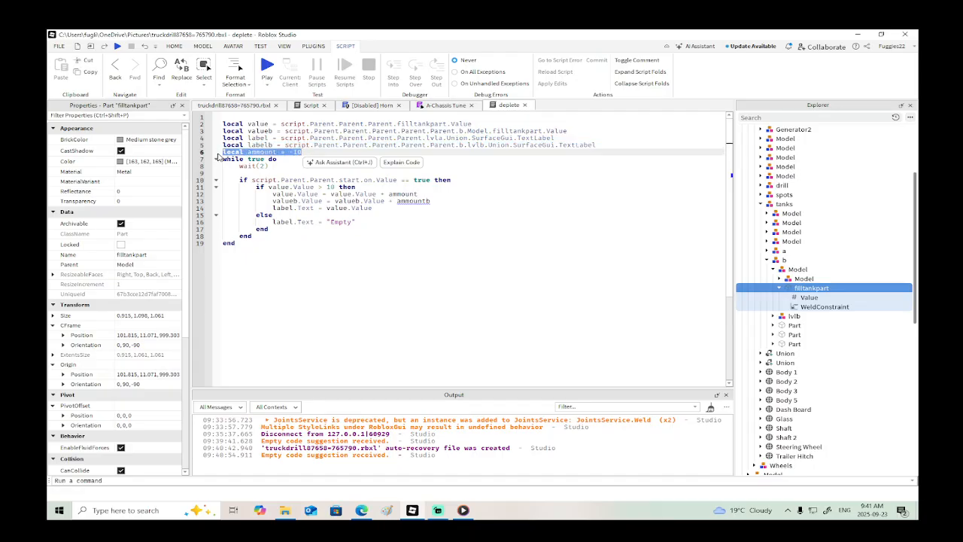
{"action": "left_click", "coordinate": [310, 150]}
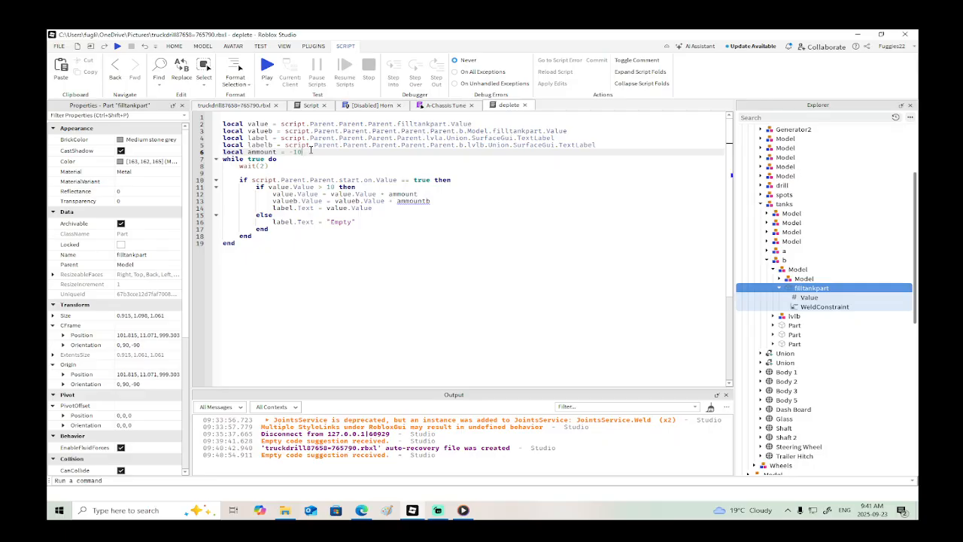
{"action": "key", "text": "Return"}
{"action": "key", "text": "ctrl+v"}
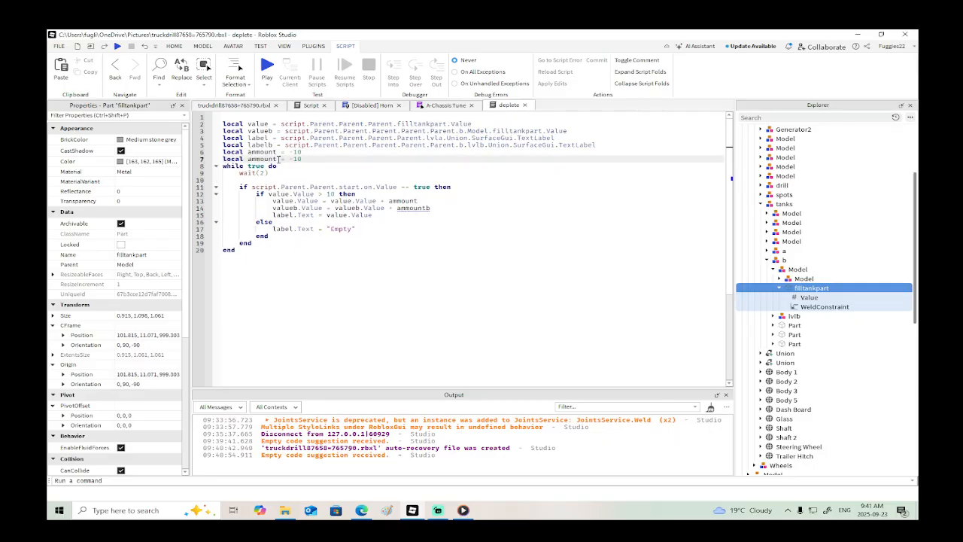
{"action": "left_click", "coordinate": [277, 159]}
{"action": "type", "text": "b"}
{"action": "type", "text": "8"}
Step: Insert the condition if valueb.Value < 2000 then directly above the valueb.Value calculation
{"action": "left_click", "coordinate": [419, 201]}
{"action": "left_click", "coordinate": [424, 201]}
{"action": "key", "text": "Return"}
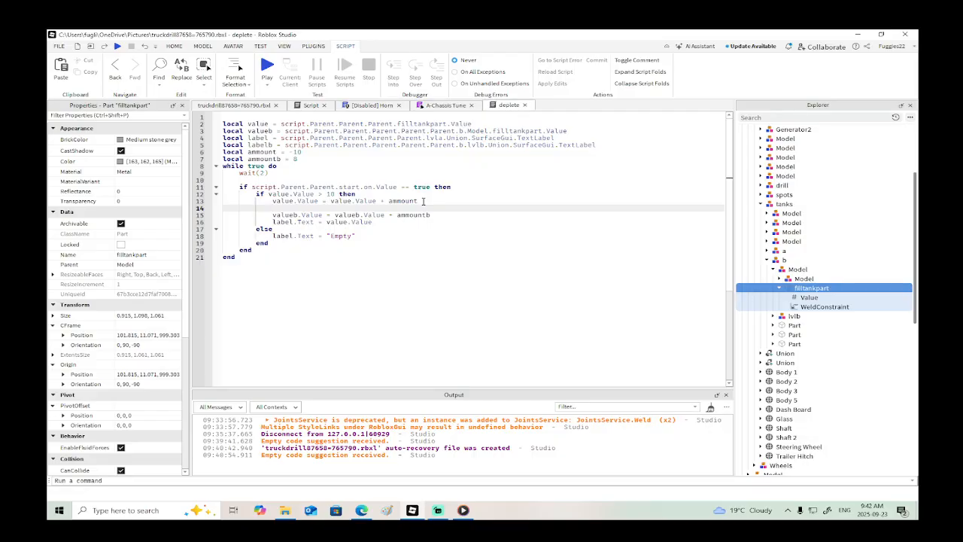
{"action": "type", "text": "if v"}
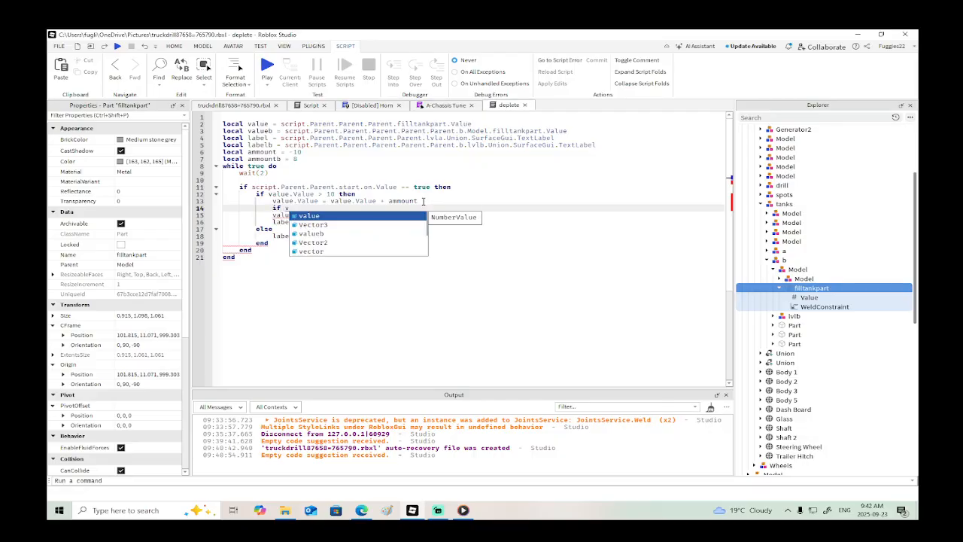
{"action": "key", "text": "Tab"}
{"action": "type", "text": ".V"}
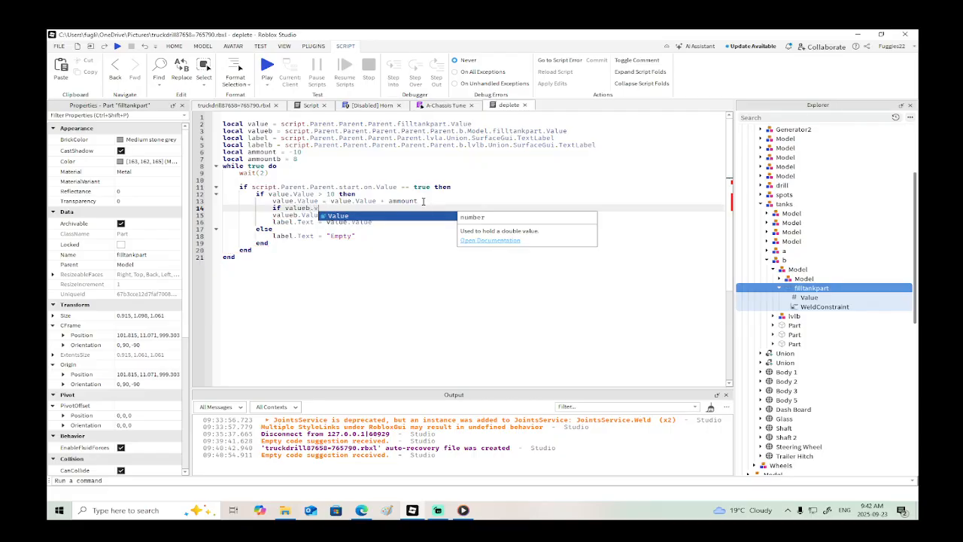
{"action": "key", "text": "Tab"}
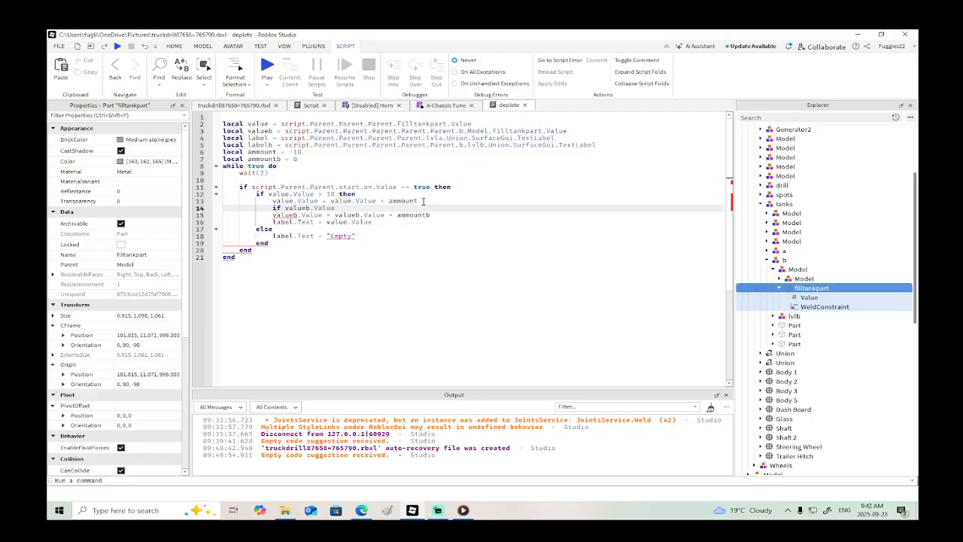
{"action": "type", "text": "=="}
{"action": "type", "text": " 200"}
{"action": "key", "text": "BackSpace"}
{"action": "key", "text": "BackSpace"}
{"action": "key", "text": "BackSpace"}
{"action": "key", "text": "BackSpace"}
{"action": "key", "text": "BackSpace"}
{"action": "key", "text": "BackSpace"}
{"action": "key", "text": "BackSpace"}
{"action": "type", "text": "< 2000 then"}
Step: Close the valueb condition with an else branch that sets labelb.Text = "Full"
{"action": "left_click", "coordinate": [452, 215]}
{"action": "key", "text": "Return"}
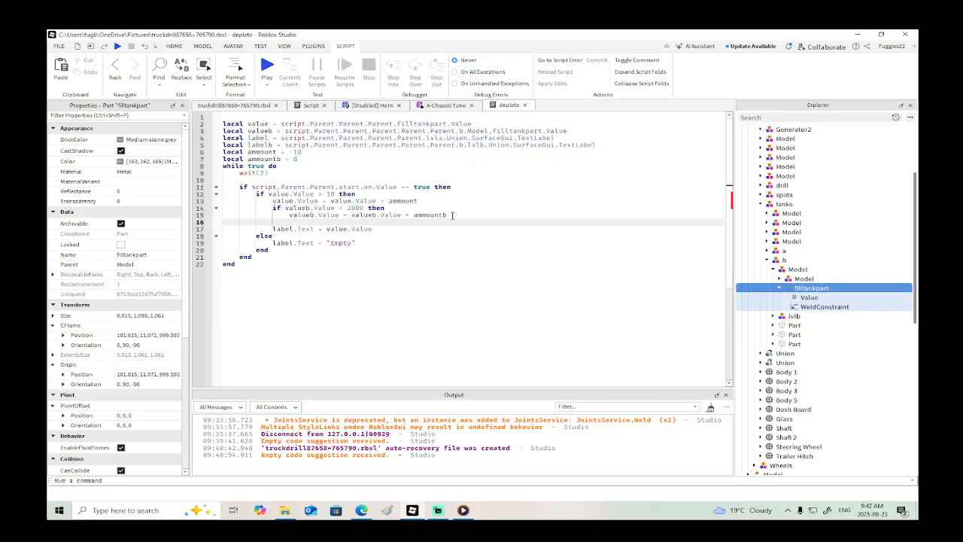
{"action": "type", "text": "else"}
{"action": "key", "text": "Return"}
{"action": "key", "text": "Return"}
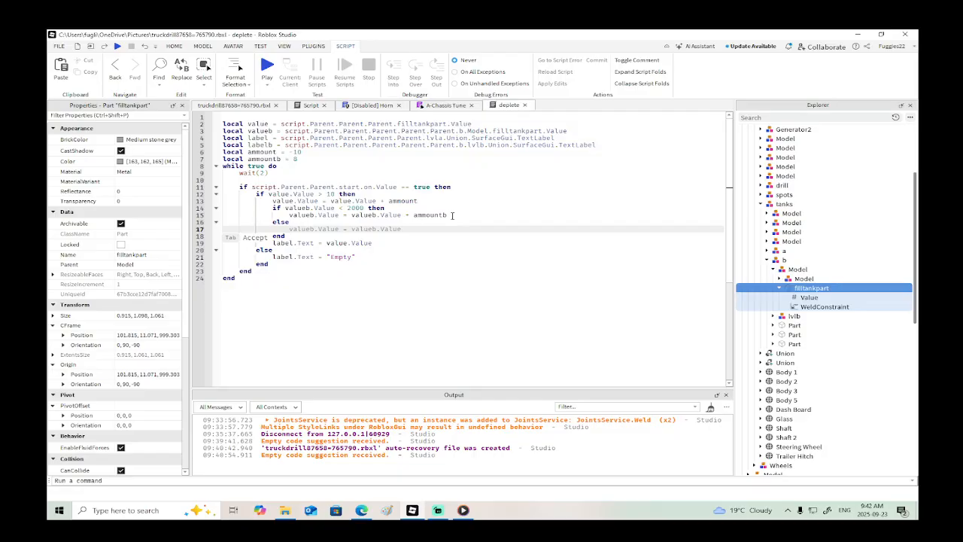
{"action": "type", "text": "lab"}
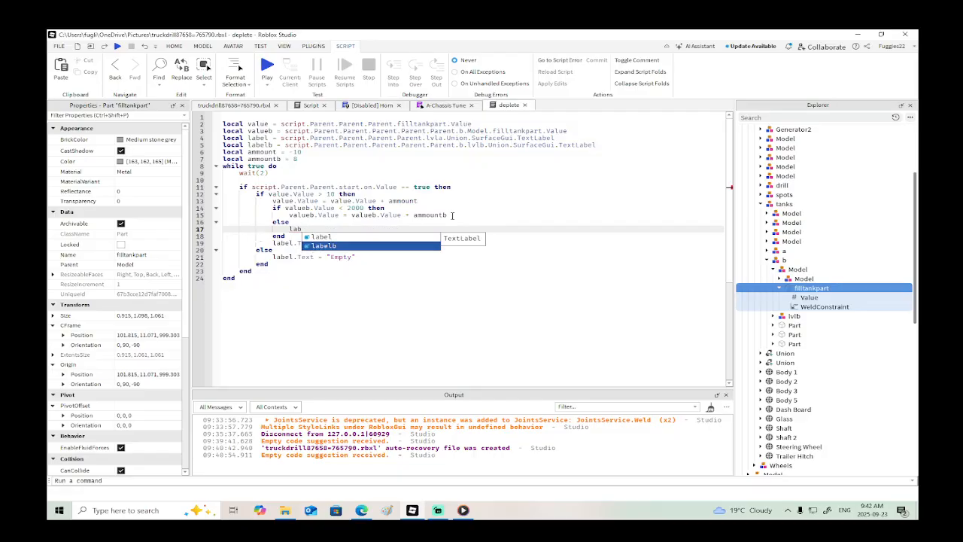
{"action": "key", "text": "Tab"}
{"action": "type", "text": ".Text"}
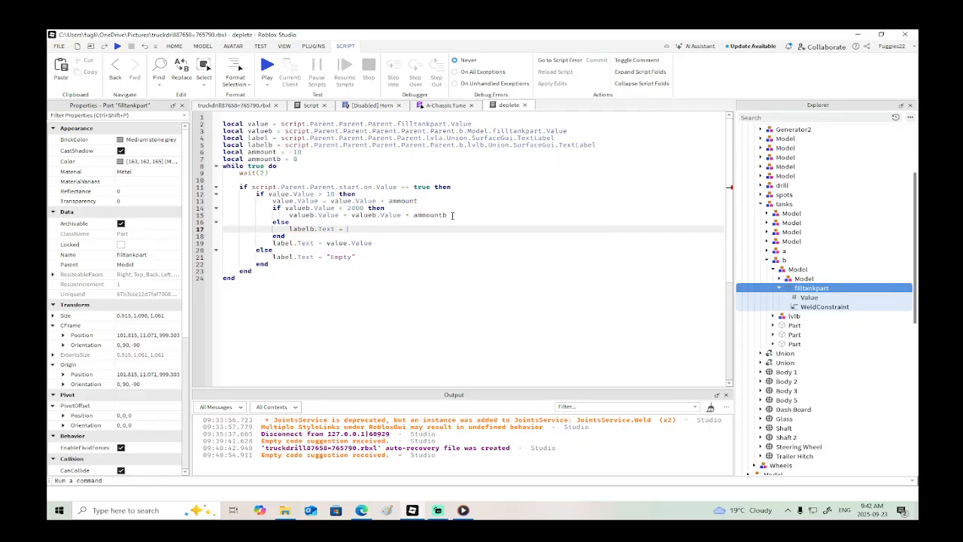
{"action": "type", "text": " = \"Fu"}
{"action": "key", "text": "Tab"}
Step: Set ammountb to 100 and ammount to -100 in the script's variable declarations
{"action": "left_click", "coordinate": [296, 159]}
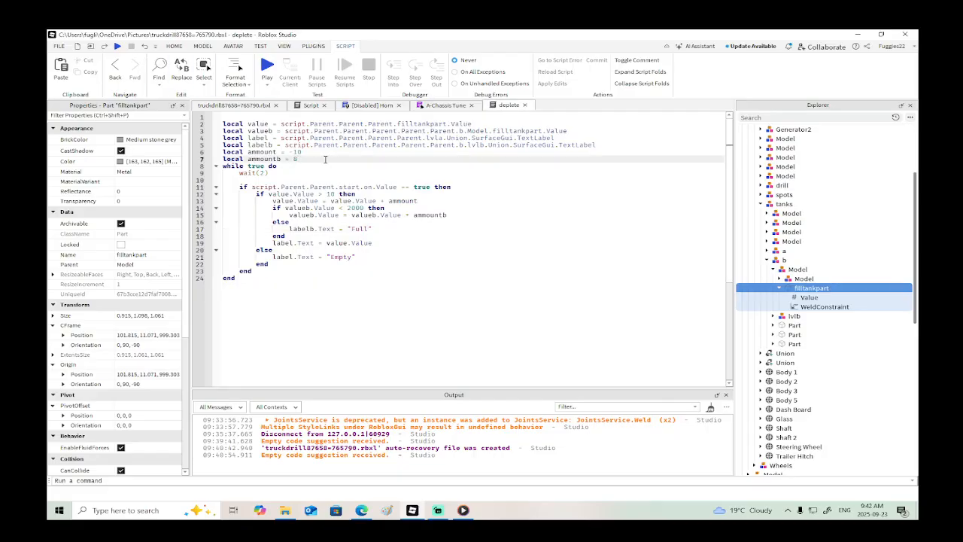
{"action": "type", "text": "100"}
{"action": "left_click", "coordinate": [337, 152]}
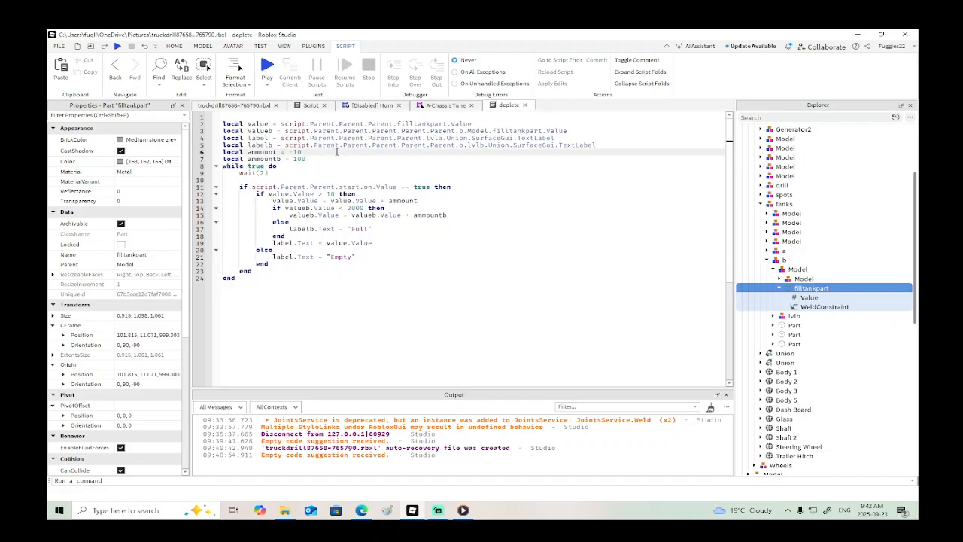
{"action": "type", "text": "0"}
Step: Start a play test, walk to the truck and switch on its outer rear button and the button below the tank gauge
{"action": "left_click", "coordinate": [117, 45]}
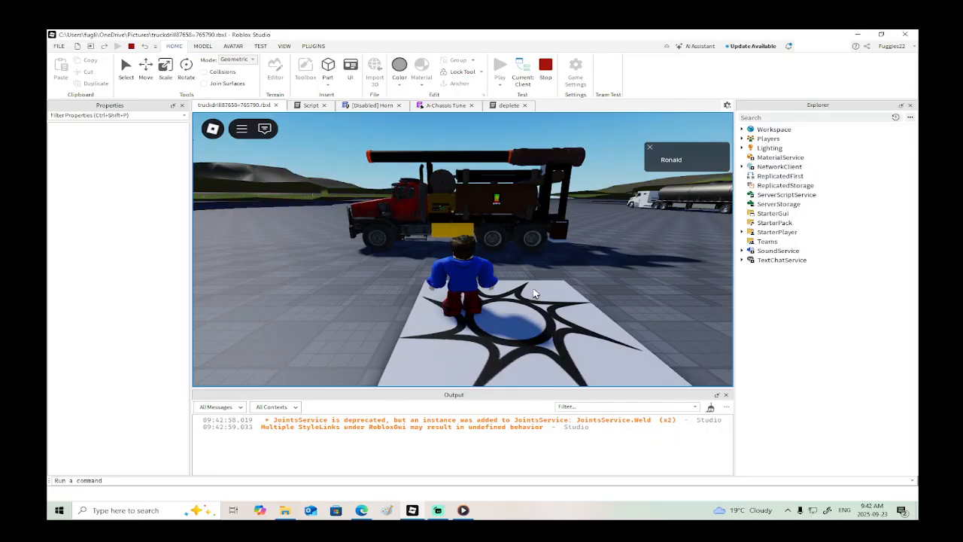
{"action": "right_click_drag", "start_coordinate": [531, 291], "coordinate": [534, 294]}
{"action": "key", "text": "w"}
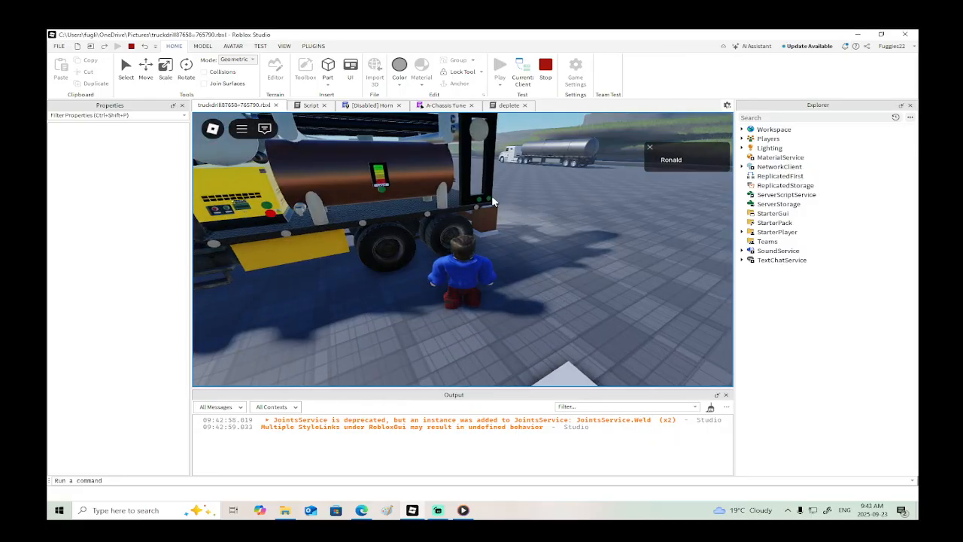
{"action": "left_click", "coordinate": [489, 199]}
{"action": "right_click_drag", "start_coordinate": [492, 204], "coordinate": [492, 208]}
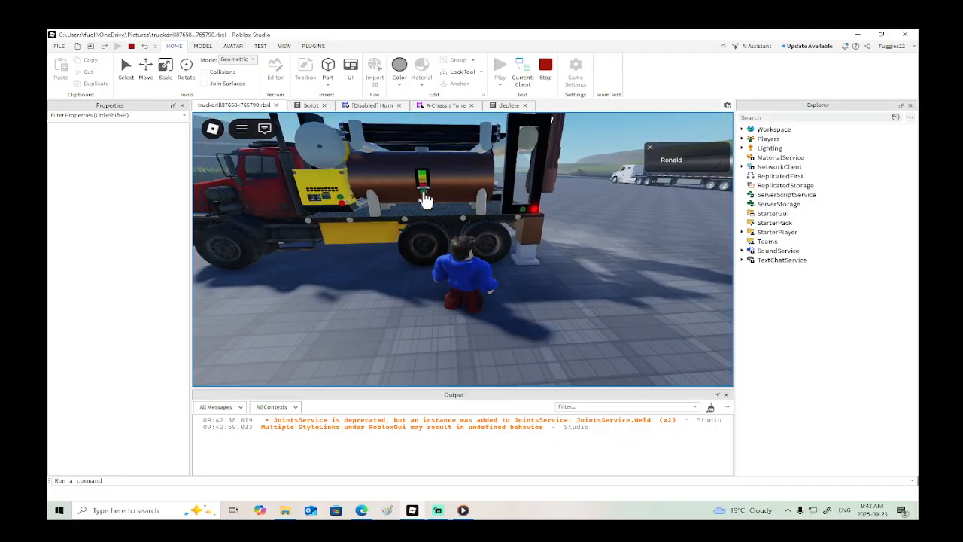
{"action": "right_click_drag", "start_coordinate": [427, 196], "coordinate": [431, 199]}
{"action": "left_click", "coordinate": [437, 191]}
Step: Walk around the truck to check the label on tank b's gauge, and end the play test
{"action": "scroll", "coordinate": [437, 194], "scroll_direction": "up", "scroll_amount": 2}
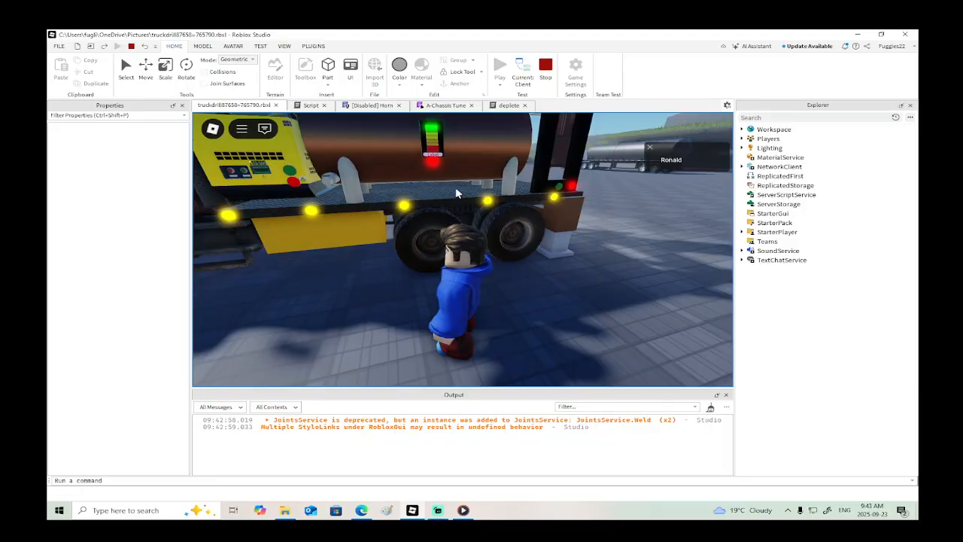
{"action": "key", "text": "d"}
{"action": "key", "text": "d"}
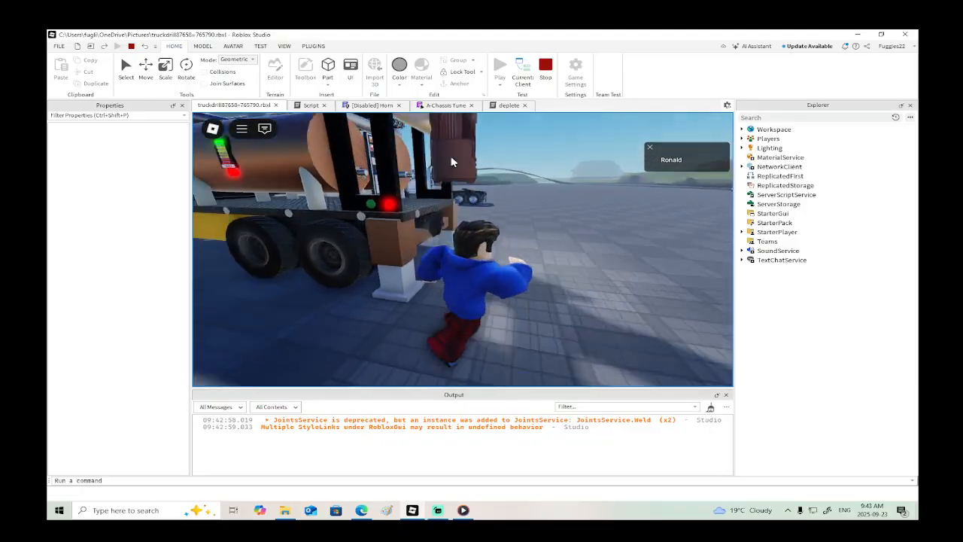
{"action": "key", "text": "d"}
{"action": "right_click_drag", "start_coordinate": [451, 158], "coordinate": [451, 158]}
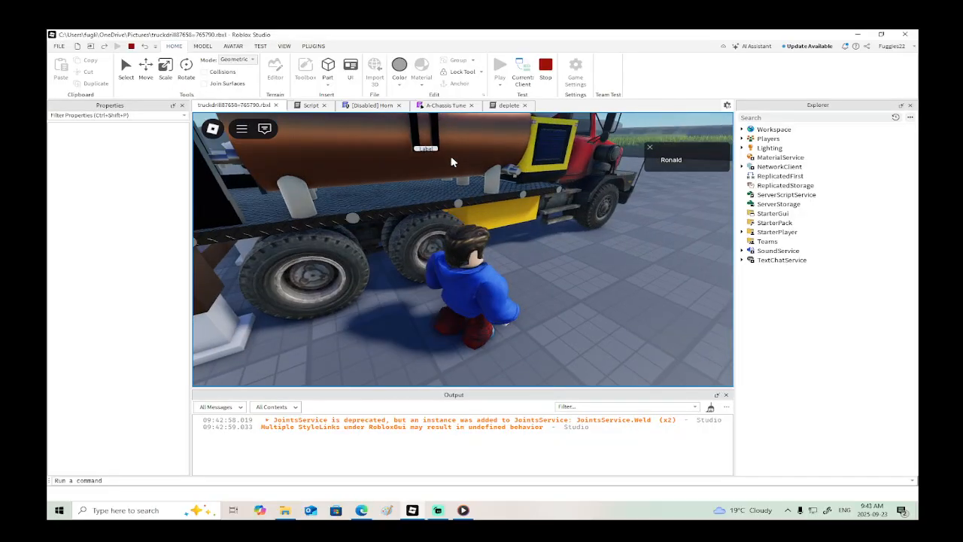
{"action": "key", "text": "s"}
{"action": "key", "text": "a"}
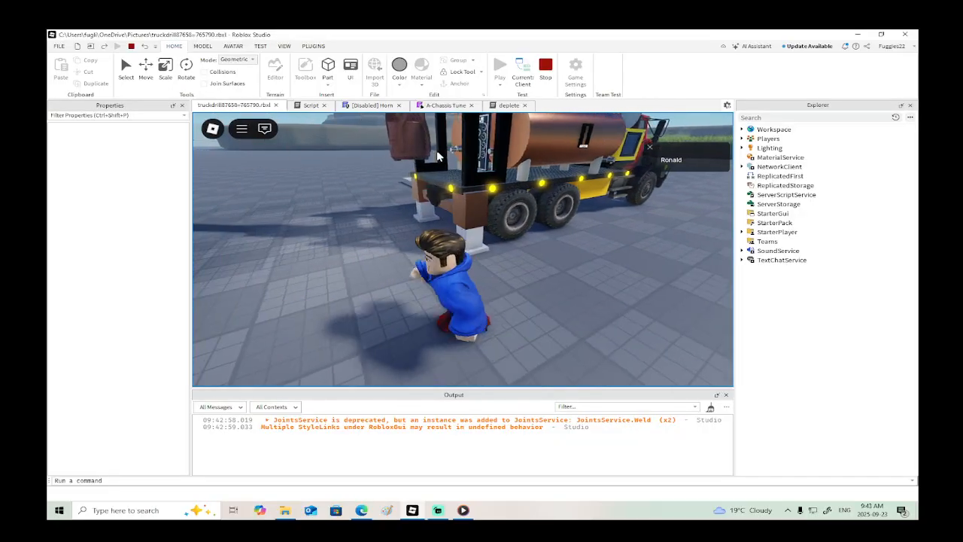
{"action": "left_click", "coordinate": [547, 71]}
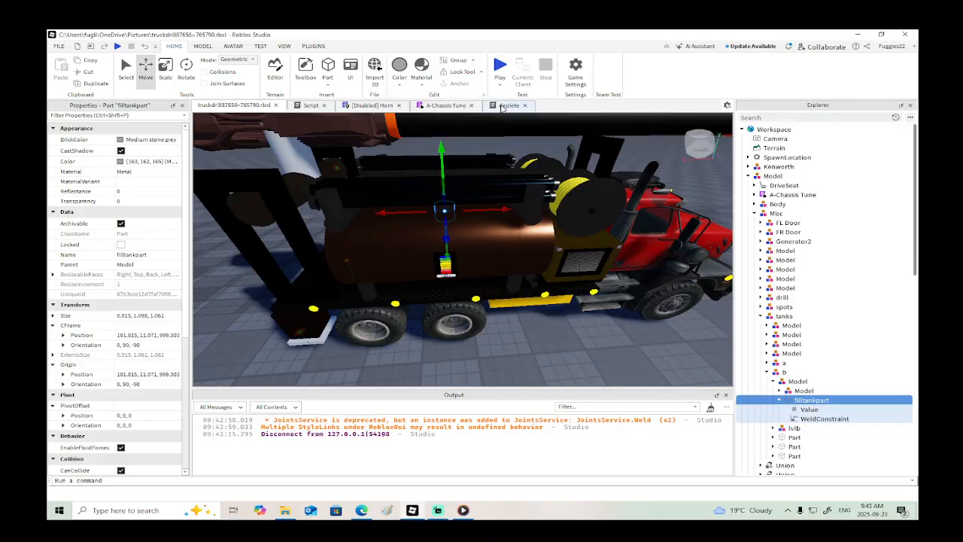
Step: Add the line labelb.Text = valueb.Value below the valueb.Value calculation in the deplete script
{"action": "left_click", "coordinate": [502, 106]}
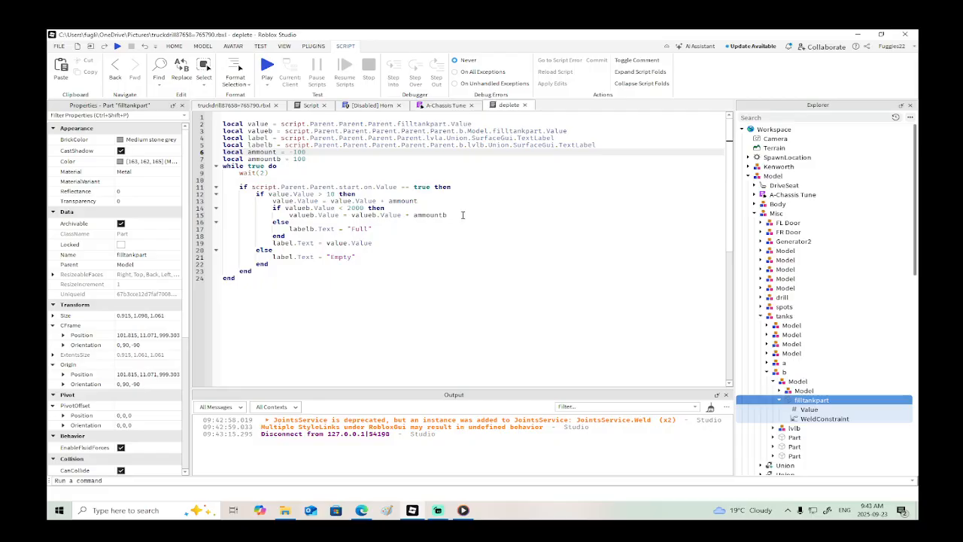
{"action": "left_click", "coordinate": [463, 216]}
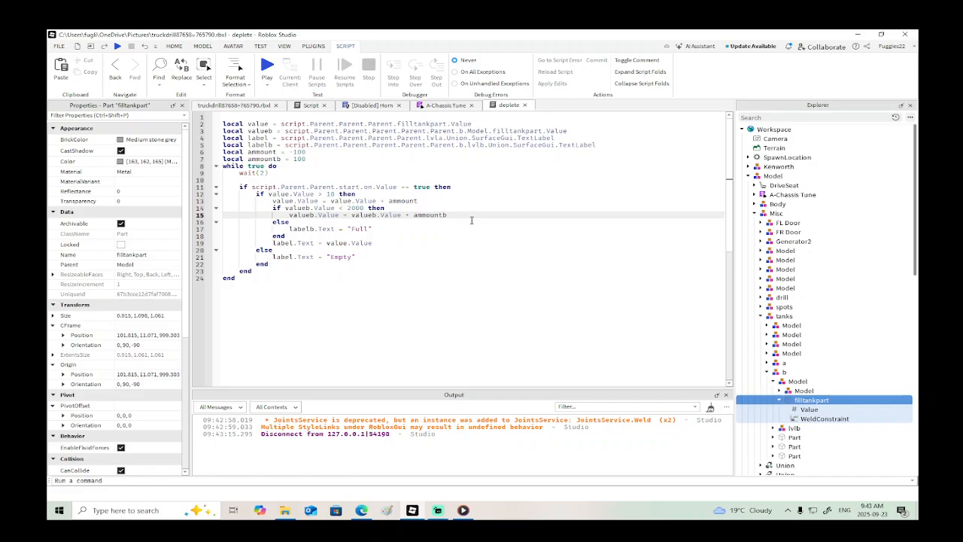
{"action": "key", "text": "Return"}
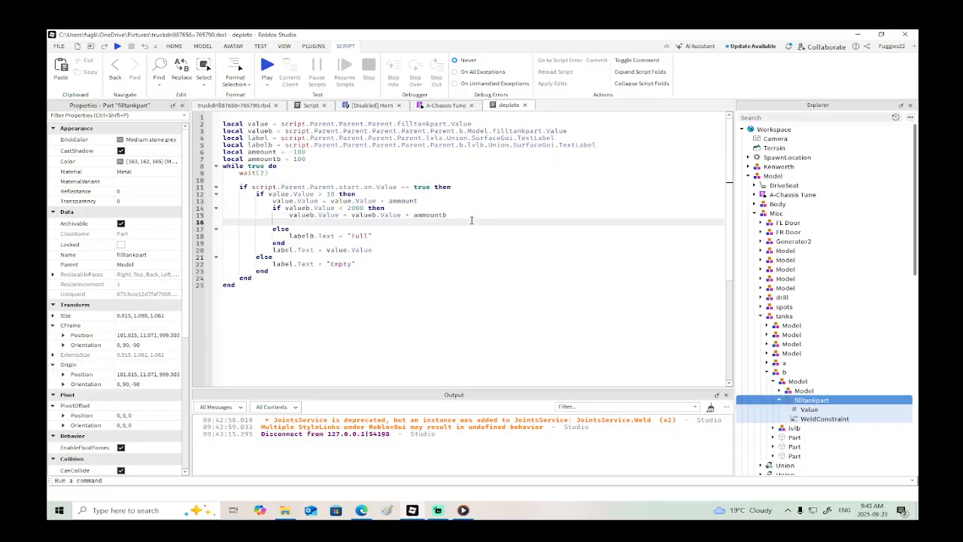
{"action": "type", "text": "lab"}
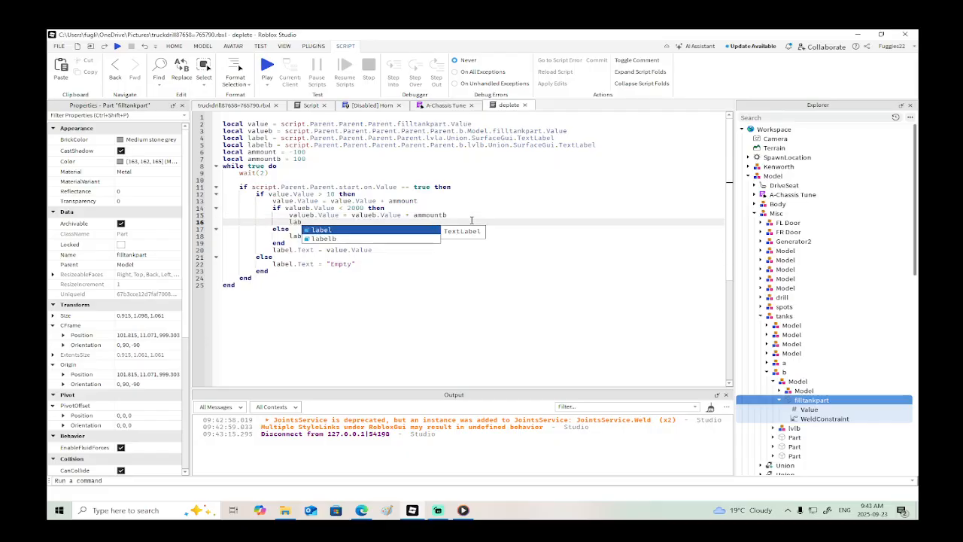
{"action": "type", "text": "elb.Text"}
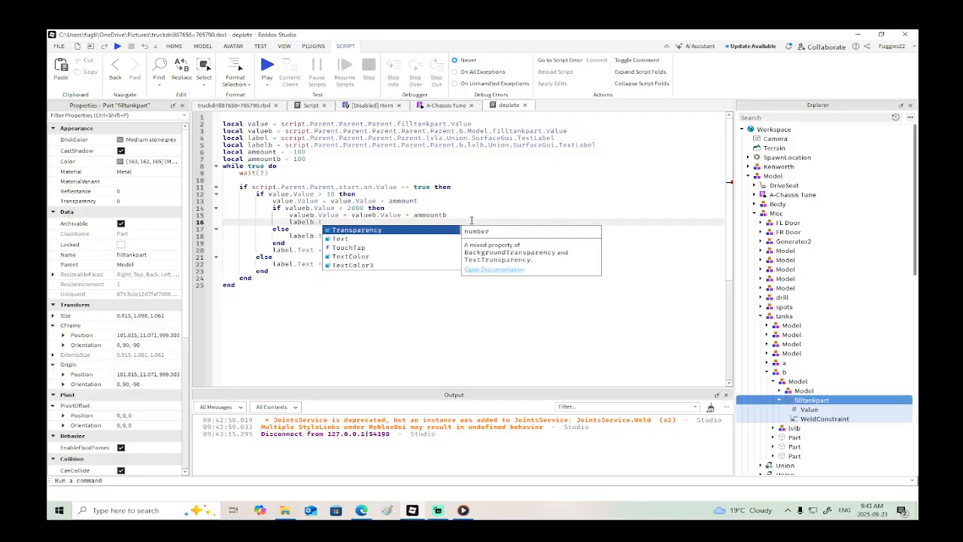
{"action": "type", "text": " = "}
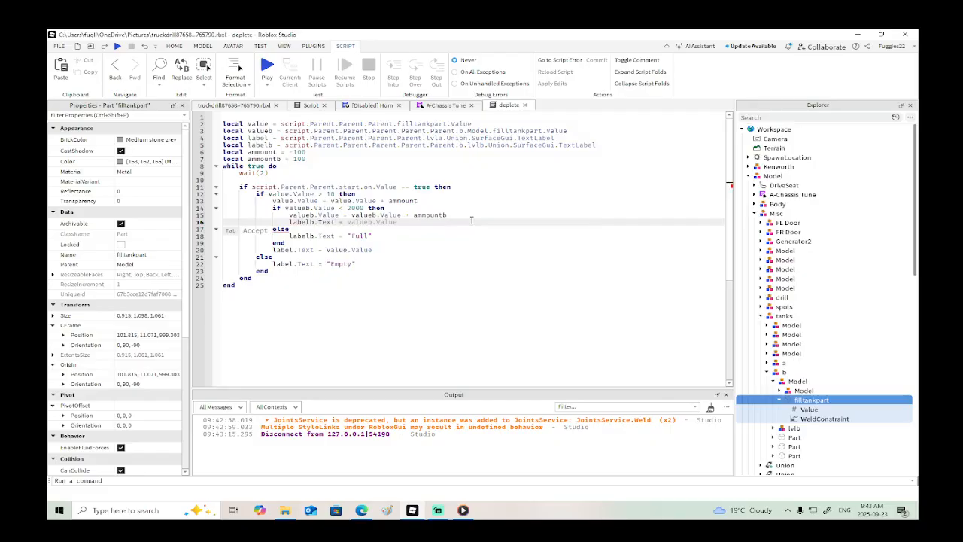
{"action": "type", "text": "valueb.Value"}
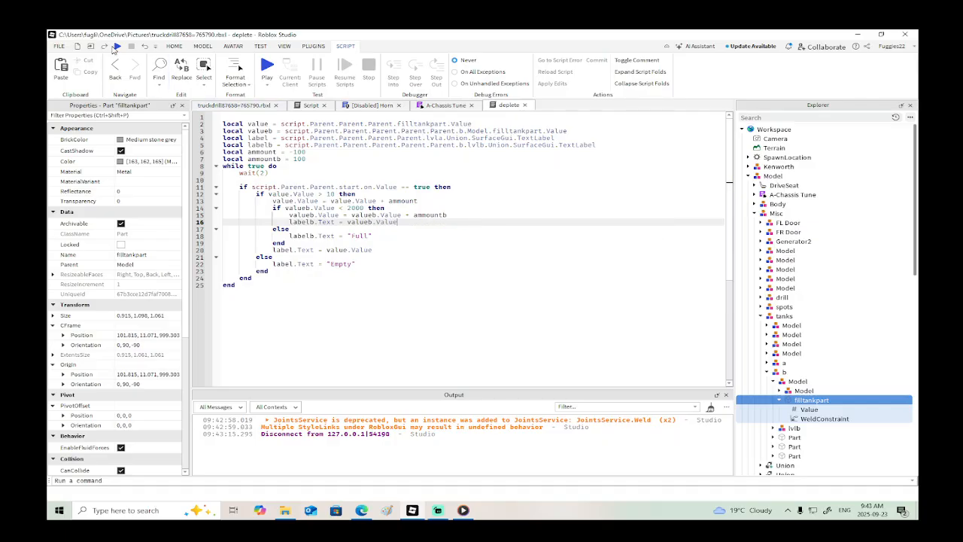
Step: Start a play test, walk to the truck and switch on its outer rear button and the button below the first tank's gauge
{"action": "left_click", "coordinate": [116, 46]}
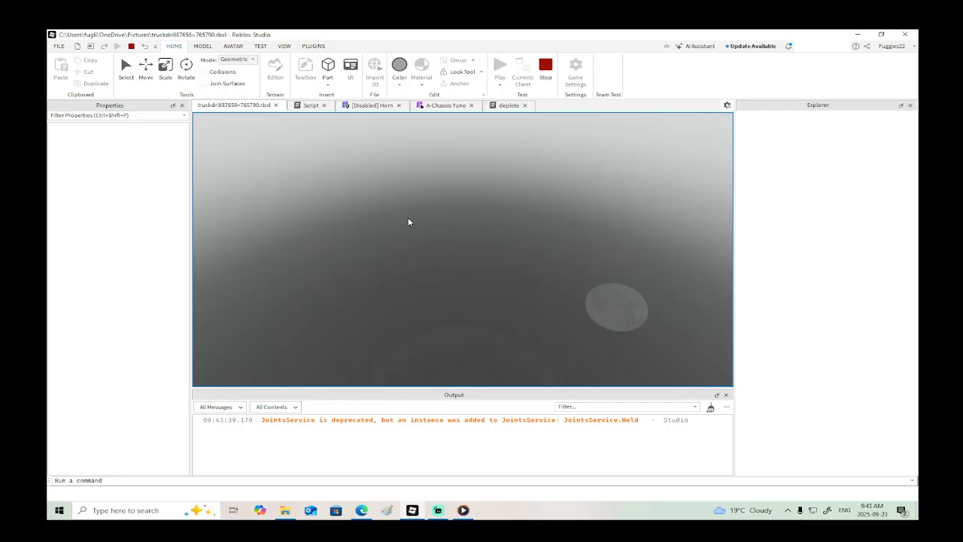
{"action": "key", "text": "w"}
{"action": "right_click_drag", "start_coordinate": [484, 260], "coordinate": [497, 255]}
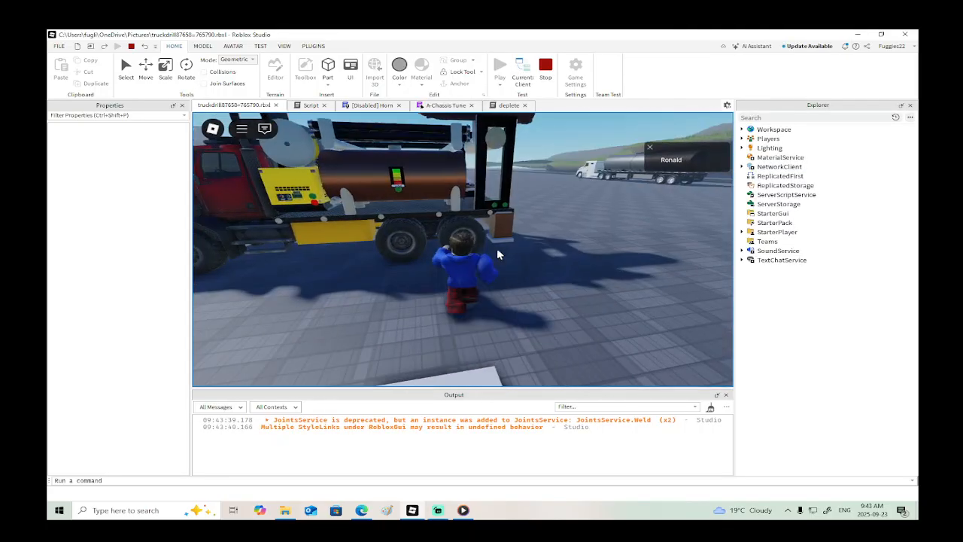
{"action": "left_click", "coordinate": [514, 218]}
{"action": "key", "text": "s"}
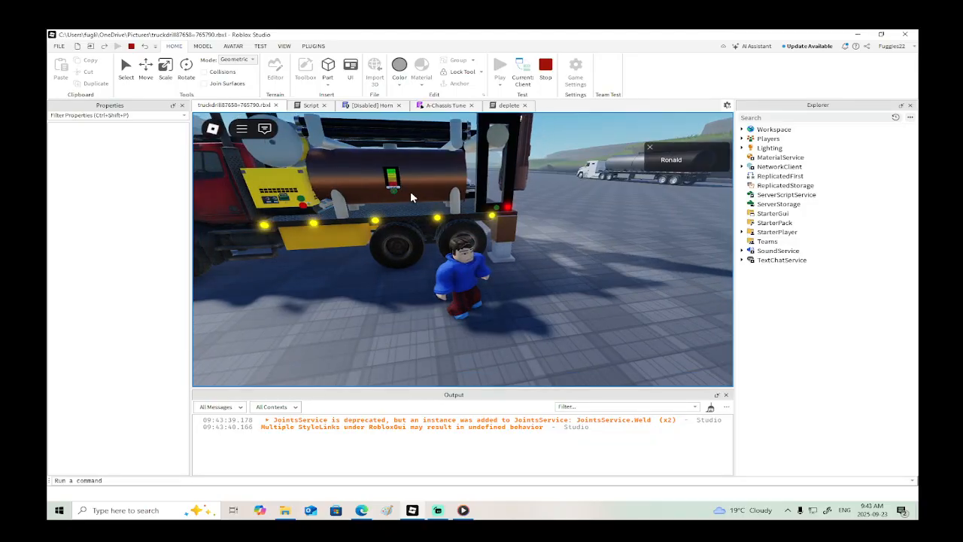
{"action": "scroll", "coordinate": [421, 194], "scroll_direction": "up", "scroll_amount": 3}
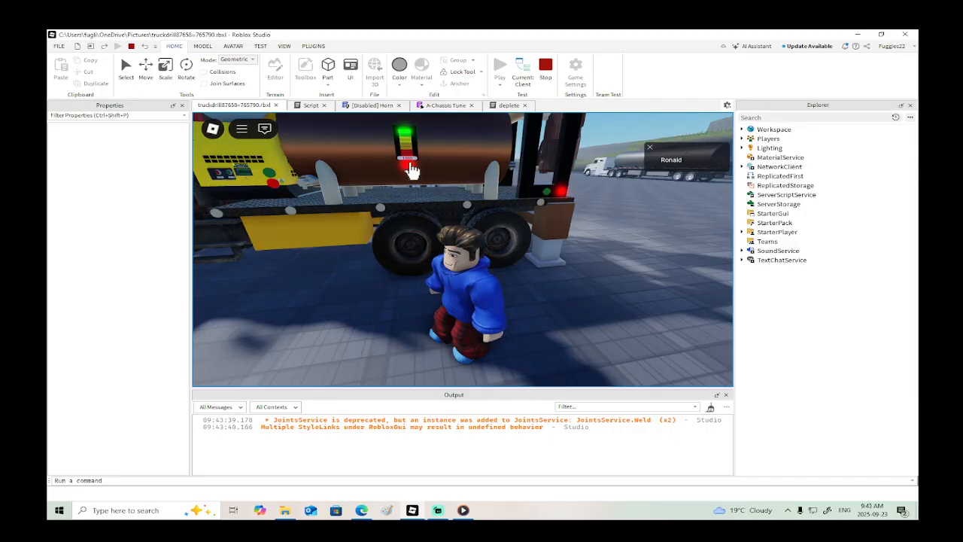
Step: Walk around the truck to check tank b's gauge label, and return to the first tank's gauge
{"action": "key", "text": "d"}
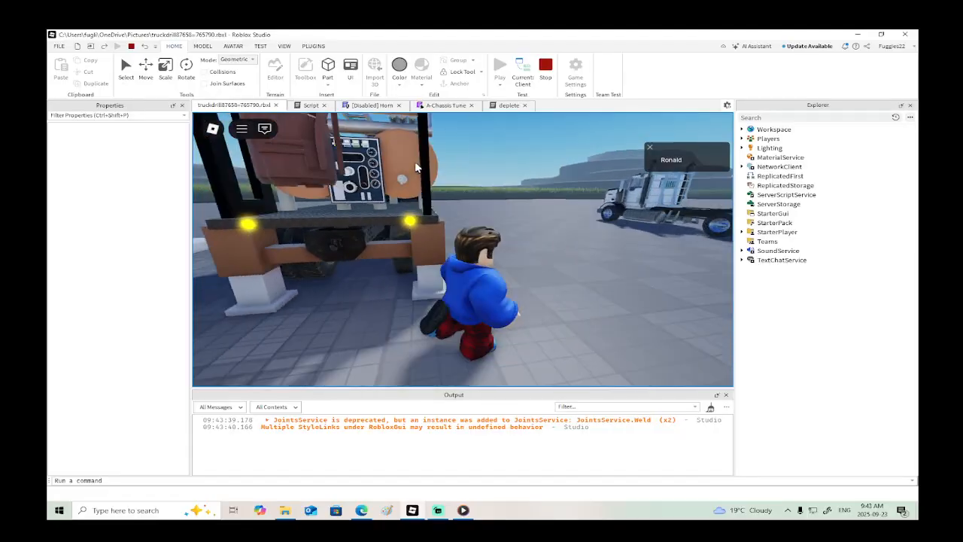
{"action": "key", "text": "d"}
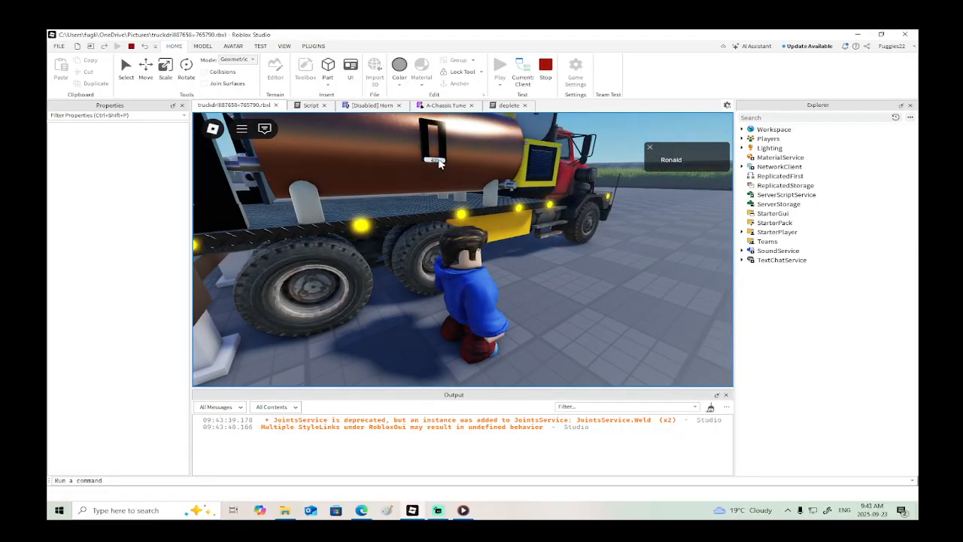
{"action": "key", "text": "s"}
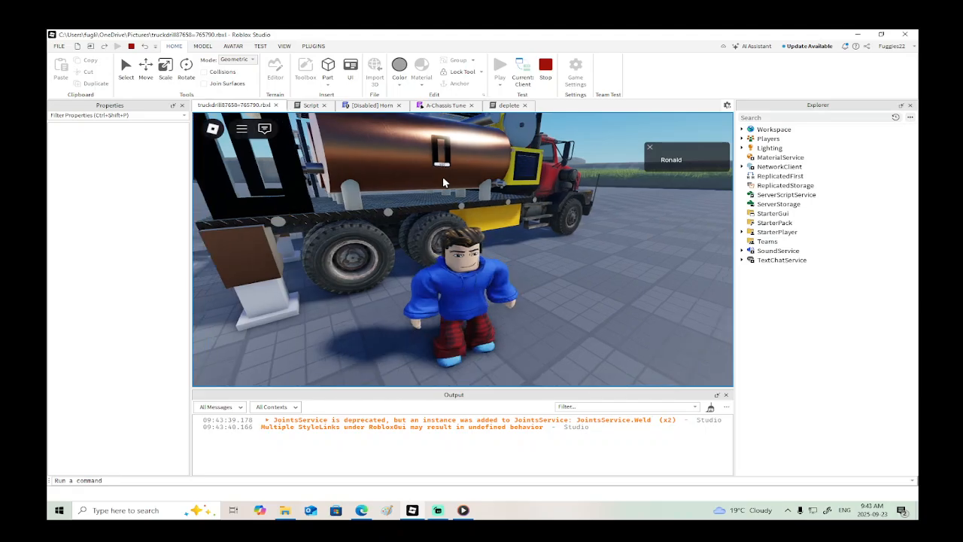
{"action": "key", "text": "a"}
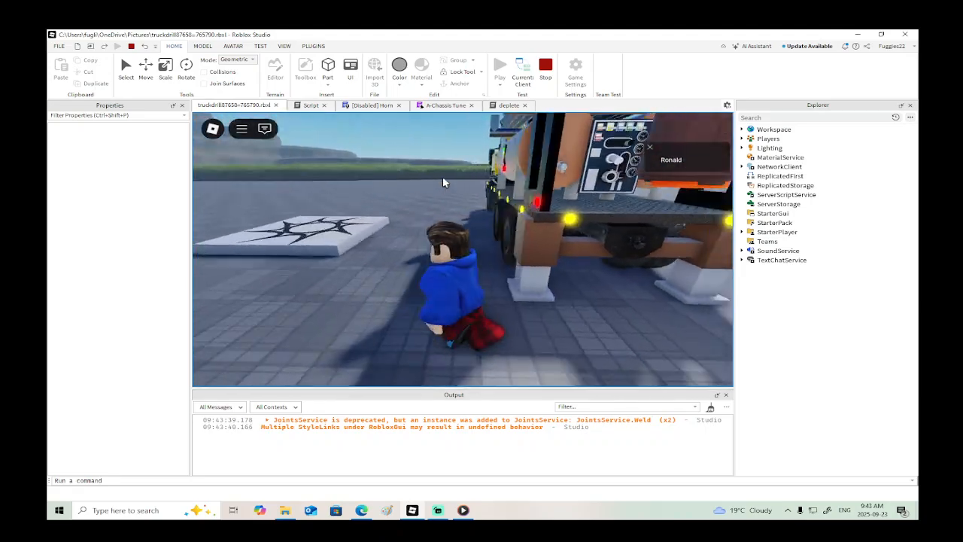
{"action": "key", "text": "a"}
{"action": "right_click_drag", "start_coordinate": [443, 178], "coordinate": [442, 178]}
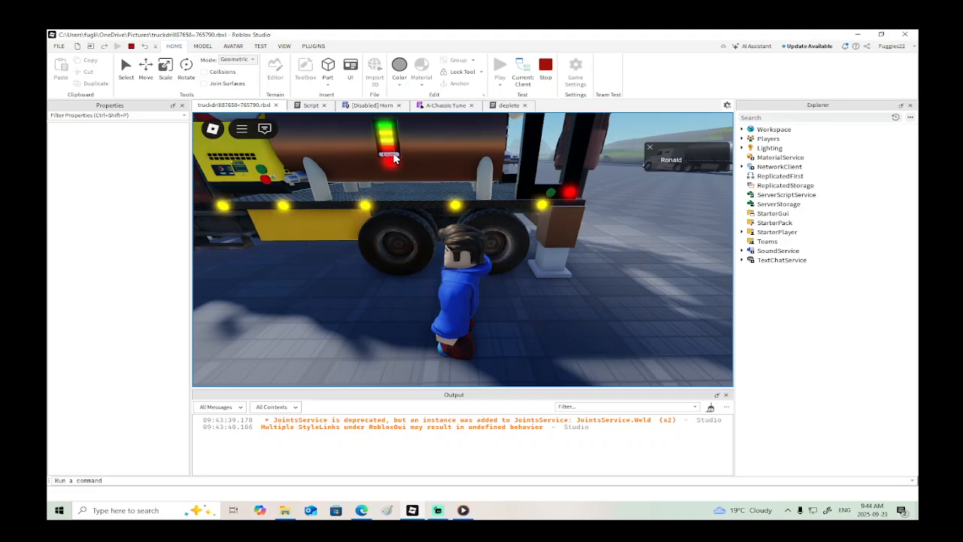
Step: Recheck the label on tank b's gauge on the far side of the truck, and end the play test
{"action": "right_click_drag", "start_coordinate": [401, 154], "coordinate": [411, 154]}
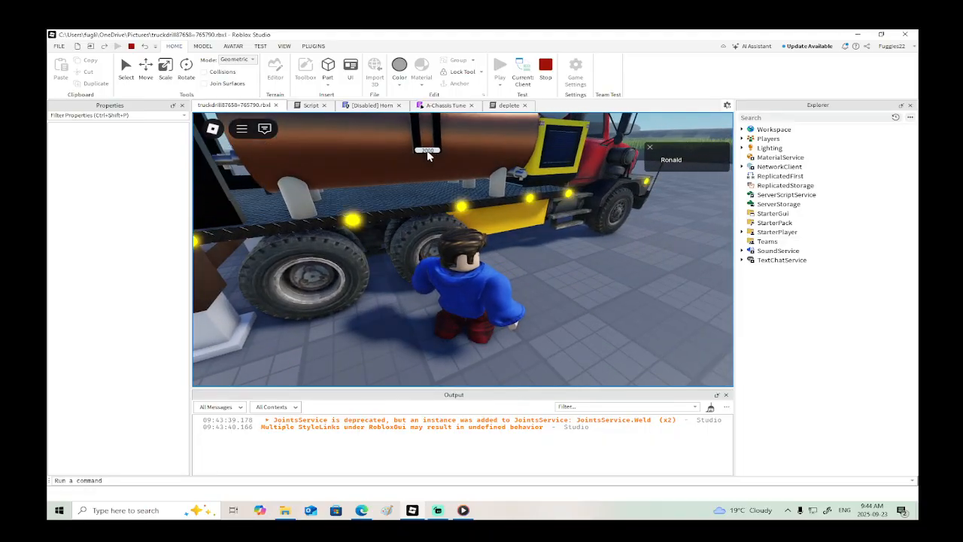
{"action": "key", "text": "s"}
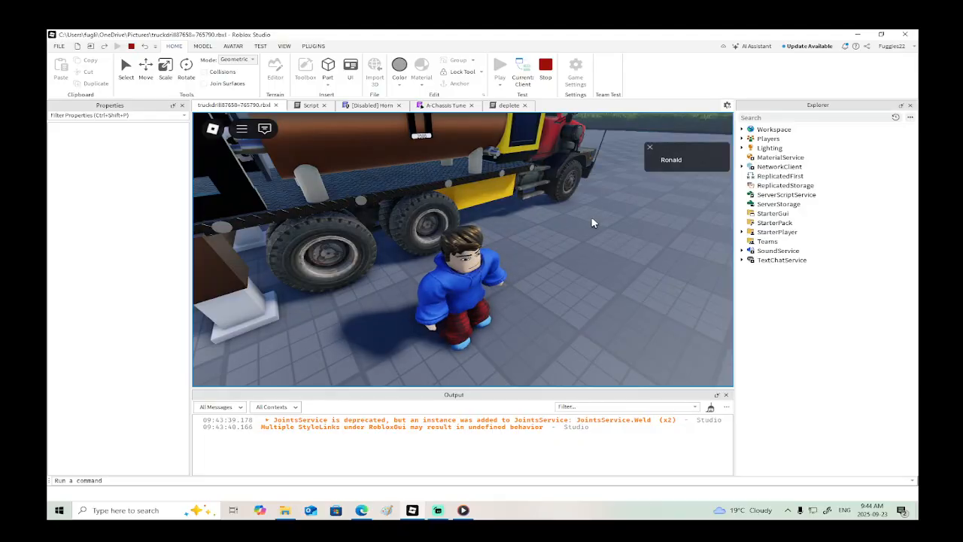
{"action": "scroll", "coordinate": [591, 216], "scroll_direction": "down", "scroll_amount": 3}
{"action": "scroll", "coordinate": [518, 219], "scroll_direction": "up", "scroll_amount": 3}
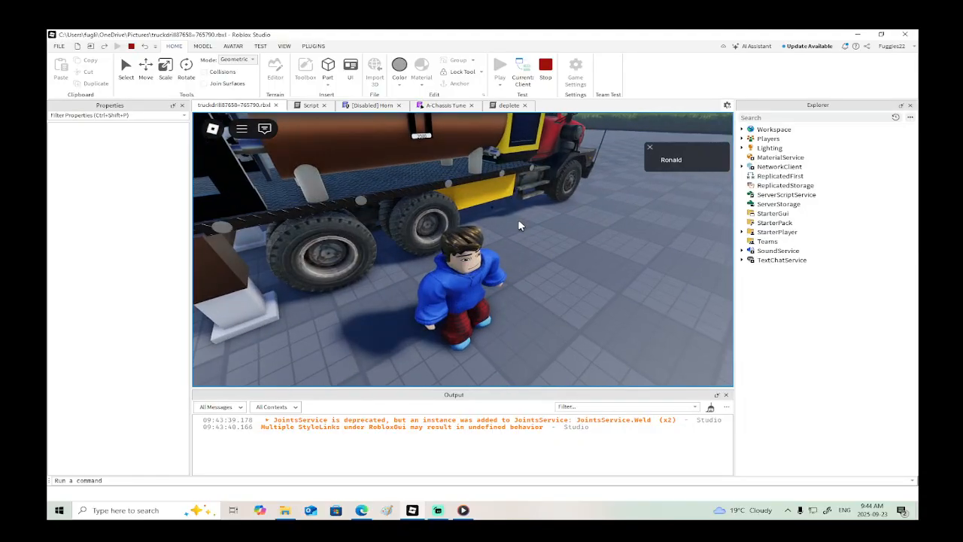
{"action": "key", "text": "w"}
{"action": "right_click_drag", "start_coordinate": [518, 224], "coordinate": [518, 221]}
{"action": "key", "text": "a"}
{"action": "key", "text": "s"}
{"action": "left_click", "coordinate": [131, 46]}
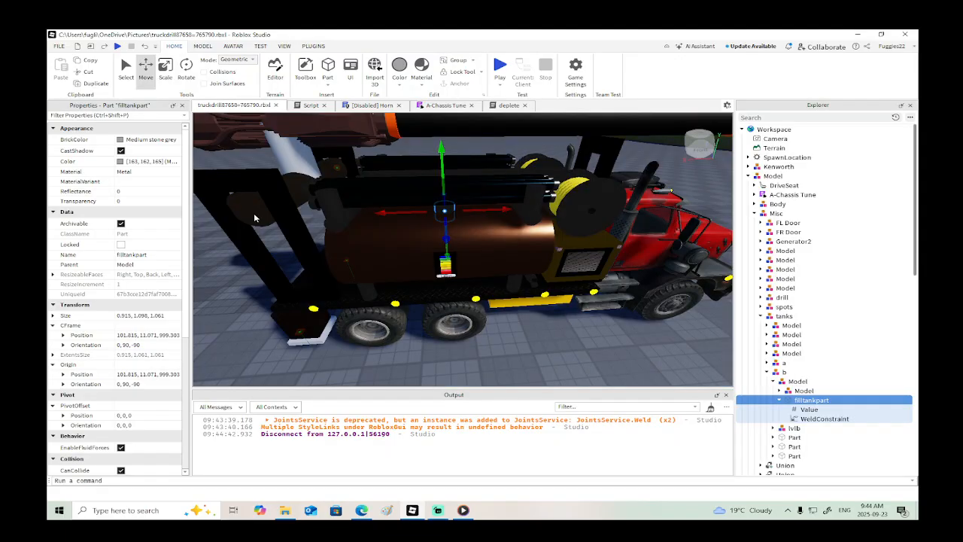
Step: Select the first tank's filltankpart on the truck and inspect the number stored in its Value object
{"action": "key", "text": "w"}
{"action": "right_click_drag", "start_coordinate": [567, 281], "coordinate": [568, 281]}
{"action": "key", "text": "s"}
{"action": "key", "text": "w"}
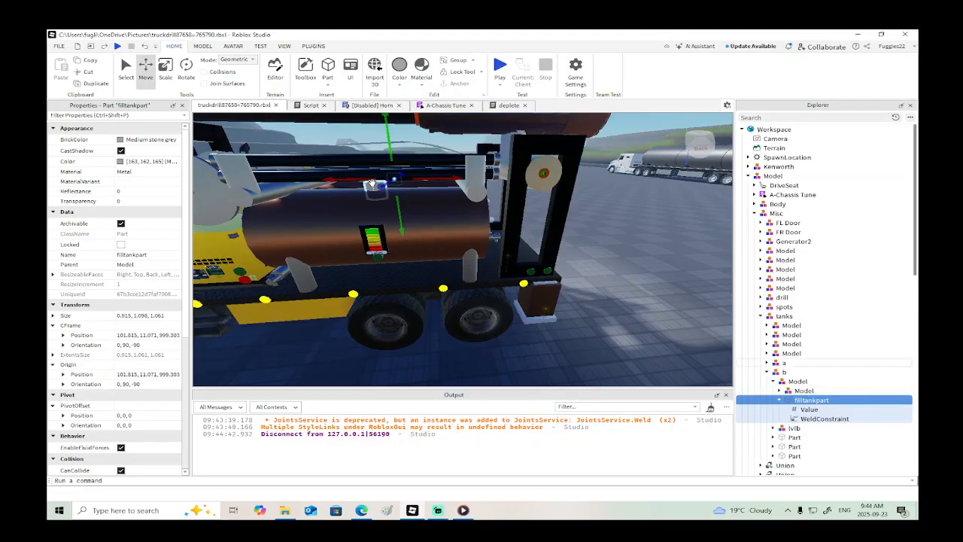
{"action": "left_click", "coordinate": [374, 187]}
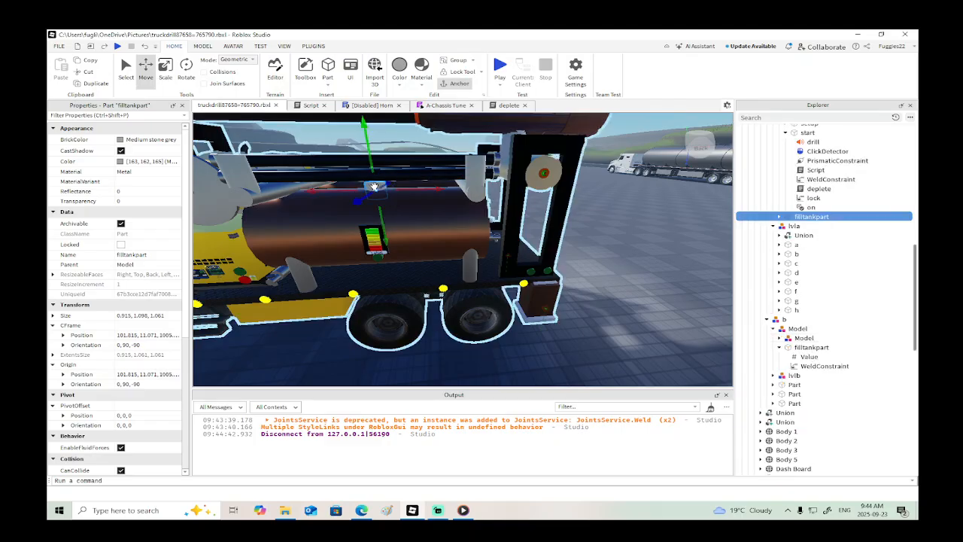
{"action": "left_click", "coordinate": [780, 217]}
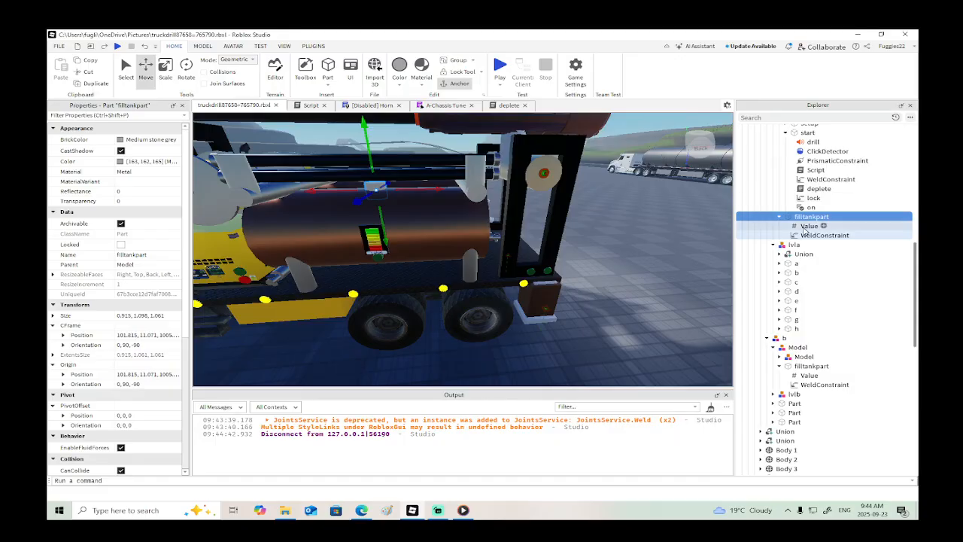
{"action": "left_click", "coordinate": [808, 225]}
{"action": "left_click", "coordinate": [156, 192]}
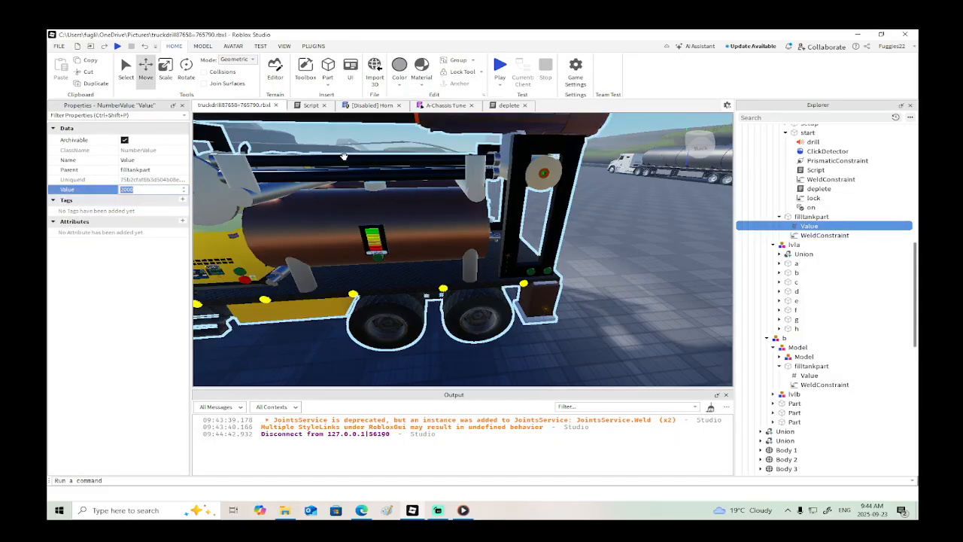
Step: Set ammount to -10 in the deplete script's variable declarations
{"action": "left_click", "coordinate": [487, 109]}
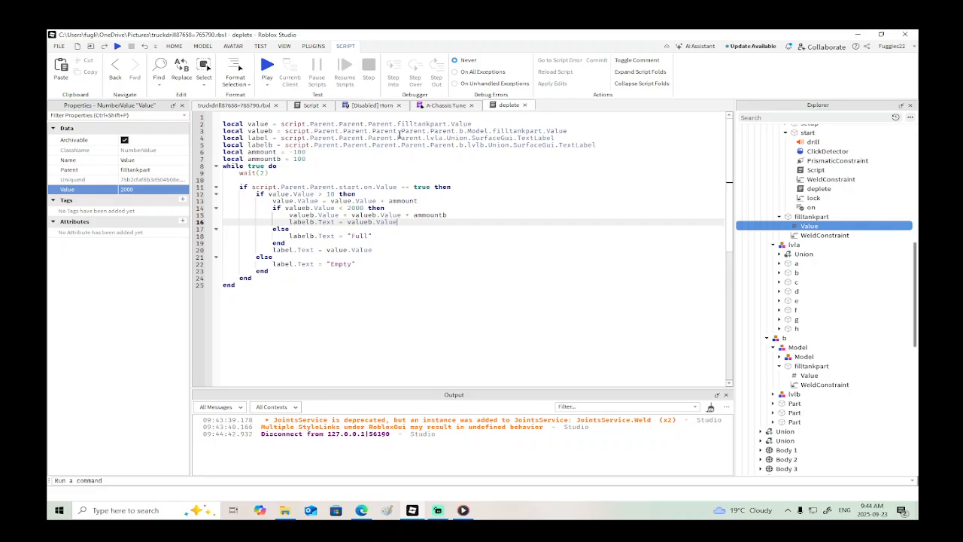
{"action": "left_click", "coordinate": [308, 153]}
{"action": "key", "text": "BackSpace"}
{"action": "key", "text": "Down"}
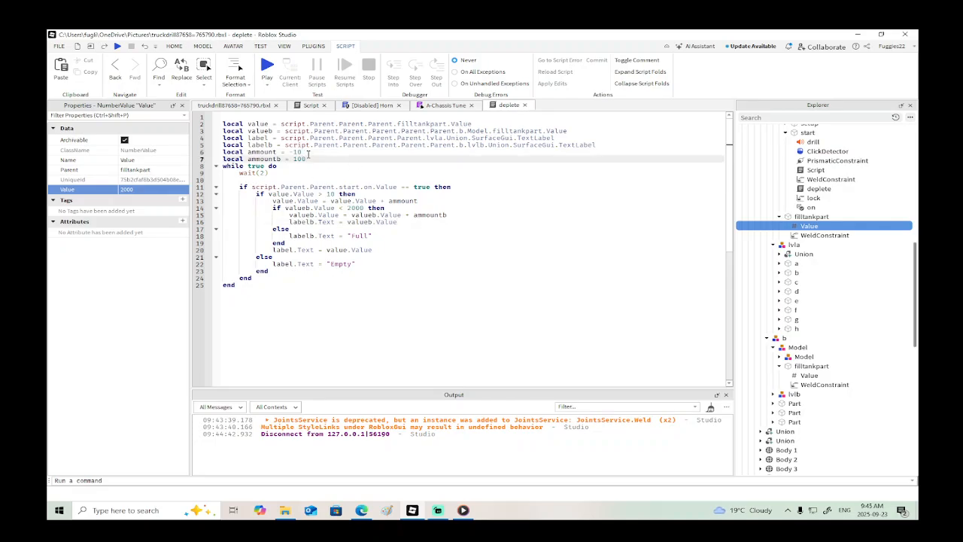
Step: Close all open script editors, including deplete, A-Chassis Tune, Horn and Script
{"action": "left_click", "coordinate": [525, 105]}
{"action": "left_click", "coordinate": [471, 104]}
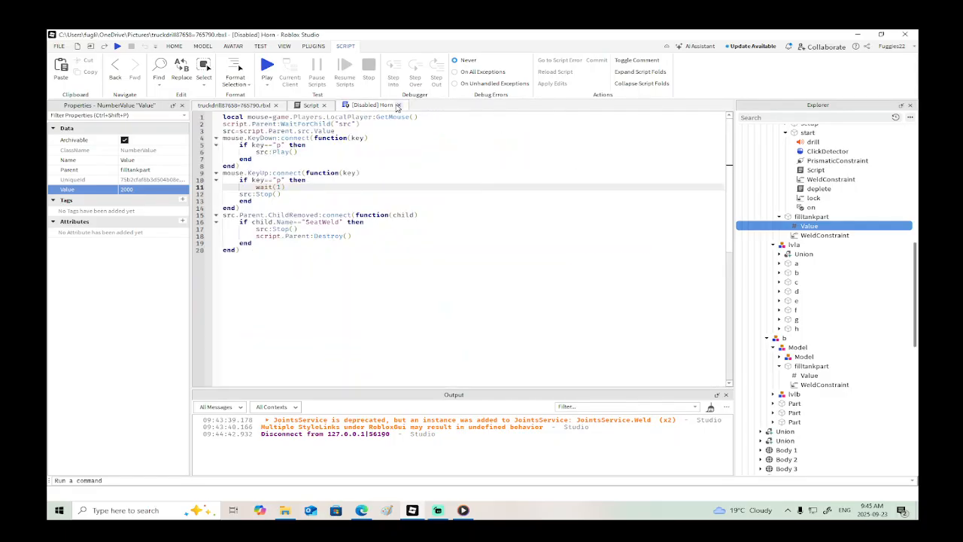
{"action": "left_click", "coordinate": [399, 104]}
{"action": "left_click", "coordinate": [325, 105]}
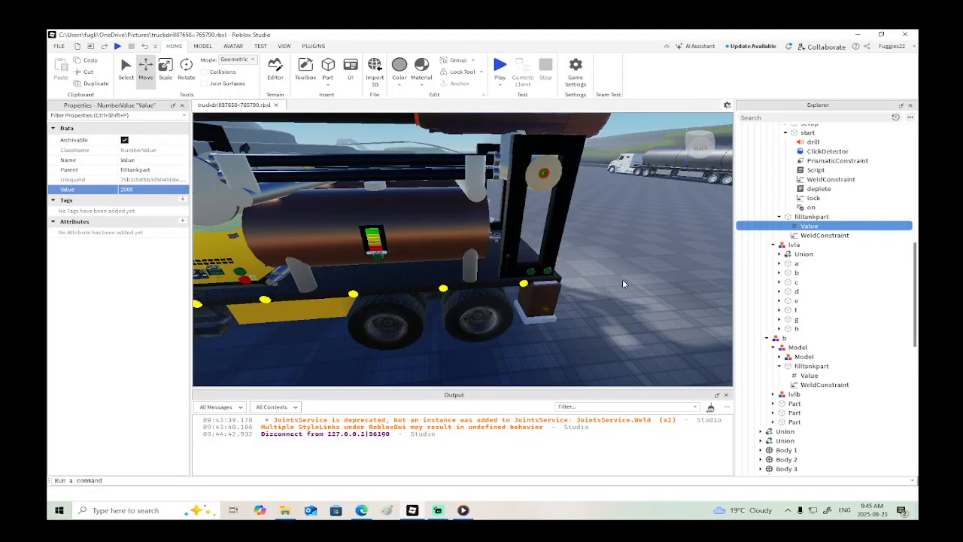
Step: Open the Script inside the start part and examine its code for the lvla gauge segments from beginning to end
{"action": "scroll", "coordinate": [811, 225], "scroll_direction": "up", "scroll_amount": 1}
{"action": "double_click", "coordinate": [816, 198]}
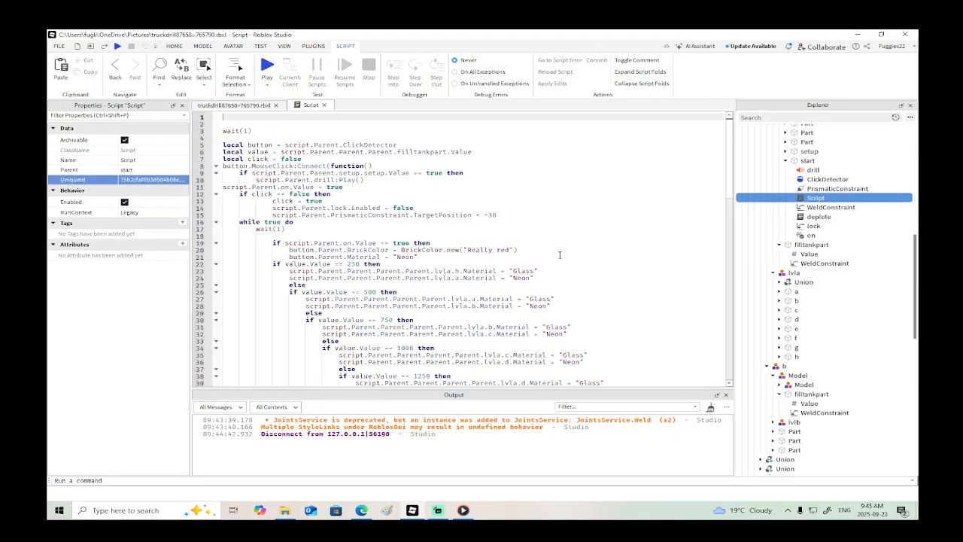
{"action": "scroll", "coordinate": [559, 255], "scroll_direction": "down", "scroll_amount": 2}
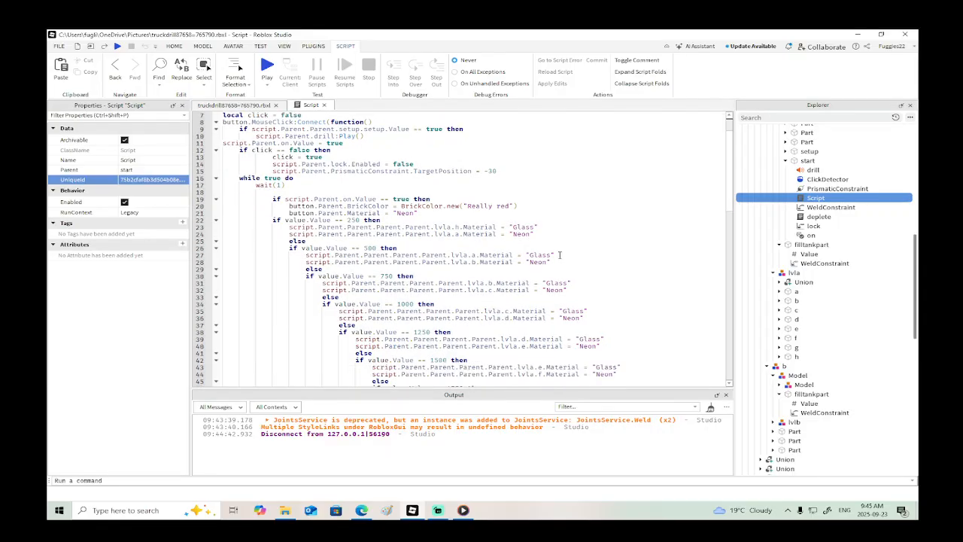
{"action": "scroll", "coordinate": [559, 255], "scroll_direction": "down", "scroll_amount": 2}
{"action": "scroll", "coordinate": [559, 255], "scroll_direction": "up", "scroll_amount": 4}
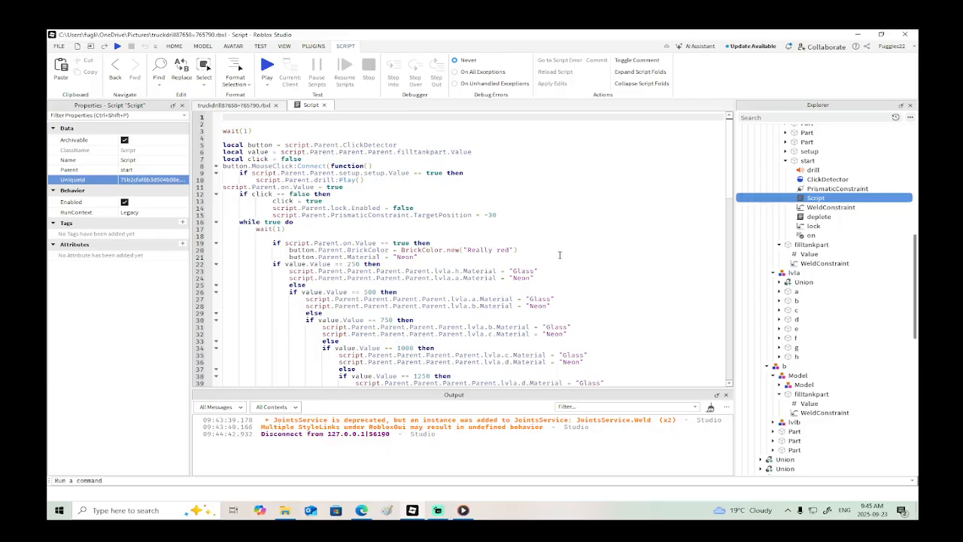
{"action": "scroll", "coordinate": [559, 255], "scroll_direction": "down", "scroll_amount": 2}
{"action": "scroll", "coordinate": [559, 255], "scroll_direction": "down", "scroll_amount": 13}
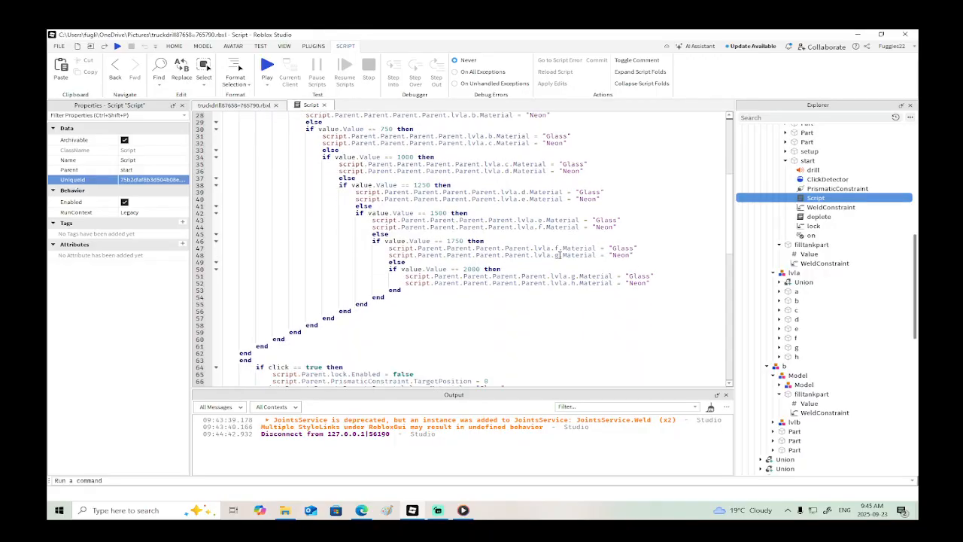
{"action": "scroll", "coordinate": [559, 255], "scroll_direction": "down", "scroll_amount": 2}
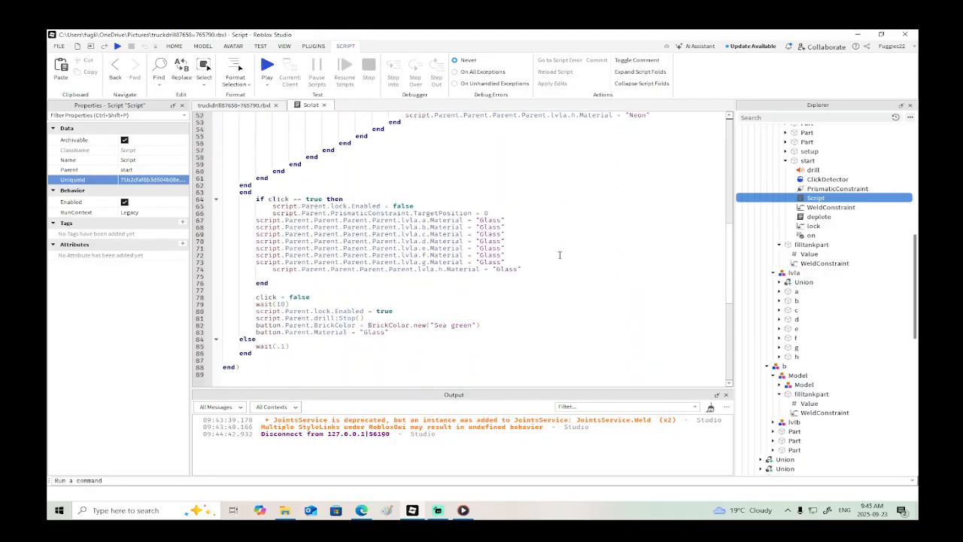
{"action": "scroll", "coordinate": [559, 255], "scroll_direction": "up", "scroll_amount": 17}
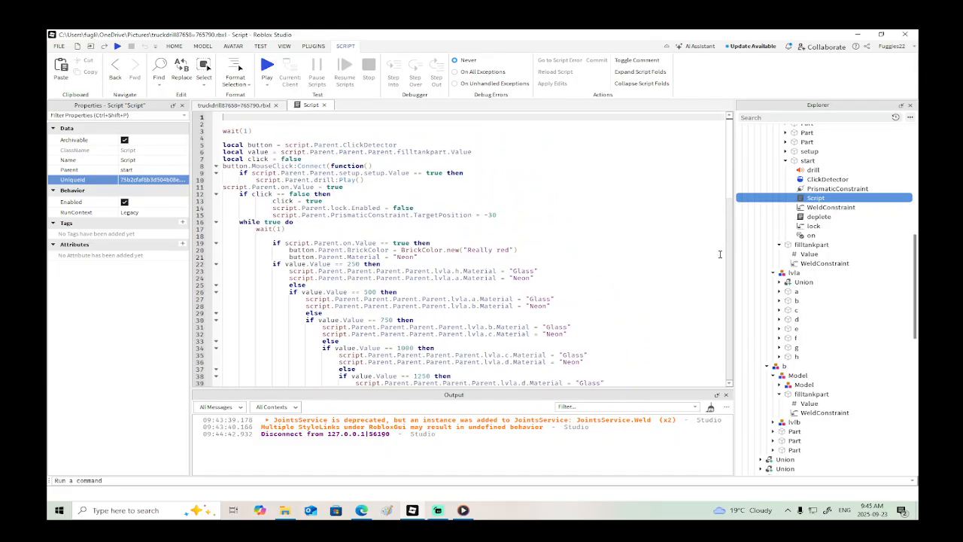
Step: Make a copy of the Script inside the start part and name the copy fill
{"action": "right_click", "coordinate": [814, 199]}
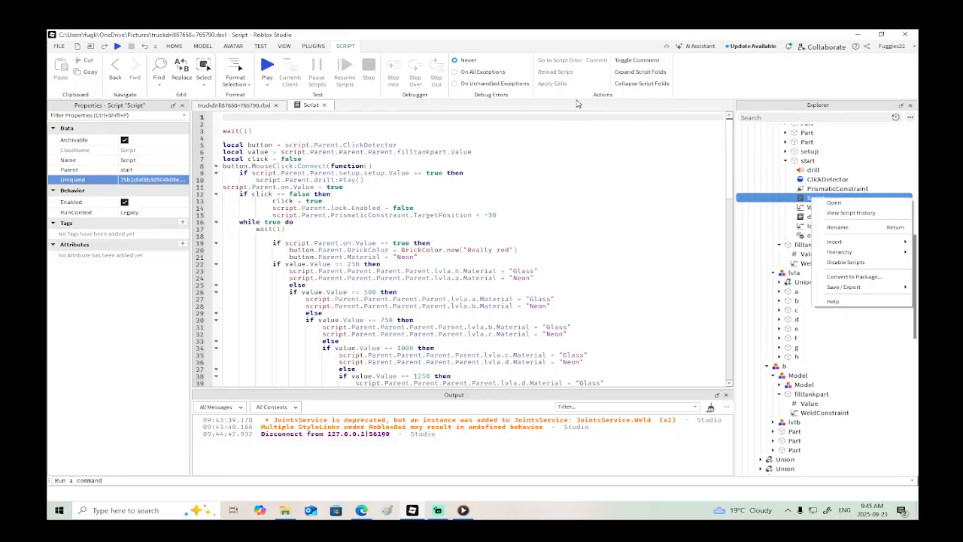
{"action": "left_click", "coordinate": [809, 189]}
{"action": "left_click", "coordinate": [817, 198]}
{"action": "right_click", "coordinate": [817, 198]}
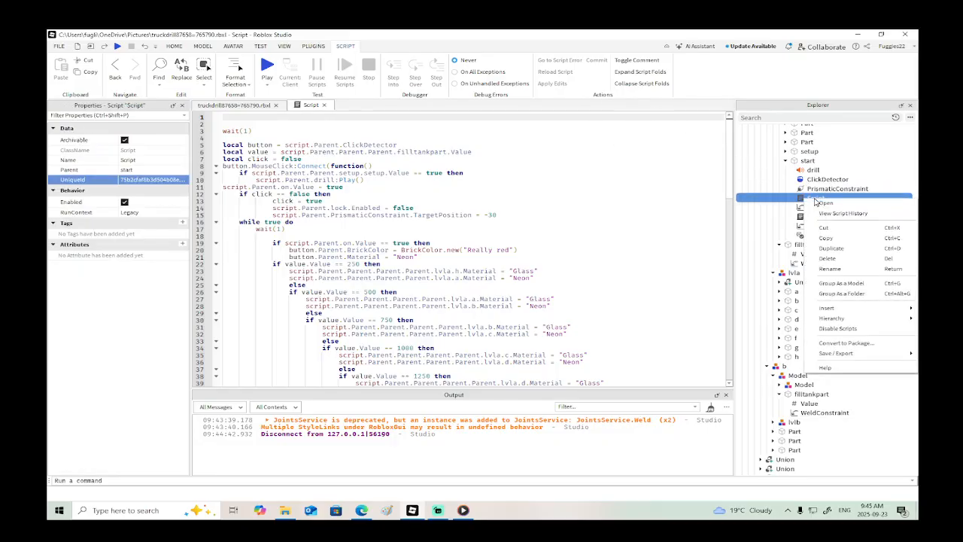
{"action": "left_click", "coordinate": [826, 239]}
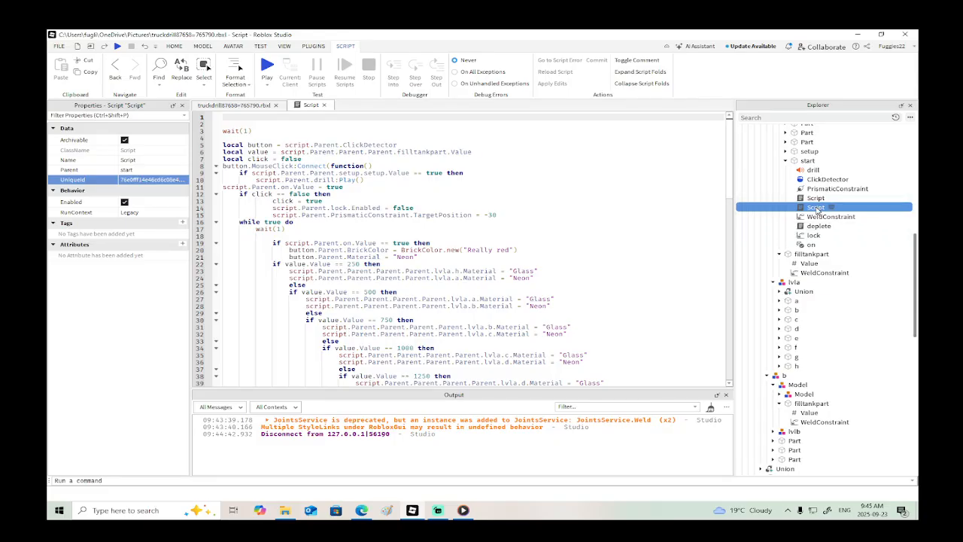
{"action": "left_click", "coordinate": [817, 208]}
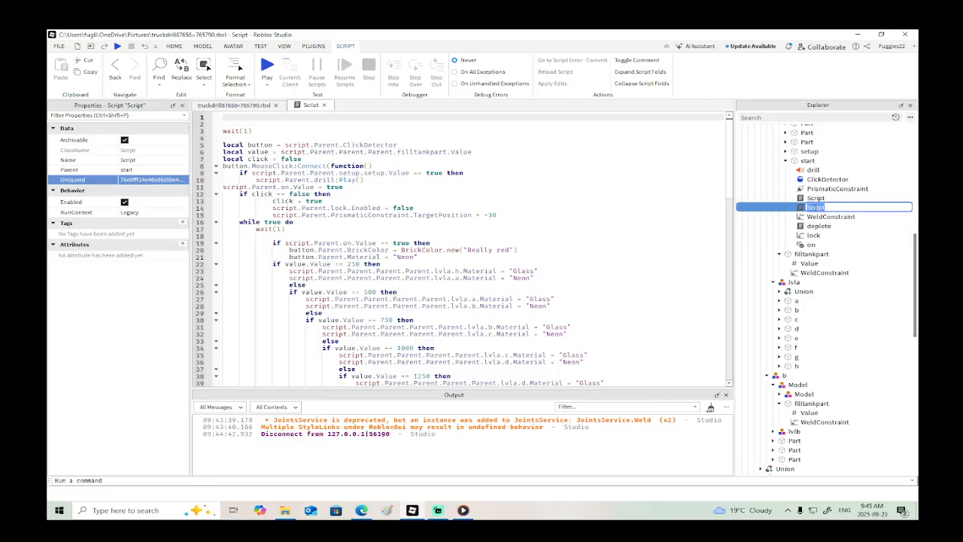
{"action": "type", "text": "fill"}
{"action": "key", "text": "Return"}
Step: Rename the original Script inside the start part as empty
{"action": "left_click", "coordinate": [812, 198]}
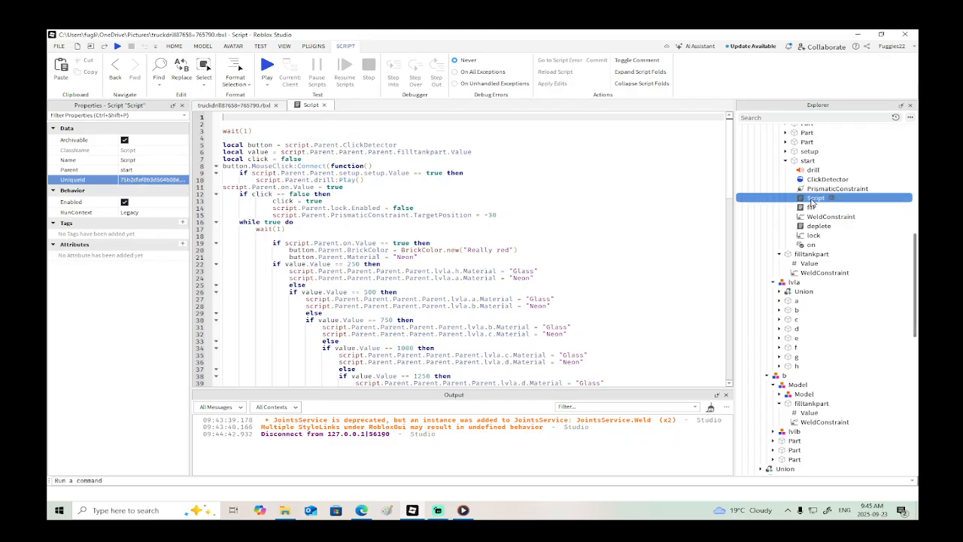
{"action": "key", "text": "ctrl+c"}
{"action": "key", "text": "F2"}
{"action": "type", "text": "en"}
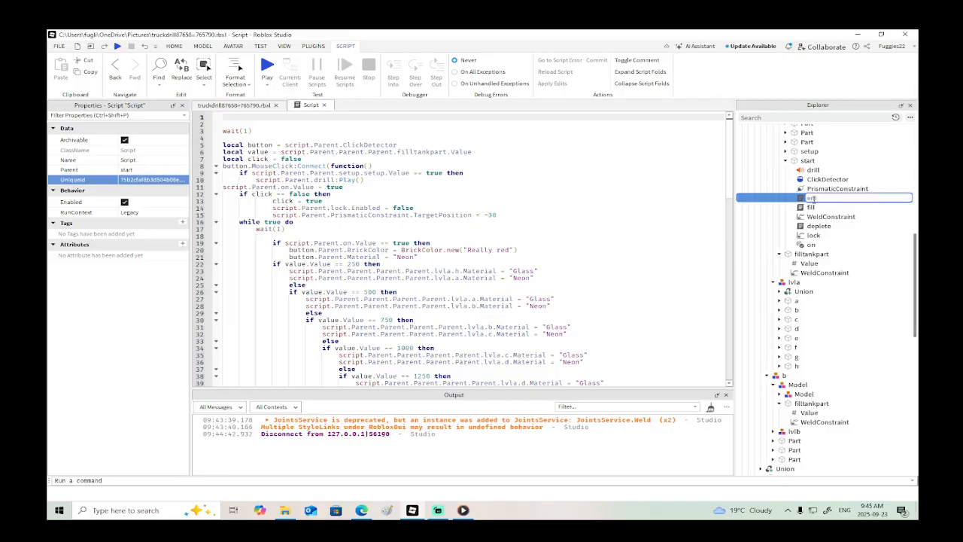
{"action": "key", "text": "Return"}
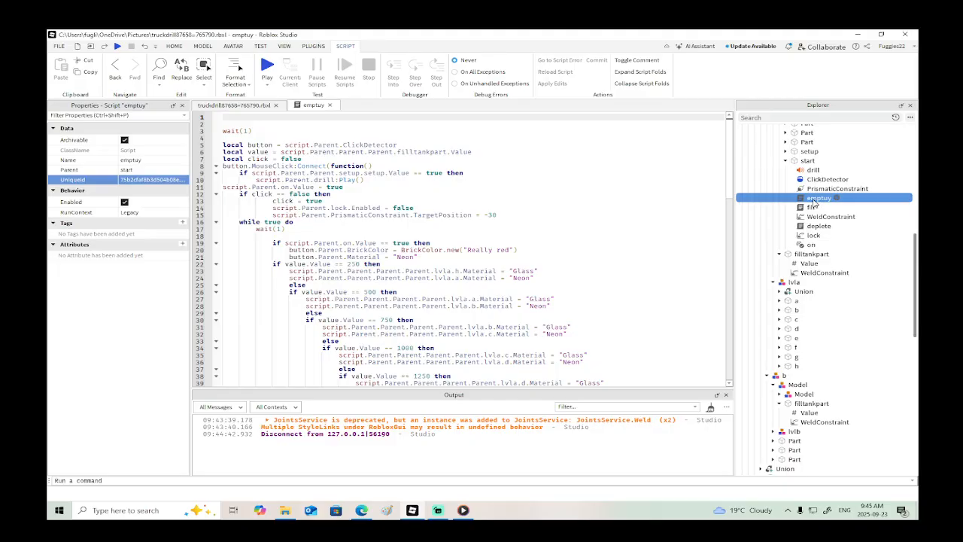
{"action": "key", "text": "F2"}
{"action": "type", "text": "empty"}
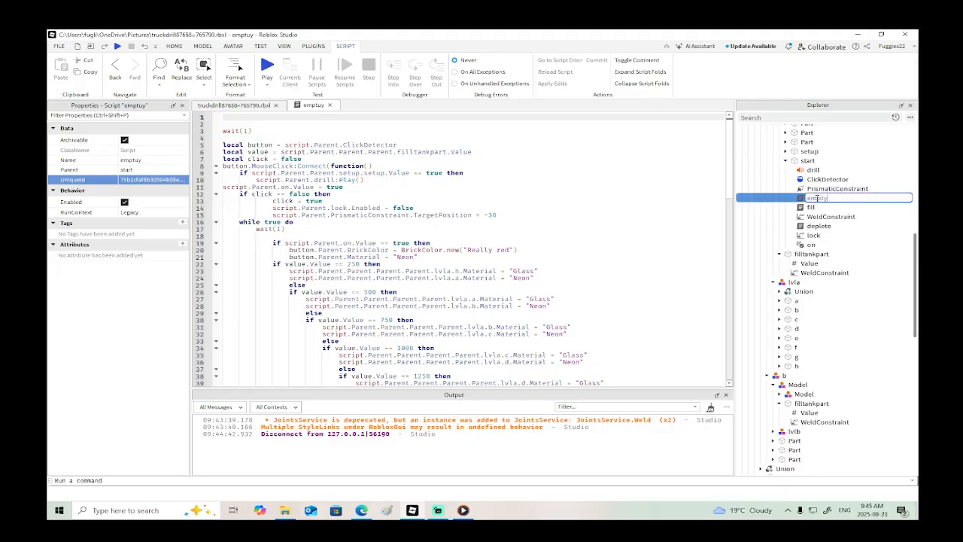
{"action": "key", "text": "Return"}
Step: Open the fill script and delete the lock.Enabled = false and PrismaticConstraint.TargetPosition = -30 lines under the click == false check
{"action": "double_click", "coordinate": [811, 207]}
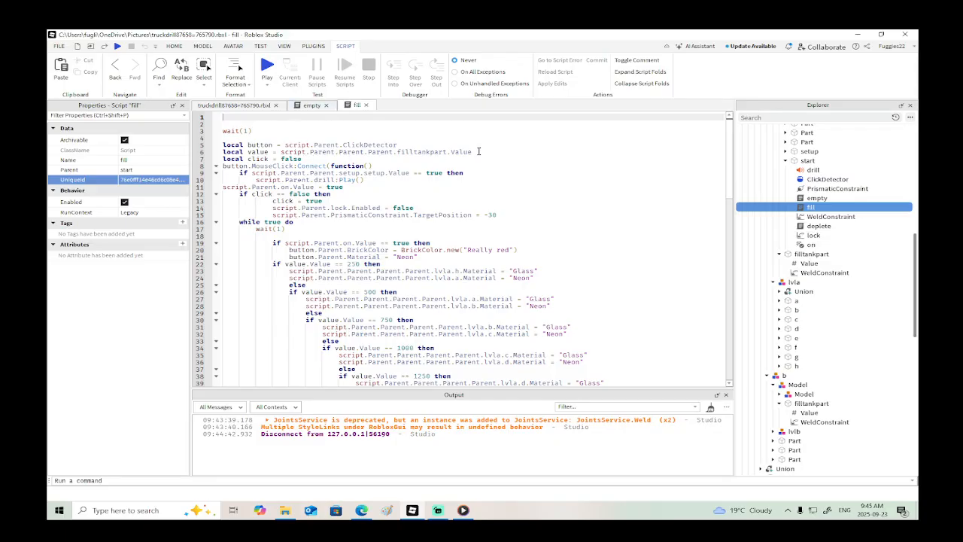
{"action": "scroll", "coordinate": [408, 156], "scroll_direction": "down", "scroll_amount": 1}
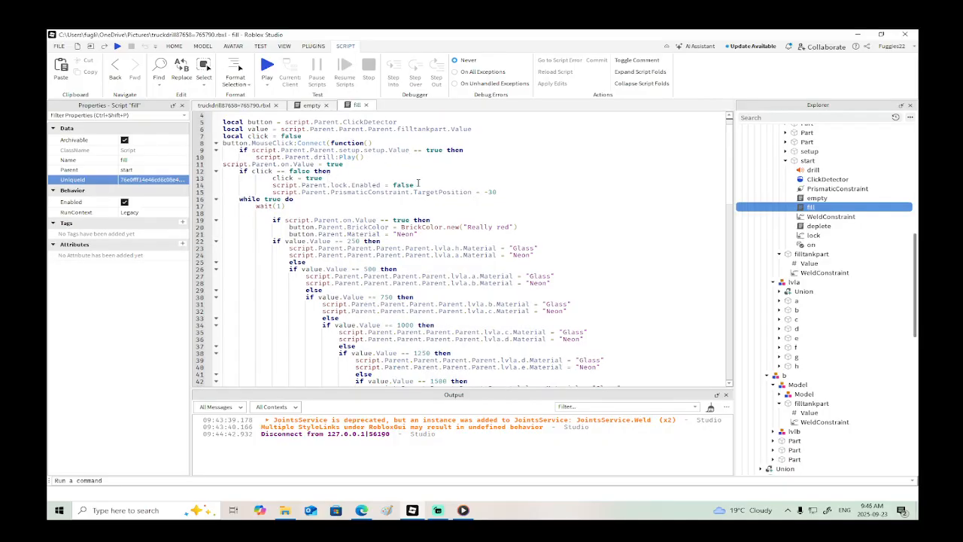
{"action": "left_click_drag", "start_coordinate": [516, 193], "coordinate": [240, 184]}
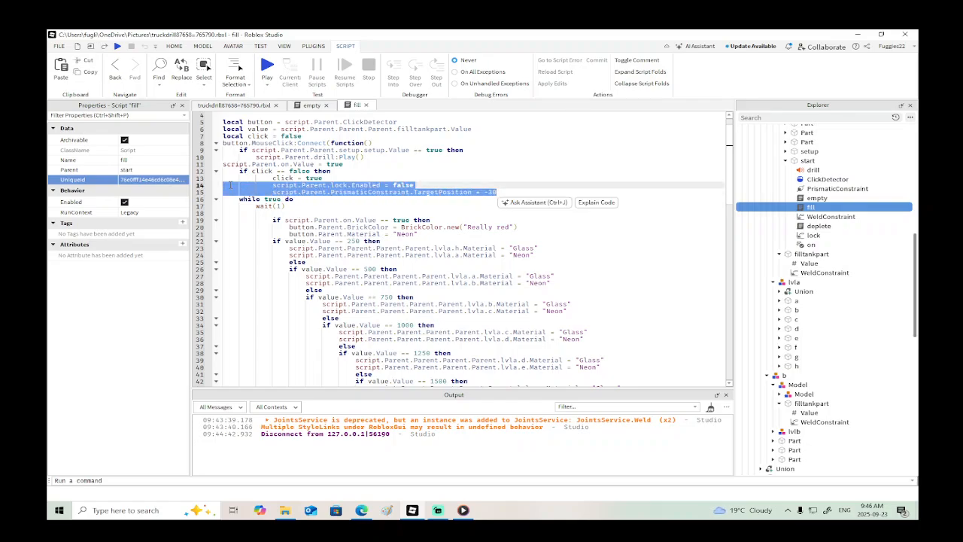
{"action": "key", "text": "BackSpace"}
Step: Delete the lock.Enabled = false and PrismaticConstraint.TargetPosition = 0 lines under the click == true check in the fill script
{"action": "scroll", "coordinate": [331, 202], "scroll_direction": "down", "scroll_amount": 5}
{"action": "scroll", "coordinate": [333, 202], "scroll_direction": "down", "scroll_amount": 9}
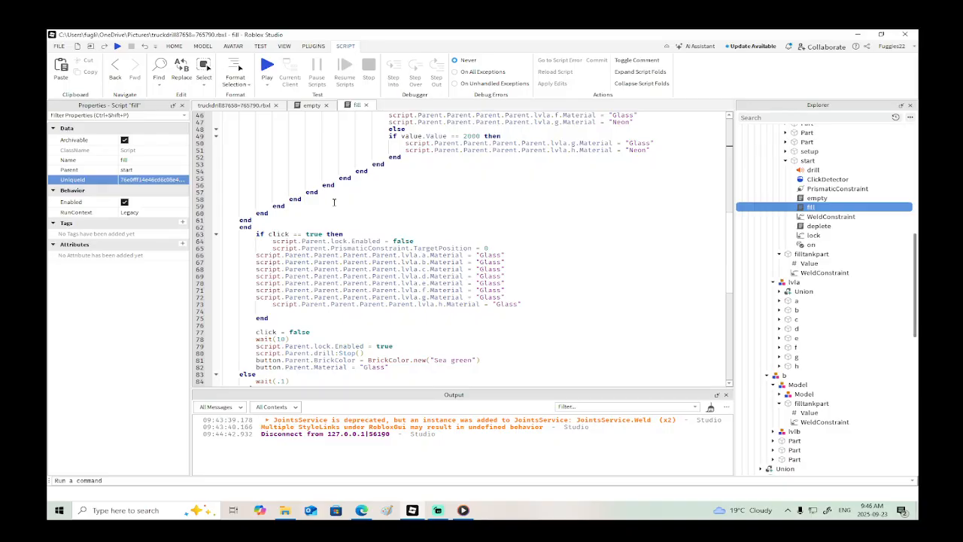
{"action": "scroll", "coordinate": [334, 202], "scroll_direction": "down", "scroll_amount": 2}
{"action": "left_click_drag", "start_coordinate": [420, 199], "coordinate": [236, 197]}
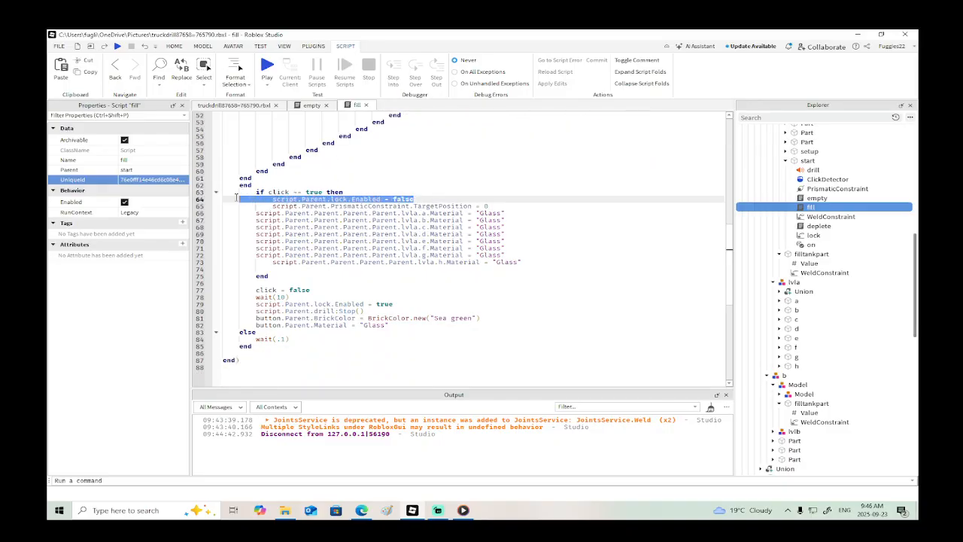
{"action": "key", "text": "BackSpace"}
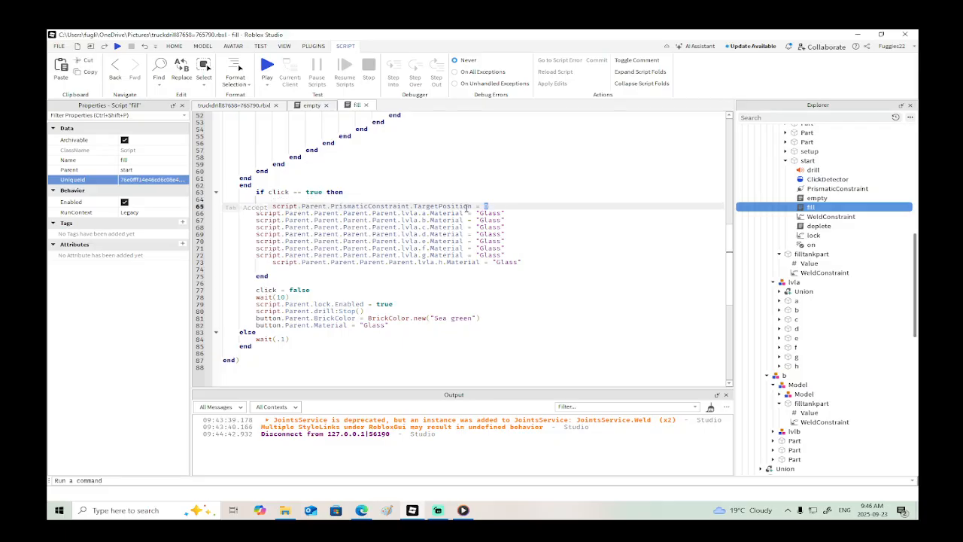
{"action": "left_click_drag", "start_coordinate": [491, 205], "coordinate": [232, 204]}
{"action": "key", "text": "BackSpace"}
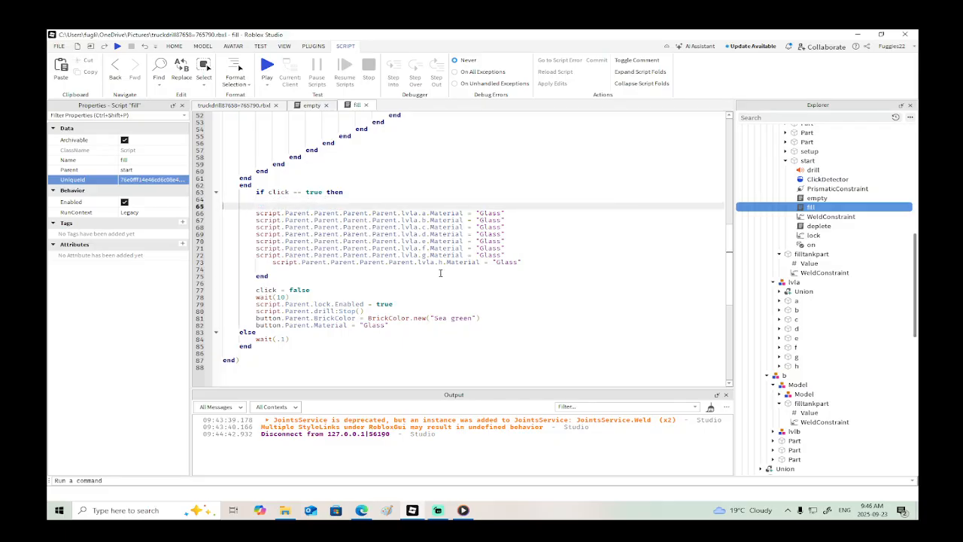
Step: Delete the lines after click = false in the fill script, from wait(10) through the button's Glass material line
{"action": "scroll", "coordinate": [481, 276], "scroll_direction": "down", "scroll_amount": 1}
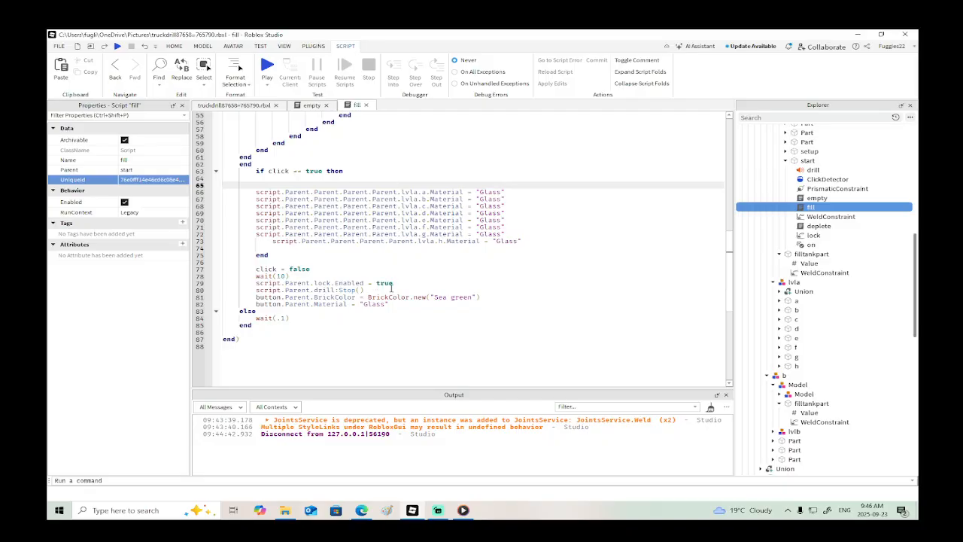
{"action": "left_click_drag", "start_coordinate": [391, 289], "coordinate": [234, 291]}
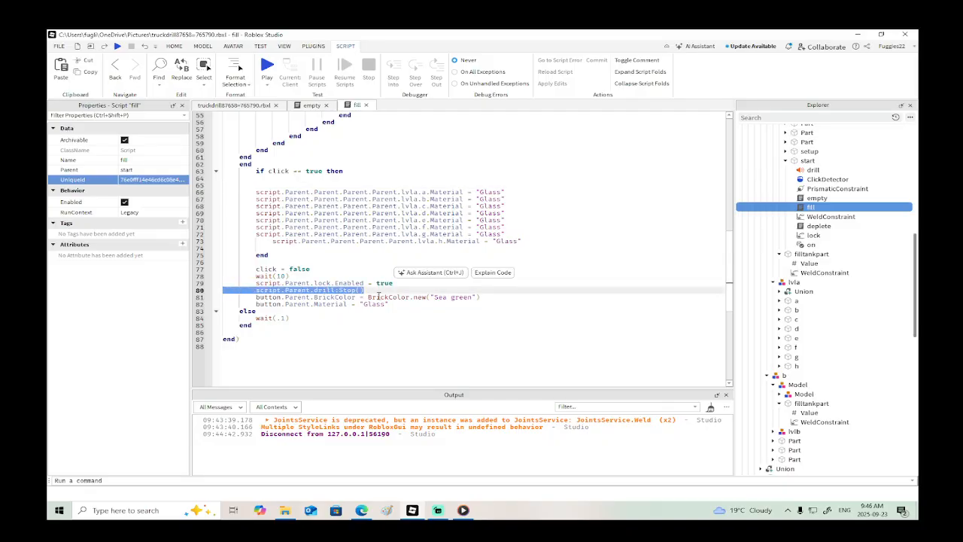
{"action": "left_click_drag", "start_coordinate": [396, 304], "coordinate": [241, 268]}
{"action": "key", "text": "Delete"}
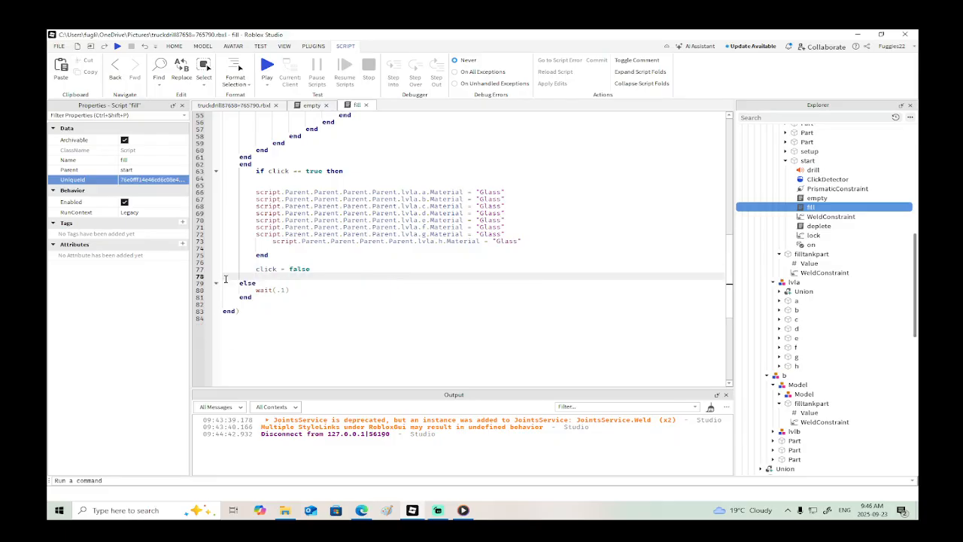
Step: Remove the drill:Play() and script.Parent.on.Value = true lines below the setup check in the fill script
{"action": "scroll", "coordinate": [367, 247], "scroll_direction": "up", "scroll_amount": 7}
{"action": "scroll", "coordinate": [368, 246], "scroll_direction": "up", "scroll_amount": 2}
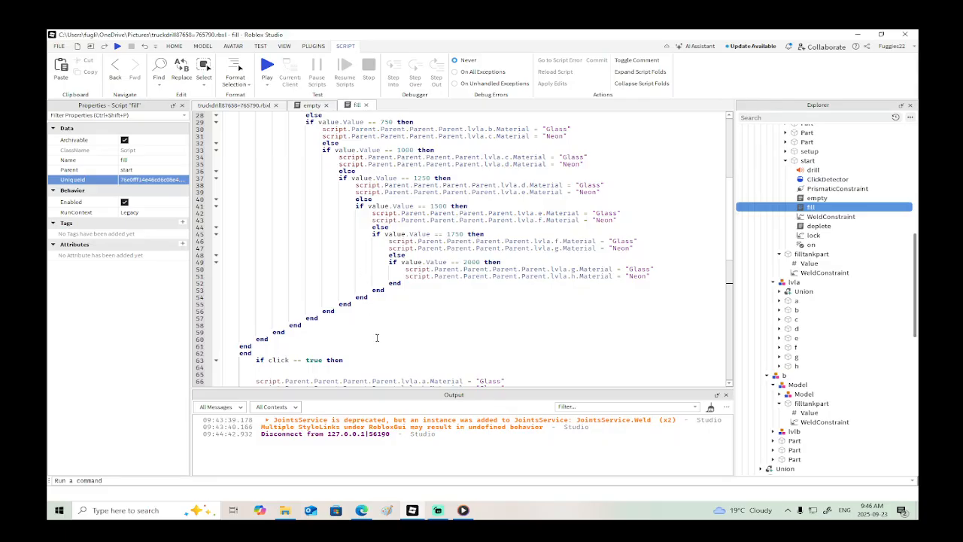
{"action": "scroll", "coordinate": [368, 344], "scroll_direction": "up", "scroll_amount": 9}
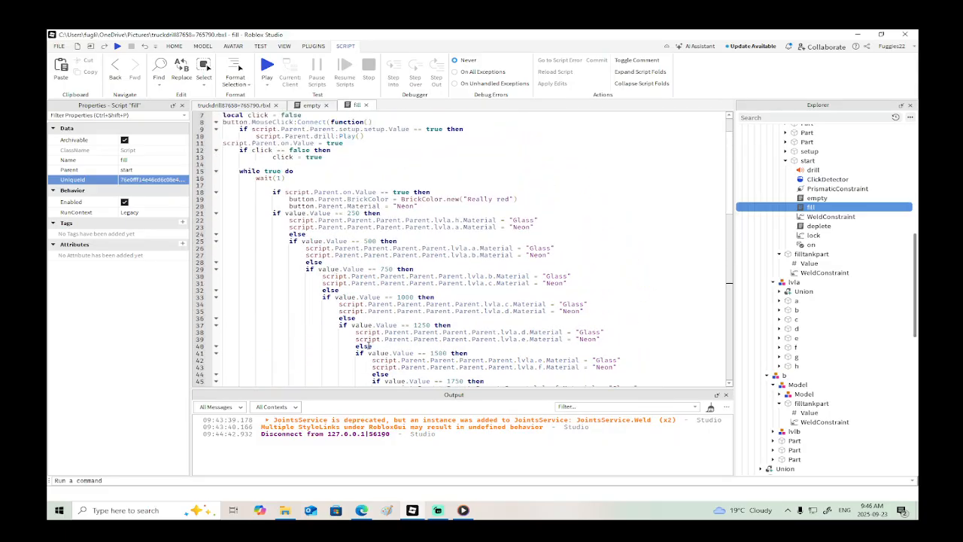
{"action": "scroll", "coordinate": [391, 237], "scroll_direction": "down", "scroll_amount": 3}
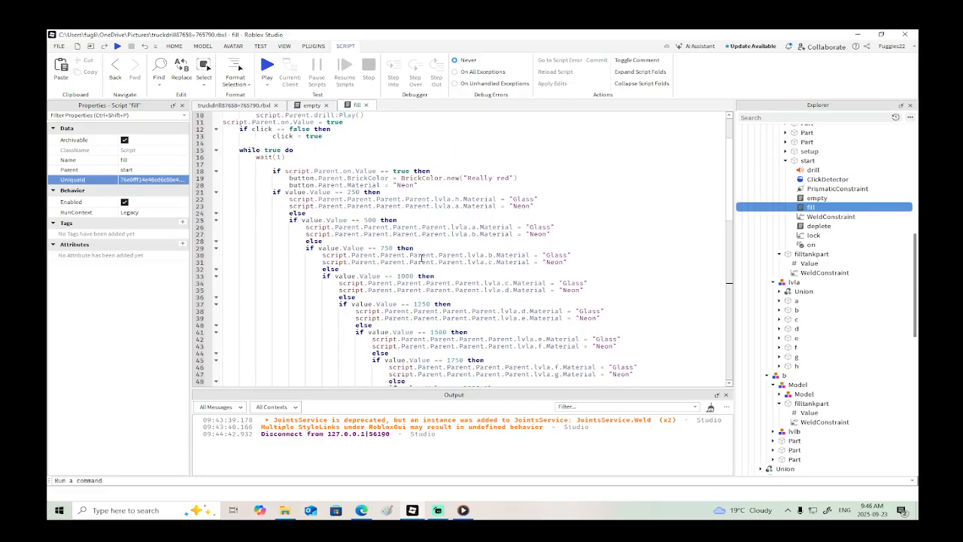
{"action": "scroll", "coordinate": [458, 186], "scroll_direction": "up", "scroll_amount": 3}
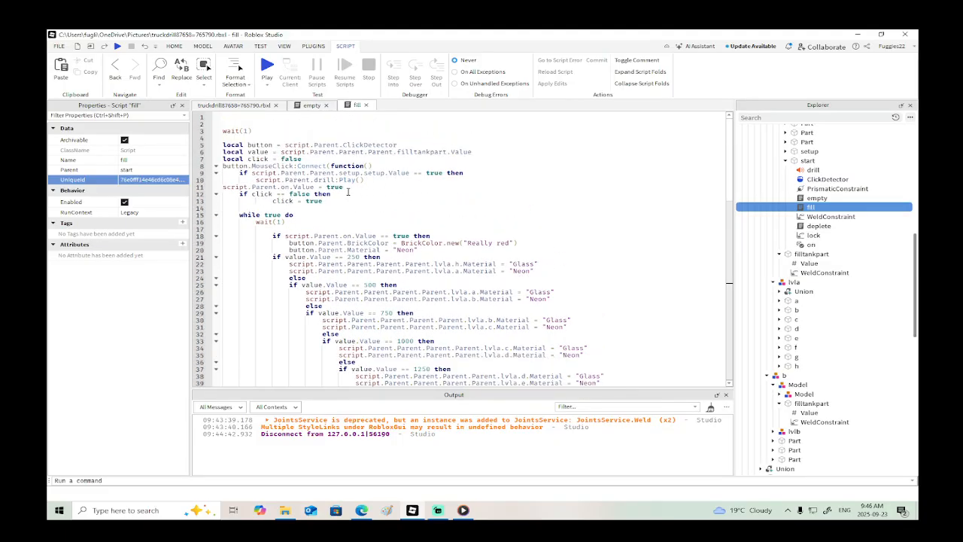
{"action": "left_click_drag", "start_coordinate": [348, 188], "coordinate": [219, 188]}
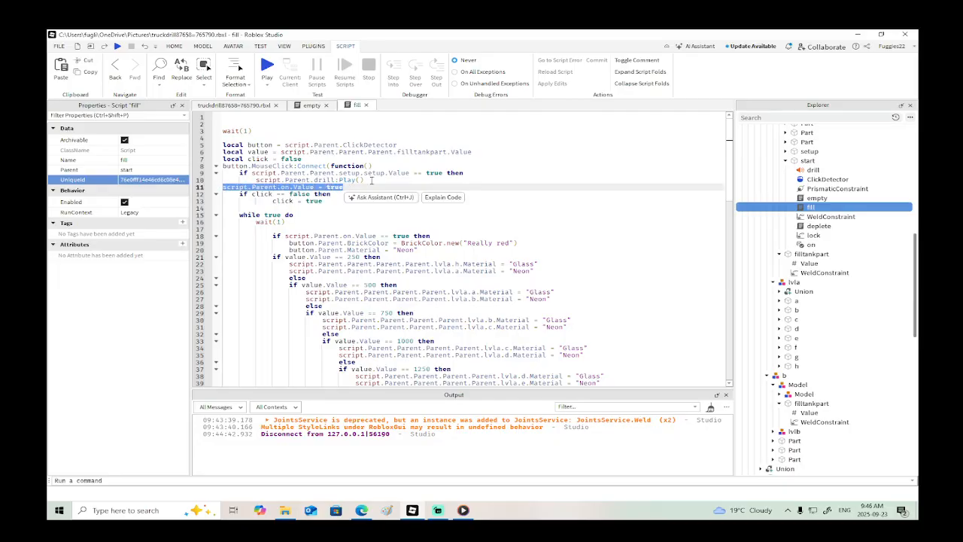
{"action": "left_click_drag", "start_coordinate": [371, 180], "coordinate": [221, 181]}
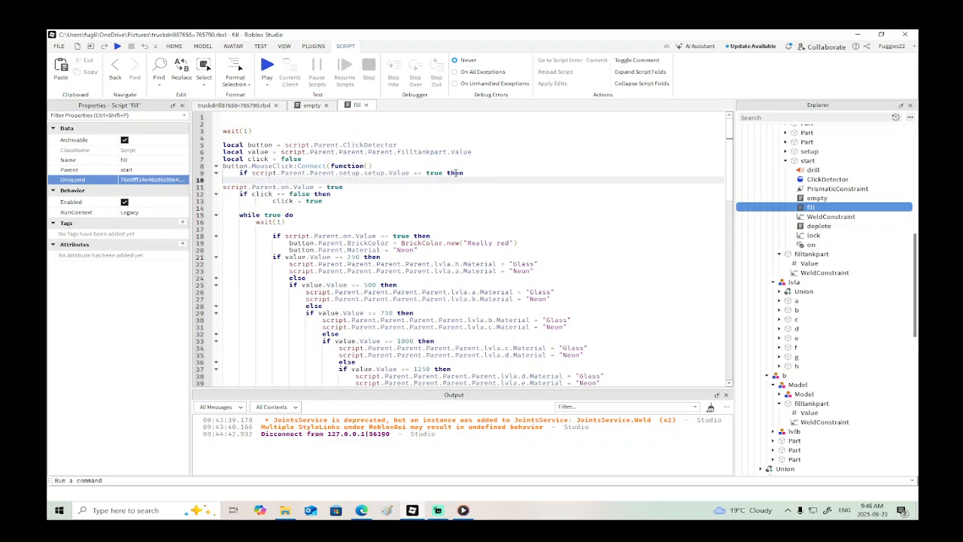
{"action": "key", "text": "BackSpace"}
{"action": "key", "text": "BackSpace"}
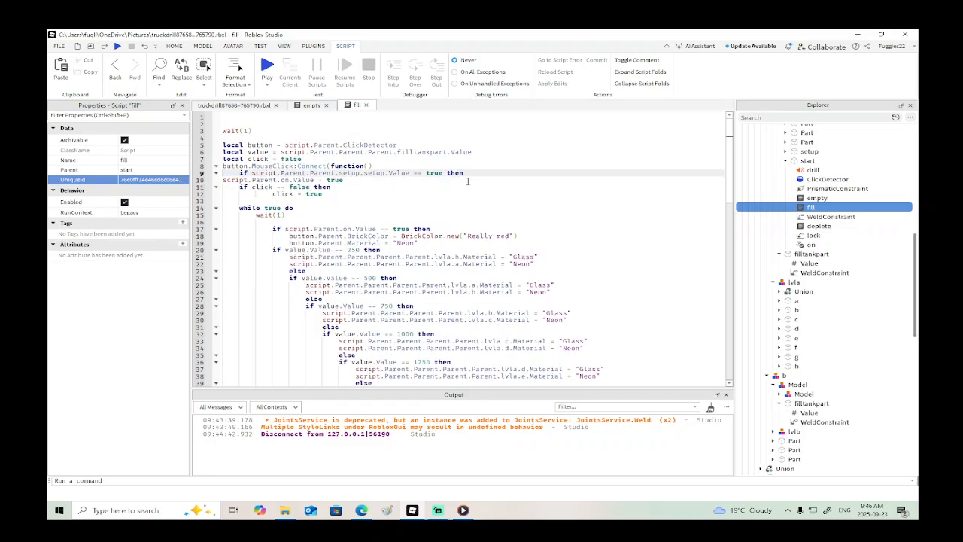
{"action": "left_click_drag", "start_coordinate": [346, 181], "coordinate": [217, 183]}
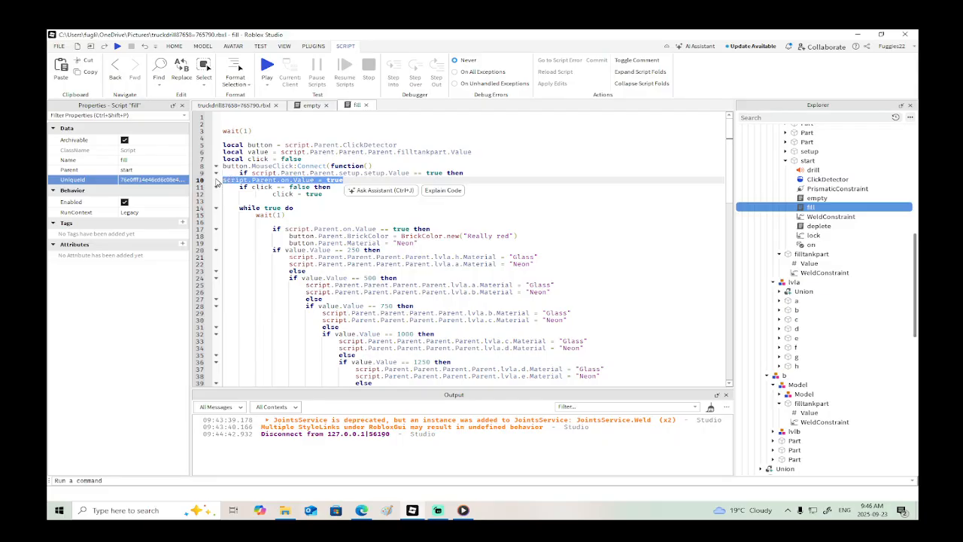
{"action": "key", "text": "BackSpace"}
{"action": "key", "text": "BackSpace"}
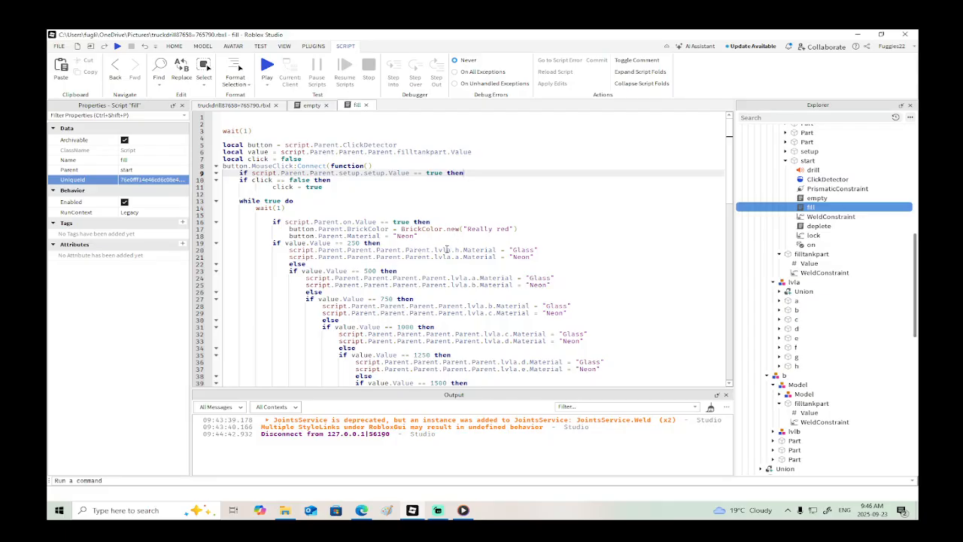
Step: Change the segment h path in the 250 branch to script.Parent.Parent.Parent.Parent.Parent.b.lvlb and copy that path
{"action": "left_click", "coordinate": [431, 250]}
{"action": "type", "text": ".Parent"}
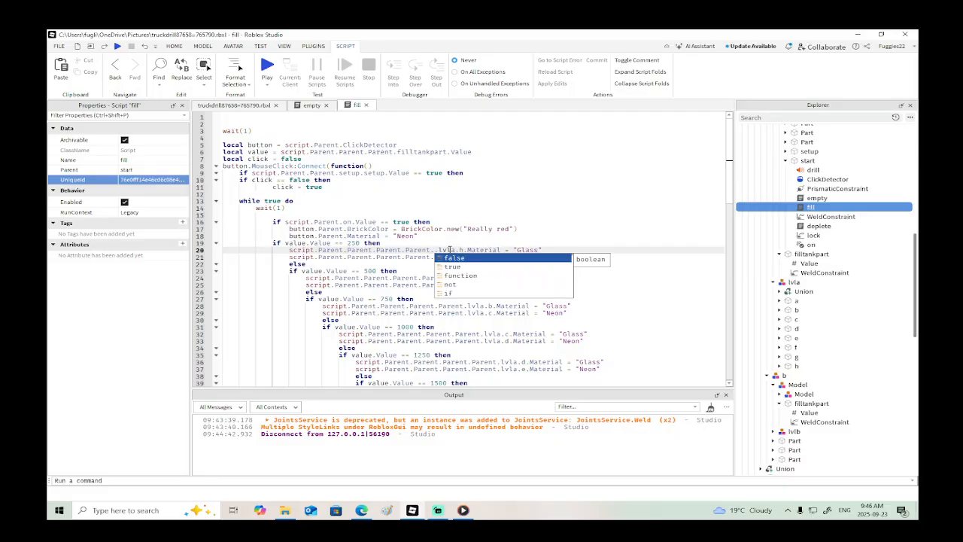
{"action": "type", "text": ".Paren"}
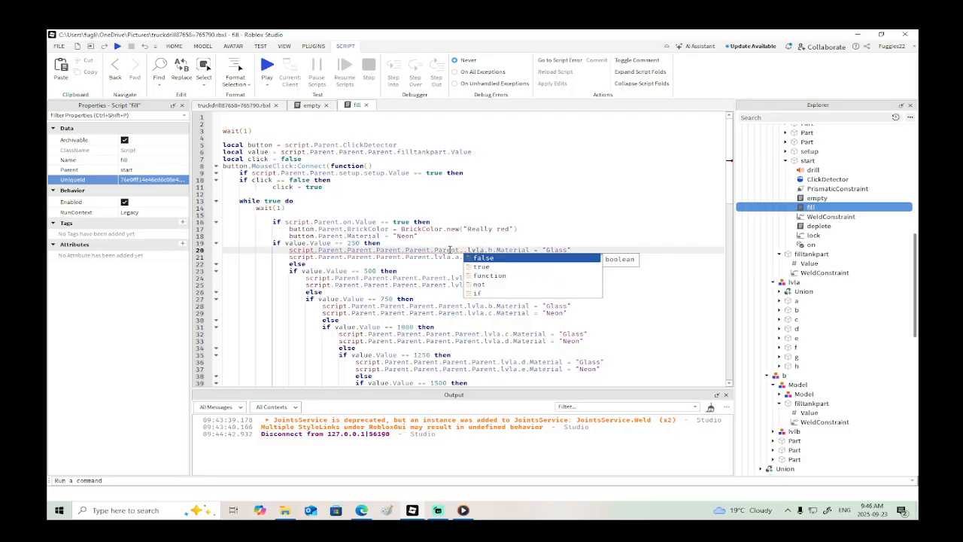
{"action": "type", "text": "b"}
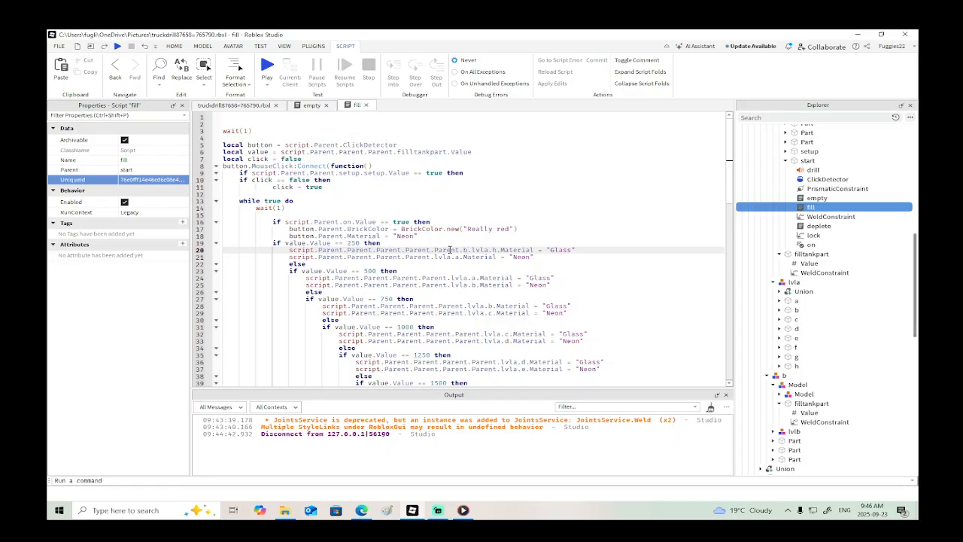
{"action": "type", "text": ".lvlb"}
{"action": "key", "text": "BackSpace"}
{"action": "key", "text": "BackSpace"}
{"action": "key", "text": "BackSpace"}
{"action": "key", "text": "BackSpace"}
{"action": "key", "text": "BackSpace"}
{"action": "left_click_drag", "start_coordinate": [490, 250], "coordinate": [287, 250]}
{"action": "key", "text": "ctrl+c"}
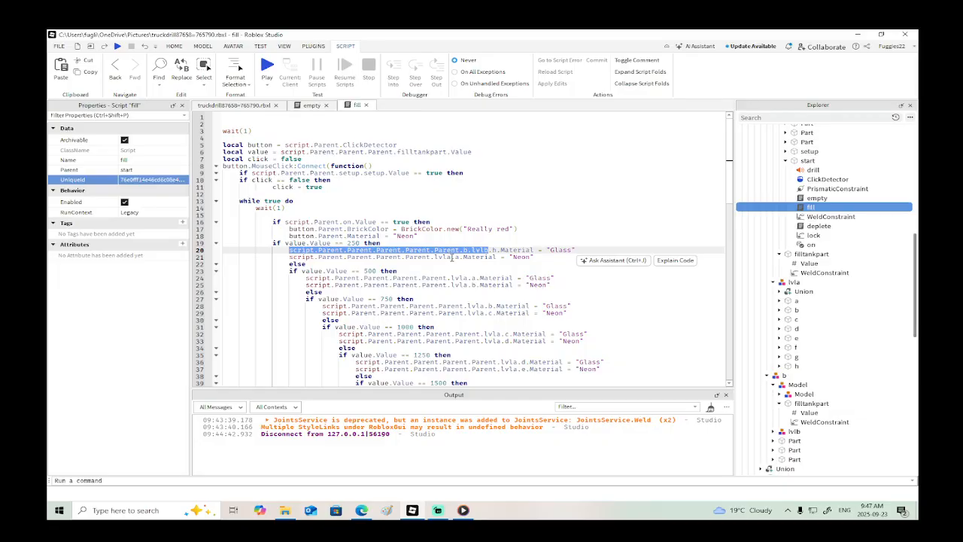
Step: Replace the lvla path with script.Parent.Parent.Parent.Parent.Parent.b.lvlb in the 250 branch's Neon line and both material lines of the 500 branch
{"action": "left_click_drag", "start_coordinate": [452, 256], "coordinate": [290, 257]}
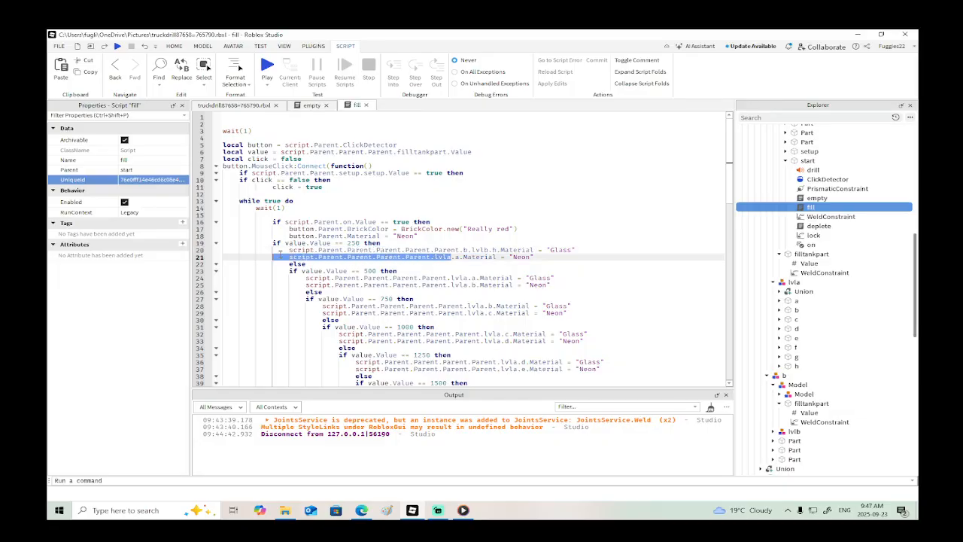
{"action": "key", "text": "ctrl+v"}
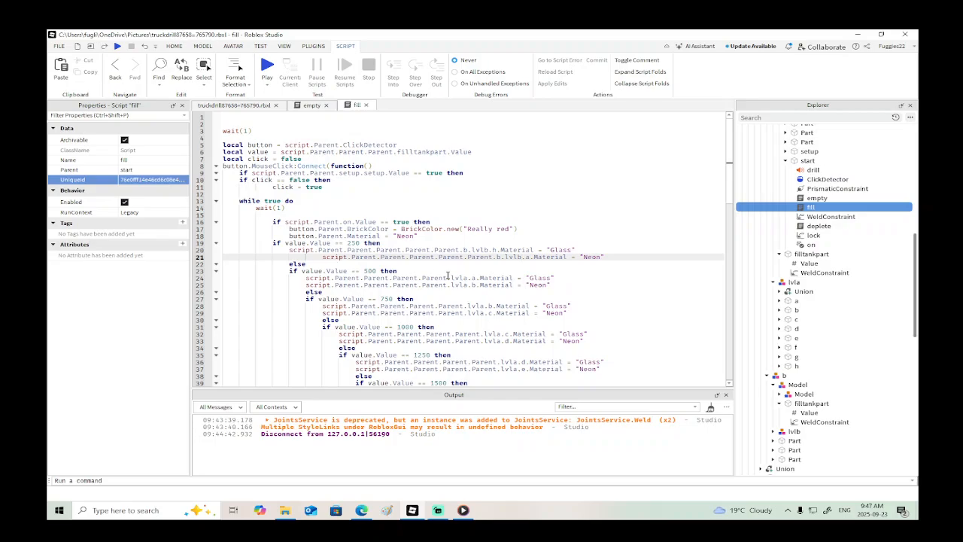
{"action": "left_click_drag", "start_coordinate": [468, 279], "coordinate": [304, 279]}
{"action": "type", "text": "script.Parent.Parent.Parent.Parent.Parent.b.lvlb"}
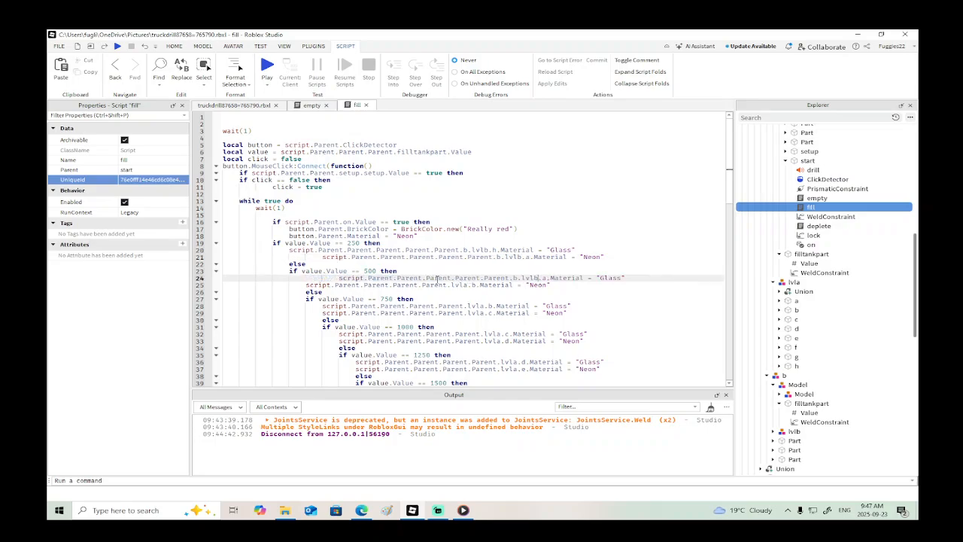
{"action": "left_click_drag", "start_coordinate": [465, 285], "coordinate": [306, 285]}
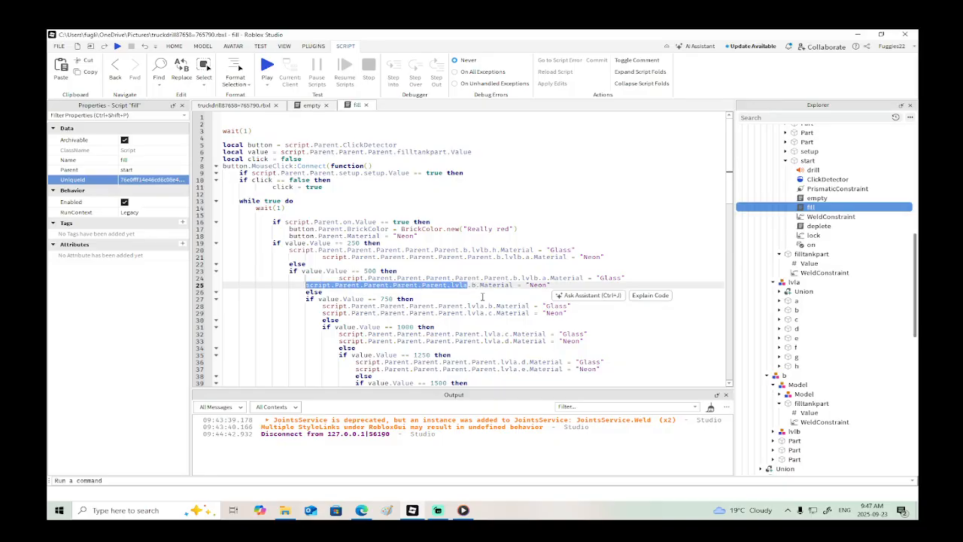
{"action": "type", "text": "script.Parent.Parent.Parent.Parent.Parent.b.lvlb"}
Step: Replace the lvla path with script.Parent.Parent.Parent.Parent.Parent.b.lvlb in both material lines of the 750 branch
{"action": "left_click_drag", "start_coordinate": [487, 307], "coordinate": [322, 307]}
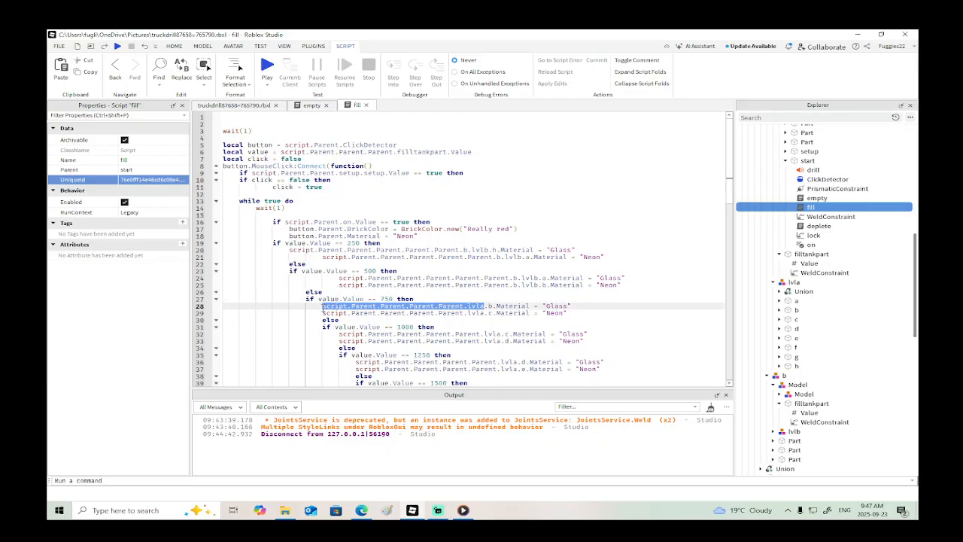
{"action": "type", "text": "script.Parent.Parent.Parent.Parent.Parent.b.lvlb"}
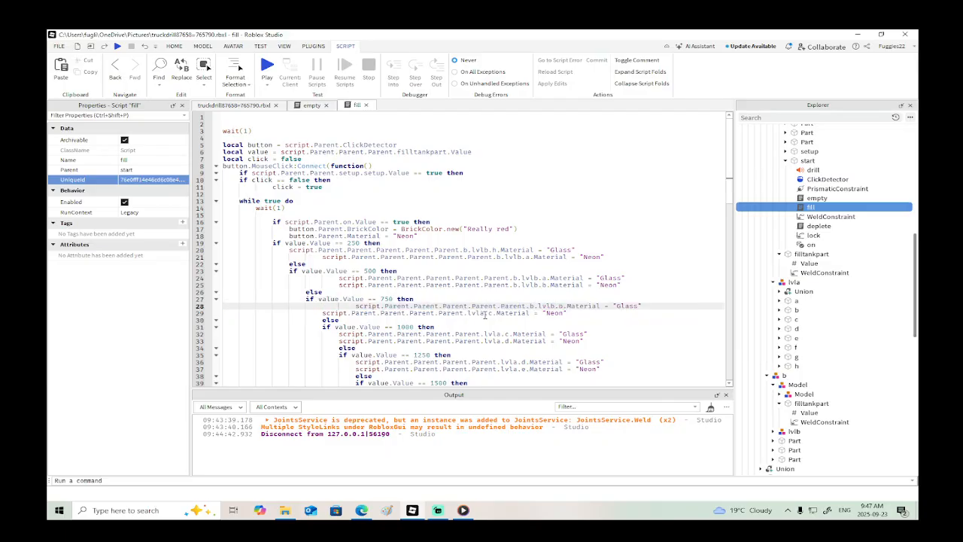
{"action": "left_click_drag", "start_coordinate": [485, 313], "coordinate": [322, 313]}
{"action": "type", "text": "script.Parent.Parent.Parent.Parent.Parent.b.lvlb"}
Step: Replace the lvla path with script.Parent.Parent.Parent.Parent.Parent.b.lvlb in both material lines of the 1000 and 1250 branches
{"action": "scroll", "coordinate": [475, 312], "scroll_direction": "down", "scroll_amount": 3}
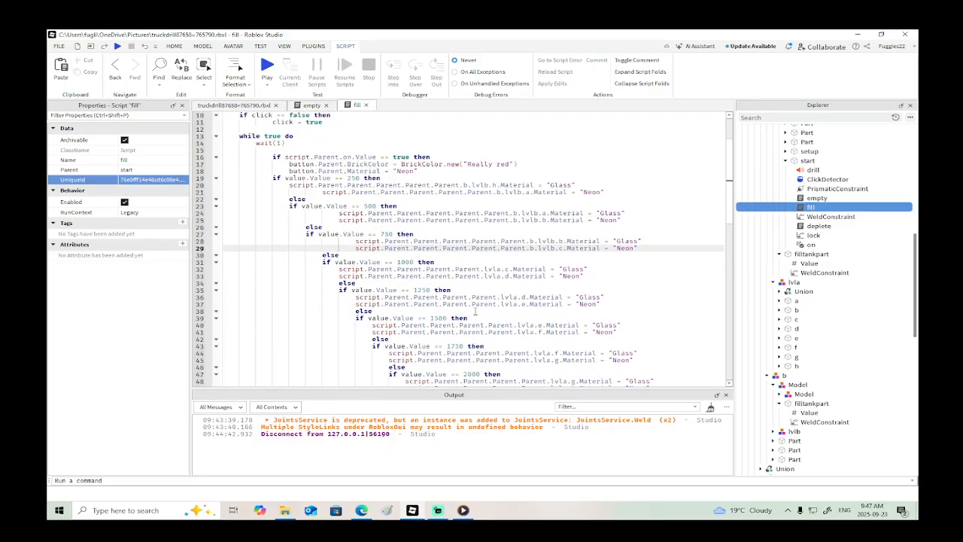
{"action": "left_click", "coordinate": [502, 269]}
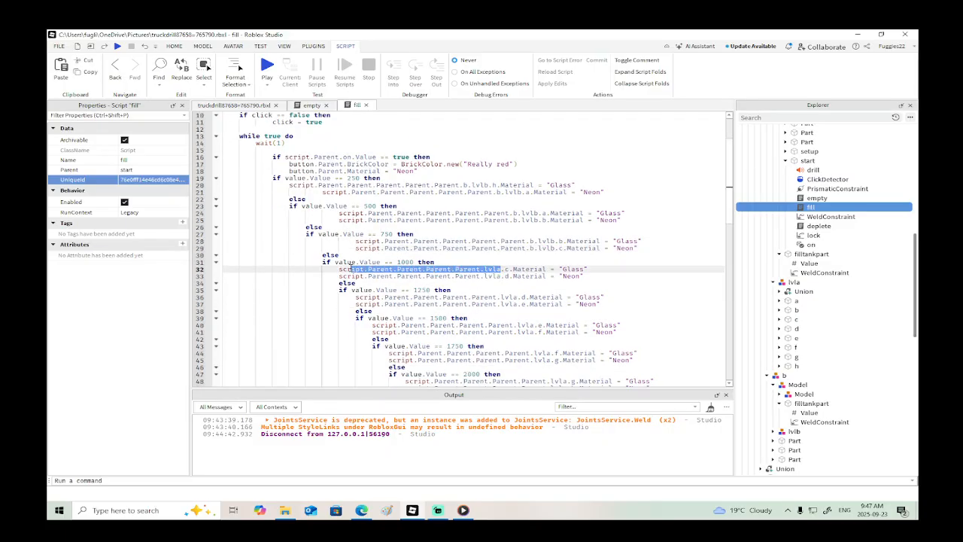
{"action": "key", "text": "ctrl+v"}
{"action": "left_click", "coordinate": [502, 276]}
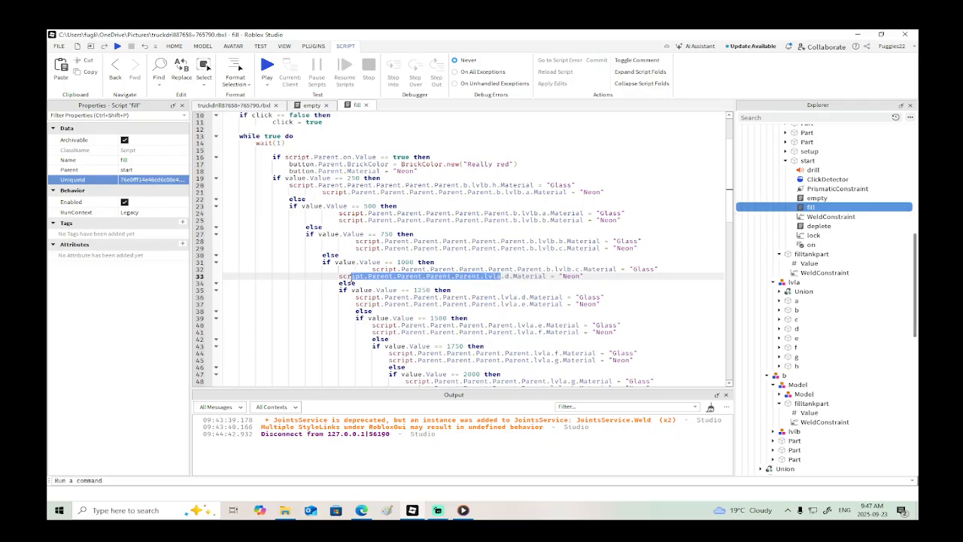
{"action": "type", "text": "script.Parent.Parent.Parent.Parent.Parent.b.lvlb"}
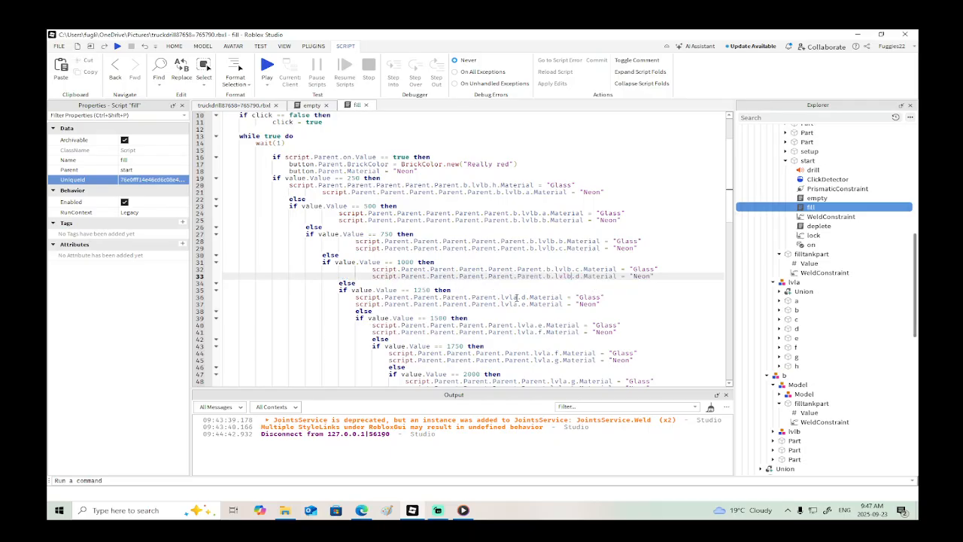
{"action": "double_click", "coordinate": [514, 298]}
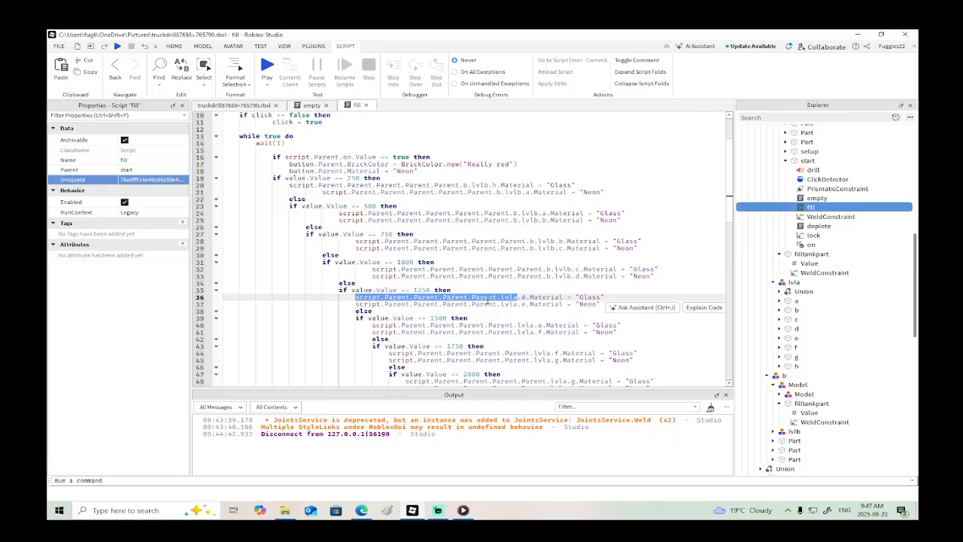
{"action": "type", "text": "script.Parent.Parent.Parent.Parent.Parent.b.lvlb"}
{"action": "left_click_drag", "start_coordinate": [519, 305], "coordinate": [373, 302]}
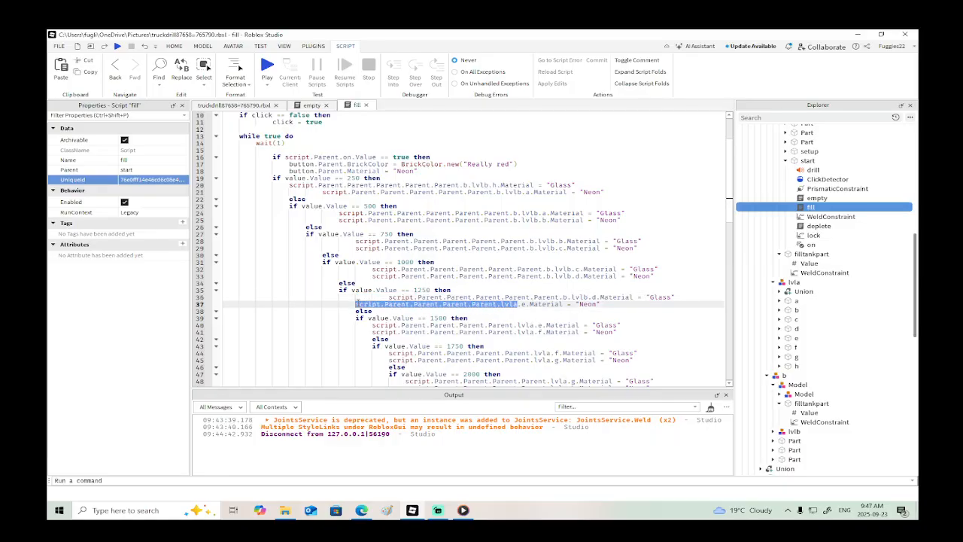
{"action": "type", "text": "script.Parent.Parent.Parent.Parent.Parent.b.lvlb"}
Step: Replace the lvla path with script.Parent.Parent.Parent.Parent.Parent.b.lvlb in both material lines of the 1500 and 1750 branches
{"action": "scroll", "coordinate": [513, 303], "scroll_direction": "down", "scroll_amount": 3}
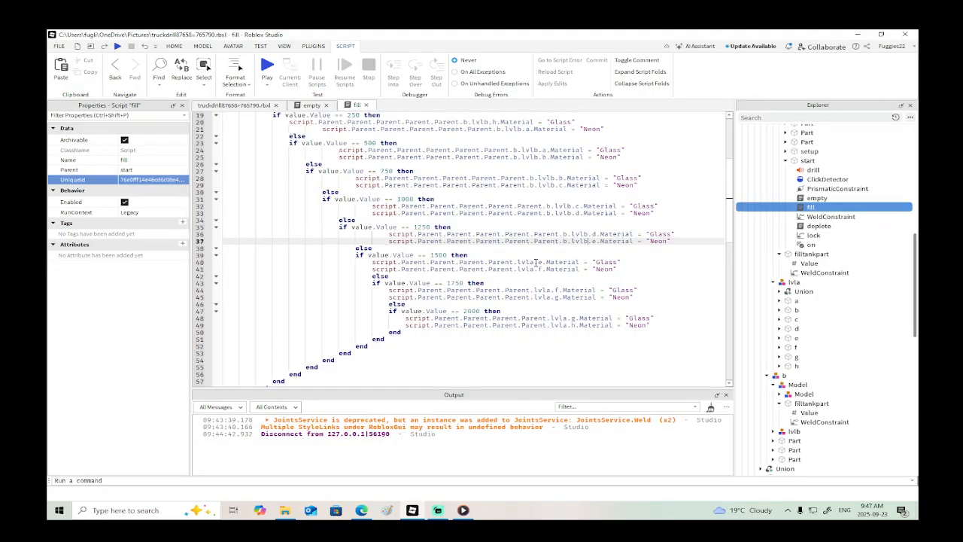
{"action": "left_click_drag", "start_coordinate": [536, 262], "coordinate": [365, 263]}
{"action": "type", "text": "script.Parent.Parent.Parent.Parent.Parent.b.lvlb"}
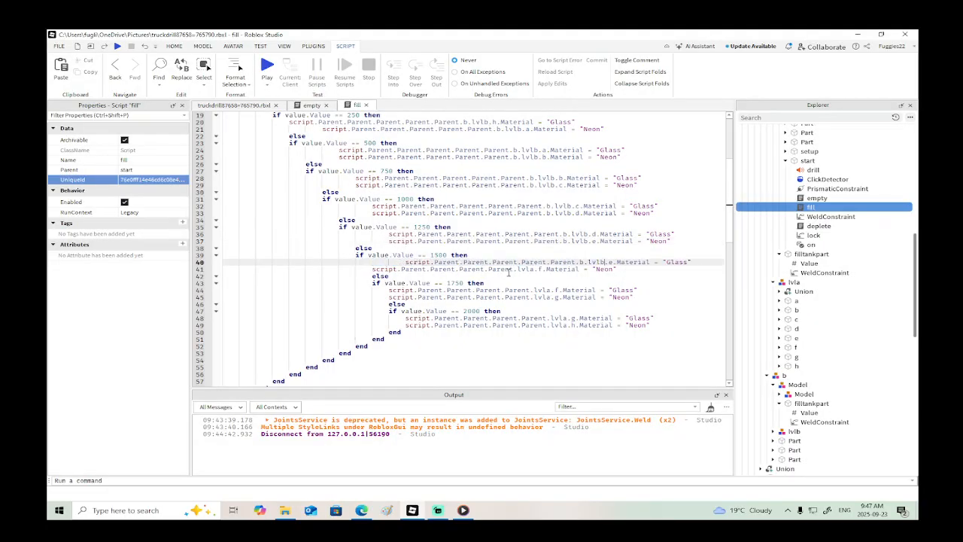
{"action": "left_click_drag", "start_coordinate": [534, 270], "coordinate": [380, 269]}
{"action": "type", "text": "script.Parent.Parent.Parent.Parent.Parent.b.lvlb"}
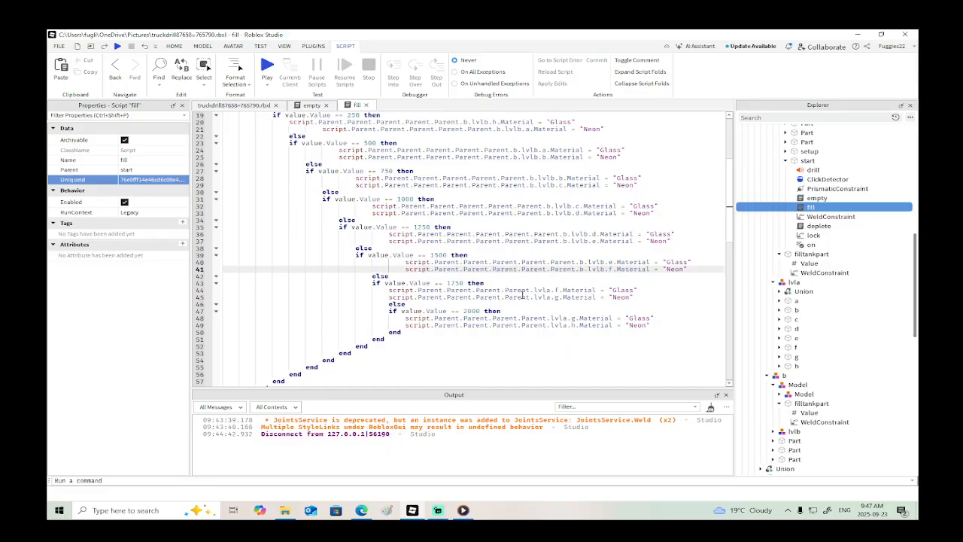
{"action": "double_click", "coordinate": [548, 289]}
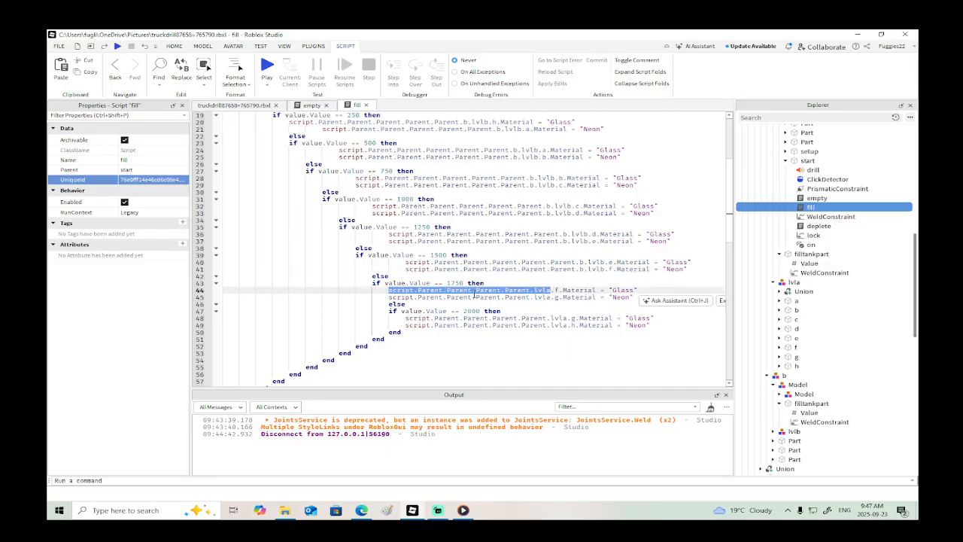
{"action": "type", "text": "script.Parent.Parent.Parent.Parent.Parent.b.lvlb"}
{"action": "left_click_drag", "start_coordinate": [551, 297], "coordinate": [447, 298]}
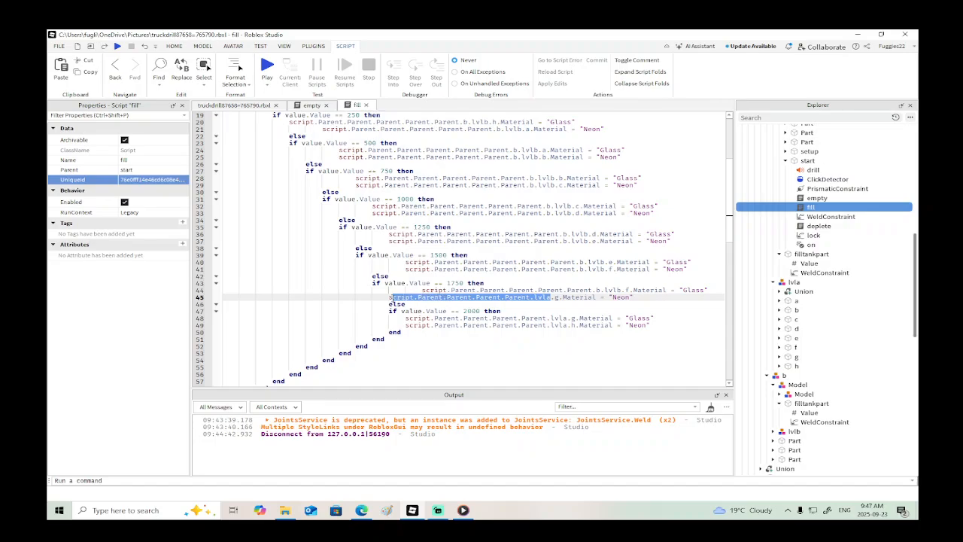
{"action": "type", "text": "script.Parent.Parent.Parent.Parent.Parent.b.lvlb"}
Step: Replace the lvla path with script.Parent.Parent.Parent.Parent.Parent.b.lvlb in both material lines of the 2000 branch
{"action": "left_click", "coordinate": [568, 320]}
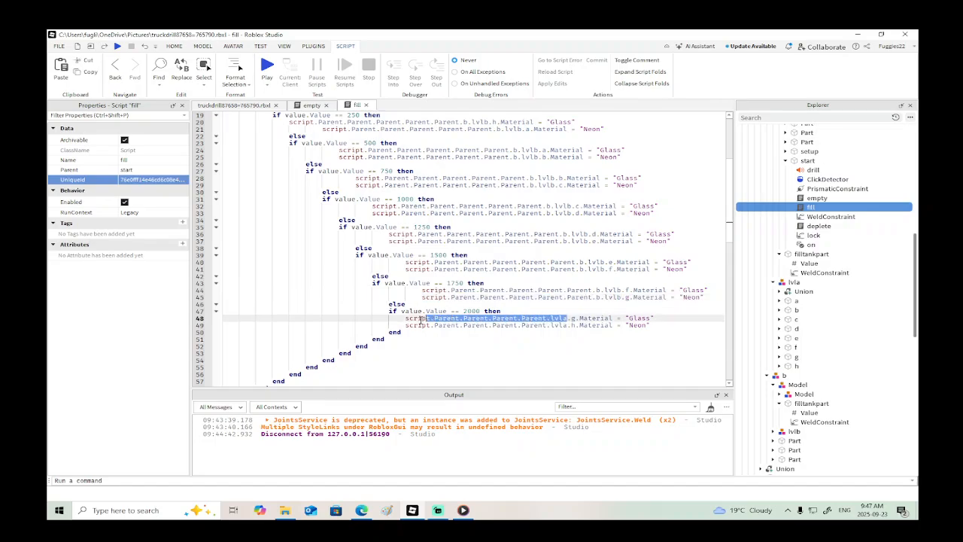
{"action": "type", "text": "script.Parent.Parent.Parent.Parent.Parent.b.lvlb"}
{"action": "left_click_drag", "start_coordinate": [568, 325], "coordinate": [418, 325]}
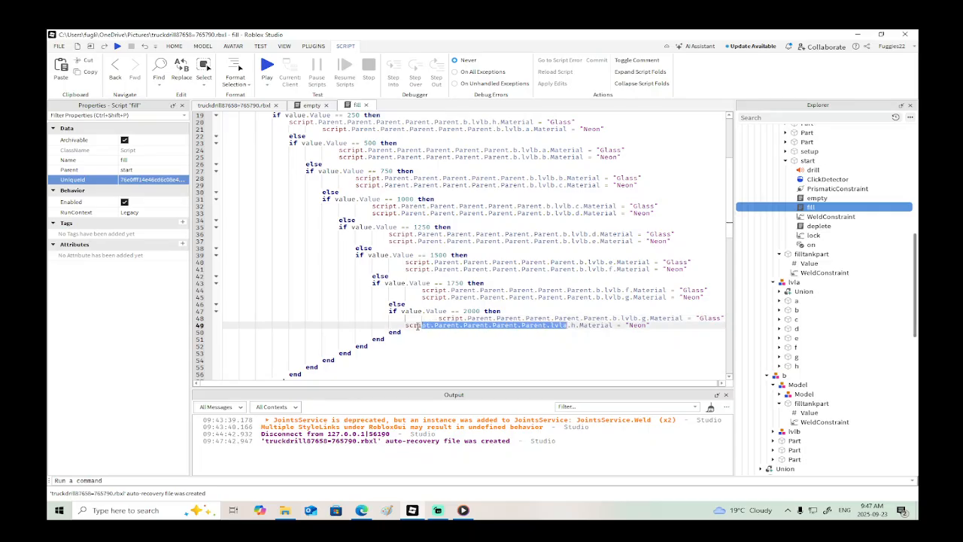
{"action": "key", "text": "ctrl+v"}
{"action": "scroll", "coordinate": [499, 306], "scroll_direction": "down", "scroll_amount": 10}
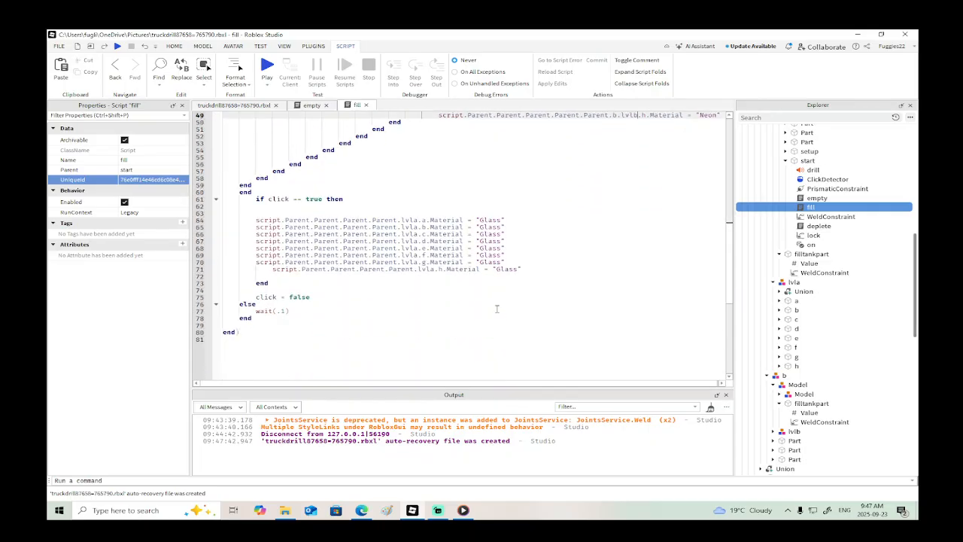
Step: Start a playtest, walk to the rear of the drill truck and raise the drill mast with its green button
{"action": "left_click", "coordinate": [118, 46]}
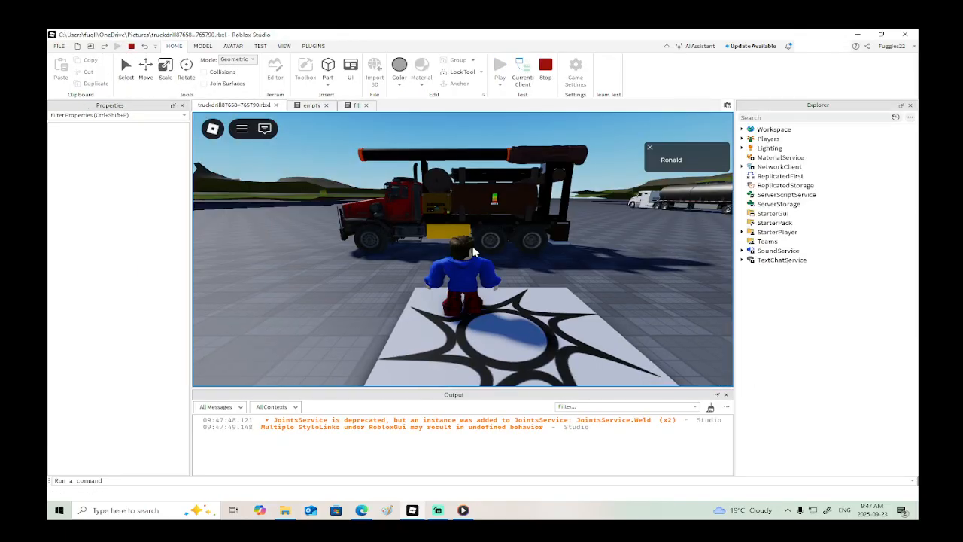
{"action": "key", "text": "w"}
{"action": "key", "text": "w"}
{"action": "scroll", "coordinate": [518, 238], "scroll_direction": "up", "scroll_amount": 4}
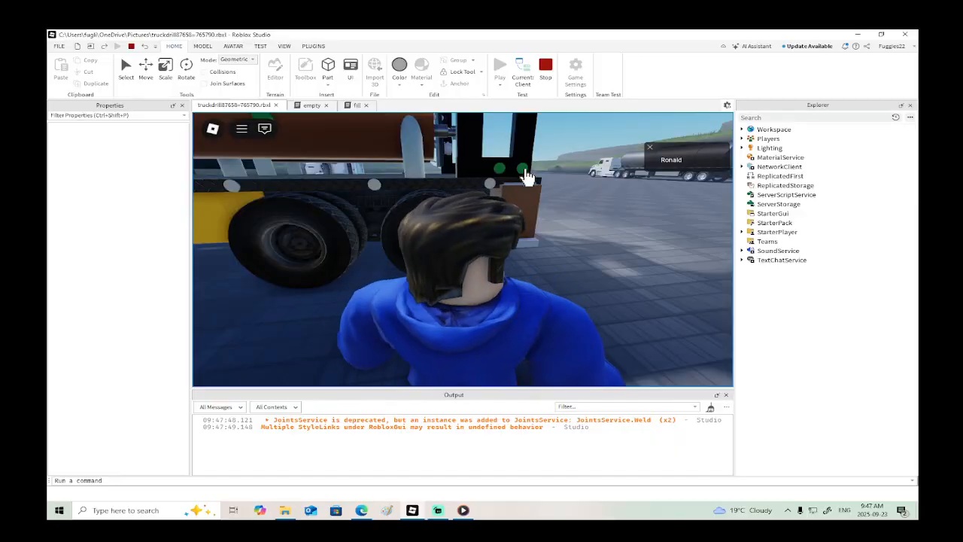
{"action": "left_click", "coordinate": [523, 169]}
{"action": "scroll", "coordinate": [534, 185], "scroll_direction": "down", "scroll_amount": 5}
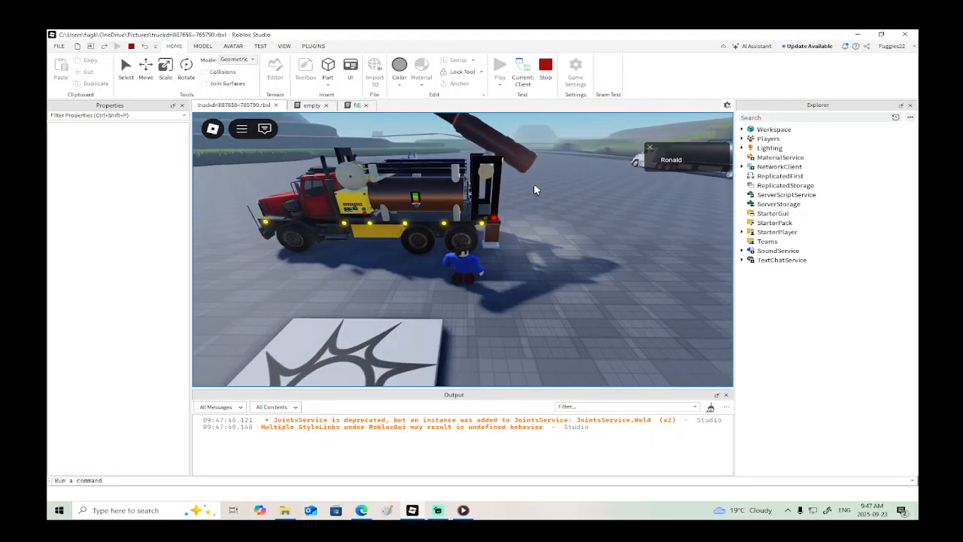
Step: Activate the start button below the first tank's gauge, check the gauge on the truck's other side, and stop the playtest
{"action": "key", "text": "w"}
{"action": "scroll", "coordinate": [505, 187], "scroll_direction": "up", "scroll_amount": 4}
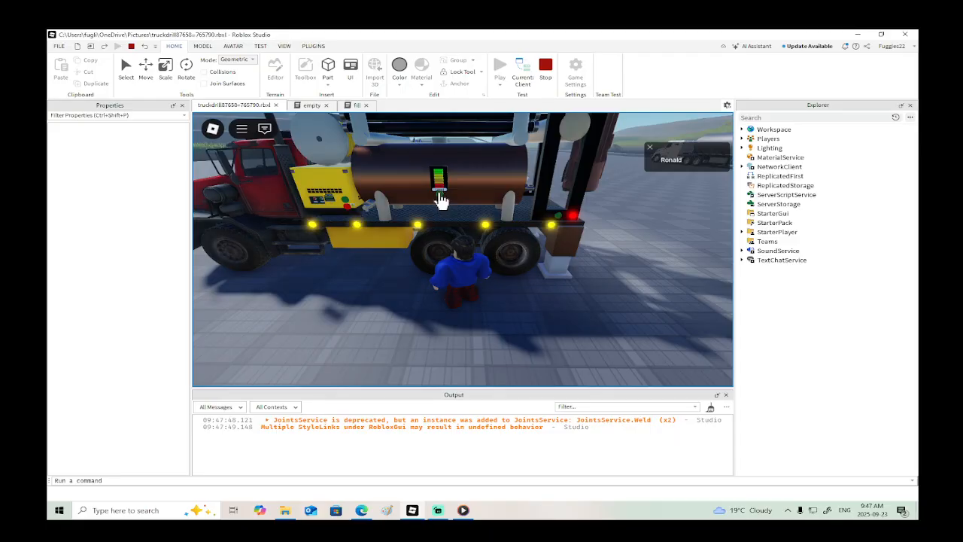
{"action": "key", "text": "s"}
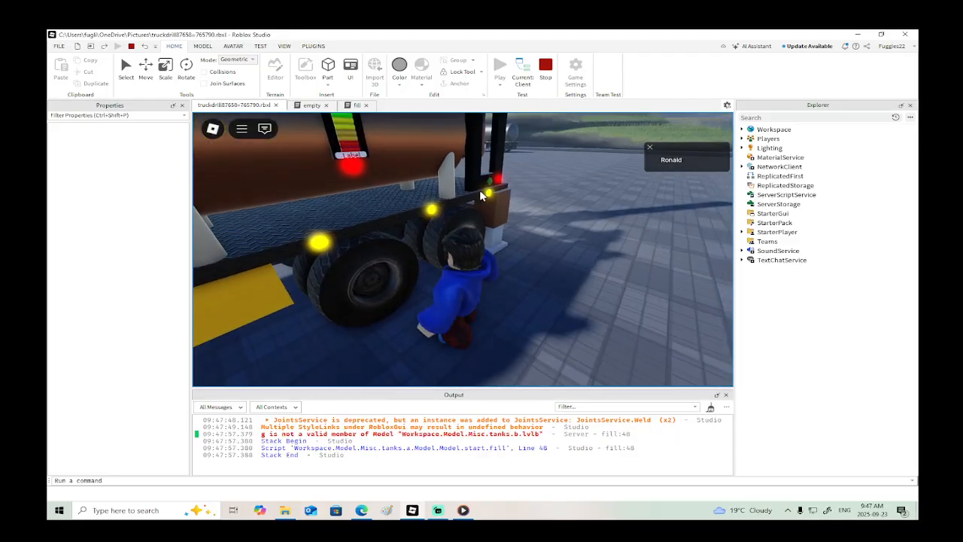
{"action": "key", "text": "d"}
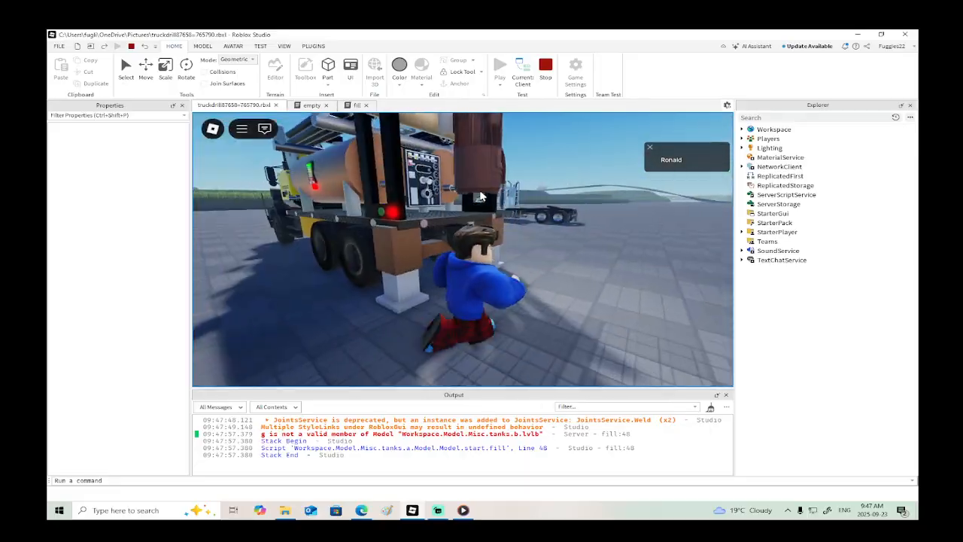
{"action": "key", "text": "d"}
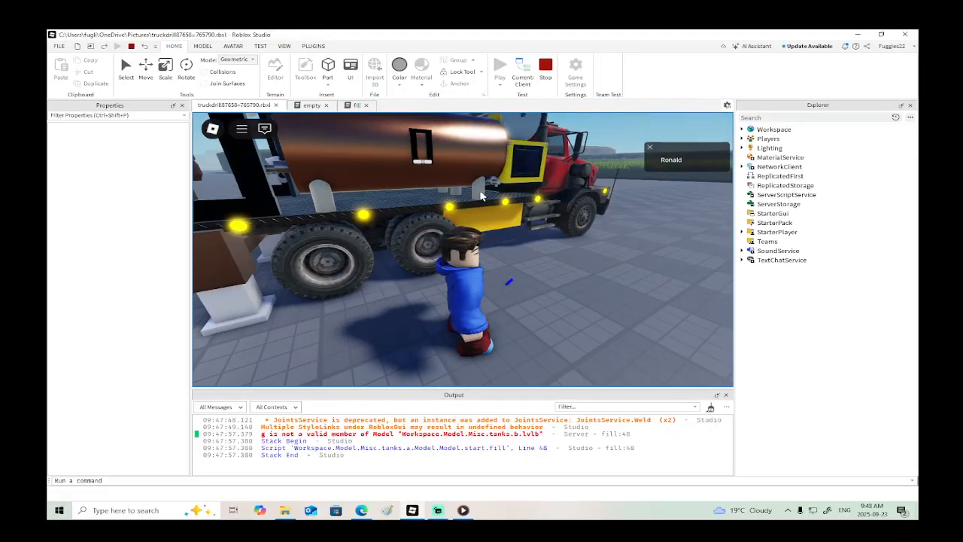
{"action": "left_click", "coordinate": [130, 46]}
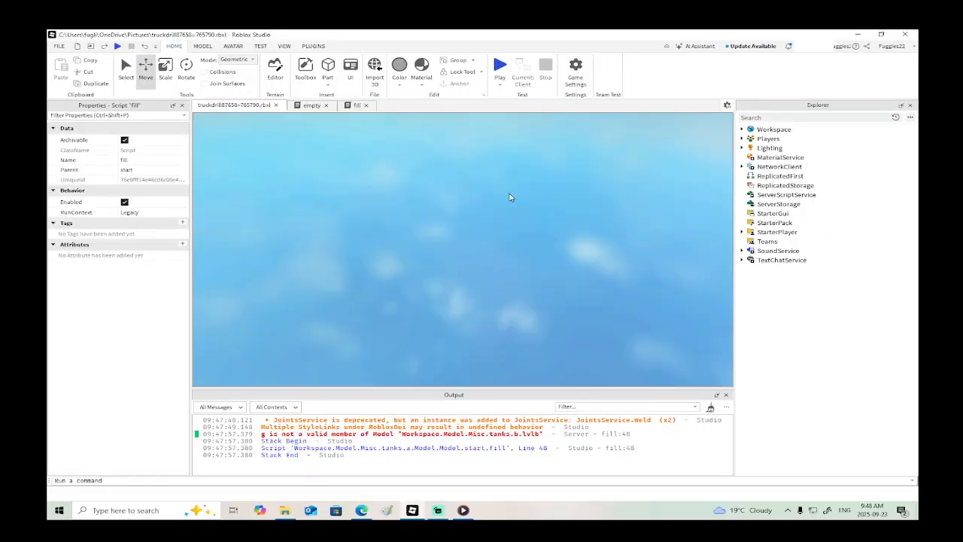
Step: Select the red lowest segment, a, of tank b's lvlb gauge in the model
{"action": "key", "text": "d"}
{"action": "right_click_drag", "start_coordinate": [497, 233], "coordinate": [493, 240]}
{"action": "scroll", "coordinate": [495, 239], "scroll_direction": "up", "scroll_amount": 6}
{"action": "left_click", "coordinate": [354, 173]}
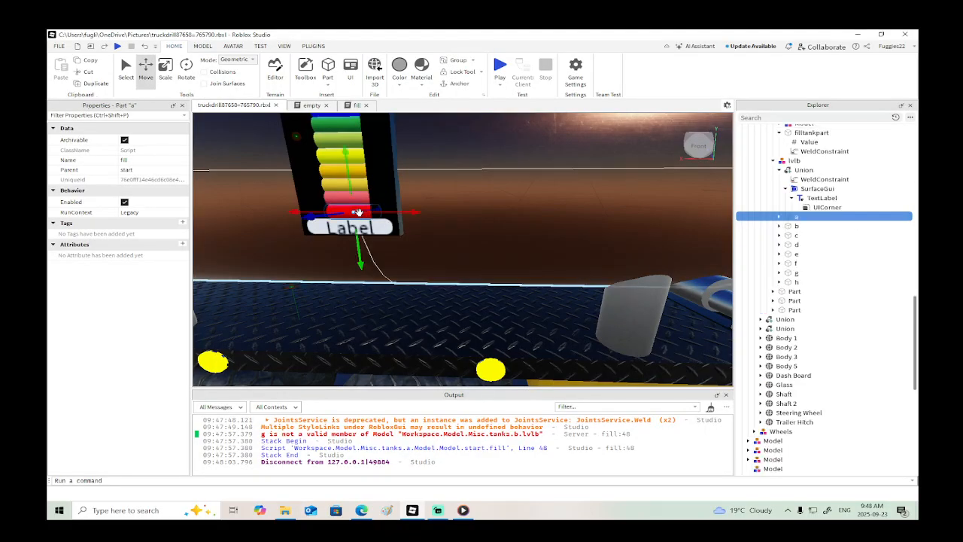
{"action": "scroll", "coordinate": [430, 213], "scroll_direction": "down", "scroll_amount": 2}
{"action": "scroll", "coordinate": [429, 214], "scroll_direction": "up", "scroll_amount": 3}
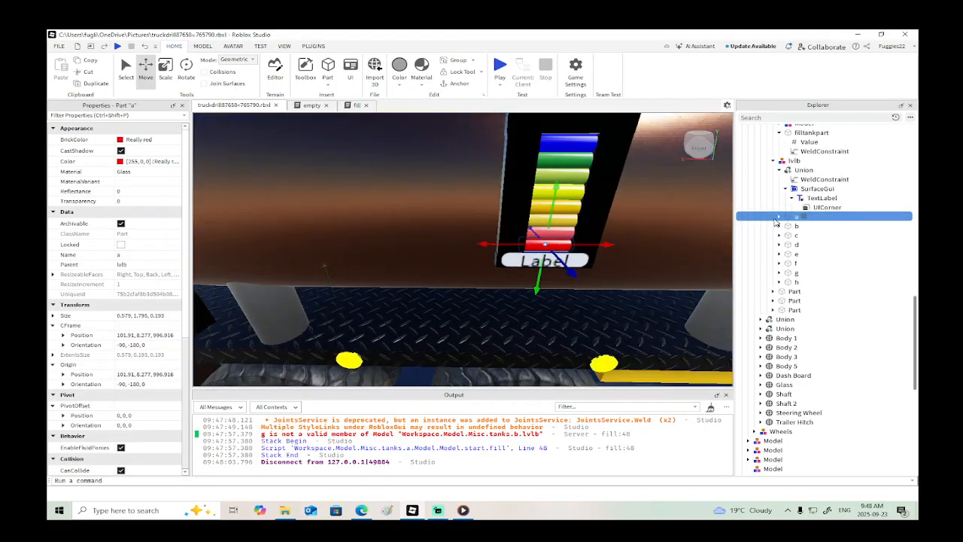
Step: Delete the WeldConstraint inside each of segments a to h of the lvlb gauge
{"action": "left_click", "coordinate": [779, 217]}
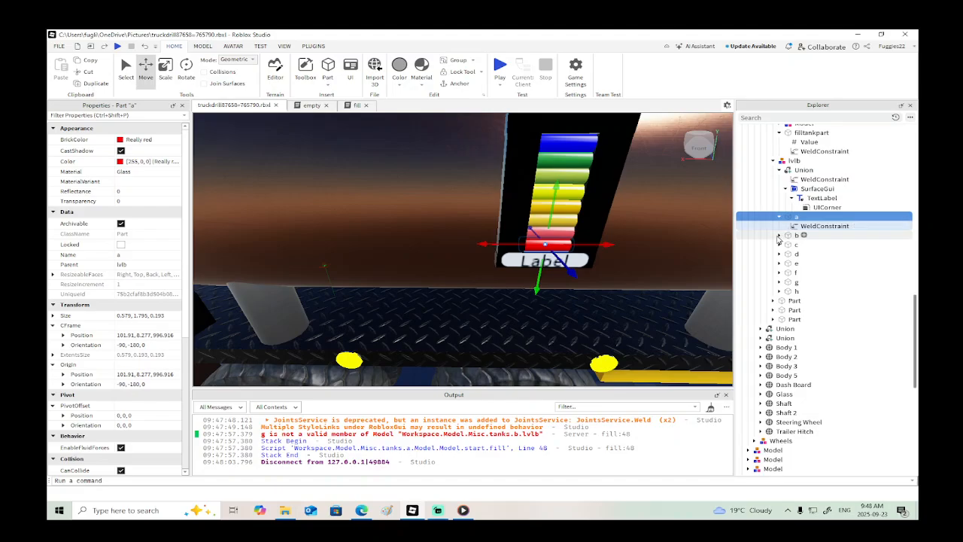
{"action": "left_click", "coordinate": [779, 235]}
{"action": "left_click", "coordinate": [780, 253]}
{"action": "left_click", "coordinate": [779, 272]}
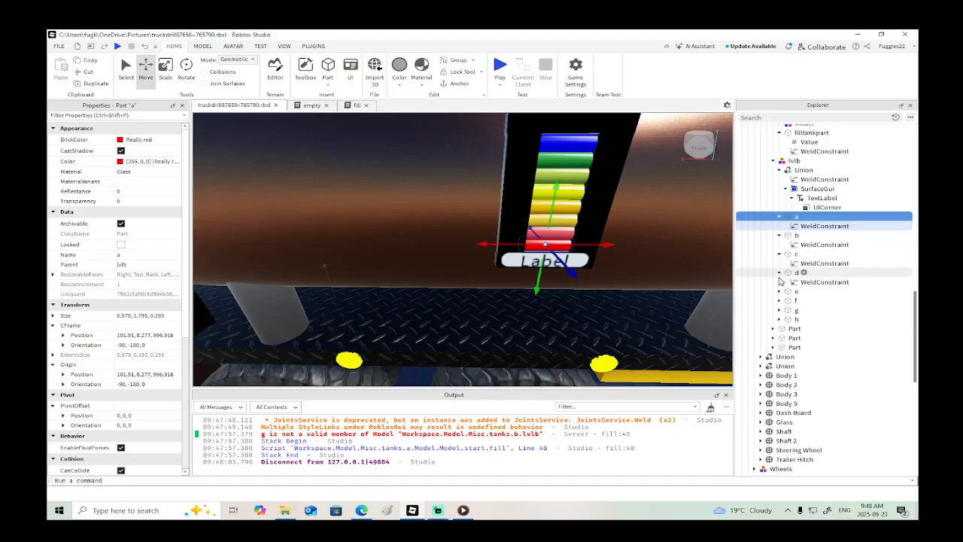
{"action": "left_click", "coordinate": [779, 291]}
{"action": "left_click", "coordinate": [779, 310]}
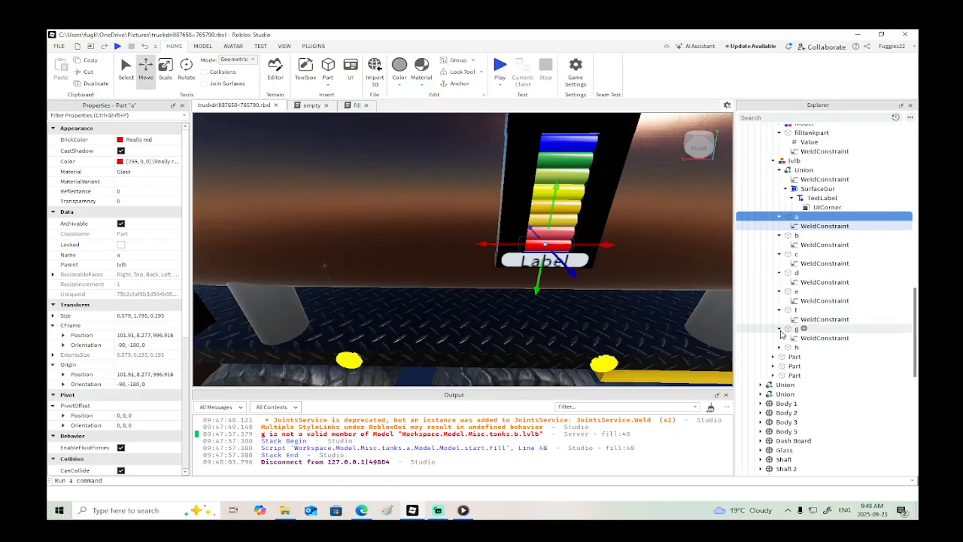
{"action": "left_click", "coordinate": [780, 328]}
{"action": "left_click", "coordinate": [780, 347]}
{"action": "left_click", "coordinate": [820, 356]}
{"action": "left_click", "coordinate": [811, 338], "text": "ctrl"}
{"action": "left_click", "coordinate": [811, 319], "text": "ctrl"}
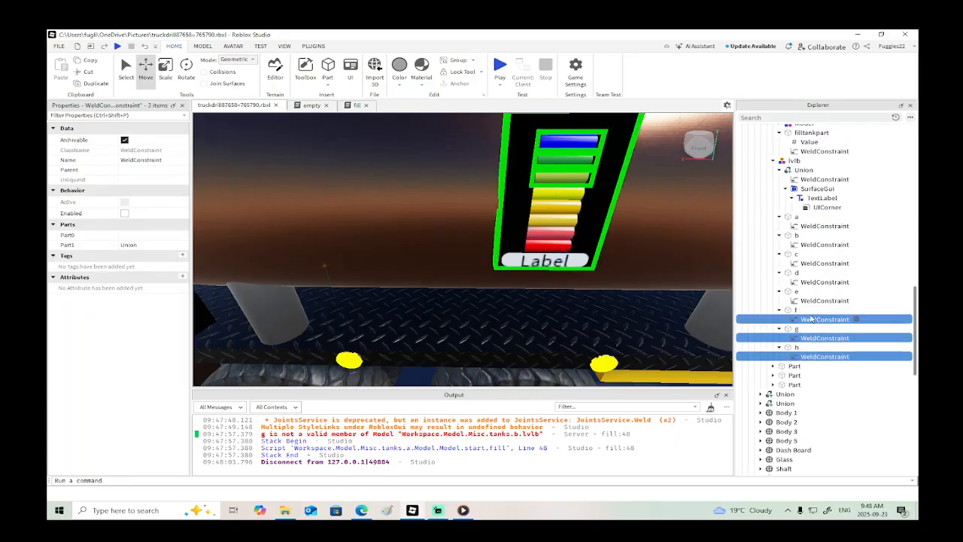
{"action": "left_click", "coordinate": [811, 300], "text": "ctrl"}
{"action": "left_click", "coordinate": [811, 282], "text": "ctrl"}
{"action": "left_click", "coordinate": [811, 262], "text": "ctrl"}
{"action": "left_click", "coordinate": [812, 245], "text": "ctrl"}
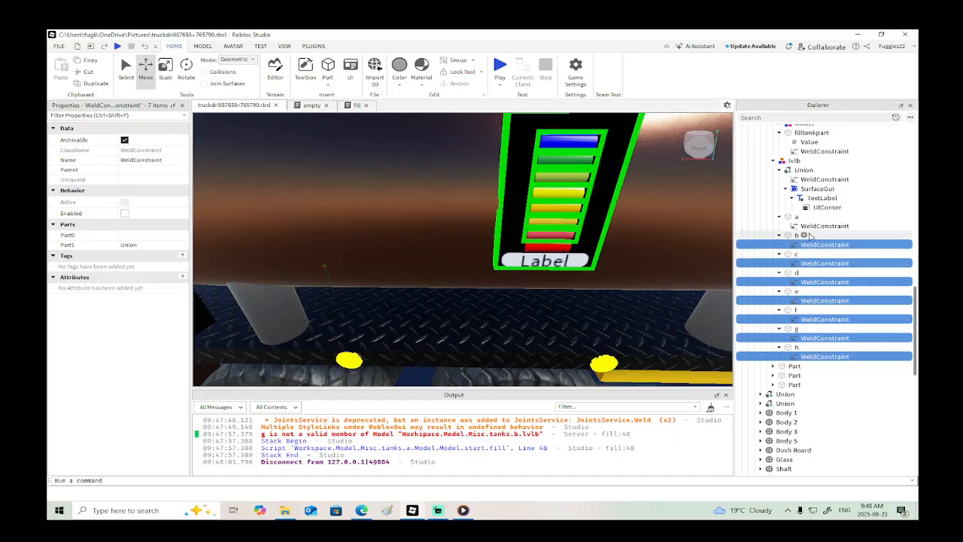
{"action": "left_click", "coordinate": [806, 226], "text": "ctrl"}
{"action": "key", "text": "Delete"}
Step: Add a WeldConstraint joining each of segments a to d of the lvlb gauge to the gauge's Union
{"action": "left_click", "coordinate": [798, 217]}
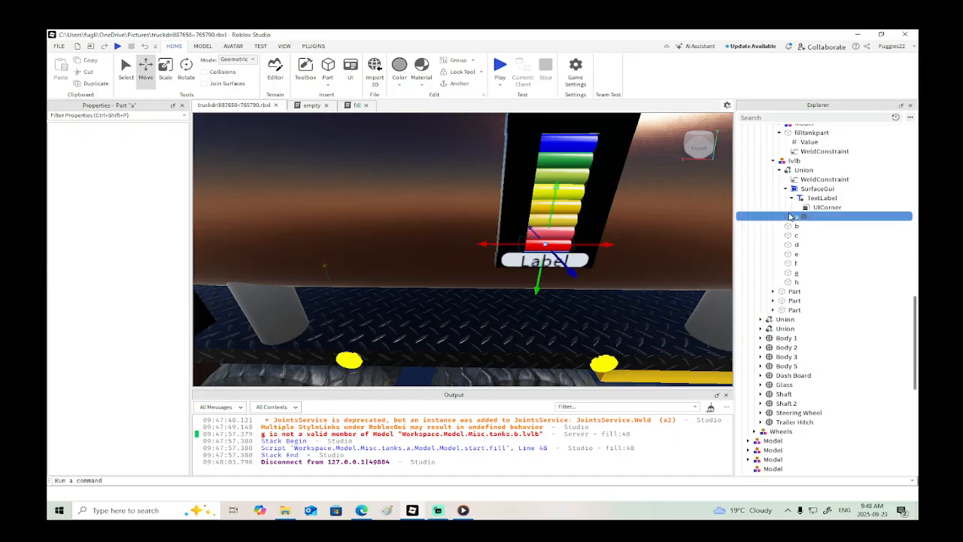
{"action": "left_click", "coordinate": [203, 46]}
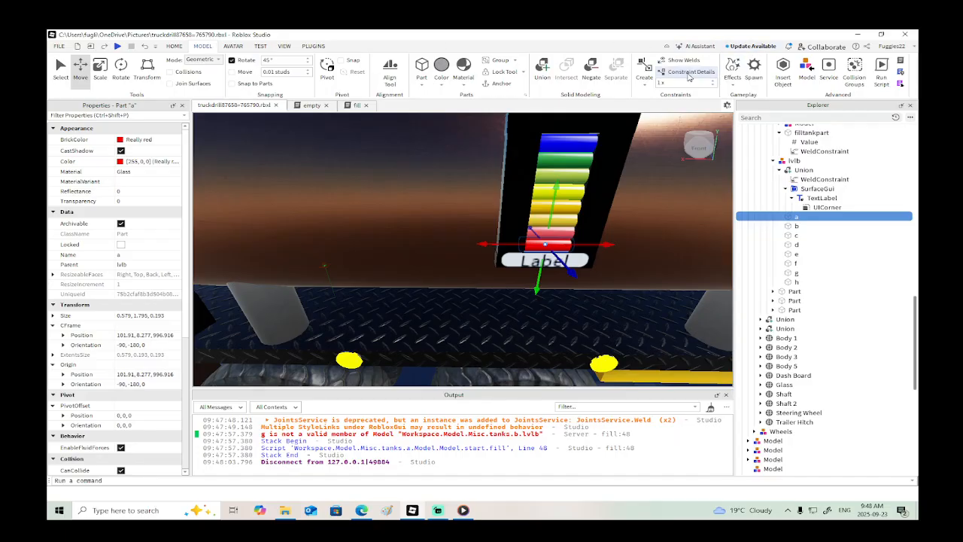
{"action": "left_click", "coordinate": [645, 71]}
{"action": "left_click", "coordinate": [663, 199]}
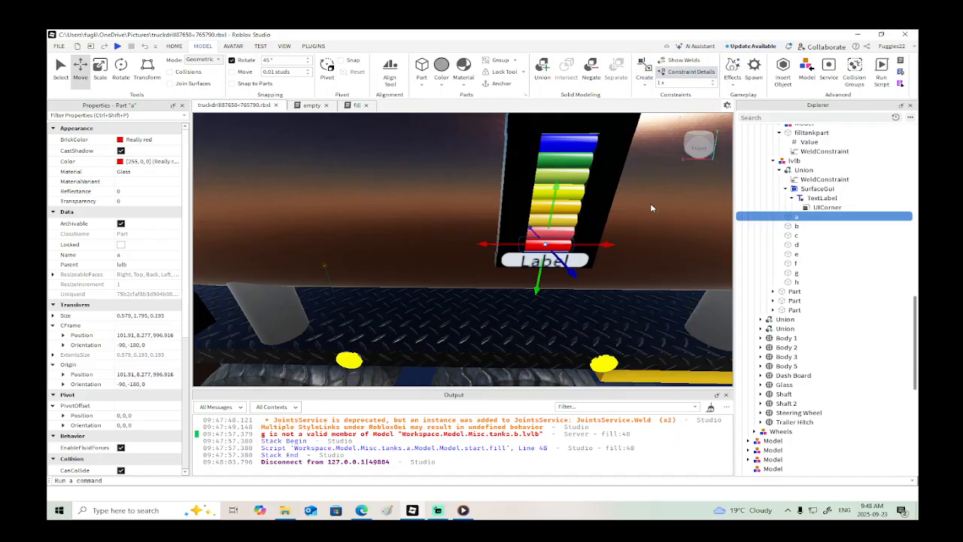
{"action": "left_click", "coordinate": [548, 232]}
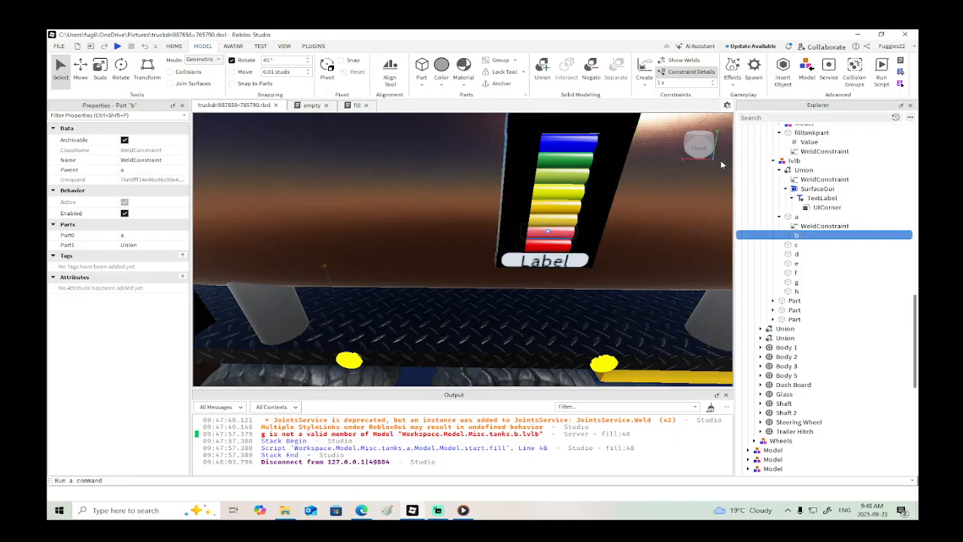
{"action": "left_click", "coordinate": [550, 219]}
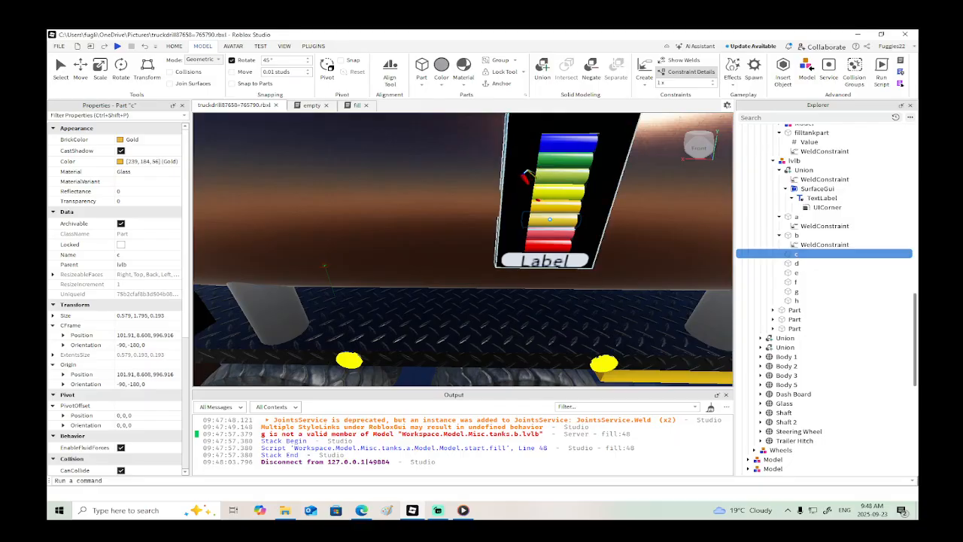
{"action": "left_click", "coordinate": [552, 206]}
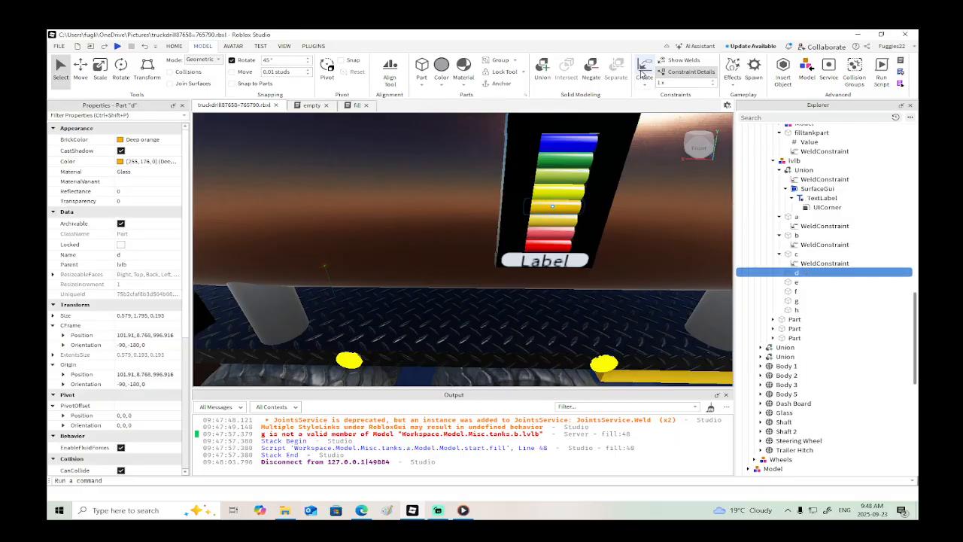
{"action": "left_click", "coordinate": [642, 73]}
{"action": "left_click", "coordinate": [530, 164]}
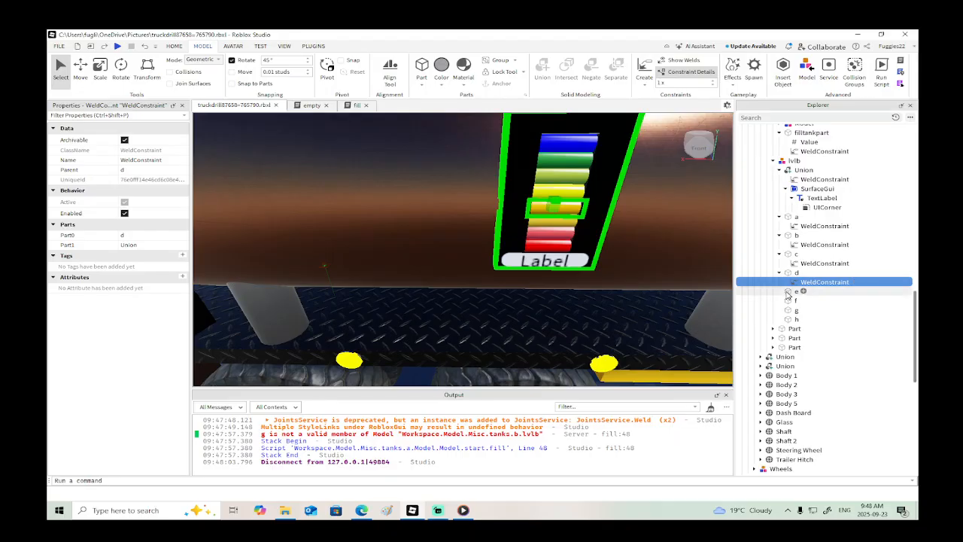
Step: Weld segments e to h of the lvlb gauge to its Union with WeldConstraints
{"action": "left_click", "coordinate": [790, 292]}
{"action": "left_click", "coordinate": [644, 72]}
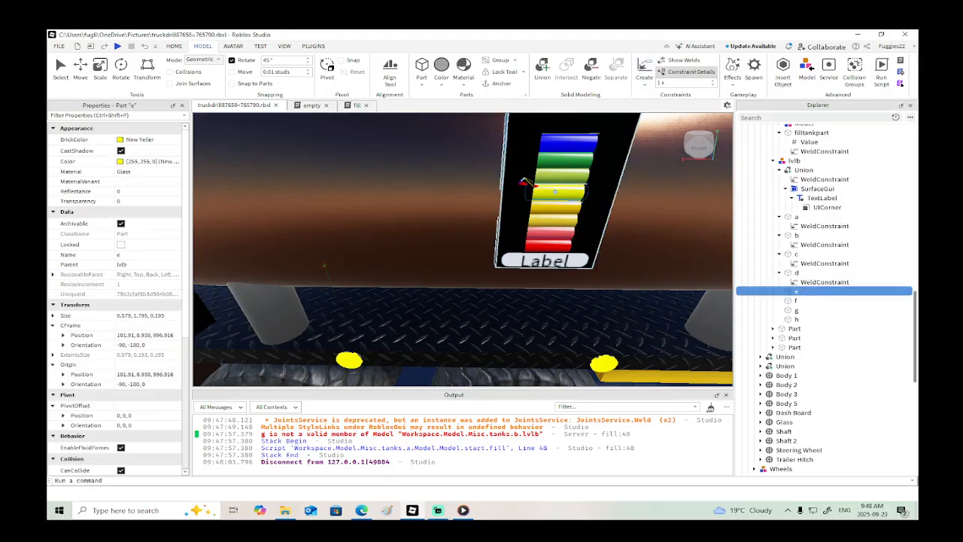
{"action": "left_click", "coordinate": [540, 182]}
{"action": "left_click", "coordinate": [796, 310]}
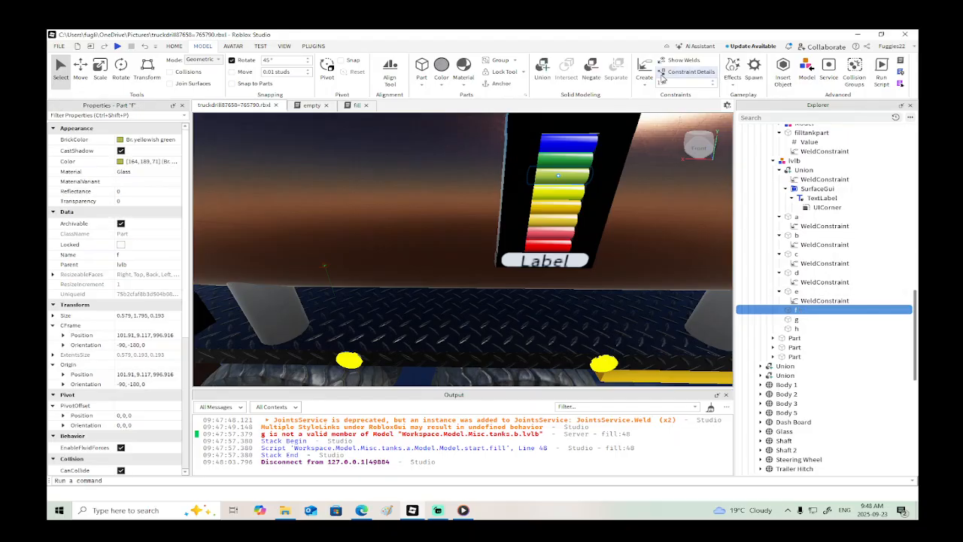
{"action": "left_click", "coordinate": [644, 72]}
{"action": "left_click", "coordinate": [553, 181]}
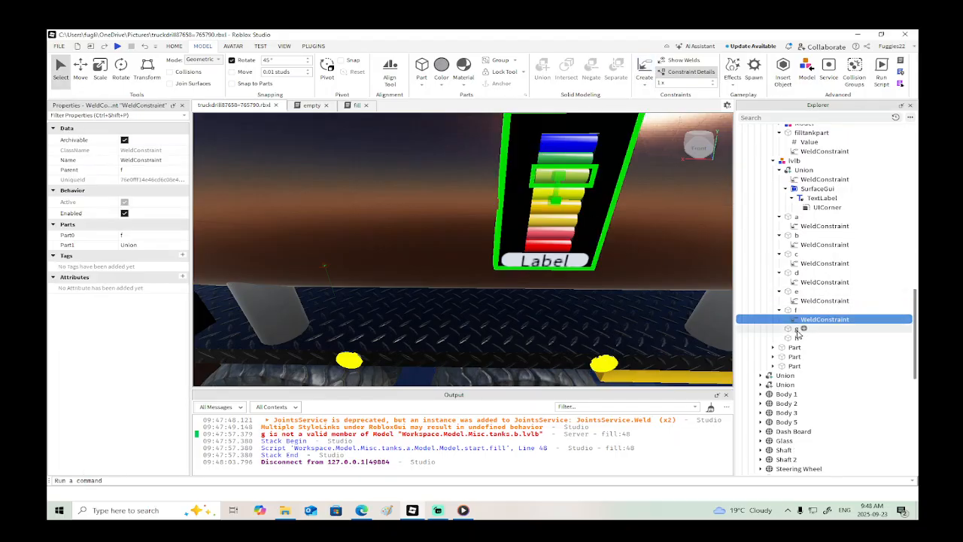
{"action": "left_click", "coordinate": [796, 329]}
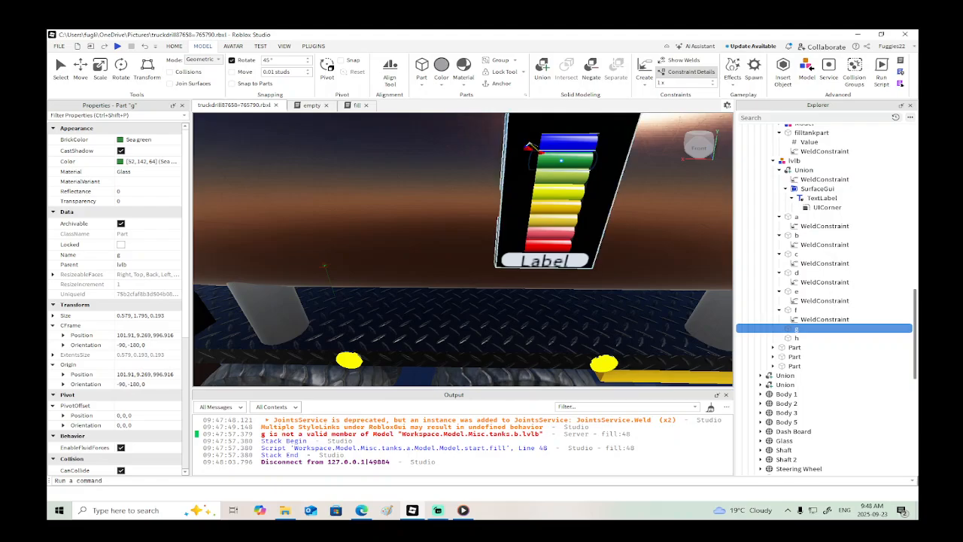
{"action": "left_click", "coordinate": [578, 124]}
{"action": "left_click", "coordinate": [796, 347]}
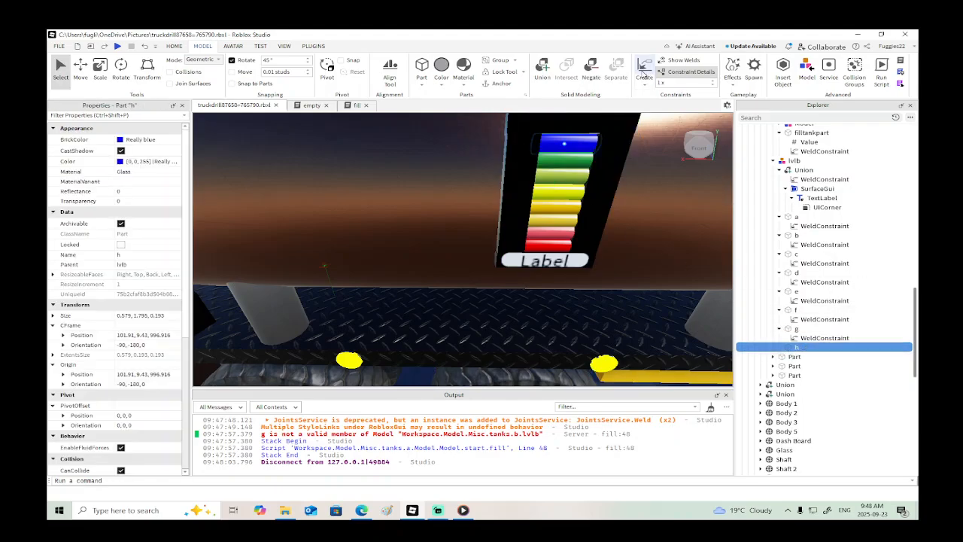
{"action": "left_click", "coordinate": [553, 143]}
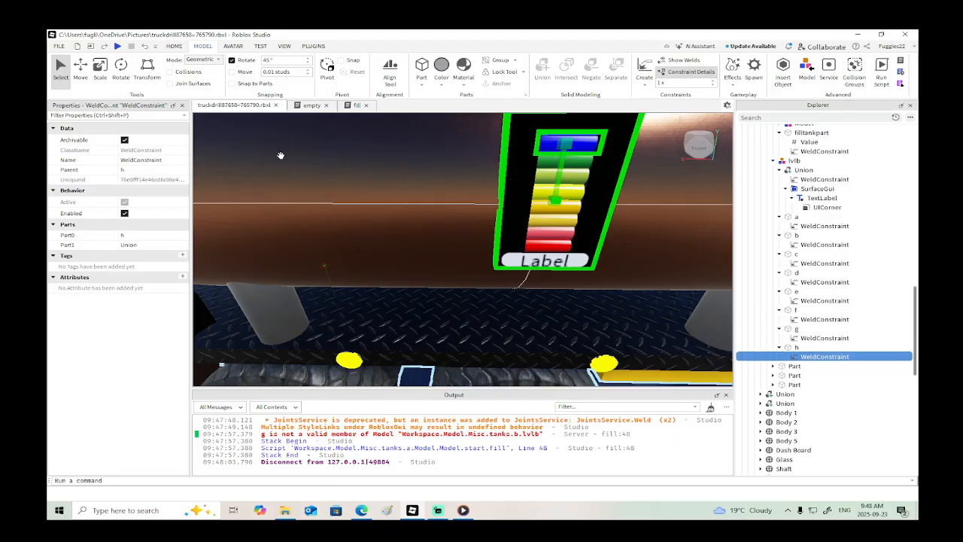
Step: Start a playtest, walk to the drill truck's rear and raise the drill mast with its green button
{"action": "left_click", "coordinate": [117, 46]}
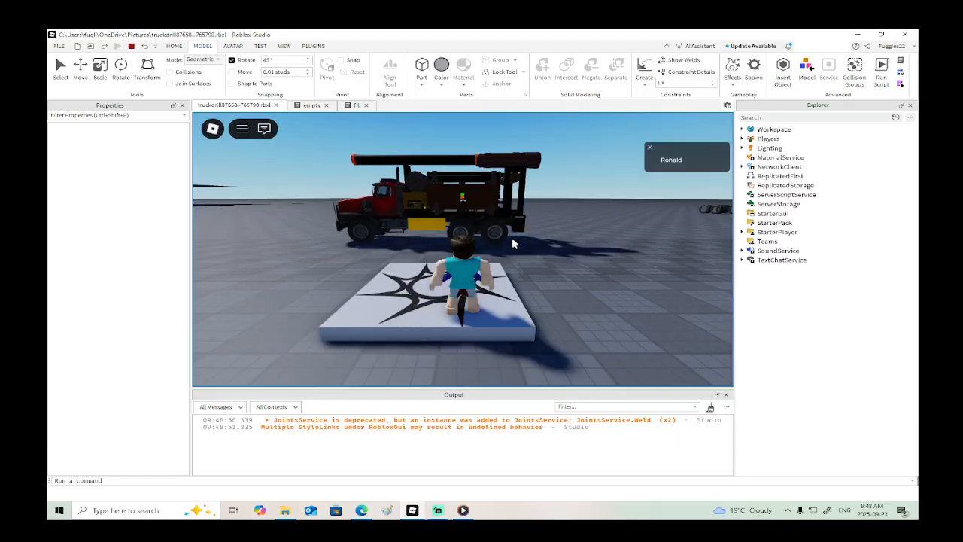
{"action": "key", "text": "w"}
{"action": "right_click_drag", "start_coordinate": [512, 239], "coordinate": [513, 239]}
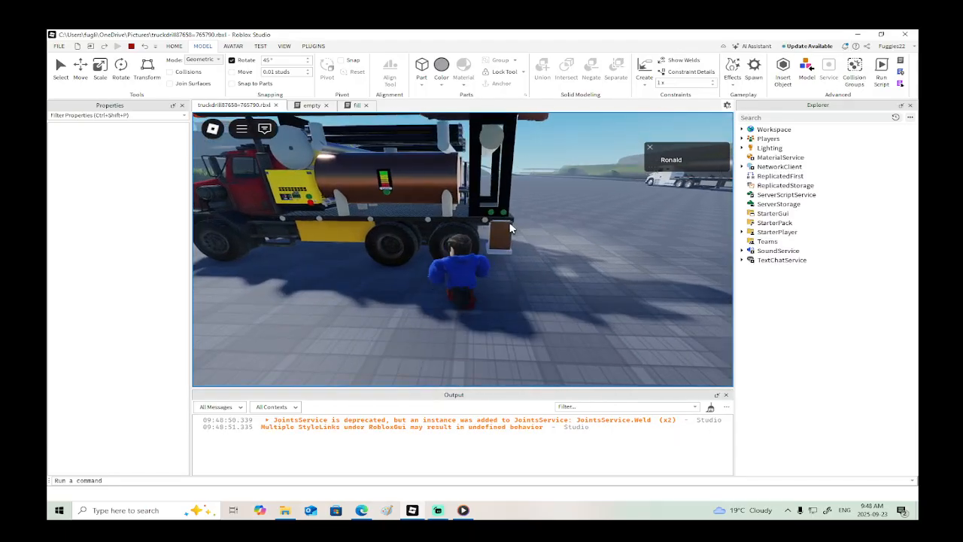
{"action": "left_click", "coordinate": [503, 215]}
{"action": "key", "text": "d"}
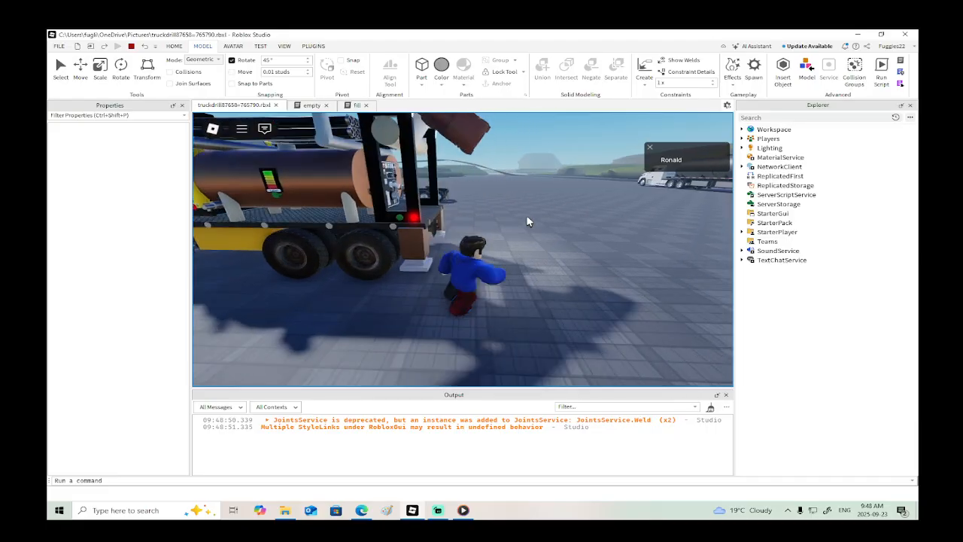
Step: Activate the start button below the first tank's gauge and walk around the truck to watch the lvlb gauge fill
{"action": "right_click_drag", "start_coordinate": [527, 218], "coordinate": [531, 196]}
{"action": "left_click", "coordinate": [511, 193]}
{"action": "key", "text": "s"}
{"action": "key", "text": "d"}
{"action": "key", "text": "w"}
{"action": "right_click_drag", "start_coordinate": [457, 178], "coordinate": [456, 178]}
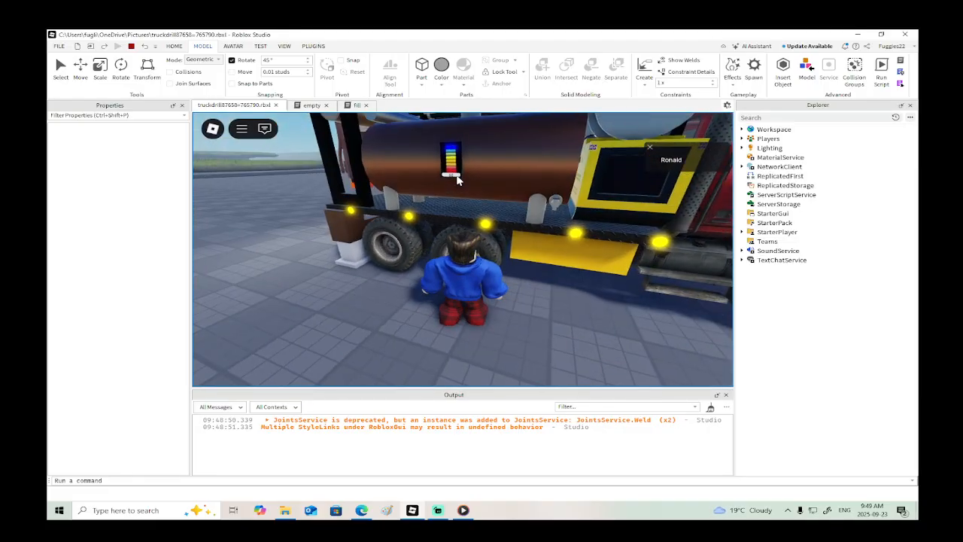
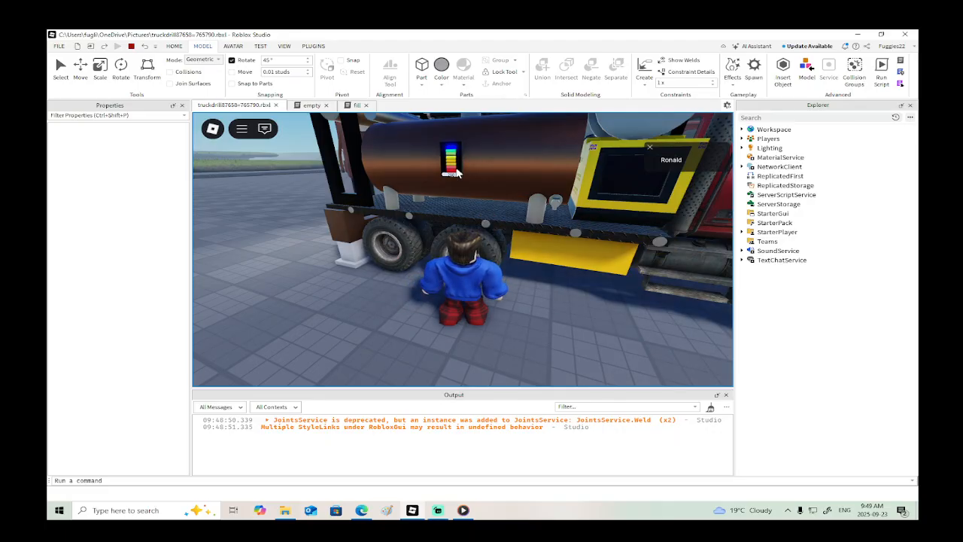
Step: Walk alongside the truck to check the lvlb gauge and stop the playtest
{"action": "key", "text": "a"}
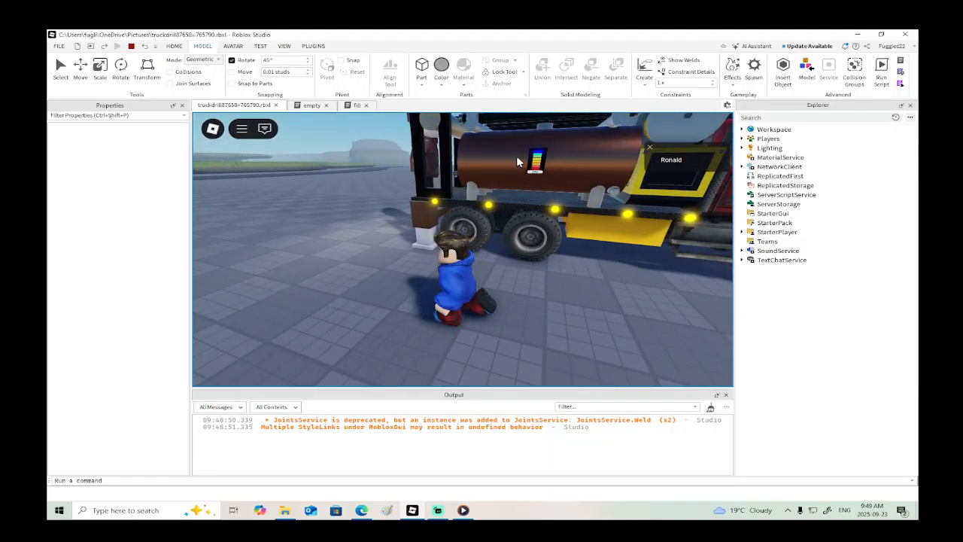
{"action": "key", "text": "a"}
{"action": "right_click_drag", "start_coordinate": [517, 161], "coordinate": [517, 162]}
{"action": "key", "text": "a"}
{"action": "key", "text": "d"}
{"action": "key", "text": "d"}
{"action": "key", "text": "d"}
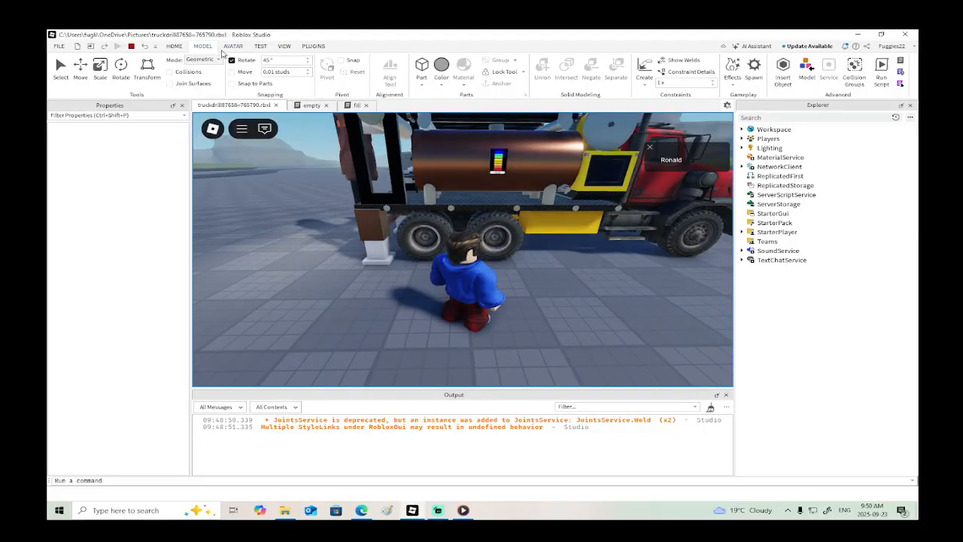
{"action": "left_click", "coordinate": [130, 47]}
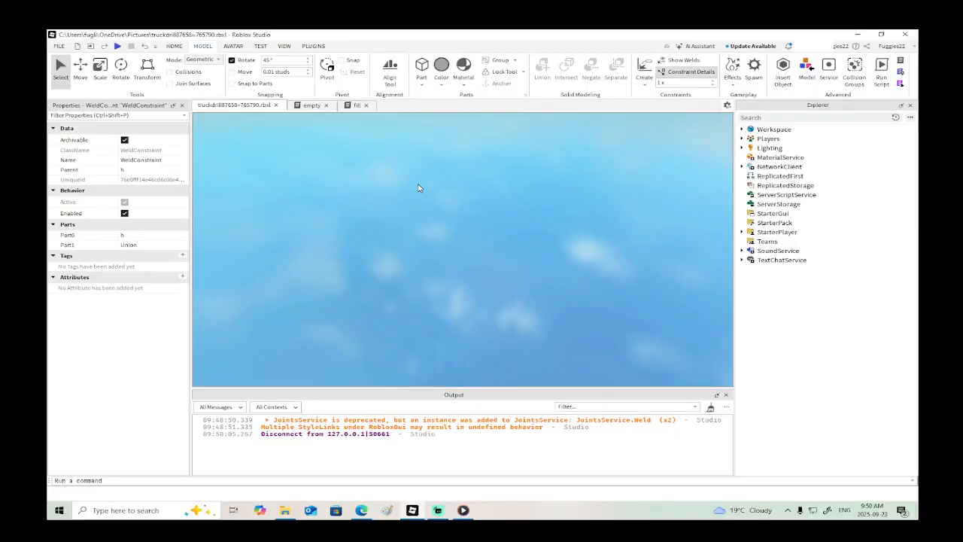
Step: Set the BrickColor of the lvlb gauge's two uppermost segments, h and g, to Lime green
{"action": "scroll", "coordinate": [481, 198], "scroll_direction": "down", "scroll_amount": 3}
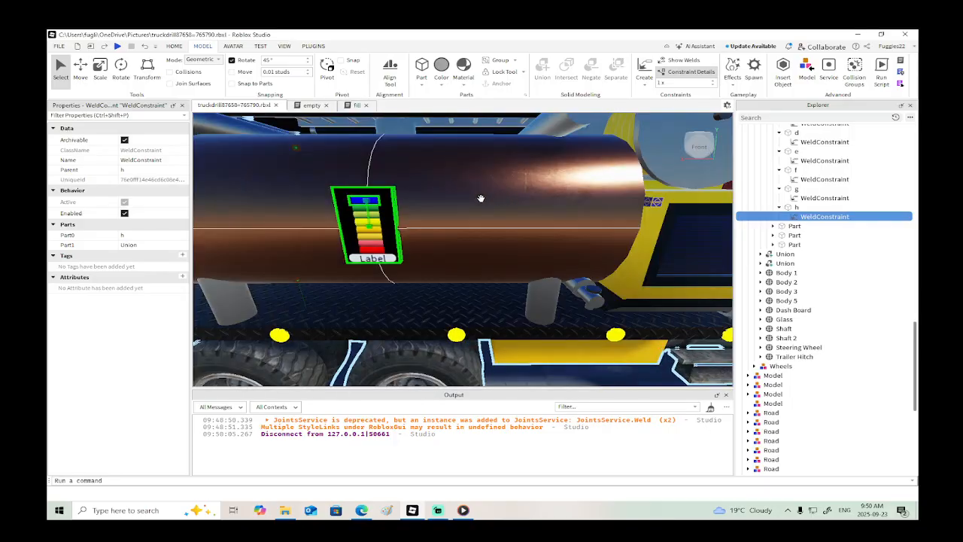
{"action": "right_click_drag", "start_coordinate": [482, 198], "coordinate": [480, 197]}
{"action": "key", "text": "d"}
{"action": "scroll", "coordinate": [480, 197], "scroll_direction": "up", "scroll_amount": 4}
{"action": "left_click", "coordinate": [479, 202]}
{"action": "scroll", "coordinate": [479, 202], "scroll_direction": "down", "scroll_amount": 3}
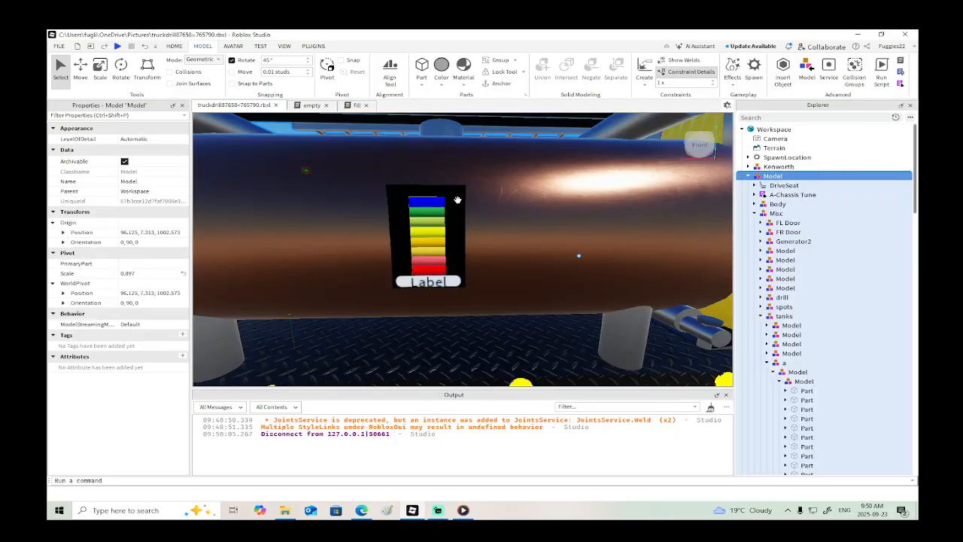
{"action": "left_click", "coordinate": [442, 201], "text": "alt"}
{"action": "left_click", "coordinate": [125, 141]}
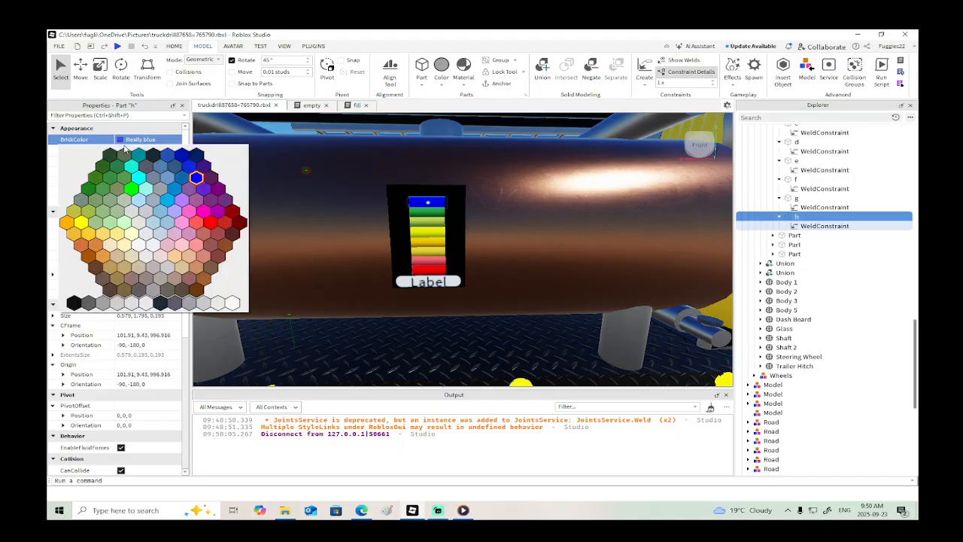
{"action": "left_click", "coordinate": [133, 191]}
{"action": "key", "text": "Up"}
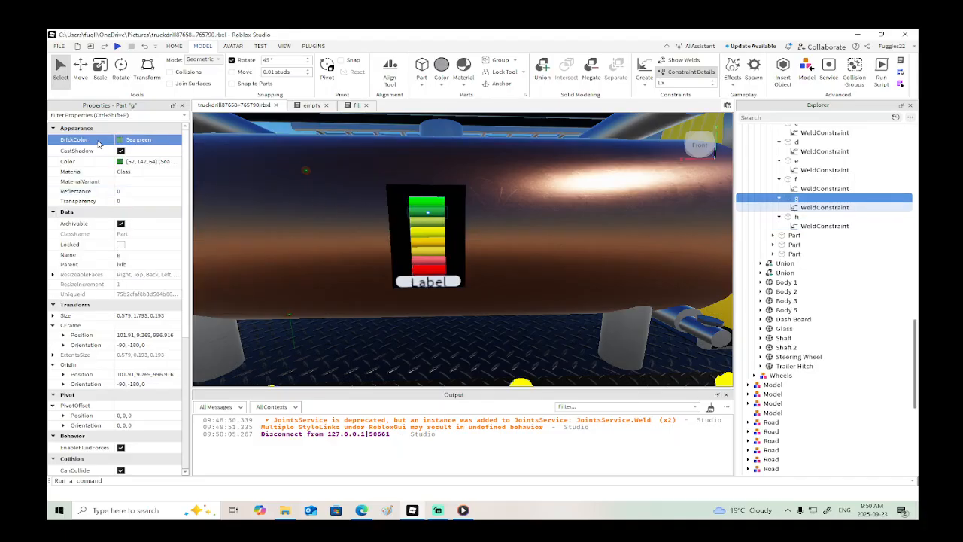
{"action": "left_click", "coordinate": [120, 141]}
{"action": "left_click", "coordinate": [132, 191]}
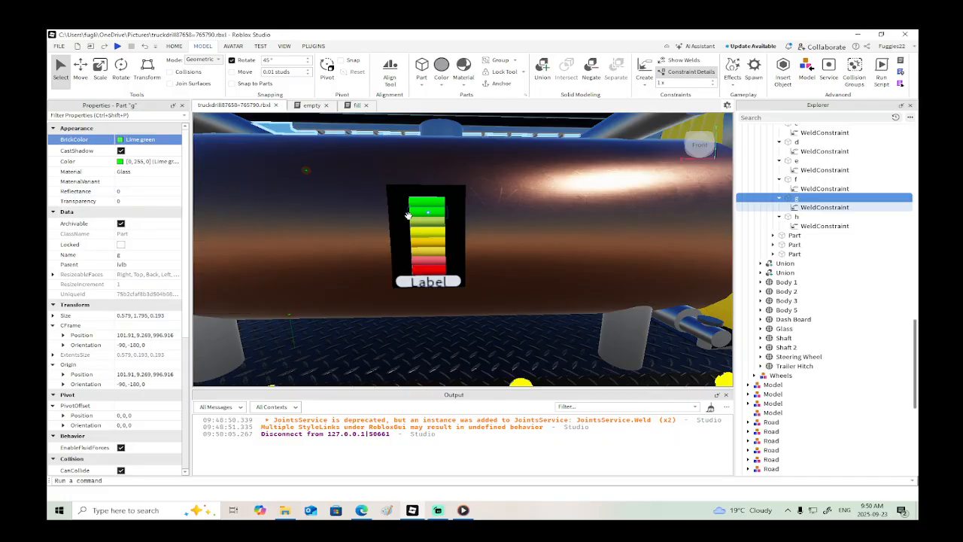
Step: Set the BrickColor of lvlb segment f to New Yeller and of segment d to Deep orange
{"action": "key", "text": "Up"}
{"action": "left_click", "coordinate": [120, 140]}
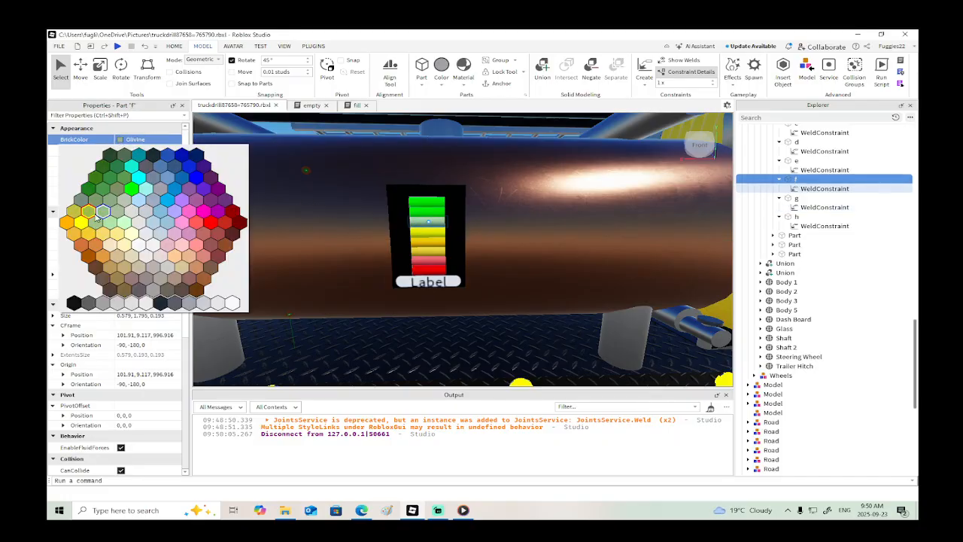
{"action": "left_click", "coordinate": [80, 222]}
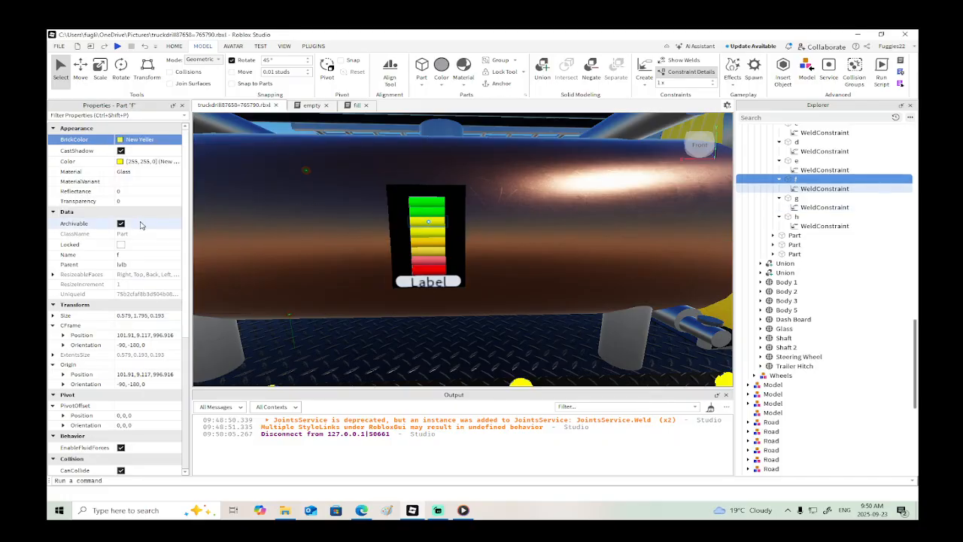
{"action": "left_click", "coordinate": [437, 249]}
{"action": "left_click", "coordinate": [120, 140]}
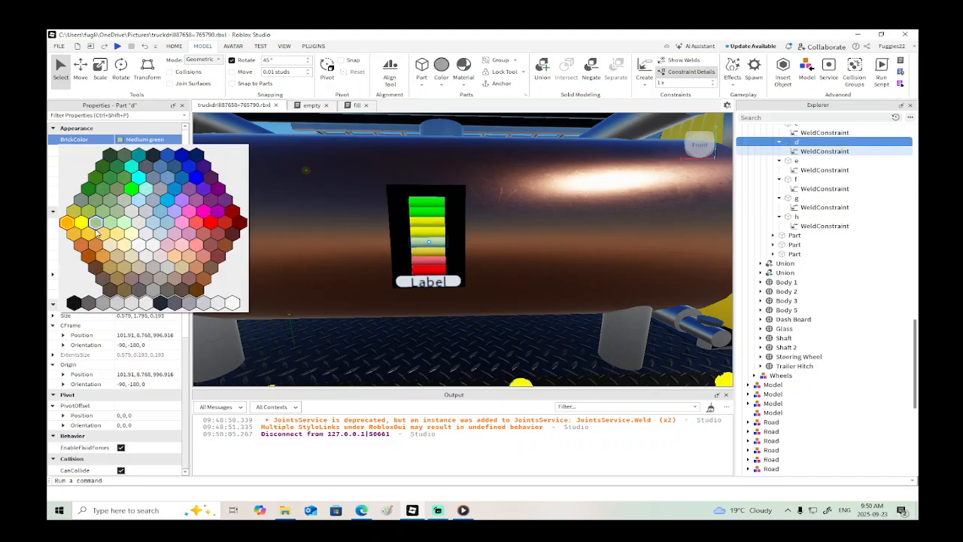
{"action": "left_click", "coordinate": [66, 223]}
Step: Set the BrickColor of lvlb segment c to Deep orange and of segment b to Really red
{"action": "key", "text": "Up"}
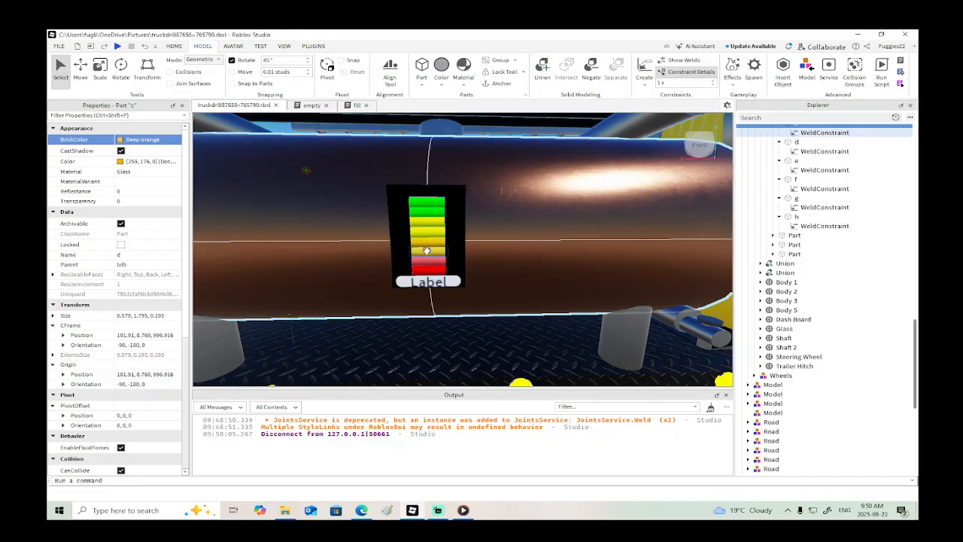
{"action": "left_click", "coordinate": [121, 140]}
{"action": "left_click", "coordinate": [74, 213]}
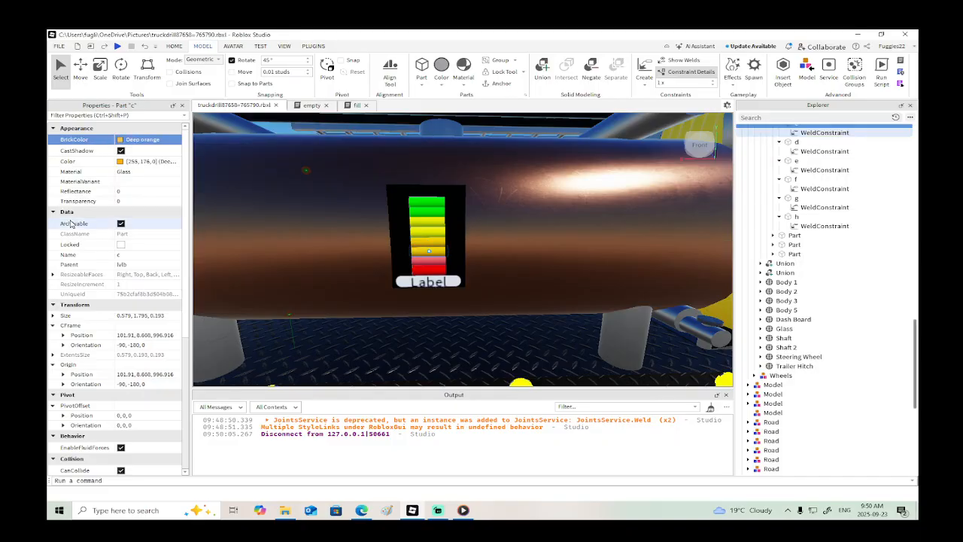
{"action": "key", "text": "Up"}
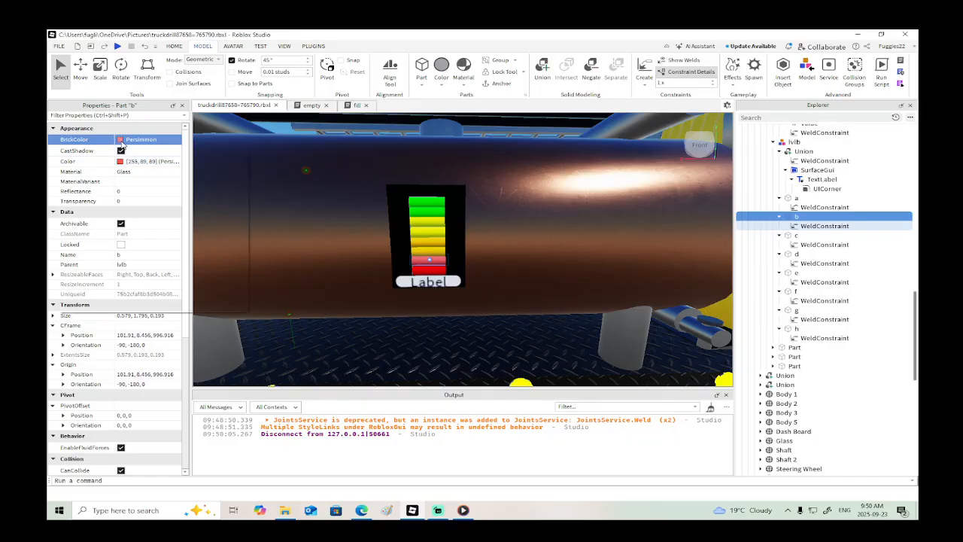
{"action": "left_click", "coordinate": [125, 140]}
{"action": "left_click", "coordinate": [212, 224]}
Step: Inspect the first tank's gauge on the truck's other side and the control panel at the truck's rear
{"action": "scroll", "coordinate": [369, 251], "scroll_direction": "down", "scroll_amount": 5}
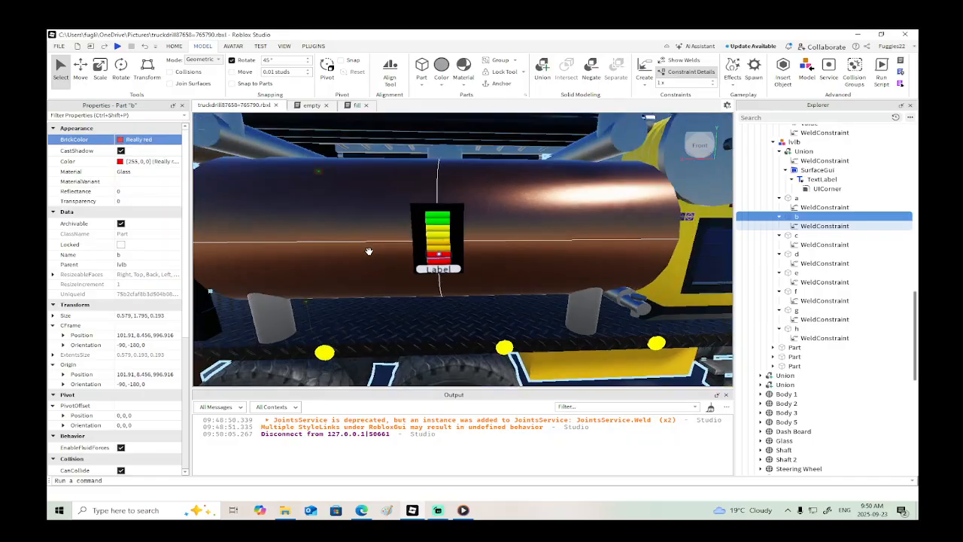
{"action": "right_click_drag", "start_coordinate": [369, 251], "coordinate": [370, 252]}
{"action": "key", "text": "f"}
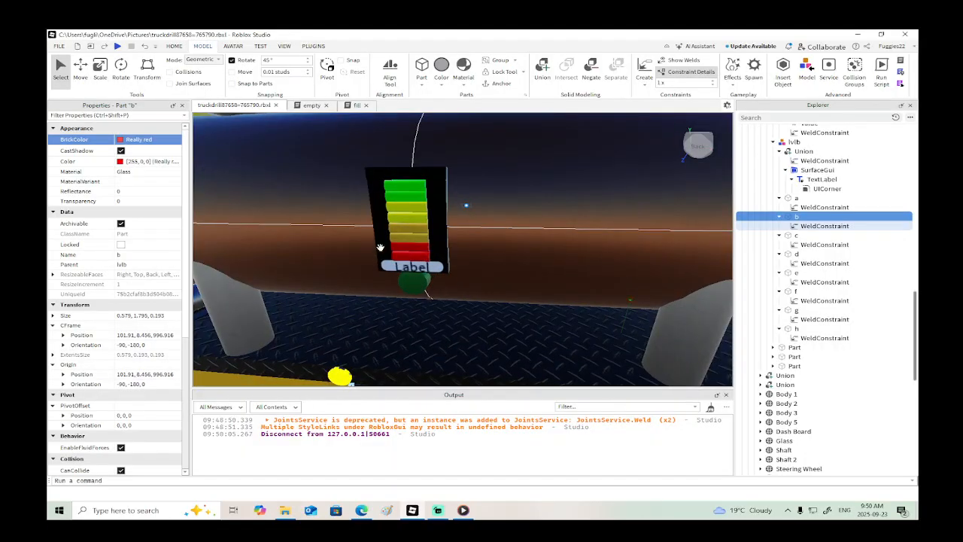
{"action": "scroll", "coordinate": [474, 235], "scroll_direction": "down", "scroll_amount": 5}
{"action": "right_click_drag", "start_coordinate": [474, 235], "coordinate": [474, 235]}
{"action": "scroll", "coordinate": [474, 235], "scroll_direction": "up", "scroll_amount": 3}
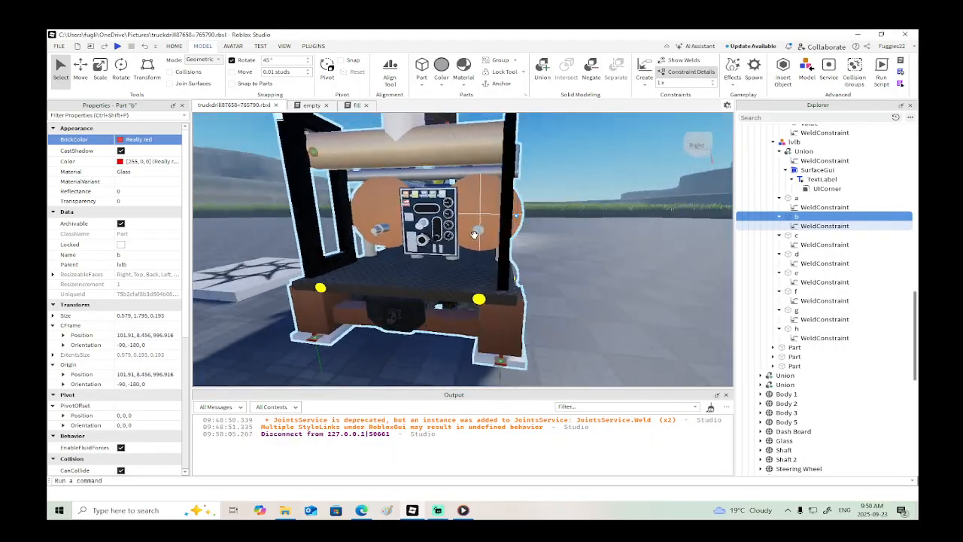
Step: Set the BrickColor of segment d on the first tank's lvla gauge to Deep orange
{"action": "scroll", "coordinate": [474, 235], "scroll_direction": "up", "scroll_amount": 5}
{"action": "scroll", "coordinate": [474, 235], "scroll_direction": "down", "scroll_amount": 4}
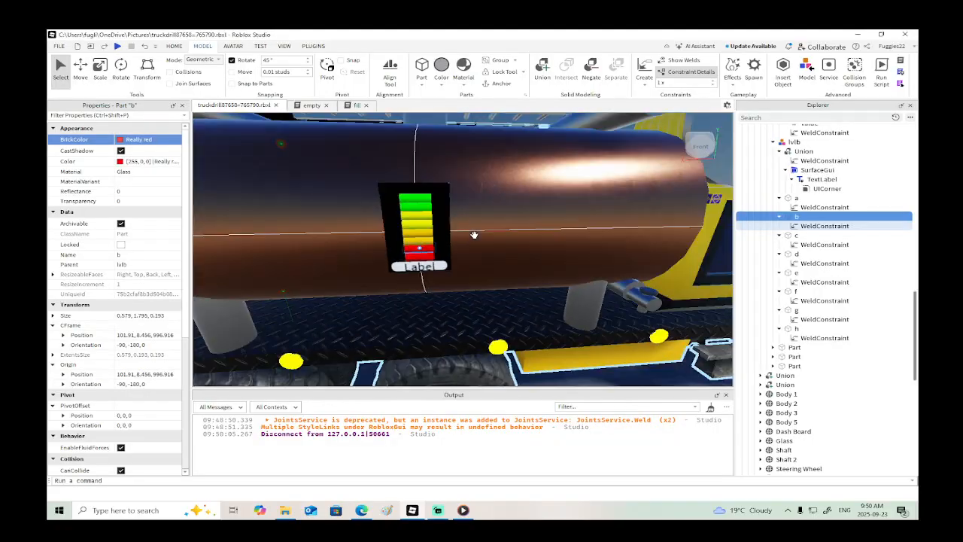
{"action": "right_click_drag", "start_coordinate": [474, 235], "coordinate": [474, 235]}
{"action": "scroll", "coordinate": [474, 234], "scroll_direction": "down", "scroll_amount": 3}
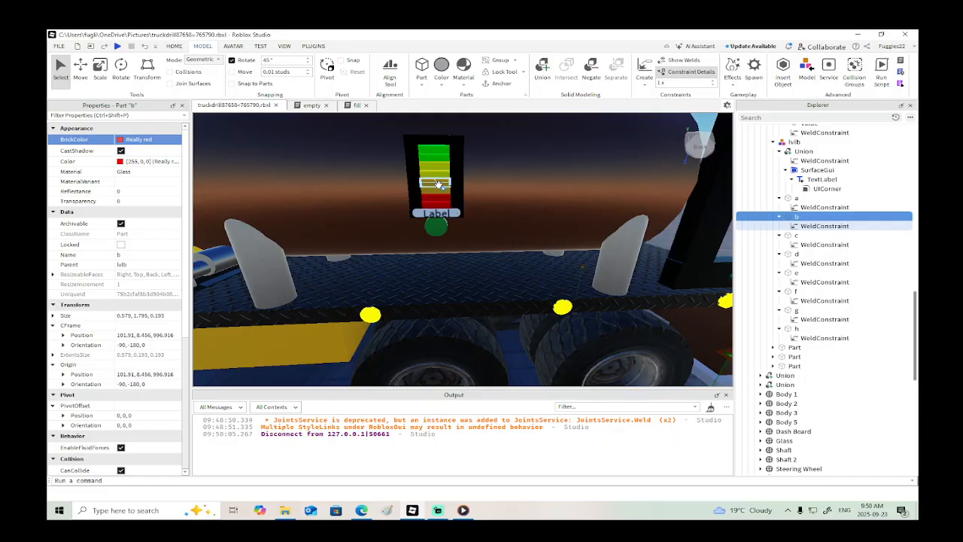
{"action": "left_click", "coordinate": [437, 183]}
{"action": "left_click", "coordinate": [120, 141]}
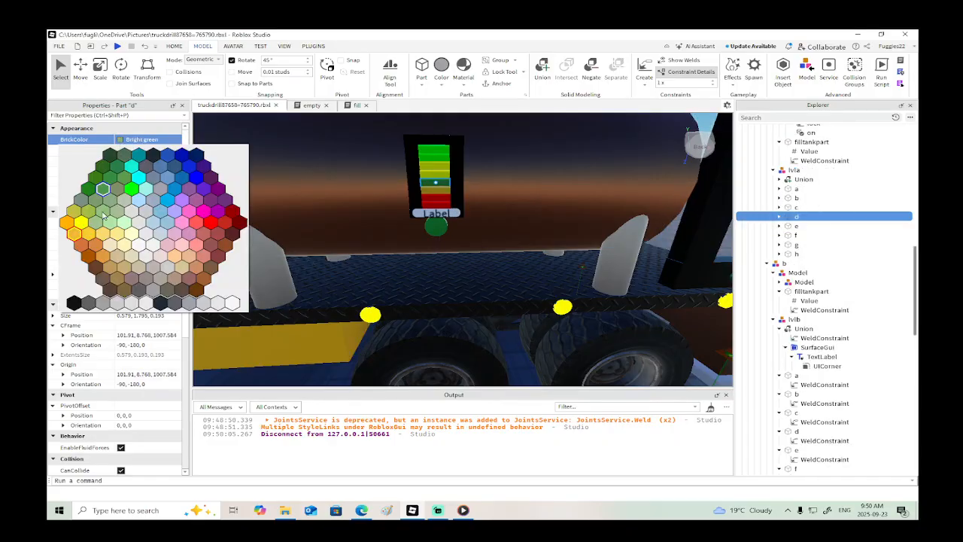
{"action": "left_click", "coordinate": [67, 223]}
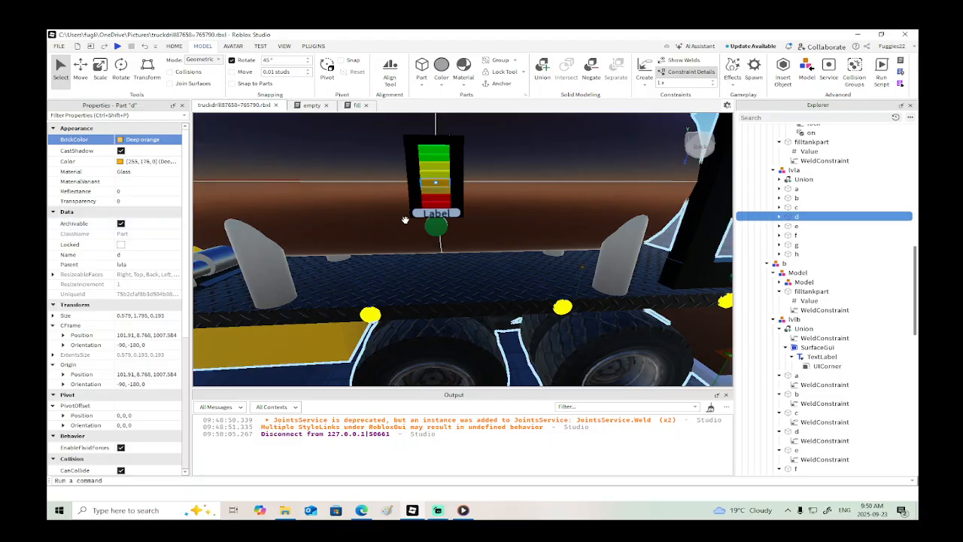
Step: Set the Color of lvla segments c and d to orange, RGB 255, 85, 0 (#ff5500)
{"action": "left_click", "coordinate": [424, 191]}
{"action": "left_click", "coordinate": [121, 161]}
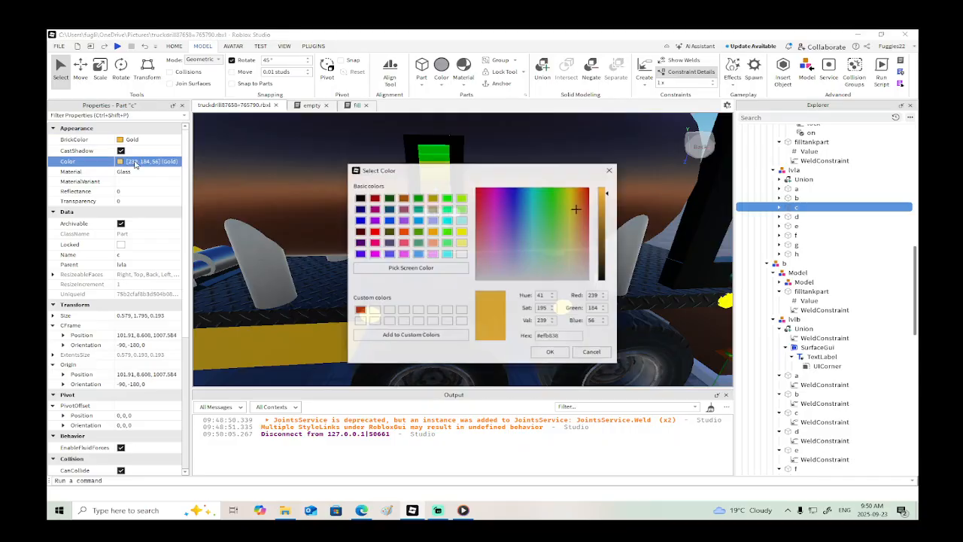
{"action": "left_click", "coordinate": [404, 233]}
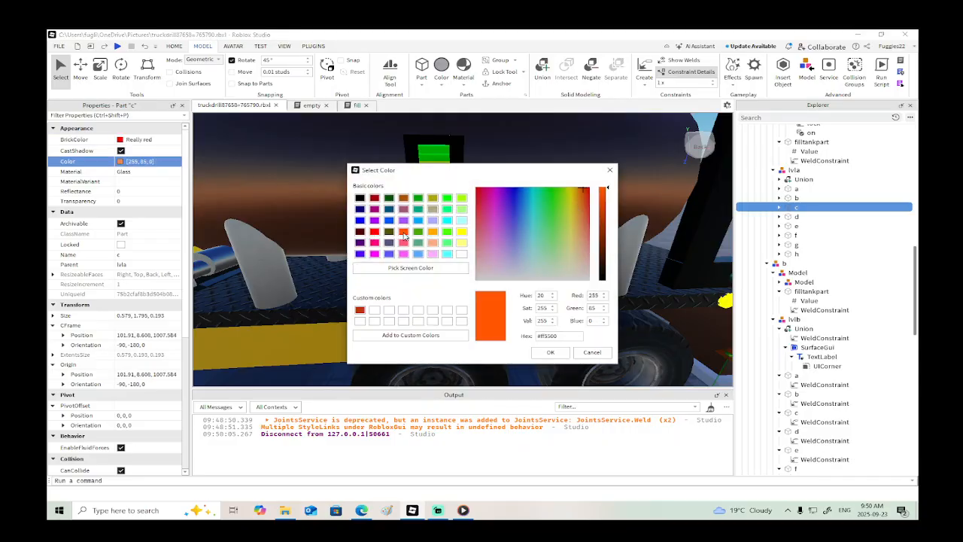
{"action": "left_click", "coordinate": [549, 352]}
{"action": "left_click", "coordinate": [437, 183]}
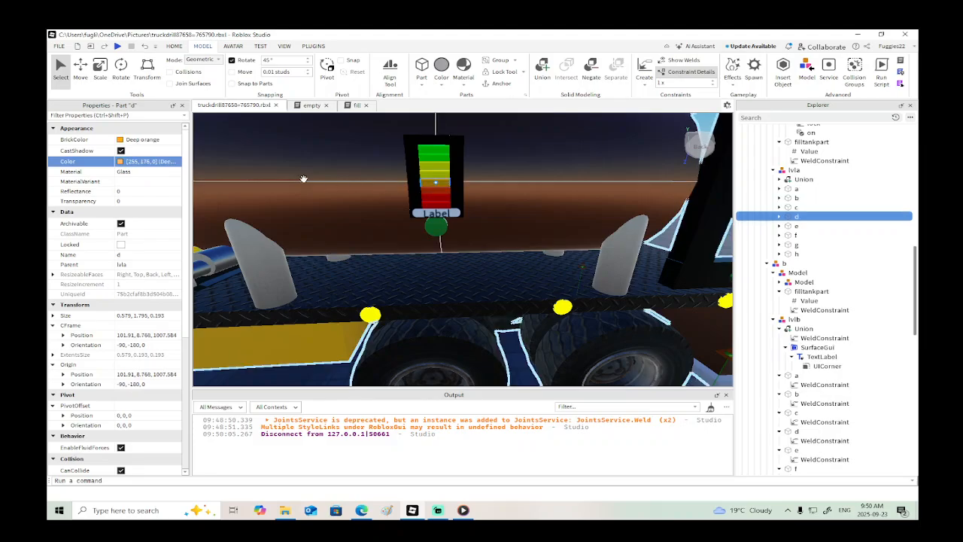
{"action": "left_click", "coordinate": [121, 161]}
{"action": "left_click", "coordinate": [404, 233]}
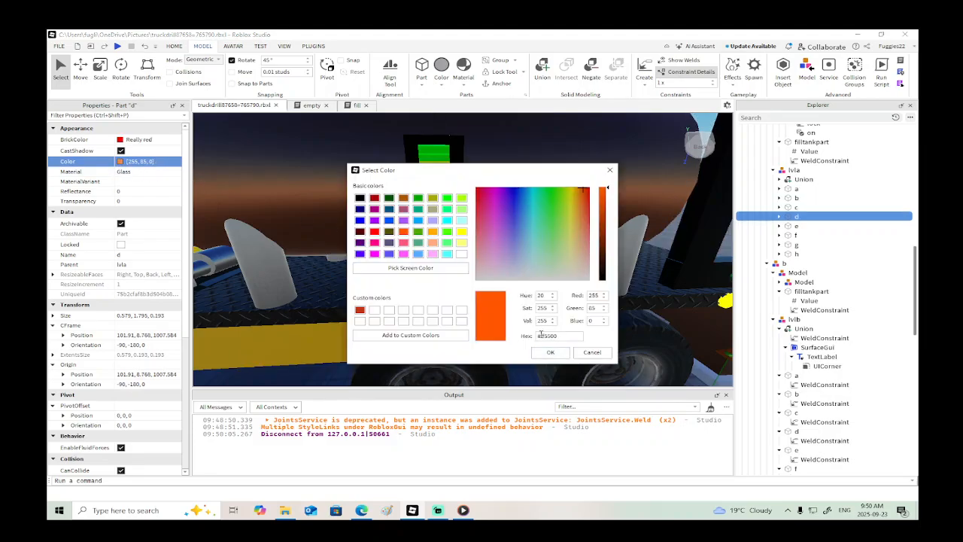
{"action": "left_click", "coordinate": [547, 353]}
Step: Set the Color of lvlb segments c and d to the same orange, RGB 255, 85, 0 (#ff5500)
{"action": "right_click_drag", "start_coordinate": [550, 298], "coordinate": [549, 297]}
{"action": "key", "text": "w"}
{"action": "key", "text": "s"}
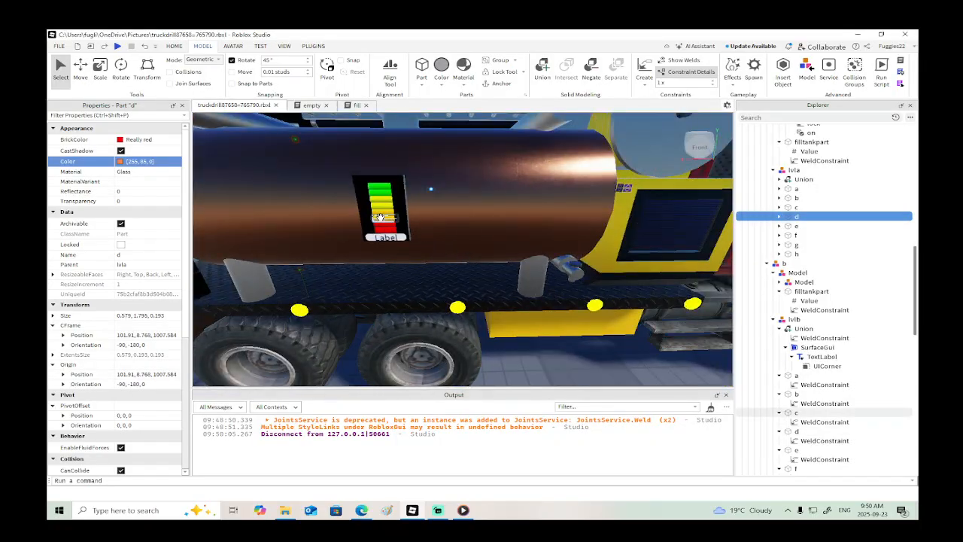
{"action": "left_click", "coordinate": [382, 218]}
{"action": "left_click", "coordinate": [121, 162]}
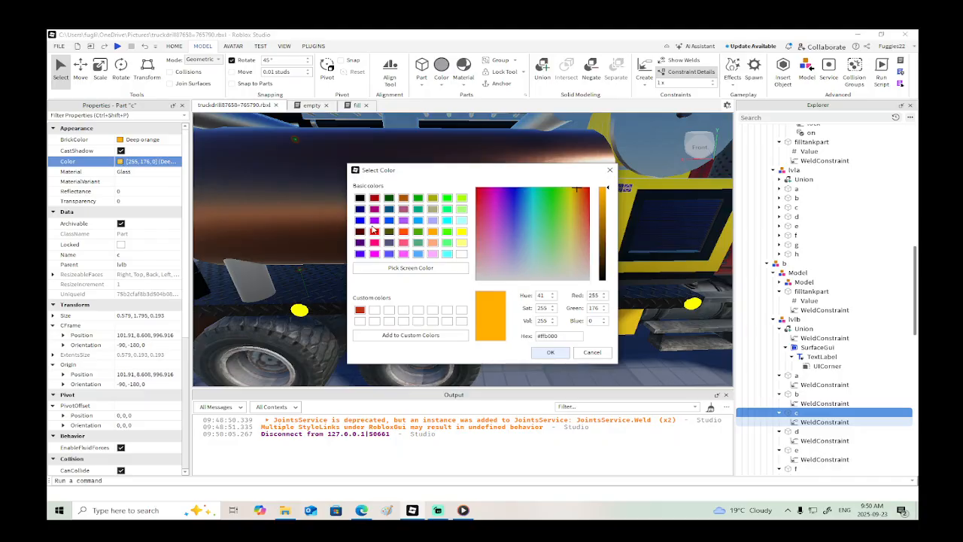
{"action": "left_click", "coordinate": [404, 231]}
{"action": "left_click", "coordinate": [550, 352]}
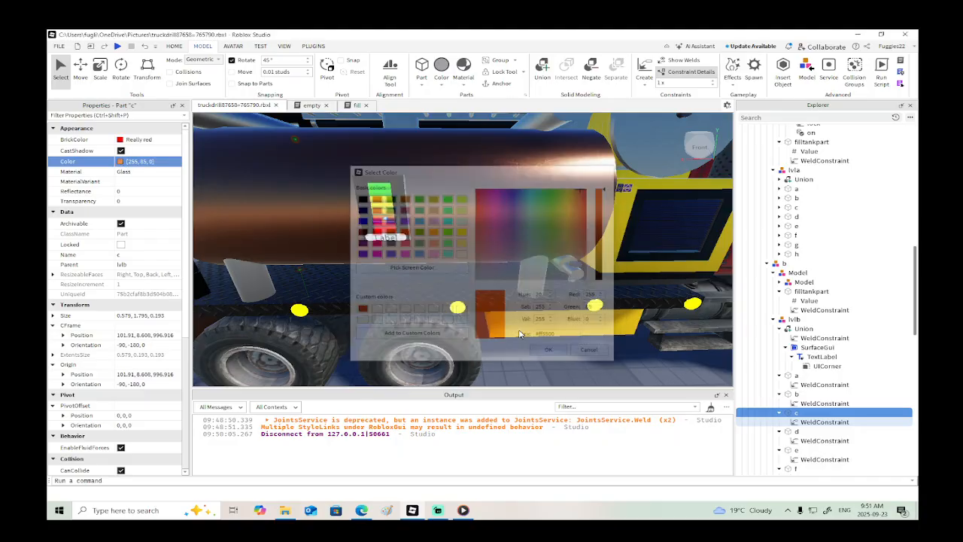
{"action": "left_click", "coordinate": [384, 213]}
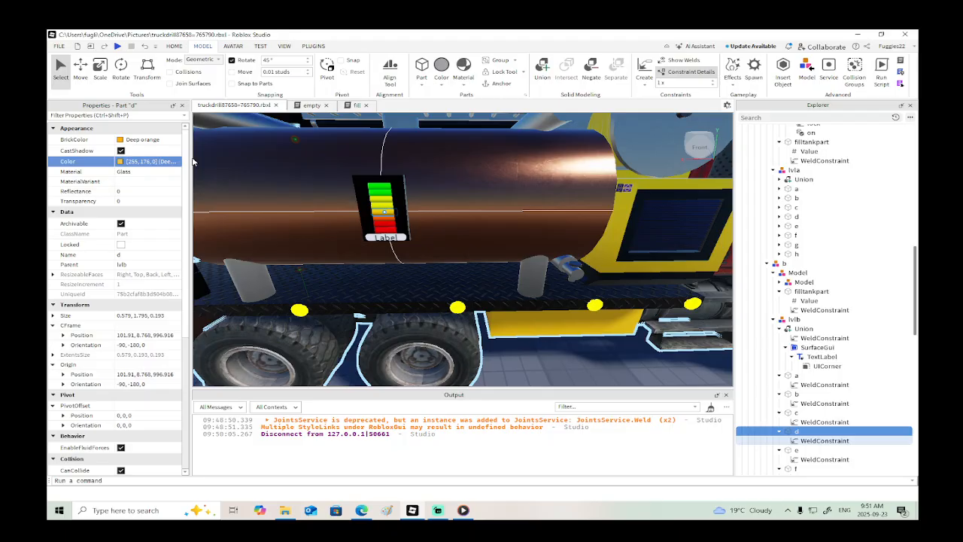
{"action": "left_click", "coordinate": [120, 162]}
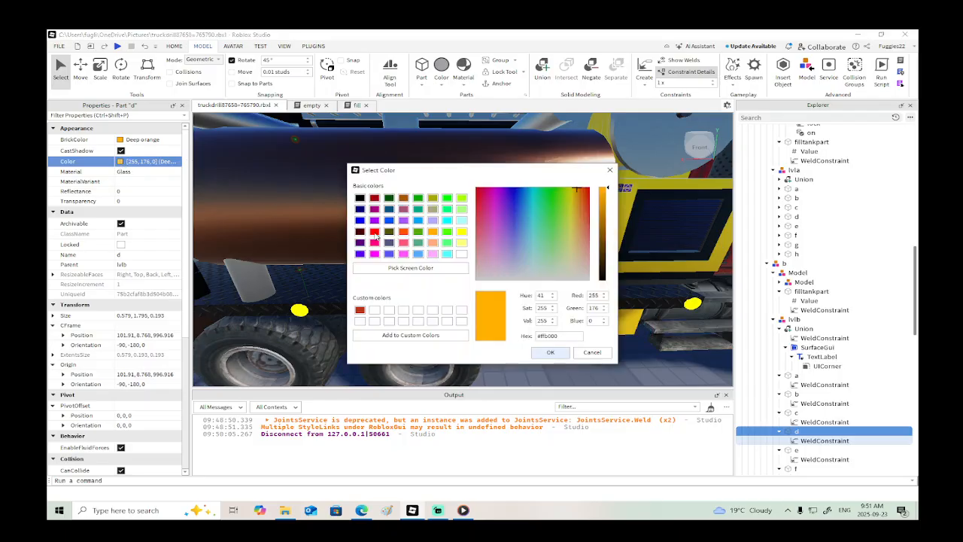
{"action": "left_click", "coordinate": [405, 233]}
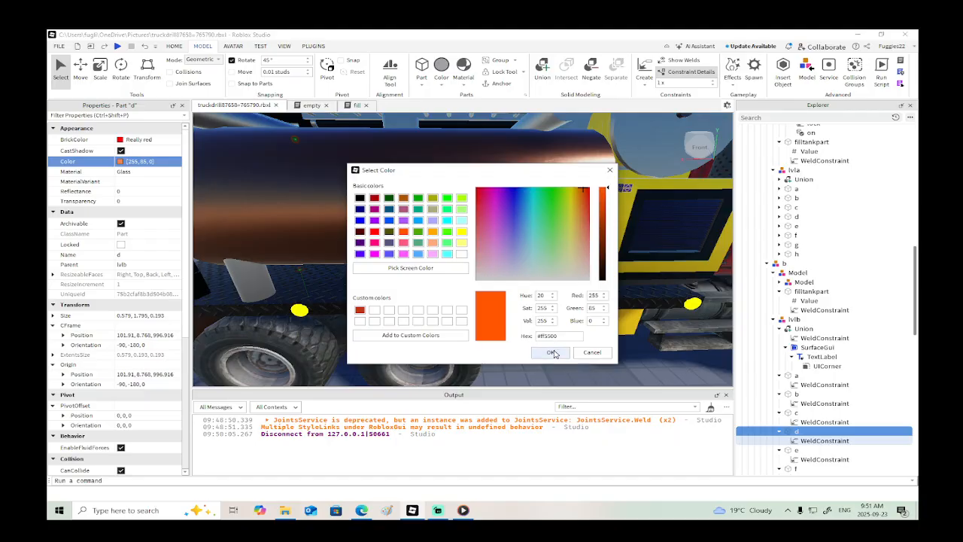
{"action": "left_click", "coordinate": [552, 352]}
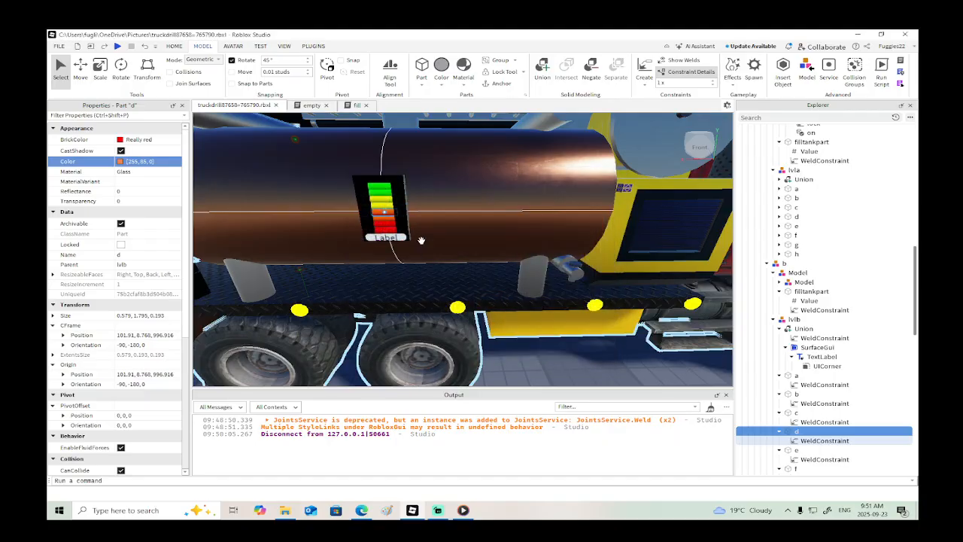
Step: Collapse the lvlb segments in the hierarchy and rotate all eight, a to h, together by 180° so their vertical order is reversed
{"action": "left_click", "coordinate": [780, 375]}
{"action": "left_click", "coordinate": [780, 384]}
{"action": "left_click", "coordinate": [780, 394]}
{"action": "left_click", "coordinate": [780, 404]}
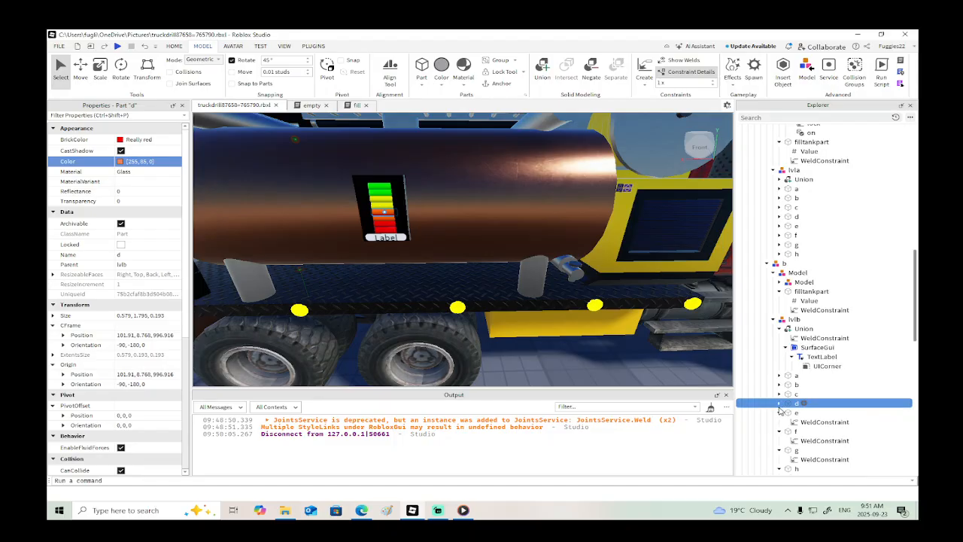
{"action": "left_click", "coordinate": [779, 412]}
{"action": "left_click", "coordinate": [780, 421]}
{"action": "left_click", "coordinate": [780, 431]}
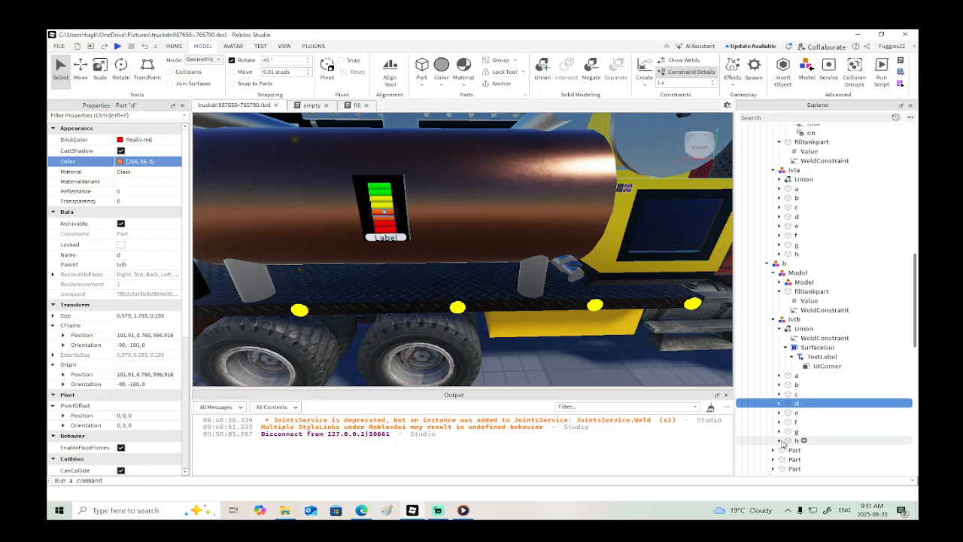
{"action": "left_click", "coordinate": [787, 440]}
{"action": "left_click", "coordinate": [796, 374], "text": "shift"}
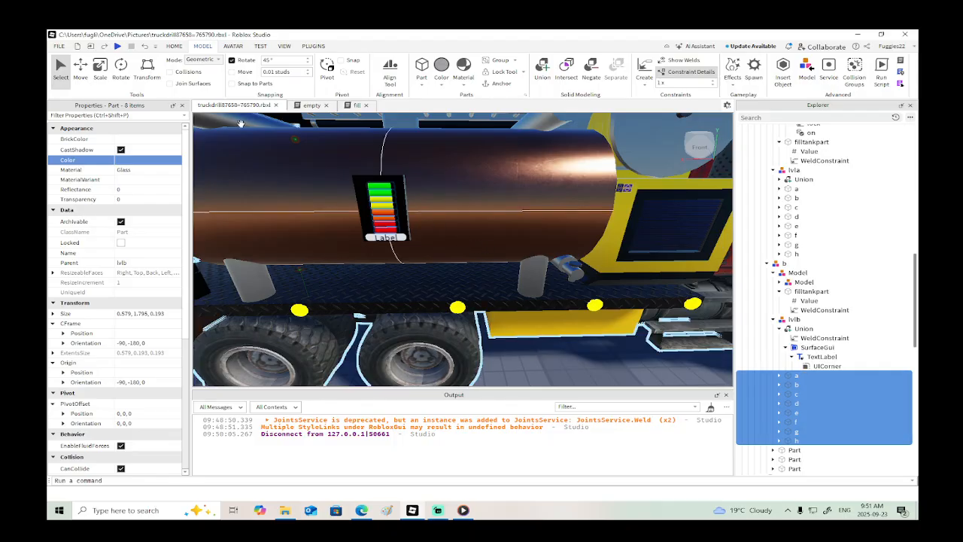
{"action": "key", "text": "ctrl+4"}
{"action": "left_click_drag", "start_coordinate": [398, 169], "coordinate": [384, 253]}
{"action": "key", "text": "a"}
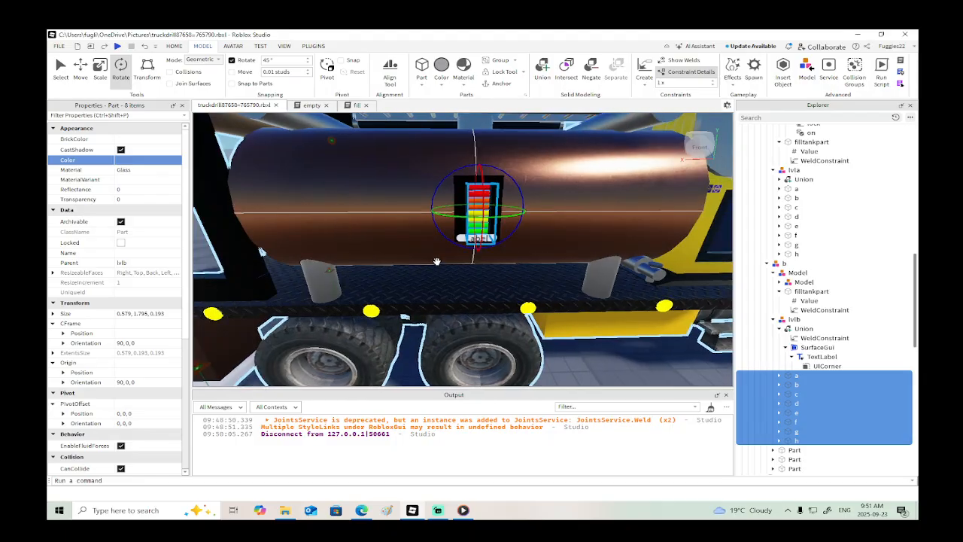
Step: Start a playtest, walk to the truck's rear and activate the rearmost of the two green buttons on the rear post
{"action": "right_click_drag", "start_coordinate": [436, 262], "coordinate": [437, 262]}
{"action": "key", "text": "w"}
{"action": "scroll", "coordinate": [436, 262], "scroll_direction": "down", "scroll_amount": 5}
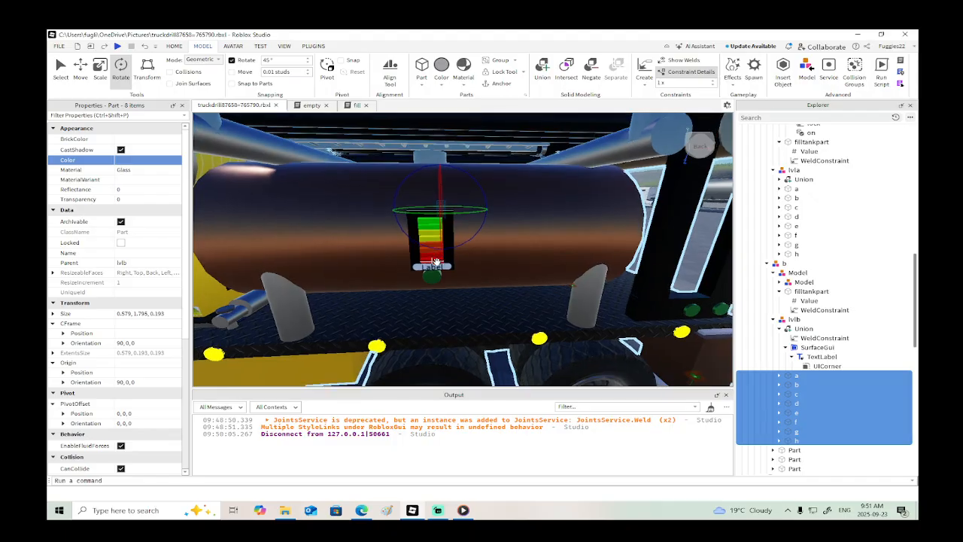
{"action": "left_click", "coordinate": [118, 46]}
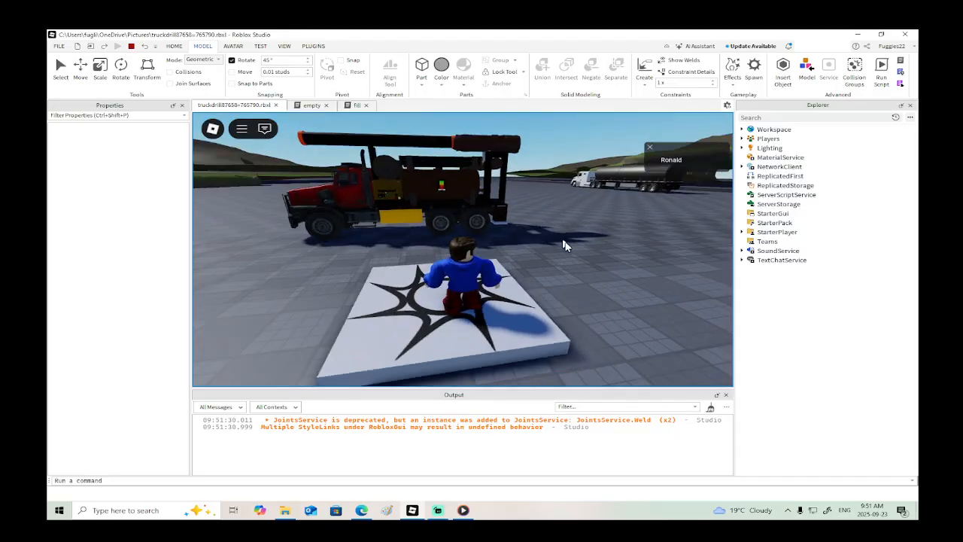
{"action": "key", "text": "w"}
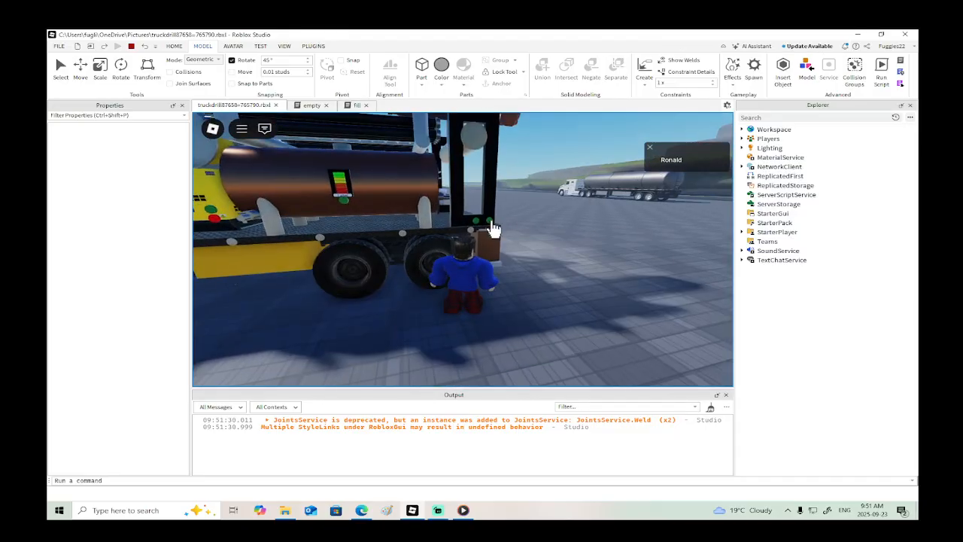
{"action": "left_click", "coordinate": [490, 222]}
{"action": "right_click_drag", "start_coordinate": [522, 224], "coordinate": [492, 219]}
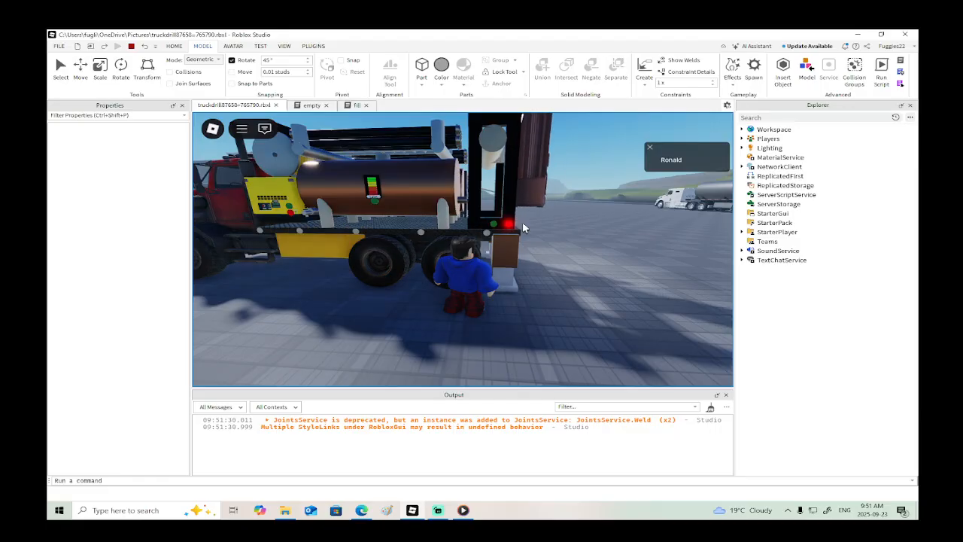
Step: Check the level gauges on both sides of the truck while the tanks run, and stop the playtest
{"action": "key", "text": "a"}
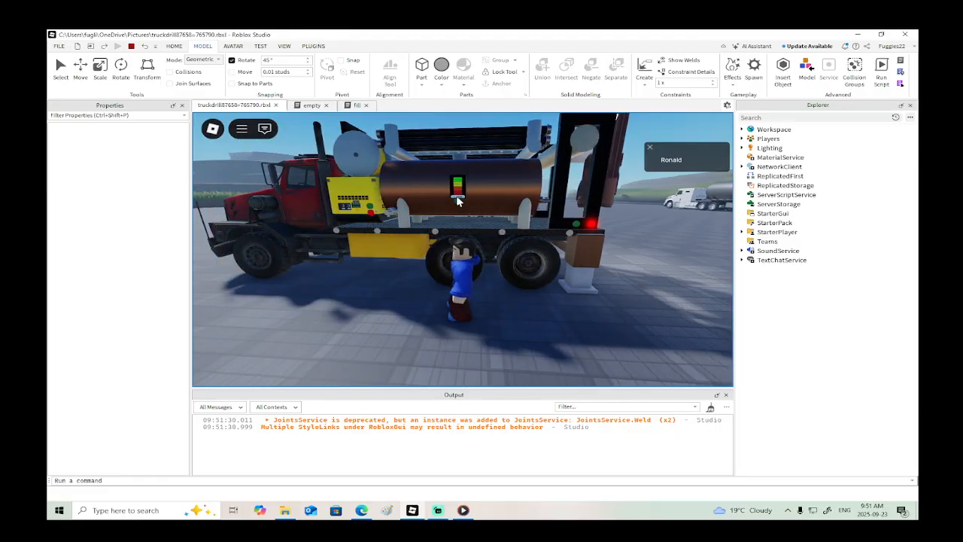
{"action": "right_click_drag", "start_coordinate": [489, 209], "coordinate": [488, 209]}
{"action": "key", "text": "d"}
{"action": "key", "text": "d"}
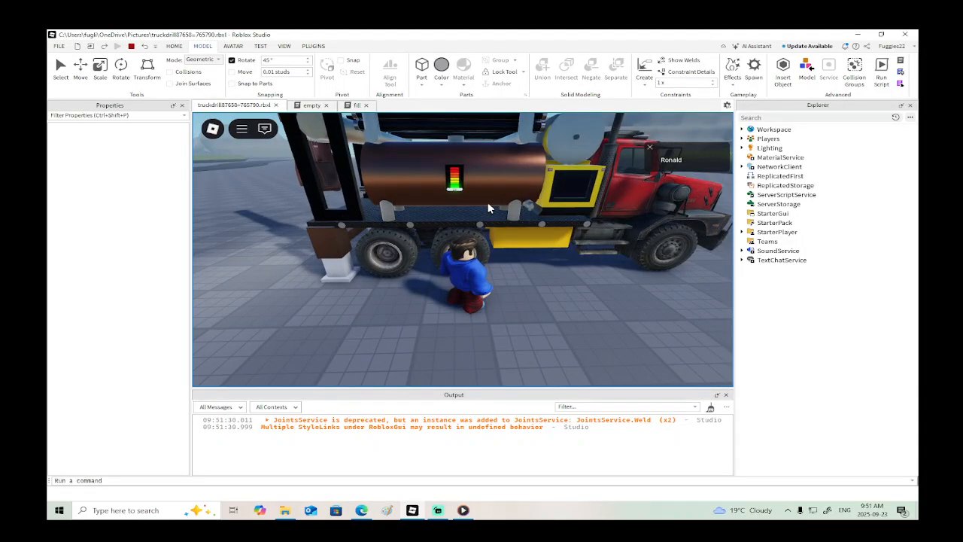
{"action": "scroll", "coordinate": [468, 185], "scroll_direction": "up", "scroll_amount": 1}
{"action": "right_click_drag", "start_coordinate": [467, 170], "coordinate": [467, 170]}
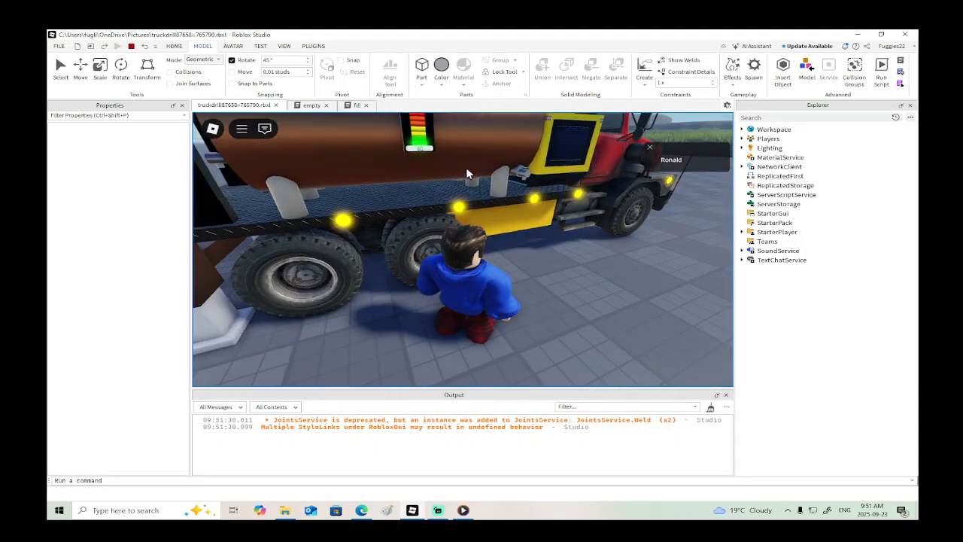
{"action": "scroll", "coordinate": [467, 170], "scroll_direction": "down", "scroll_amount": 1}
{"action": "scroll", "coordinate": [467, 170], "scroll_direction": "down", "scroll_amount": 1}
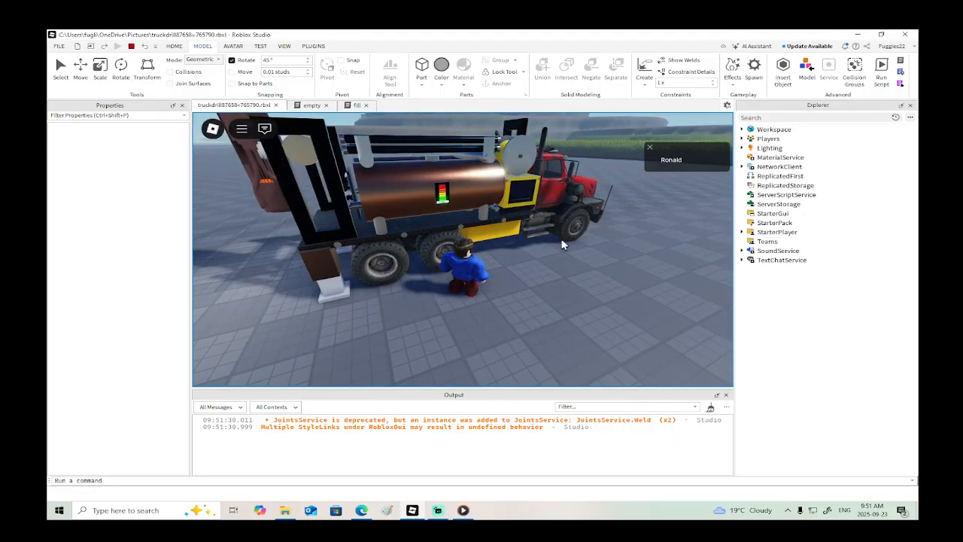
{"action": "right_click_drag", "start_coordinate": [563, 246], "coordinate": [563, 246]}
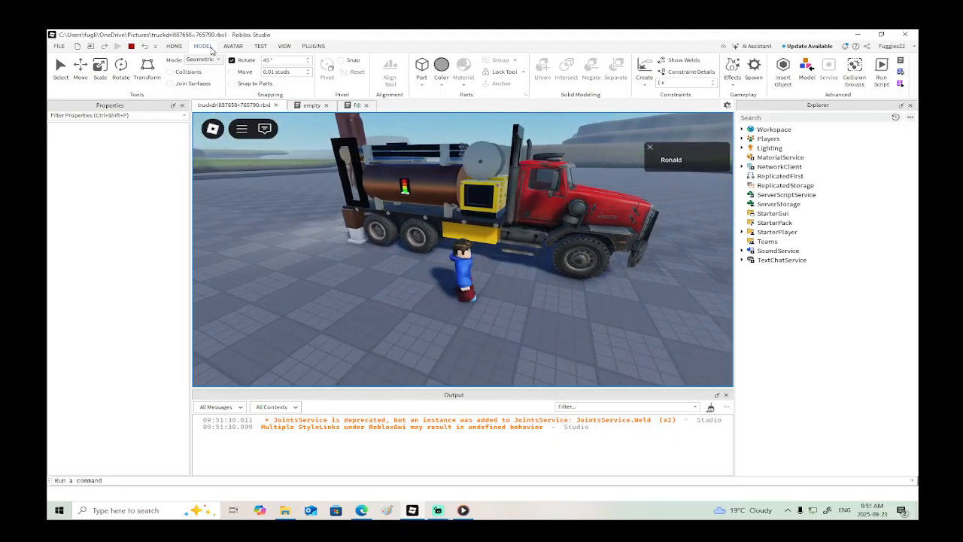
{"action": "left_click", "coordinate": [131, 46]}
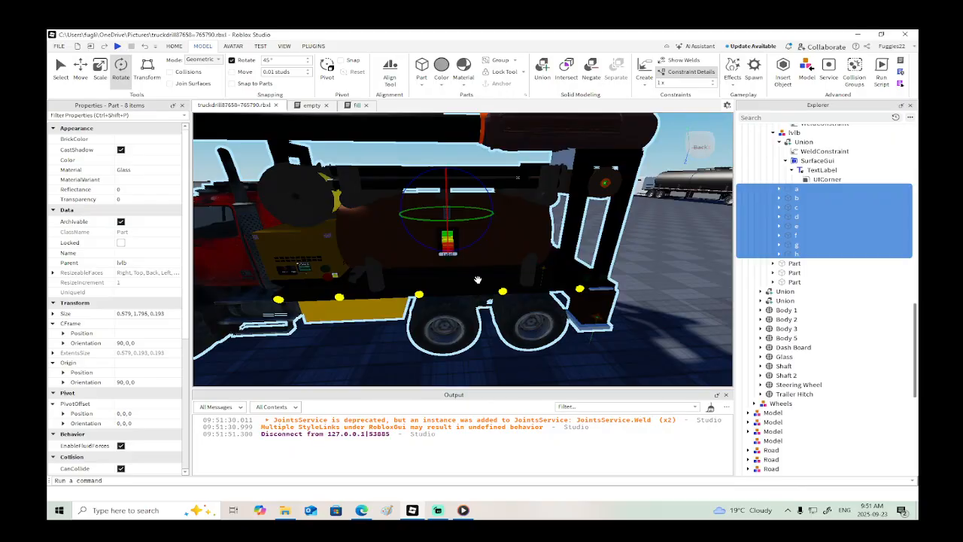
Step: Open the Toolbox and search the Creator Store models for "truck beacon"
{"action": "right_click_drag", "start_coordinate": [460, 264], "coordinate": [458, 263]}
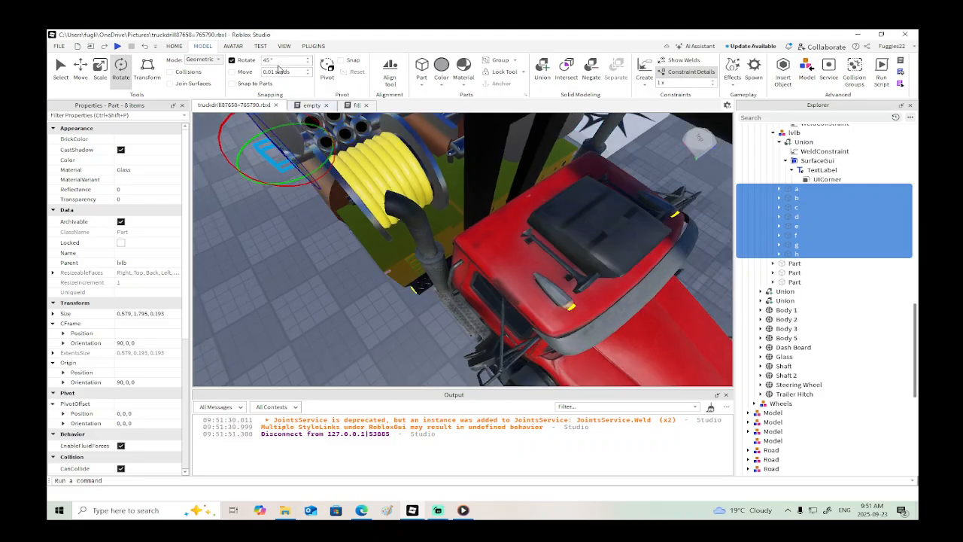
{"action": "left_click", "coordinate": [175, 46]}
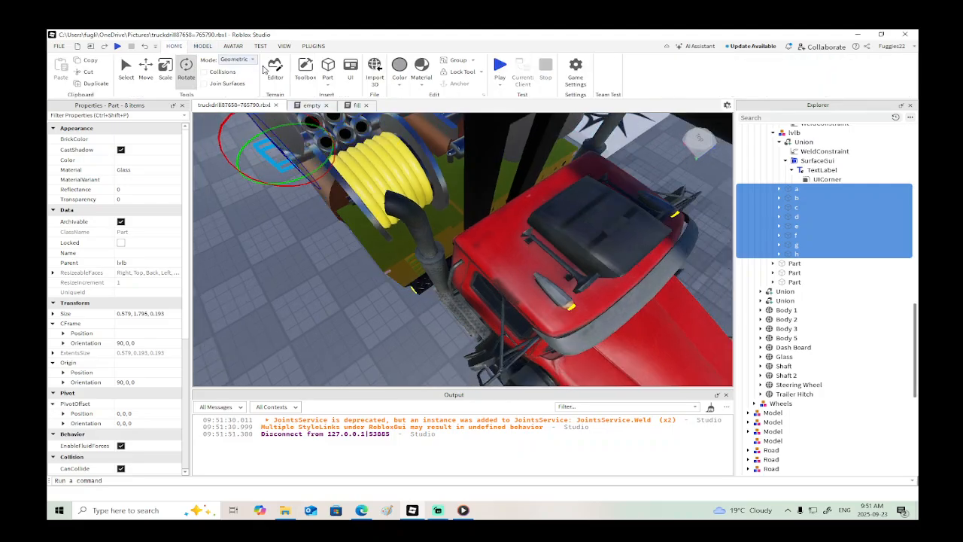
{"action": "left_click", "coordinate": [298, 86]}
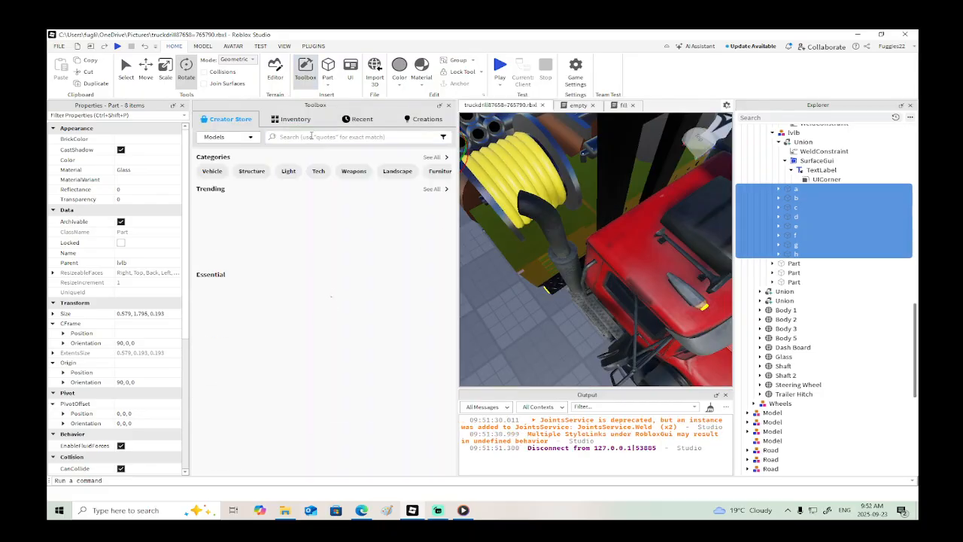
{"action": "left_click", "coordinate": [311, 136]}
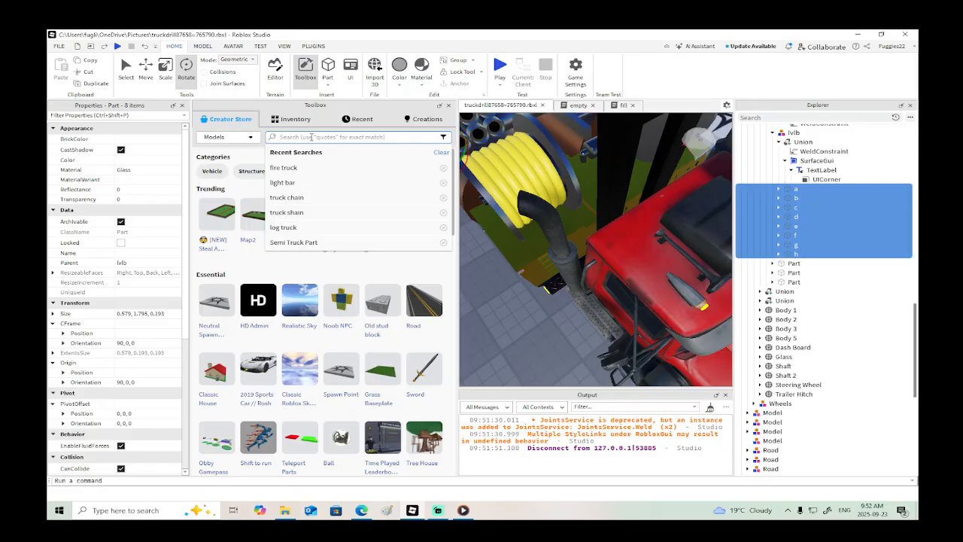
{"action": "type", "text": "truck beacon"}
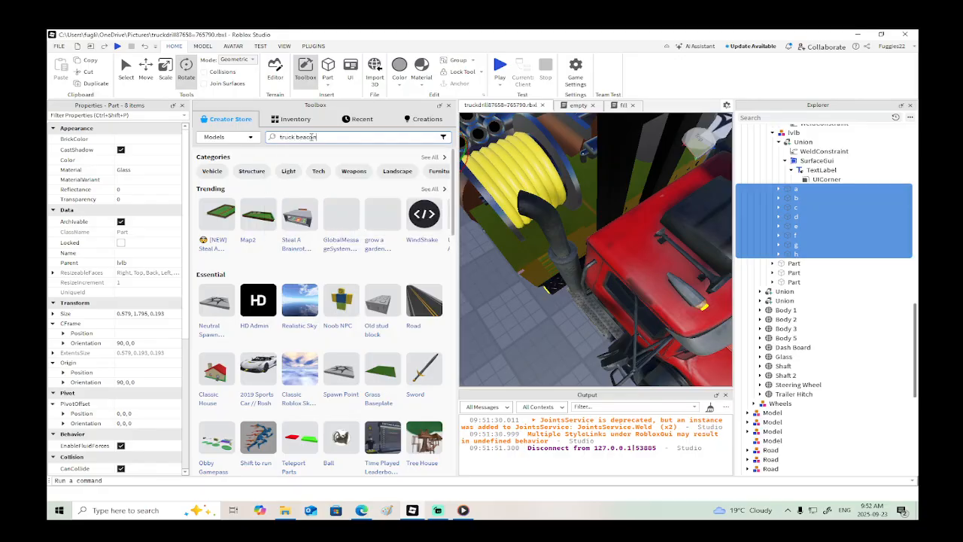
{"action": "key", "text": "Return"}
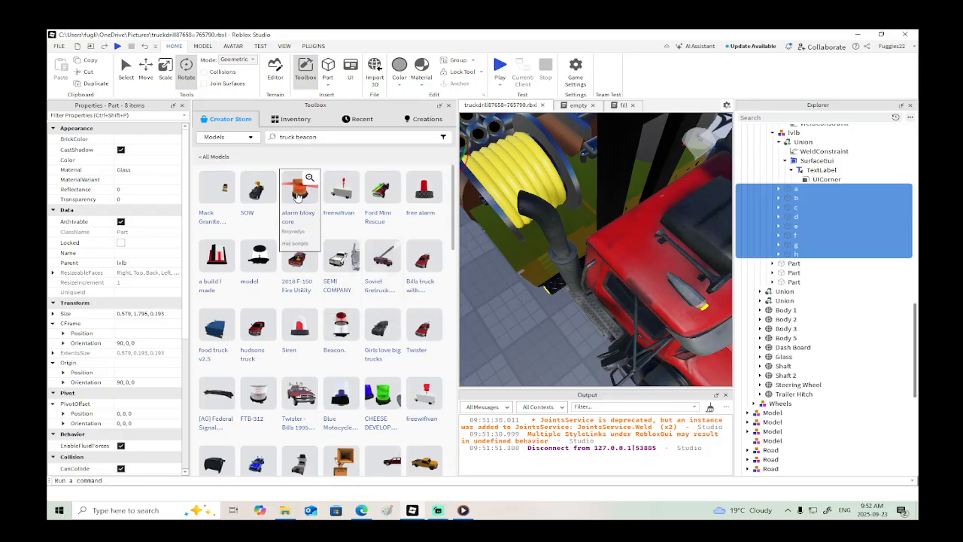
Step: Insert the "alarm bloxy core" model beside the truck's cab, accept its script notice and close the Toolbox
{"action": "left_click_drag", "start_coordinate": [298, 195], "coordinate": [595, 324]}
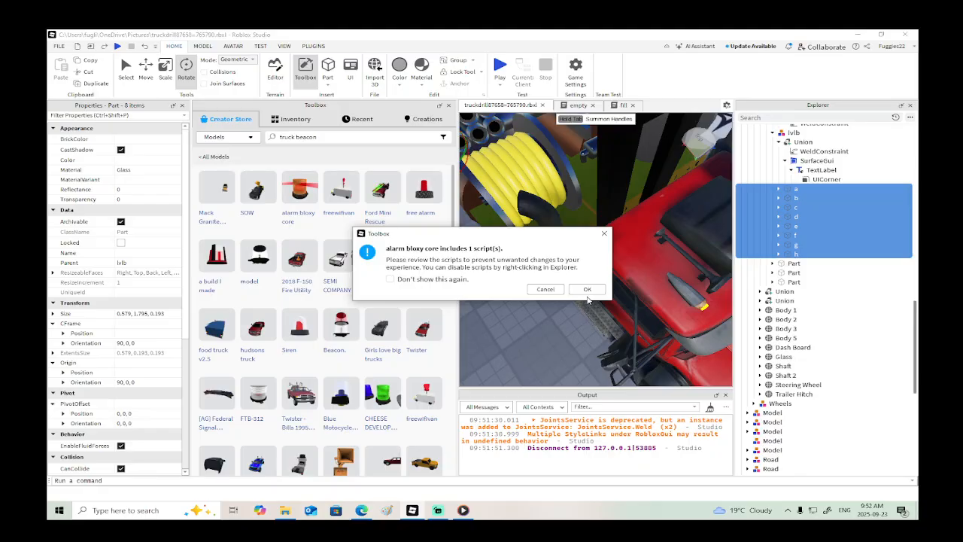
{"action": "left_click", "coordinate": [587, 291]}
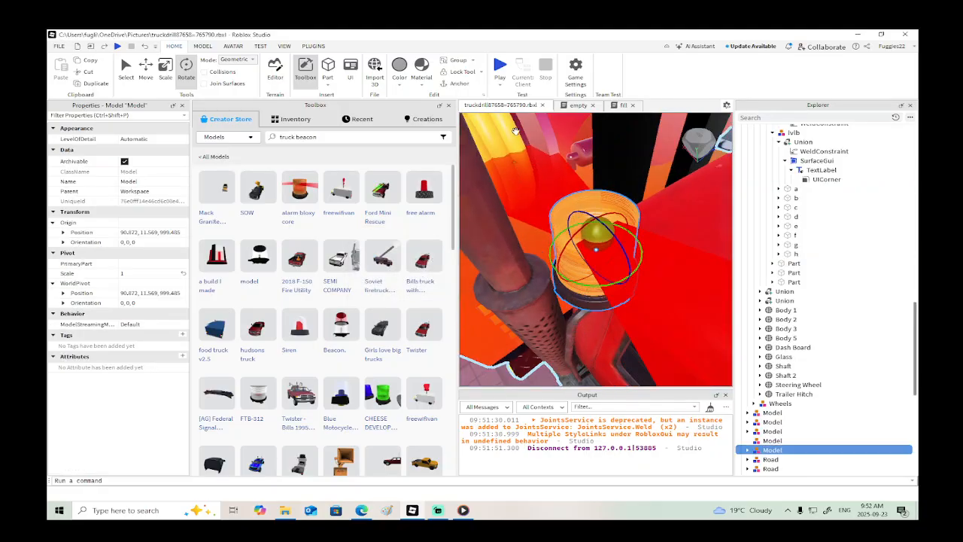
{"action": "left_click", "coordinate": [449, 105]}
{"action": "scroll", "coordinate": [538, 200], "scroll_direction": "down", "scroll_amount": 3}
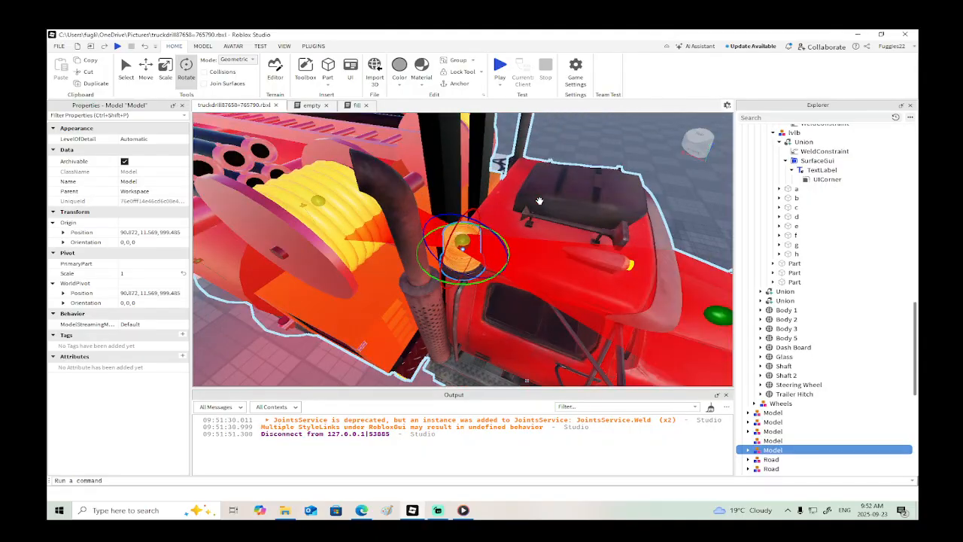
Step: Move the beacon up onto the cab roof, shifting it about 0.7 studs along X and 0.78 studs along Z
{"action": "left_click", "coordinate": [145, 69]}
{"action": "left_click_drag", "start_coordinate": [482, 225], "coordinate": [497, 184]}
{"action": "left_click_drag", "start_coordinate": [512, 236], "coordinate": [555, 244]}
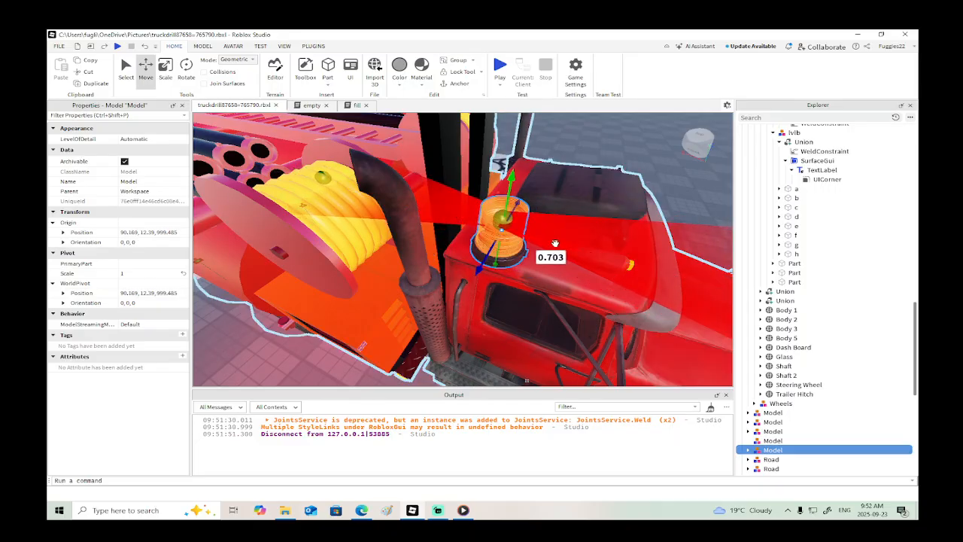
{"action": "right_click_drag", "start_coordinate": [555, 244], "coordinate": [554, 245]}
{"action": "left_click_drag", "start_coordinate": [506, 239], "coordinate": [533, 240]}
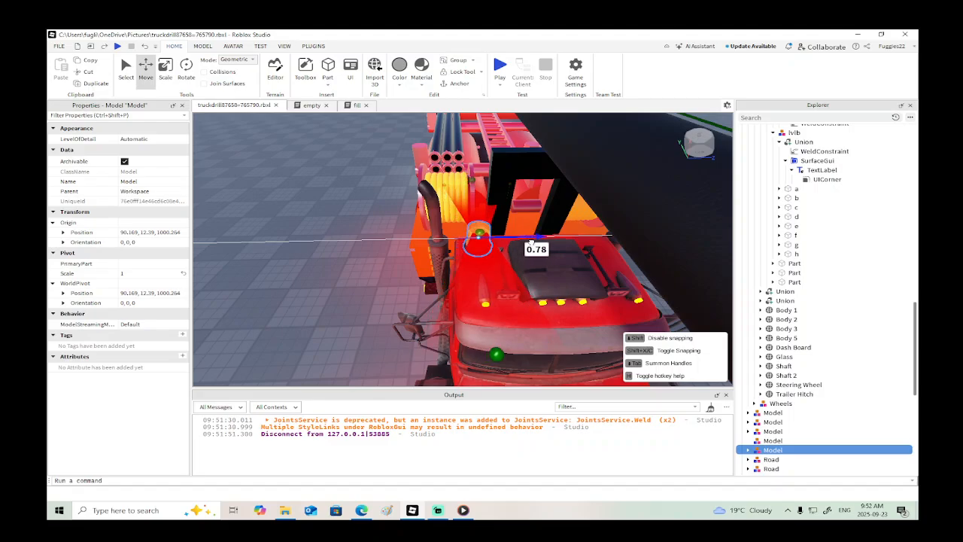
{"action": "right_click_drag", "start_coordinate": [533, 240], "coordinate": [533, 240]}
Step: Expand the beacon model in the hierarchy together with its Union, Cover and Part children
{"action": "scroll", "coordinate": [846, 389], "scroll_direction": "down", "scroll_amount": 3}
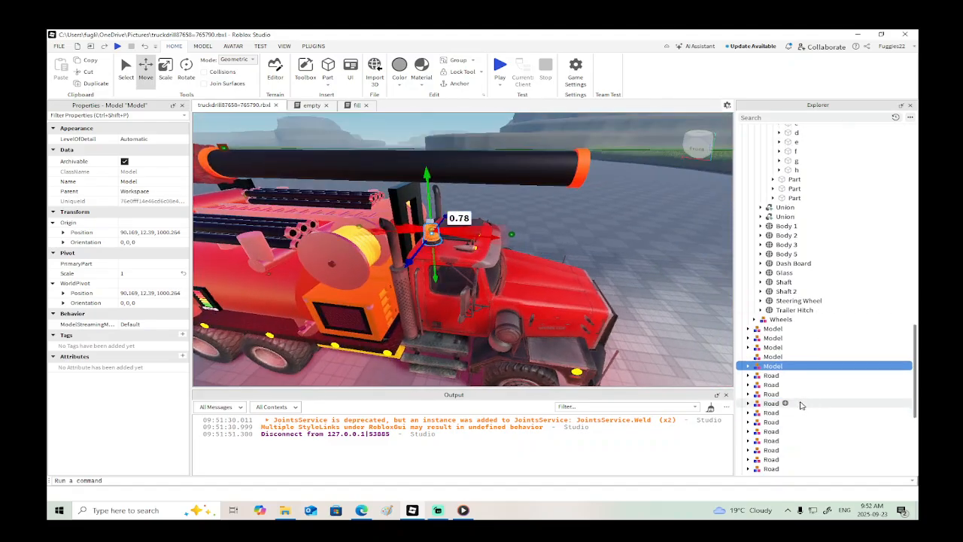
{"action": "left_click", "coordinate": [748, 366]}
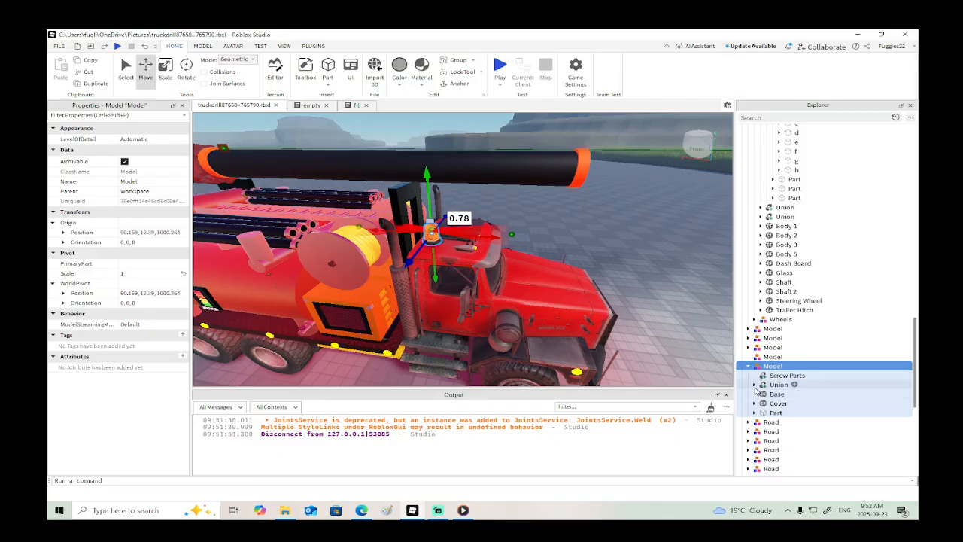
{"action": "left_click", "coordinate": [755, 385]}
{"action": "scroll", "coordinate": [756, 393], "scroll_direction": "down", "scroll_amount": 3}
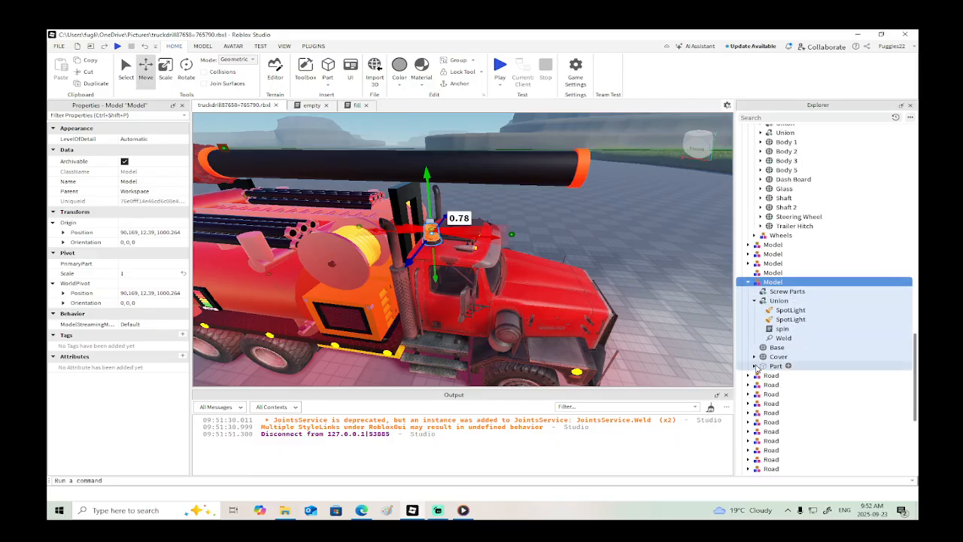
{"action": "left_click", "coordinate": [755, 365]}
{"action": "left_click", "coordinate": [755, 358]}
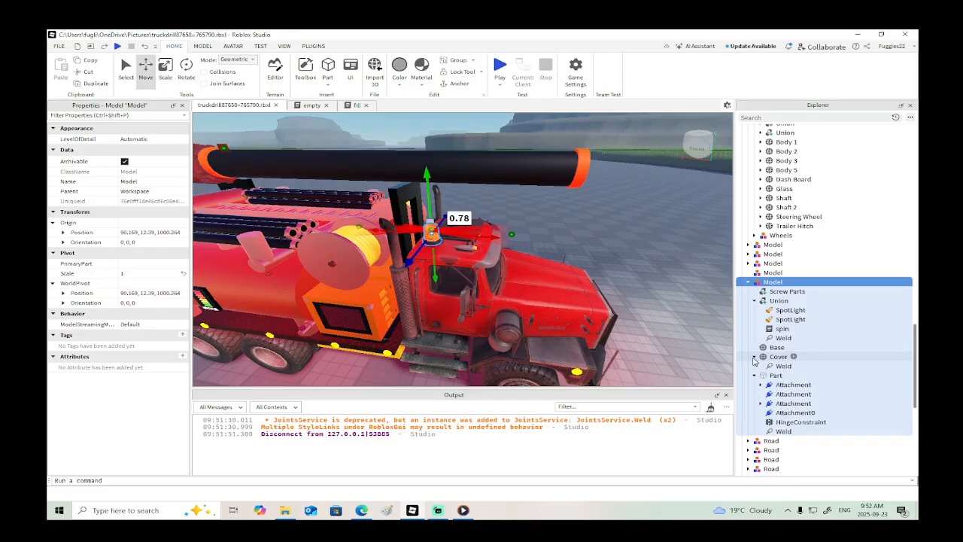
Step: Set the colour of both SpotLights in the beacon's Union to orange 255, 85, 0
{"action": "left_click", "coordinate": [780, 319]}
{"action": "key", "text": "Escape"}
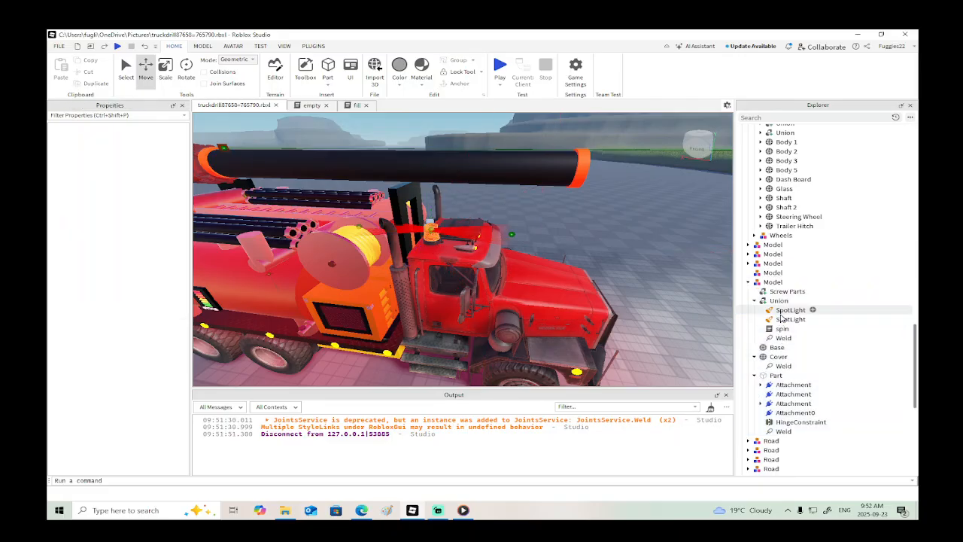
{"action": "left_click", "coordinate": [788, 310]}
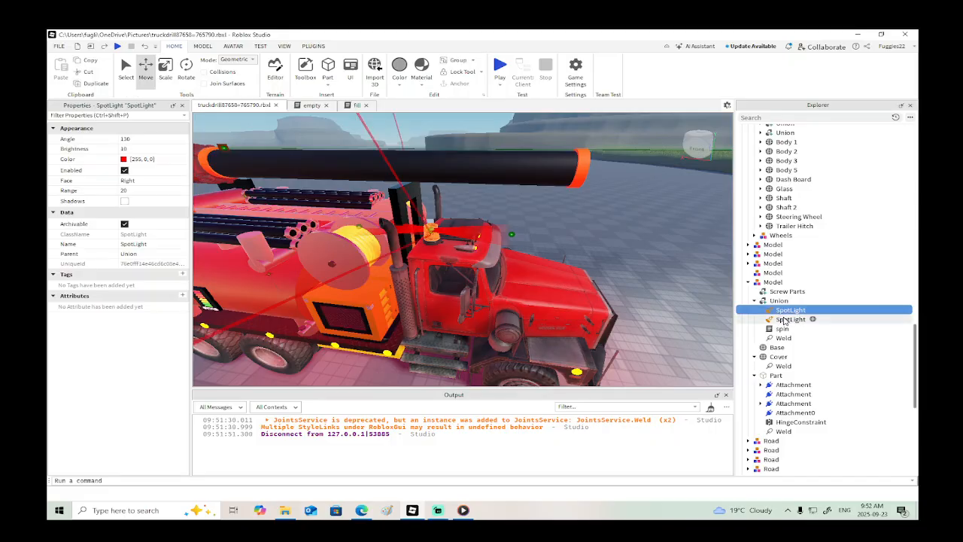
{"action": "left_click", "coordinate": [784, 320], "text": "shift"}
{"action": "left_click", "coordinate": [123, 159]}
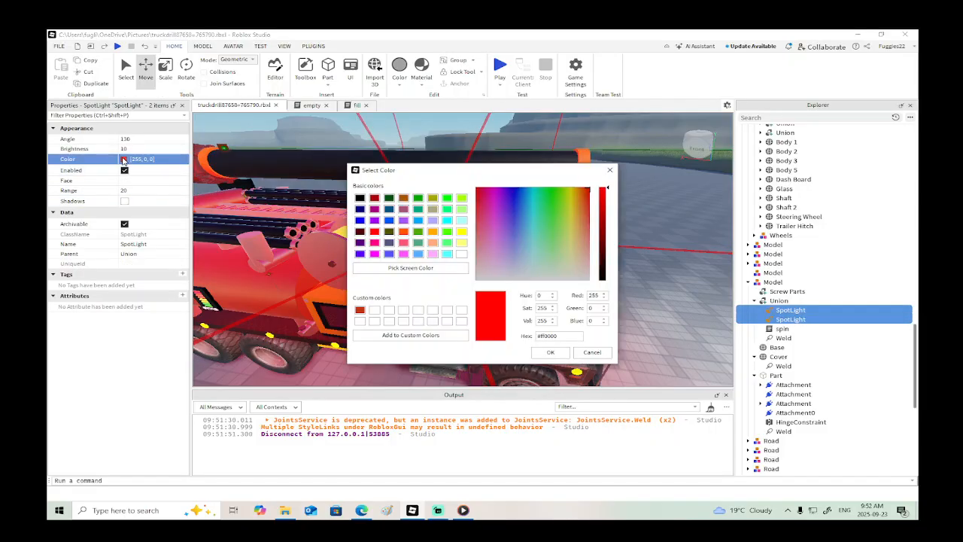
{"action": "left_click", "coordinate": [404, 233]}
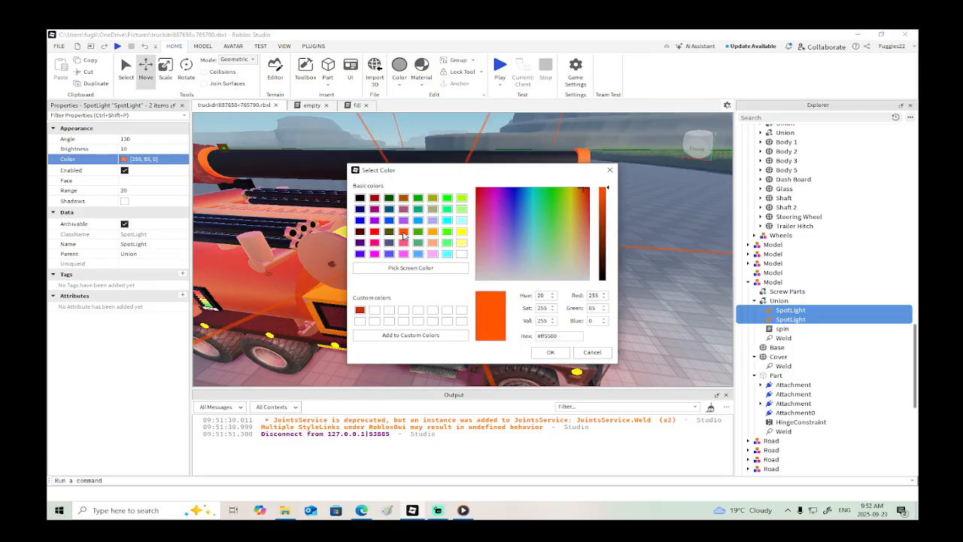
{"action": "left_click", "coordinate": [547, 351]}
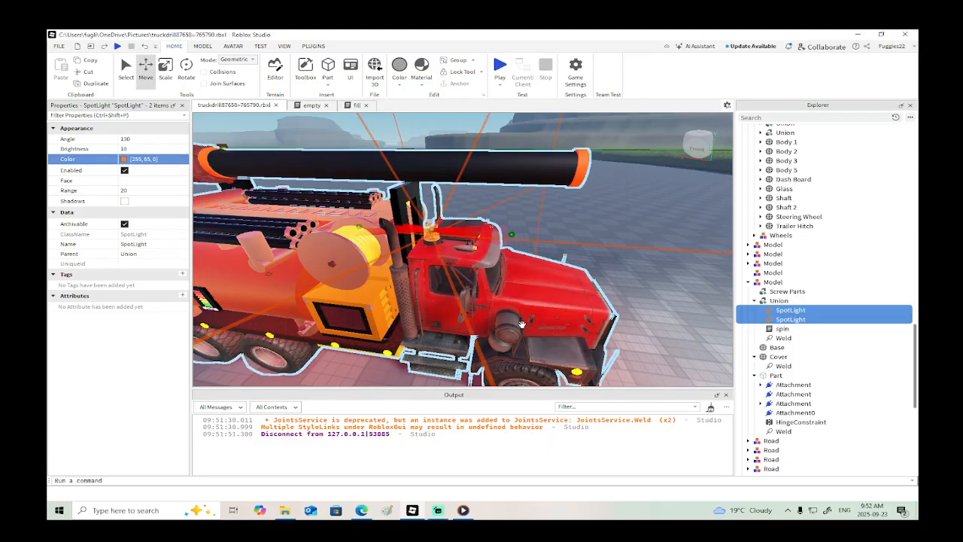
Step: Set the Beam under the third Attachment of the beacon's Part to orange 255, 85, 0
{"action": "key", "text": "d"}
{"action": "right_click_drag", "start_coordinate": [520, 323], "coordinate": [522, 323]}
{"action": "scroll", "coordinate": [522, 323], "scroll_direction": "up", "scroll_amount": 5}
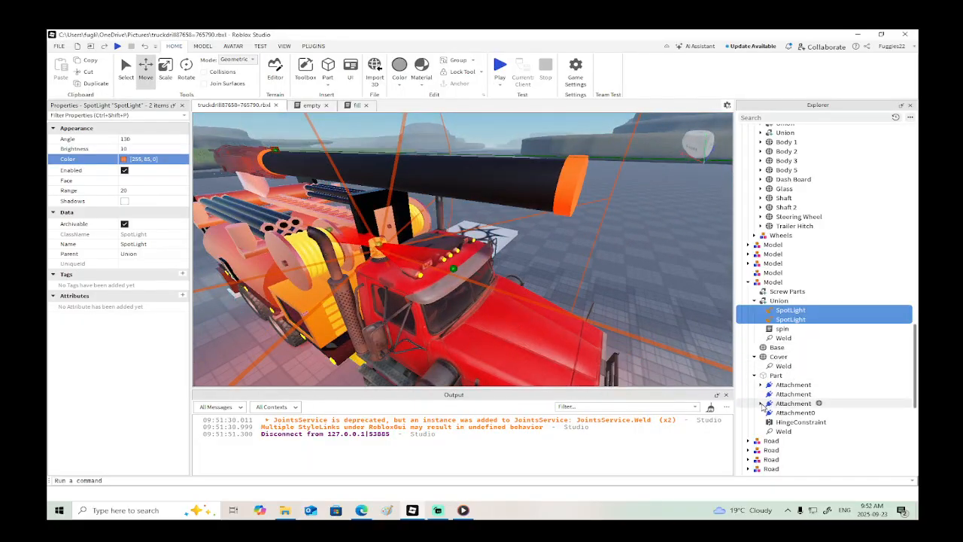
{"action": "left_click", "coordinate": [790, 412]}
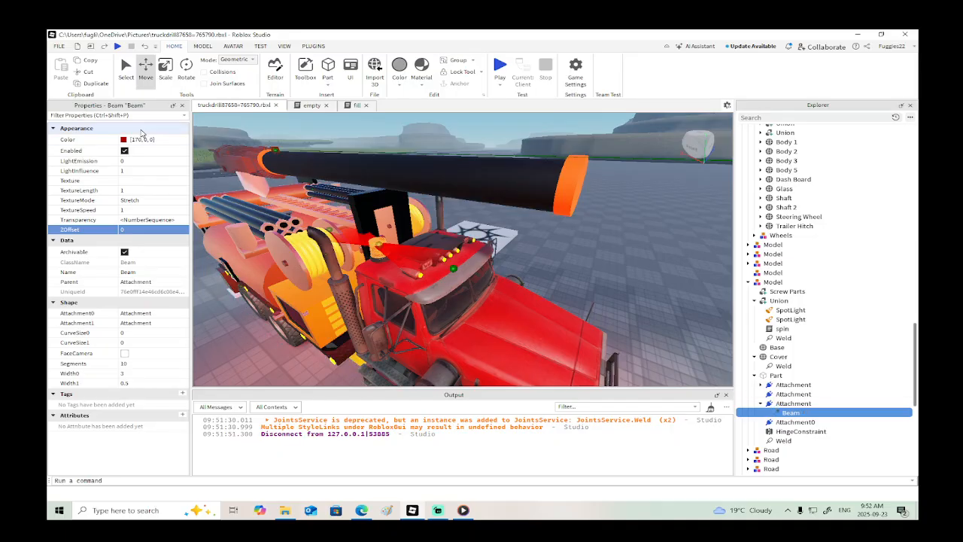
{"action": "left_click", "coordinate": [124, 140]}
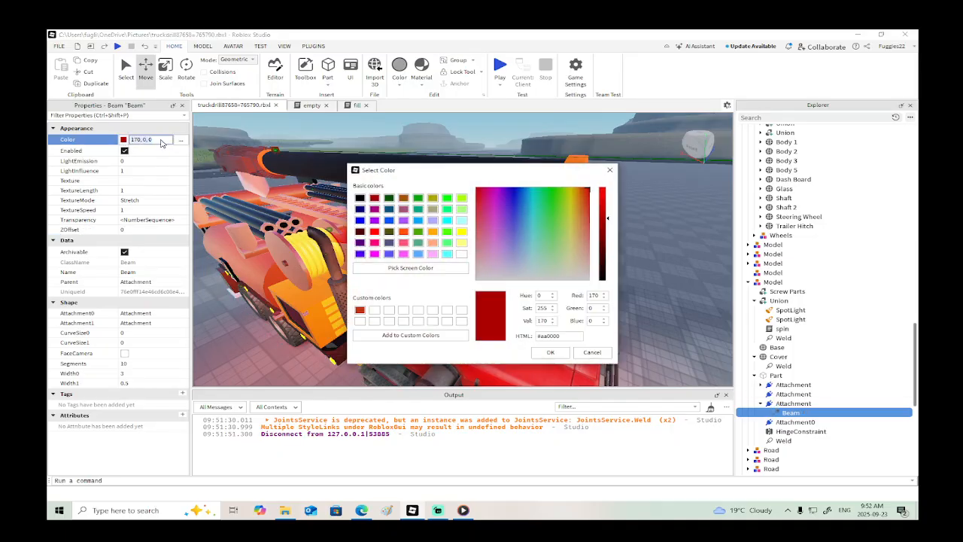
{"action": "left_click", "coordinate": [403, 231]}
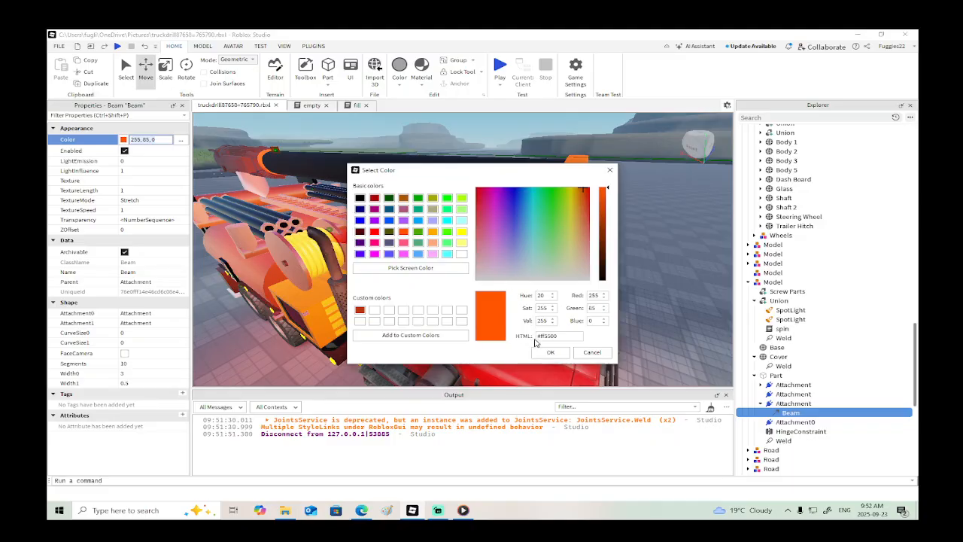
{"action": "left_click", "coordinate": [544, 352]}
Step: Set the Beam under the first Attachment of the beacon's Part to orange 255, 85, 0
{"action": "right_click_drag", "start_coordinate": [619, 279], "coordinate": [587, 275]}
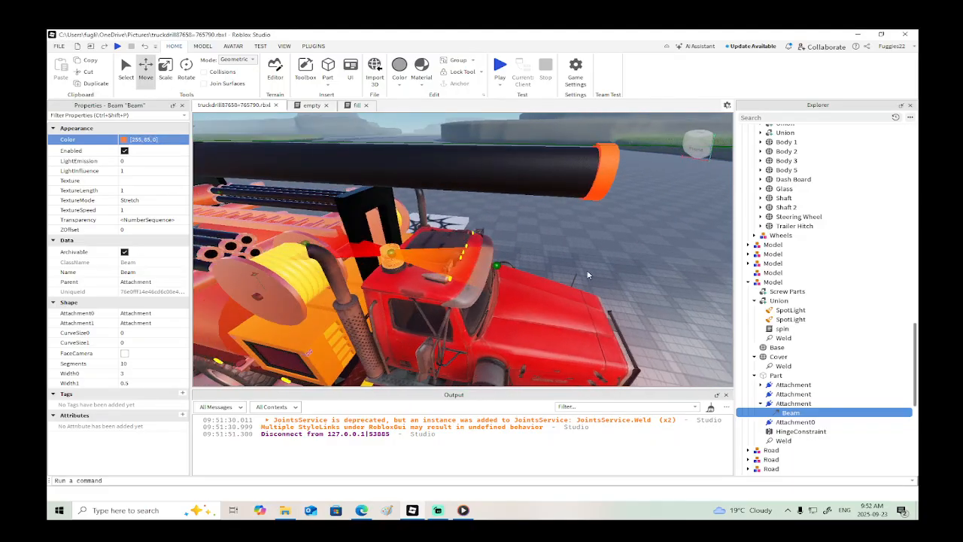
{"action": "left_click", "coordinate": [760, 385]}
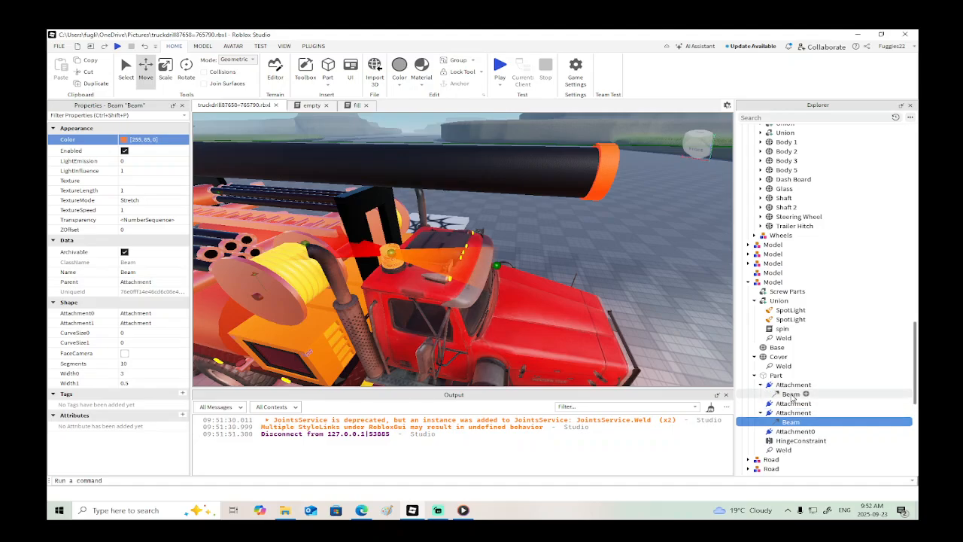
{"action": "left_click", "coordinate": [790, 394]}
{"action": "left_click", "coordinate": [128, 141]}
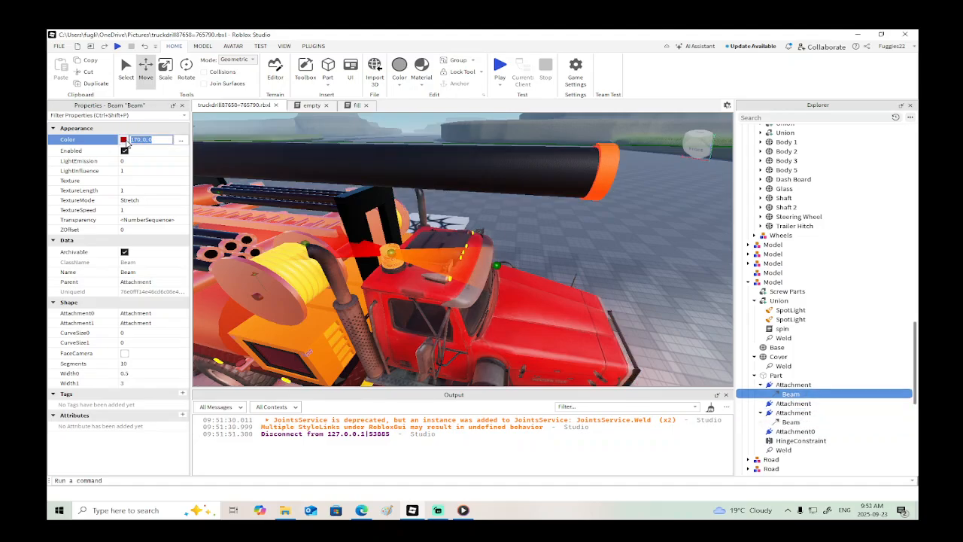
{"action": "left_click", "coordinate": [124, 140]}
{"action": "left_click", "coordinate": [404, 233]}
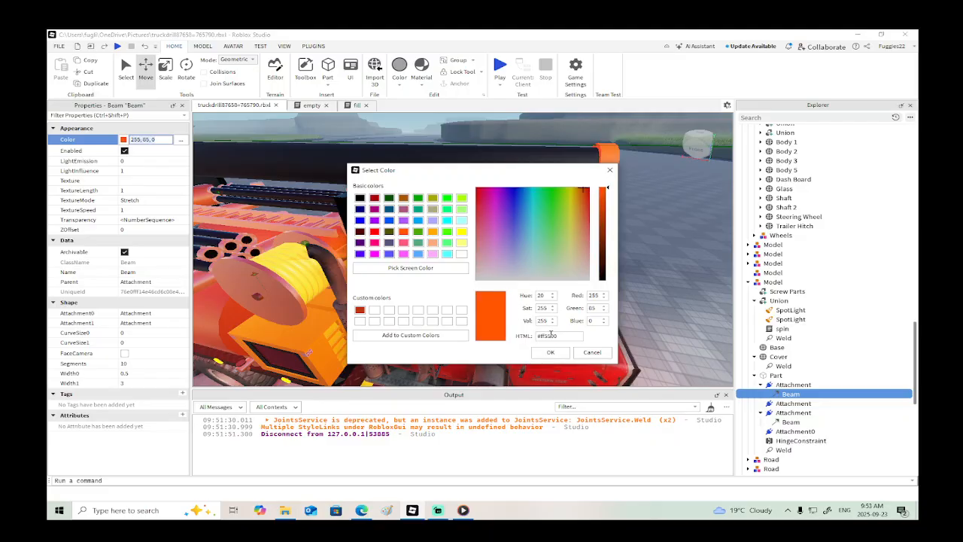
{"action": "left_click", "coordinate": [550, 352]}
{"action": "scroll", "coordinate": [564, 288], "scroll_direction": "up", "scroll_amount": 5}
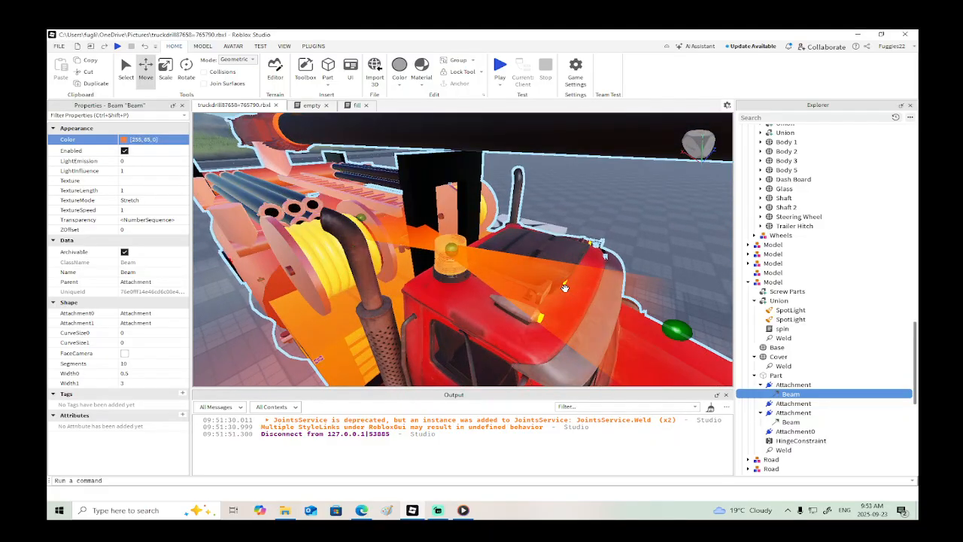
Step: Weld the beacon's Base to the truck's Body 1 with a WeldConstraint
{"action": "left_click", "coordinate": [452, 276]}
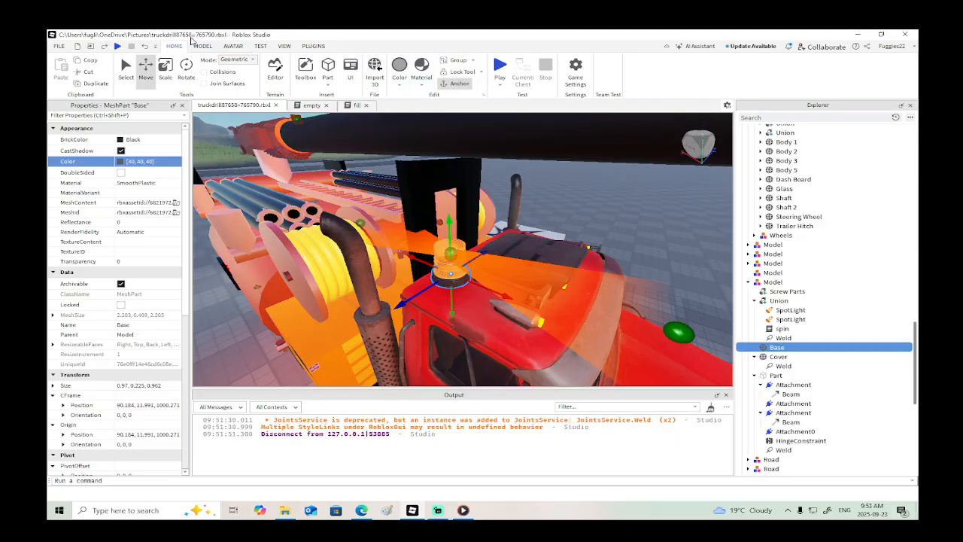
{"action": "left_click", "coordinate": [201, 46]}
{"action": "left_click", "coordinate": [646, 71]}
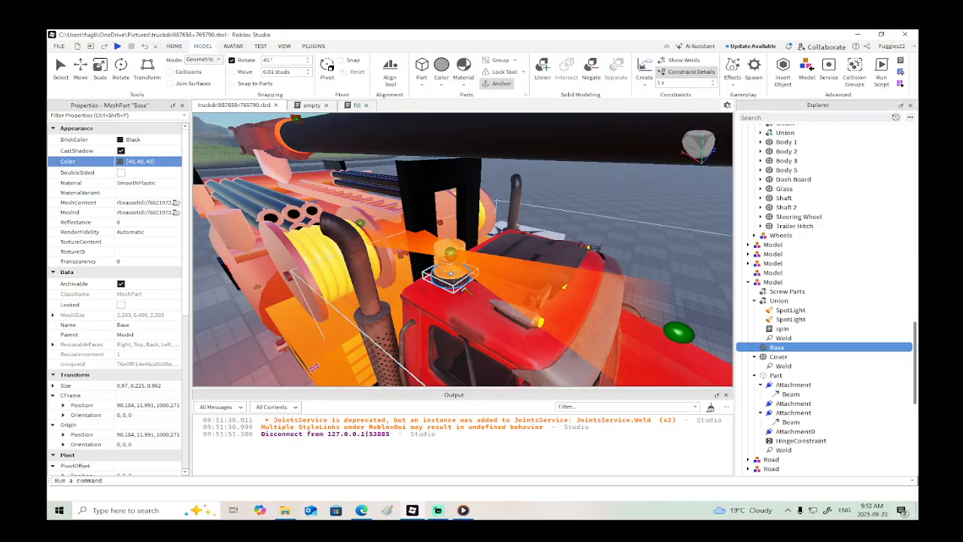
{"action": "left_click", "coordinate": [467, 299]}
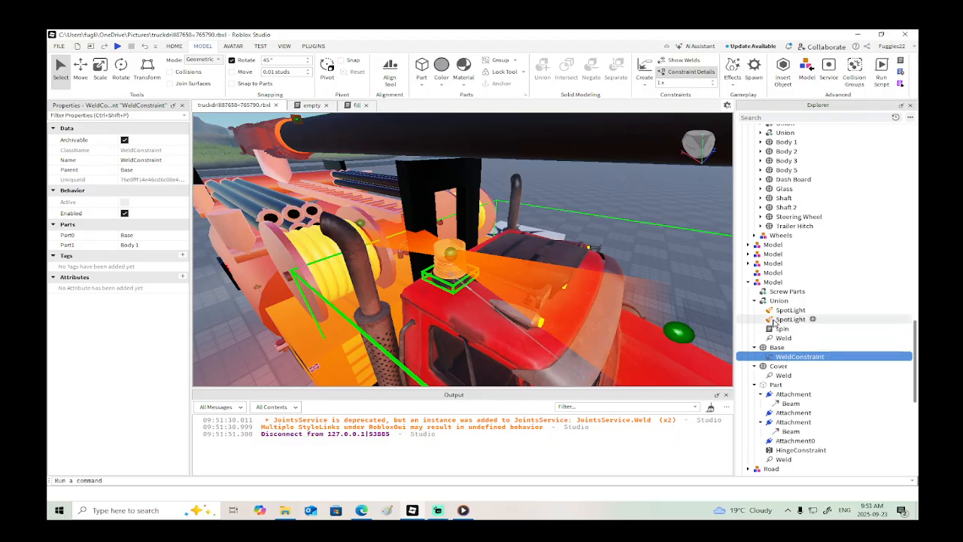
Step: Collapse the beacon model, move it into the truck's Misc group and run a brief playtest
{"action": "left_click", "coordinate": [748, 281]}
{"action": "left_click_drag", "start_coordinate": [762, 283], "coordinate": [773, 193]}
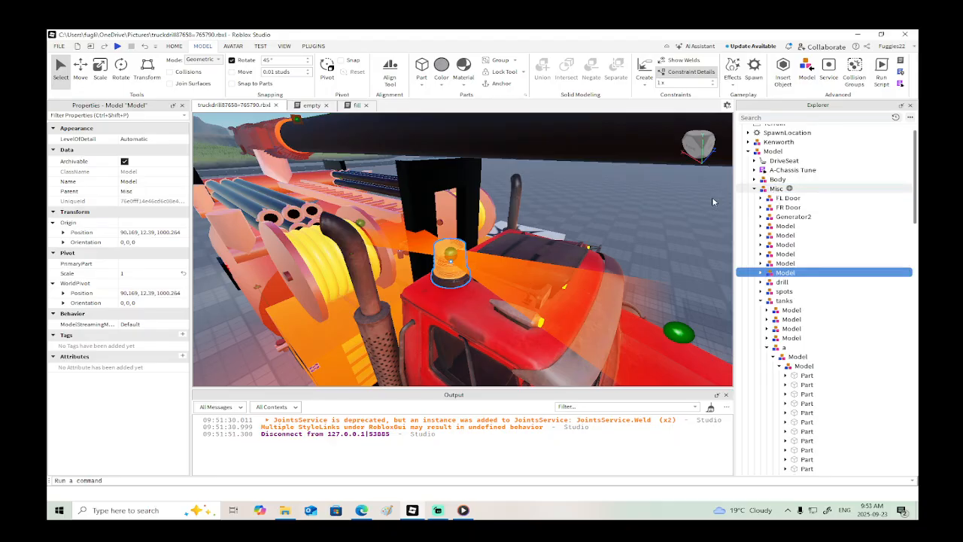
{"action": "left_click", "coordinate": [118, 46]}
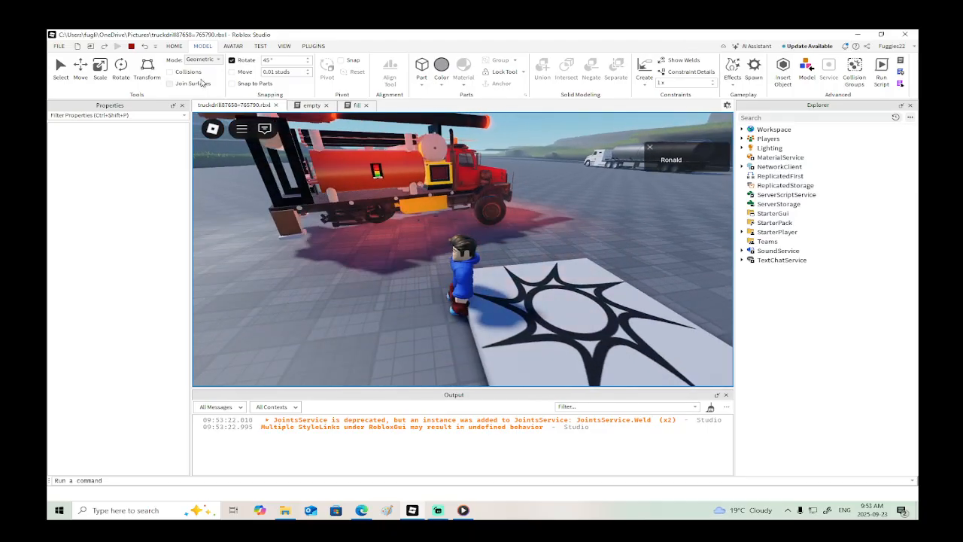
{"action": "left_click", "coordinate": [130, 46]}
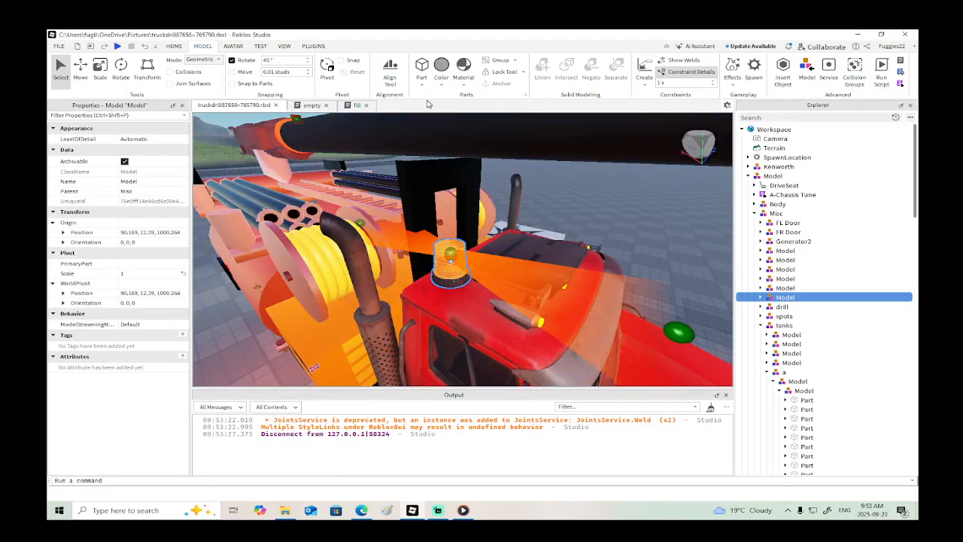
Step: Unanchor all five beacon parts, from Screw Parts to Part, and run a short playtest to check the truck
{"action": "left_click", "coordinate": [761, 298]}
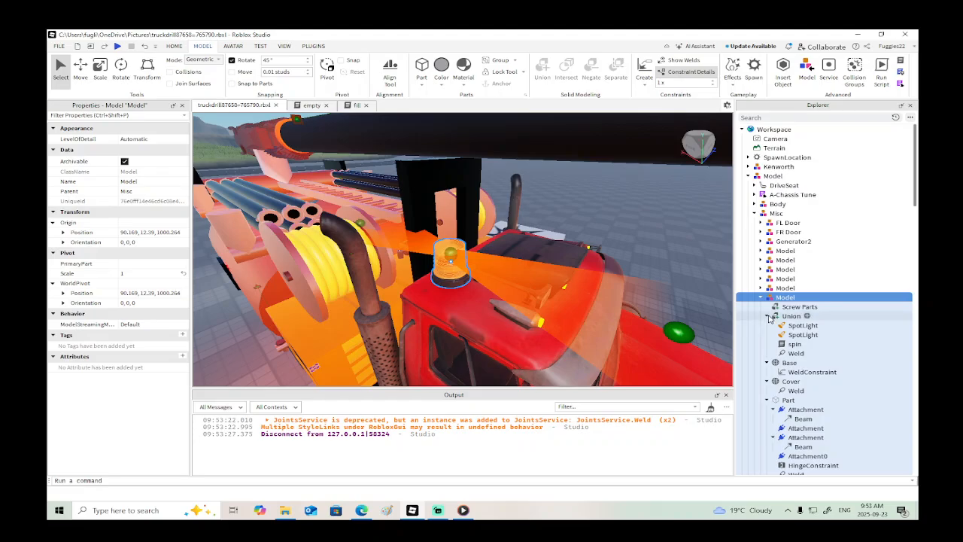
{"action": "left_click", "coordinate": [768, 316]}
{"action": "left_click", "coordinate": [767, 325]}
{"action": "left_click", "coordinate": [768, 335]}
{"action": "left_click", "coordinate": [768, 344]}
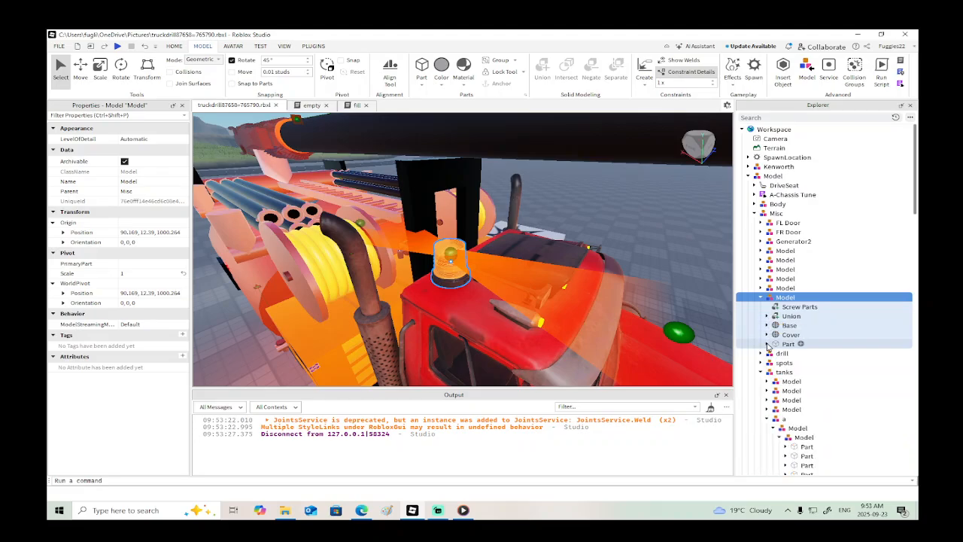
{"action": "left_click", "coordinate": [782, 344]}
{"action": "left_click", "coordinate": [799, 306], "text": "shift"}
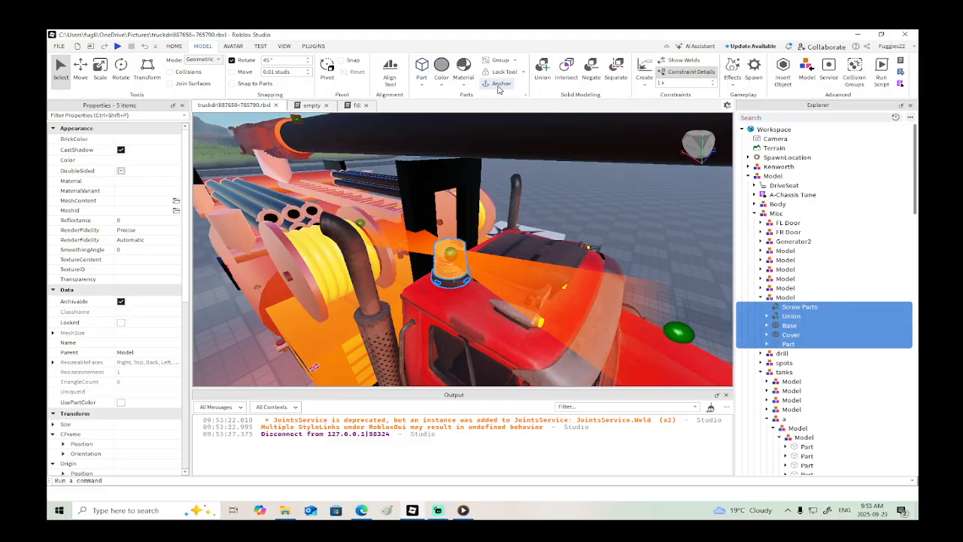
{"action": "left_click", "coordinate": [117, 47]}
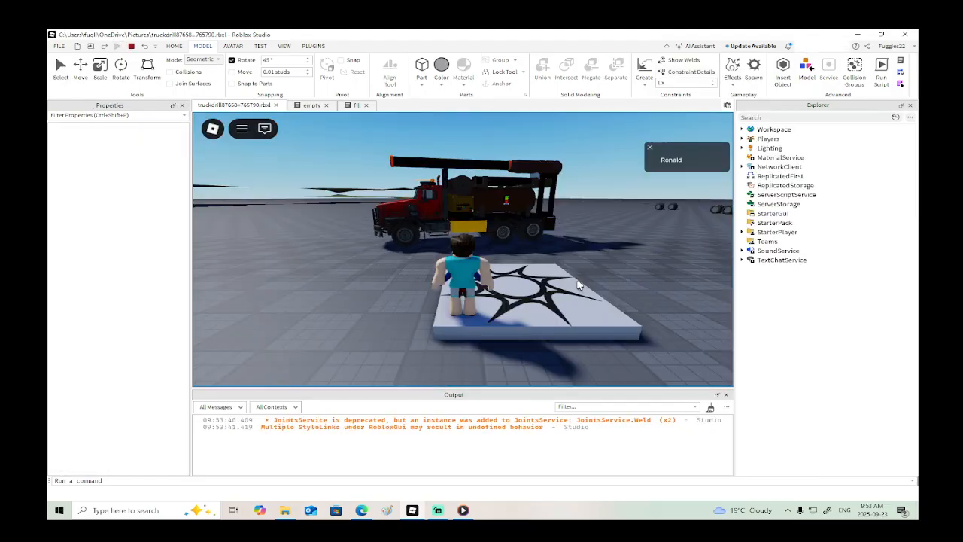
{"action": "left_click", "coordinate": [129, 47]}
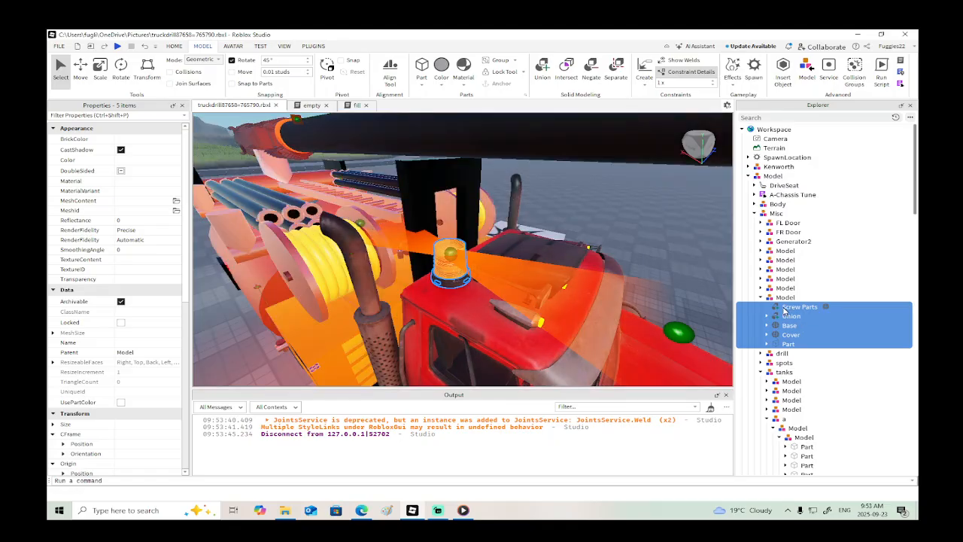
Step: Expand the beacon's Union, Part and Base to examine their child objects, and inspect the WeldConstraint under Base
{"action": "left_click", "coordinate": [786, 308]}
{"action": "left_click", "coordinate": [787, 317]}
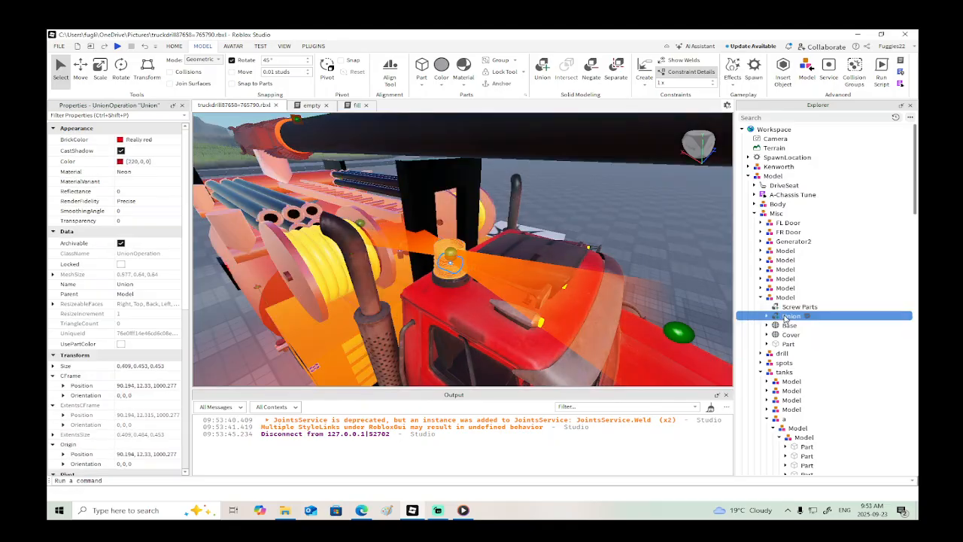
{"action": "left_click", "coordinate": [768, 316]}
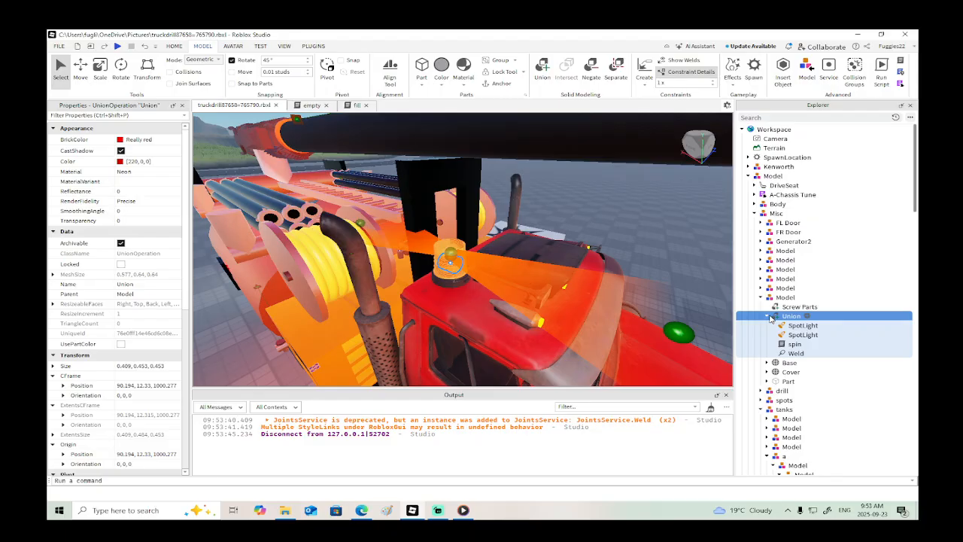
{"action": "left_click", "coordinate": [766, 382]}
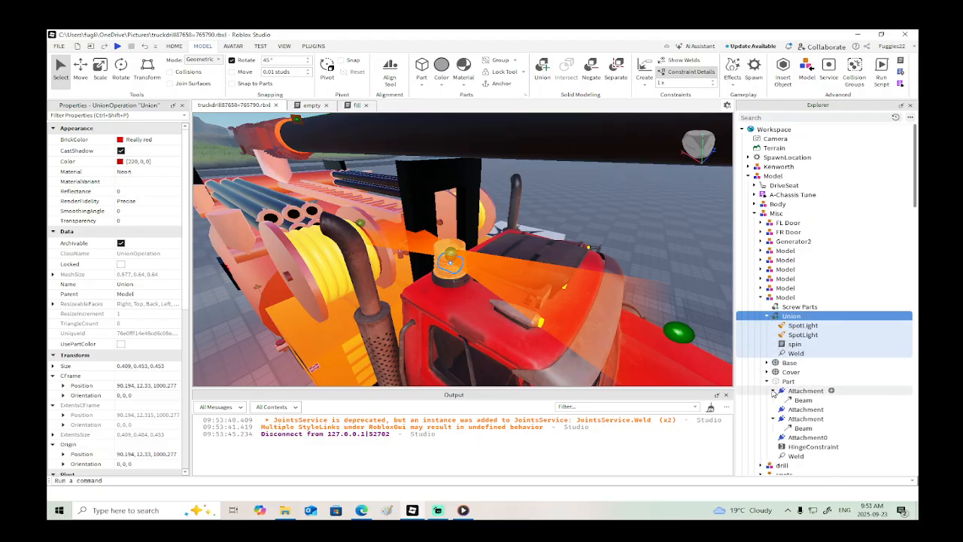
{"action": "left_click", "coordinate": [773, 409]}
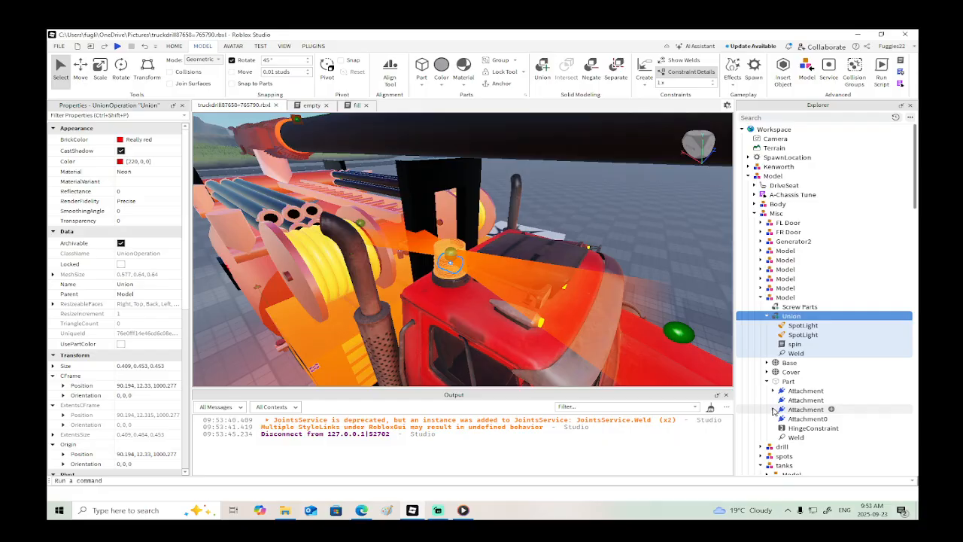
{"action": "left_click", "coordinate": [767, 362]}
{"action": "left_click", "coordinate": [790, 364]}
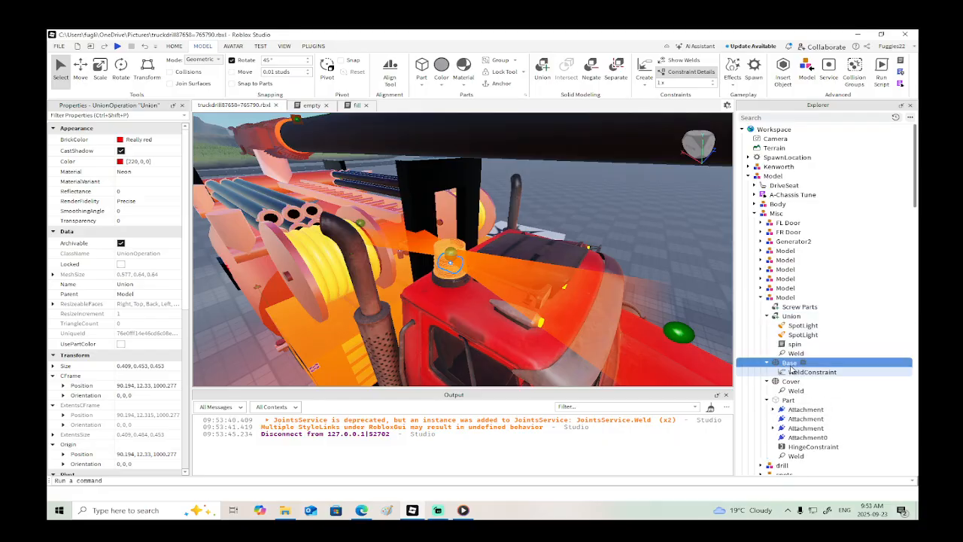
{"action": "right_click_drag", "start_coordinate": [650, 346], "coordinate": [647, 348]}
{"action": "key", "text": "d"}
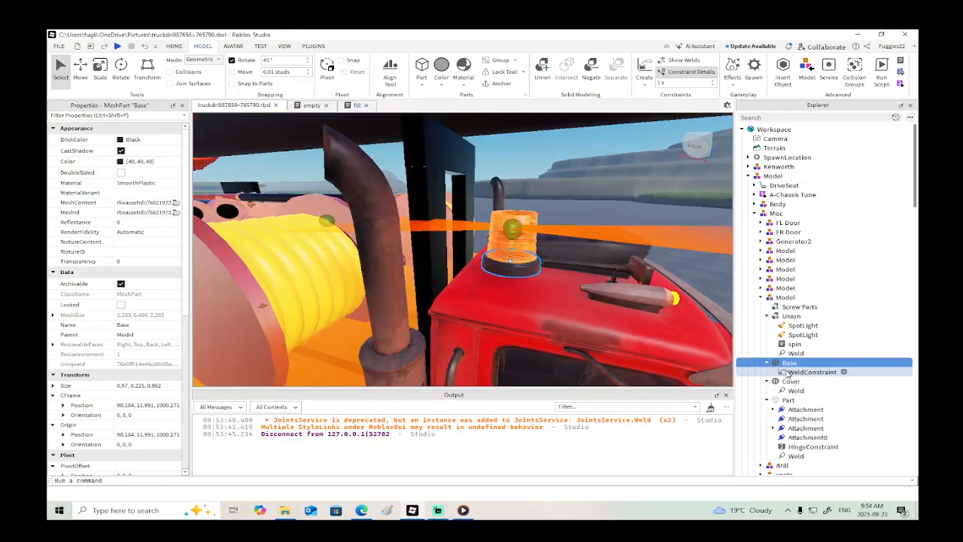
{"action": "left_click", "coordinate": [787, 372]}
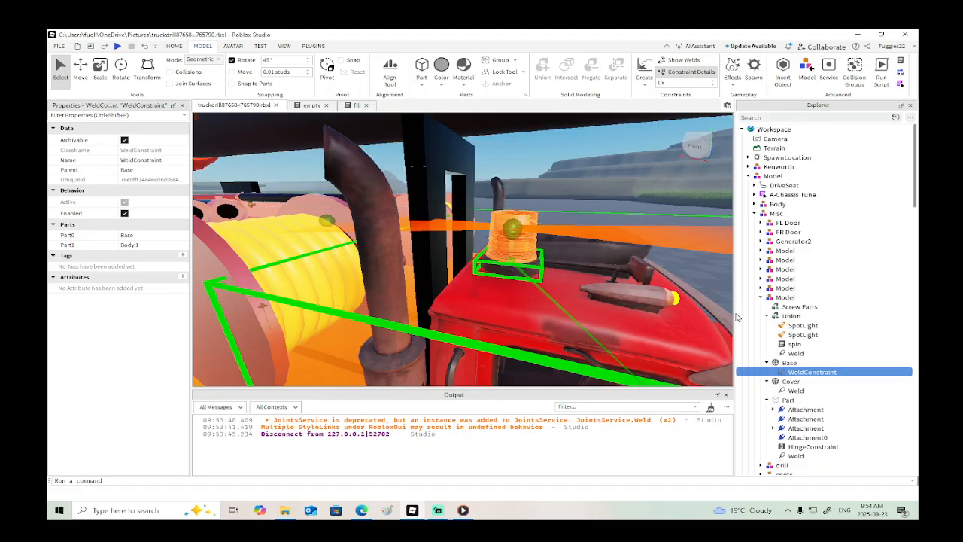
Step: Review the Union's spin script, and check the Union's Weld and the Screw Parts for how they are attached
{"action": "double_click", "coordinate": [794, 344]}
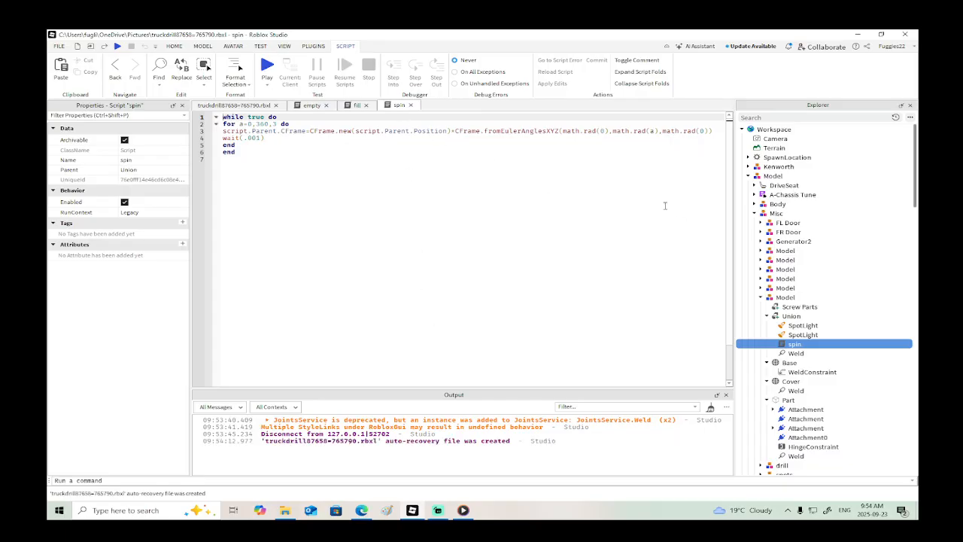
{"action": "left_click", "coordinate": [253, 108]}
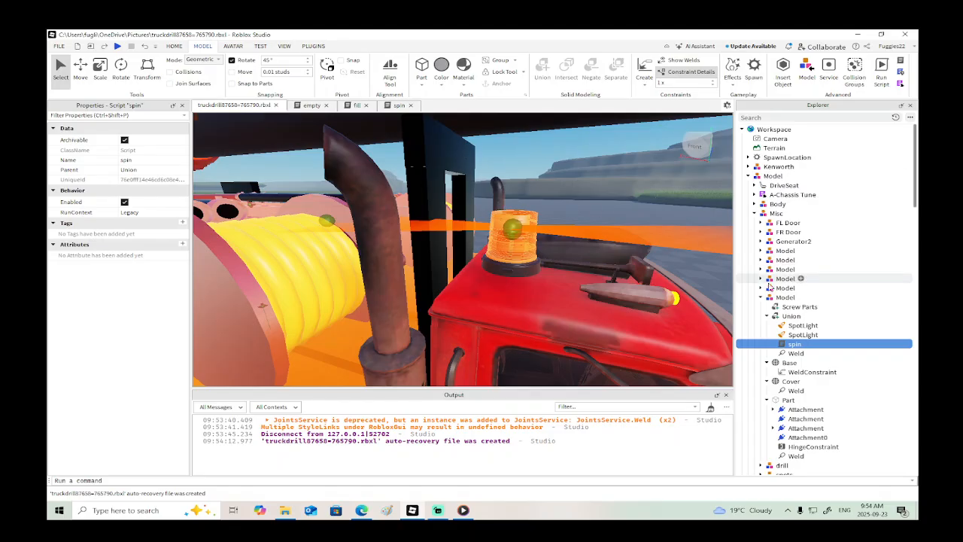
{"action": "left_click", "coordinate": [790, 316]}
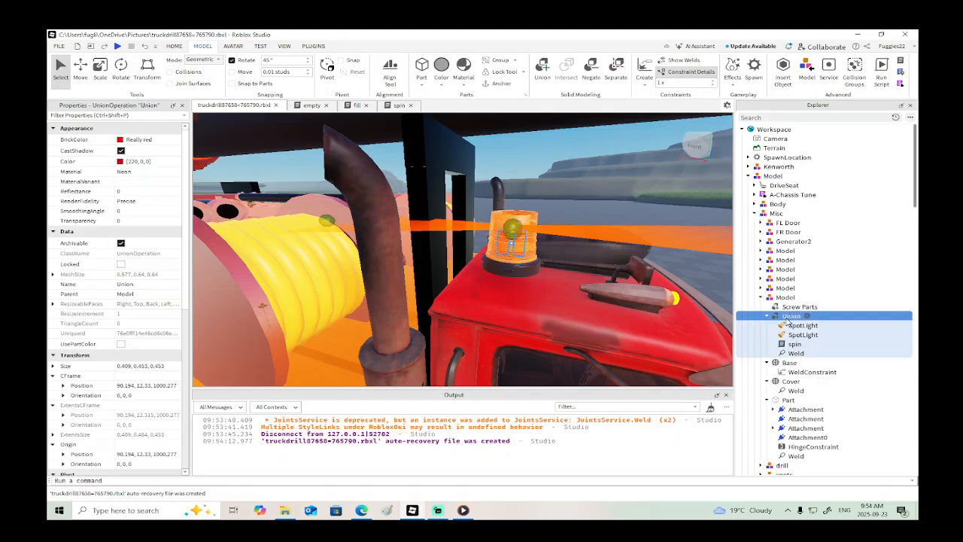
{"action": "left_click", "coordinate": [794, 352]}
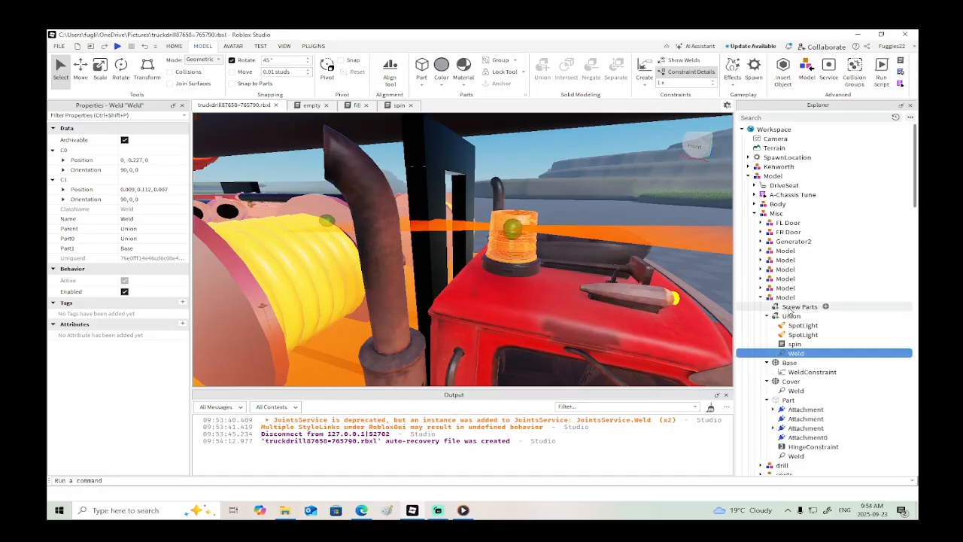
{"action": "left_click", "coordinate": [794, 307]}
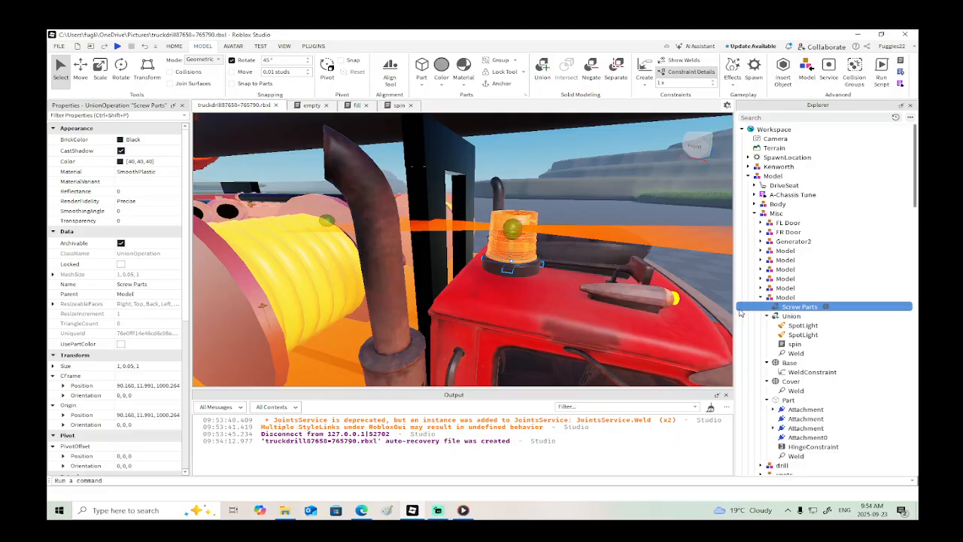
{"action": "right_click_drag", "start_coordinate": [656, 295], "coordinate": [655, 295]}
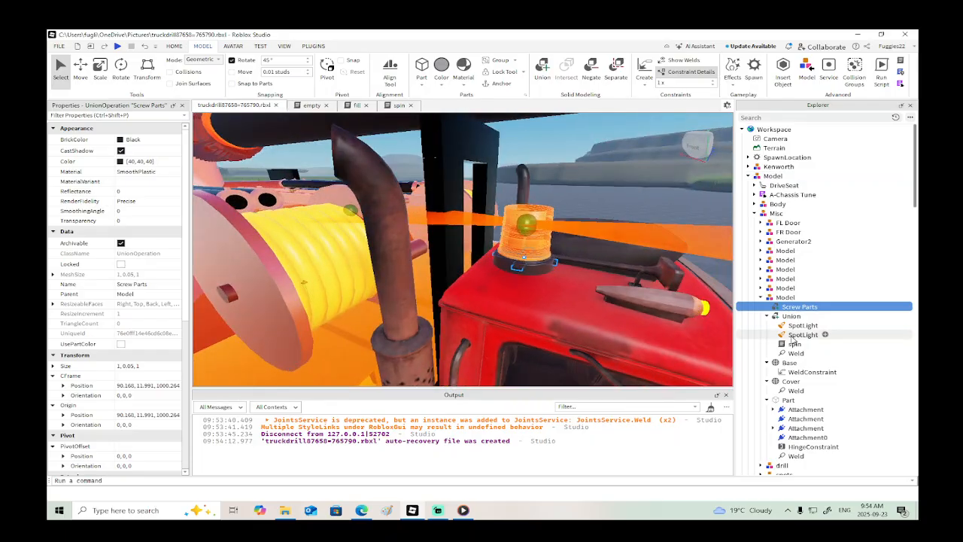
Step: Delete the spin script and the existing welds inside the beacon model's Union, Base, Cover and Part
{"action": "left_click", "coordinate": [794, 344]}
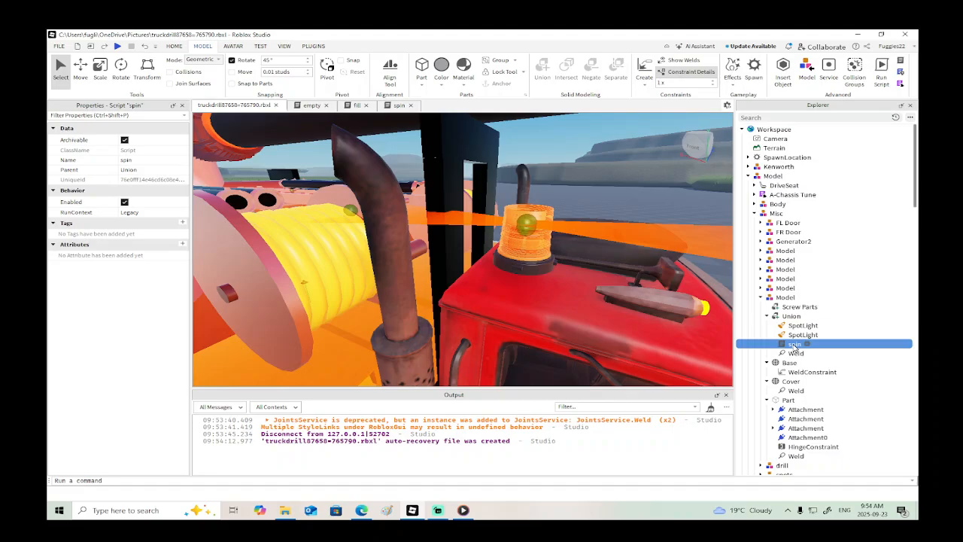
{"action": "key", "text": "Delete"}
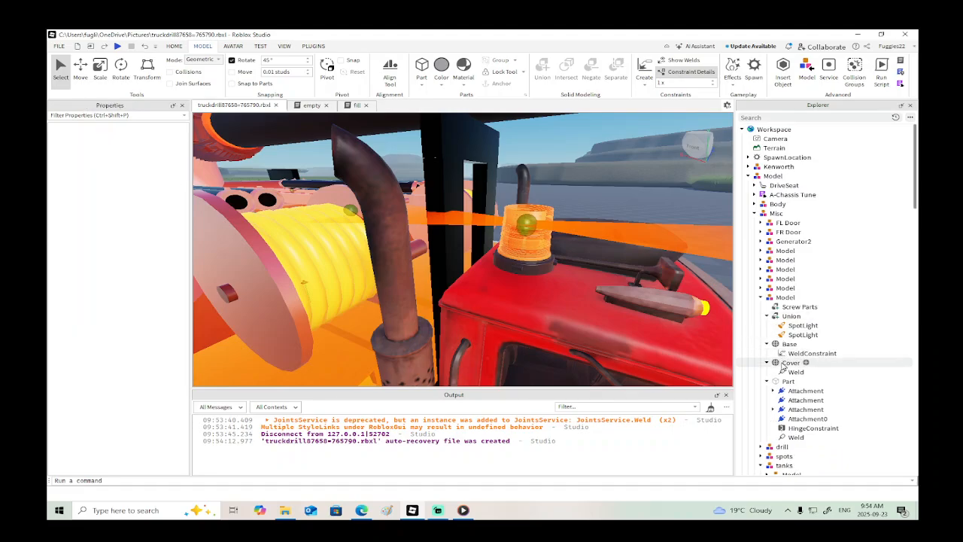
{"action": "left_click", "coordinate": [792, 354]}
{"action": "key", "text": "Delete"}
{"action": "left_click", "coordinate": [787, 363]}
{"action": "key", "text": "Delete"}
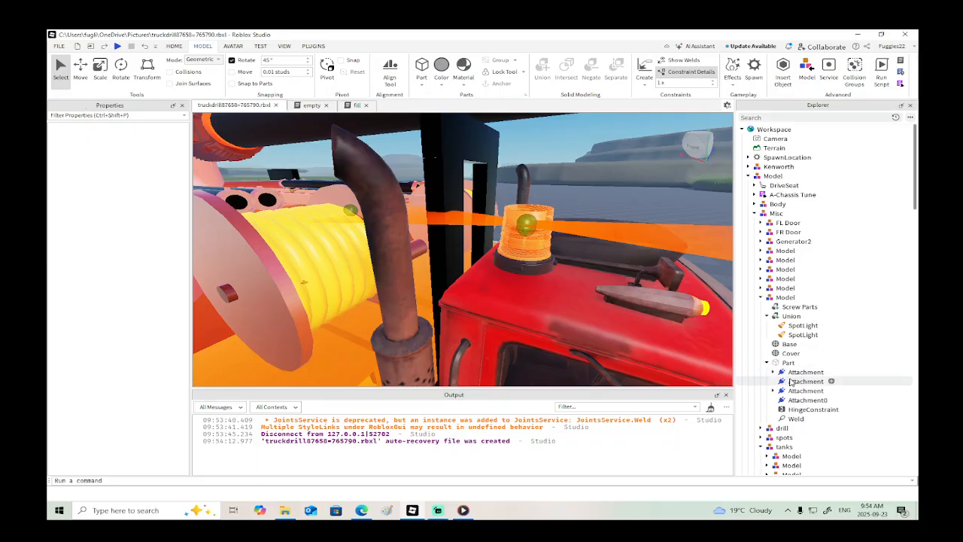
{"action": "left_click", "coordinate": [795, 419]}
{"action": "key", "text": "Delete"}
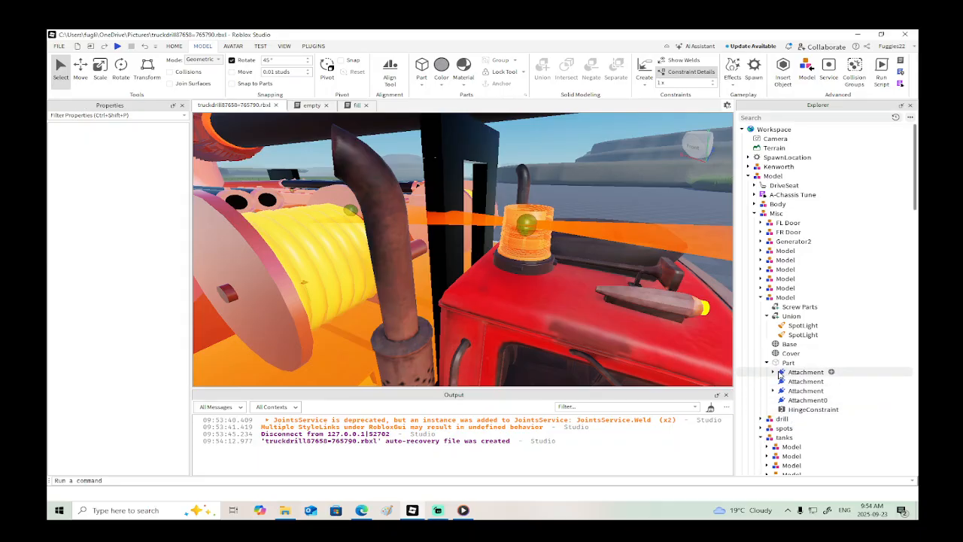
Step: Weld the beacon's Cover and its Base to the truck's Body 1 with separate weld constraints
{"action": "left_click", "coordinate": [784, 363]}
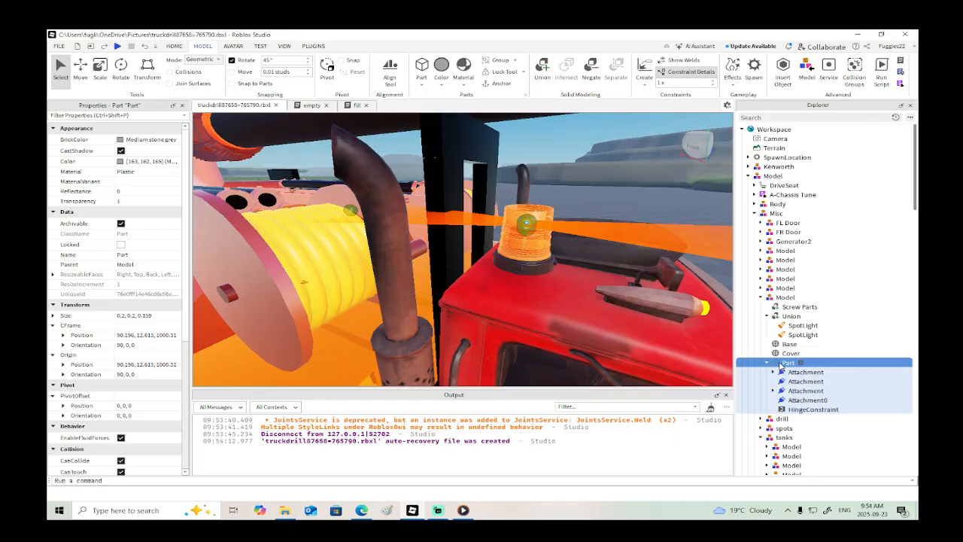
{"action": "left_click", "coordinate": [781, 354]}
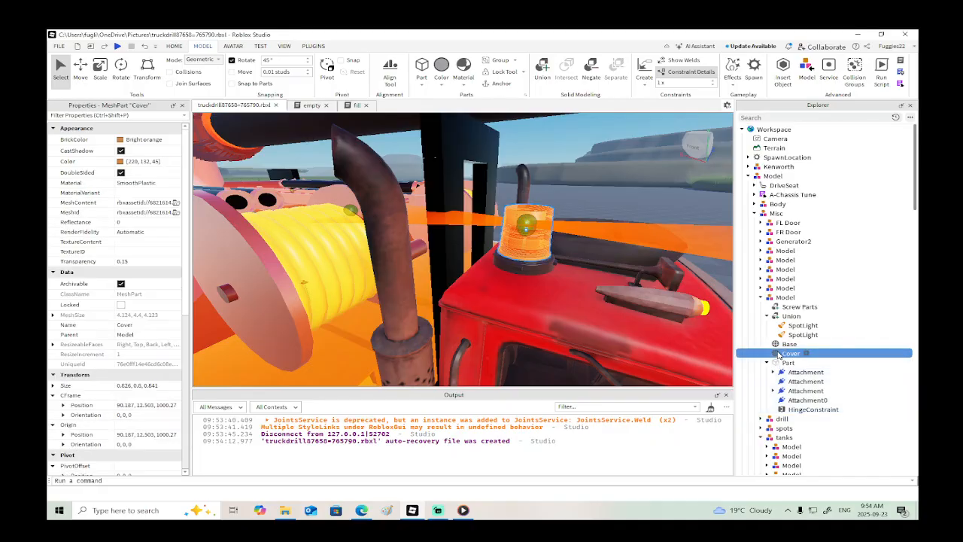
{"action": "left_click", "coordinate": [644, 69]}
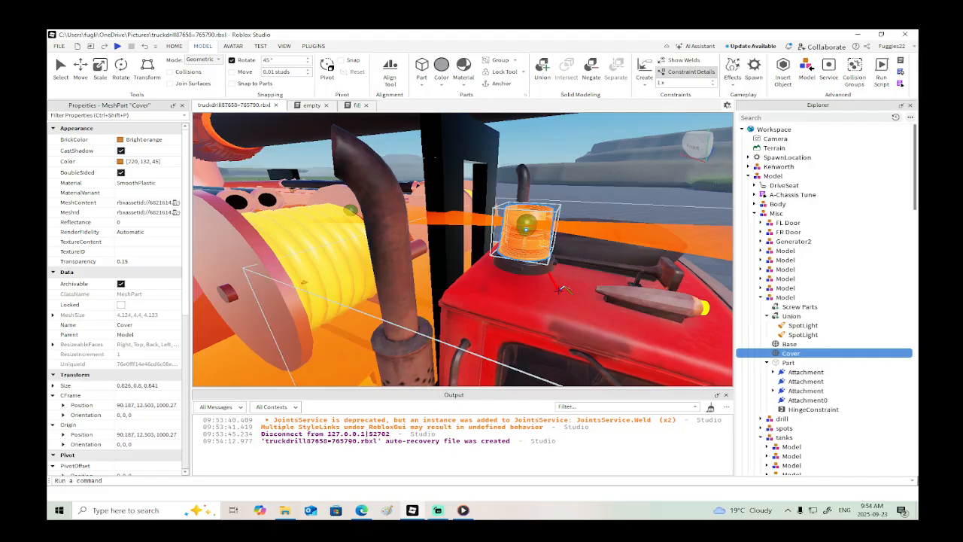
{"action": "left_click", "coordinate": [525, 258]}
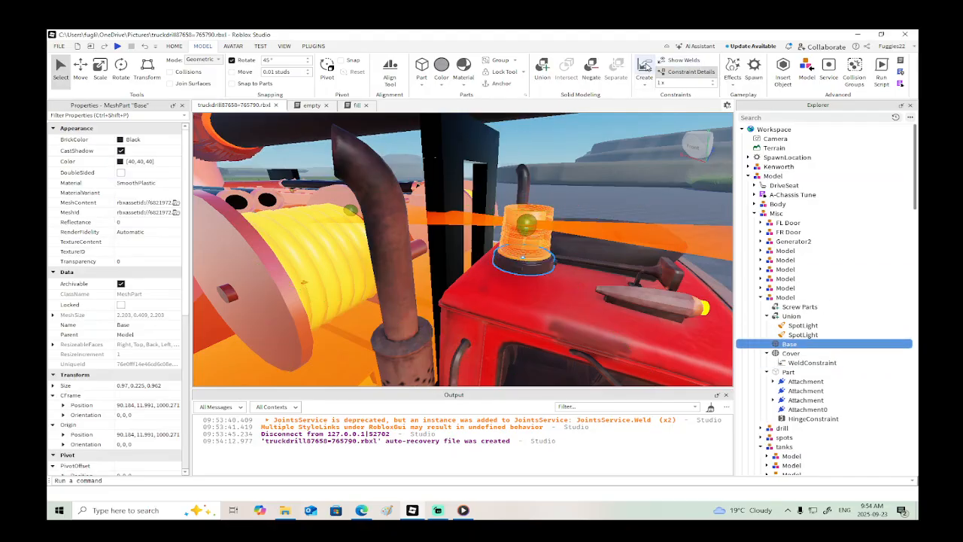
{"action": "left_click", "coordinate": [644, 68]}
{"action": "left_click", "coordinate": [546, 294]}
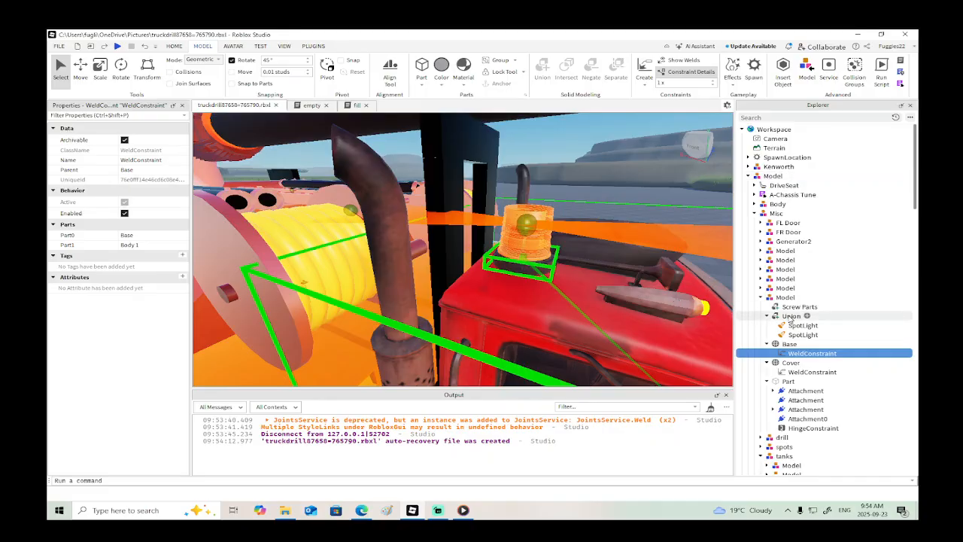
Step: Delete the Screw Parts union from the beacon model
{"action": "left_click", "coordinate": [791, 307]}
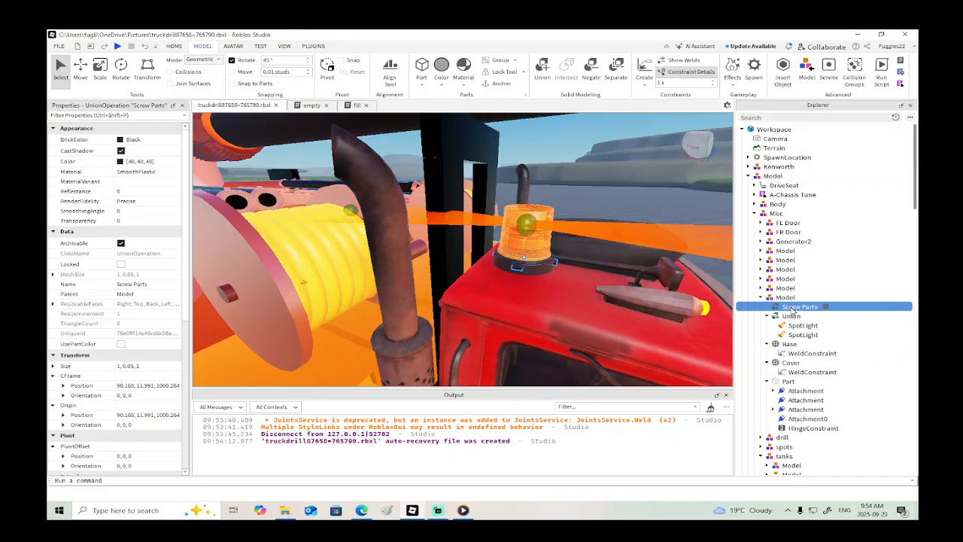
{"action": "right_click_drag", "start_coordinate": [617, 291], "coordinate": [621, 319]}
{"action": "key", "text": "Delete"}
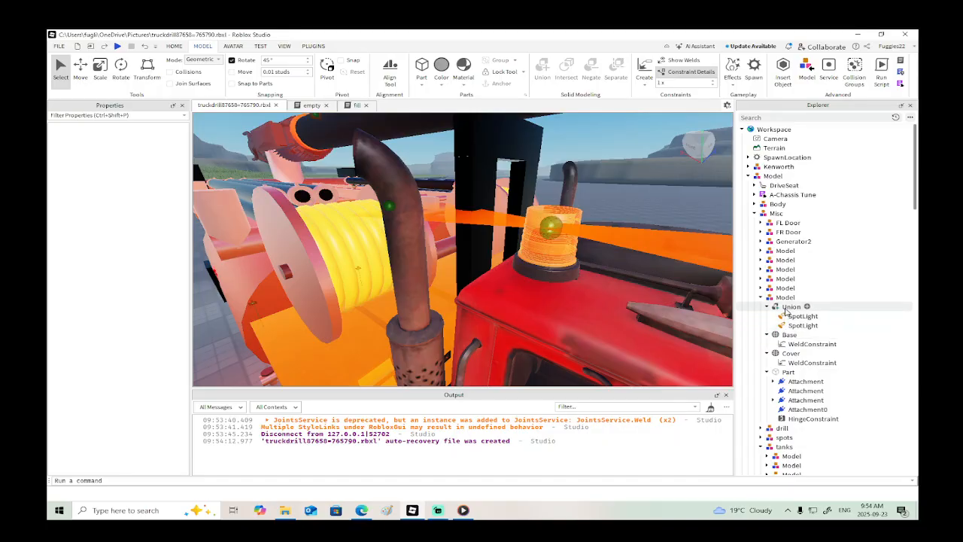
Step: Try deleting the beacon's inner Union together with its spotlights, and undo the deletion
{"action": "left_click", "coordinate": [790, 307]}
{"action": "right_click_drag", "start_coordinate": [640, 307], "coordinate": [645, 308]}
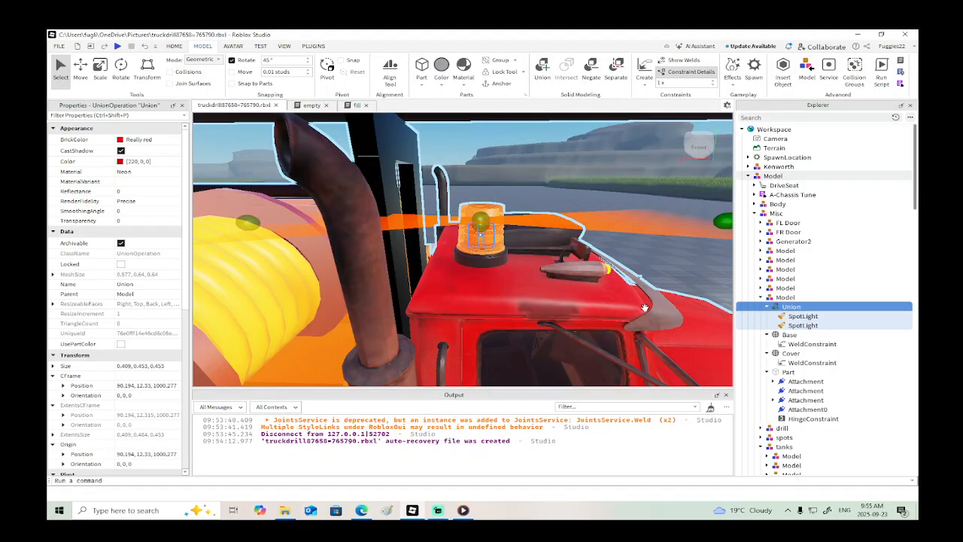
{"action": "key", "text": "Delete"}
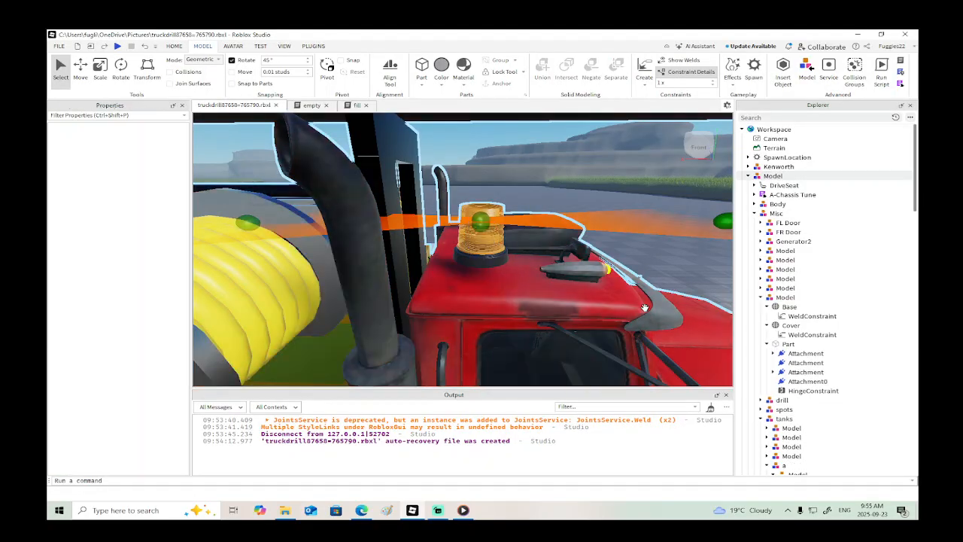
{"action": "key", "text": "ctrl+z"}
{"action": "right_click_drag", "start_coordinate": [645, 308], "coordinate": [644, 308]}
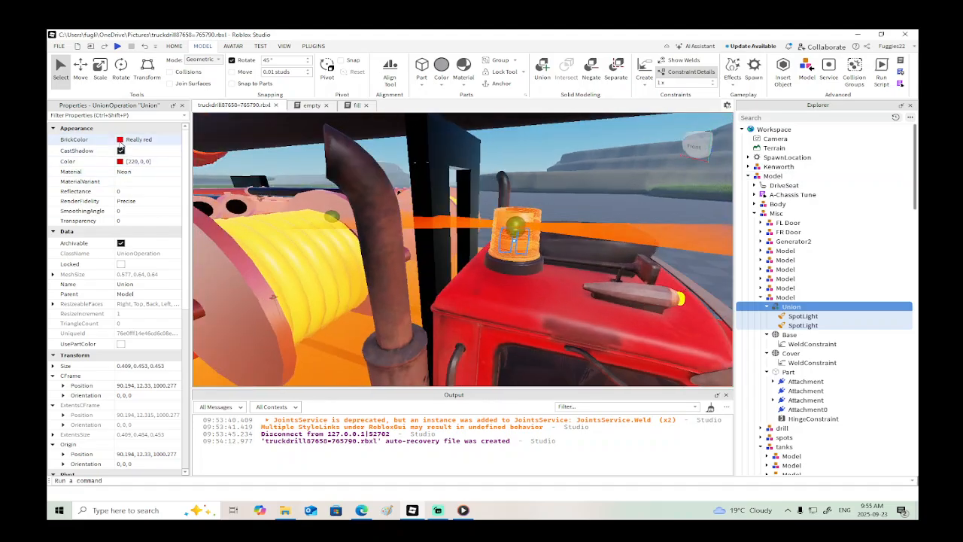
Step: Recolor the beacon's inner Union, settling on the Deep orange BrickColor
{"action": "left_click", "coordinate": [120, 161]}
{"action": "left_click", "coordinate": [403, 231]}
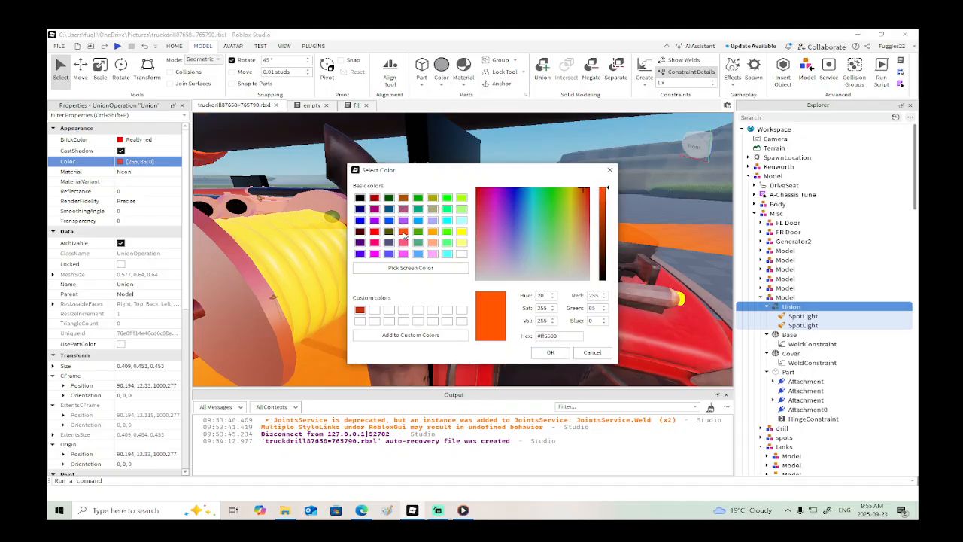
{"action": "left_click", "coordinate": [567, 353]}
{"action": "left_click", "coordinate": [120, 139]}
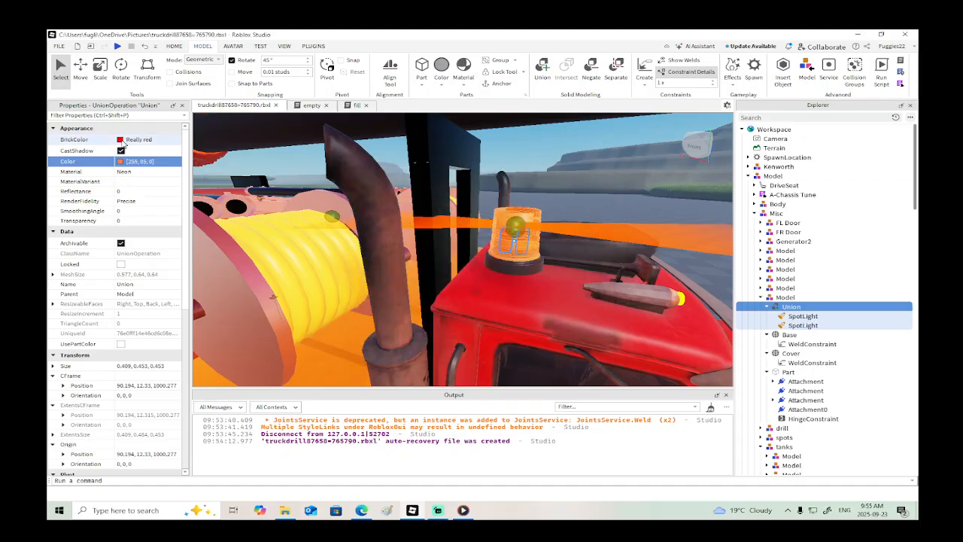
{"action": "left_click", "coordinate": [68, 223]}
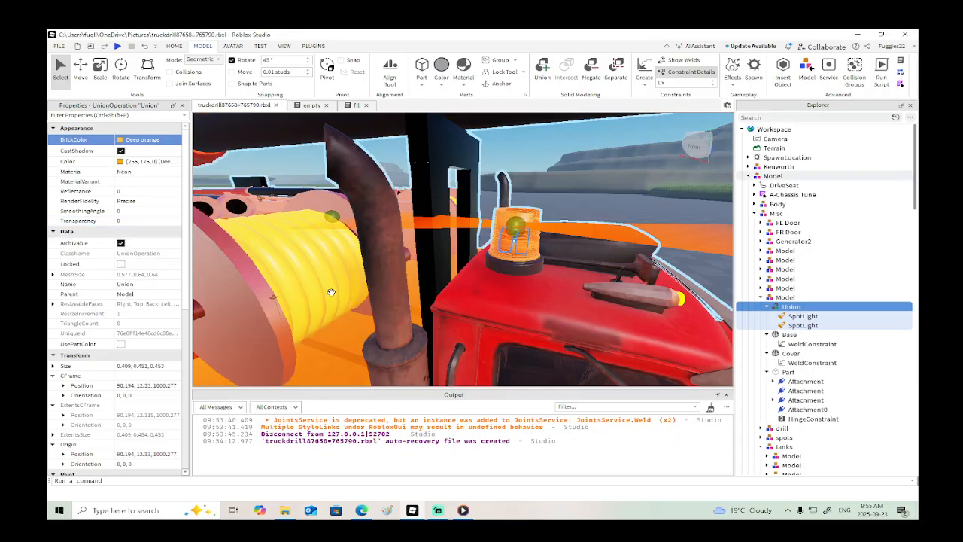
Step: Examine the beacon on the truck and the properties of the Union's two spotlights
{"action": "scroll", "coordinate": [382, 282], "scroll_direction": "down", "scroll_amount": 10}
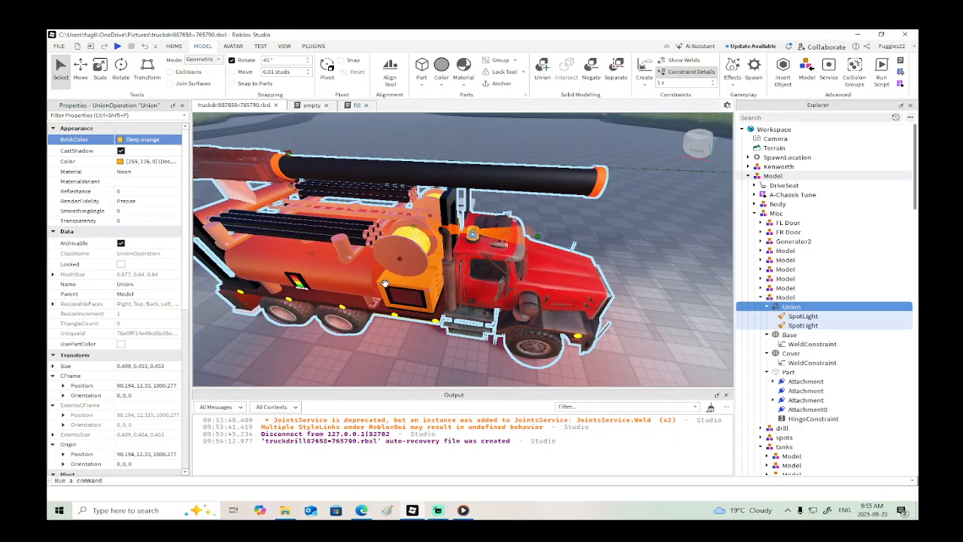
{"action": "scroll", "coordinate": [466, 259], "scroll_direction": "up", "scroll_amount": 4}
{"action": "scroll", "coordinate": [158, 195], "scroll_direction": "down", "scroll_amount": 7}
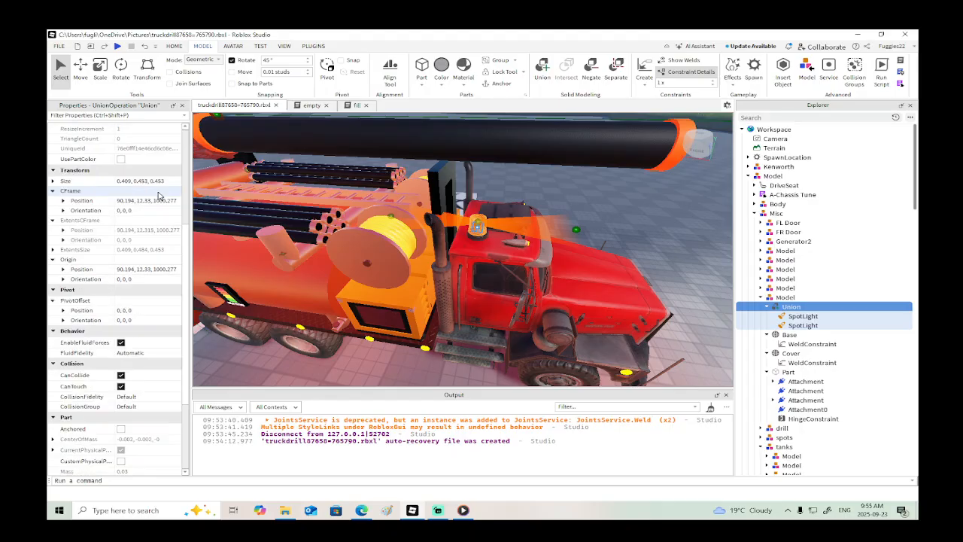
{"action": "scroll", "coordinate": [158, 195], "scroll_direction": "up", "scroll_amount": 7}
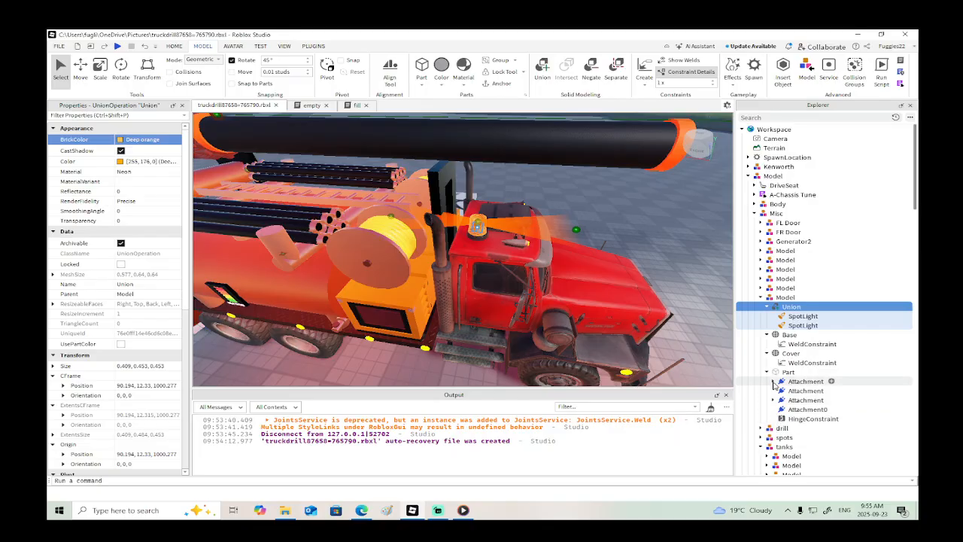
{"action": "key", "text": "d"}
{"action": "key", "text": "d"}
{"action": "right_click_drag", "start_coordinate": [661, 311], "coordinate": [661, 311]}
{"action": "key", "text": "s"}
{"action": "key", "text": "w"}
{"action": "right_click_drag", "start_coordinate": [454, 287], "coordinate": [454, 287]}
{"action": "left_click", "coordinate": [790, 317]}
{"action": "left_click", "coordinate": [792, 325]}
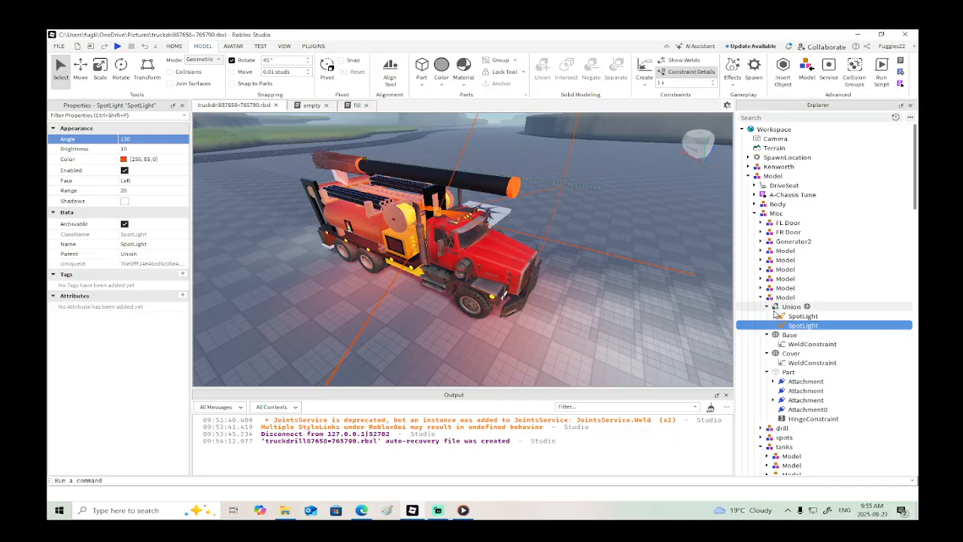
Step: Weld the beacon's transparent Part to the Cover with a weld constraint
{"action": "key", "text": "f"}
{"action": "scroll", "coordinate": [568, 301], "scroll_direction": "up", "scroll_amount": 3}
{"action": "right_click_drag", "start_coordinate": [569, 300], "coordinate": [568, 301]}
{"action": "scroll", "coordinate": [567, 301], "scroll_direction": "down", "scroll_amount": 3}
{"action": "left_click", "coordinate": [786, 373]}
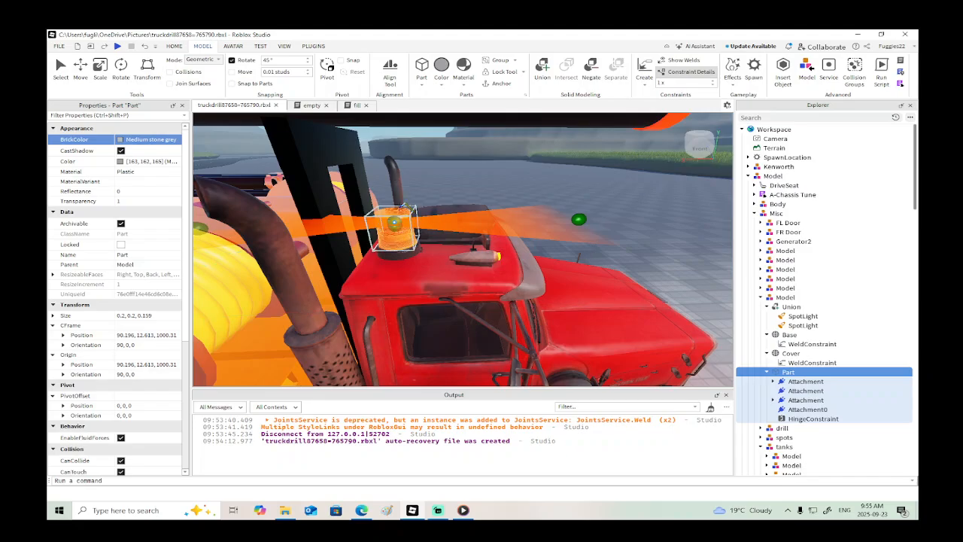
{"action": "left_click", "coordinate": [401, 210]}
Step: Delete the weld constraint that ties the beacon's Cover to Body 1
{"action": "left_click", "coordinate": [782, 354]}
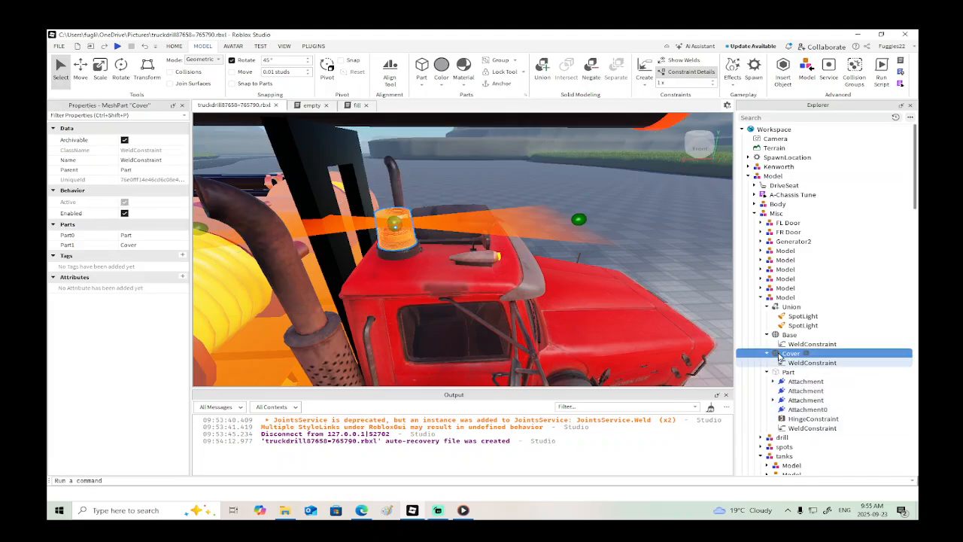
{"action": "left_click", "coordinate": [784, 363]}
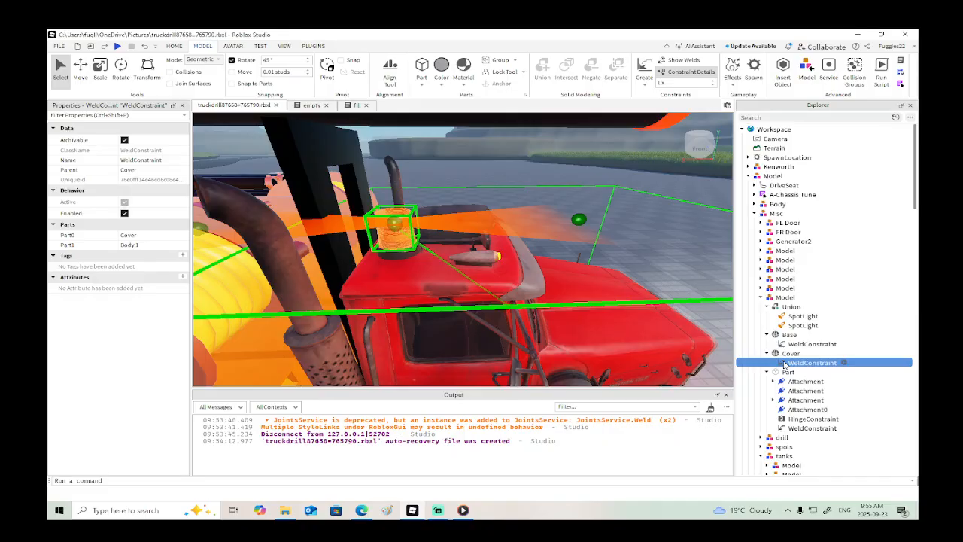
{"action": "key", "text": "Delete"}
Step: Weld the beacon's inner Union to the Cover with a weld constraint
{"action": "left_click", "coordinate": [786, 334]}
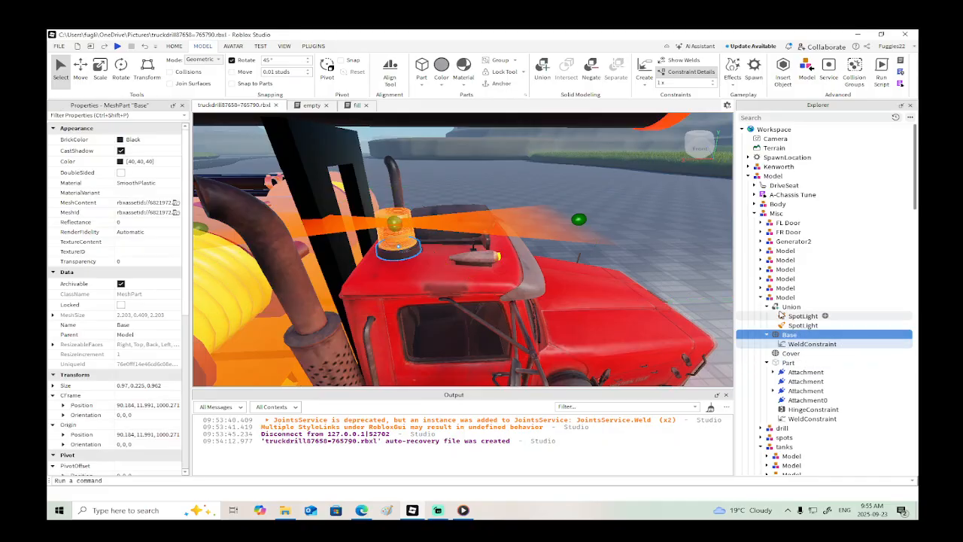
{"action": "left_click", "coordinate": [786, 306]}
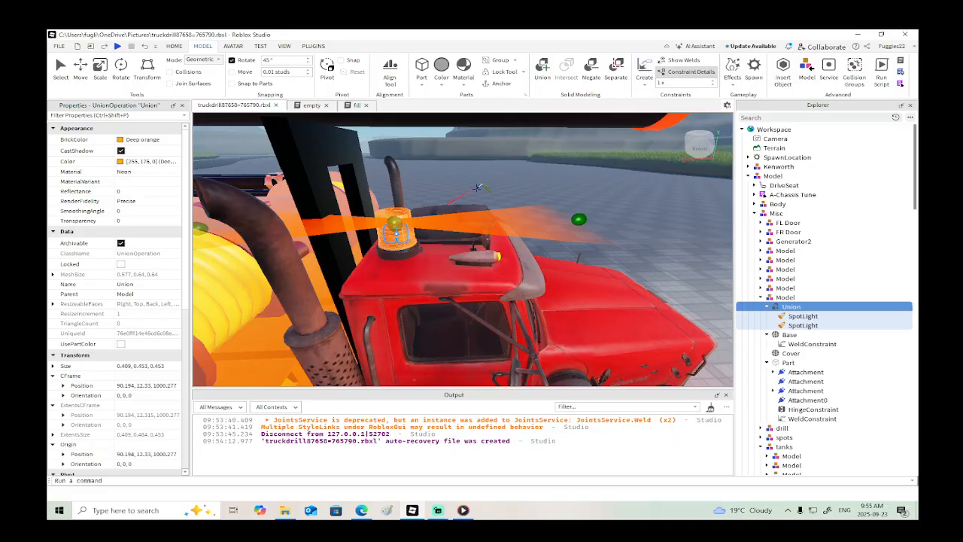
{"action": "left_click", "coordinate": [400, 226]}
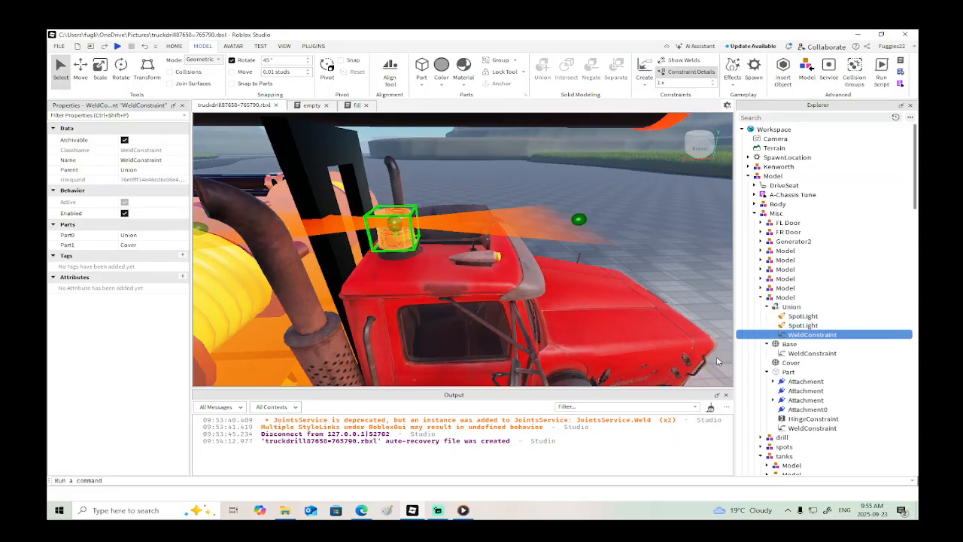
{"action": "left_click", "coordinate": [462, 512]}
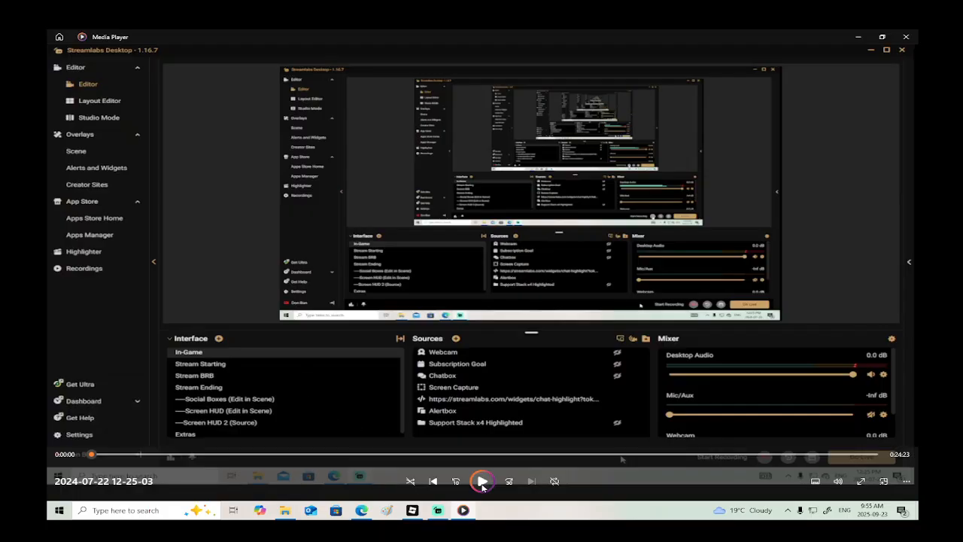
{"action": "left_click", "coordinate": [483, 482]}
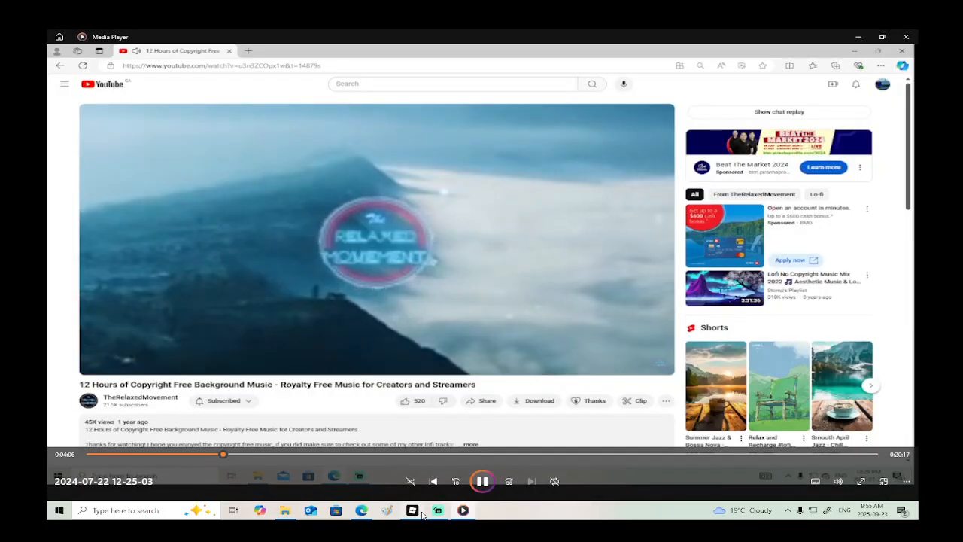
{"action": "left_click", "coordinate": [412, 510]}
Step: Create a cylindrical constraint from the top of the beacon's Cover to its Base
{"action": "left_click", "coordinate": [791, 363]}
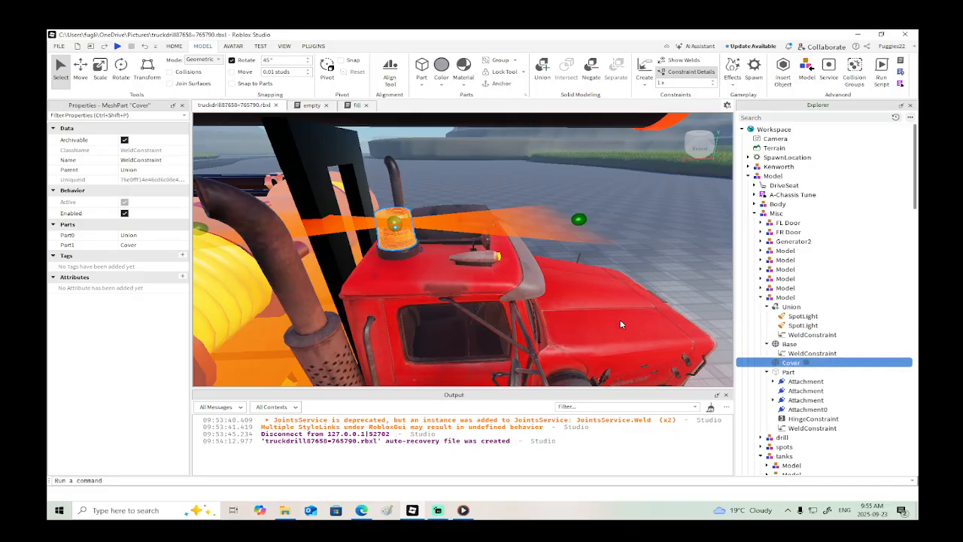
{"action": "key", "text": "f"}
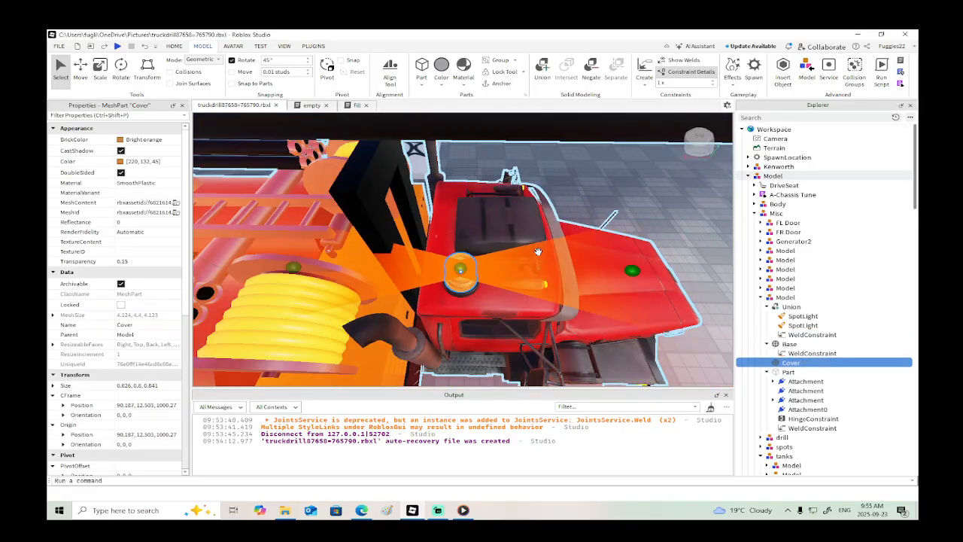
{"action": "left_click", "coordinate": [647, 82]}
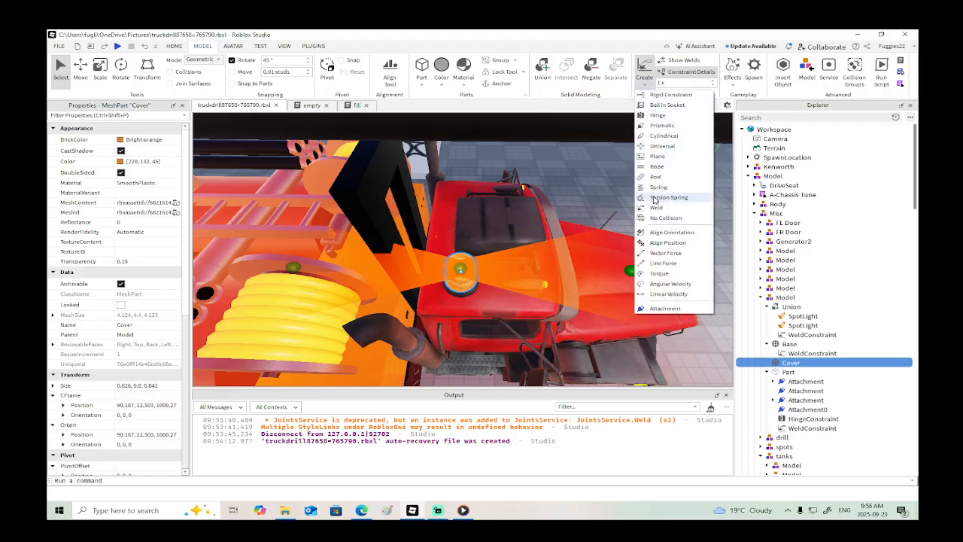
{"action": "left_click", "coordinate": [664, 135]}
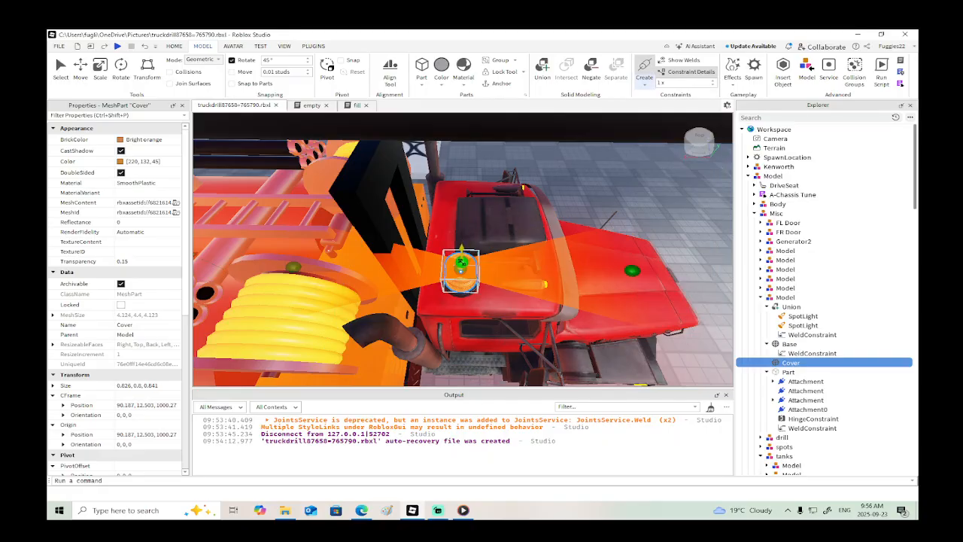
{"action": "left_click", "coordinate": [461, 264]}
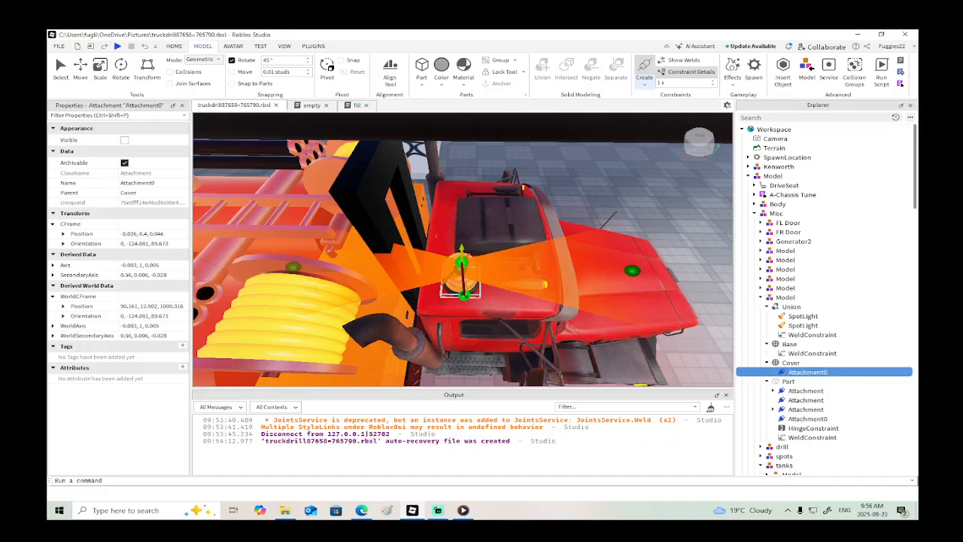
{"action": "left_click", "coordinate": [464, 297]}
Step: Copy the Cover attachment's world position, 90.161, 12.902, 1000.316, to the beacon Base's Attachment1
{"action": "key", "text": "f"}
{"action": "right_click_drag", "start_coordinate": [508, 294], "coordinate": [502, 295]}
{"action": "left_click", "coordinate": [468, 156]}
{"action": "scroll", "coordinate": [287, 255], "scroll_direction": "down", "scroll_amount": 5}
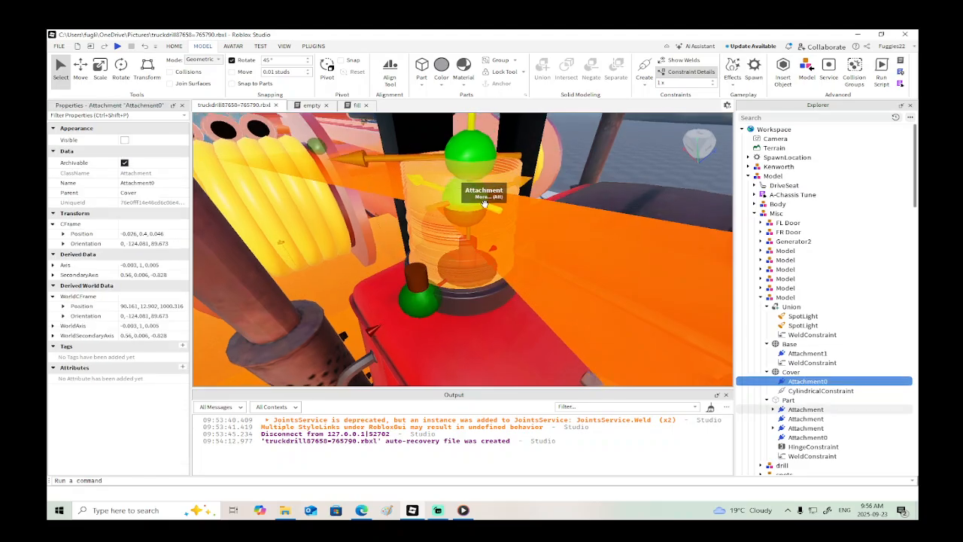
{"action": "left_click", "coordinate": [154, 306]}
{"action": "left_click", "coordinate": [154, 306]}
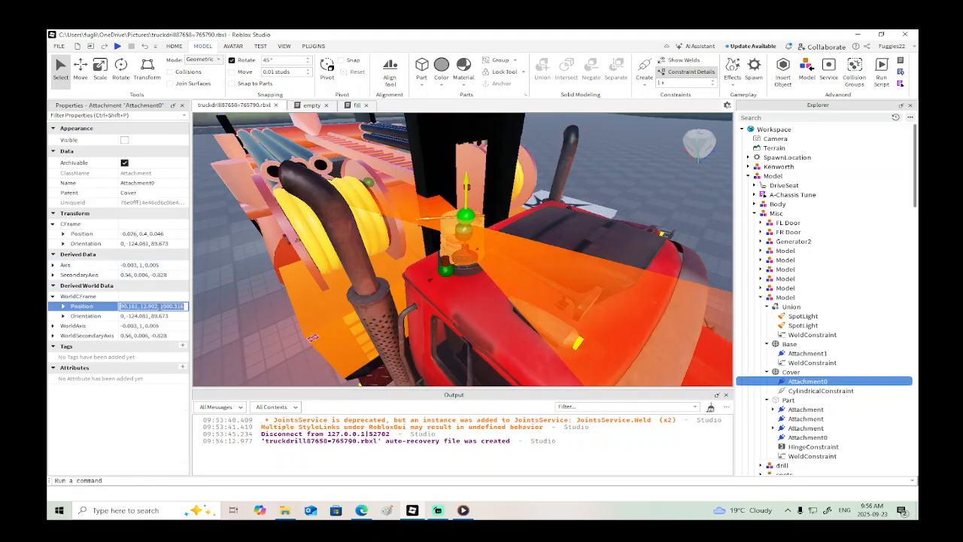
{"action": "left_click", "coordinate": [807, 353]}
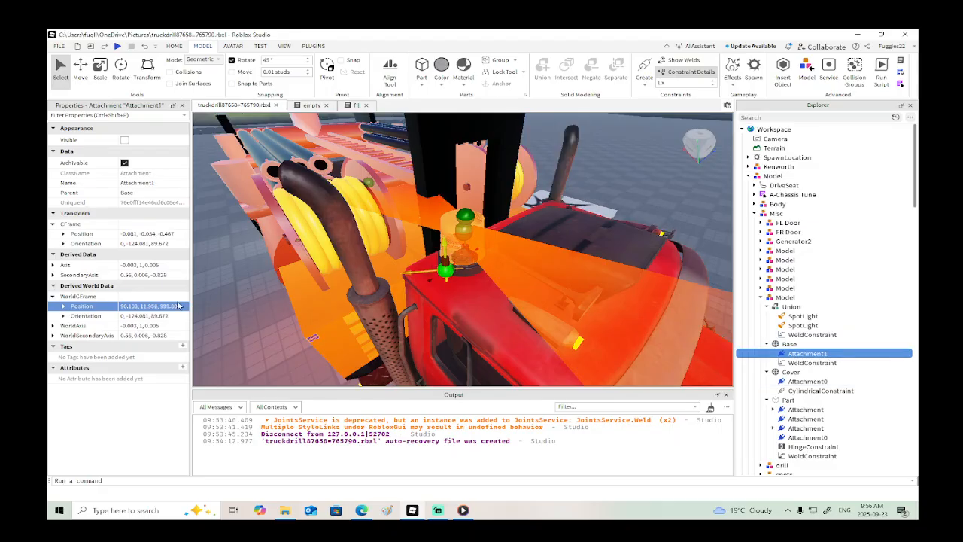
{"action": "key", "text": "Return"}
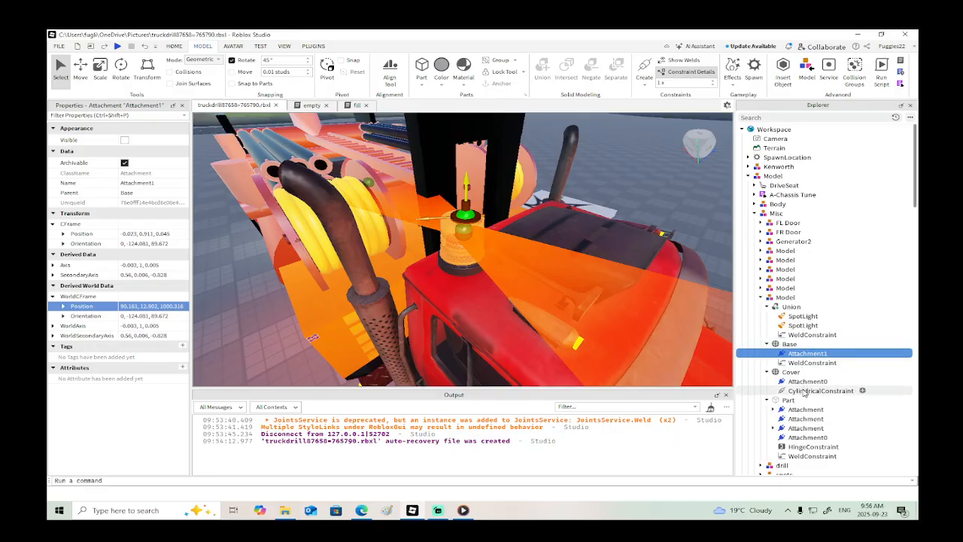
Step: Move the beacon's cylindrical constraint from Cover into the start part and set its angular actuator type to Motor
{"action": "left_click_drag", "start_coordinate": [804, 392], "coordinate": [805, 363]}
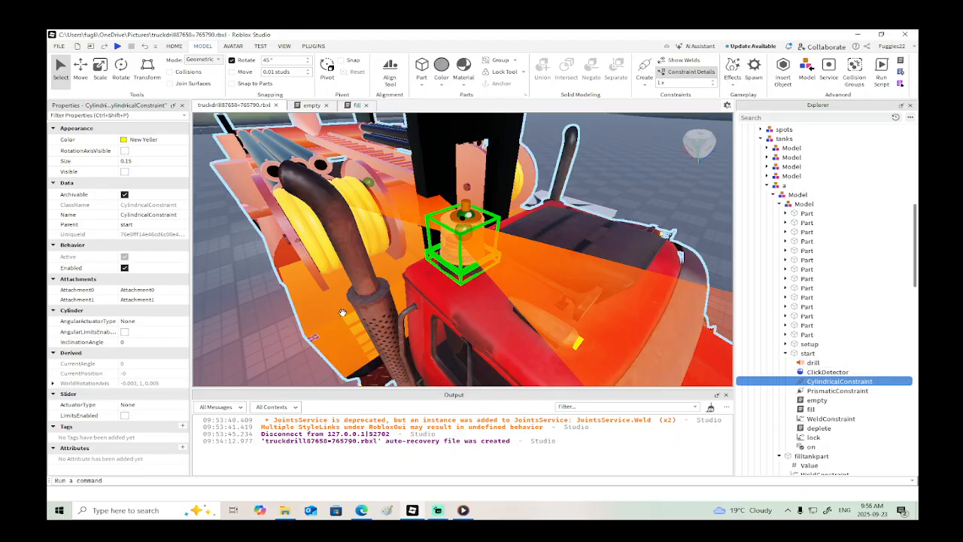
{"action": "left_click", "coordinate": [146, 321]}
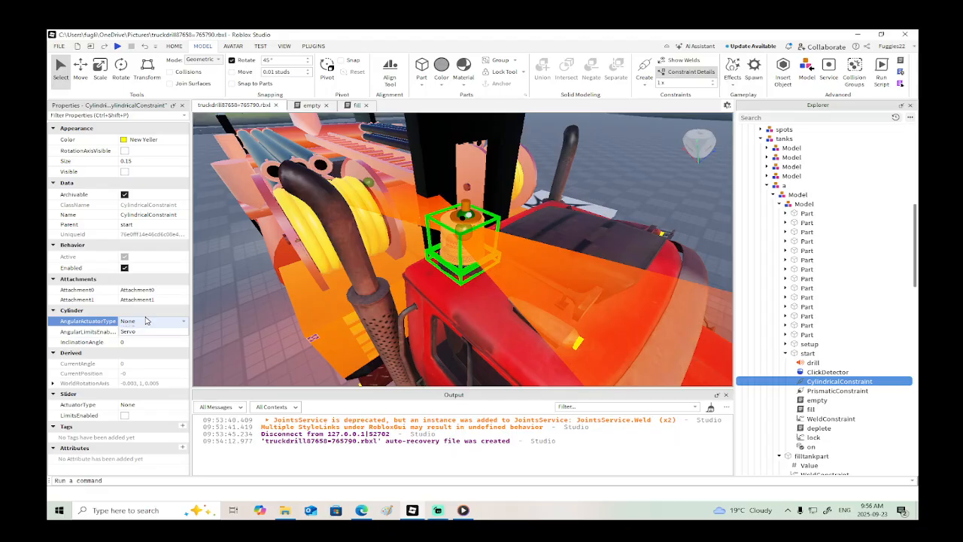
{"action": "left_click", "coordinate": [147, 320]}
{"action": "left_click", "coordinate": [146, 331]}
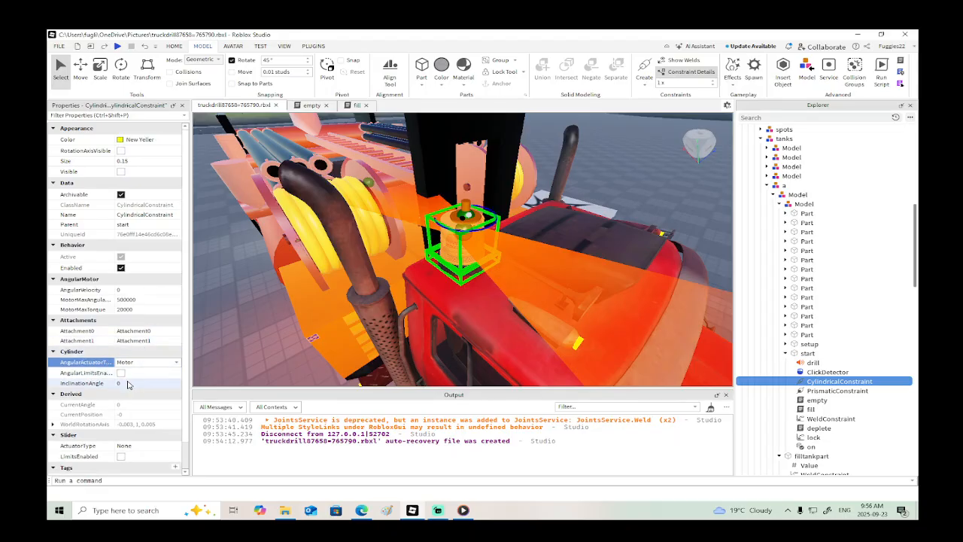
Step: Enable the cylindrical constraint's angular and slider limits, with UpperLimit set to 0 and AngularVelocity set to 1
{"action": "left_click", "coordinate": [121, 373]}
{"action": "scroll", "coordinate": [139, 403], "scroll_direction": "down", "scroll_amount": 2}
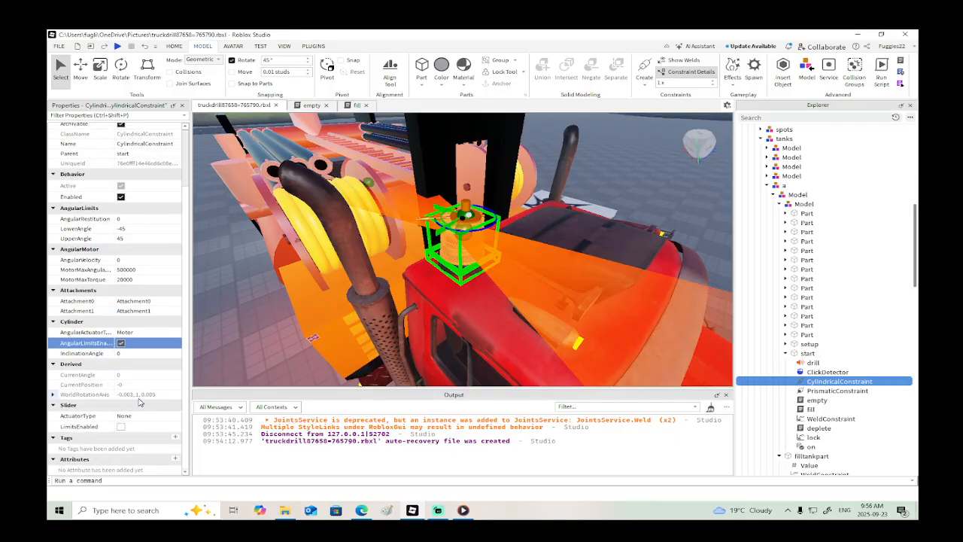
{"action": "left_click", "coordinate": [121, 426]}
{"action": "left_click", "coordinate": [139, 437]}
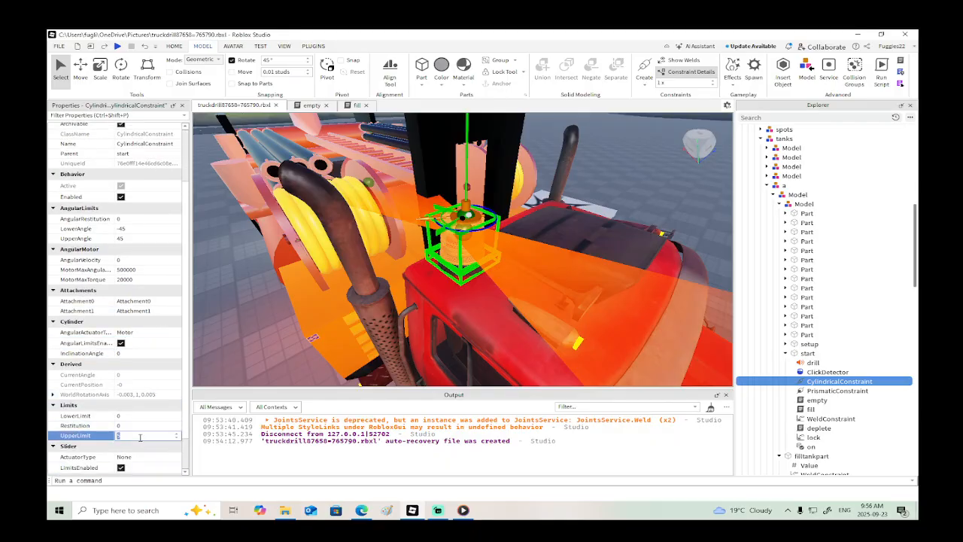
{"action": "type", "text": "0"}
{"action": "key", "text": "Return"}
{"action": "scroll", "coordinate": [460, 286], "scroll_direction": "down", "scroll_amount": 5}
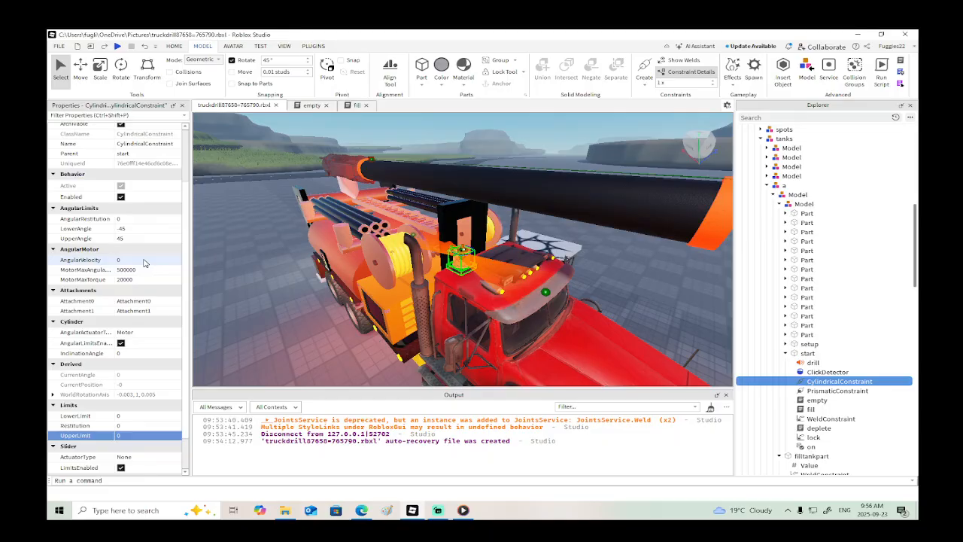
{"action": "left_click", "coordinate": [144, 260]}
{"action": "type", "text": "1"}
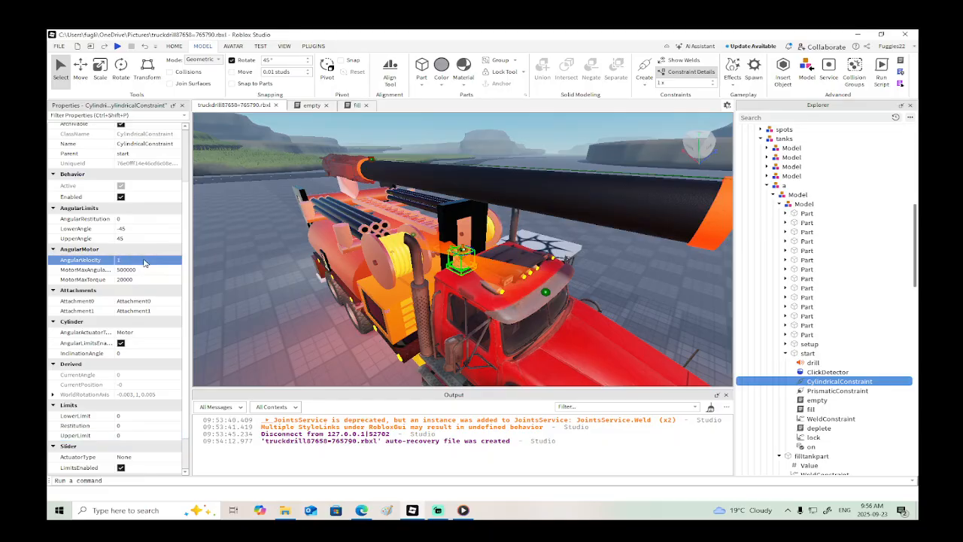
Step: Playtest the place, walk the character up to the truck to check the beacon's rotation, and stop the test
{"action": "left_click", "coordinate": [118, 45]}
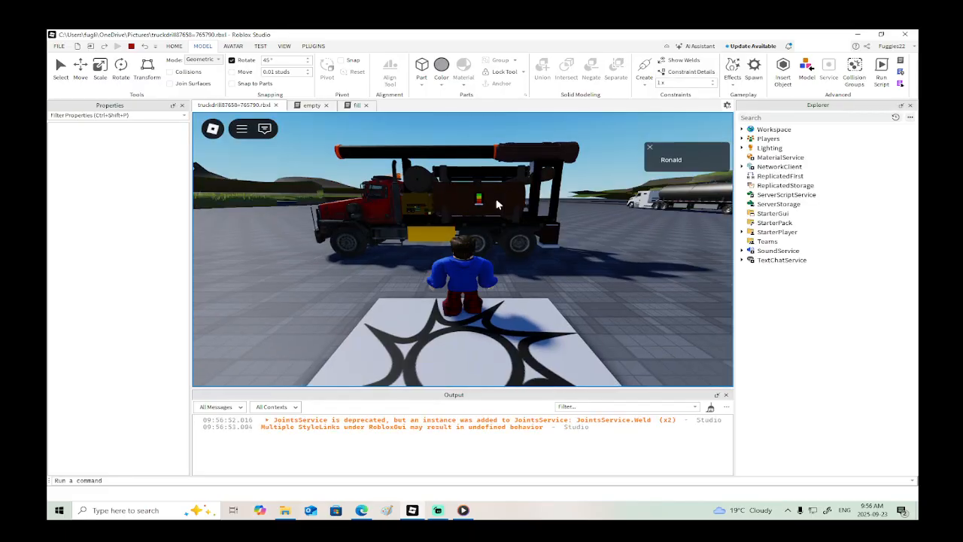
{"action": "key", "text": "a"}
{"action": "key", "text": "w"}
{"action": "right_click_drag", "start_coordinate": [497, 200], "coordinate": [497, 200]}
{"action": "key", "text": "space"}
{"action": "scroll", "coordinate": [496, 200], "scroll_direction": "down", "scroll_amount": 3}
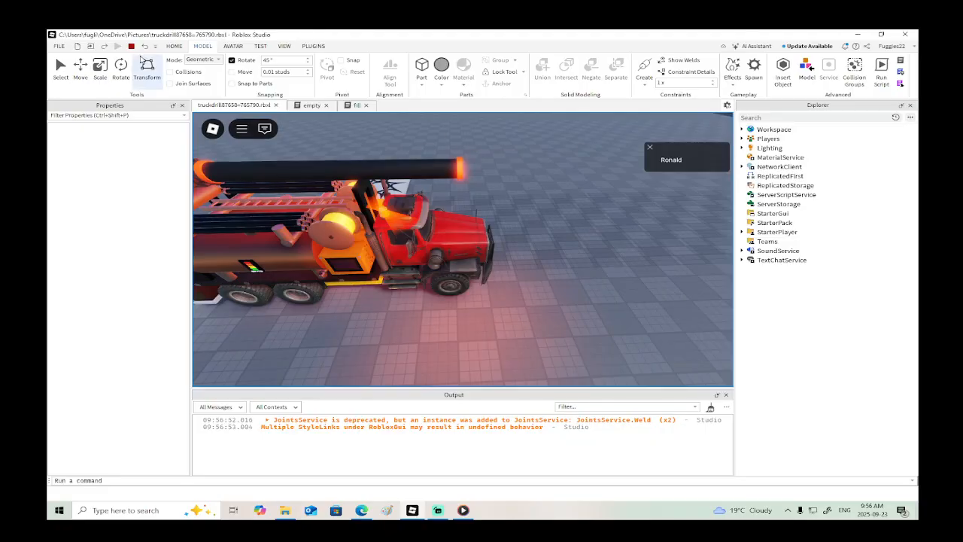
{"action": "left_click", "coordinate": [131, 46]}
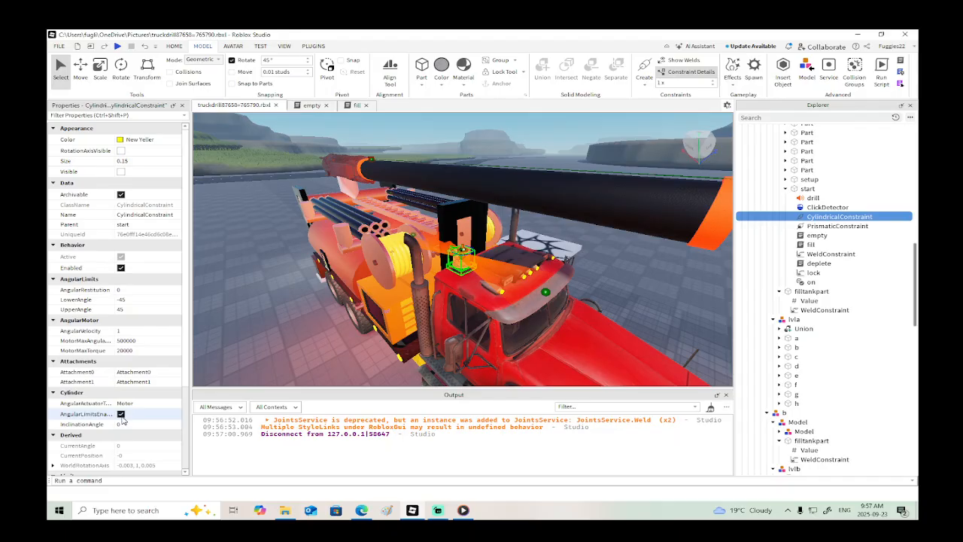
Step: Turn off the cylindrical constraint's angular limits and playtest the beacon's rotation from the front of the truck
{"action": "left_click", "coordinate": [121, 414]}
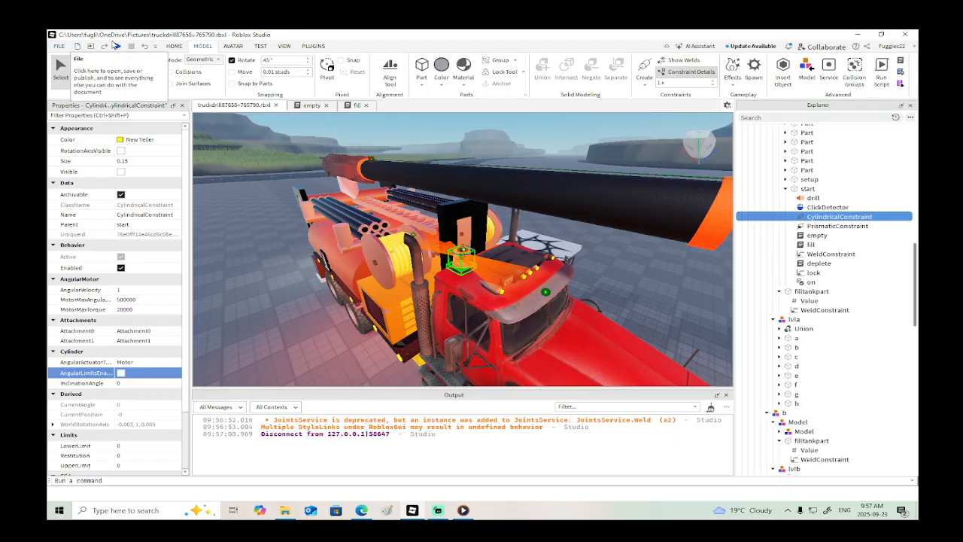
{"action": "left_click", "coordinate": [117, 46]}
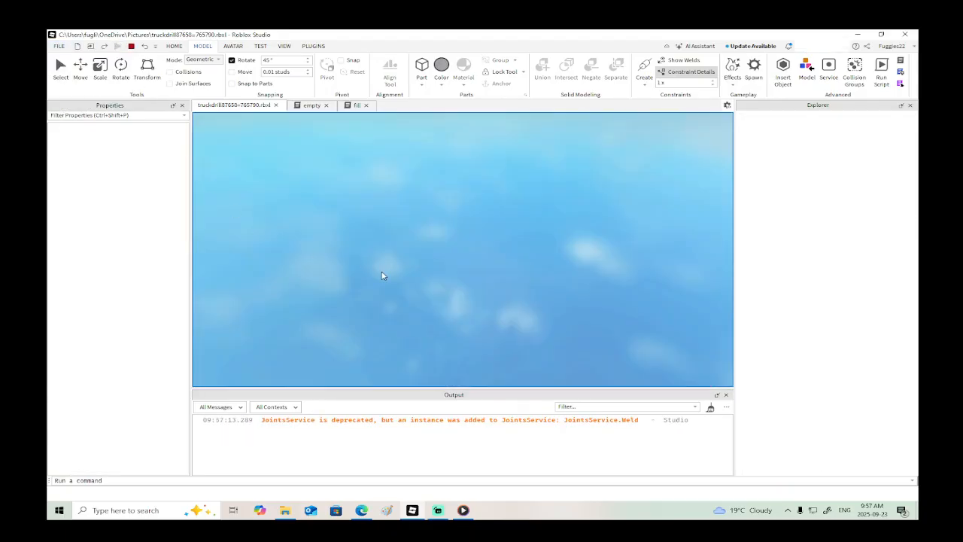
{"action": "key", "text": "a"}
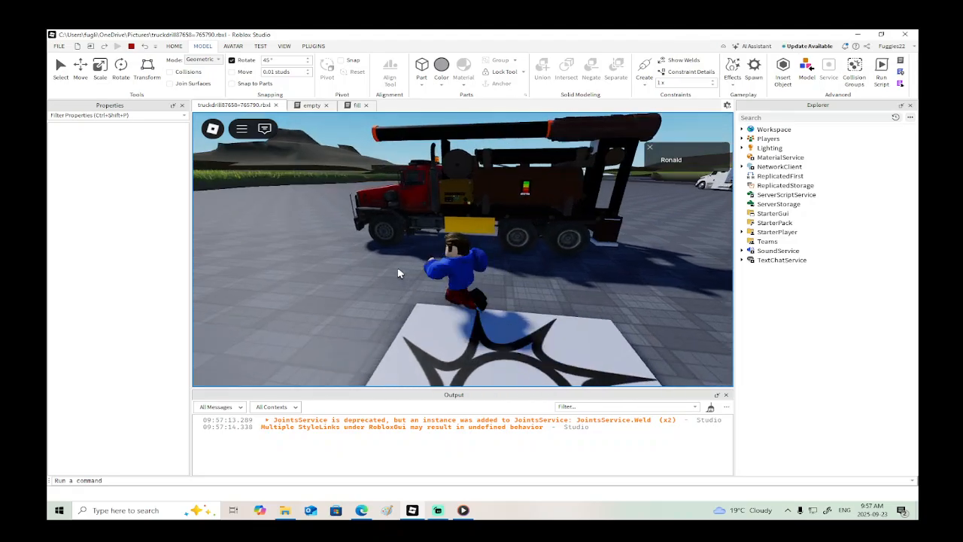
{"action": "key", "text": "w"}
{"action": "key", "text": "space"}
{"action": "right_click_drag", "start_coordinate": [401, 274], "coordinate": [401, 270]}
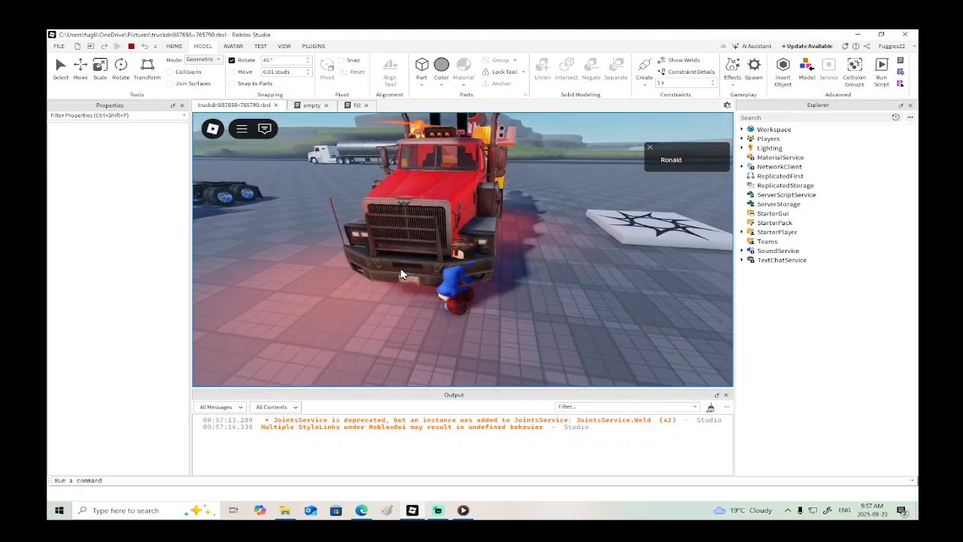
{"action": "key", "text": "a"}
{"action": "key", "text": "s"}
{"action": "right_click_drag", "start_coordinate": [401, 274], "coordinate": [401, 273]}
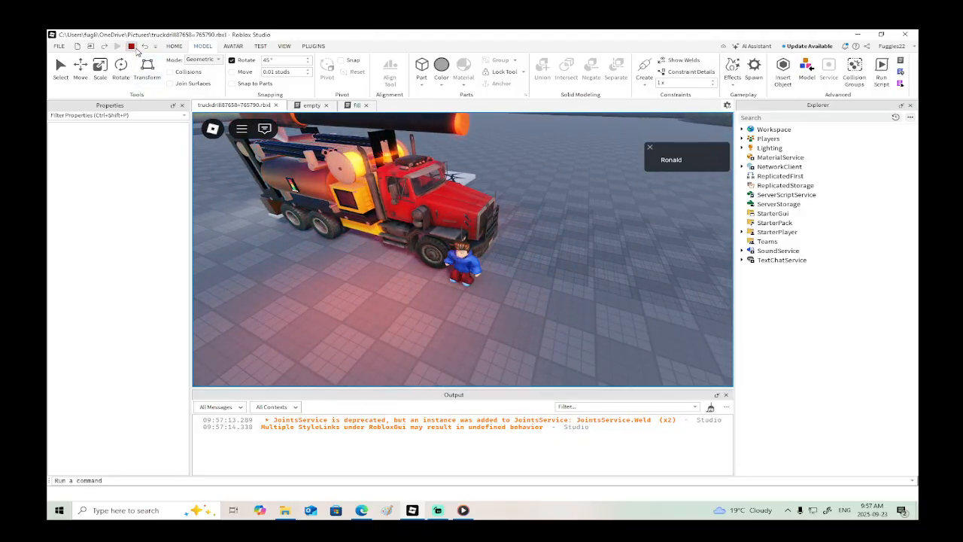
{"action": "key", "text": "shift+F5"}
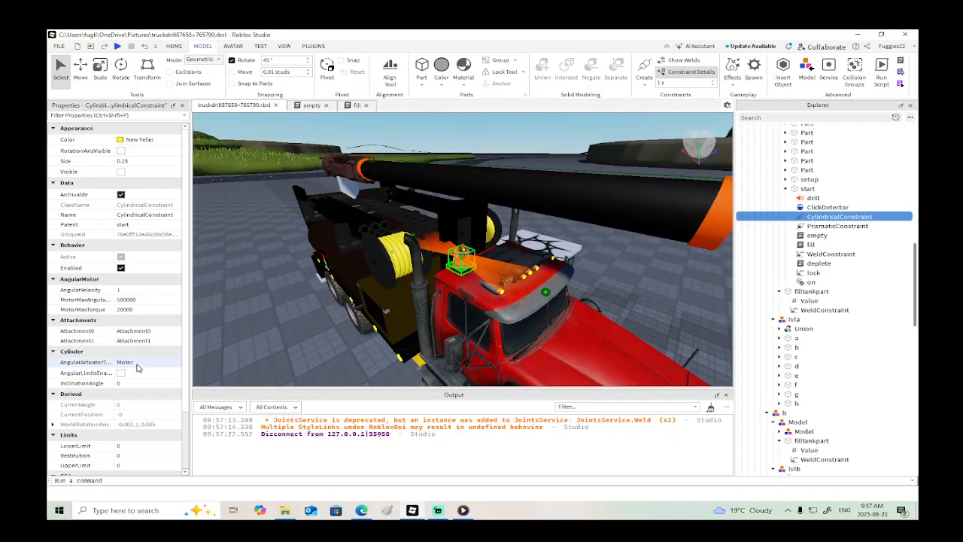
Step: Set the cylindrical constraint's angular velocity to 10 and playtest the beacon's spin
{"action": "left_click", "coordinate": [140, 292]}
{"action": "type", "text": "10"}
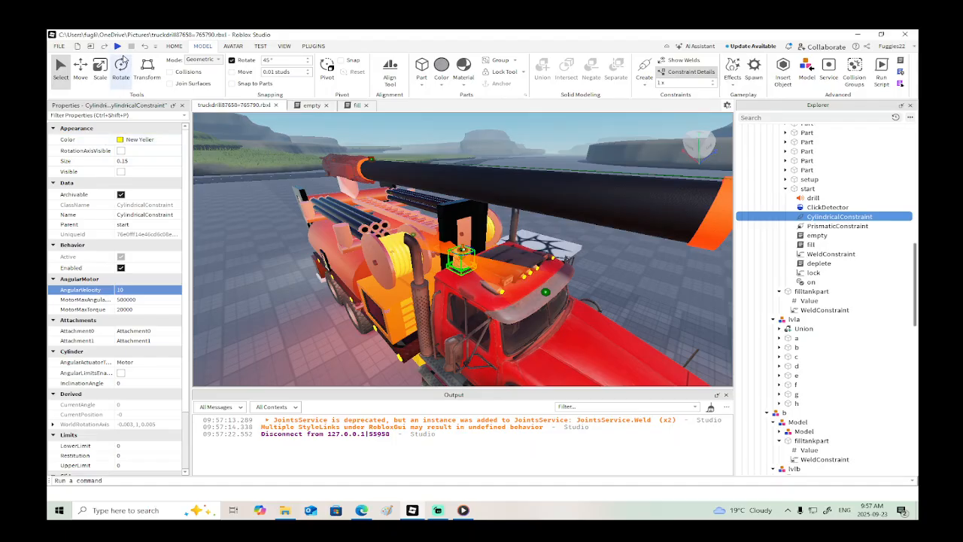
{"action": "left_click", "coordinate": [117, 46]}
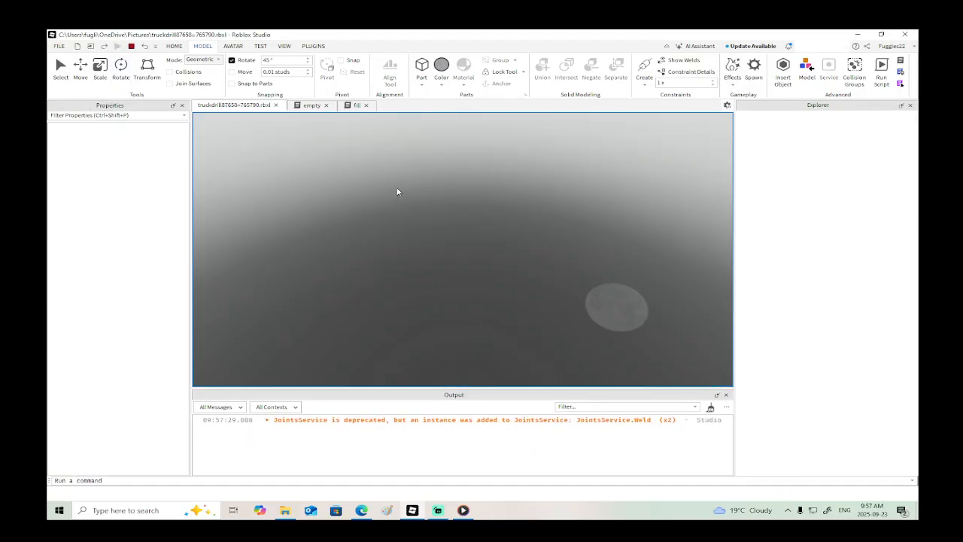
{"action": "key", "text": "a"}
{"action": "right_click_drag", "start_coordinate": [446, 206], "coordinate": [467, 205]}
{"action": "scroll", "coordinate": [446, 205], "scroll_direction": "down", "scroll_amount": 3}
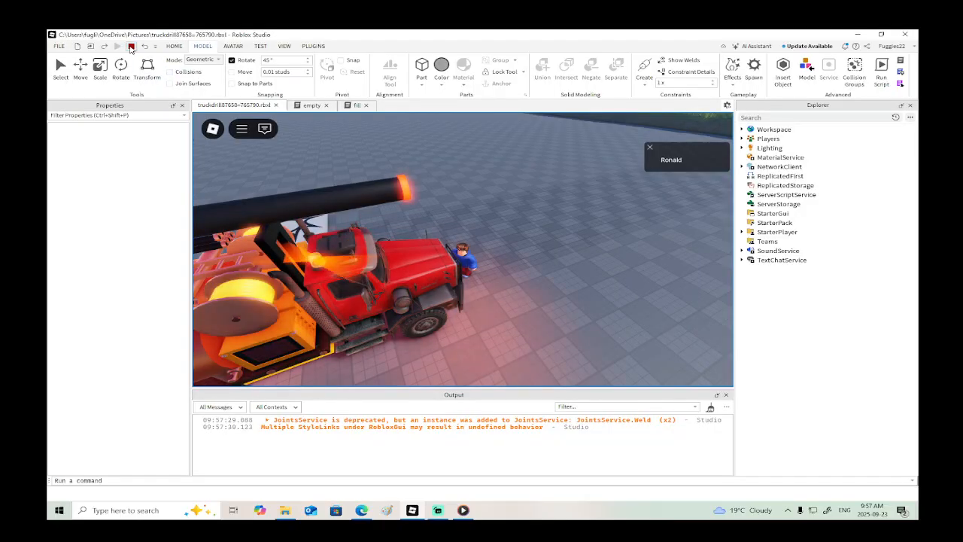
{"action": "key", "text": "shift+F5"}
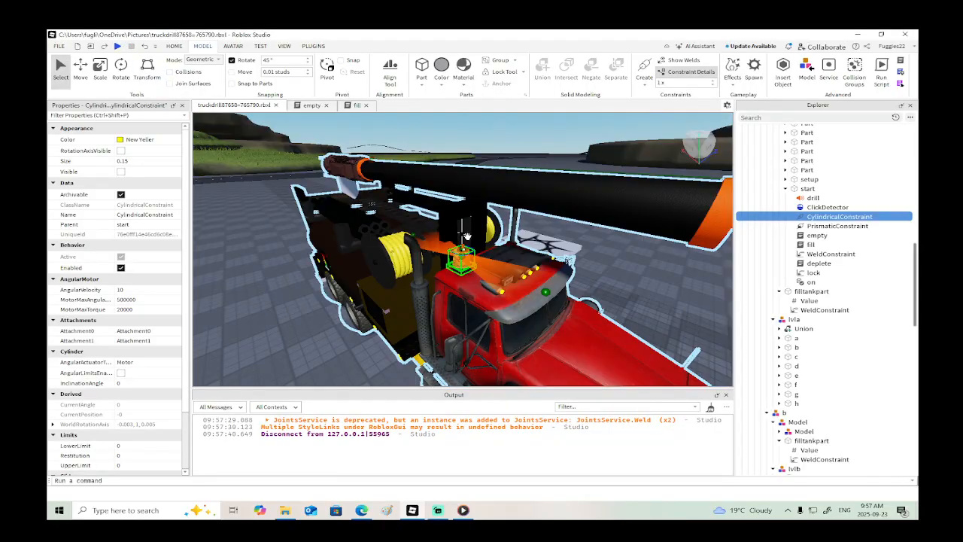
Step: Set the cylindrical constraint's angular velocity to 5 and playtest the beacon's spin near the truck
{"action": "scroll", "coordinate": [467, 233], "scroll_direction": "up", "scroll_amount": 5}
{"action": "right_click_drag", "start_coordinate": [468, 234], "coordinate": [362, 224]}
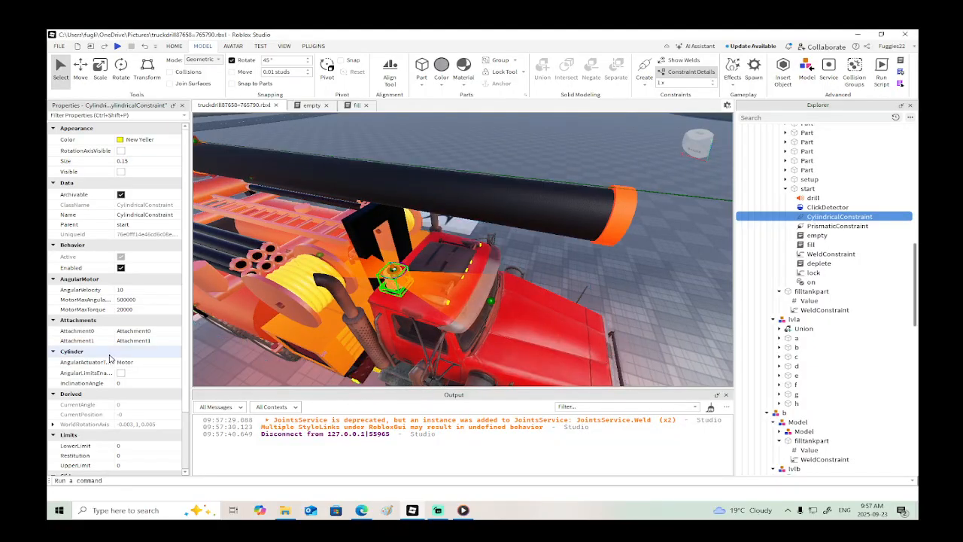
{"action": "scroll", "coordinate": [113, 372], "scroll_direction": "down", "scroll_amount": 3}
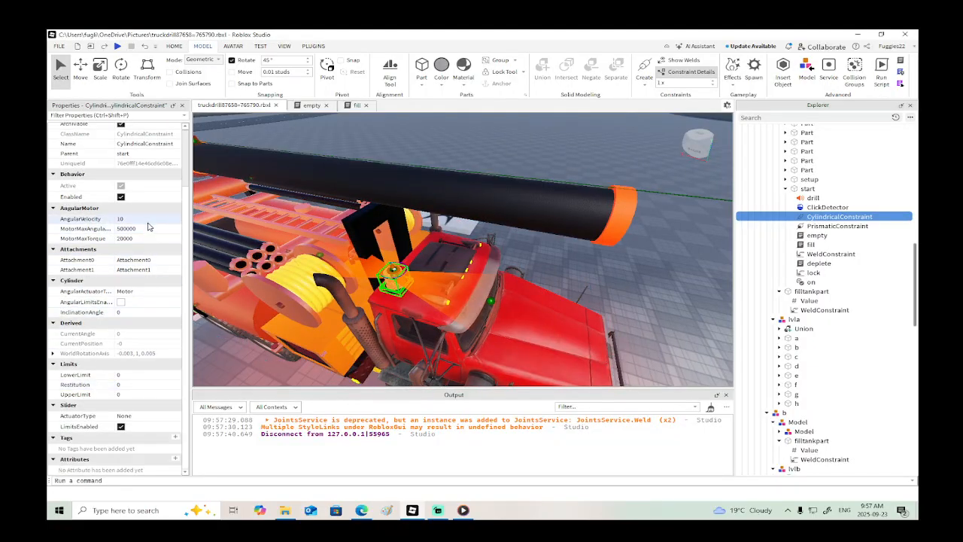
{"action": "left_click", "coordinate": [149, 220]}
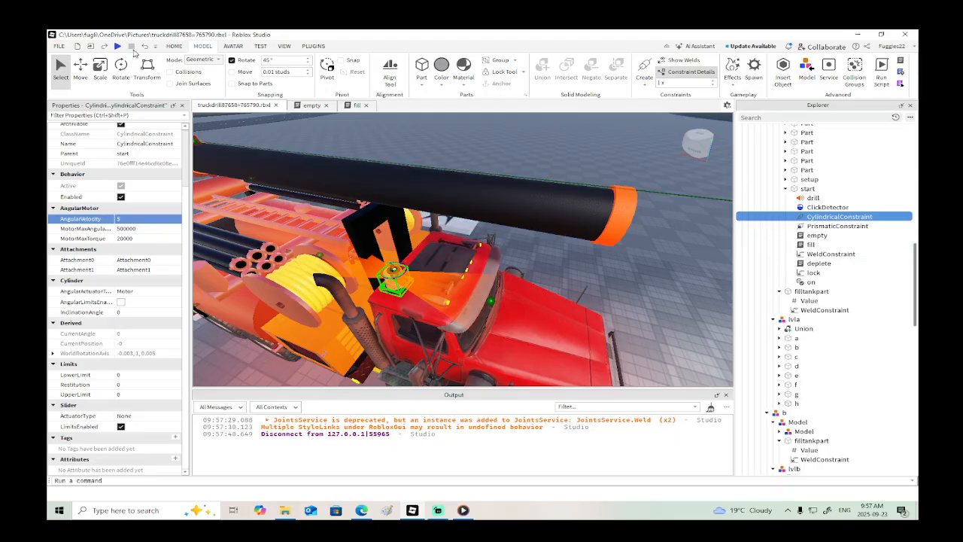
{"action": "left_click", "coordinate": [117, 48]}
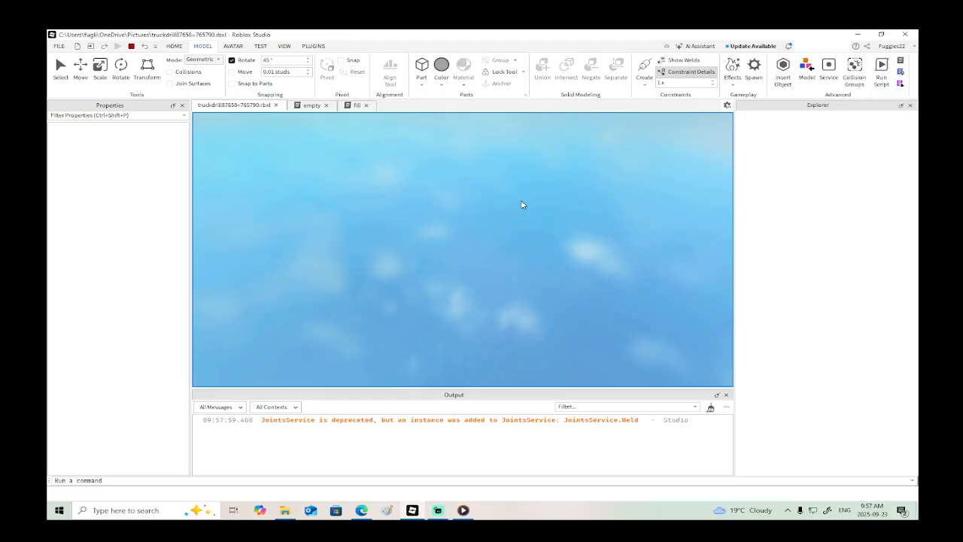
{"action": "key", "text": "a"}
{"action": "key", "text": "w"}
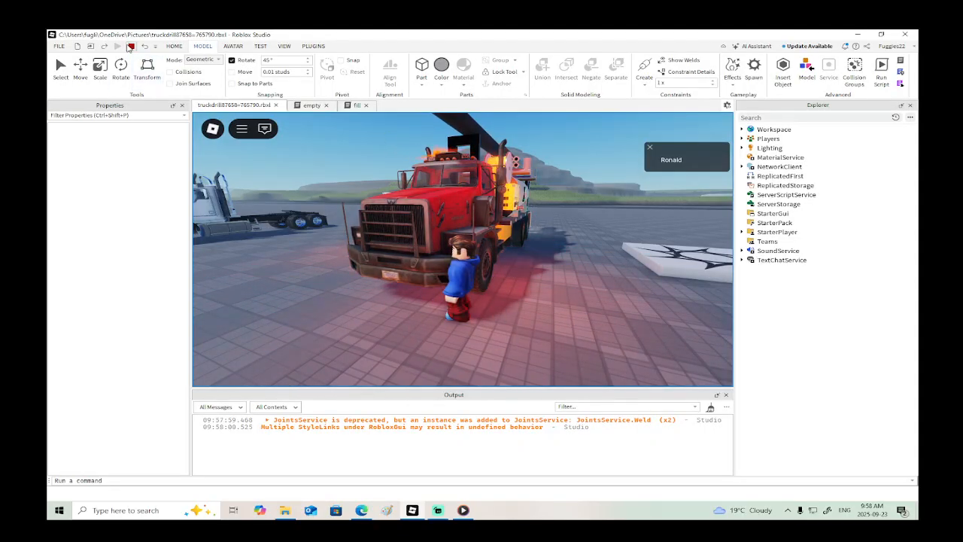
{"action": "key", "text": "shift+F5"}
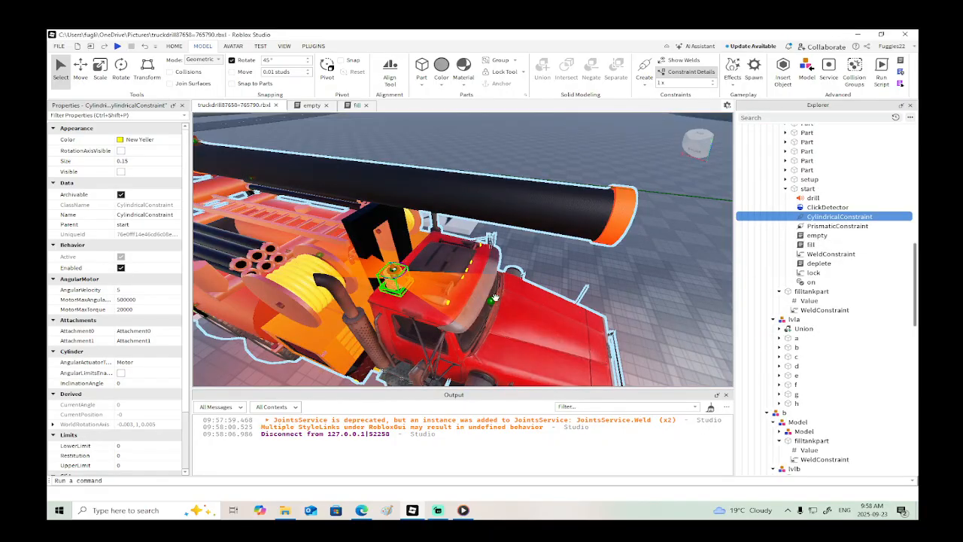
Step: Move the whole beacon model about 2.47 studs across the cab roof and raise it about 0.5 studs
{"action": "left_click", "coordinate": [435, 277]}
{"action": "left_click", "coordinate": [389, 280]}
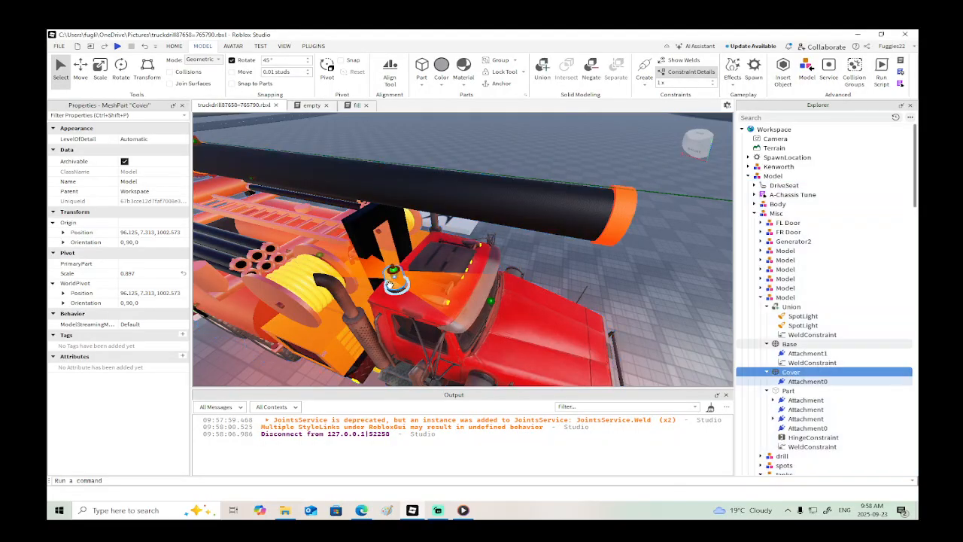
{"action": "left_click", "coordinate": [769, 299]}
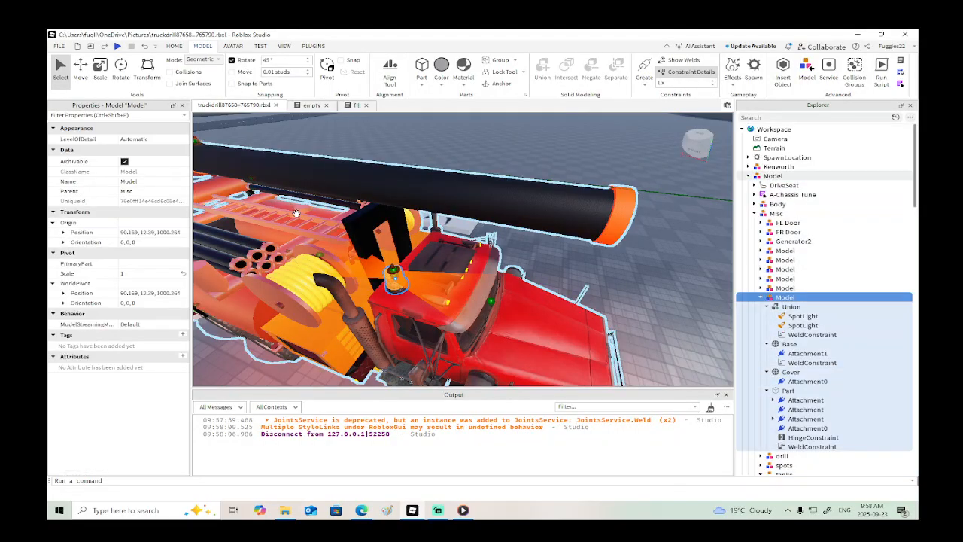
{"action": "left_click", "coordinate": [80, 70]}
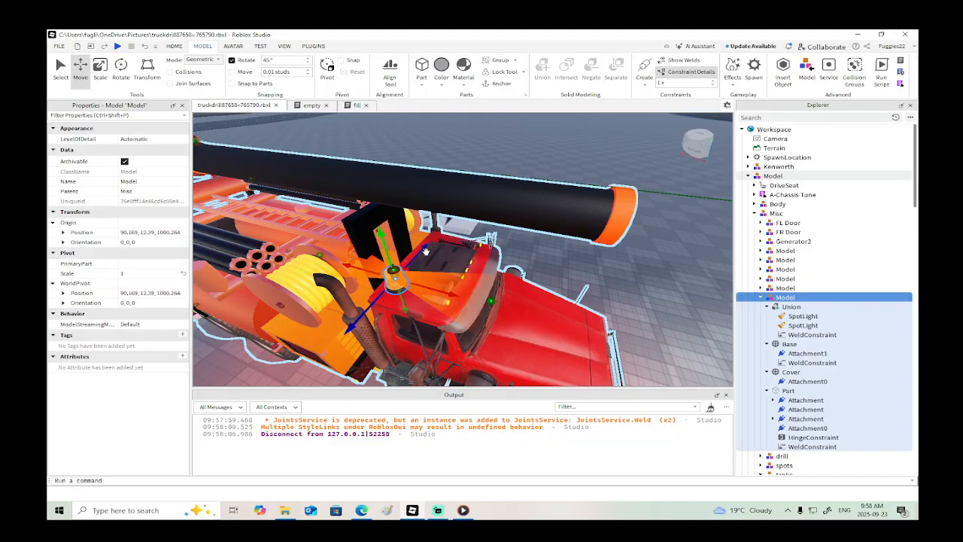
{"action": "left_click_drag", "start_coordinate": [425, 247], "coordinate": [450, 223]}
{"action": "scroll", "coordinate": [450, 223], "scroll_direction": "up", "scroll_amount": 5}
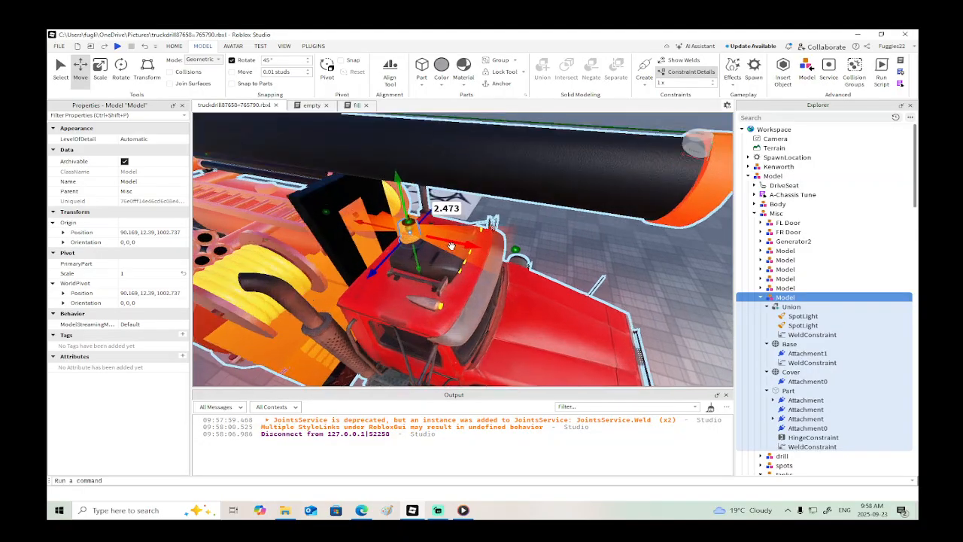
{"action": "left_click_drag", "start_coordinate": [351, 234], "coordinate": [357, 218]}
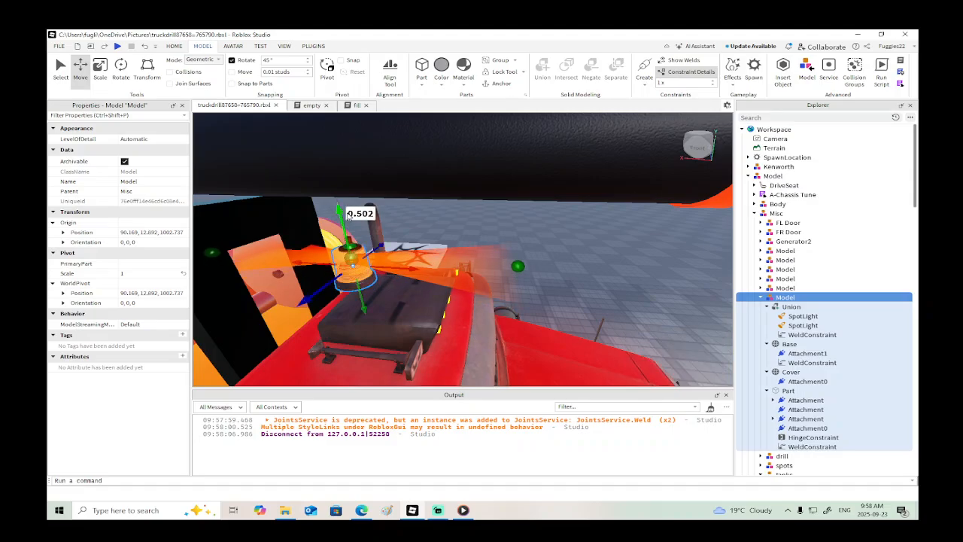
Step: Shift the beacon model about 0.85 studs lengthwise and about 0.32 studs sideways on the cab roof
{"action": "left_click_drag", "start_coordinate": [417, 274], "coordinate": [429, 272]}
{"action": "right_click_drag", "start_coordinate": [428, 272], "coordinate": [316, 267]}
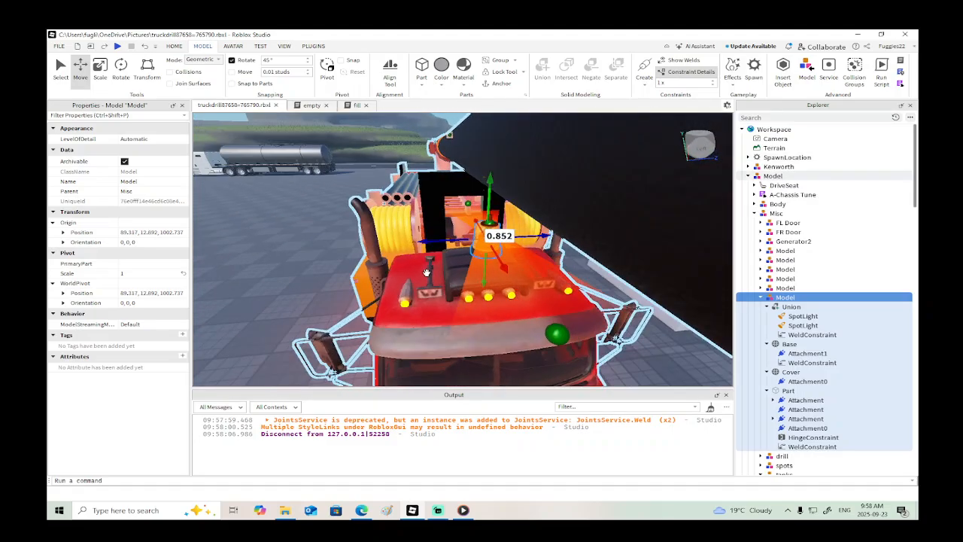
{"action": "left_click_drag", "start_coordinate": [522, 238], "coordinate": [514, 238]}
{"action": "key", "text": "a"}
{"action": "right_click_drag", "start_coordinate": [514, 237], "coordinate": [707, 336]}
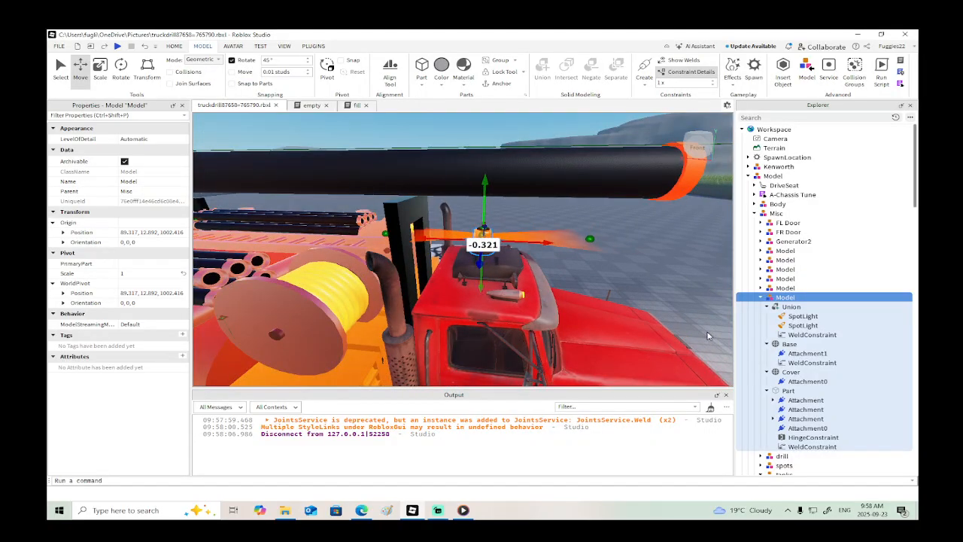
Step: Rename the two attachments that contain child objects in the beacon's Part as a and b
{"action": "left_click", "coordinate": [773, 399]}
{"action": "left_click", "coordinate": [801, 401]}
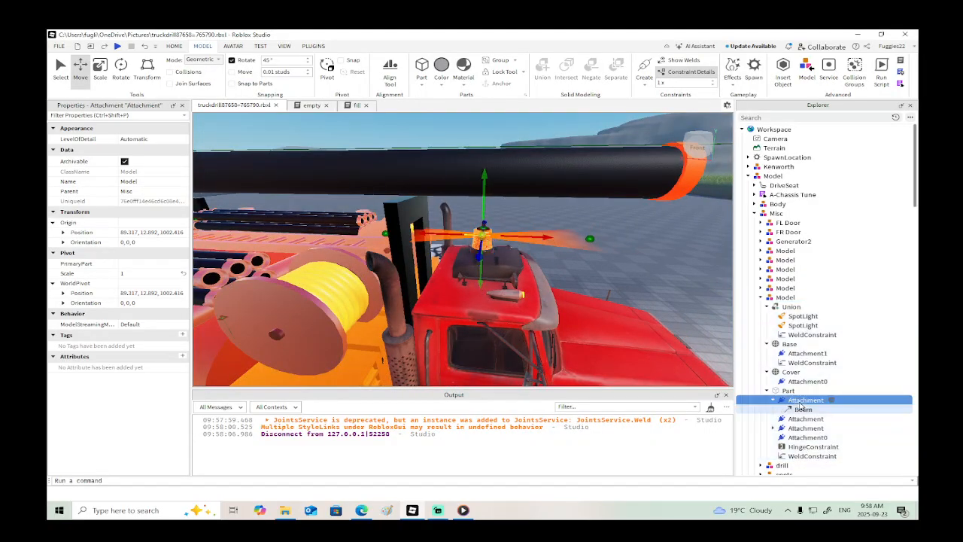
{"action": "double_click", "coordinate": [800, 401]}
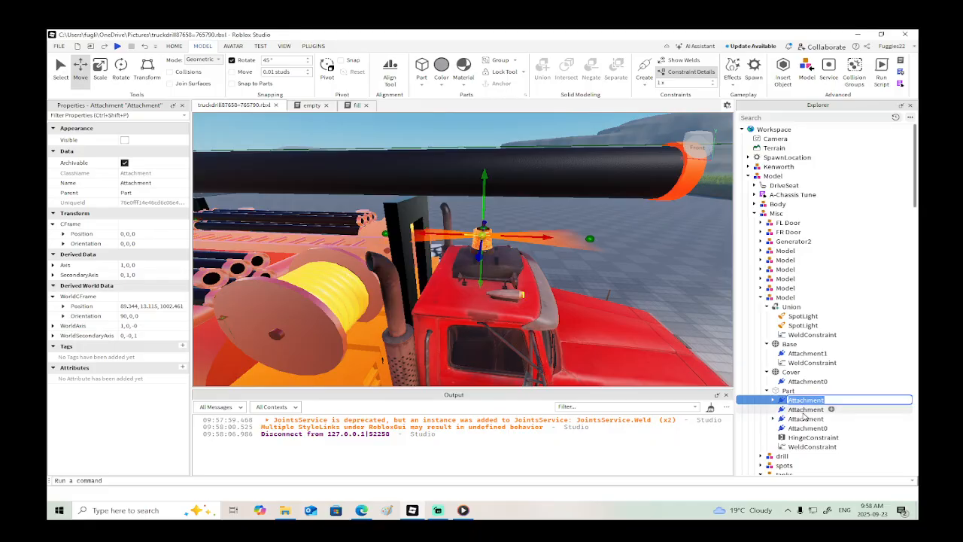
{"action": "type", "text": "a"}
{"action": "left_click", "coordinate": [804, 418]}
{"action": "double_click", "coordinate": [804, 418]}
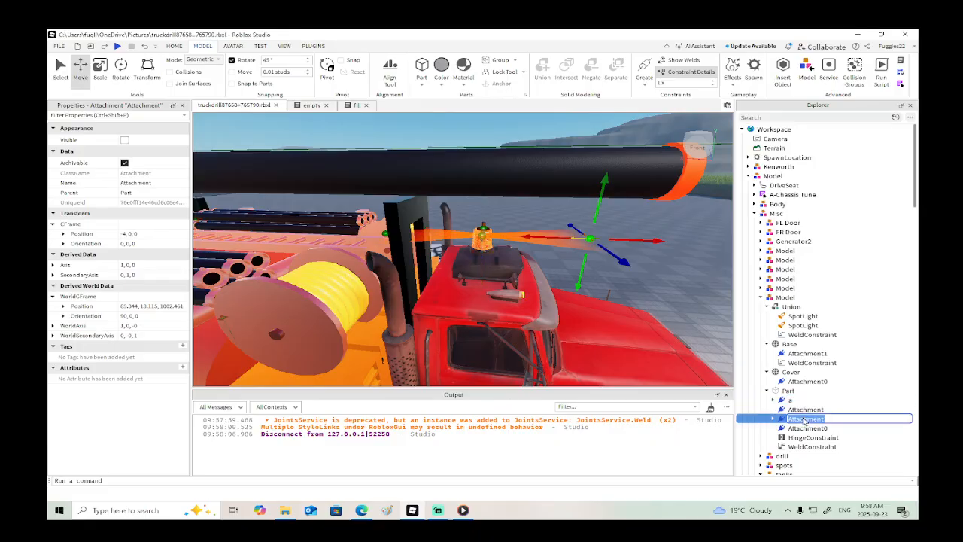
{"action": "type", "text": "b"}
{"action": "key", "text": "Return"}
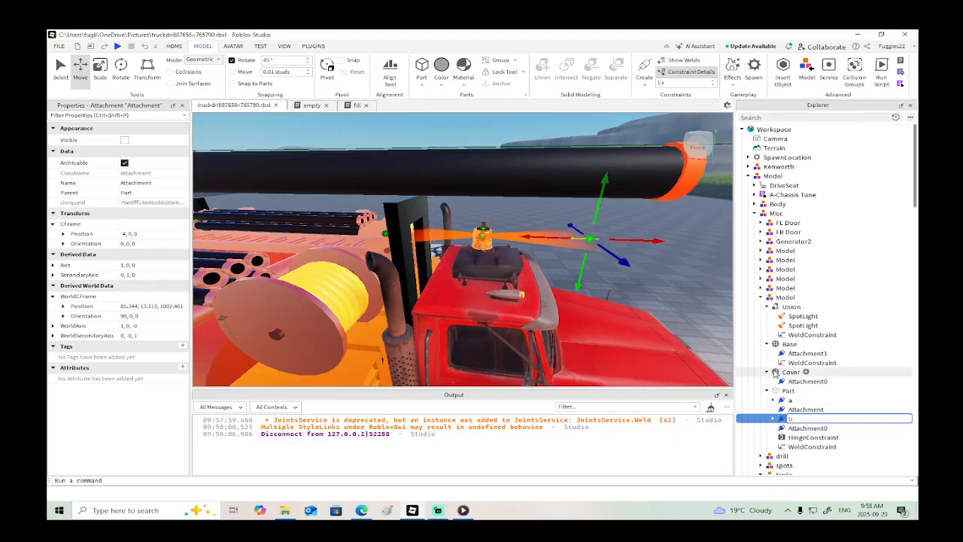
Step: Collapse the beacon's Base and Cover, and disable both SpotLights inside its Union
{"action": "left_click", "coordinate": [768, 346]}
{"action": "left_click", "coordinate": [768, 353]}
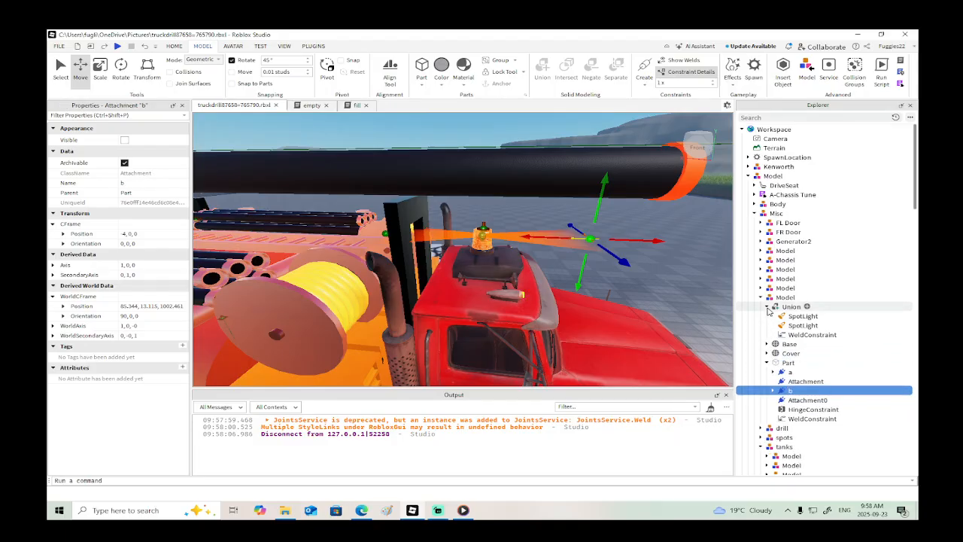
{"action": "left_click", "coordinate": [802, 316]}
{"action": "left_click", "coordinate": [802, 325], "text": "shift"}
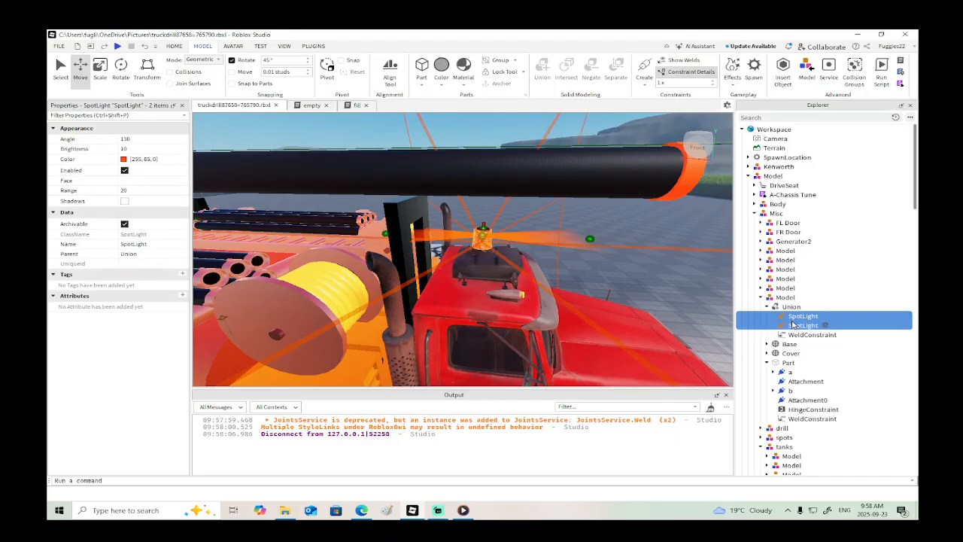
{"action": "left_click", "coordinate": [125, 171]}
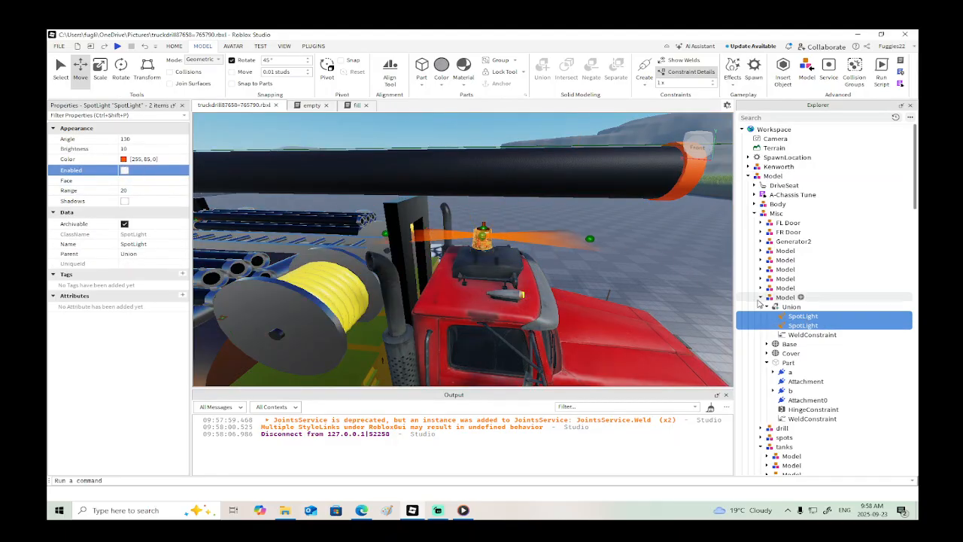
Step: Rename the Union's right-facing SpotLight as aa and its left-facing SpotLight as bb
{"action": "left_click", "coordinate": [796, 317]}
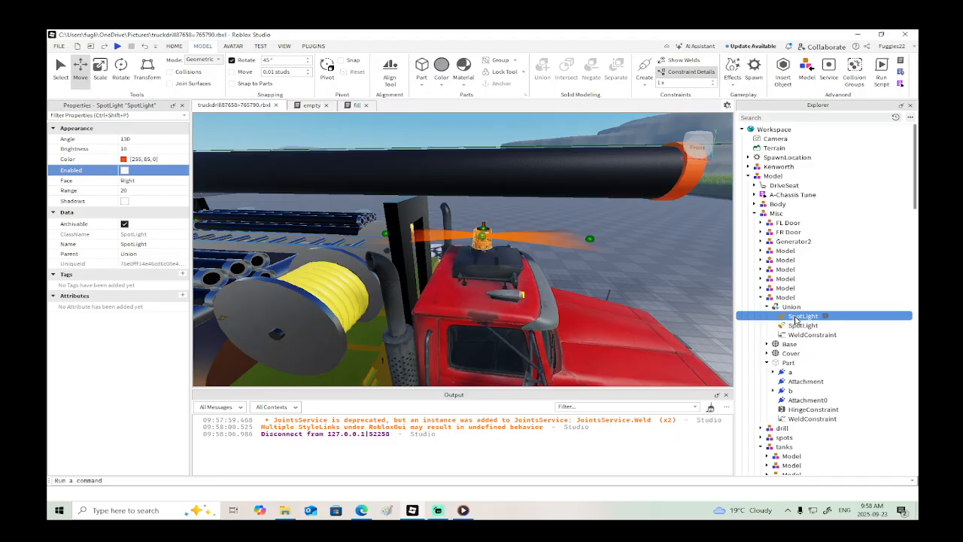
{"action": "left_click", "coordinate": [795, 321]}
{"action": "type", "text": "aa"}
{"action": "left_click", "coordinate": [798, 328]}
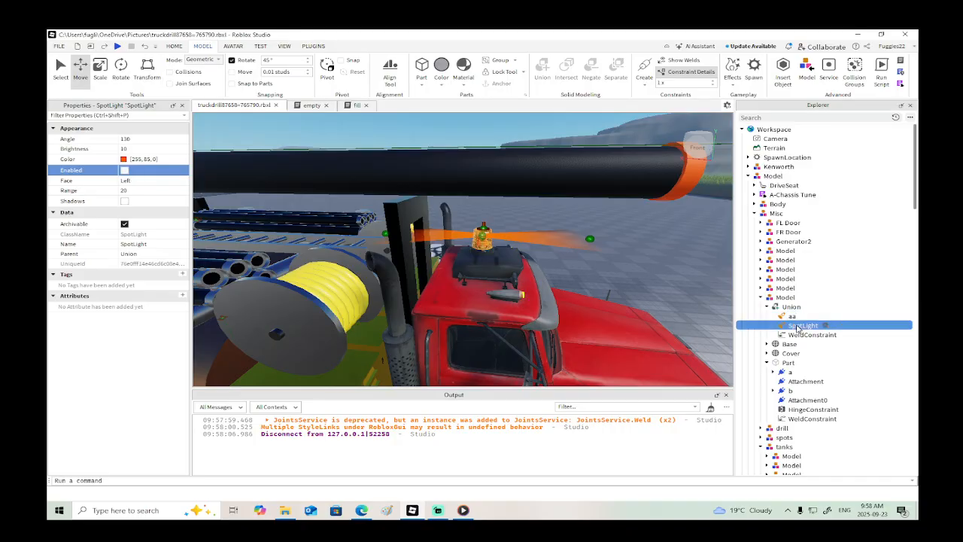
{"action": "left_click", "coordinate": [798, 326]}
{"action": "type", "text": "b"}
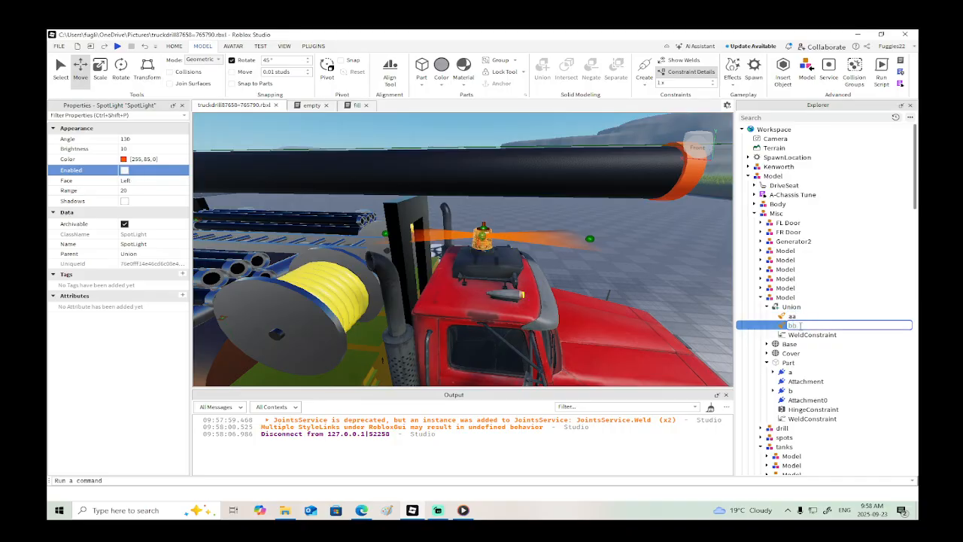
{"action": "type", "text": "b"}
{"action": "key", "text": "Return"}
Step: Move spotlights aa and bb and attachments a and b from the beacon model into the start part
{"action": "left_click", "coordinate": [792, 316], "text": "ctrl"}
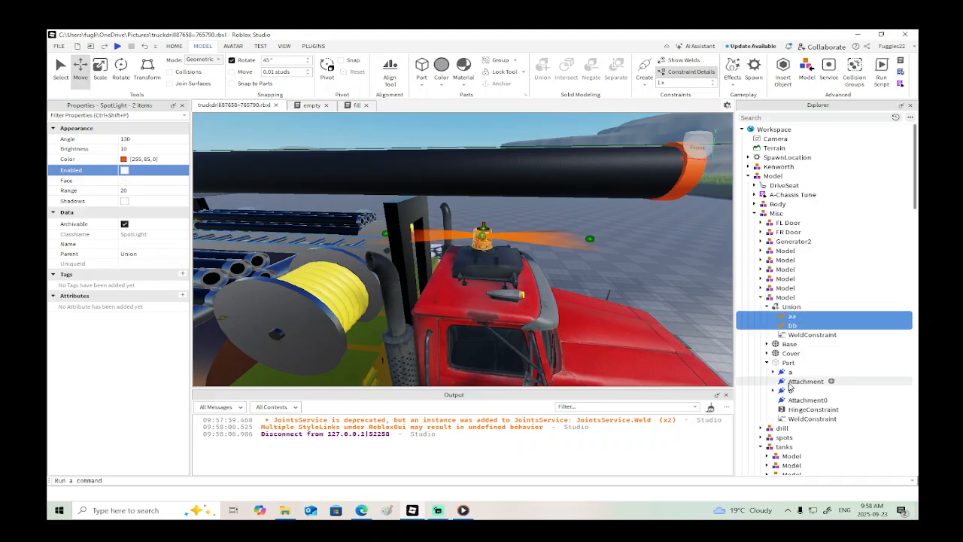
{"action": "left_click", "coordinate": [787, 391], "text": "ctrl"}
{"action": "left_click", "coordinate": [786, 372], "text": "ctrl"}
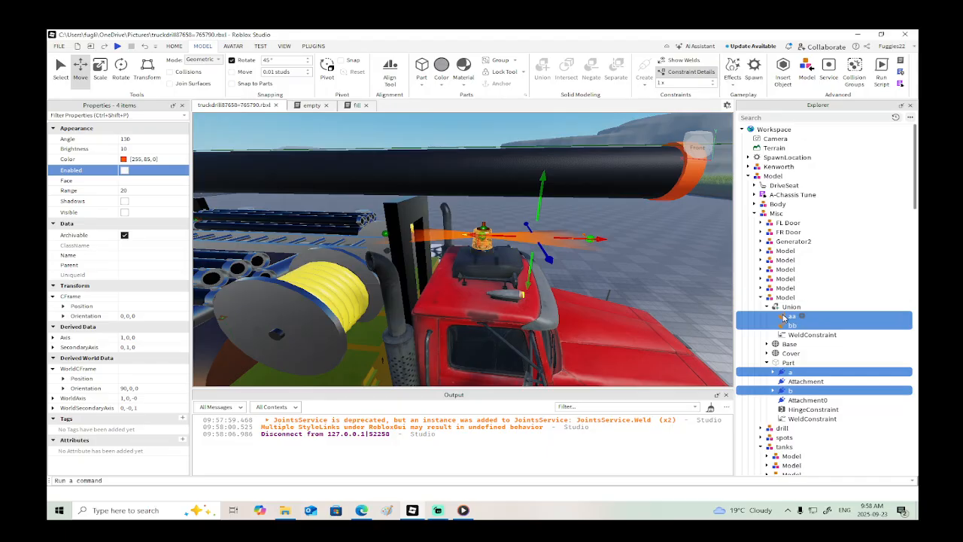
{"action": "scroll", "coordinate": [786, 346], "scroll_direction": "down", "scroll_amount": 10}
{"action": "left_click_drag", "start_coordinate": [786, 353], "coordinate": [810, 313]}
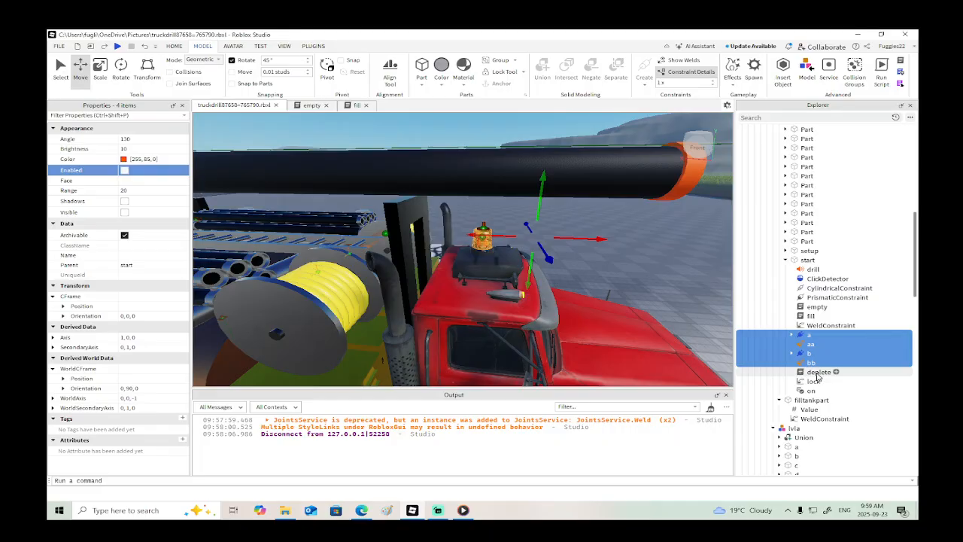
Step: Open the deplete script and set the angular velocity of the start part's CylindricalConstraint to 0
{"action": "double_click", "coordinate": [817, 373]}
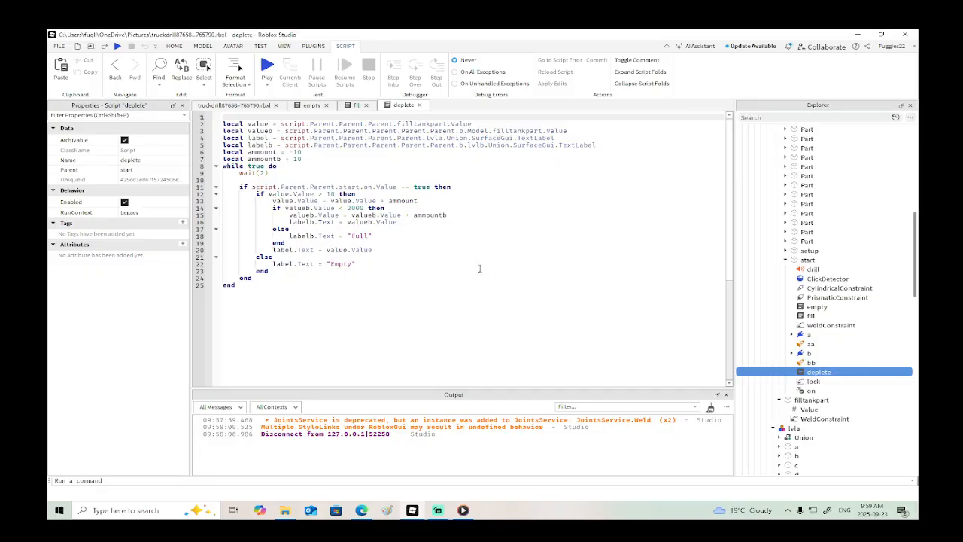
{"action": "left_click", "coordinate": [837, 288]}
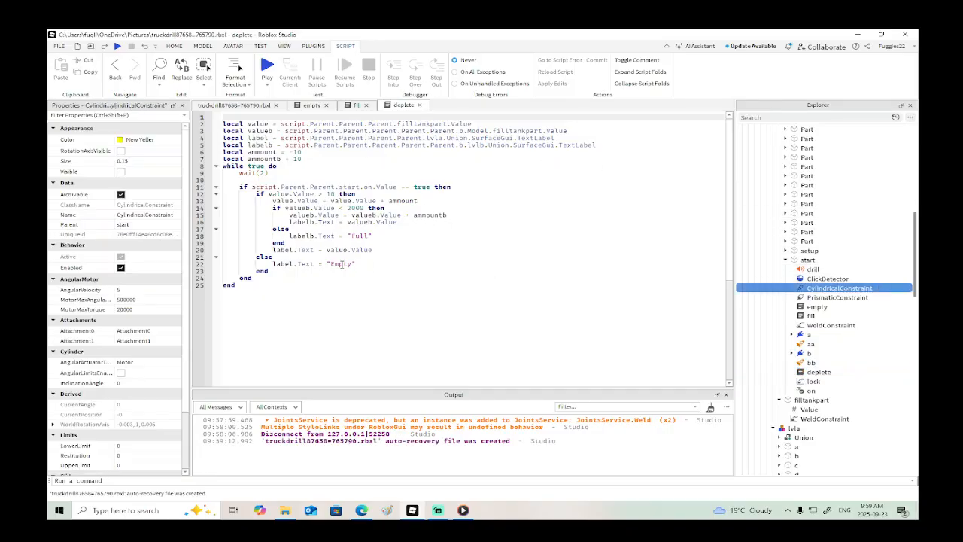
{"action": "left_click", "coordinate": [137, 290]}
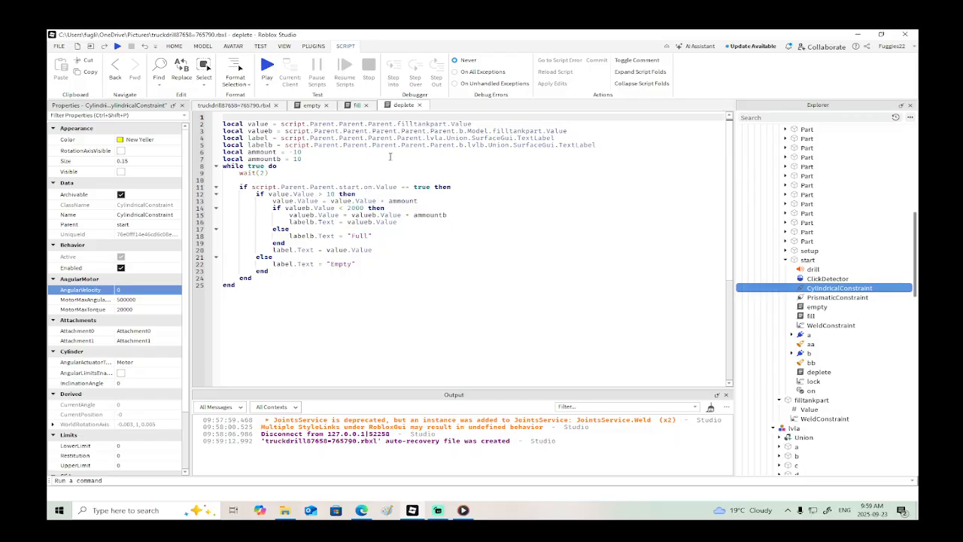
Step: Locate the setup button at the truck's rear and move a, aa, b and bb from the start part into the setup part
{"action": "left_click", "coordinate": [237, 106]}
{"action": "scroll", "coordinate": [531, 274], "scroll_direction": "down", "scroll_amount": 3}
{"action": "right_click_drag", "start_coordinate": [531, 275], "coordinate": [531, 274]}
{"action": "left_click", "coordinate": [477, 216]}
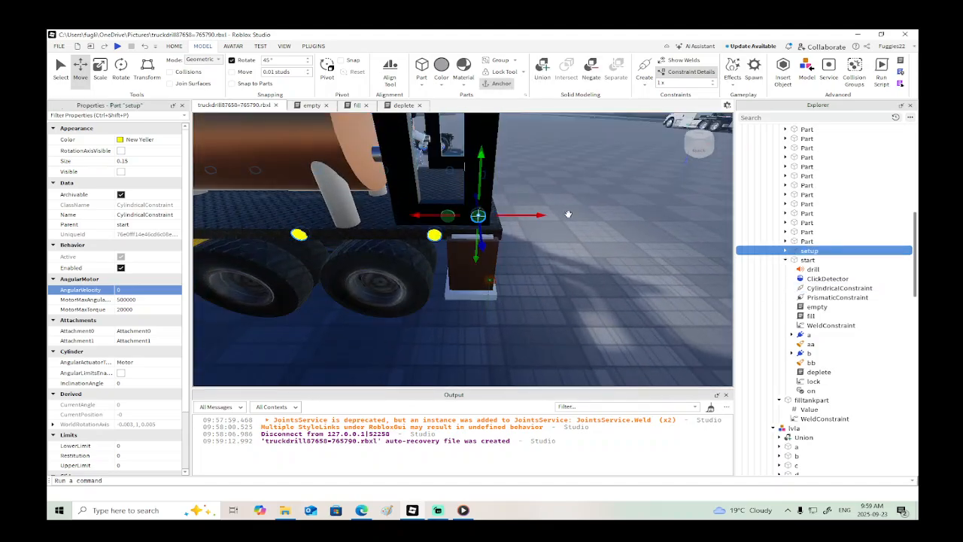
{"action": "left_click", "coordinate": [813, 363]}
{"action": "left_click", "coordinate": [811, 354], "text": "ctrl"}
{"action": "left_click", "coordinate": [808, 344], "text": "ctrl"}
{"action": "left_click", "coordinate": [805, 339], "text": "ctrl"}
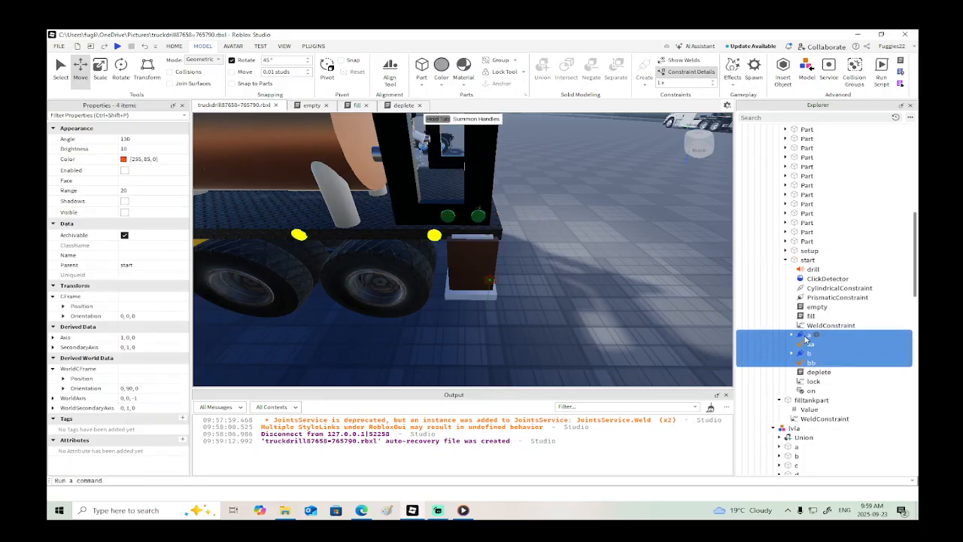
{"action": "left_click_drag", "start_coordinate": [806, 339], "coordinate": [810, 251]}
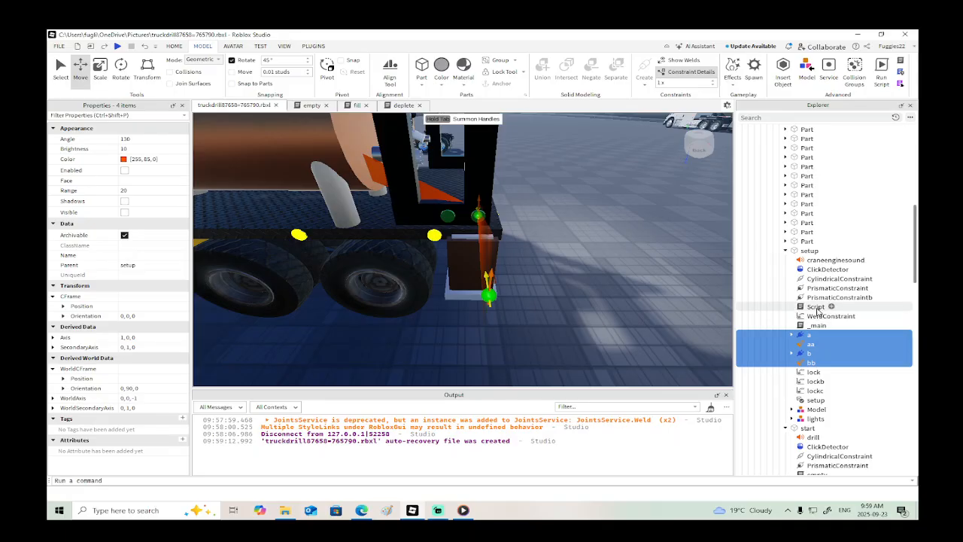
Step: Open the setup part's Script and add the line script.Parent.a directly under "if click == false then"
{"action": "double_click", "coordinate": [813, 307]}
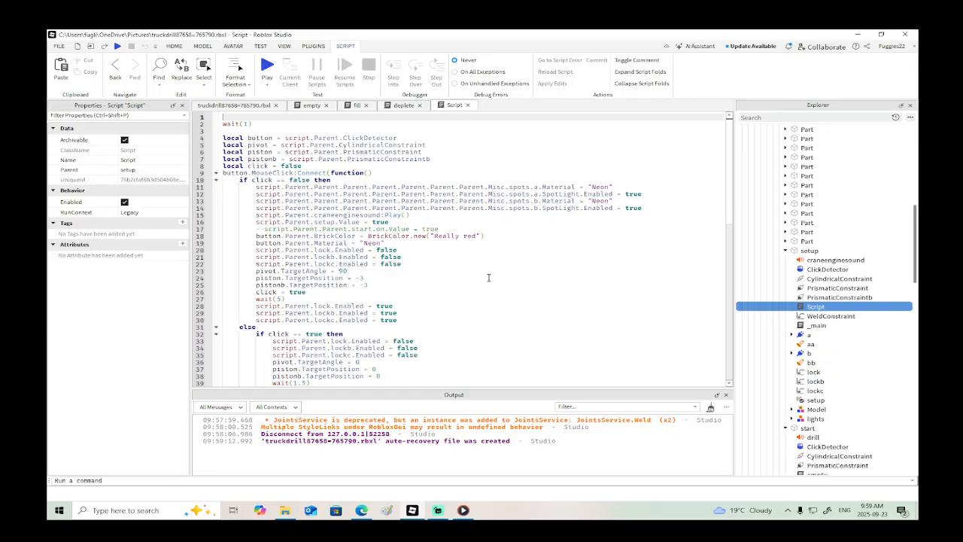
{"action": "left_click", "coordinate": [363, 182]}
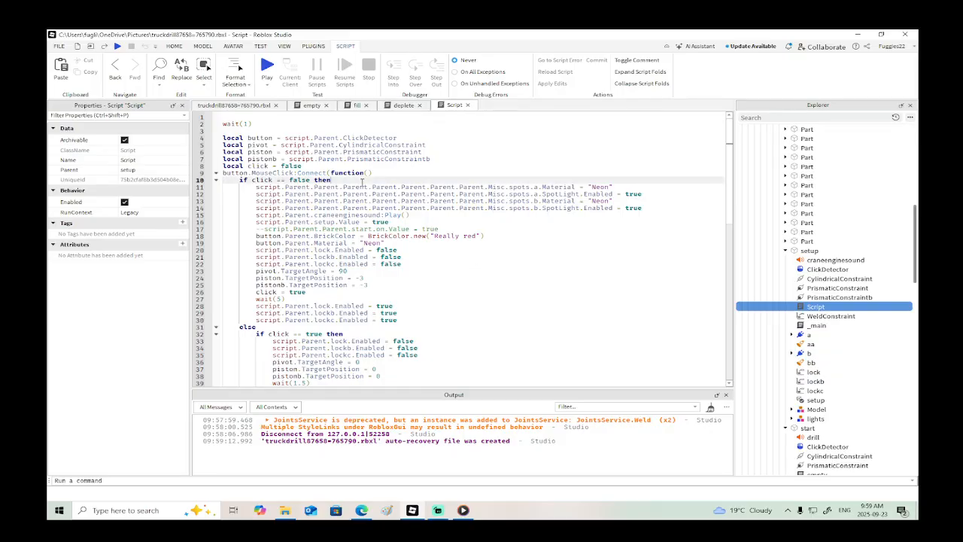
{"action": "key", "text": "Return"}
{"action": "type", "text": "script.Parent"}
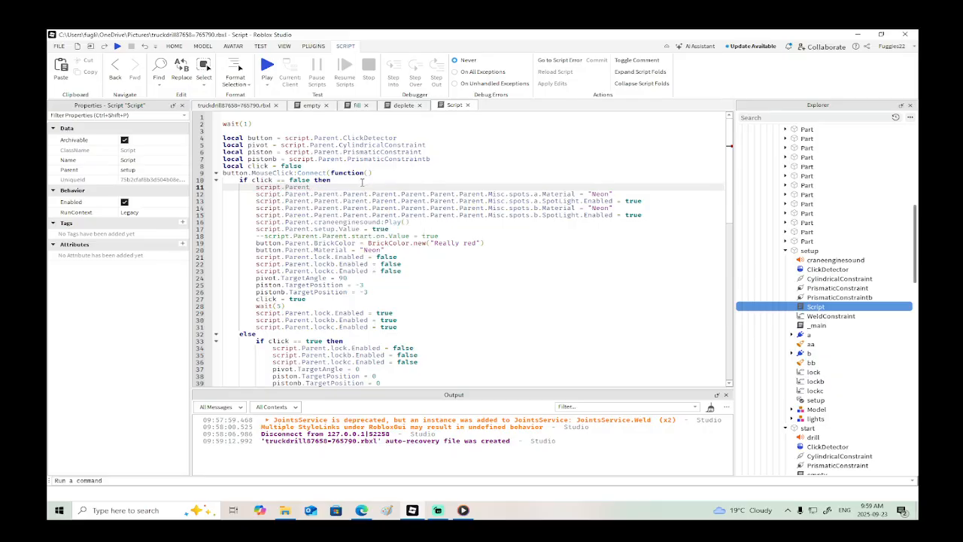
{"action": "type", "text": ".a"}
{"action": "key", "text": "Escape"}
{"action": "key", "text": "Return"}
Step: Add the lines script.Parent.aa, script.Parent.b and script.Parent.bb below the script.Parent.a line
{"action": "type", "text": "script"}
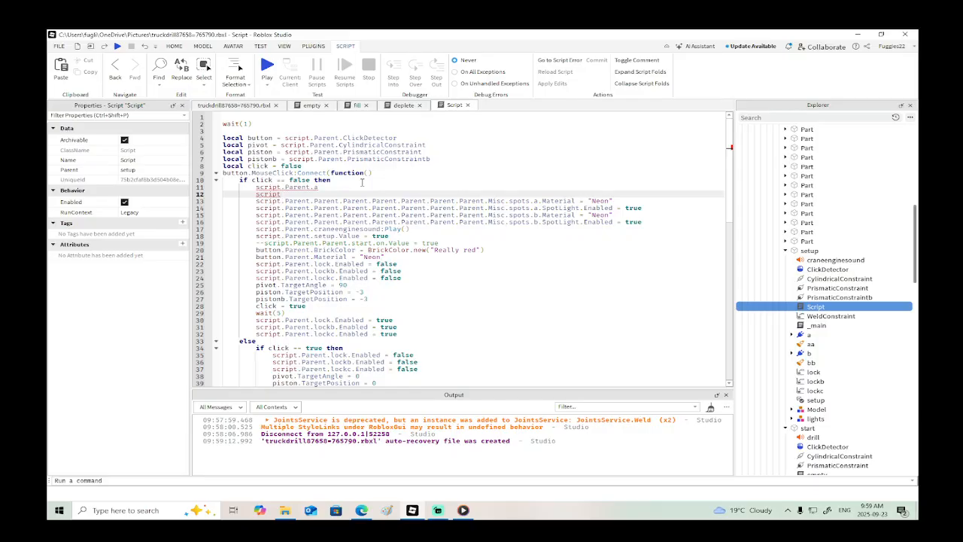
{"action": "type", "text": ".Parent.aa"}
{"action": "key", "text": "Return"}
{"action": "type", "text": "script"}
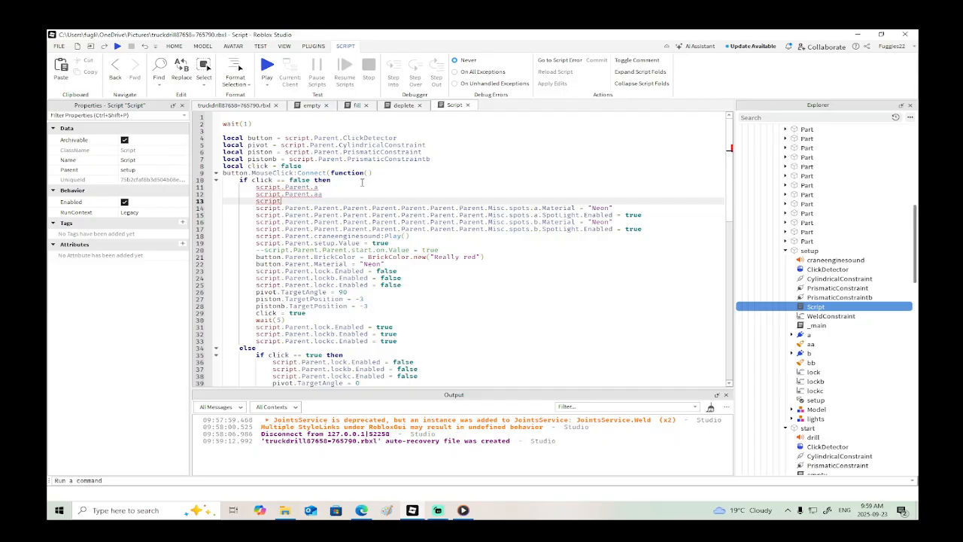
{"action": "type", "text": ".Parent.b"}
{"action": "key", "text": "Return"}
{"action": "type", "text": "script.Parent.b"}
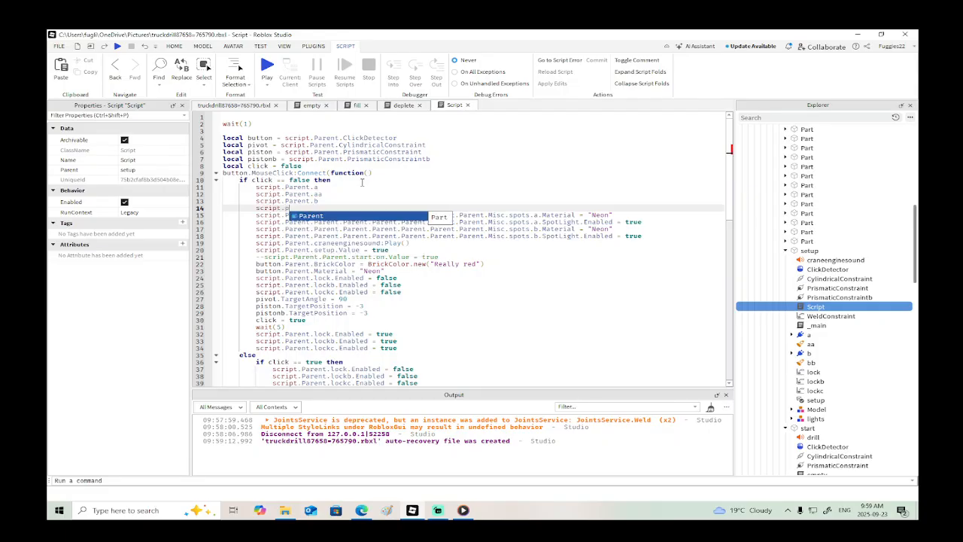
{"action": "type", "text": "b"}
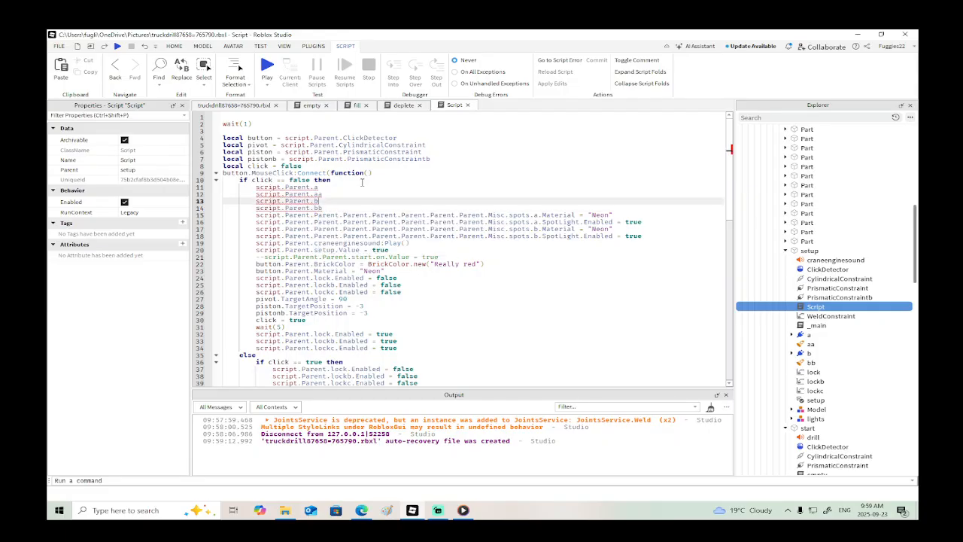
Step: Complete the script.Parent.a line in the setup script so it reads script.Parent.a.Beam.Enabled = true
{"action": "left_click", "coordinate": [362, 183]}
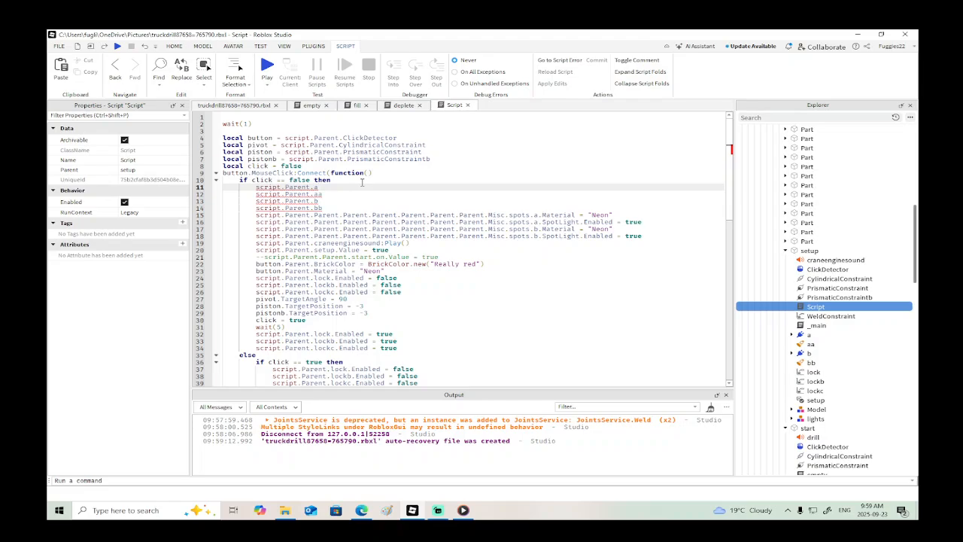
{"action": "type", "text": "."}
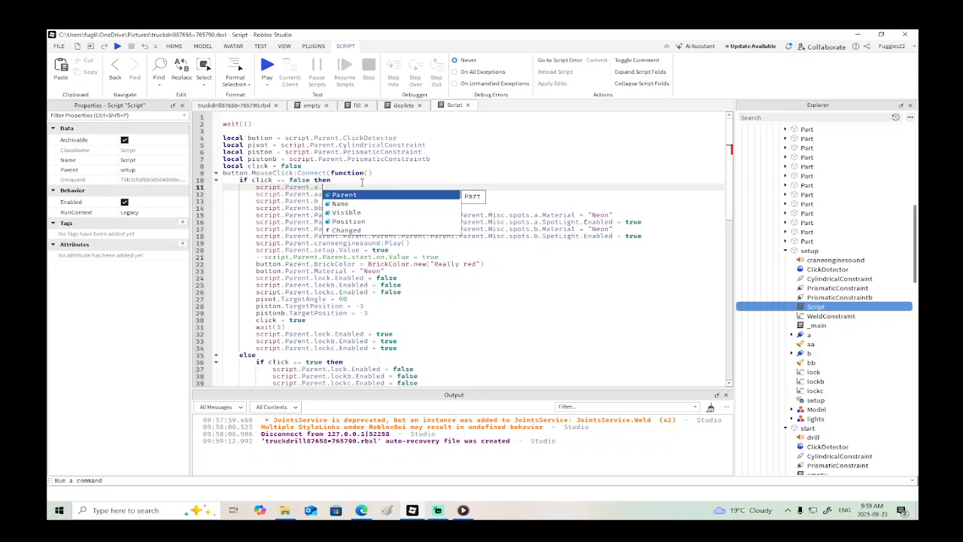
{"action": "left_click", "coordinate": [791, 335]}
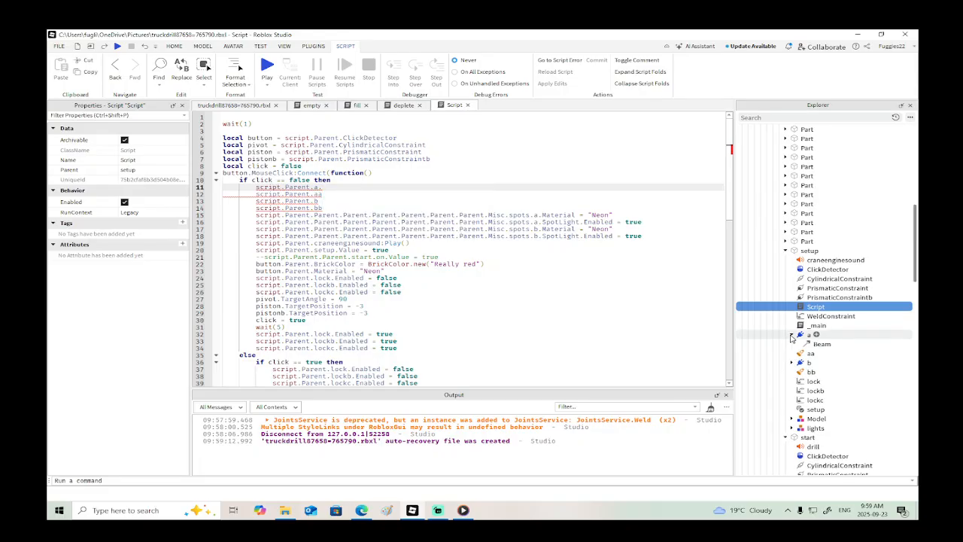
{"action": "left_click", "coordinate": [791, 335]}
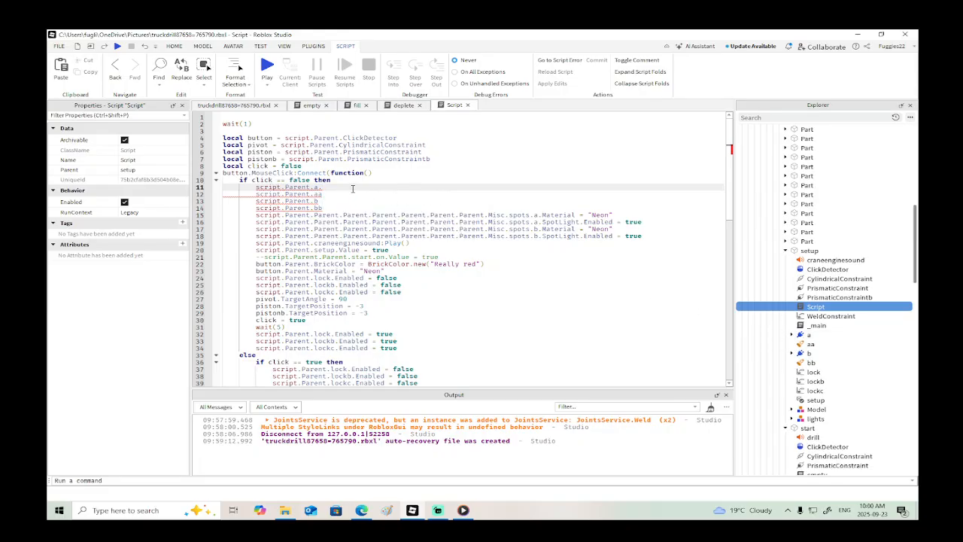
{"action": "type", "text": "Beam."}
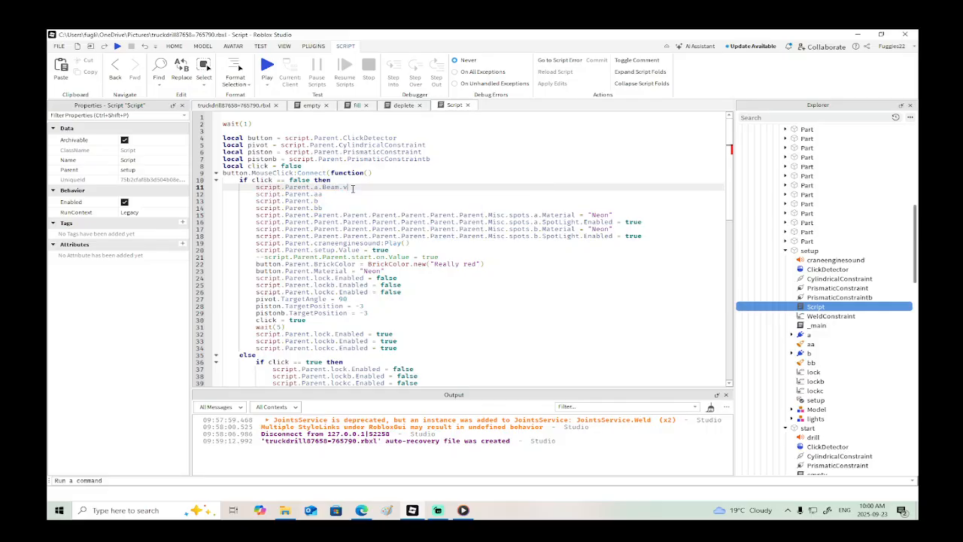
{"action": "left_click", "coordinate": [791, 334]}
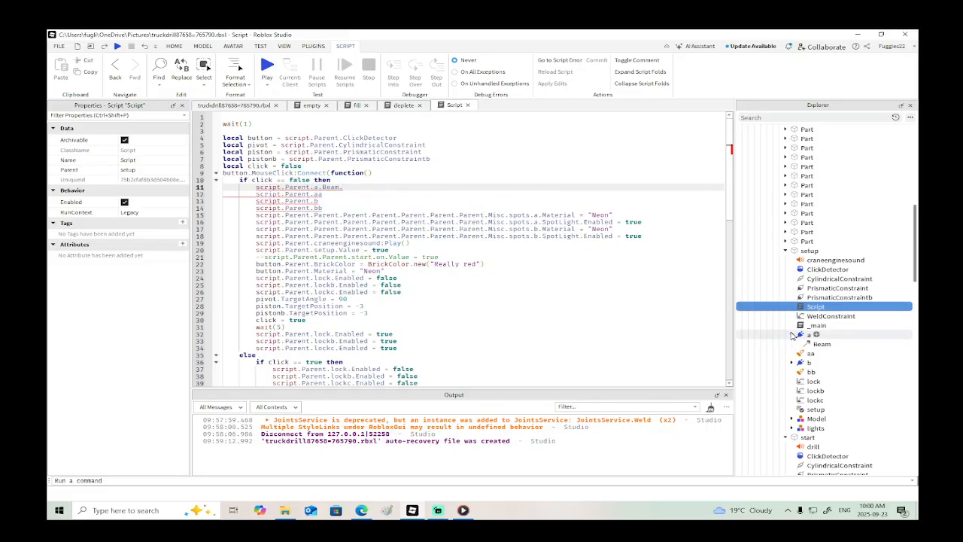
{"action": "left_click", "coordinate": [828, 343]}
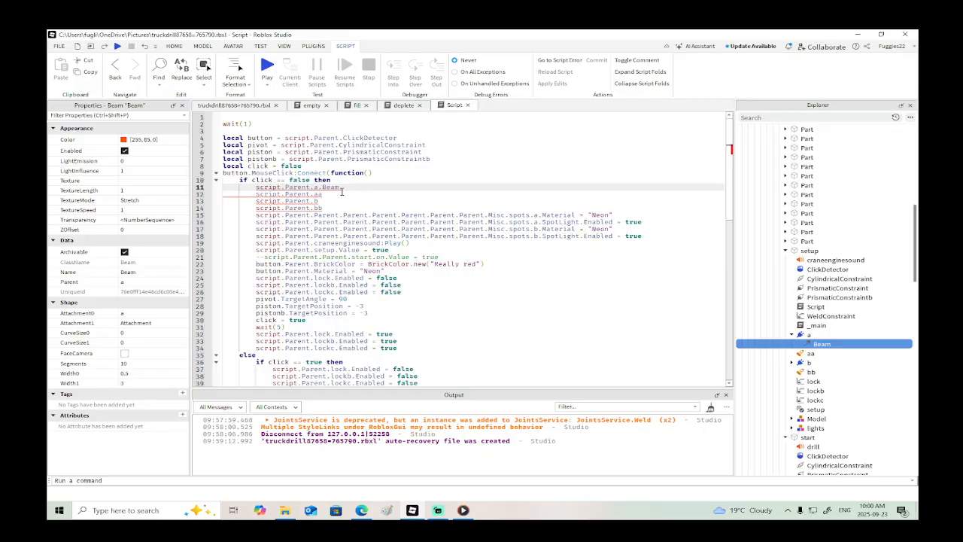
{"action": "type", "text": ".Enabled = true"}
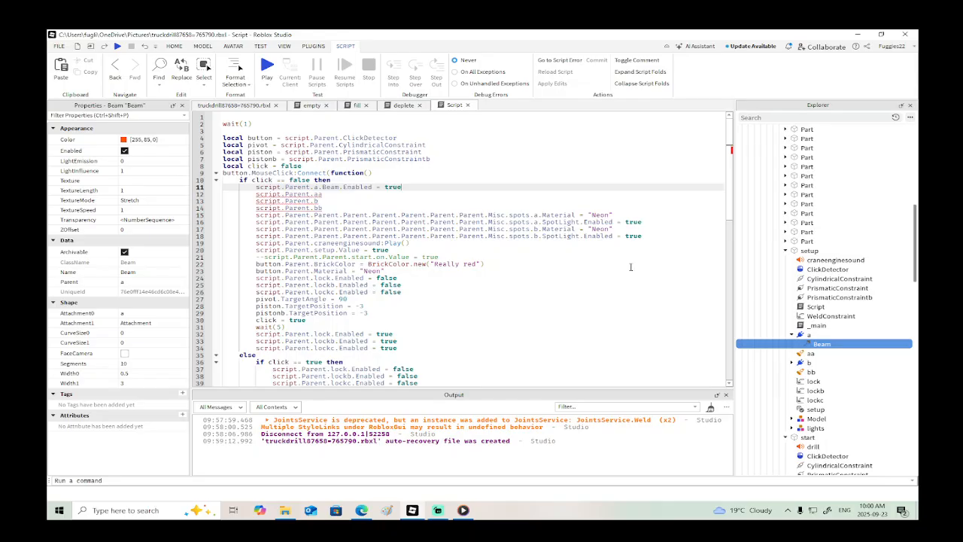
Step: Disable the Beam objects under a and b in the setup part and check the truck's roof beacon
{"action": "left_click", "coordinate": [791, 362]}
{"action": "left_click", "coordinate": [821, 372], "text": "ctrl"}
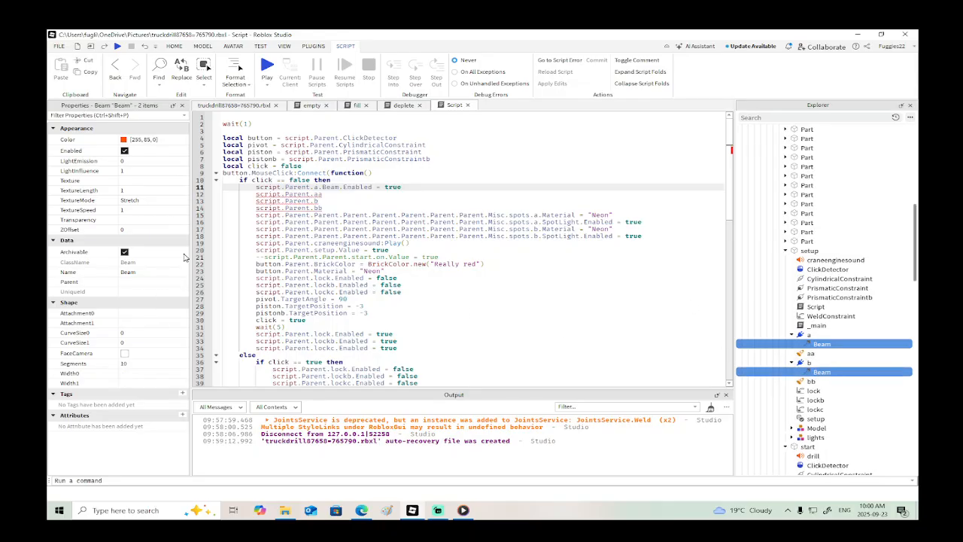
{"action": "left_click", "coordinate": [124, 151]}
{"action": "left_click", "coordinate": [231, 104]}
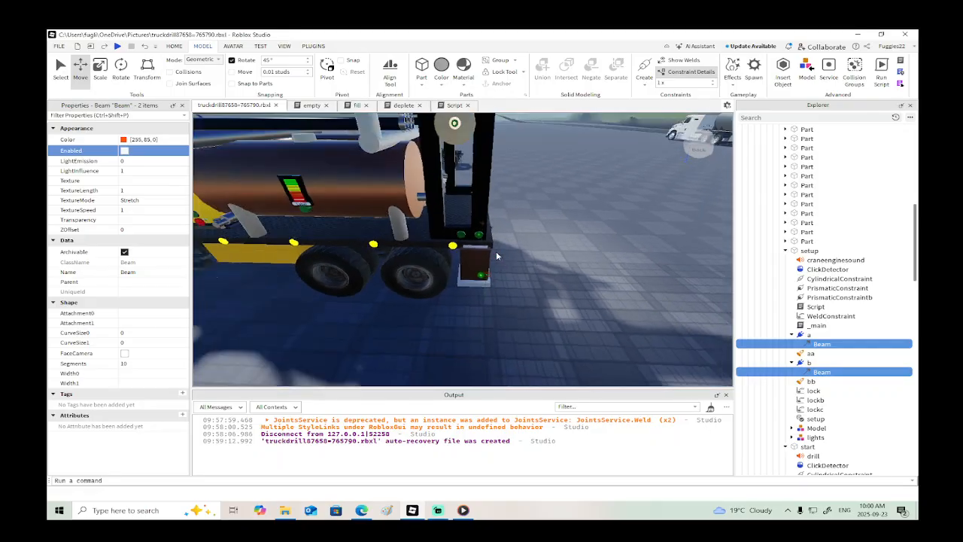
{"action": "right_click_drag", "start_coordinate": [496, 256], "coordinate": [496, 251]}
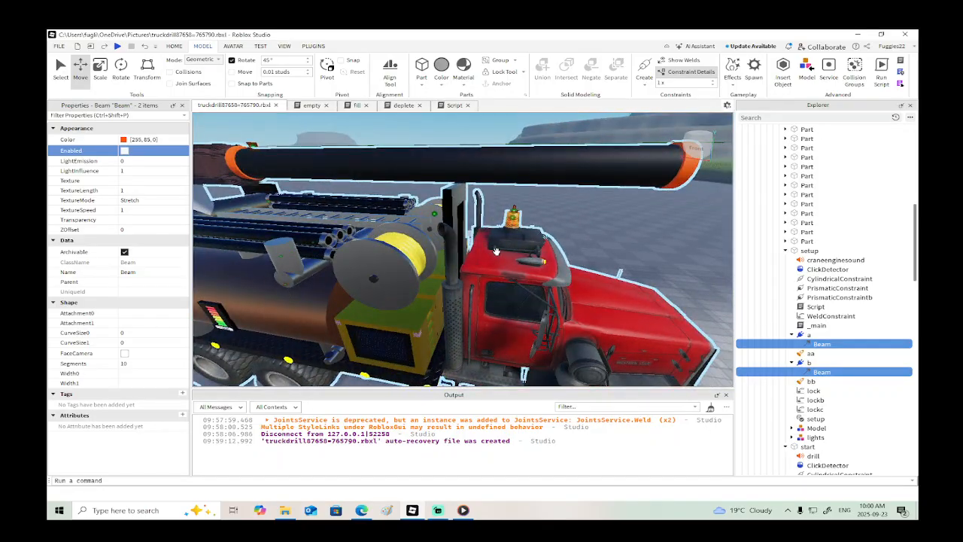
{"action": "key", "text": "d"}
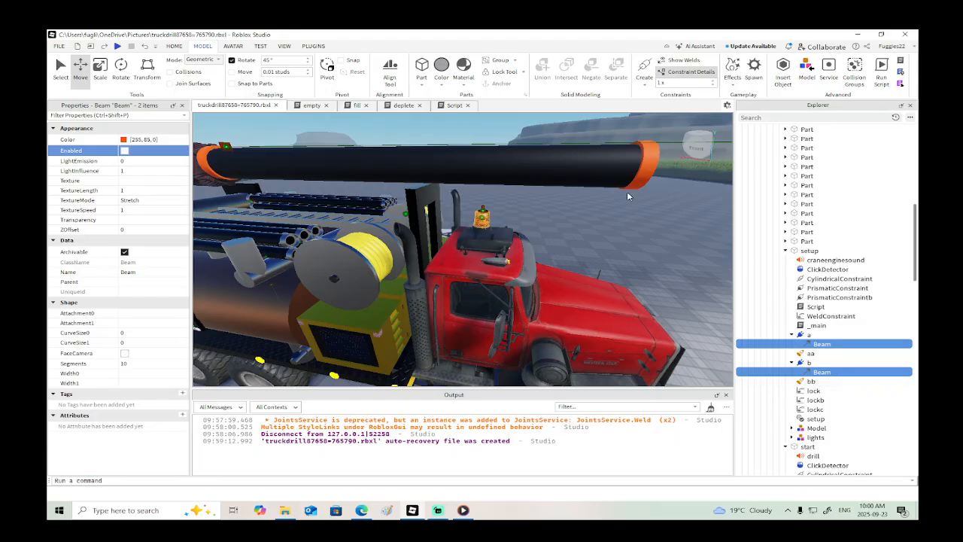
Step: Return to the setup script and complete the b line as script.Parent.b.Beam.Enabled = true
{"action": "left_click", "coordinate": [452, 106]}
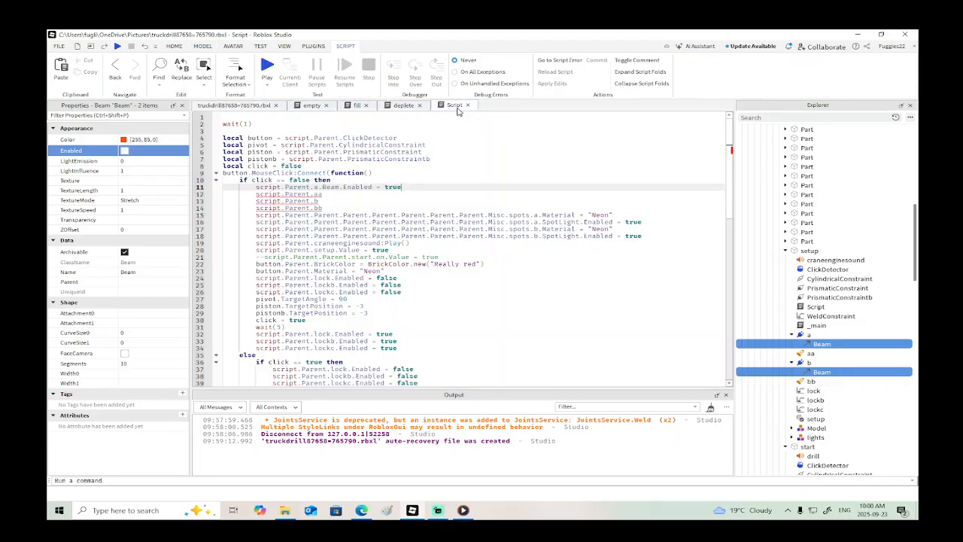
{"action": "left_click", "coordinate": [330, 201]}
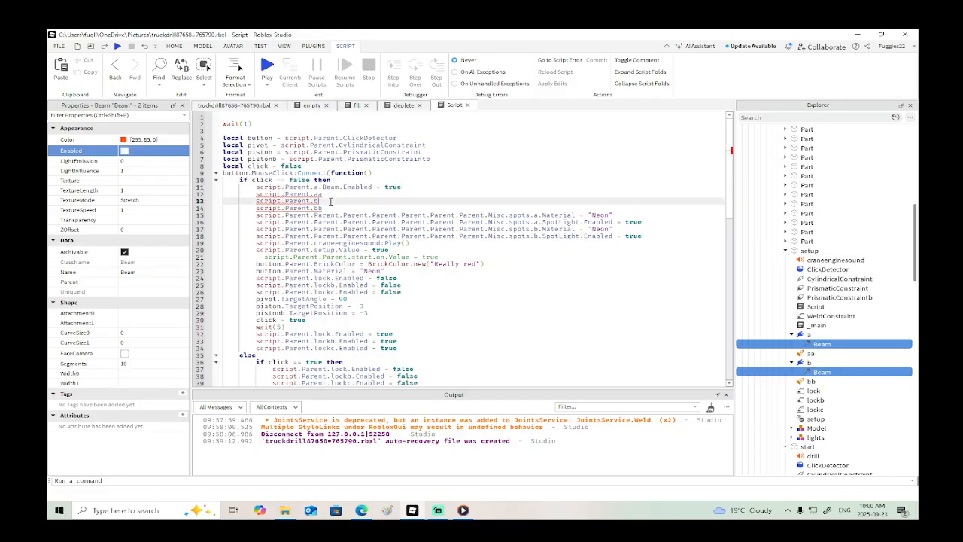
{"action": "type", "text": ".Beam.Enabled = true"}
Step: Complete the script.Parent.aa and script.Parent.bb lines with .Enabled = true
{"action": "key", "text": "Up"}
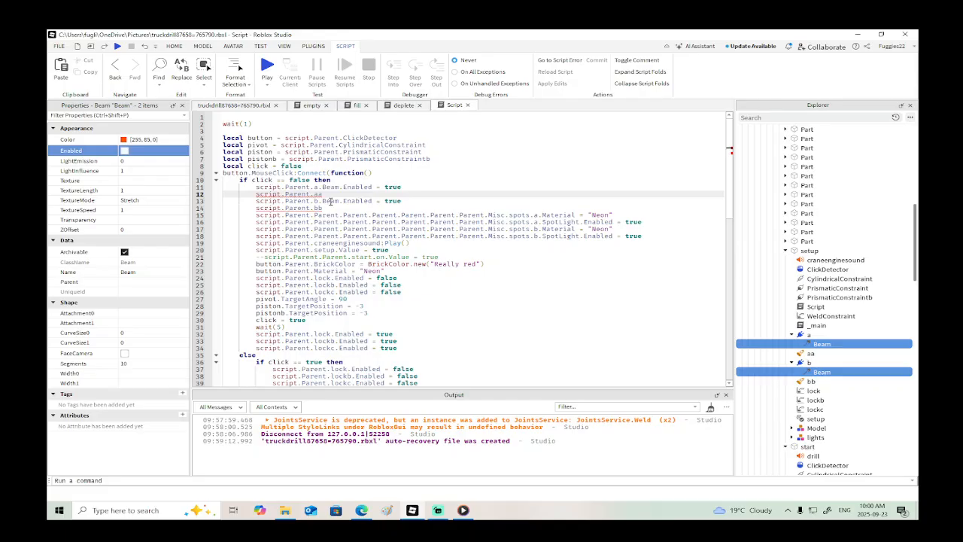
{"action": "type", "text": "."}
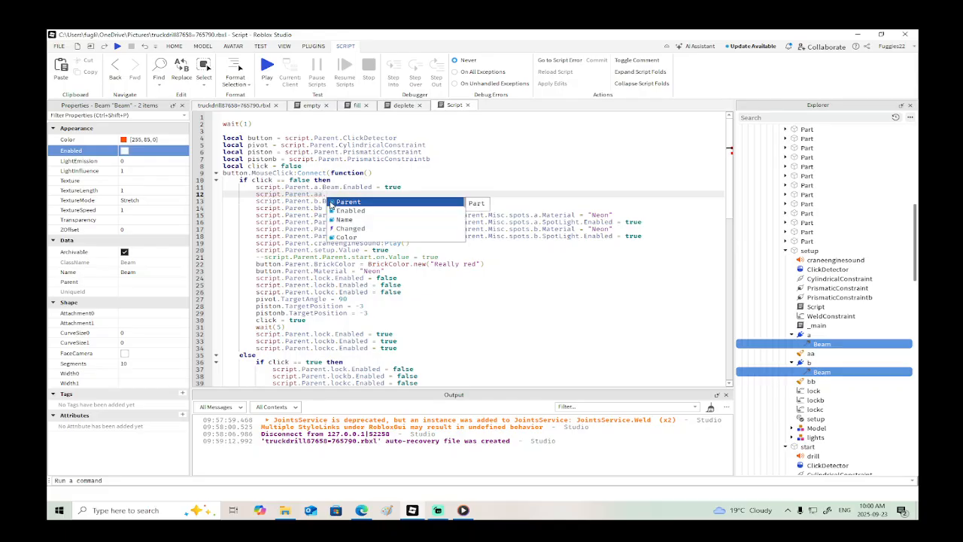
{"action": "left_click", "coordinate": [329, 201]}
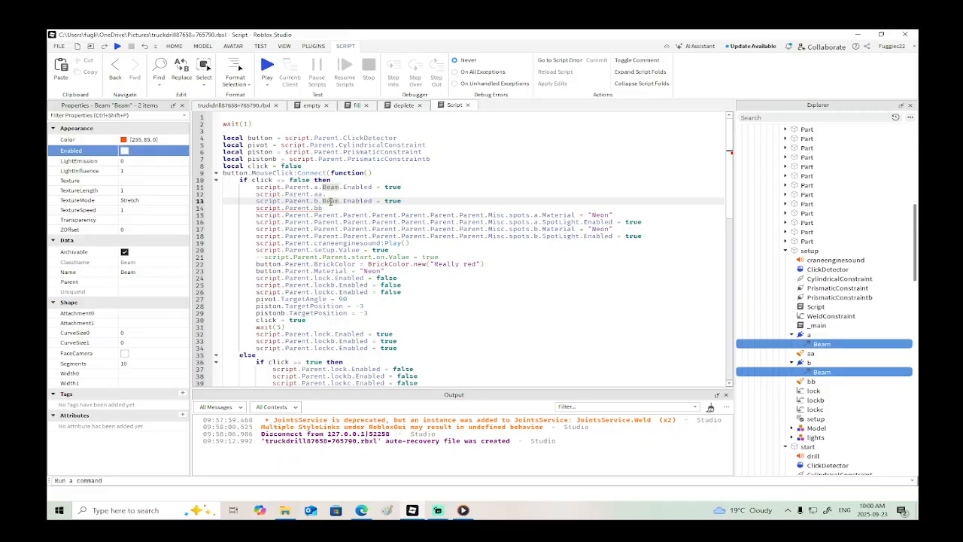
{"action": "key", "text": "Up"}
{"action": "type", "text": "Enabled"}
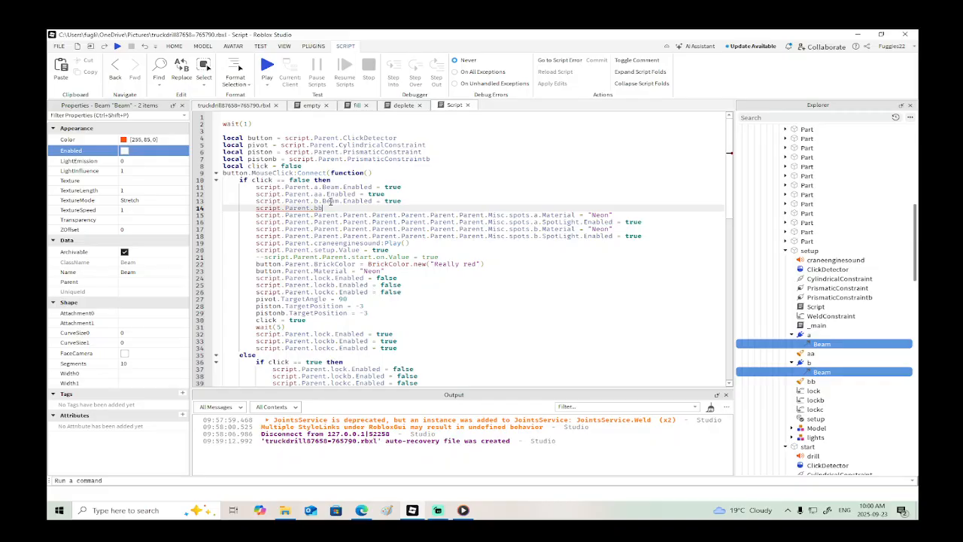
{"action": "type", "text": ".Enabled = true"}
Step: Copy the four a, aa, b and bb Enabled lines below the last SpotLight line in the "if click == true then" block
{"action": "left_click_drag", "start_coordinate": [386, 207], "coordinate": [222, 187]}
{"action": "key", "text": "ctrl+c"}
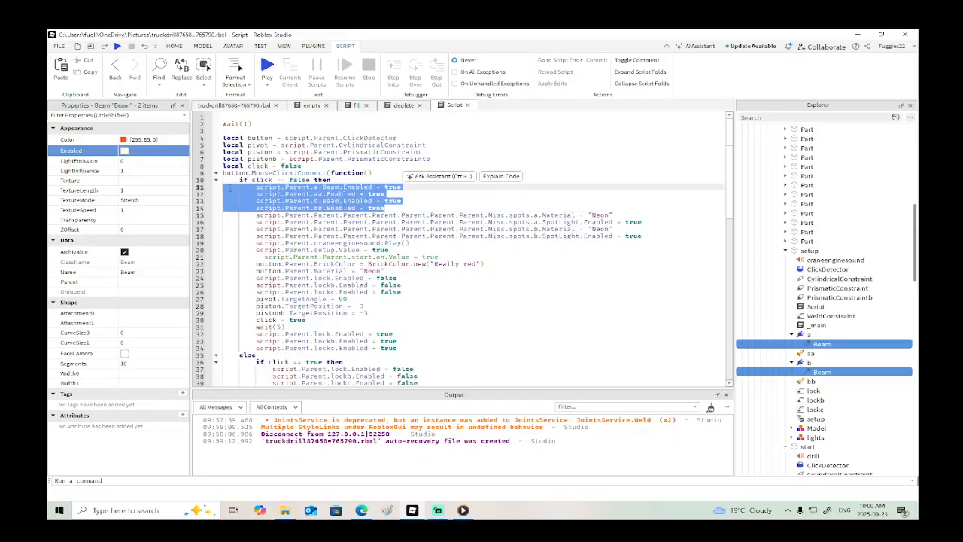
{"action": "scroll", "coordinate": [351, 234], "scroll_direction": "down", "scroll_amount": 4}
{"action": "scroll", "coordinate": [351, 234], "scroll_direction": "down", "scroll_amount": 7}
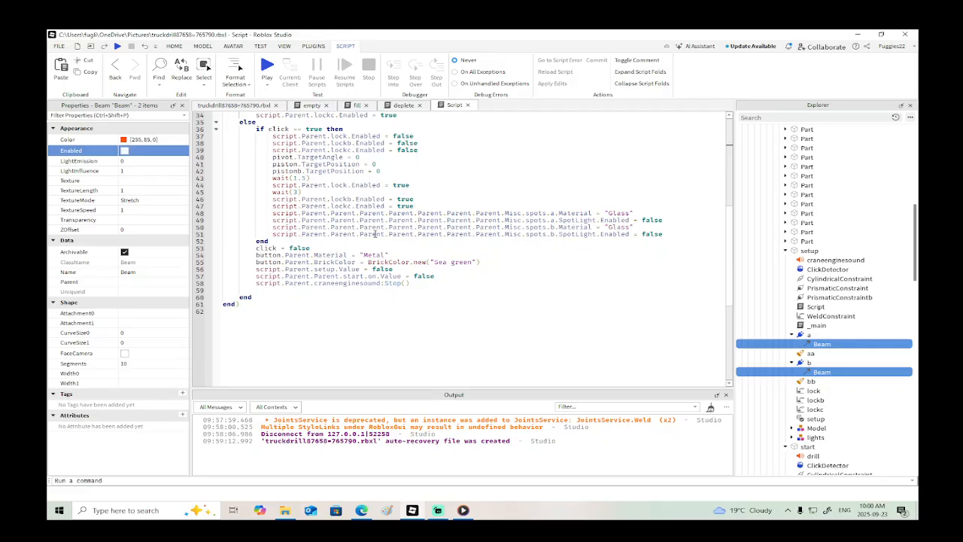
{"action": "left_click", "coordinate": [677, 236]}
{"action": "key", "text": "ctrl+v"}
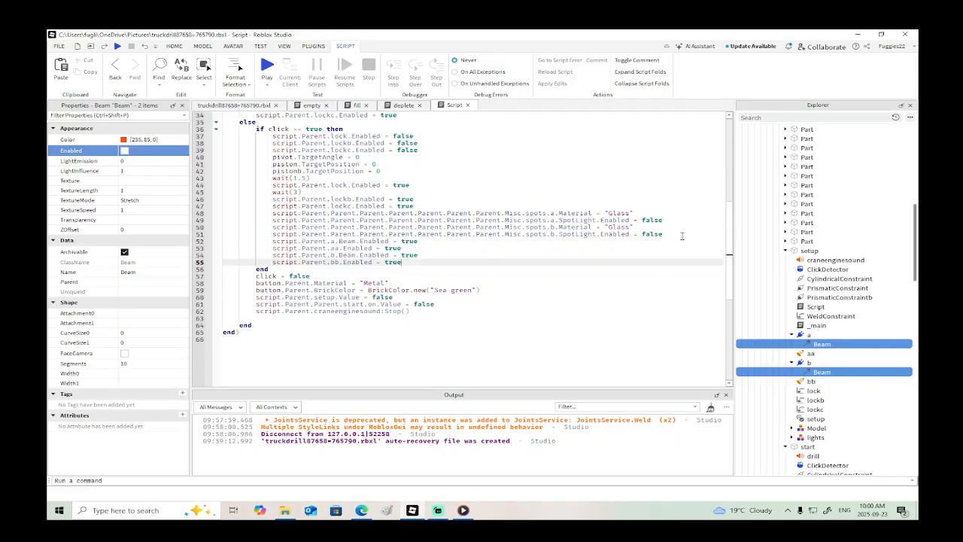
Step: Set the Enabled values of bb, b.Beam, aa and a.Beam to false in the copied lines
{"action": "type", "text": "false"}
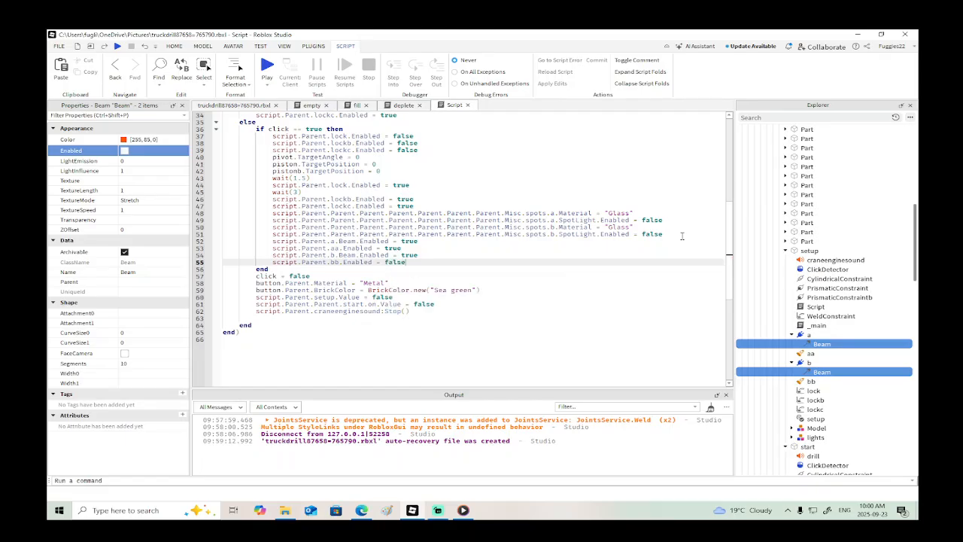
{"action": "key", "text": "Up"}
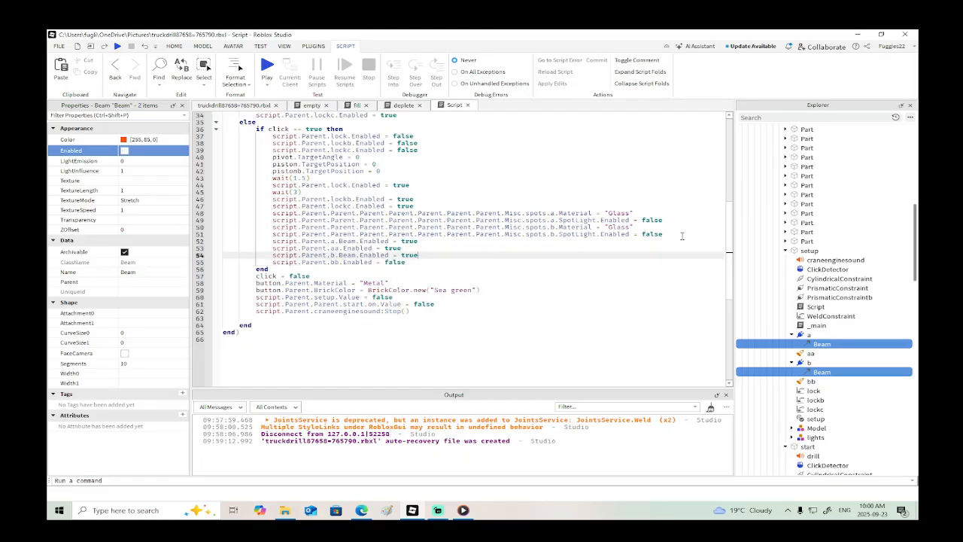
{"action": "type", "text": "false"}
{"action": "key", "text": "Up"}
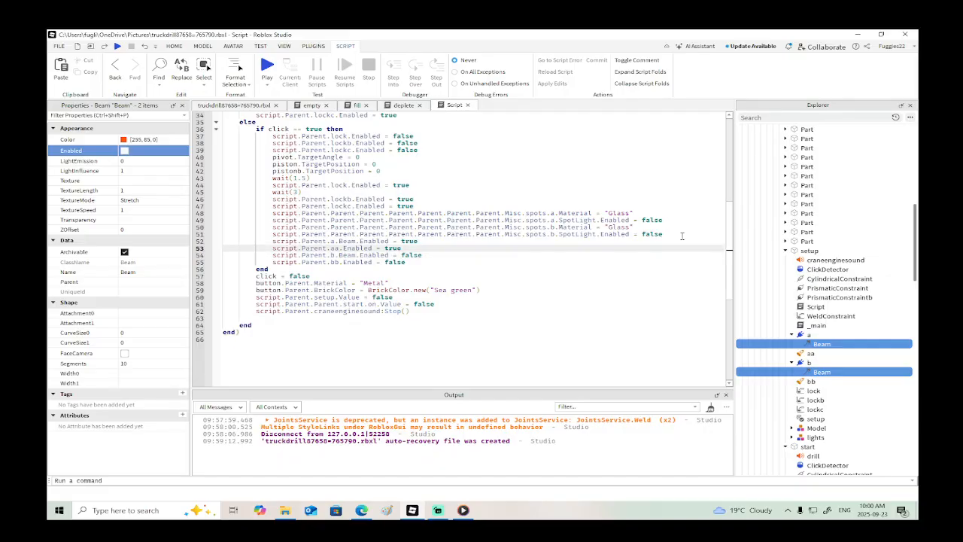
{"action": "key", "text": "BackSpace"}
{"action": "type", "text": "false"}
{"action": "key", "text": "Up"}
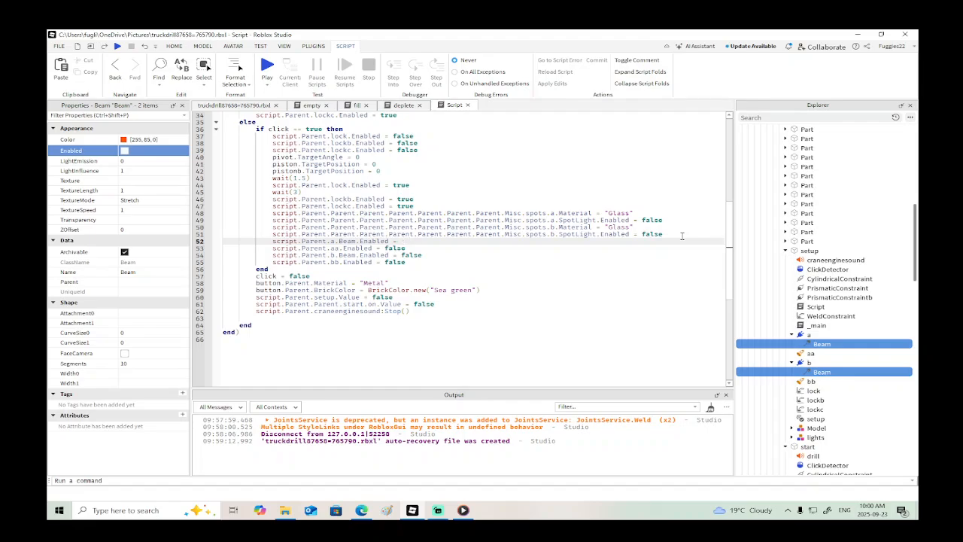
{"action": "type", "text": "false"}
Step: Close the setup Script, deplete, fill and empty scripts to return to the truck model
{"action": "scroll", "coordinate": [447, 209], "scroll_direction": "up", "scroll_amount": 10}
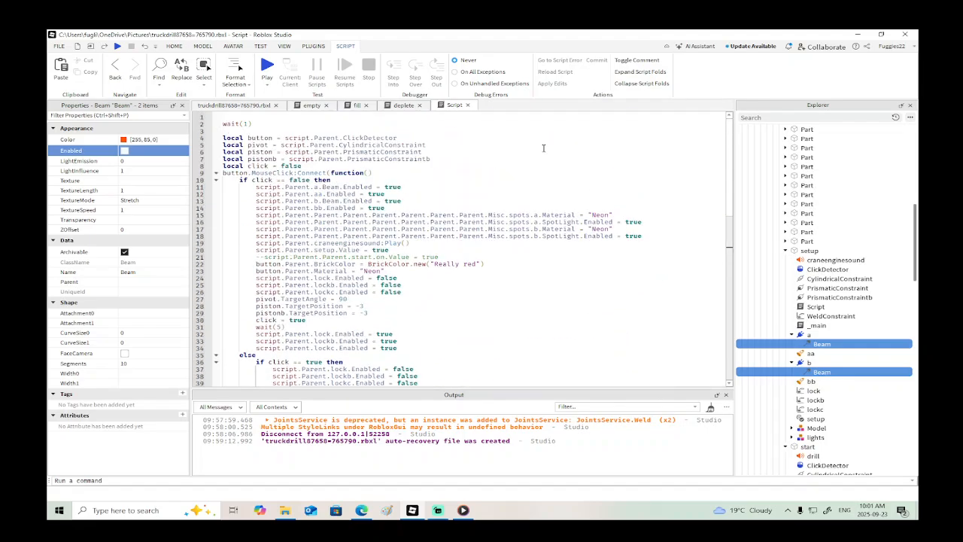
{"action": "left_click", "coordinate": [468, 104]}
{"action": "left_click", "coordinate": [419, 104]}
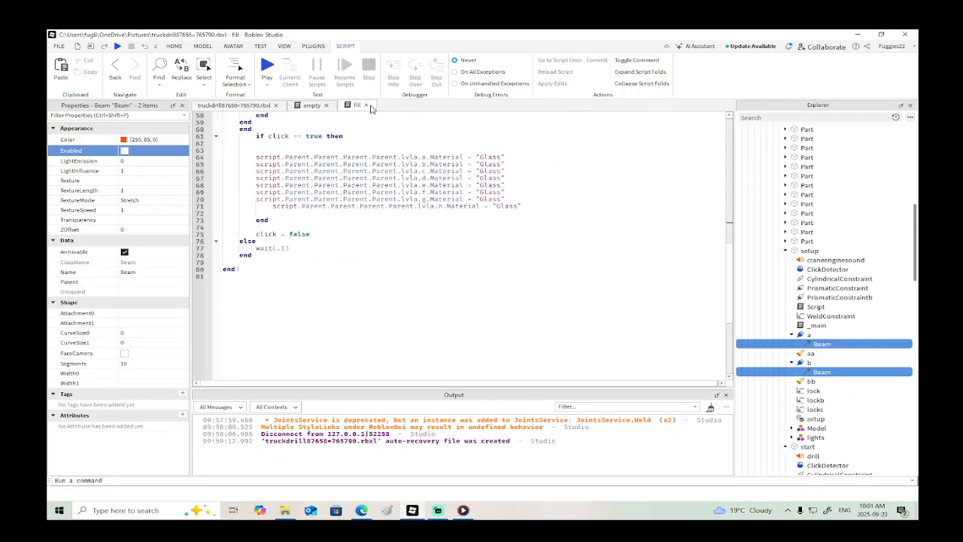
{"action": "left_click", "coordinate": [367, 105]}
{"action": "left_click", "coordinate": [326, 105]}
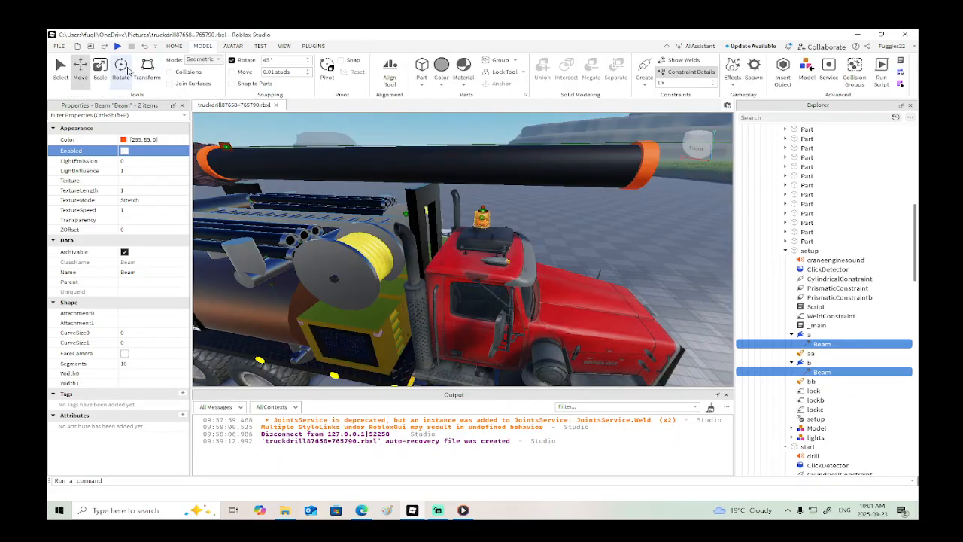
Step: Playtest the place, trigger the setup button at the truck's rear, watch the beacon, and stop the test
{"action": "left_click", "coordinate": [117, 45]}
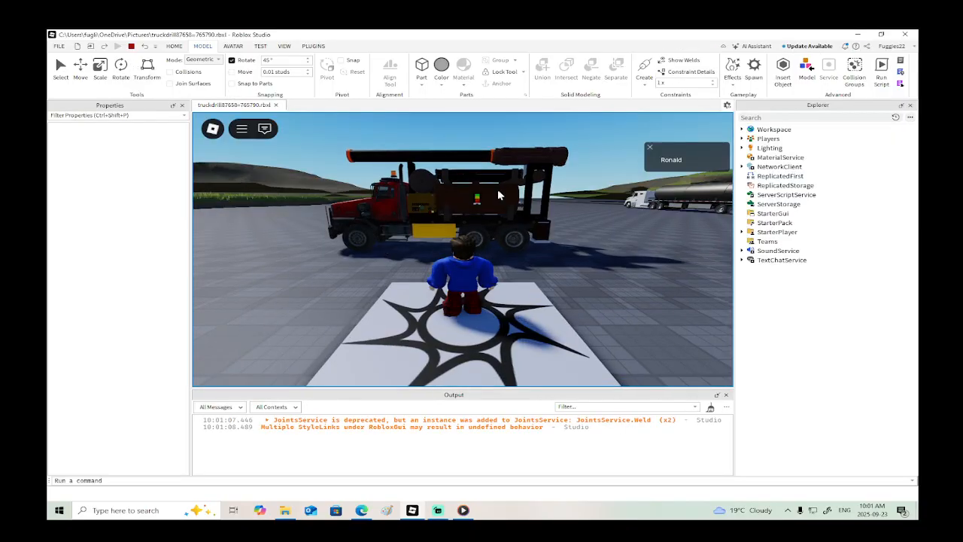
{"action": "key", "text": "w"}
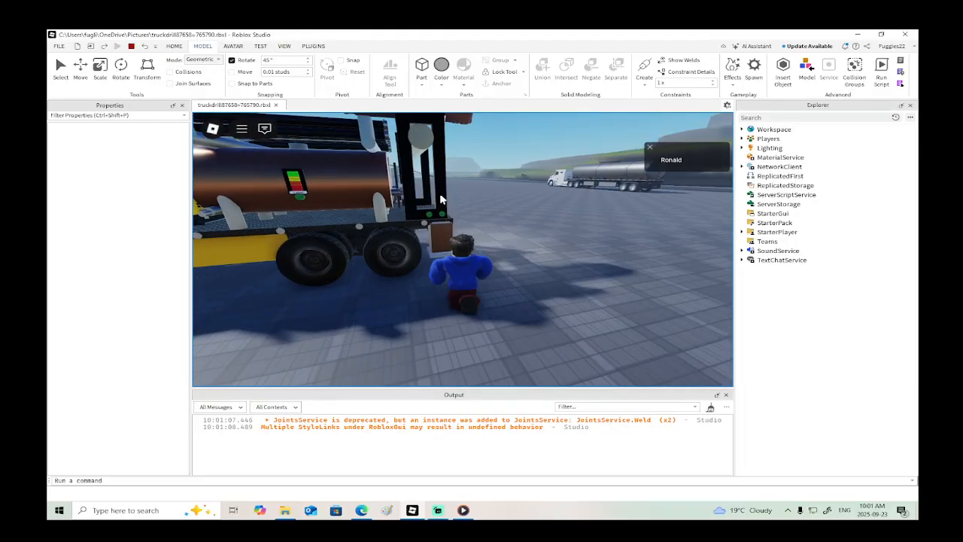
{"action": "key", "text": "s"}
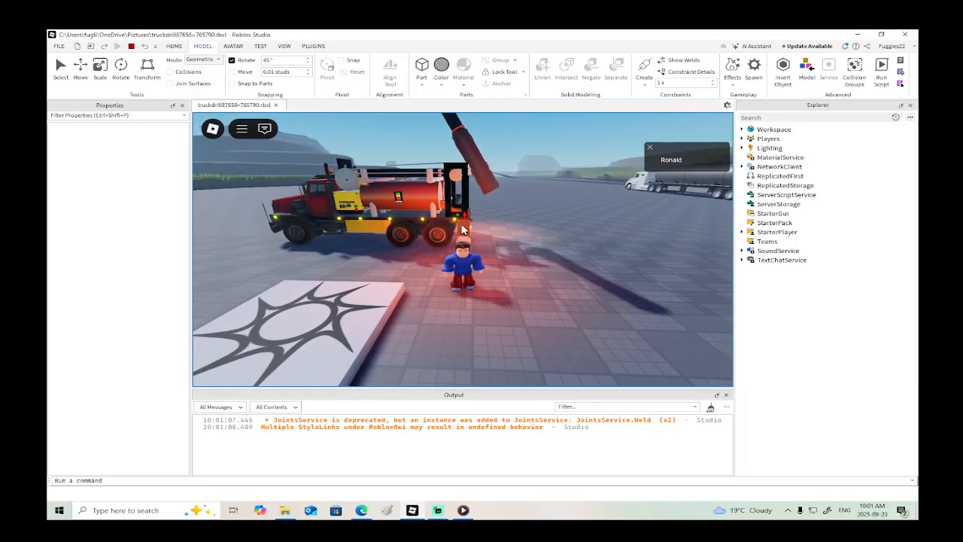
{"action": "right_click_drag", "start_coordinate": [462, 230], "coordinate": [462, 230]}
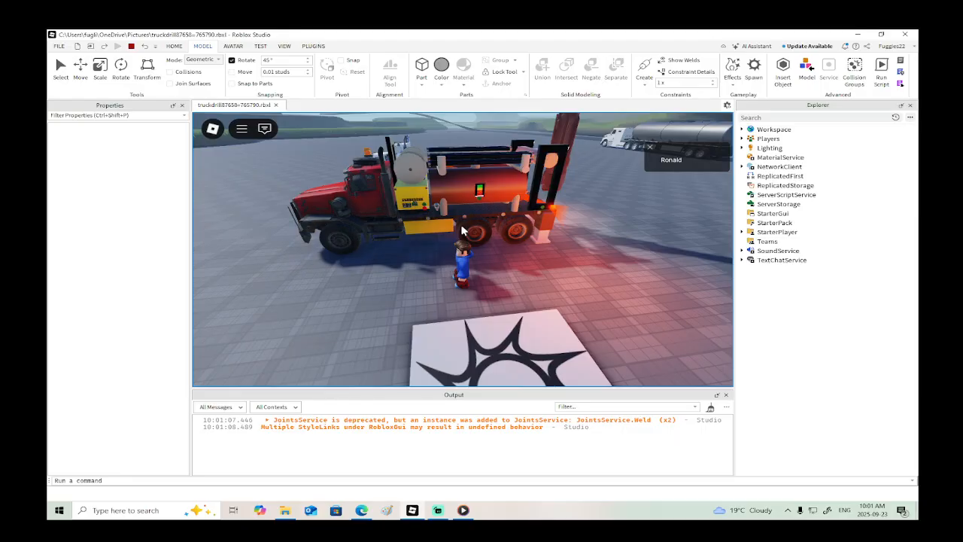
{"action": "key", "text": "d"}
{"action": "left_click", "coordinate": [132, 46]}
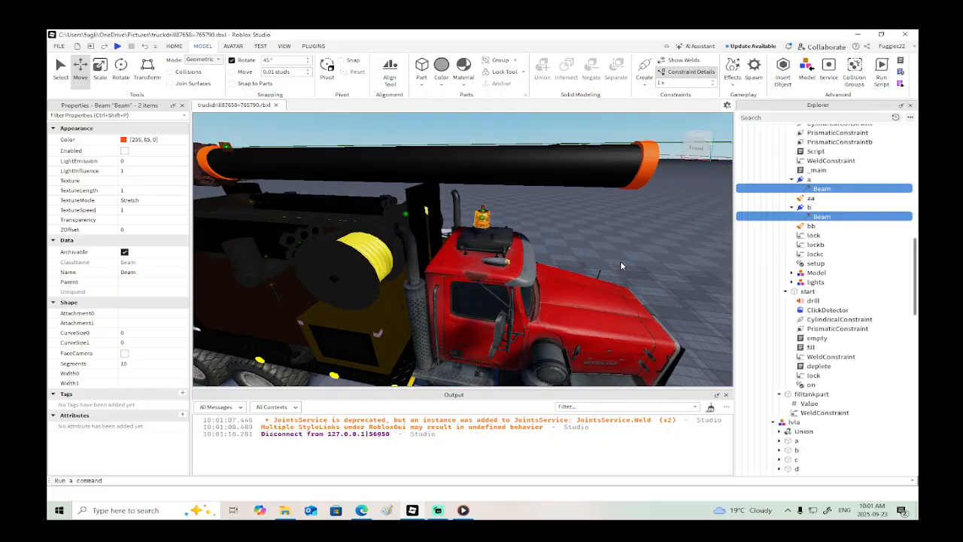
Step: Move attachments a and b, with their Beams, from the setup part into the Cover part of the roof beacon's model
{"action": "scroll", "coordinate": [644, 269], "scroll_direction": "down", "scroll_amount": 3}
{"action": "scroll", "coordinate": [768, 223], "scroll_direction": "up", "scroll_amount": 2}
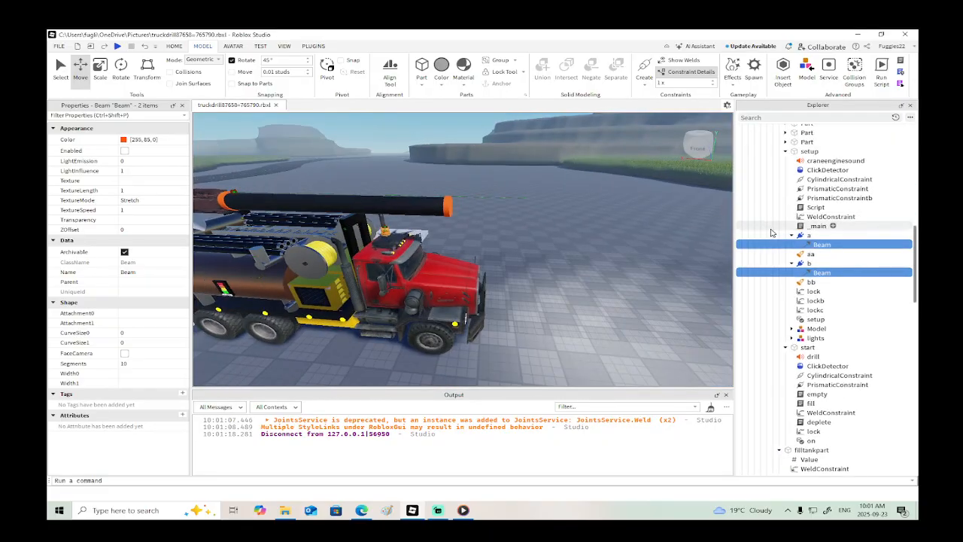
{"action": "right_click_drag", "start_coordinate": [626, 249], "coordinate": [624, 243]}
{"action": "key", "text": "w"}
{"action": "scroll", "coordinate": [485, 245], "scroll_direction": "down", "scroll_amount": 2}
{"action": "right_click_drag", "start_coordinate": [485, 246], "coordinate": [485, 246]}
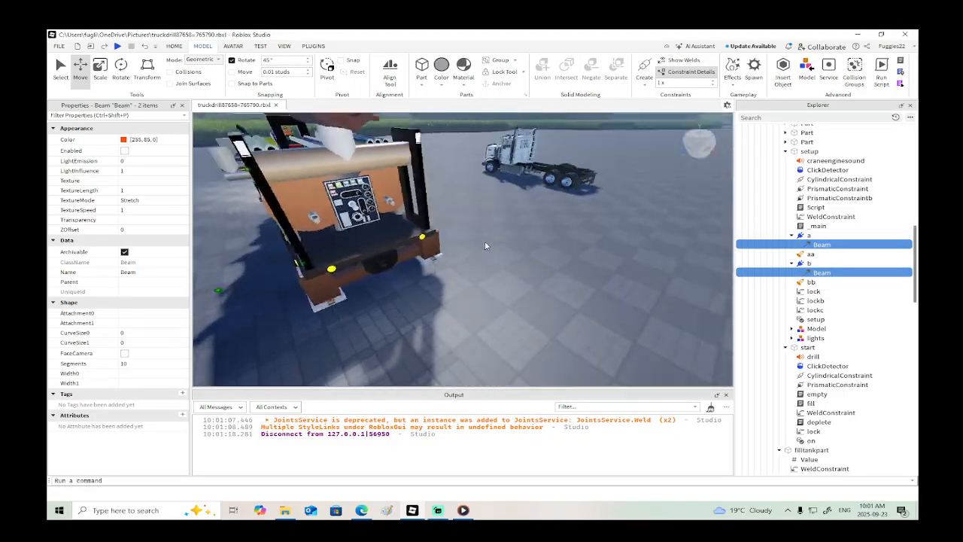
{"action": "scroll", "coordinate": [484, 245], "scroll_direction": "down", "scroll_amount": 3}
{"action": "left_click", "coordinate": [807, 236]}
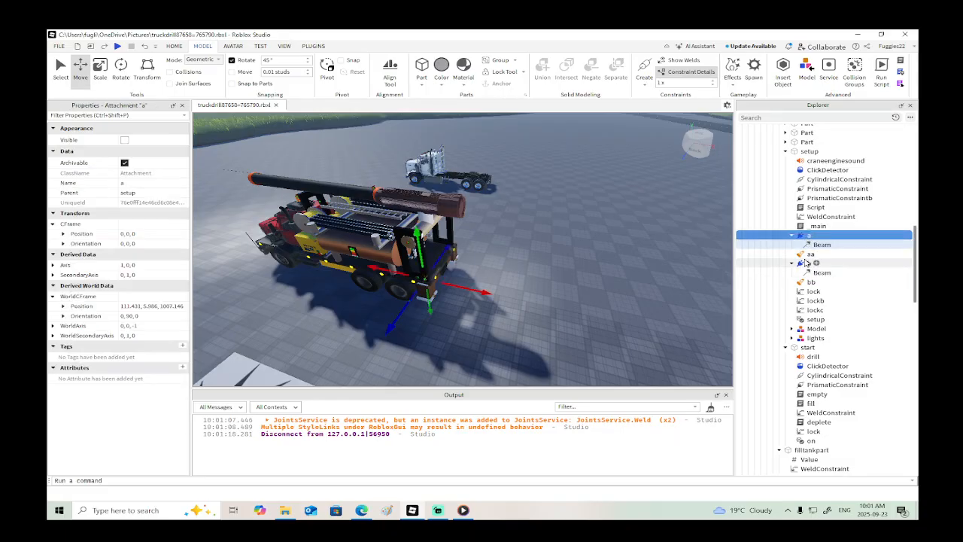
{"action": "left_click", "coordinate": [809, 263], "text": "ctrl"}
{"action": "left_click_drag", "start_coordinate": [809, 263], "coordinate": [778, 214]}
{"action": "scroll", "coordinate": [807, 286], "scroll_direction": "down", "scroll_amount": 10}
{"action": "scroll", "coordinate": [806, 346], "scroll_direction": "down", "scroll_amount": 8}
{"action": "scroll", "coordinate": [807, 346], "scroll_direction": "up", "scroll_amount": 10}
{"action": "scroll", "coordinate": [807, 346], "scroll_direction": "up", "scroll_amount": 5}
{"action": "scroll", "coordinate": [774, 348], "scroll_direction": "up", "scroll_amount": 3}
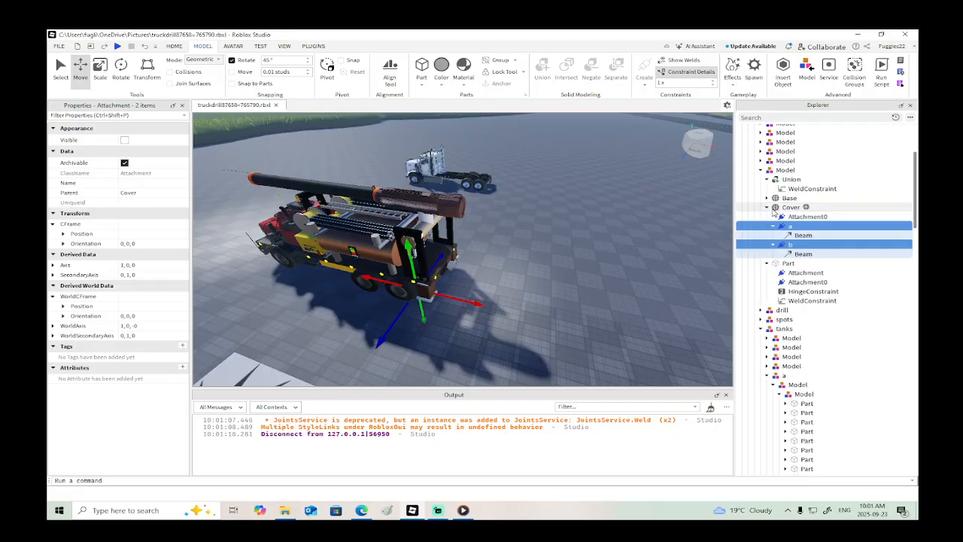
Step: Rename the Model containing the roof beacon's Base and Cover as beacon
{"action": "key", "text": "f"}
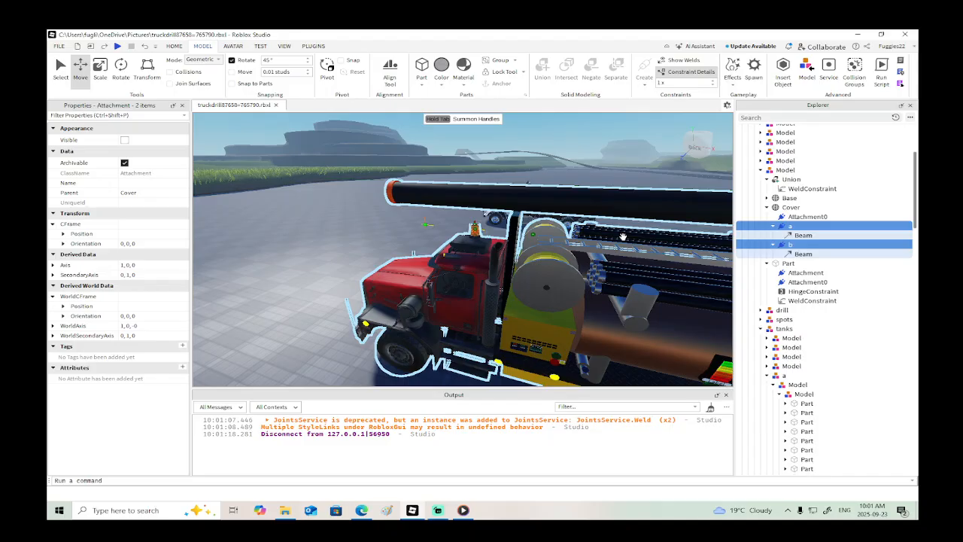
{"action": "right_click_drag", "start_coordinate": [623, 237], "coordinate": [625, 237]}
{"action": "scroll", "coordinate": [624, 237], "scroll_direction": "down", "scroll_amount": 5}
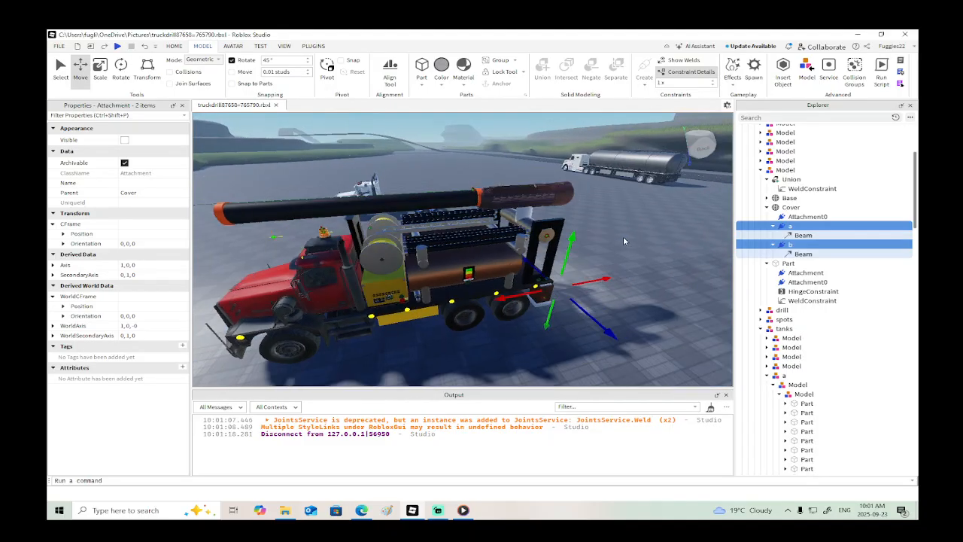
{"action": "double_click", "coordinate": [784, 170]}
{"action": "left_click", "coordinate": [784, 172]}
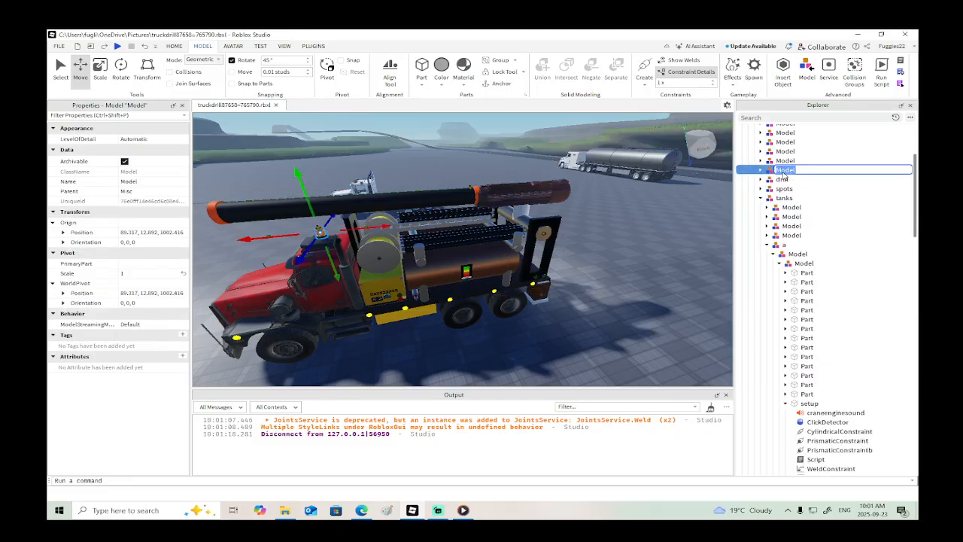
{"action": "key", "text": "BackSpace"}
{"action": "type", "text": "beacon"}
{"action": "key", "text": "Return"}
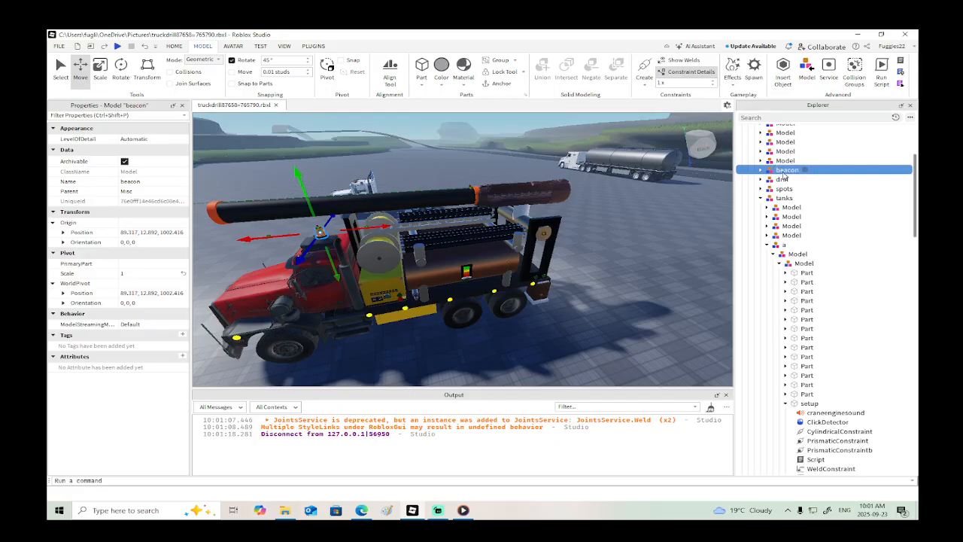
Step: Open the Script inside the setup part for editing
{"action": "scroll", "coordinate": [782, 301], "scroll_direction": "down", "scroll_amount": 6}
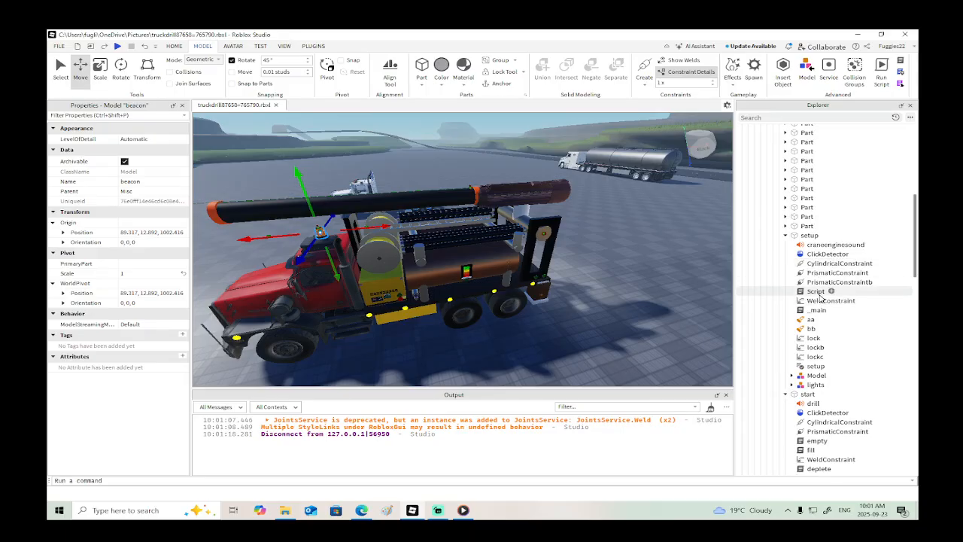
{"action": "left_click", "coordinate": [819, 291]}
{"action": "double_click", "coordinate": [820, 296]}
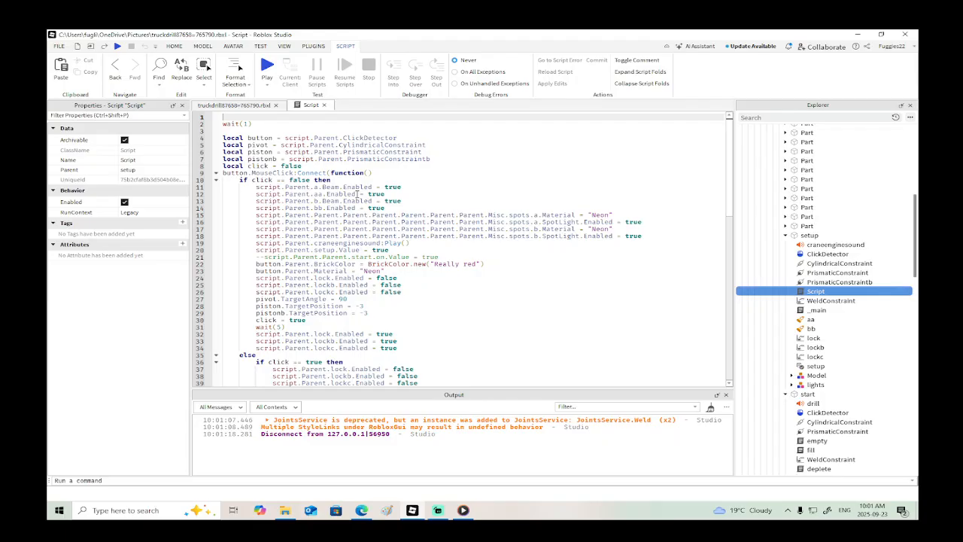
Step: Extend the path before a.Beam.Enabled in the "if click == false then" block to script followed by six Parent references
{"action": "left_click", "coordinate": [313, 187]}
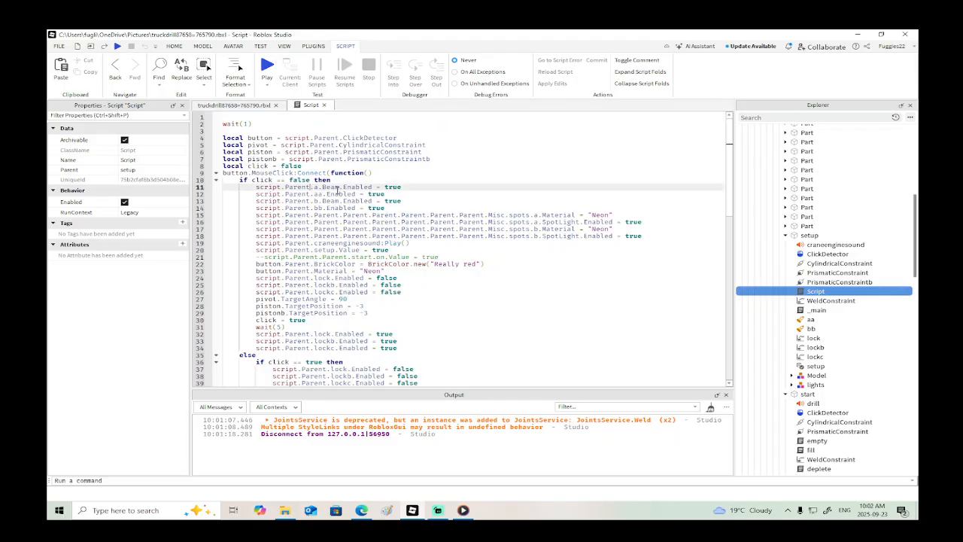
{"action": "type", "text": "Parent.Parent.Parent.Parent."}
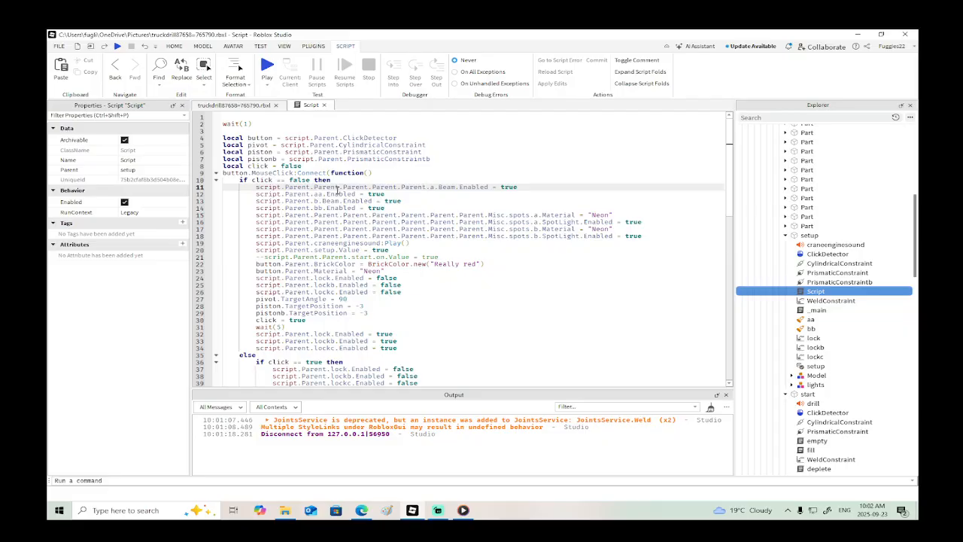
{"action": "type", "text": "Parent.Parent.m."}
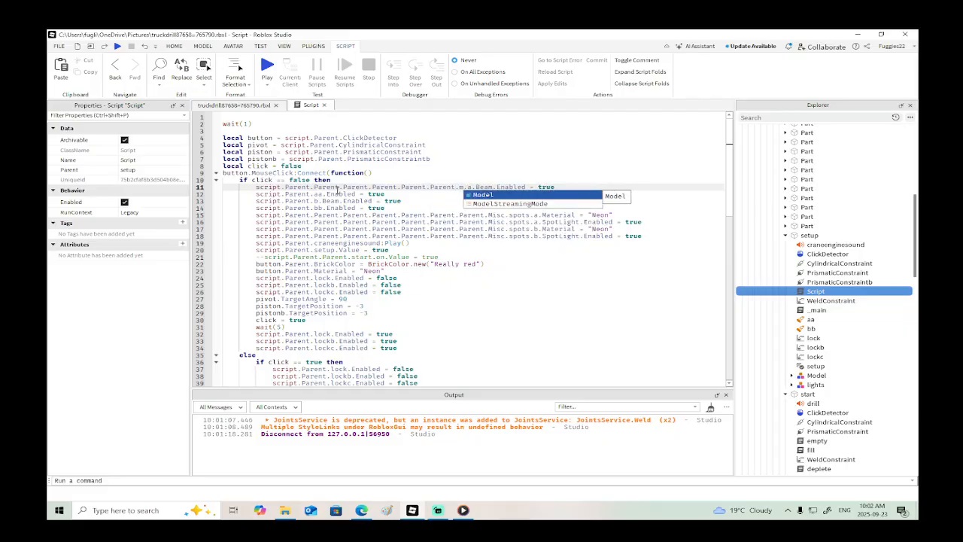
{"action": "key", "text": "BackSpace"}
{"action": "key", "text": "BackSpace"}
{"action": "key", "text": "BackSpace"}
{"action": "key", "text": "BackSpace"}
{"action": "key", "text": "BackSpace"}
{"action": "key", "text": "BackSpace"}
{"action": "key", "text": "BackSpace"}
{"action": "key", "text": "BackSpace"}
{"action": "type", "text": "m"}
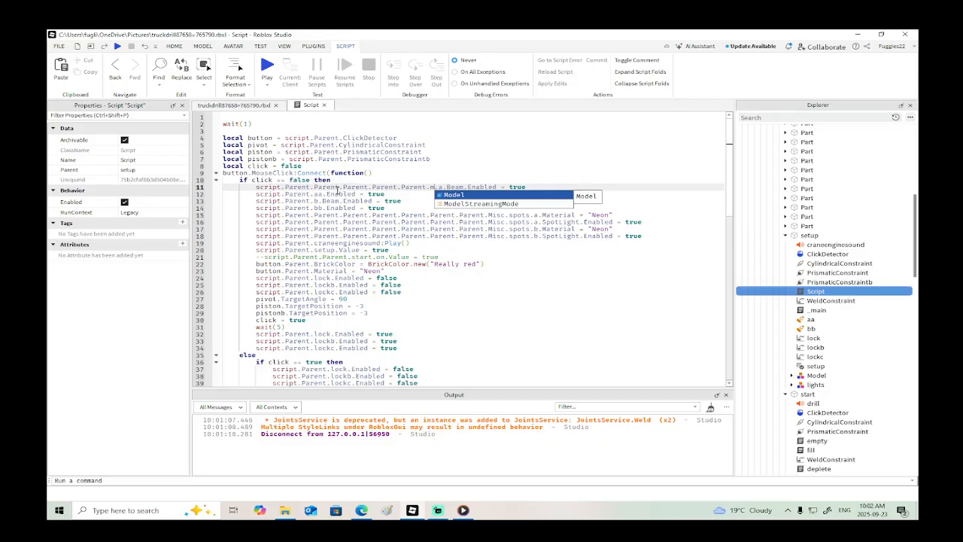
{"action": "key", "text": "BackSpace"}
{"action": "type", "text": "Parent"}
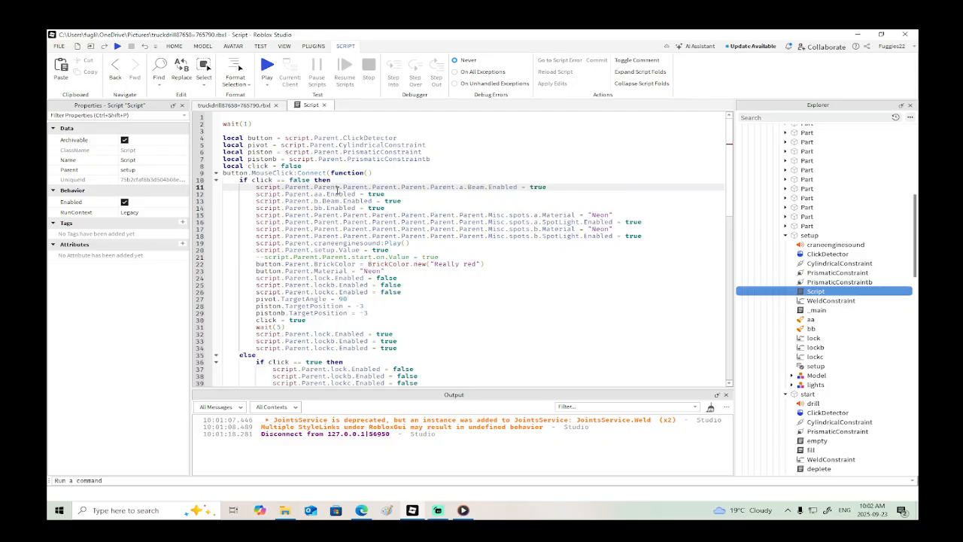
Step: Add a seventh Parent followed by Misc.beacon before a.Beam.Enabled in the same line
{"action": "type", "text": ".Parent.Misc.b."}
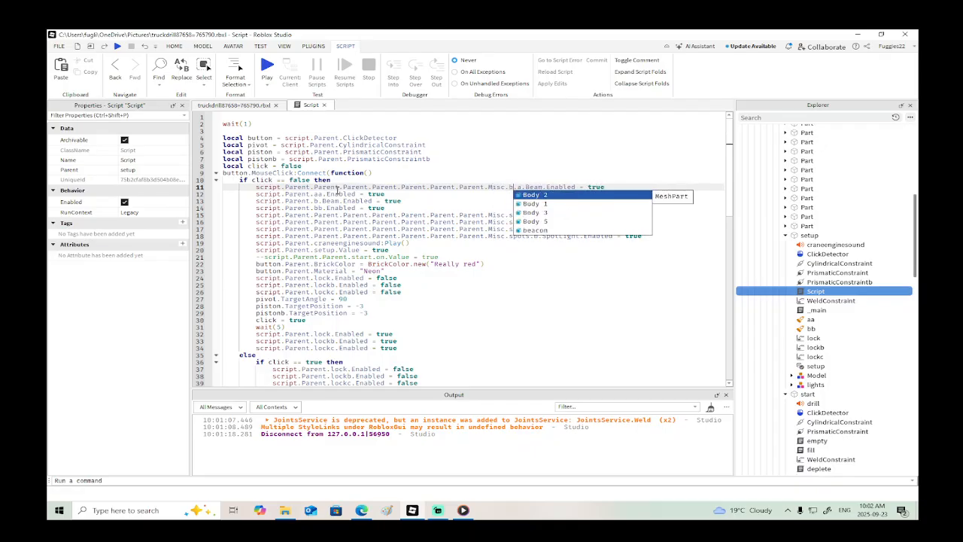
{"action": "key", "text": "Down"}
{"action": "key", "text": "Down"}
{"action": "key", "text": "Down"}
{"action": "key", "text": "Down"}
{"action": "key", "text": "Return"}
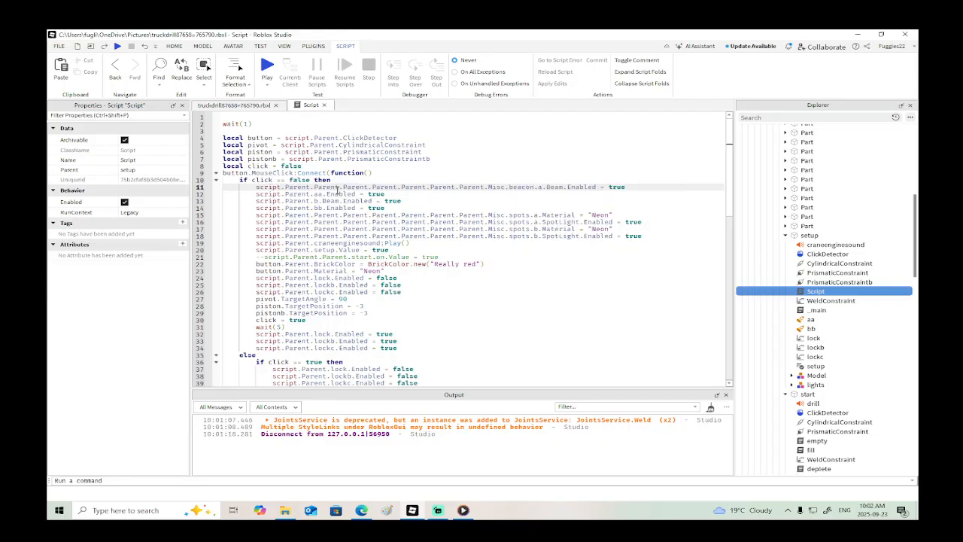
Step: Check the beacon model's hierarchy and insert Cover between beacon and a.Beam in the line's path
{"action": "scroll", "coordinate": [797, 282], "scroll_direction": "up", "scroll_amount": 10}
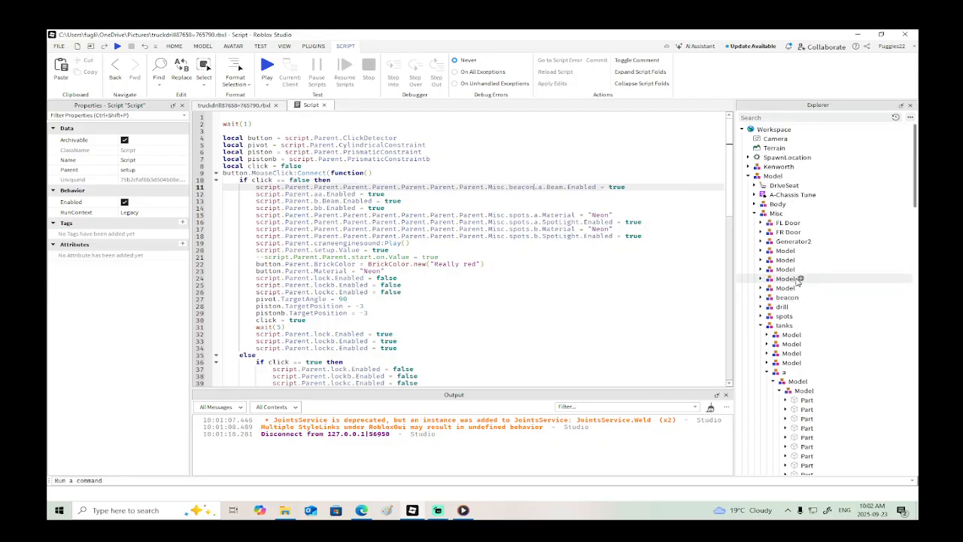
{"action": "left_click", "coordinate": [761, 297]}
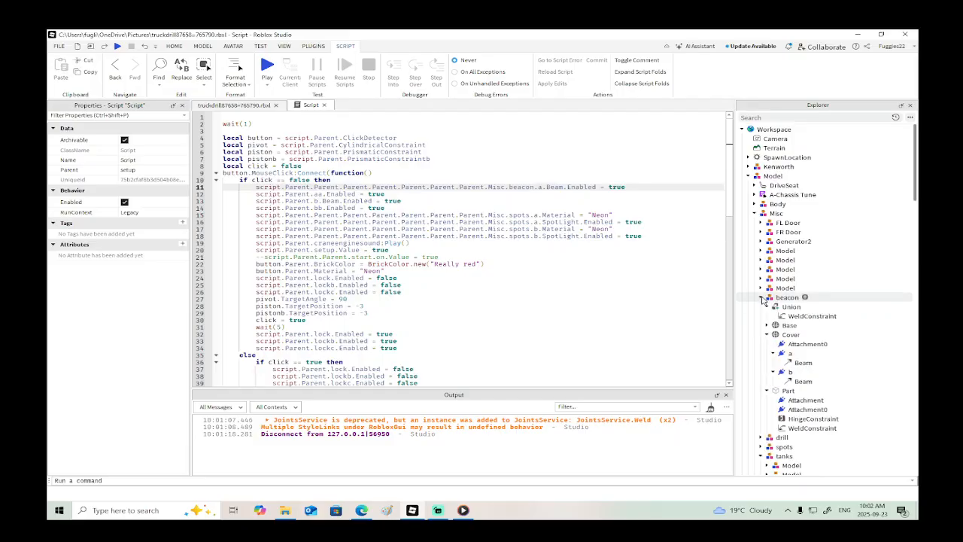
{"action": "left_click", "coordinate": [768, 335]}
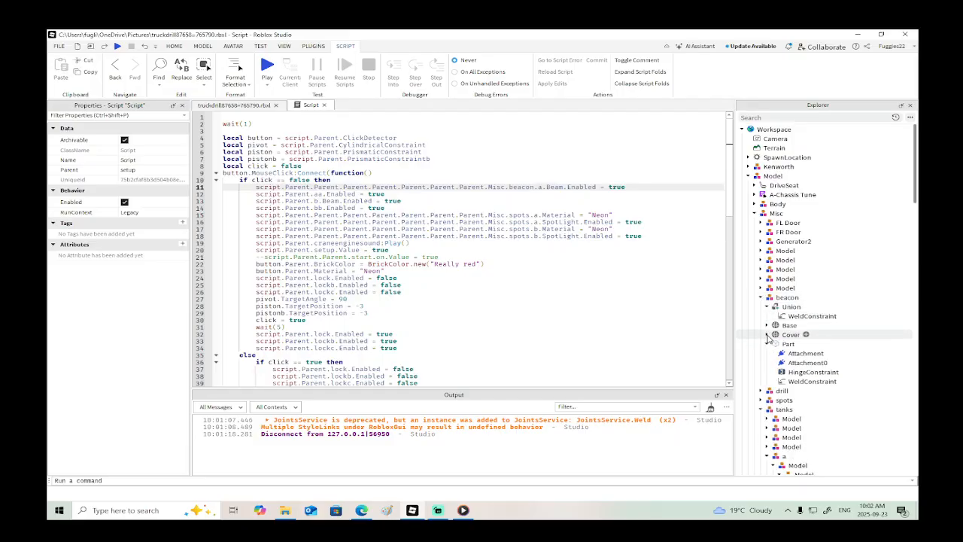
{"action": "left_click", "coordinate": [536, 187]}
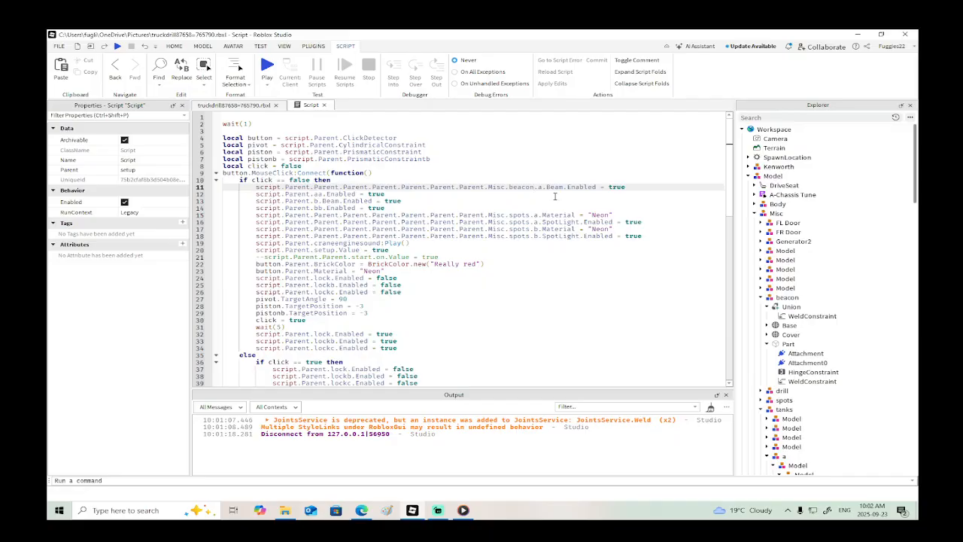
{"action": "type", "text": ".beac"}
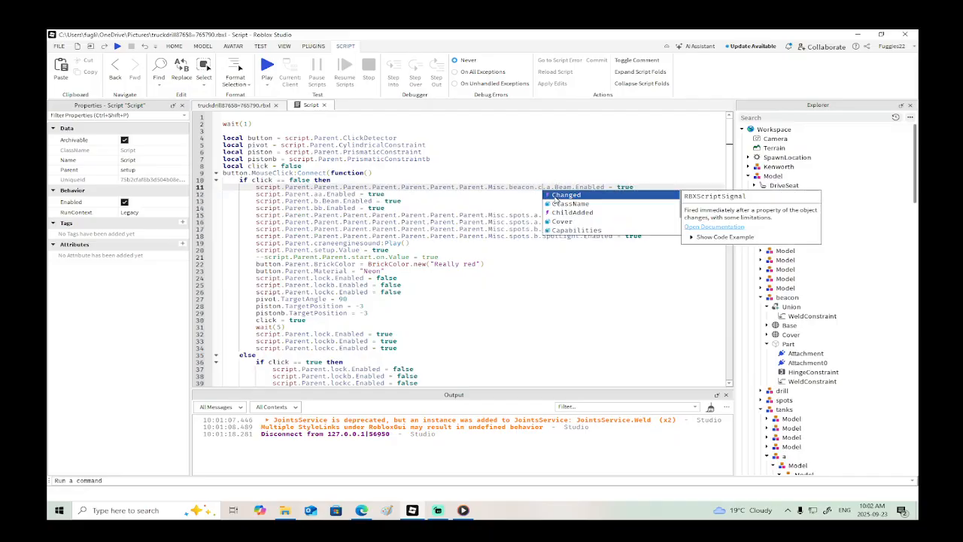
{"action": "type", "text": "o"}
{"action": "key", "text": "Tab"}
{"action": "type", "text": "."}
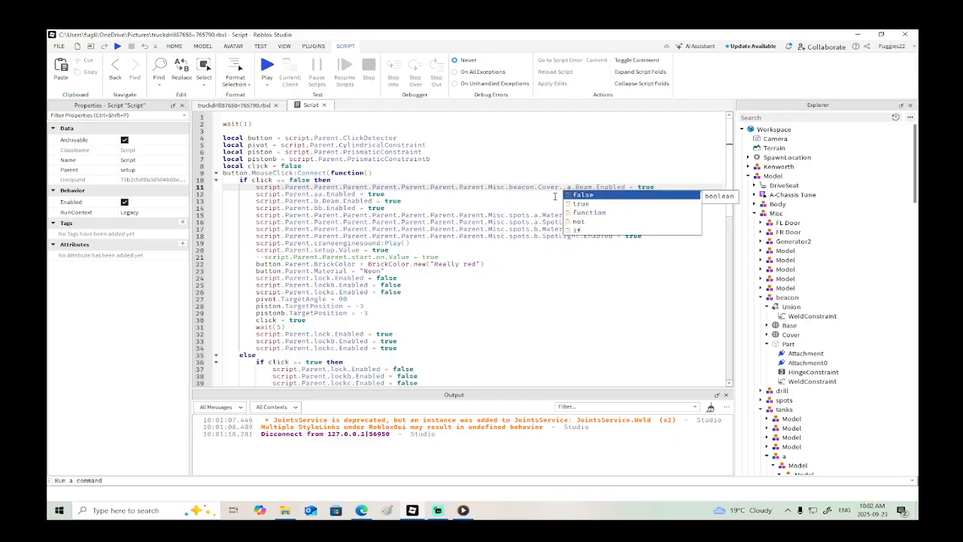
{"action": "key", "text": "Escape"}
{"action": "key", "text": "BackSpace"}
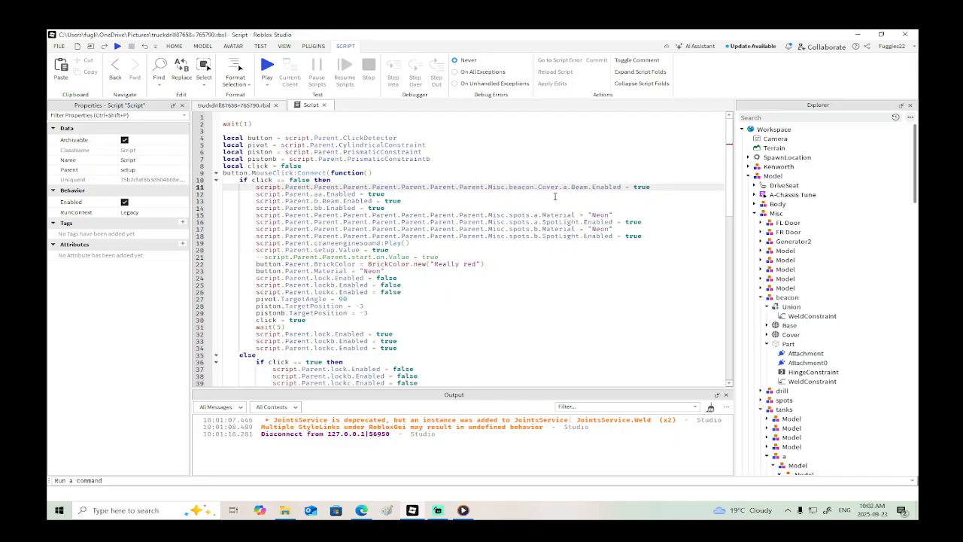
Step: Copy the path ending in Misc.beacon.Cover and paste it over script.Parent in the b.Beam.Enabled = true line
{"action": "left_click_drag", "start_coordinate": [560, 188], "coordinate": [253, 188]}
{"action": "key", "text": "ctrl+c"}
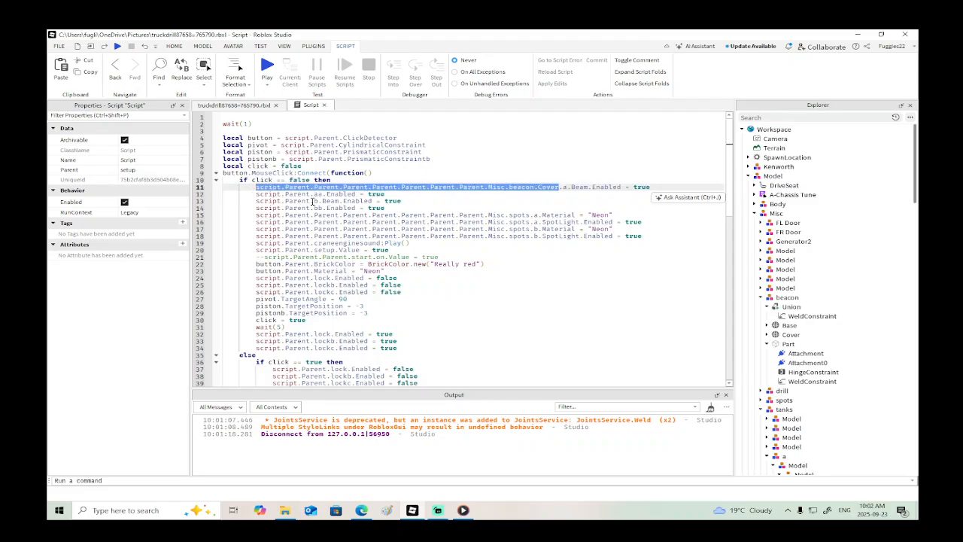
{"action": "left_click_drag", "start_coordinate": [312, 201], "coordinate": [254, 202]}
{"action": "key", "text": "ctrl+v"}
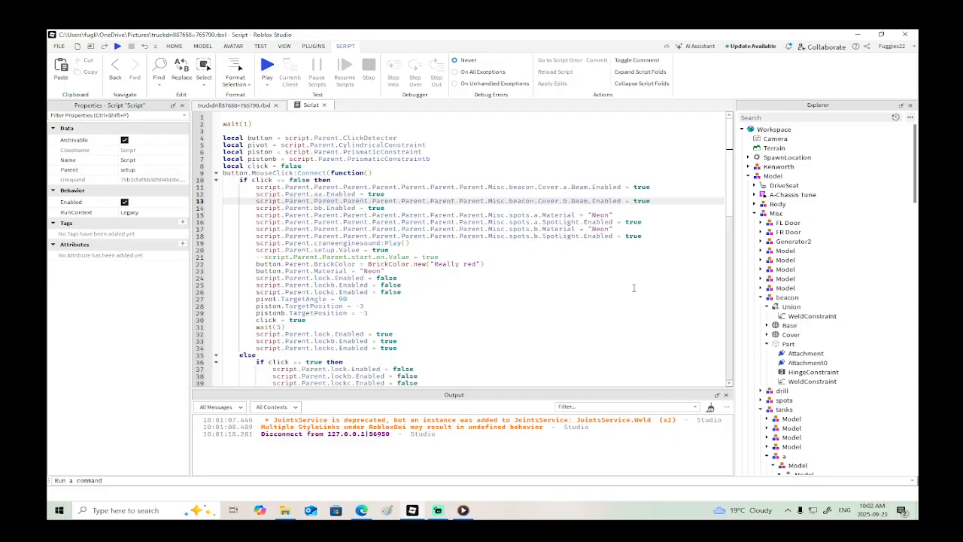
Step: In the "if click == true then" block, paste the Cover path over script.Parent.a in the a.Beam line and script.Parent in the b.Beam line
{"action": "scroll", "coordinate": [612, 271], "scroll_direction": "down", "scroll_amount": 12}
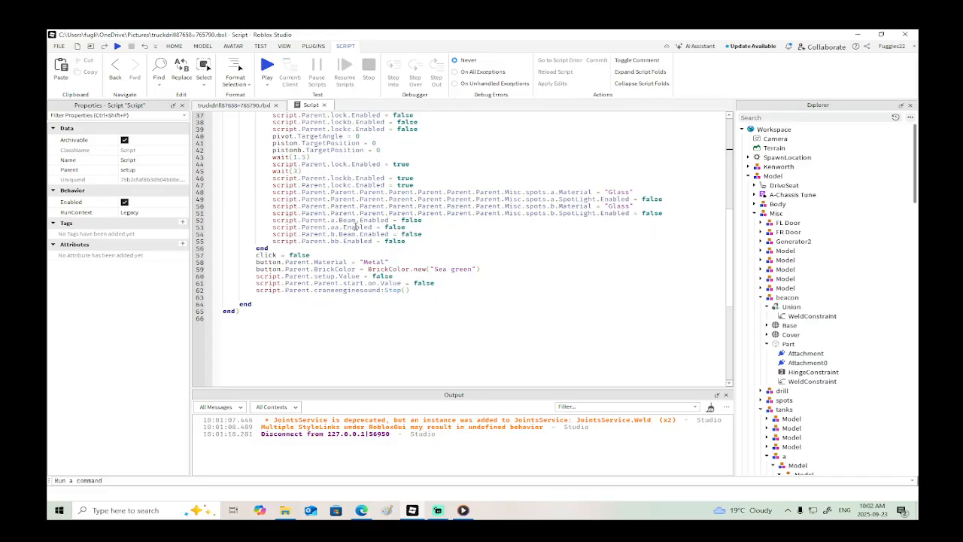
{"action": "left_click_drag", "start_coordinate": [335, 220], "coordinate": [271, 221]}
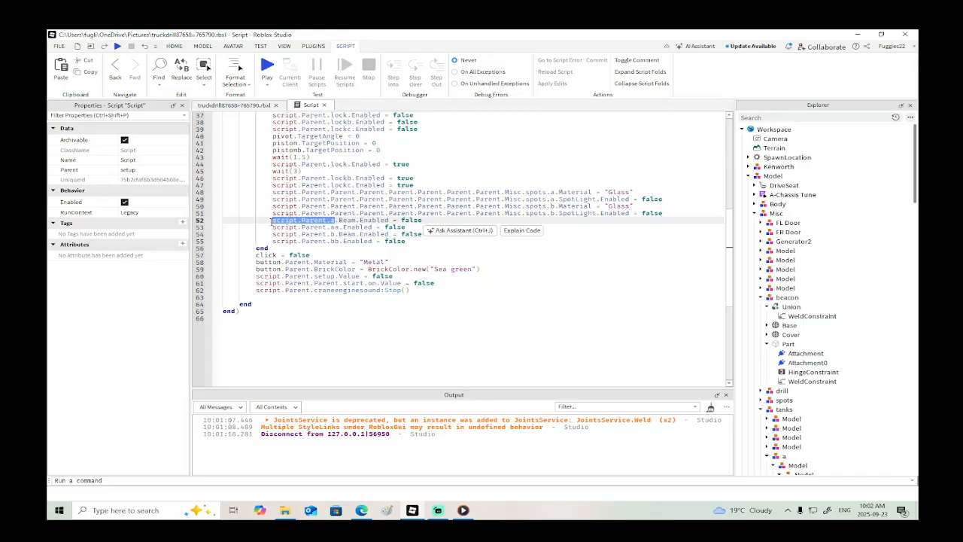
{"action": "type", "text": "script.Parent.Parent.Parent.Parent.Parent.Parent.Misc.beacon.Cover"}
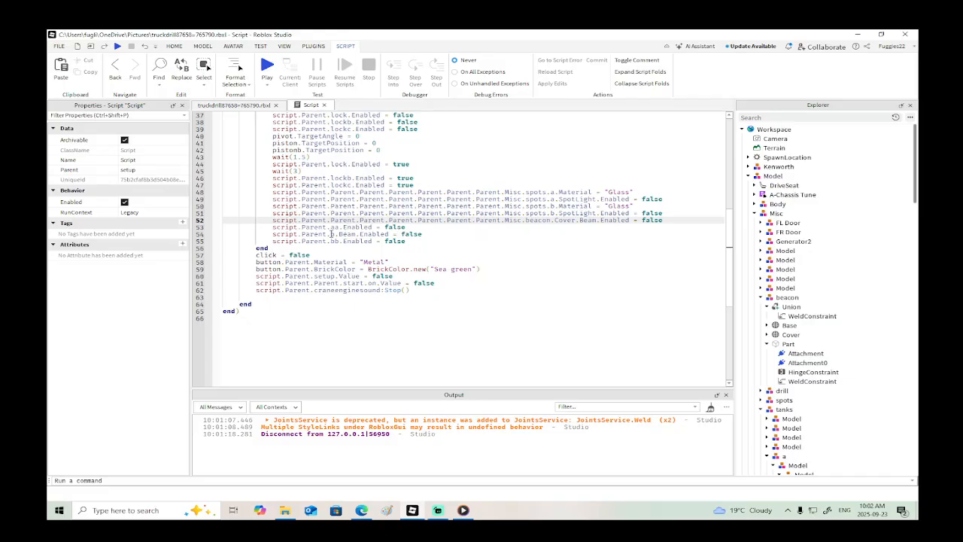
{"action": "left_click_drag", "start_coordinate": [328, 236], "coordinate": [269, 235]}
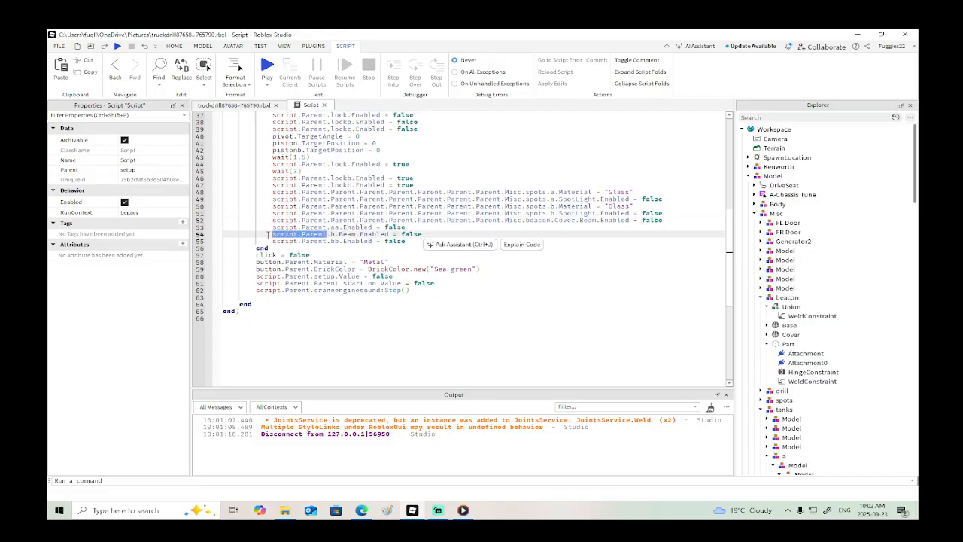
{"action": "key", "text": "ctrl+v"}
Step: Playtest the place, trigger the setup button at the truck's rear, view the roof beacon's beams from farther out, and stop the test
{"action": "left_click", "coordinate": [118, 46]}
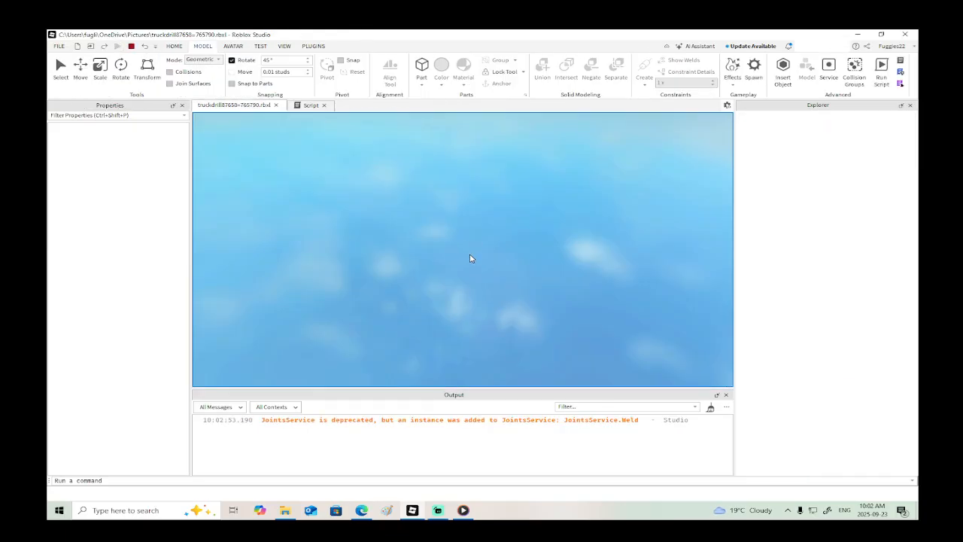
{"action": "key", "text": "d"}
{"action": "key", "text": "w"}
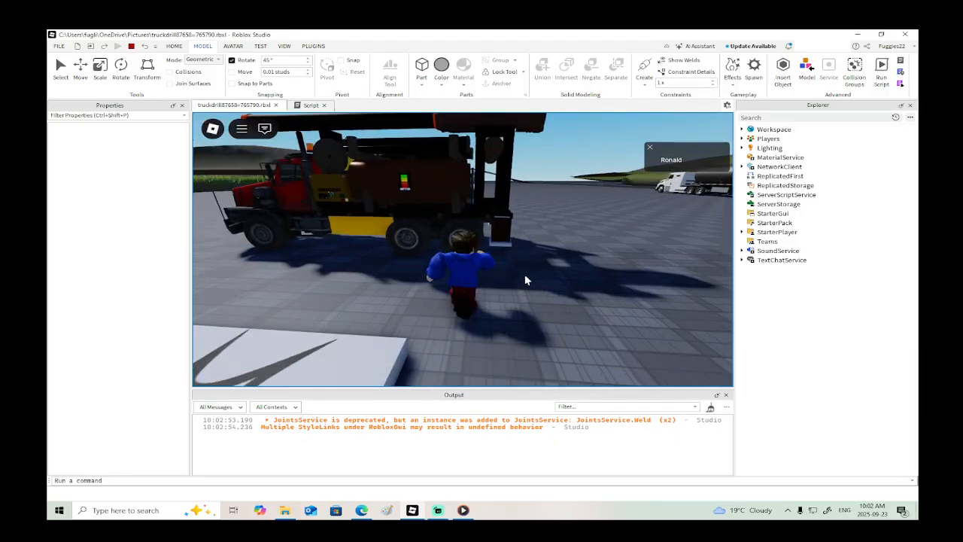
{"action": "left_click", "coordinate": [516, 221]}
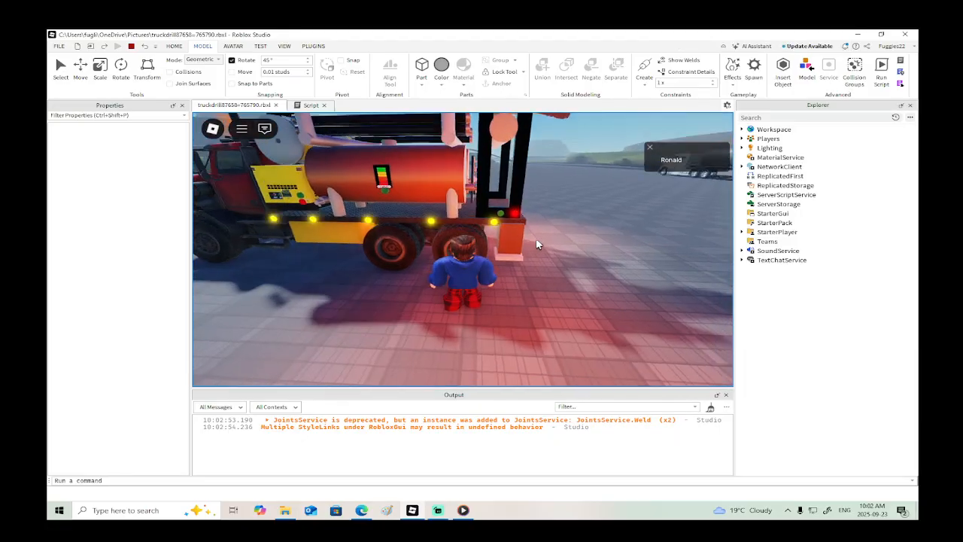
{"action": "scroll", "coordinate": [537, 243], "scroll_direction": "down", "scroll_amount": 5}
{"action": "right_click_drag", "start_coordinate": [537, 243], "coordinate": [536, 243]}
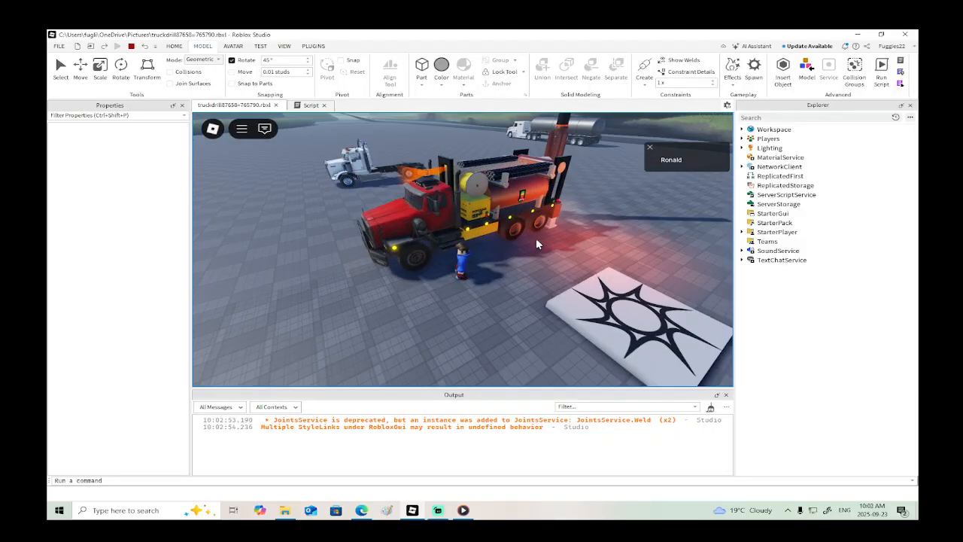
{"action": "left_click", "coordinate": [131, 46]}
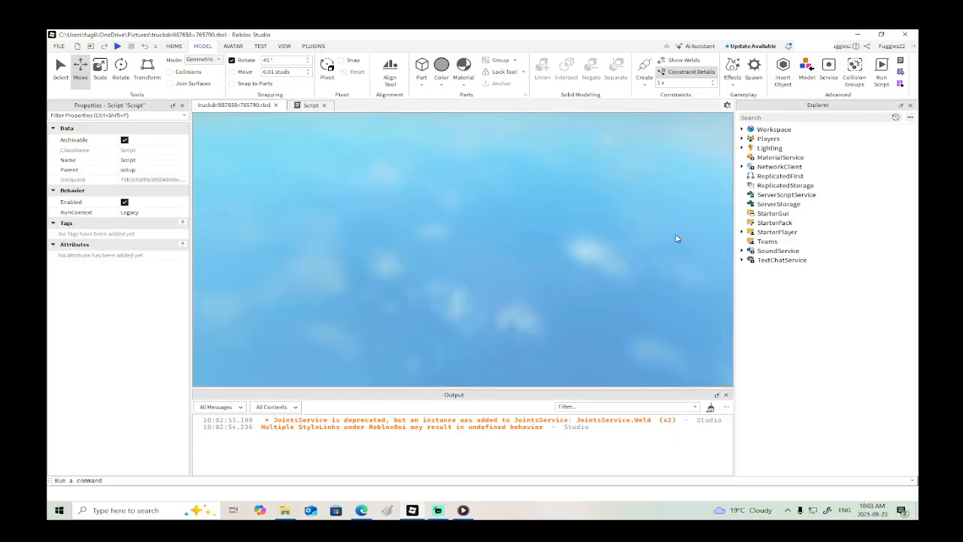
Step: Move the aa and bb spotlights from setup into the roof beacon's Cover, and switch their Enabled property on and back off
{"action": "left_click", "coordinate": [311, 104]}
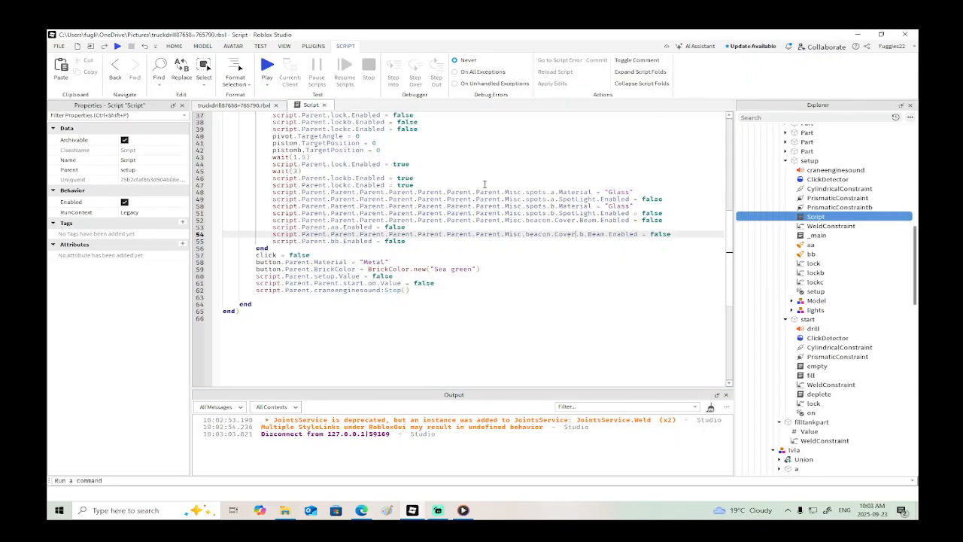
{"action": "scroll", "coordinate": [568, 239], "scroll_direction": "up", "scroll_amount": 12}
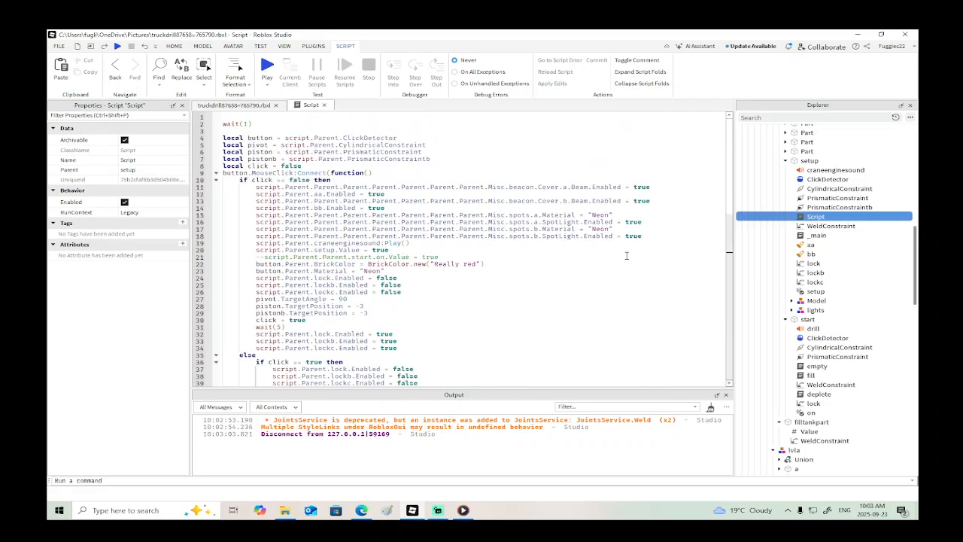
{"action": "left_click", "coordinate": [256, 107]}
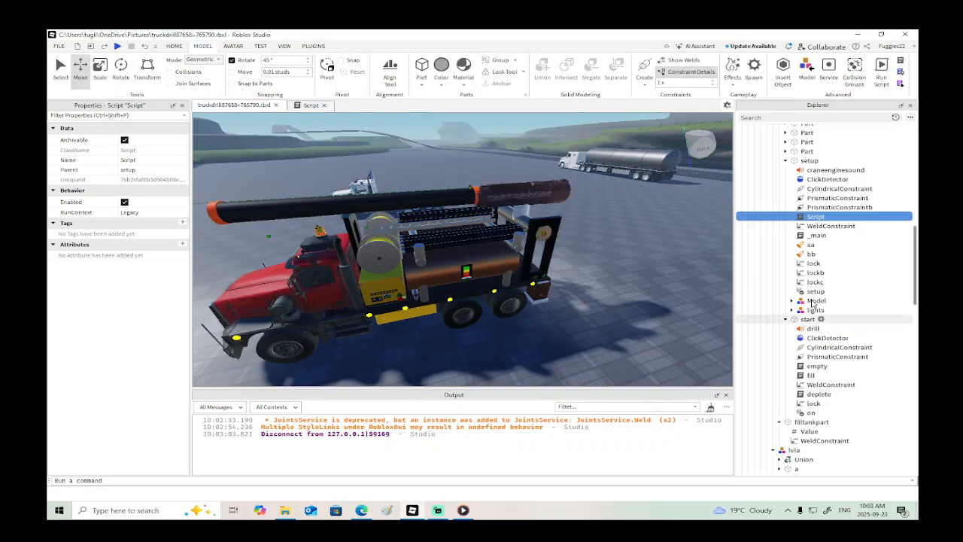
{"action": "left_click", "coordinate": [808, 254]}
{"action": "left_click", "coordinate": [808, 246], "text": "shift"}
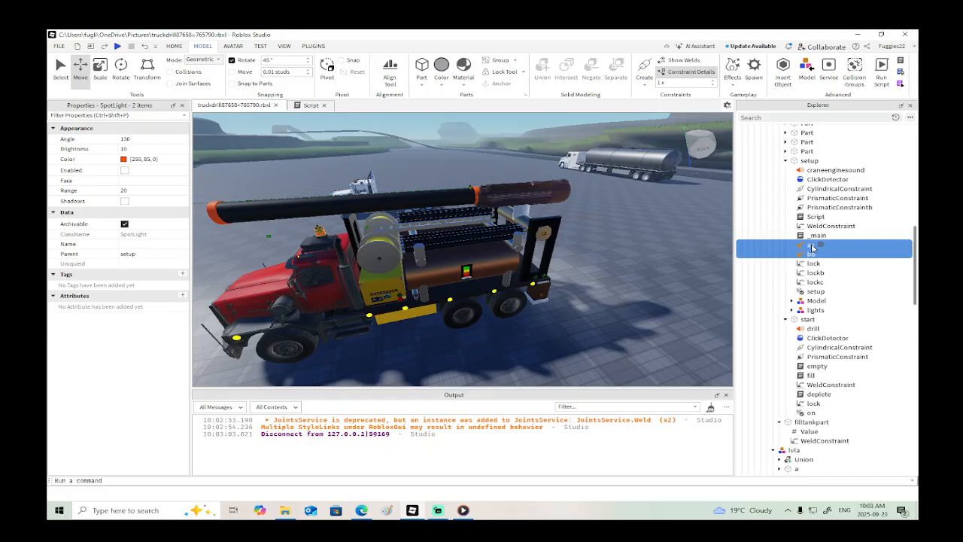
{"action": "left_click_drag", "start_coordinate": [812, 249], "coordinate": [790, 218]}
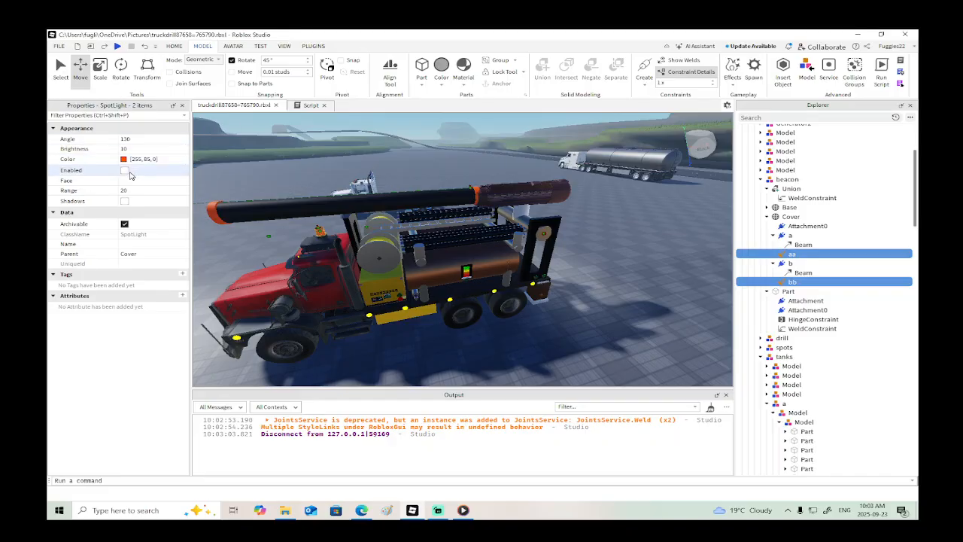
{"action": "left_click", "coordinate": [125, 170]}
{"action": "left_click", "coordinate": [124, 171]}
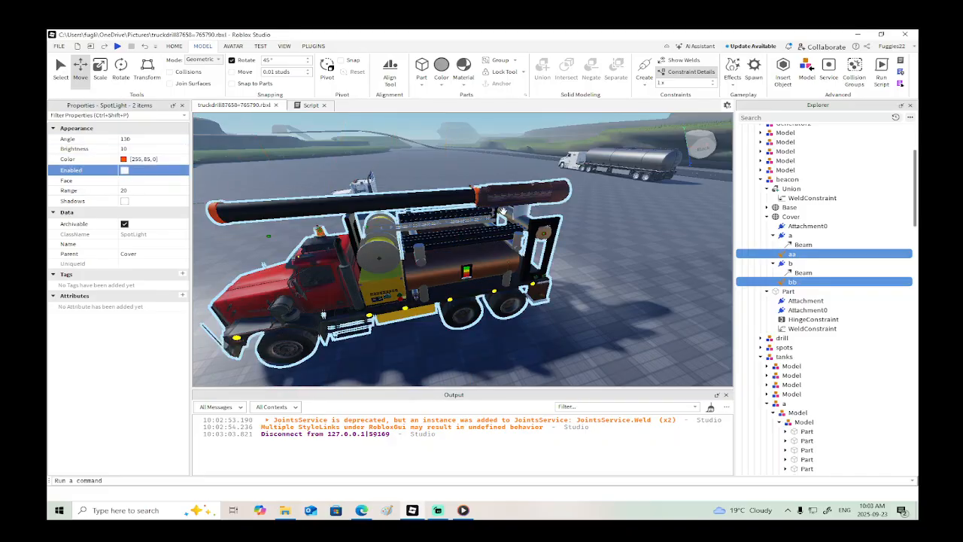
Step: Copy the path ending in Misc.beacon.Cover and paste it over script.Parent in the aa.Enabled = true and bb.Enabled = true lines
{"action": "left_click", "coordinate": [310, 105]}
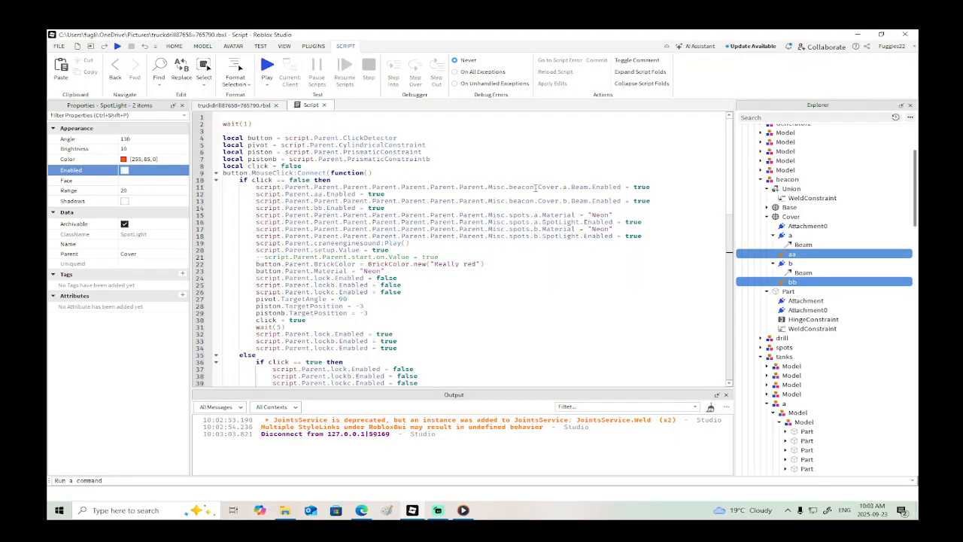
{"action": "left_click_drag", "start_coordinate": [535, 187], "coordinate": [254, 183]}
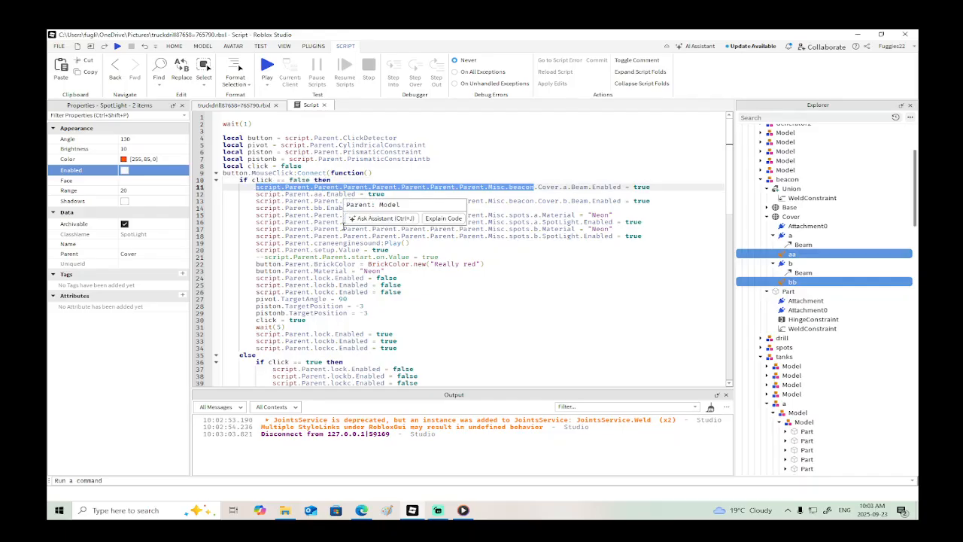
{"action": "left_click_drag", "start_coordinate": [559, 187], "coordinate": [252, 185]}
{"action": "key", "text": "ctrl+c"}
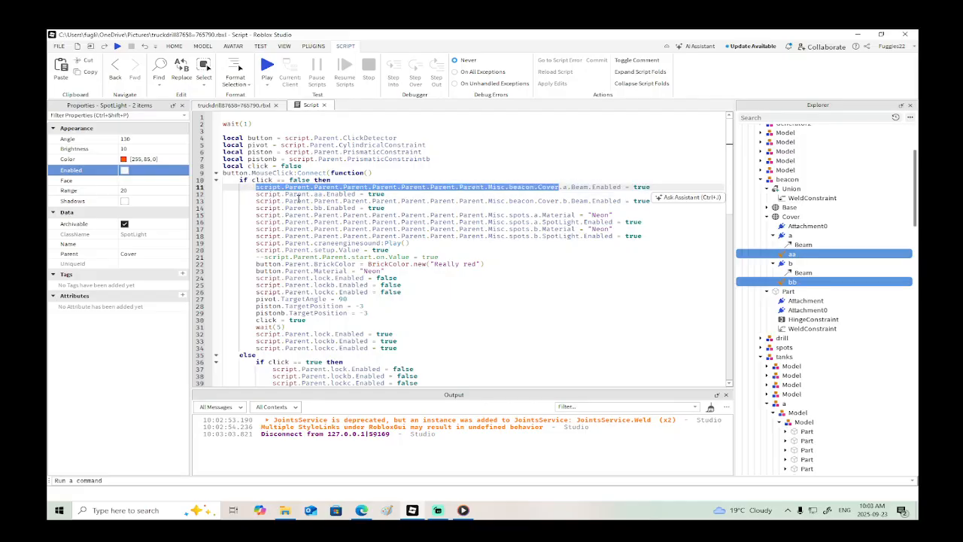
{"action": "left_click_drag", "start_coordinate": [311, 194], "coordinate": [255, 194]}
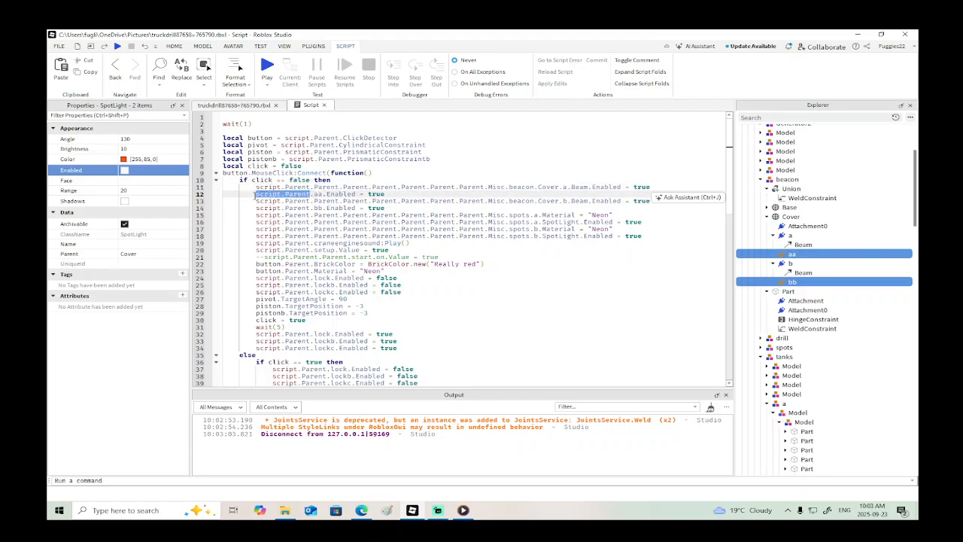
{"action": "type", "text": "script.Parent.Parent.Parent.Parent.Parent.Parent.Misc.beacon.Cover"}
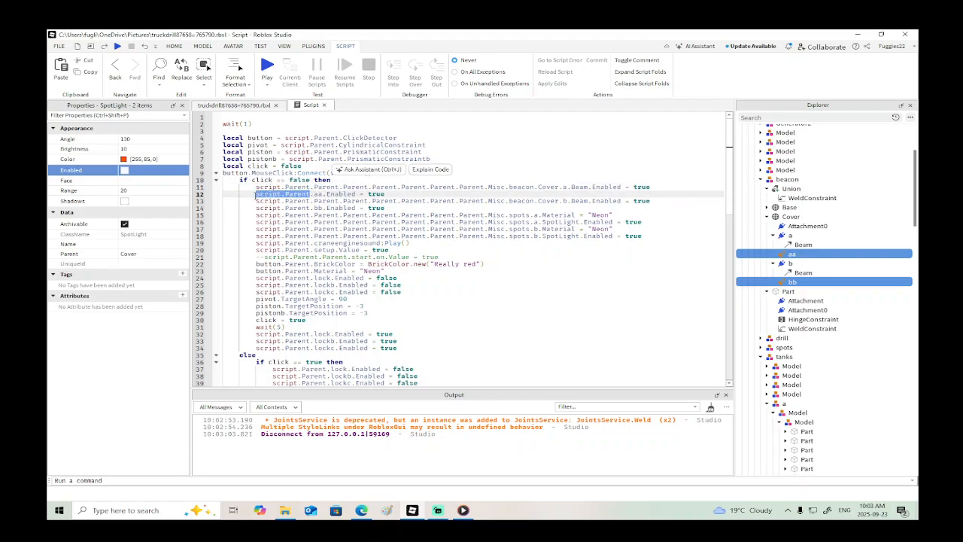
{"action": "left_click_drag", "start_coordinate": [310, 208], "coordinate": [256, 209]}
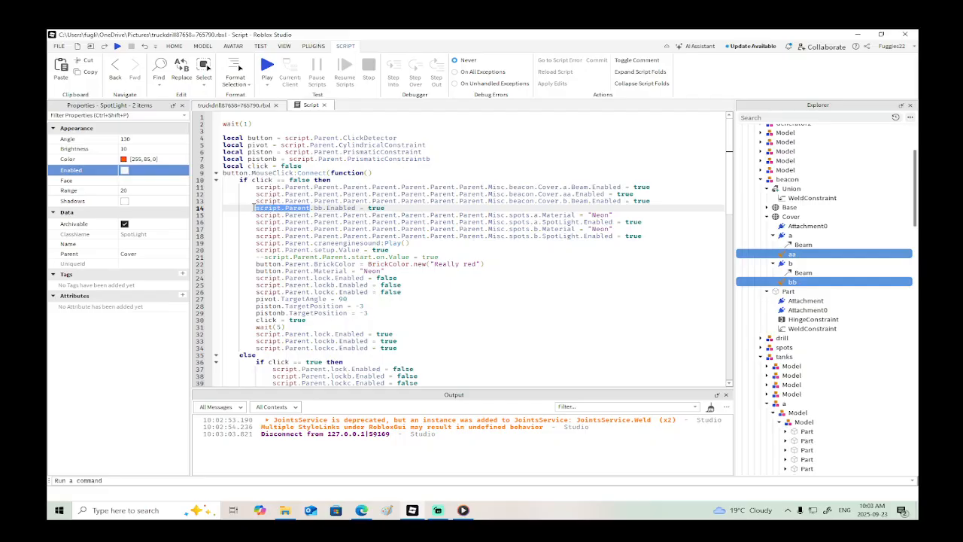
{"action": "type", "text": "script.Parent.Parent.Parent.Parent.Parent.Parent.Misc.beacon.Cover"}
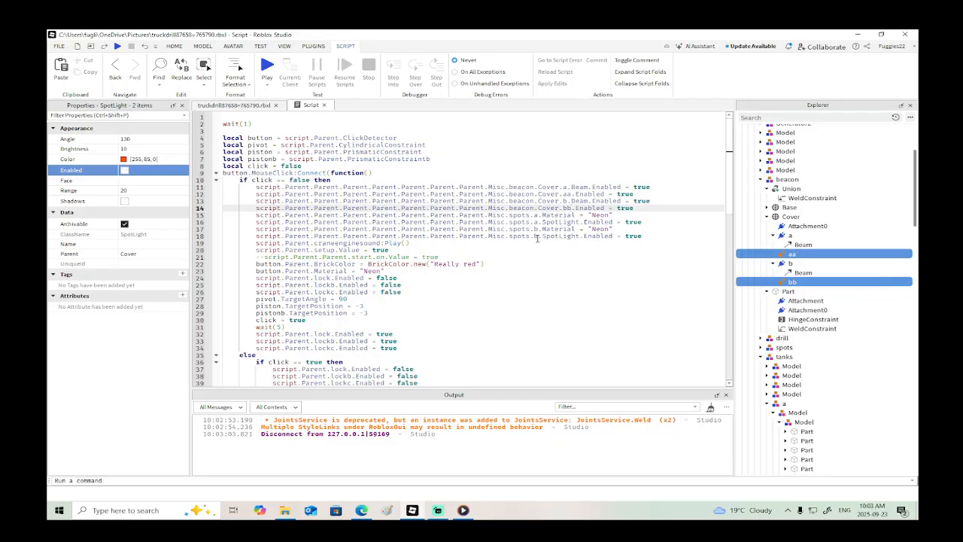
Step: In the "if click == true then" block, paste the Cover path over script.Parent in the aa.Enabled = false and bb.Enabled = false lines
{"action": "scroll", "coordinate": [537, 239], "scroll_direction": "down", "scroll_amount": 14}
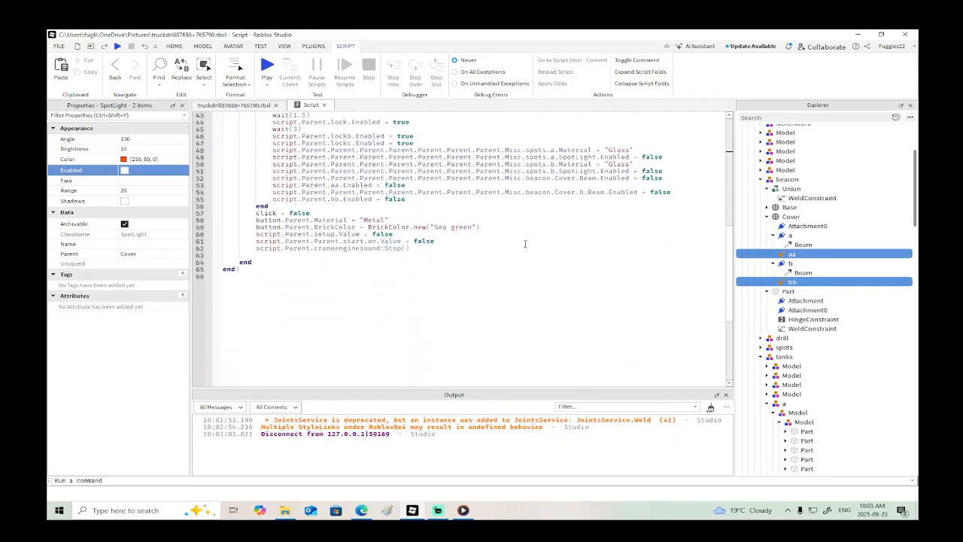
{"action": "scroll", "coordinate": [526, 244], "scroll_direction": "up", "scroll_amount": 3}
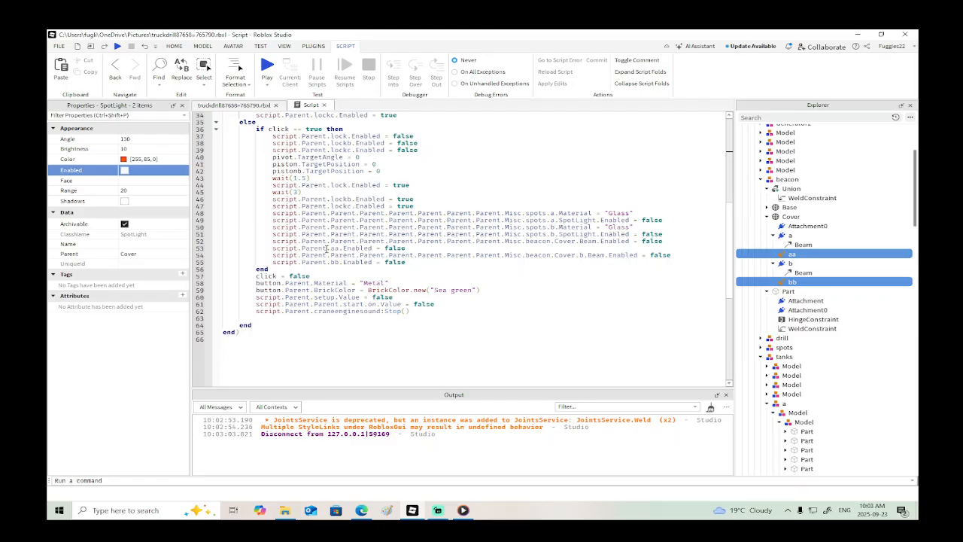
{"action": "left_click_drag", "start_coordinate": [327, 248], "coordinate": [271, 248]}
{"action": "key", "text": "ctrl+v"}
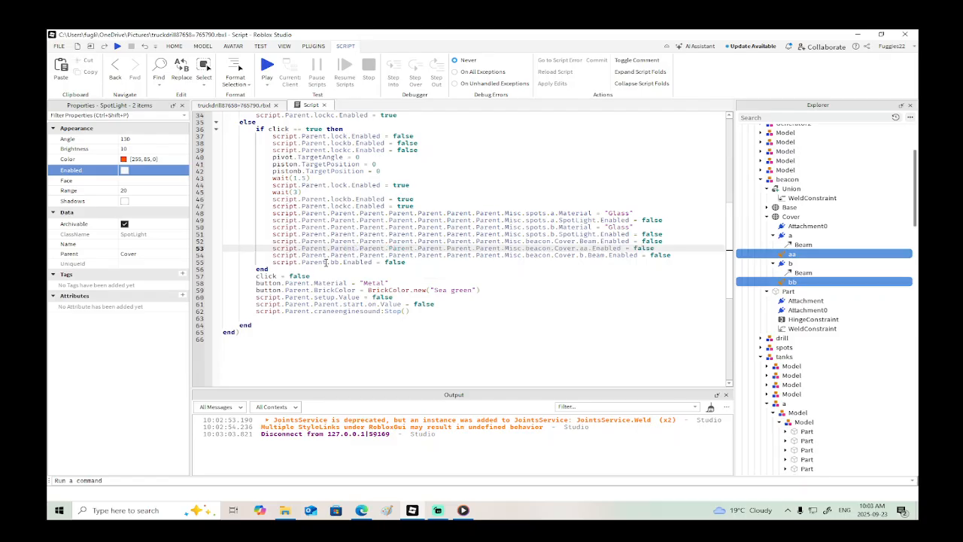
{"action": "left_click_drag", "start_coordinate": [325, 262], "coordinate": [272, 262]}
{"action": "key", "text": "ctrl+v"}
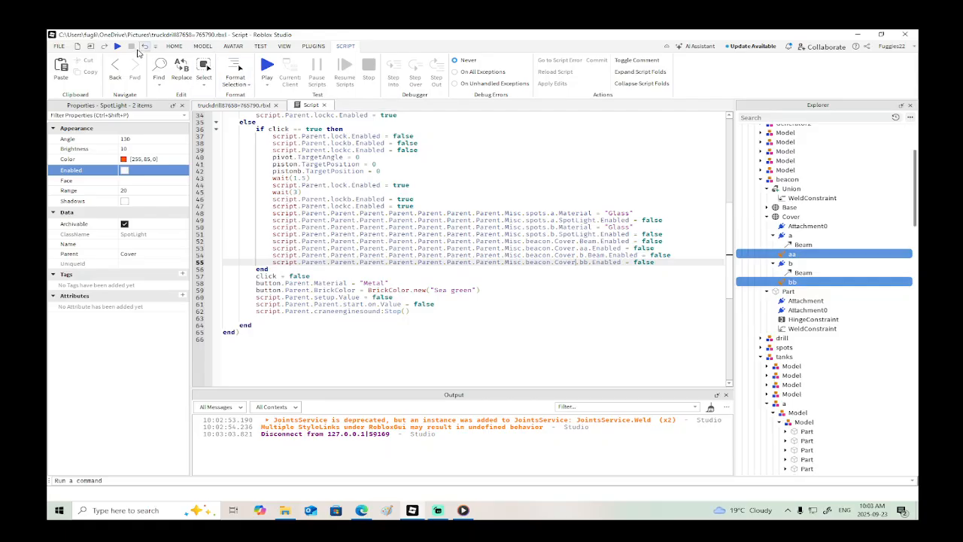
Step: Playtest the place, trigger the setup button at the truck's rear, view the beacon's spotlights from near and far, and stop the test
{"action": "left_click", "coordinate": [118, 46]}
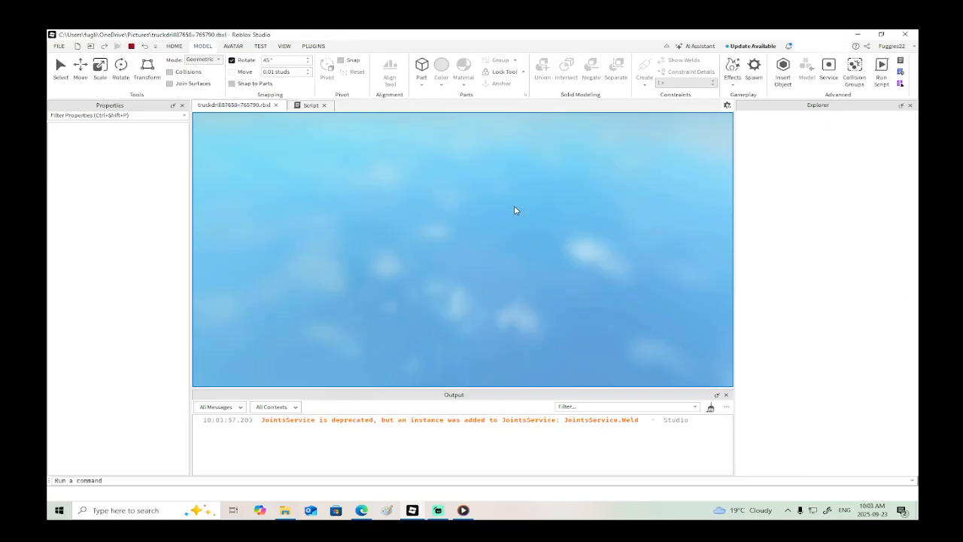
{"action": "key", "text": "w"}
{"action": "key", "text": "d"}
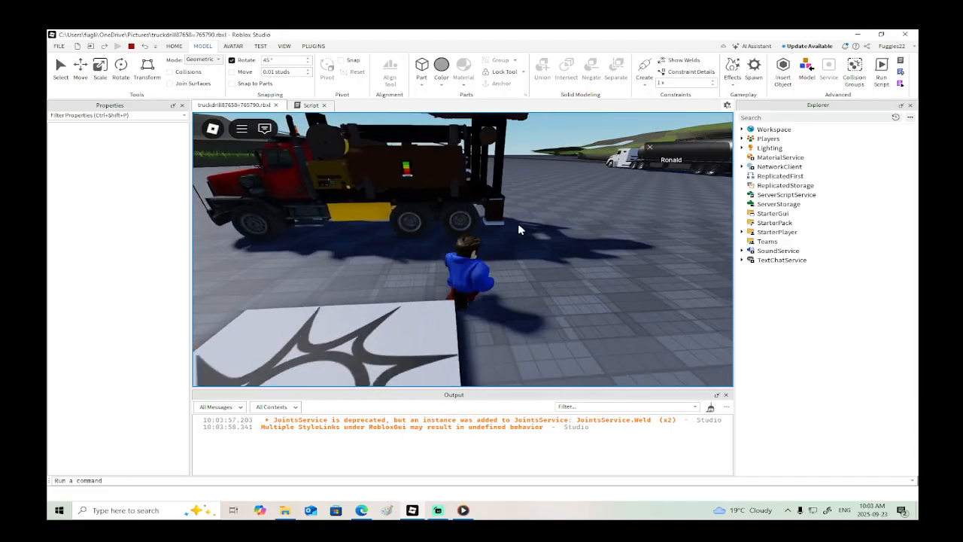
{"action": "left_click", "coordinate": [491, 211]}
{"action": "key", "text": "s"}
{"action": "key", "text": "a"}
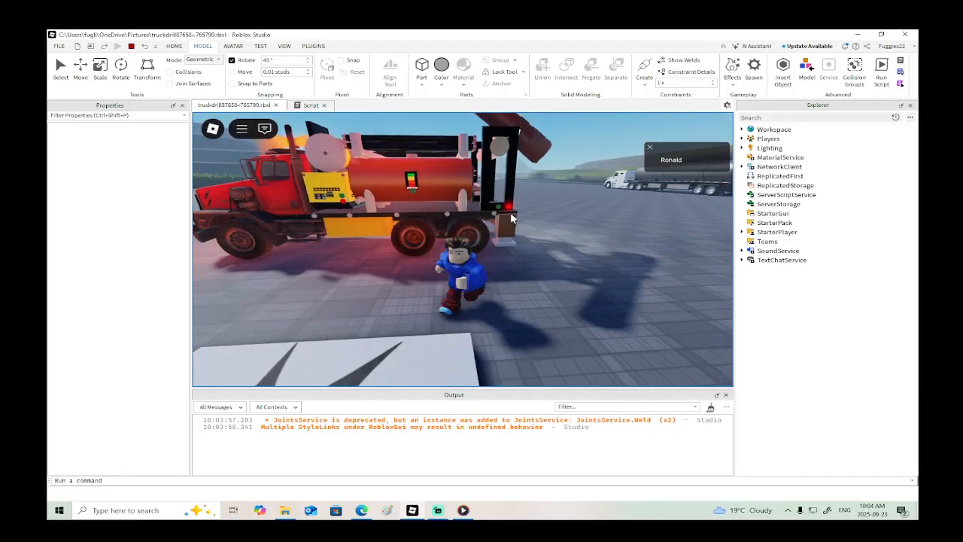
{"action": "scroll", "coordinate": [511, 214], "scroll_direction": "down", "scroll_amount": 3}
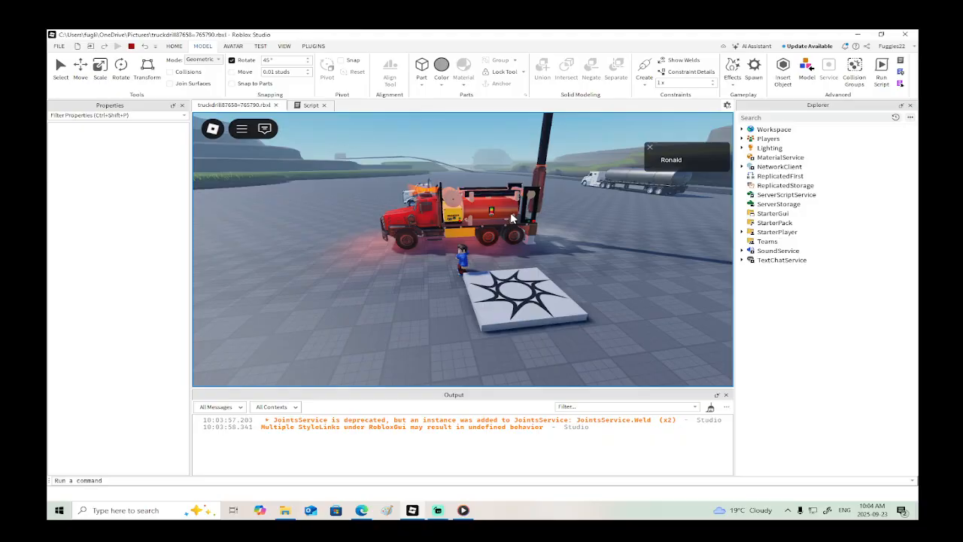
{"action": "right_click_drag", "start_coordinate": [511, 218], "coordinate": [511, 219]}
{"action": "key", "text": "d"}
{"action": "scroll", "coordinate": [510, 218], "scroll_direction": "up", "scroll_amount": 3}
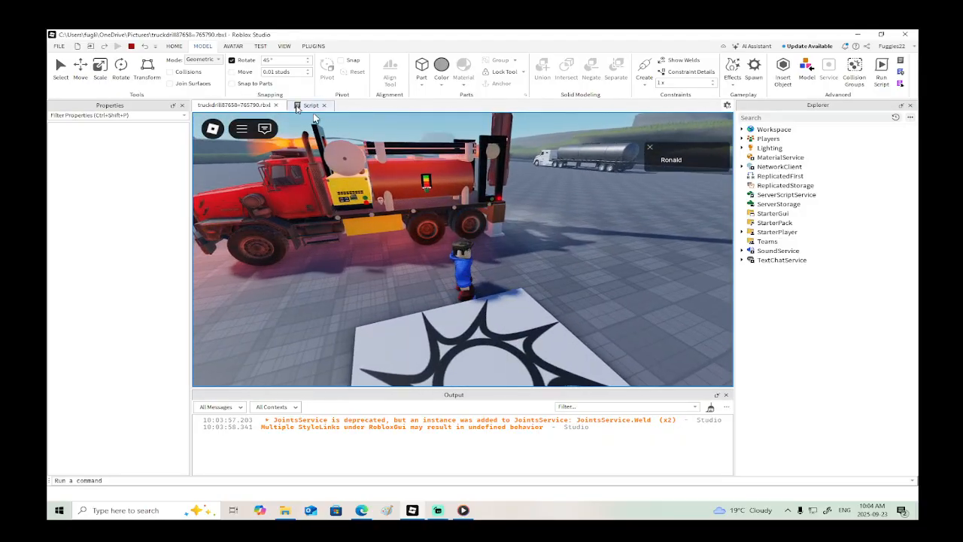
{"action": "key", "text": "shift+F5"}
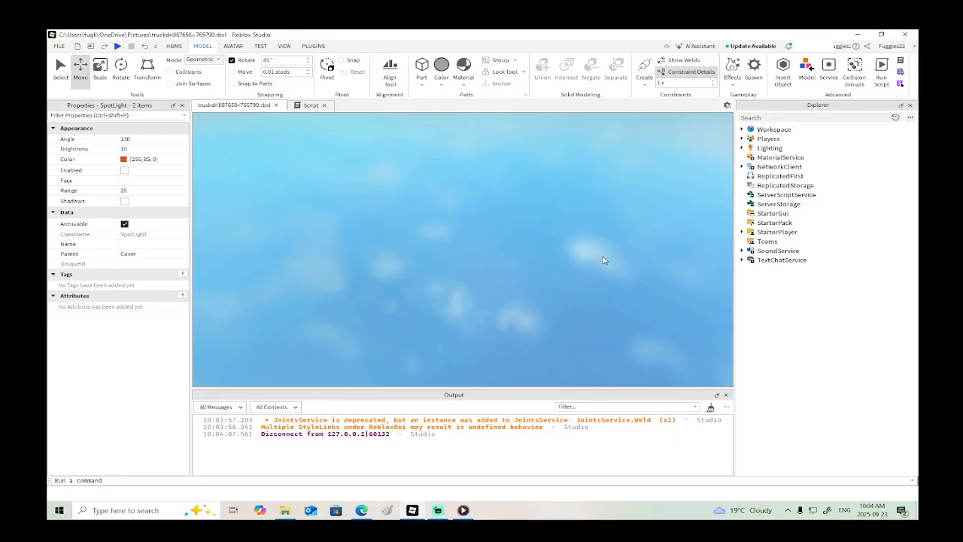
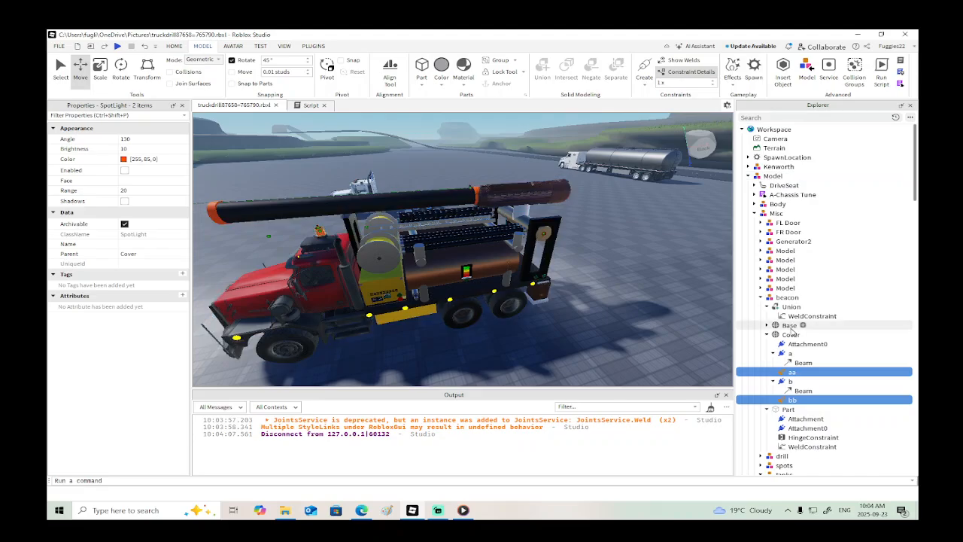
Step: Reopen the setup part's Script and insert the line script.Parent.CylindricalConstraint. directly below "if click == false then"
{"action": "scroll", "coordinate": [790, 330], "scroll_direction": "down", "scroll_amount": 5}
{"action": "scroll", "coordinate": [791, 331], "scroll_direction": "down", "scroll_amount": 5}
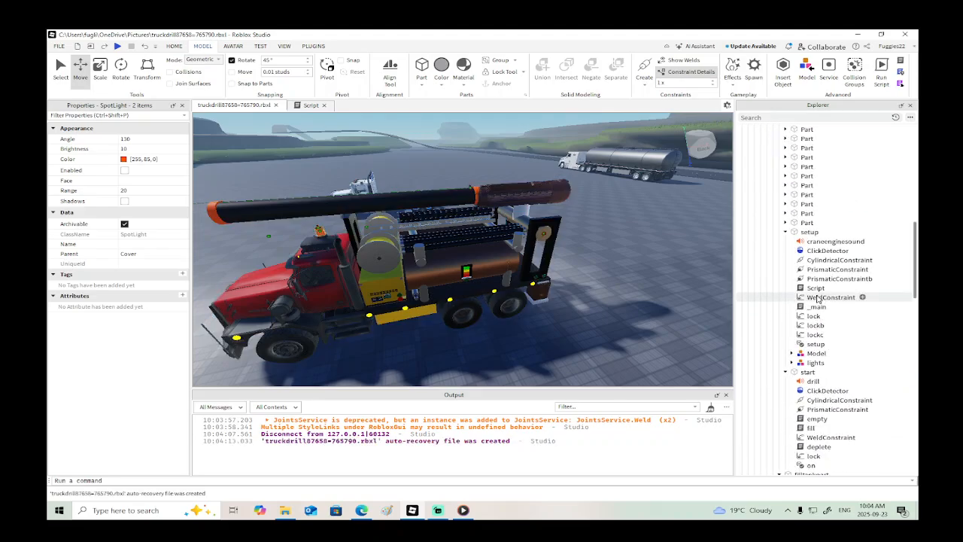
{"action": "double_click", "coordinate": [816, 289]}
{"action": "scroll", "coordinate": [405, 209], "scroll_direction": "up", "scroll_amount": 10}
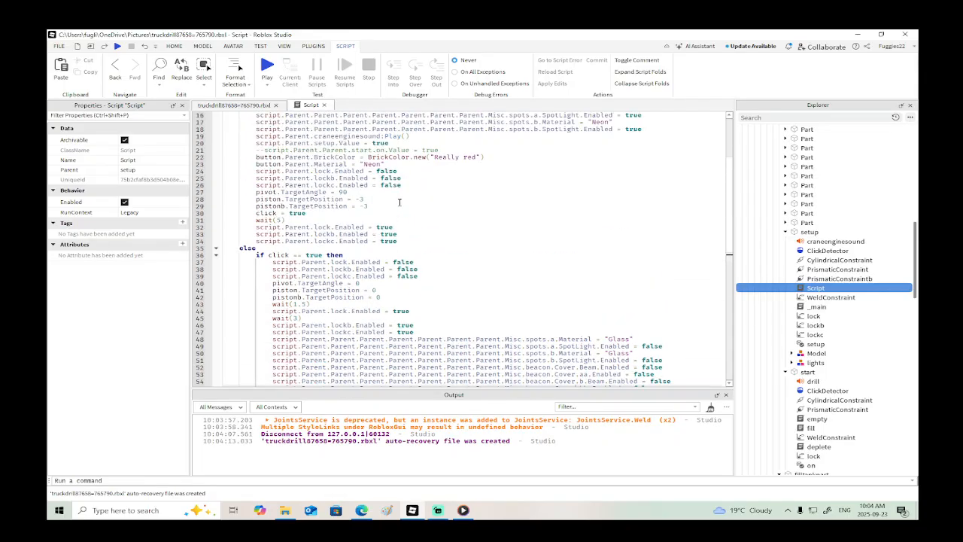
{"action": "left_click", "coordinate": [353, 180]}
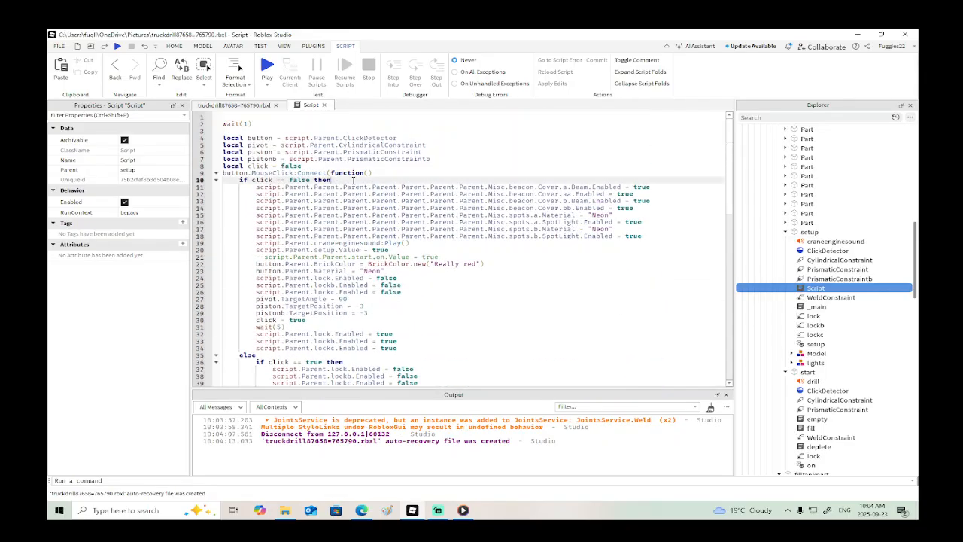
{"action": "key", "text": "Return"}
{"action": "type", "text": "script.Parent"}
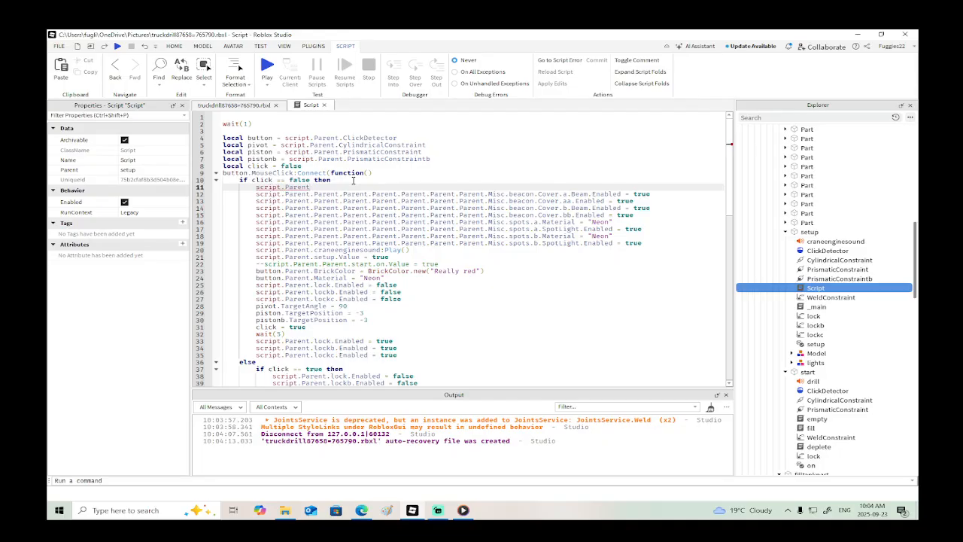
{"action": "type", "text": ".c"}
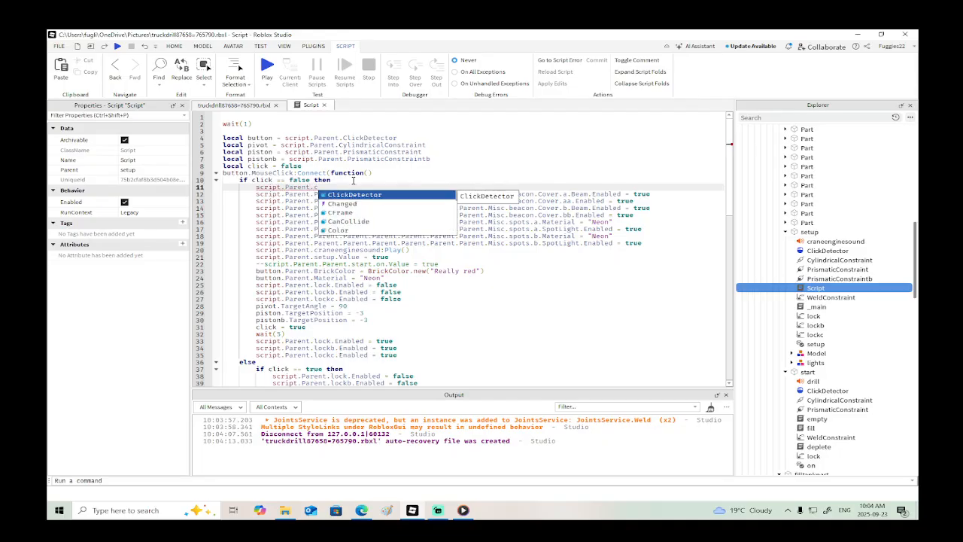
{"action": "type", "text": "yl"}
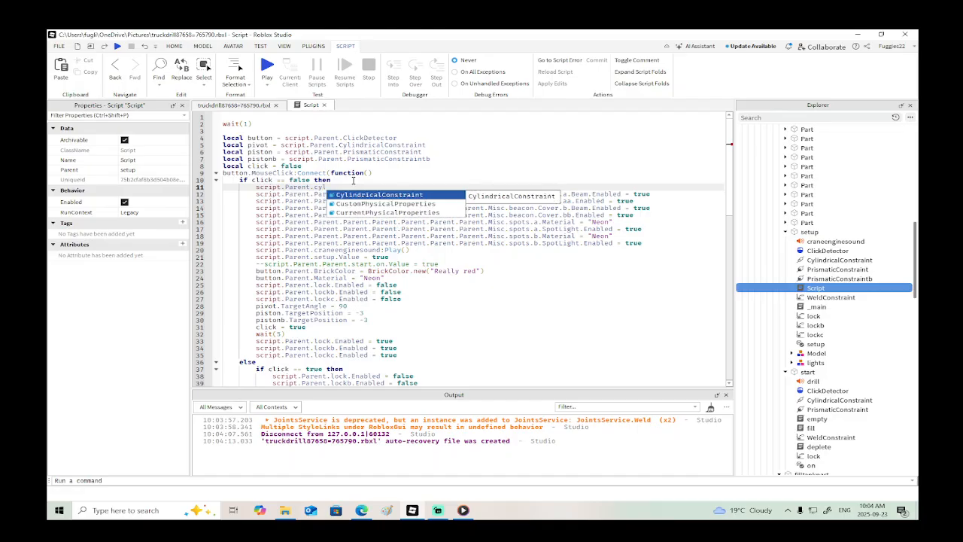
{"action": "key", "text": "Tab"}
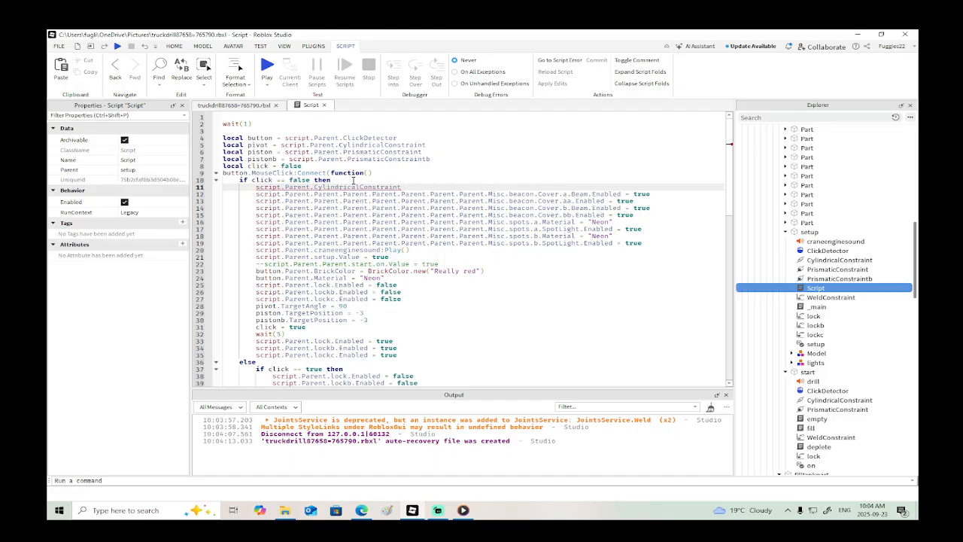
{"action": "type", "text": "."}
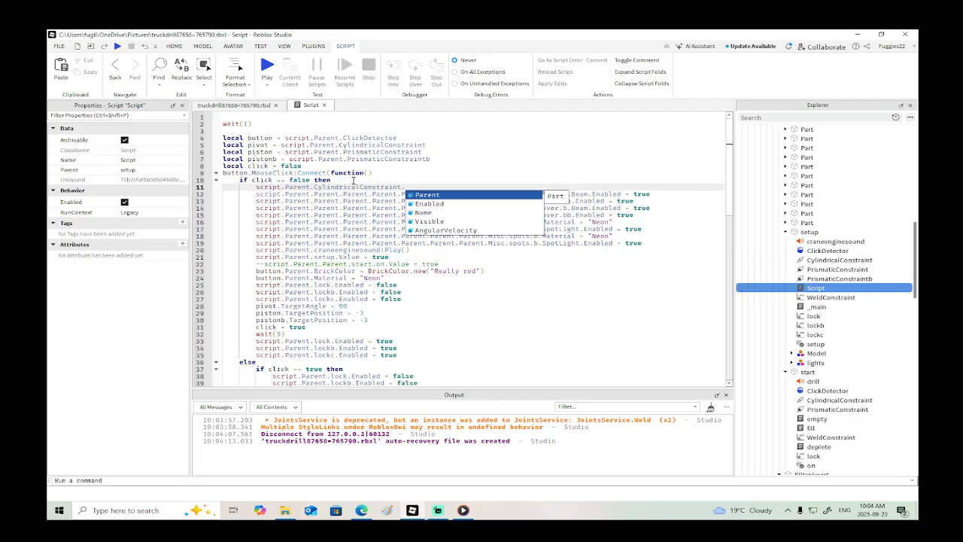
Step: Examine the setup part's CylindricalConstraint properties and the property suggestions starting with "a" for the unfinished script line
{"action": "left_click", "coordinate": [839, 259]}
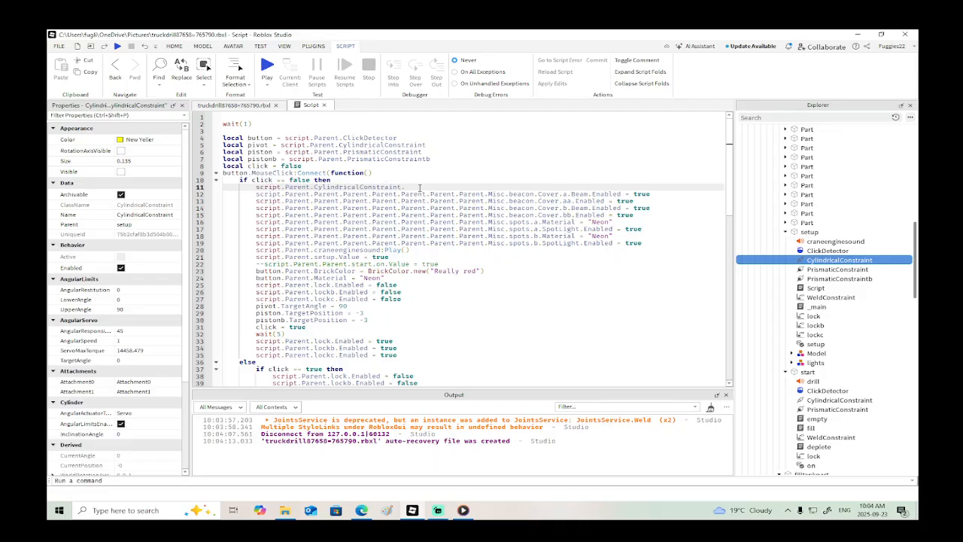
{"action": "type", "text": "a"}
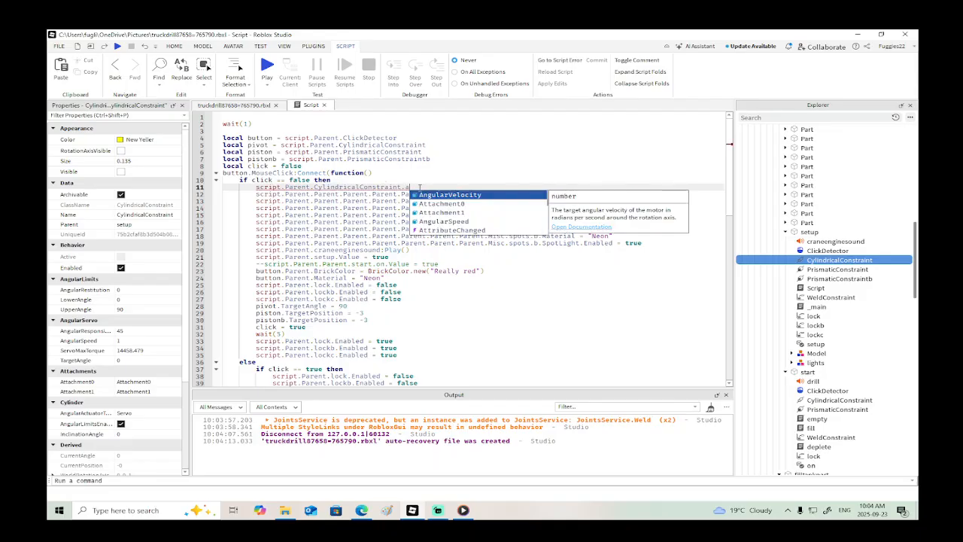
{"action": "key", "text": "Down"}
{"action": "key", "text": "Down"}
{"action": "key", "text": "Down"}
{"action": "key", "text": "Down"}
{"action": "key", "text": "Down"}
{"action": "key", "text": "Down"}
{"action": "key", "text": "Down"}
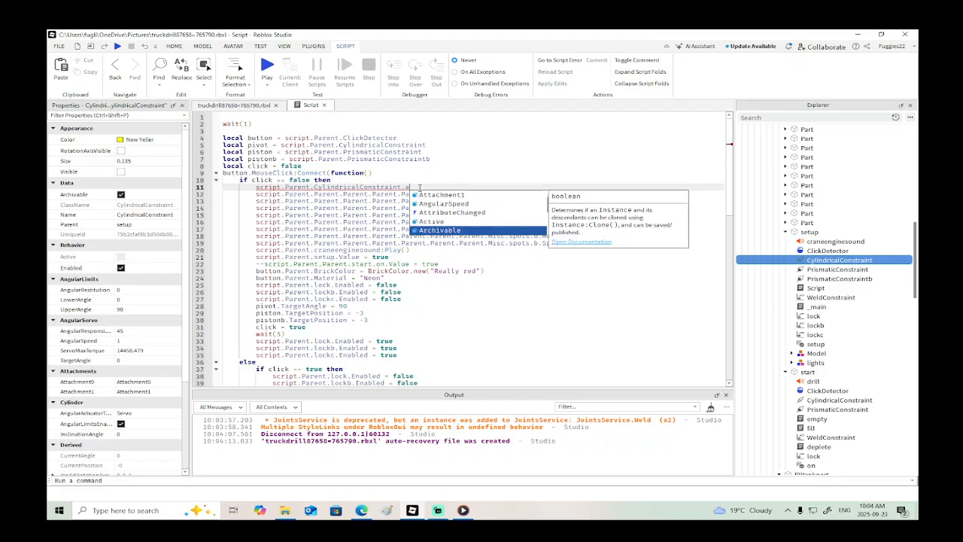
{"action": "key", "text": "Up"}
{"action": "key", "text": "Up"}
{"action": "key", "text": "Up"}
{"action": "key", "text": "Up"}
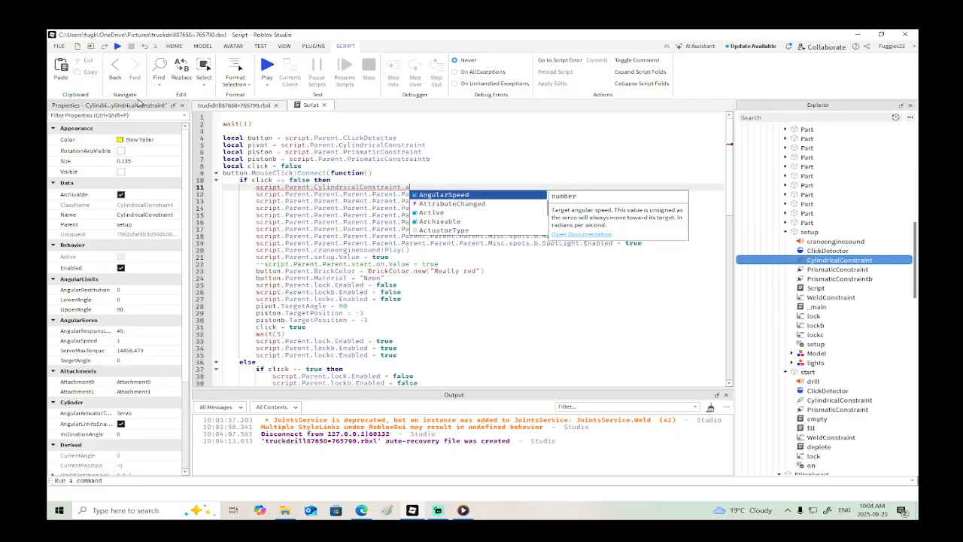
Step: Move the CylindricalConstraint from the start part into the setup part and rename it bbb
{"action": "left_click", "coordinate": [213, 106]}
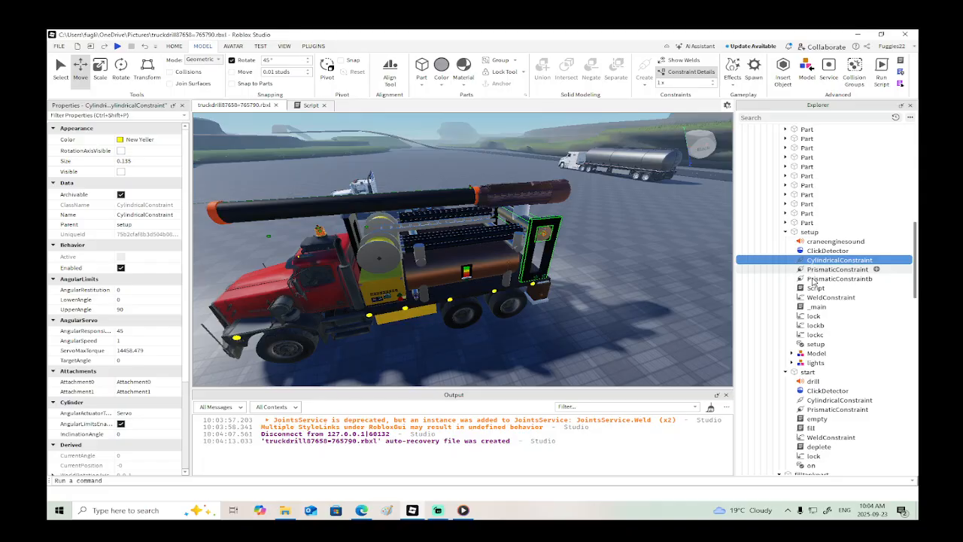
{"action": "scroll", "coordinate": [818, 339], "scroll_direction": "down", "scroll_amount": 3}
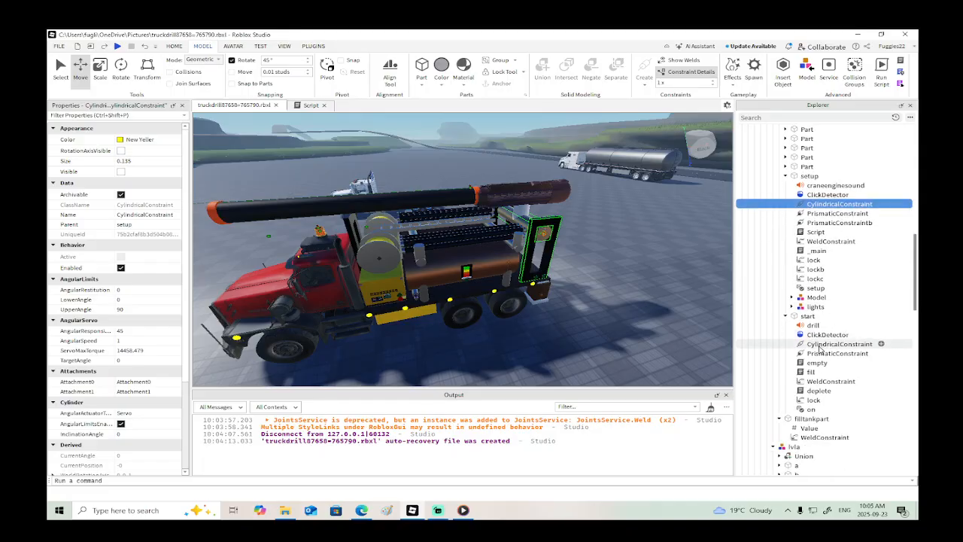
{"action": "left_click_drag", "start_coordinate": [820, 348], "coordinate": [812, 178]}
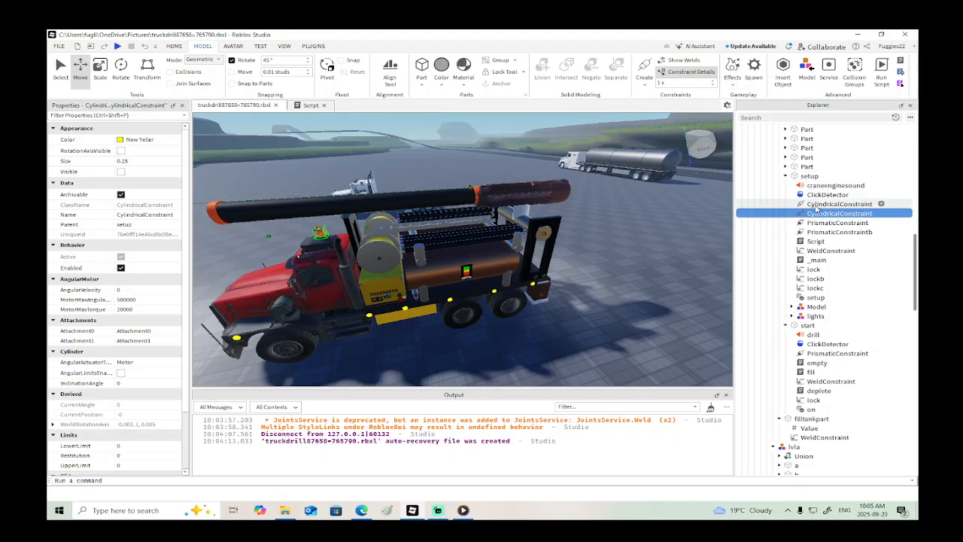
{"action": "double_click", "coordinate": [822, 216]}
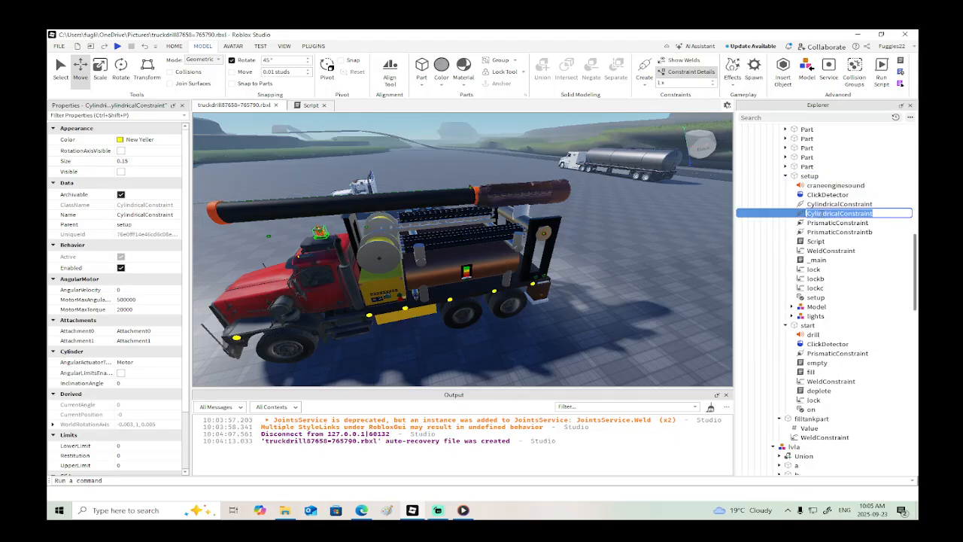
{"action": "type", "text": "bbb"}
{"action": "key", "text": "Return"}
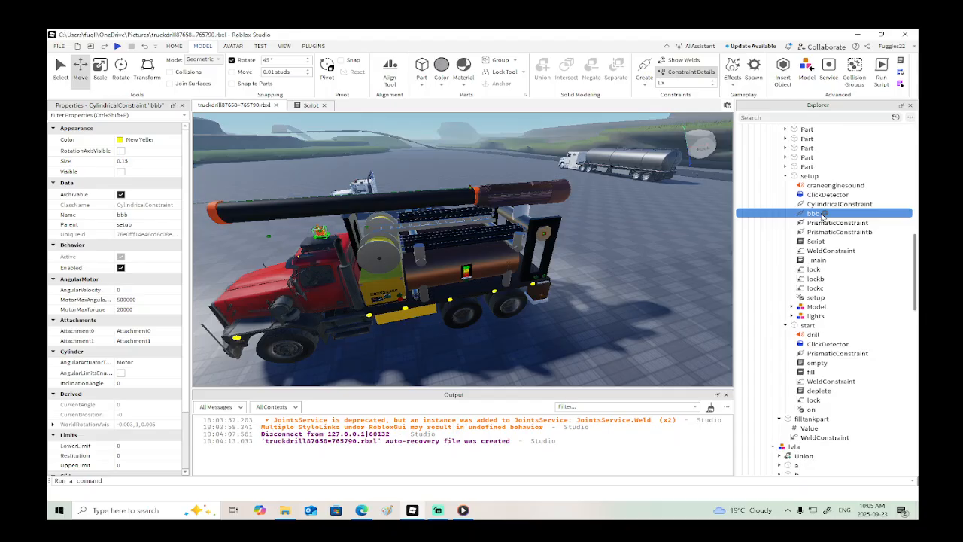
Step: Complete the line below "if click == false then" in the setup script as script.Parent.bbb.AngularVelocity = 3
{"action": "left_click", "coordinate": [308, 105]}
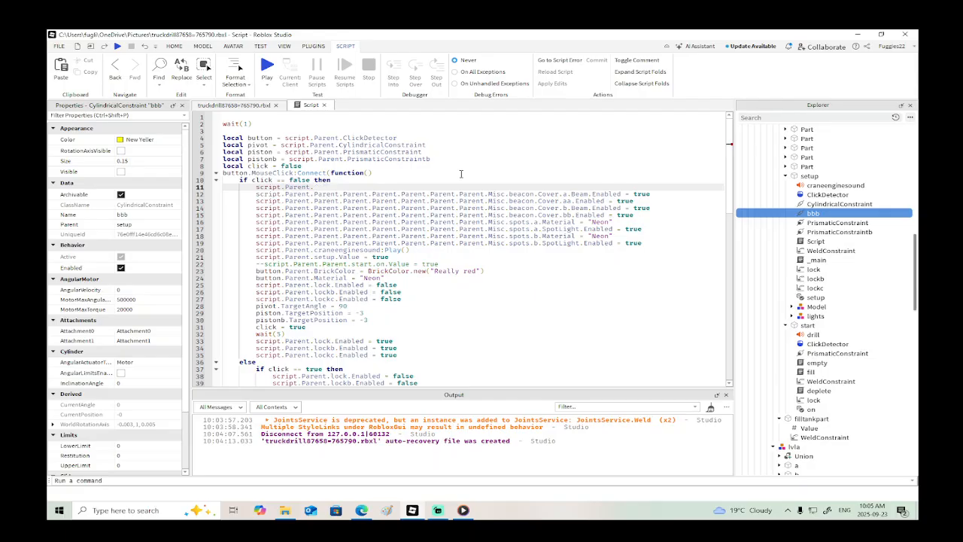
{"action": "type", "text": "bbb."}
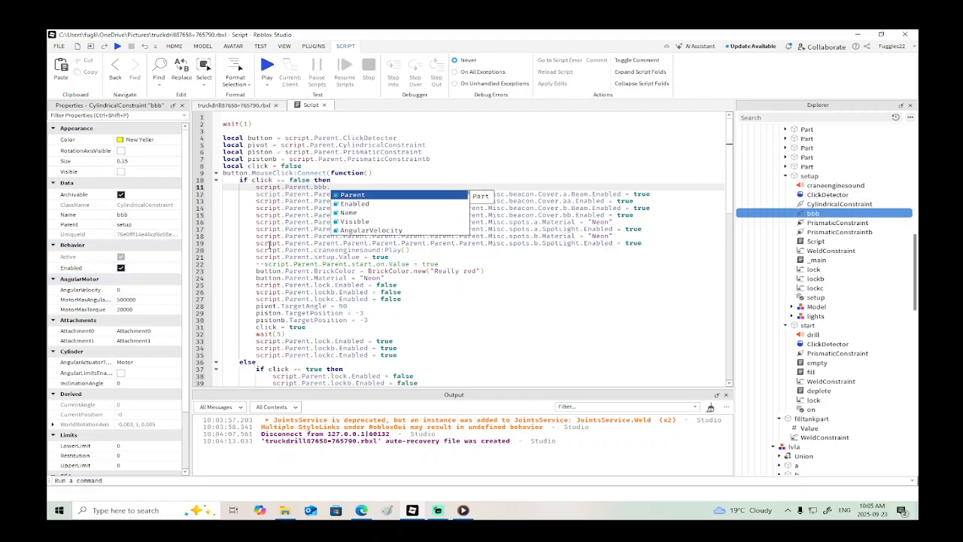
{"action": "type", "text": "a"}
{"action": "key", "text": "Tab"}
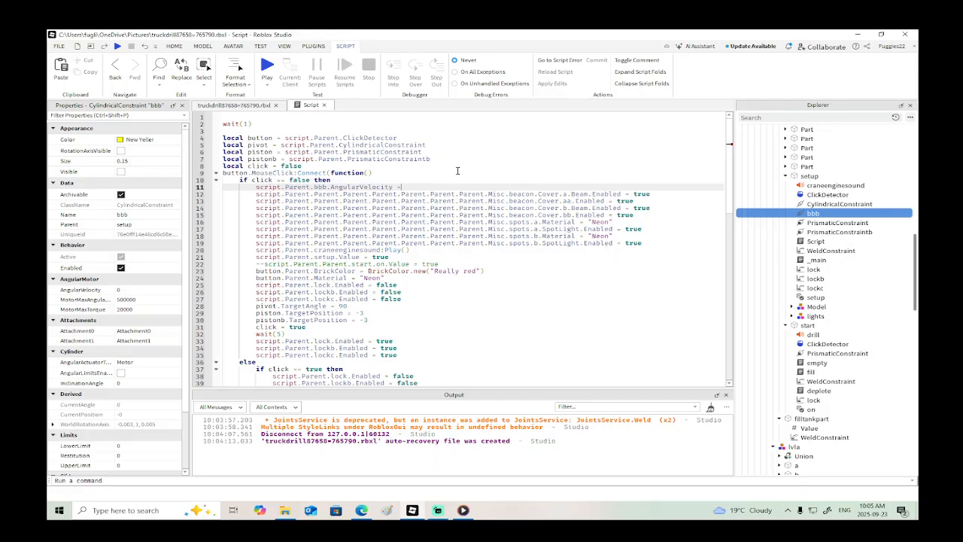
{"action": "type", "text": "= 3"}
Step: Copy the bbb.AngularVelocity line below the bb.Enabled = false line in the "click == true" block and set its value to 0
{"action": "left_click_drag", "start_coordinate": [363, 186], "coordinate": [256, 186]}
{"action": "scroll", "coordinate": [418, 213], "scroll_direction": "down", "scroll_amount": 10}
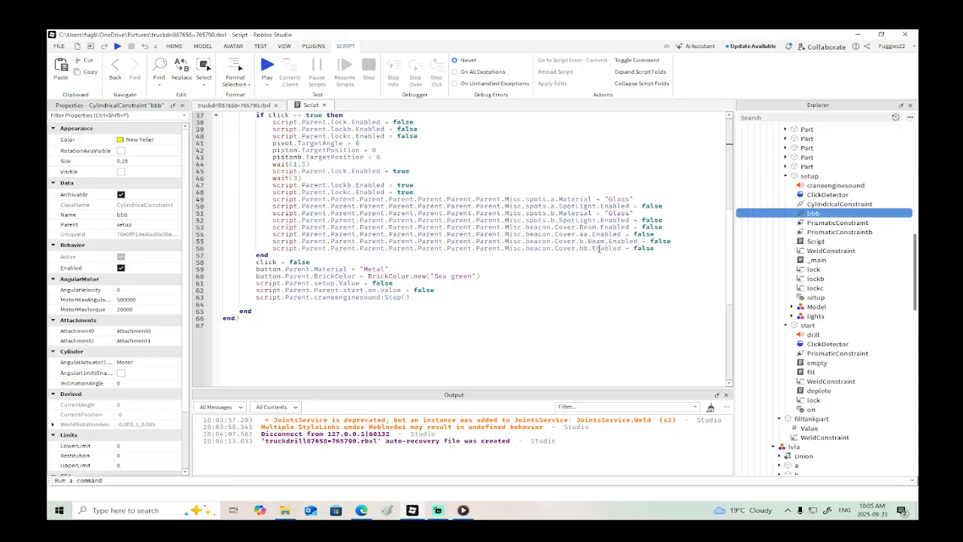
{"action": "left_click", "coordinate": [662, 250]}
{"action": "key", "text": "Return"}
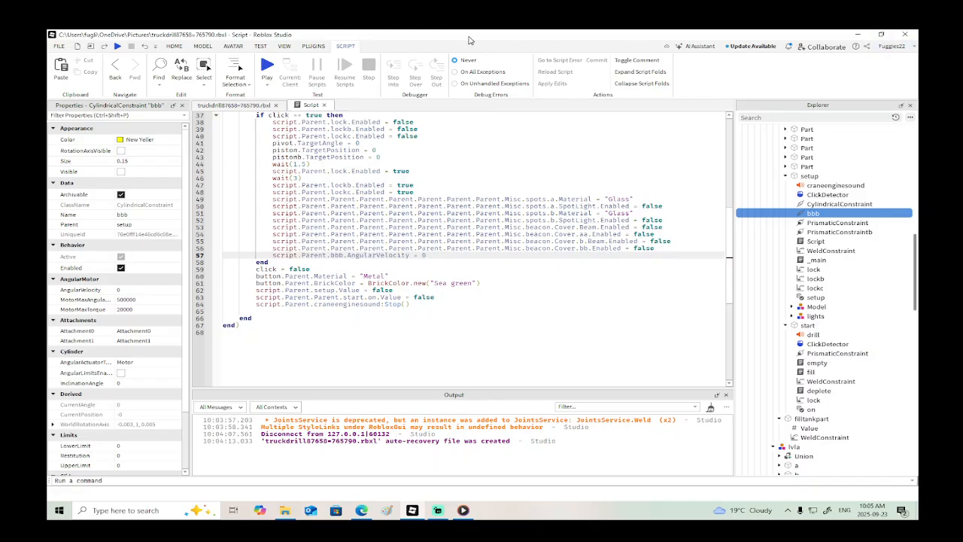
Step: Playtest the place, trigger the truck's rear setup button on and off while watching the beacon and boom, and stop the test
{"action": "left_click", "coordinate": [118, 46]}
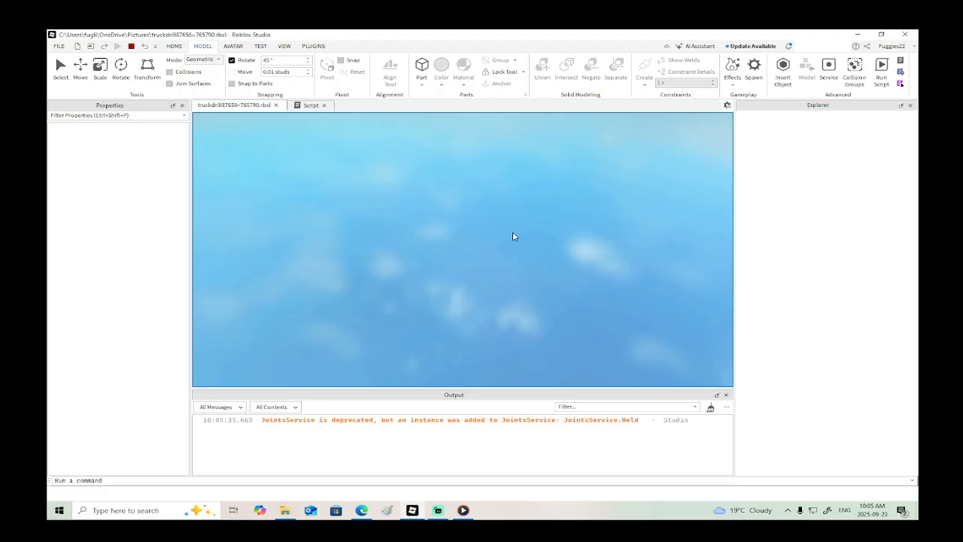
{"action": "key", "text": "w"}
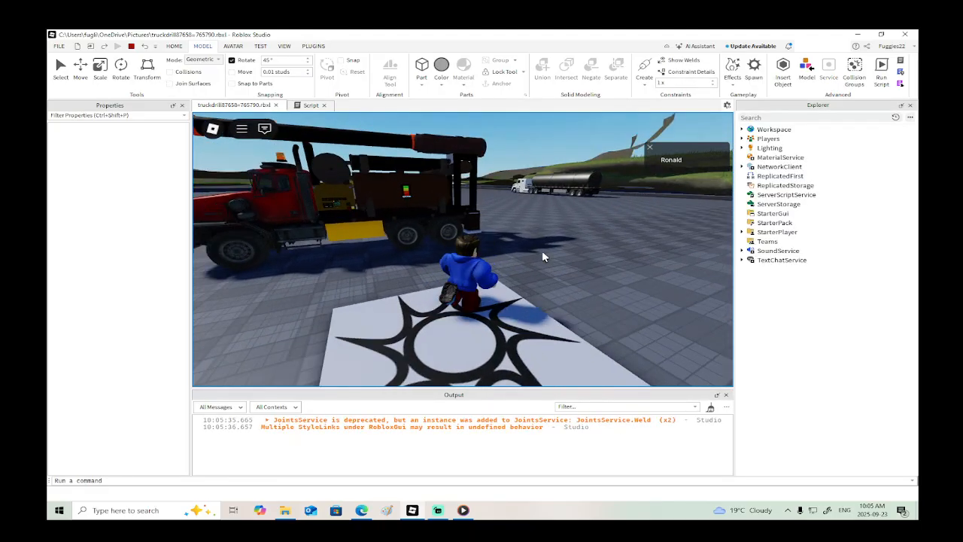
{"action": "key", "text": "s"}
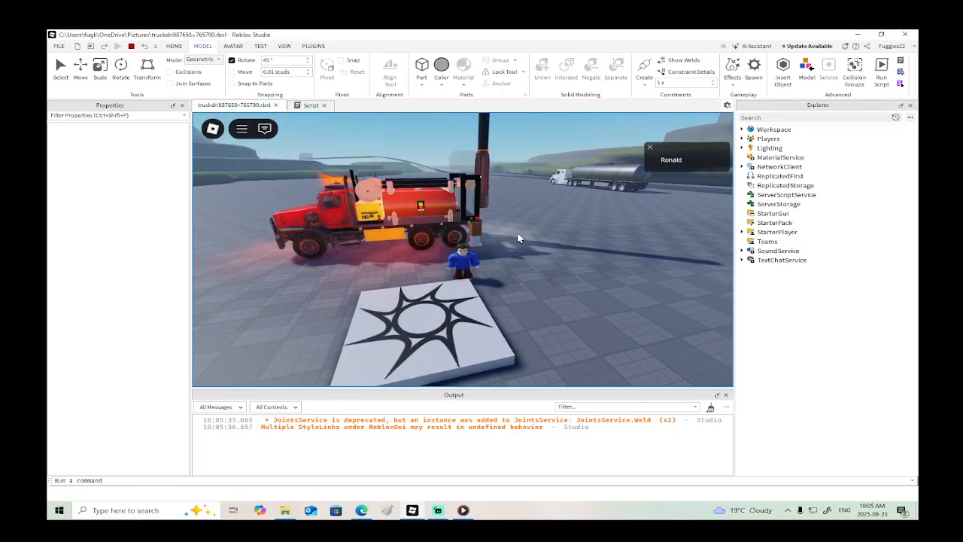
{"action": "right_click_drag", "start_coordinate": [517, 233], "coordinate": [518, 238]}
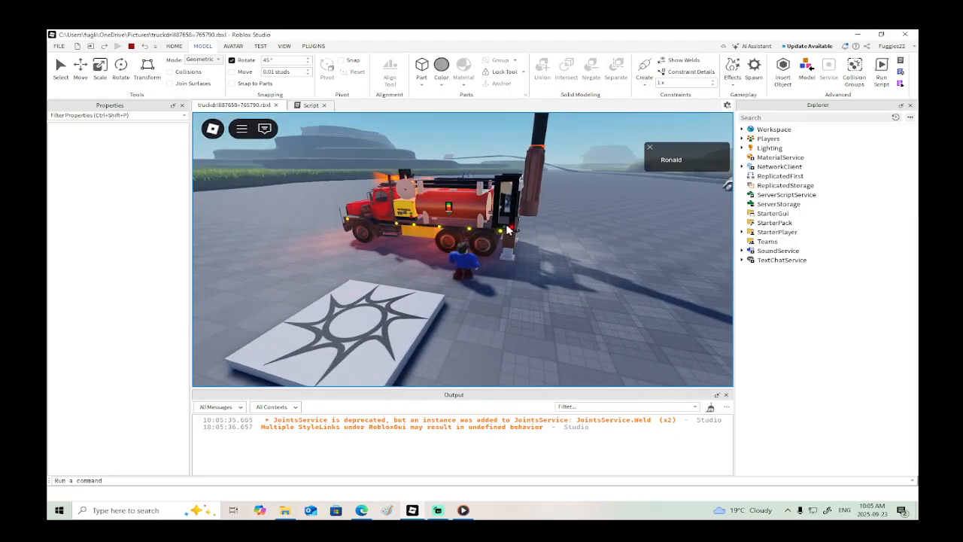
{"action": "left_click", "coordinate": [513, 235]}
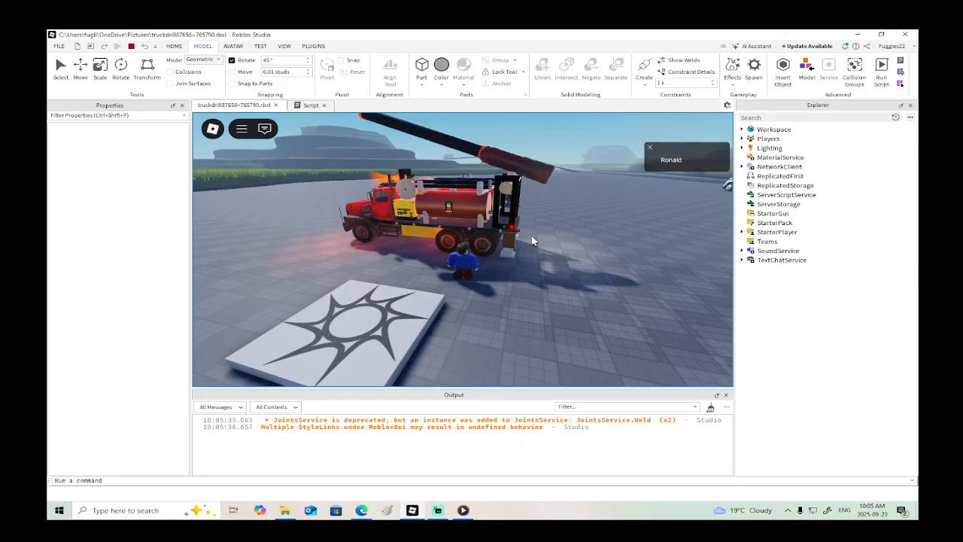
{"action": "right_click_drag", "start_coordinate": [531, 241], "coordinate": [532, 236]}
{"action": "key", "text": "shift+F5"}
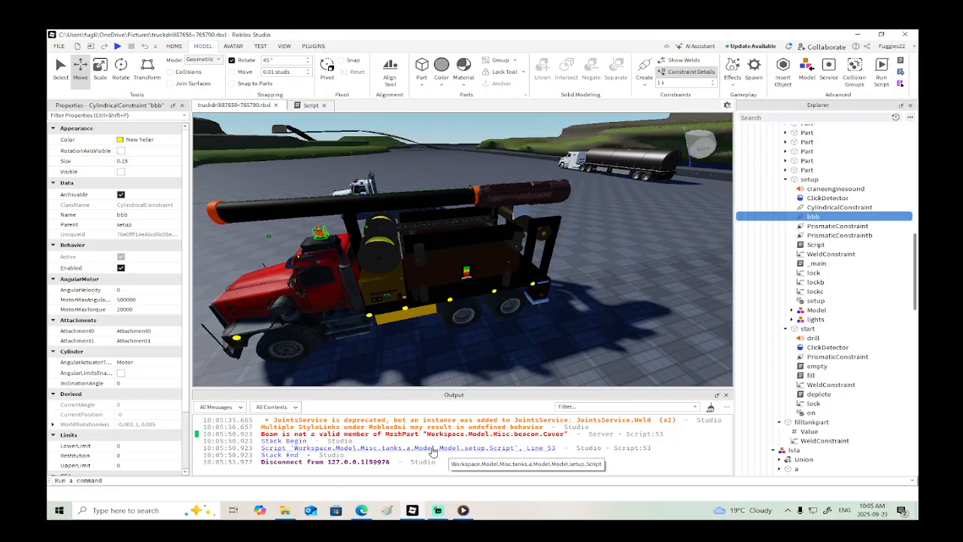
Step: Open the script at the reported line 53 error and correct the beacon path from Cover.Beam.Enabled to Cover.a.Beam.Enabled
{"action": "left_click", "coordinate": [459, 435]}
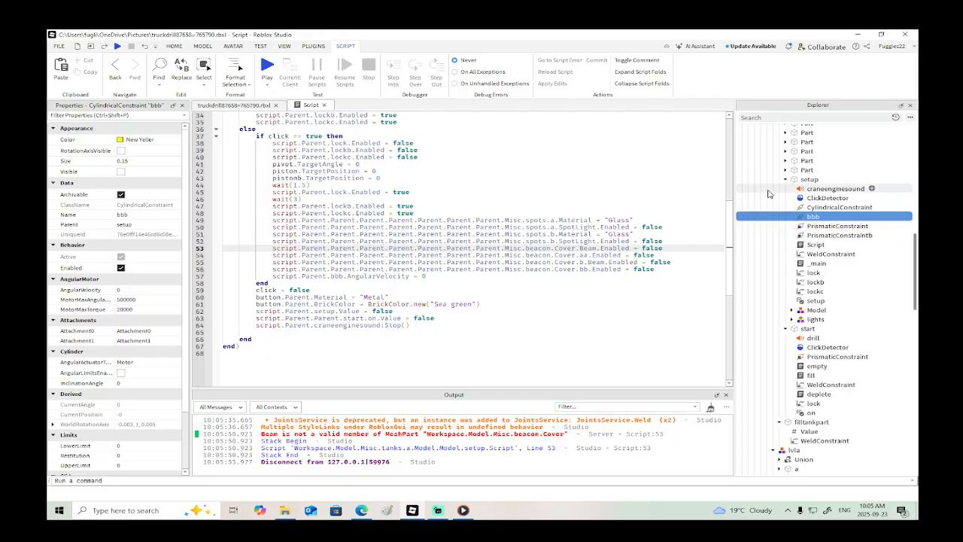
{"action": "scroll", "coordinate": [802, 283], "scroll_direction": "up", "scroll_amount": 10}
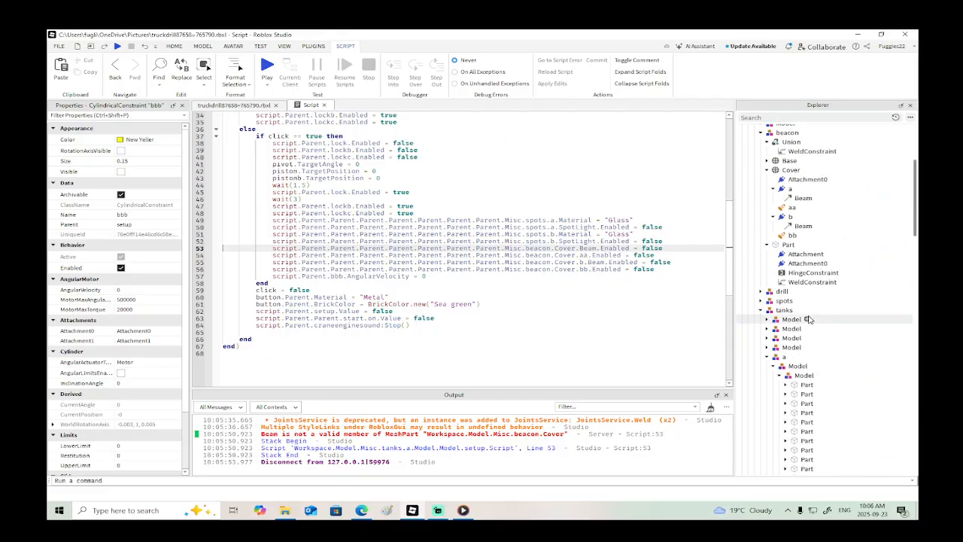
{"action": "left_click", "coordinate": [774, 189]}
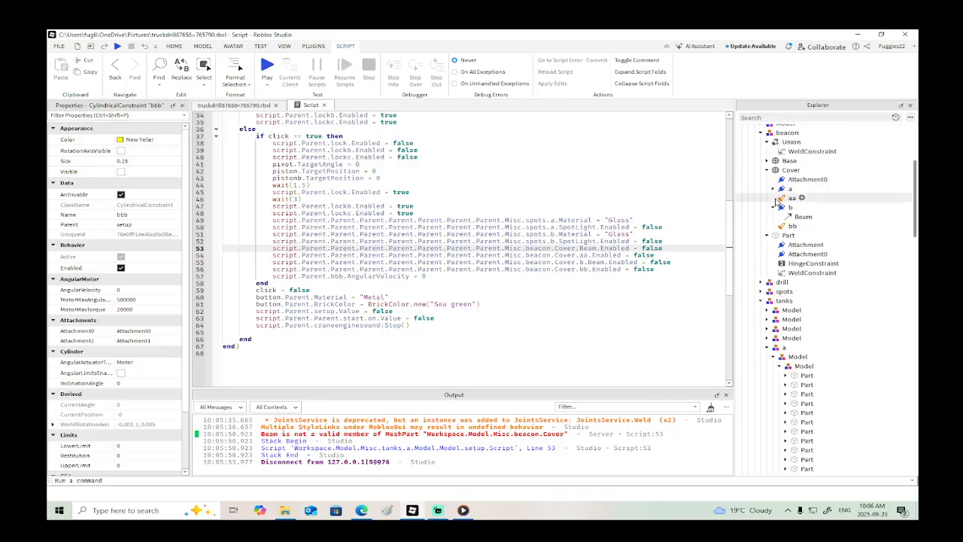
{"action": "left_click", "coordinate": [774, 208]}
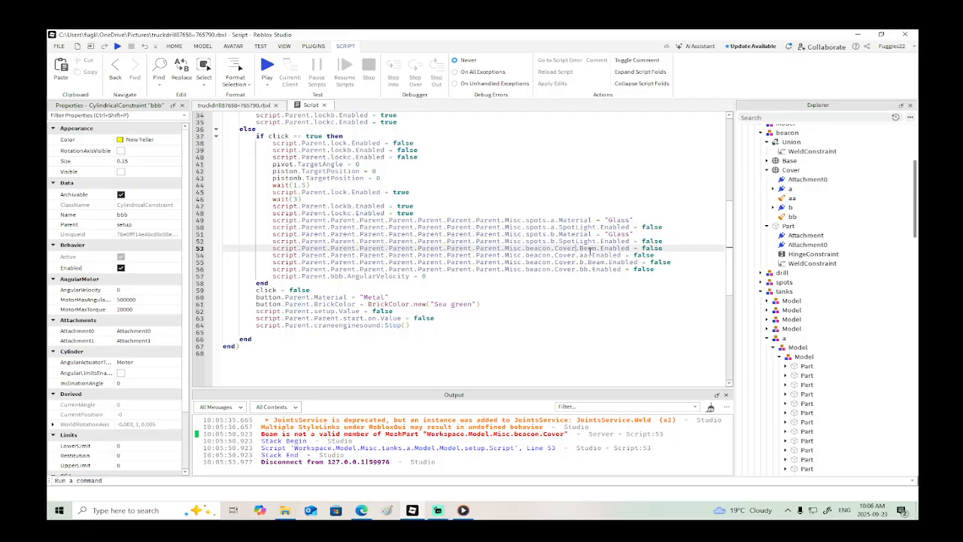
{"action": "type", "text": "a"}
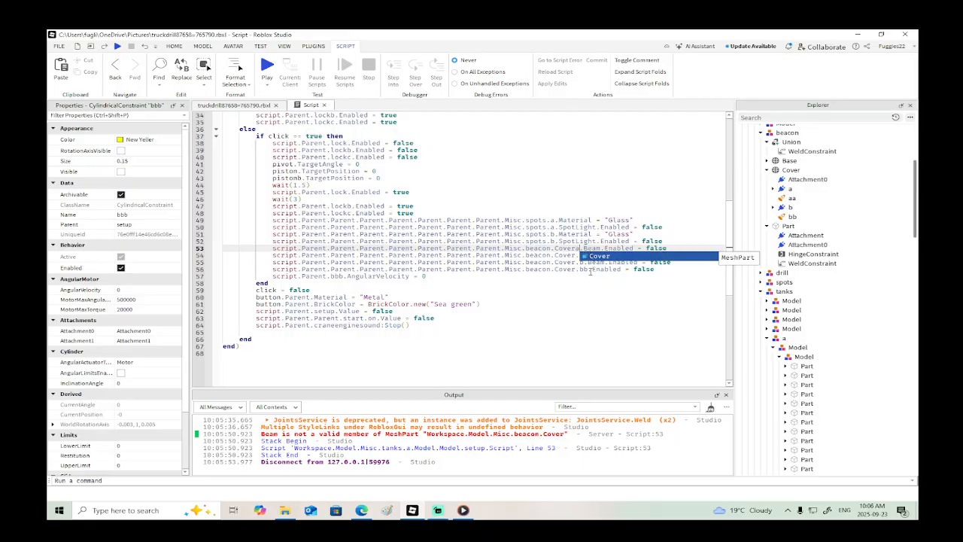
{"action": "type", "text": ".a."}
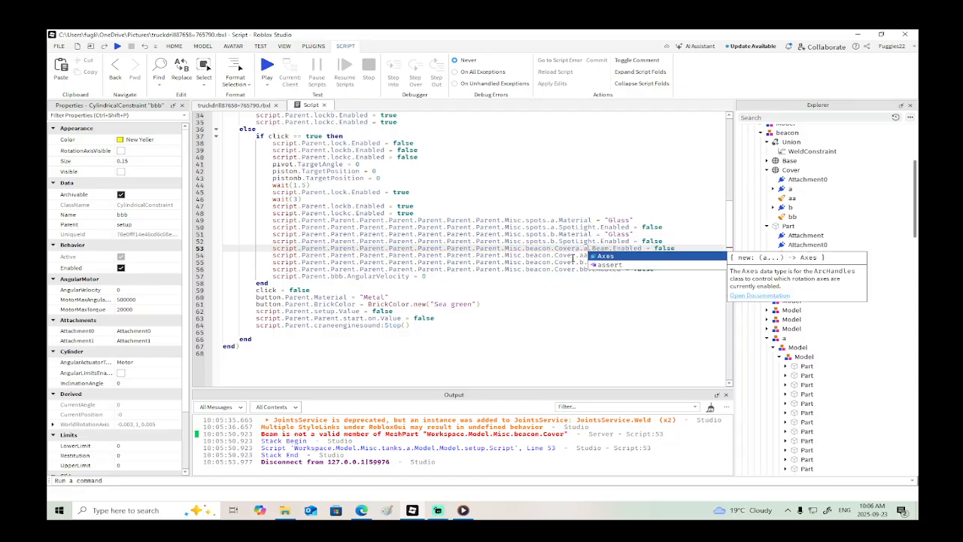
{"action": "left_click", "coordinate": [580, 248]}
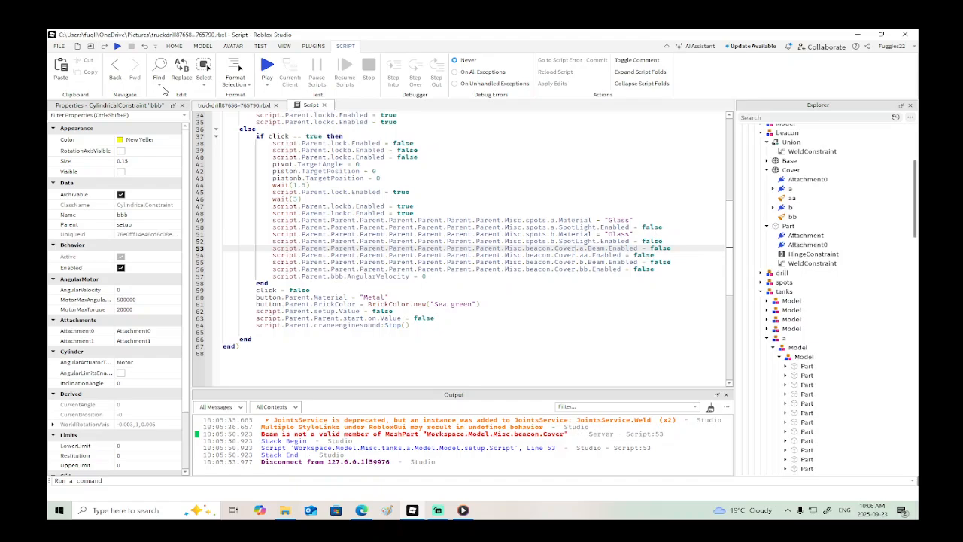
Step: Start another playtest and switch the rear setup button on and off to check that the boom, beacon and lights respond
{"action": "left_click", "coordinate": [118, 46]}
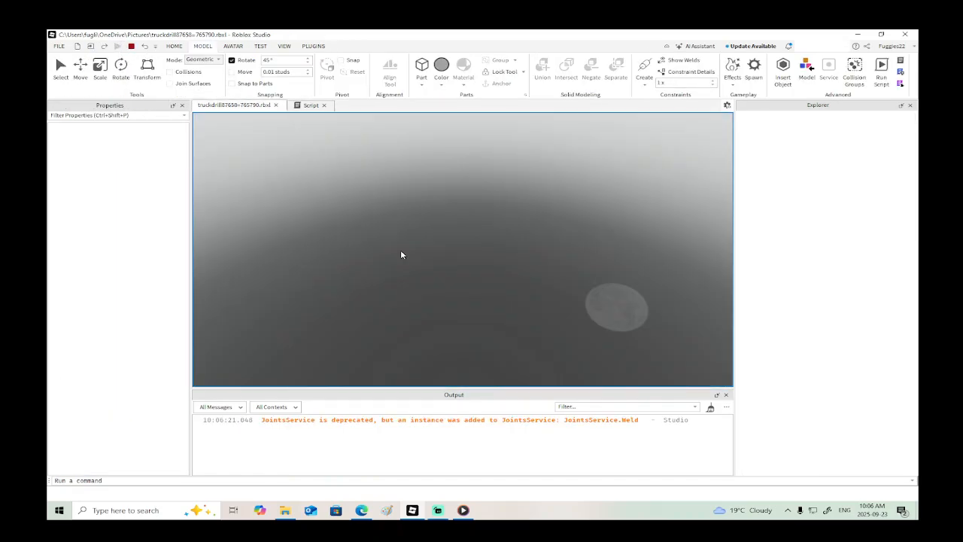
{"action": "key", "text": "w"}
{"action": "key", "text": "w"}
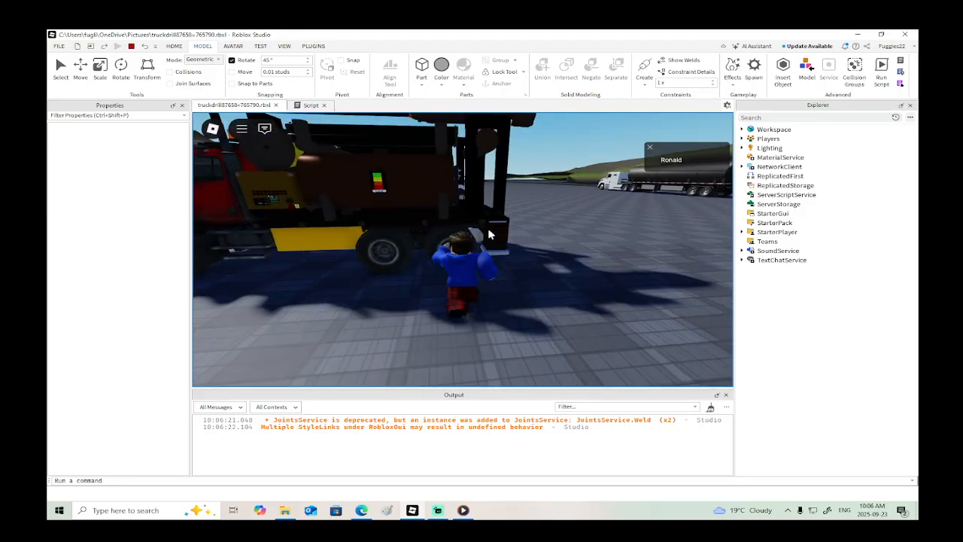
{"action": "scroll", "coordinate": [505, 226], "scroll_direction": "down", "scroll_amount": 5}
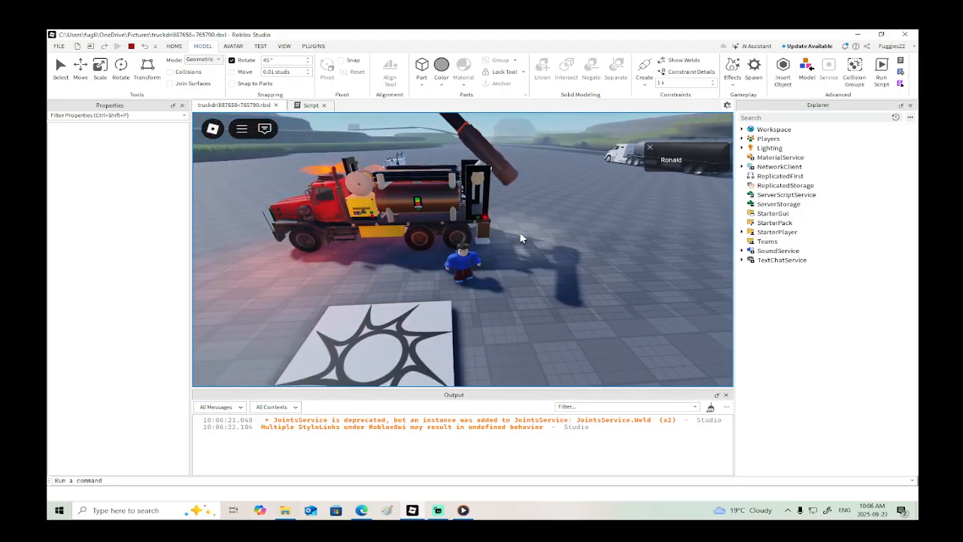
{"action": "key", "text": "w"}
{"action": "key", "text": "a"}
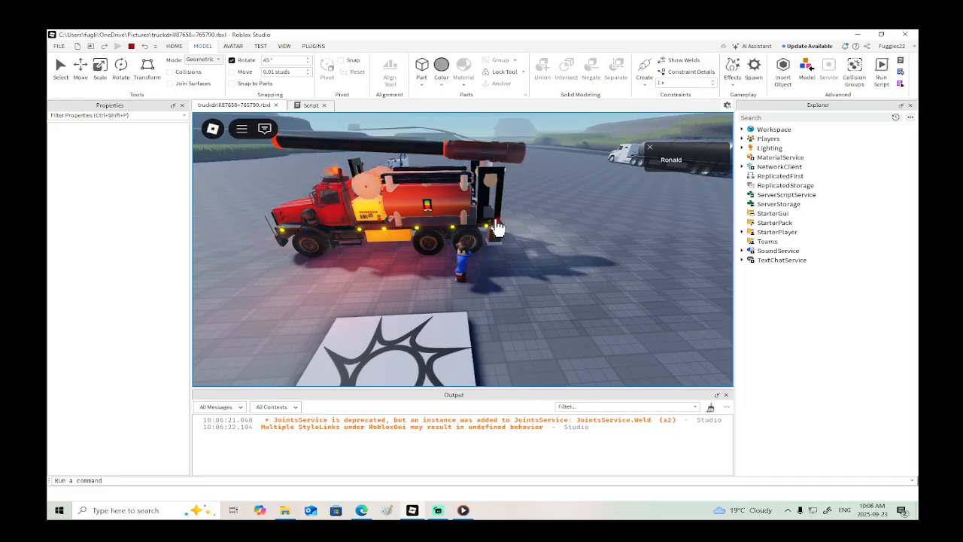
{"action": "left_click", "coordinate": [498, 224]}
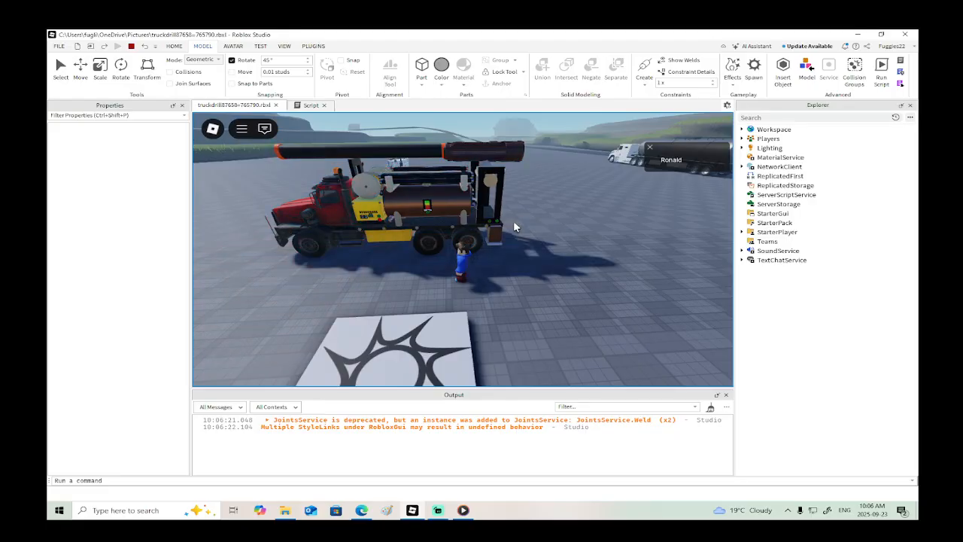
Step: Walk the character to the truck, get in, drive it around forward and in reverse, and get out
{"action": "key", "text": "s"}
{"action": "key", "text": "a"}
{"action": "key", "text": "w"}
{"action": "key", "text": "a"}
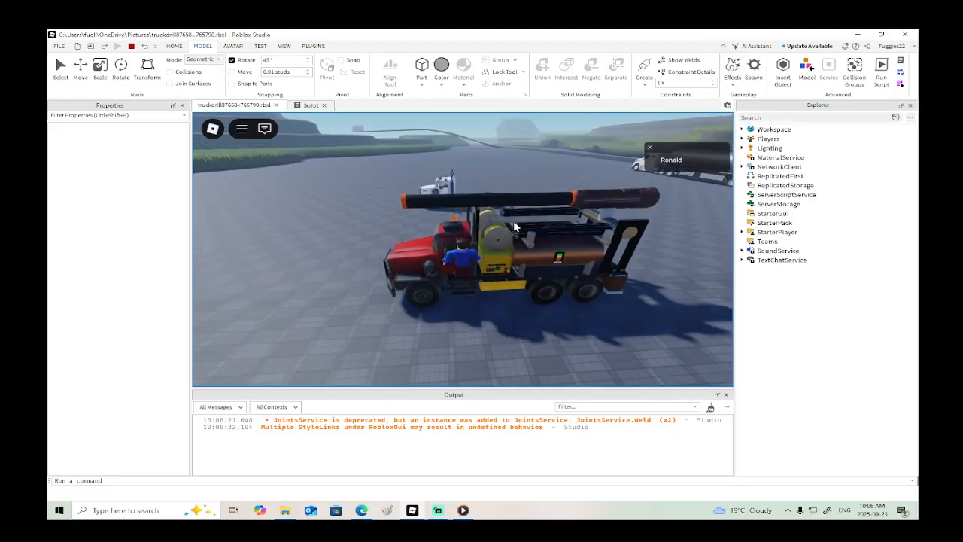
{"action": "key", "text": "s"}
{"action": "right_click_drag", "start_coordinate": [514, 224], "coordinate": [519, 229]}
{"action": "key", "text": "w"}
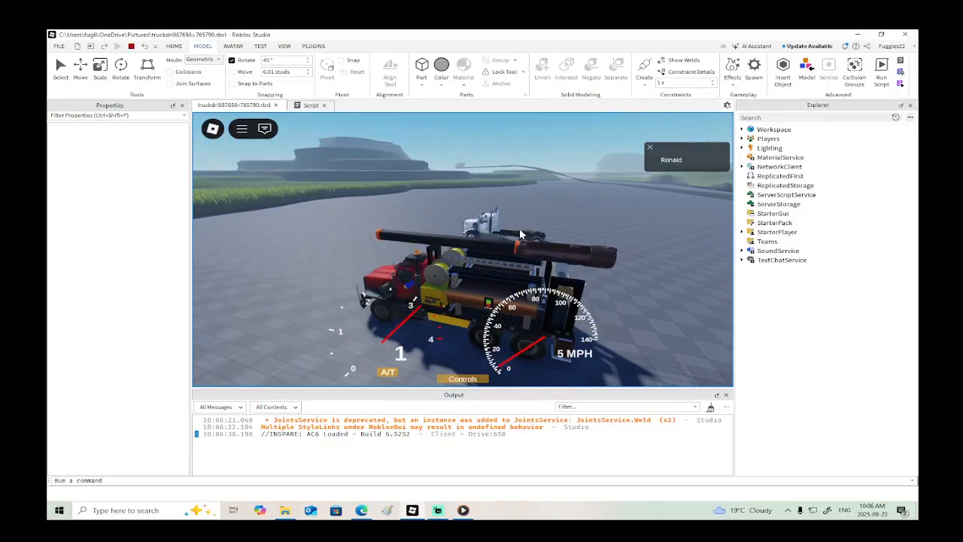
{"action": "key", "text": "d"}
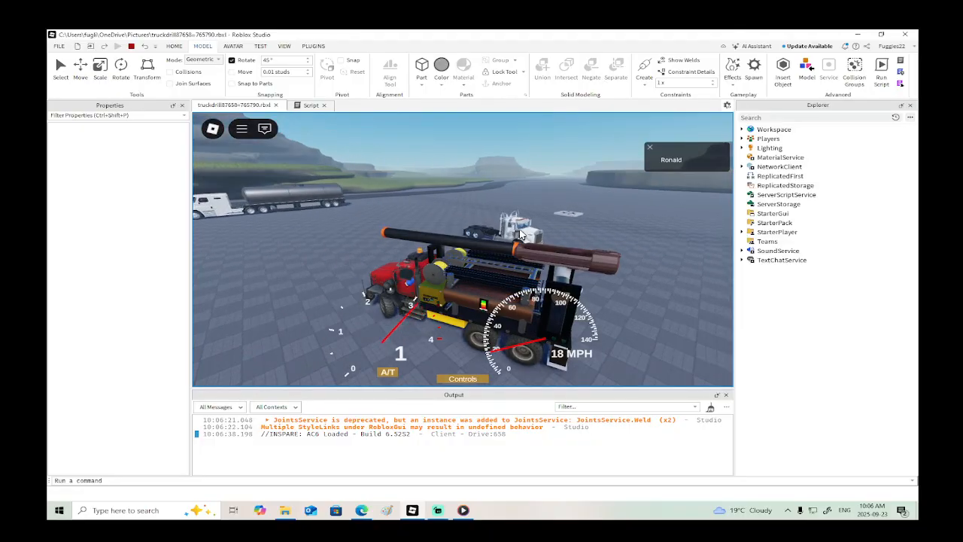
{"action": "key", "text": "s"}
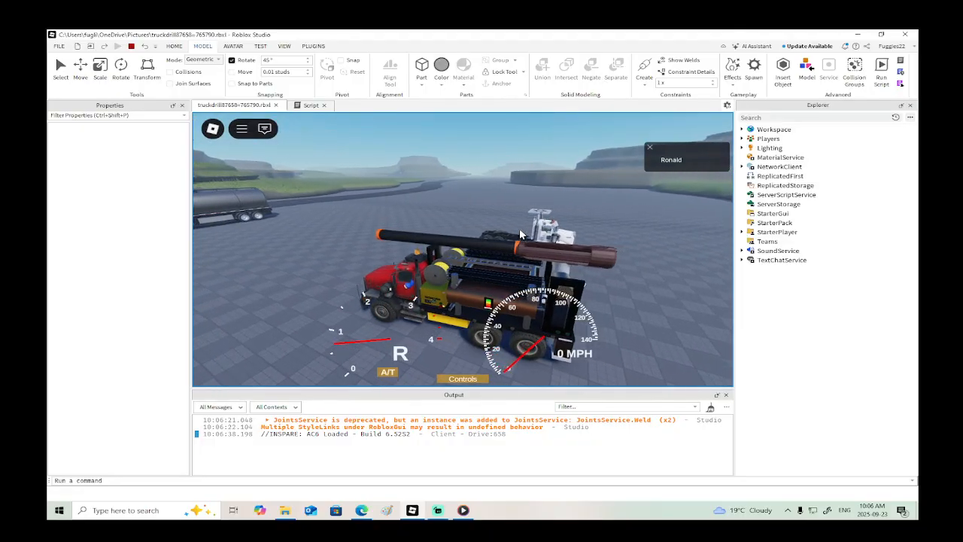
{"action": "key", "text": "space"}
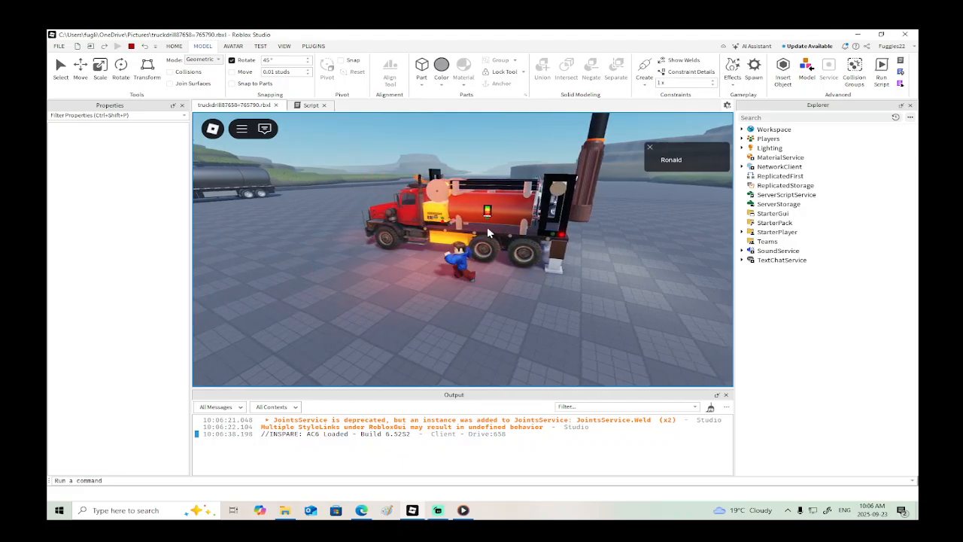
Step: Walk around the truck to inspect its beacon, lights and boom up close, and stop the playtest
{"action": "scroll", "coordinate": [501, 234], "scroll_direction": "up", "scroll_amount": 2}
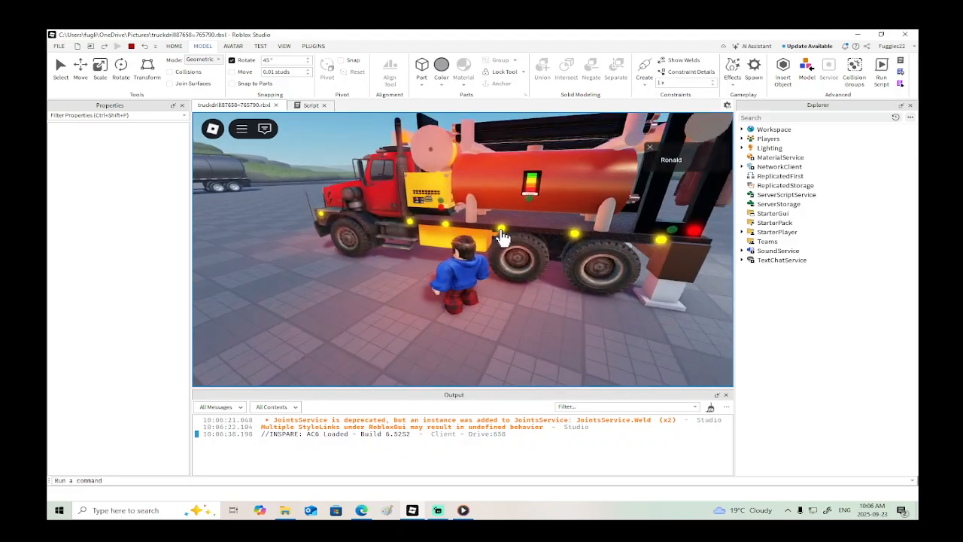
{"action": "key", "text": "s"}
{"action": "right_click_drag", "start_coordinate": [501, 230], "coordinate": [503, 228]}
{"action": "key", "text": "d"}
{"action": "key", "text": "s"}
{"action": "key", "text": "a"}
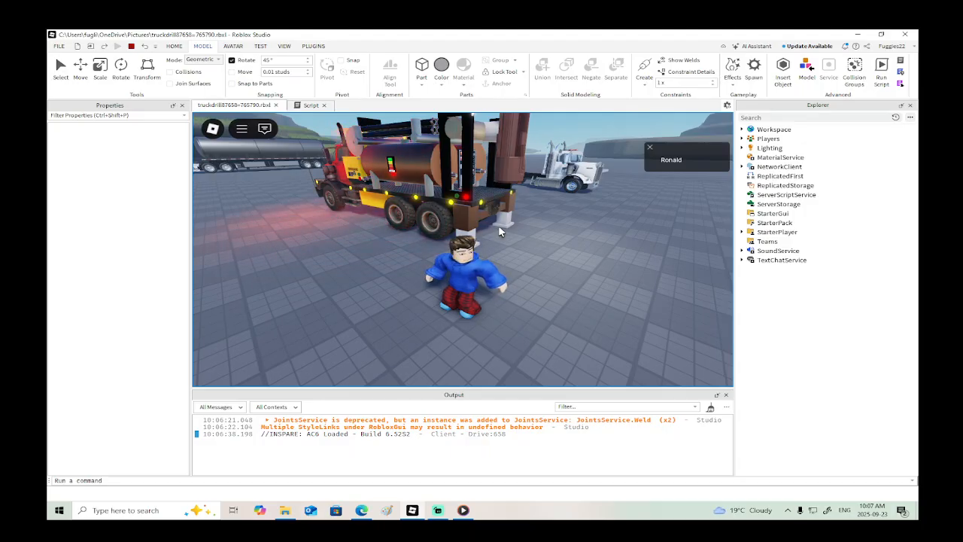
{"action": "key", "text": "d"}
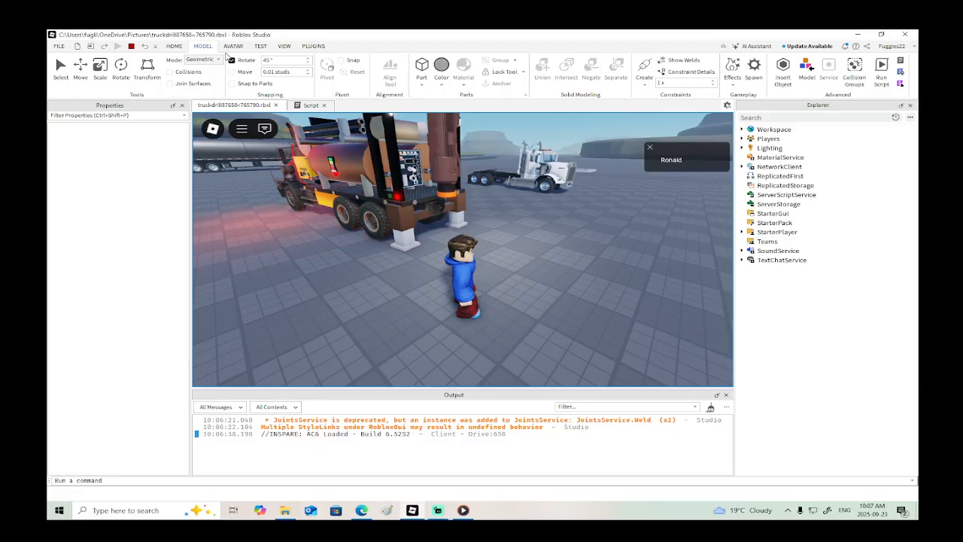
{"action": "left_click", "coordinate": [131, 46]}
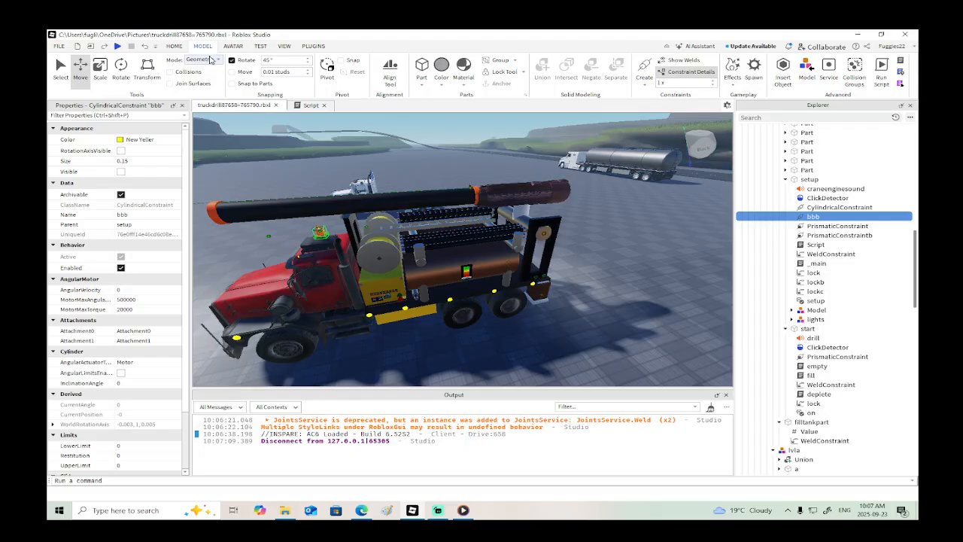
Step: Search the Creator Store models for "dust"
{"action": "left_click", "coordinate": [174, 45]}
{"action": "left_click", "coordinate": [305, 70]}
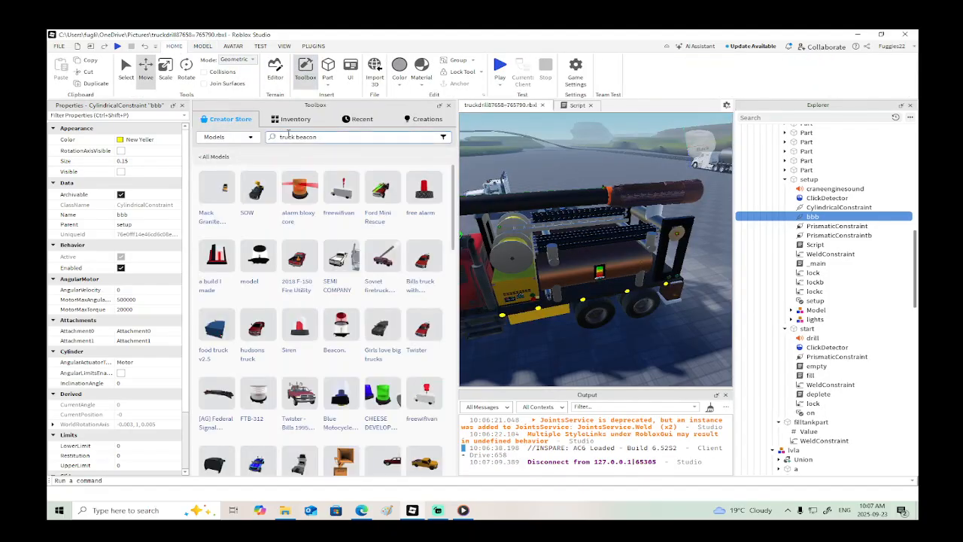
{"action": "left_click", "coordinate": [329, 136]}
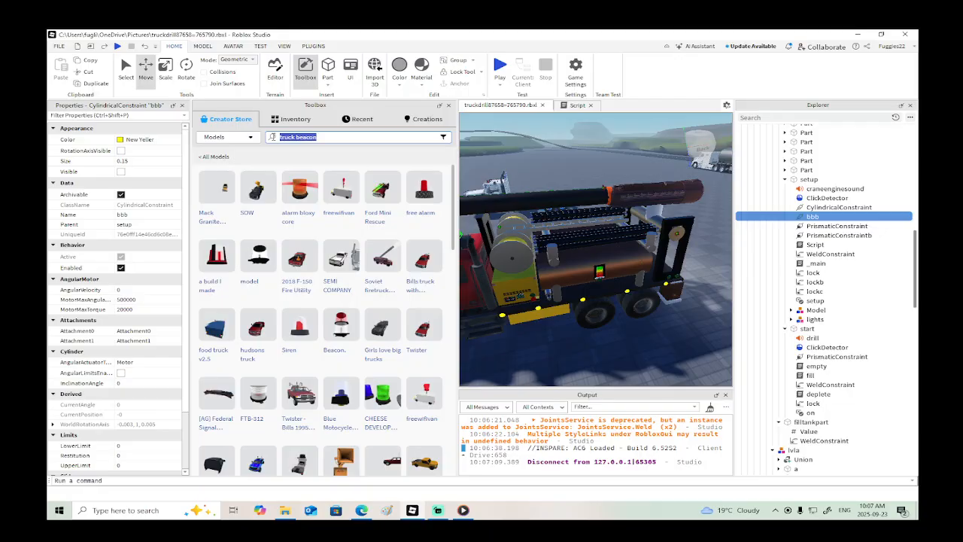
{"action": "type", "text": "dust"}
{"action": "key", "text": "Return"}
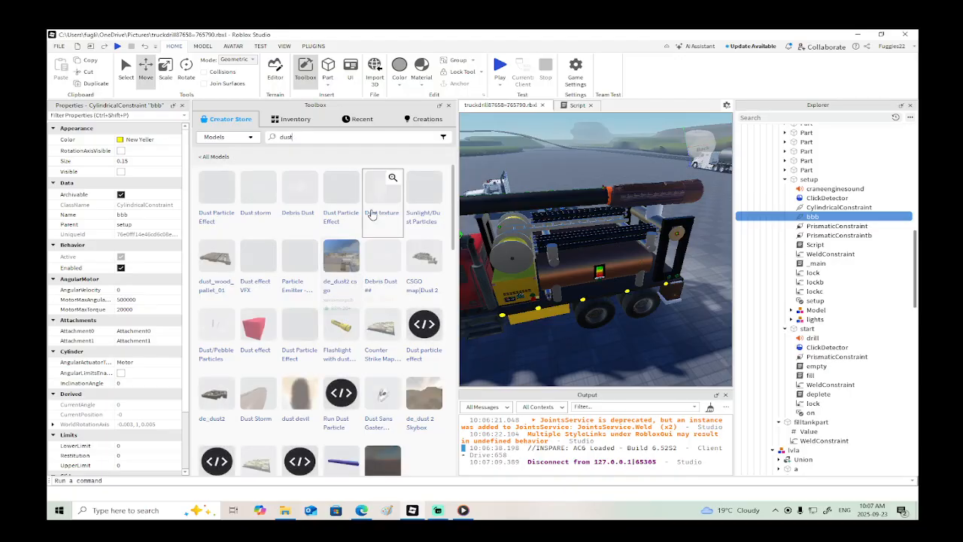
Step: Insert the red-cube "Dust effect" model near the truck and accept its included script
{"action": "scroll", "coordinate": [563, 321], "scroll_direction": "down", "scroll_amount": 5}
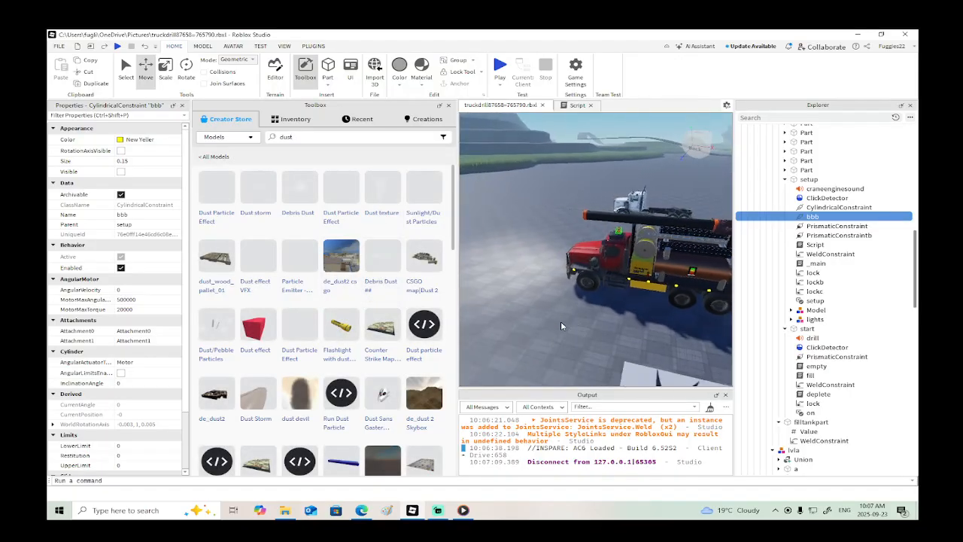
{"action": "scroll", "coordinate": [301, 293], "scroll_direction": "down", "scroll_amount": 2}
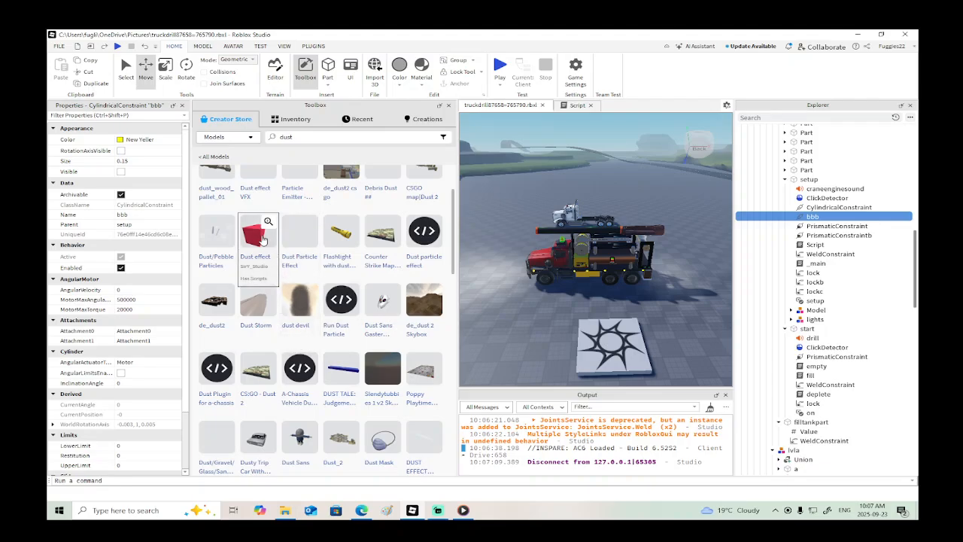
{"action": "left_click_drag", "start_coordinate": [260, 240], "coordinate": [479, 344]}
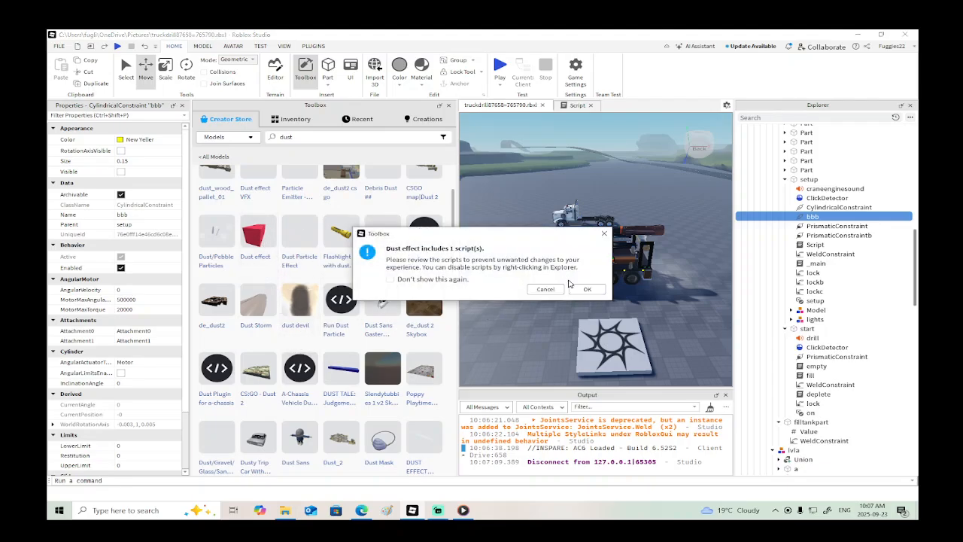
{"action": "left_click", "coordinate": [585, 288]}
Step: Expand the inserted dust model and its walkk part, and copy the ef particle emitter
{"action": "scroll", "coordinate": [589, 289], "scroll_direction": "down", "scroll_amount": 3}
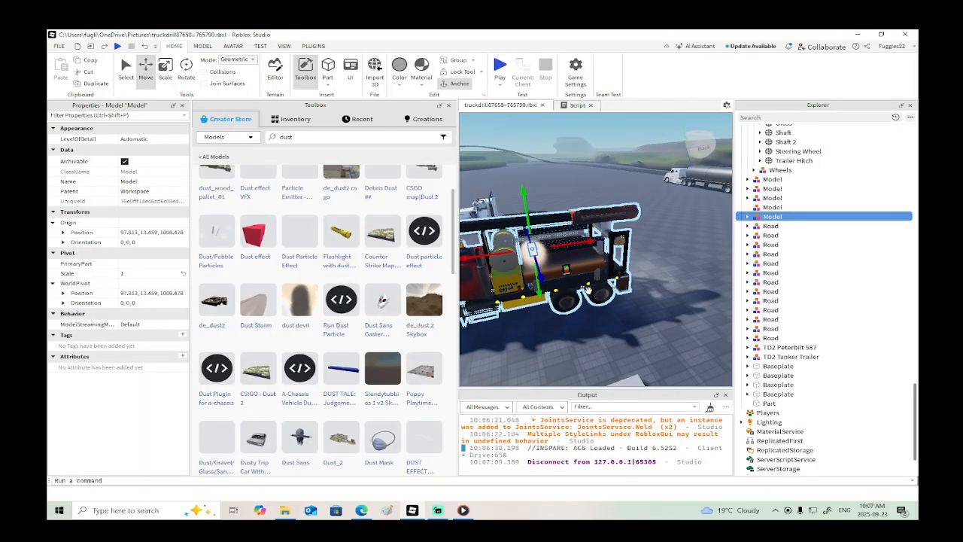
{"action": "left_click", "coordinate": [748, 216]}
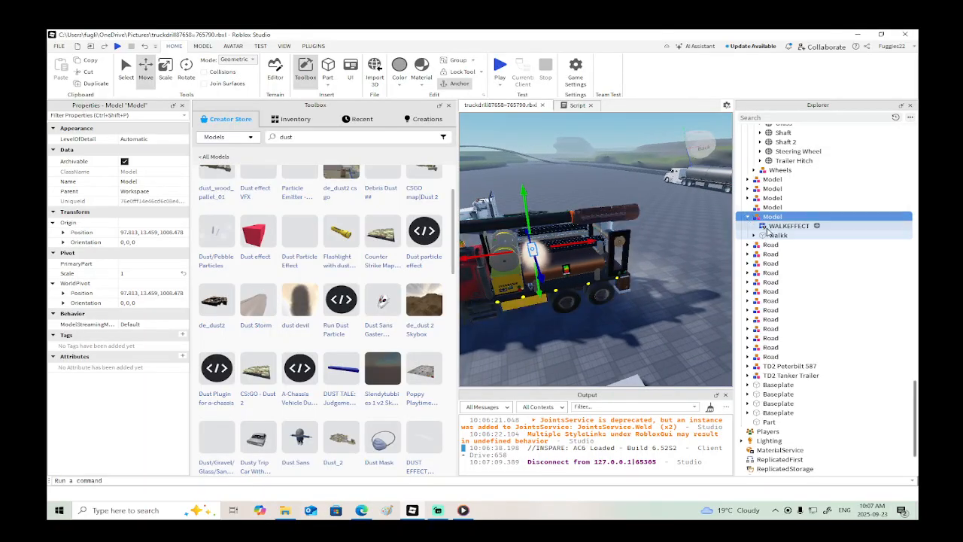
{"action": "left_click", "coordinate": [754, 234]}
{"action": "left_click", "coordinate": [775, 245]}
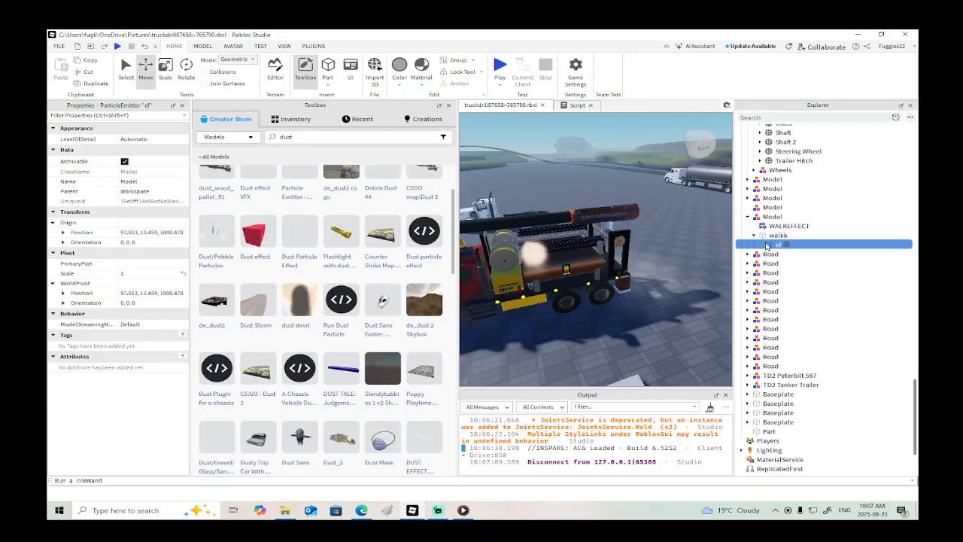
{"action": "right_click", "coordinate": [767, 244]}
{"action": "left_click", "coordinate": [690, 264]}
Step: Select the brown motor mesh at the rear end of the truck's boom and paste the ef emitter into it
{"action": "key", "text": "w"}
{"action": "right_click_drag", "start_coordinate": [691, 264], "coordinate": [688, 262]}
{"action": "key", "text": "a"}
{"action": "key", "text": "d"}
{"action": "key", "text": "w"}
{"action": "key", "text": "s"}
{"action": "left_click", "coordinate": [545, 255]}
{"action": "key", "text": "f"}
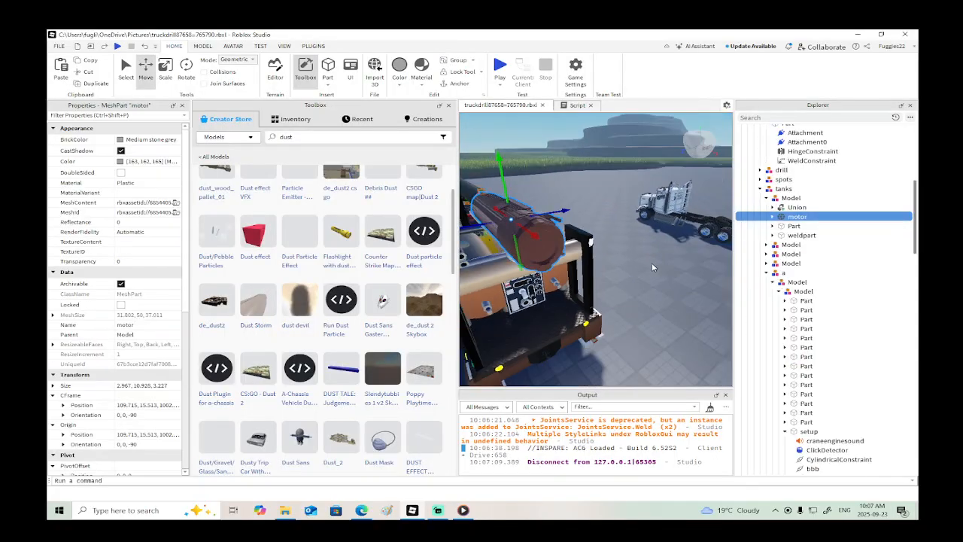
{"action": "right_click", "coordinate": [787, 217]}
{"action": "left_click", "coordinate": [799, 244]}
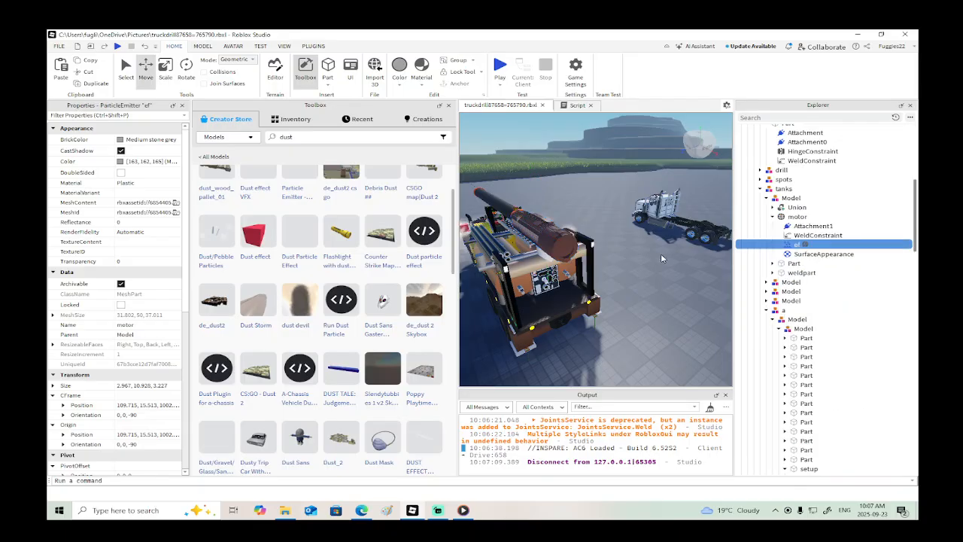
Step: Delete the leftover dust effect model with the WALKEFFECT script from the workspace
{"action": "right_click_drag", "start_coordinate": [661, 252], "coordinate": [604, 229]}
{"action": "left_click", "coordinate": [614, 224]}
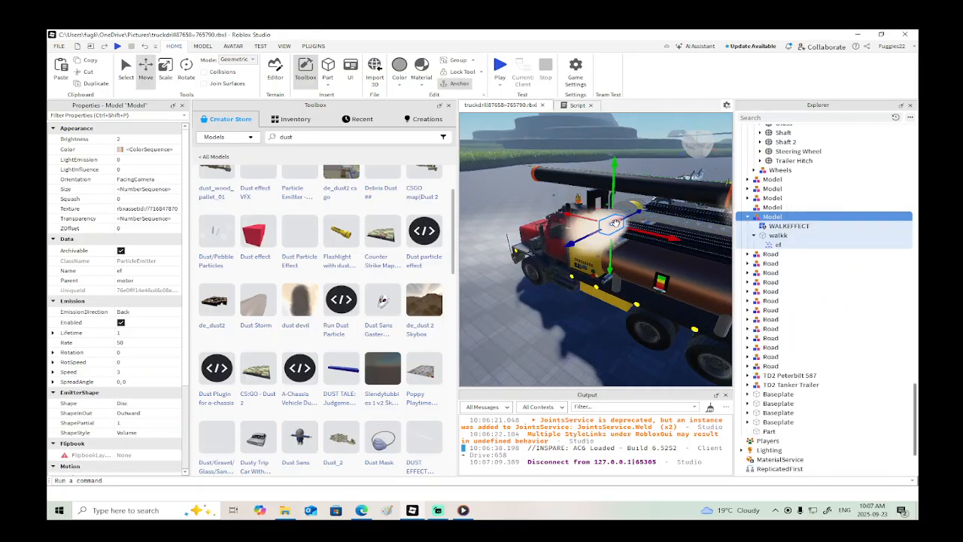
{"action": "key", "text": "Delete"}
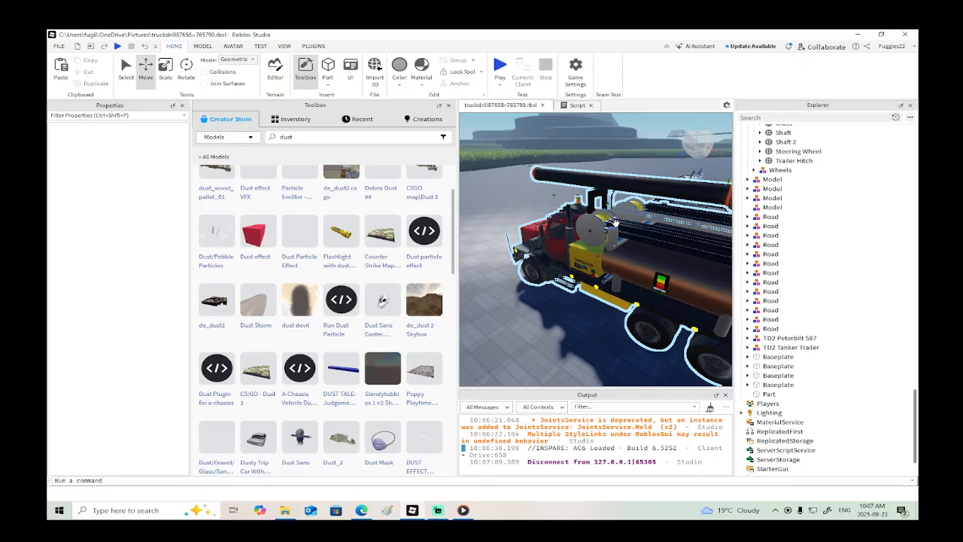
Step: Select the motor mesh to examine its dust emitter from the truck's side, and close the Toolbox
{"action": "right_click_drag", "start_coordinate": [625, 248], "coordinate": [526, 244]}
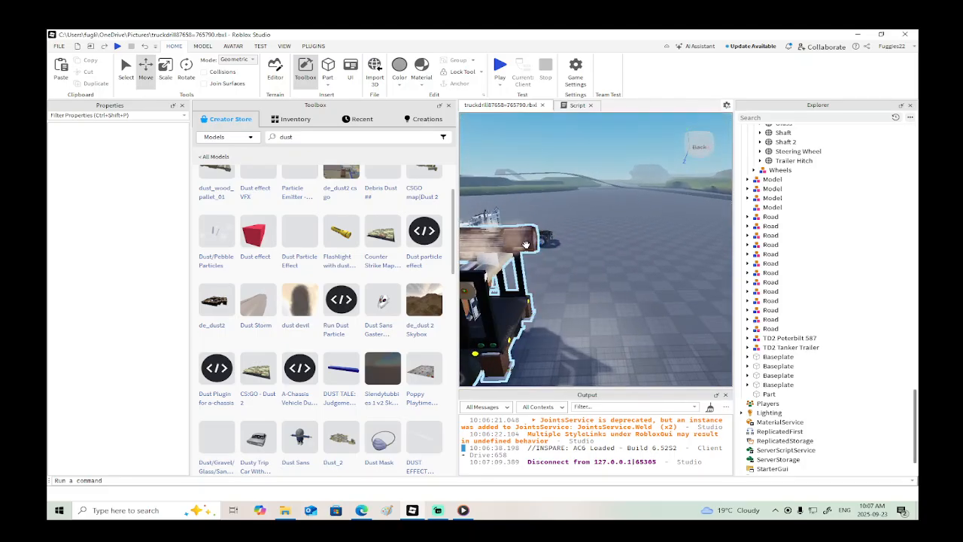
{"action": "left_click", "coordinate": [526, 245]}
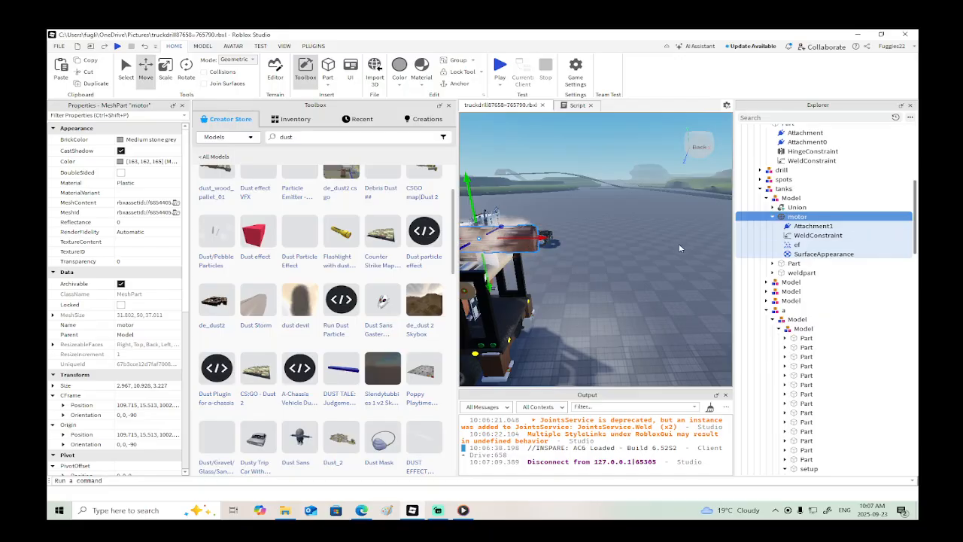
{"action": "right_click_drag", "start_coordinate": [679, 243], "coordinate": [647, 241]}
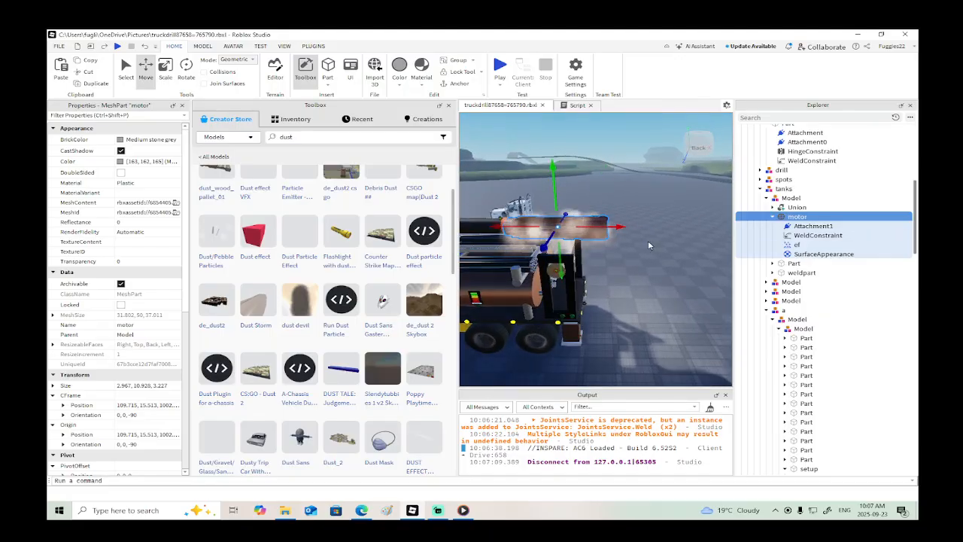
{"action": "left_click", "coordinate": [449, 105]}
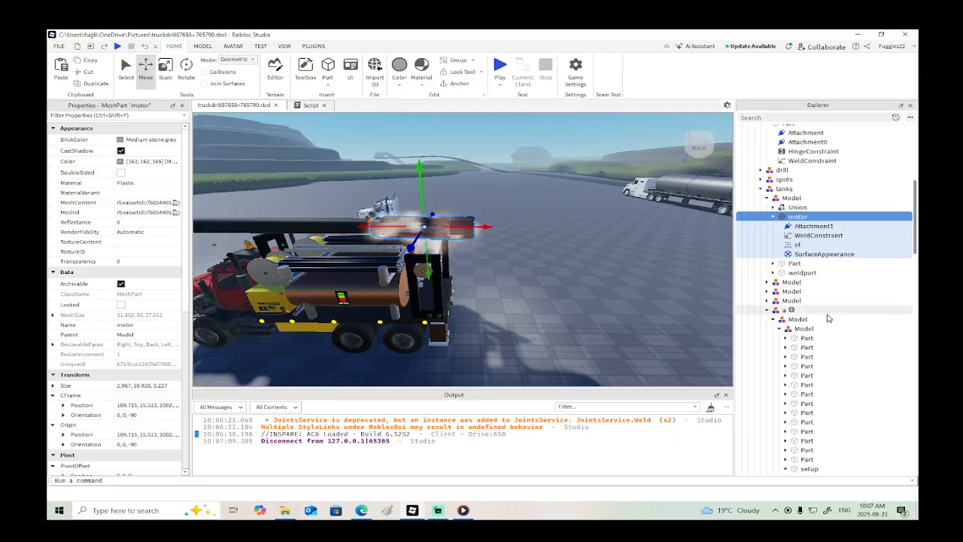
Step: Review the deplete and fill scripts under the start part and close both
{"action": "scroll", "coordinate": [824, 328], "scroll_direction": "down", "scroll_amount": 9}
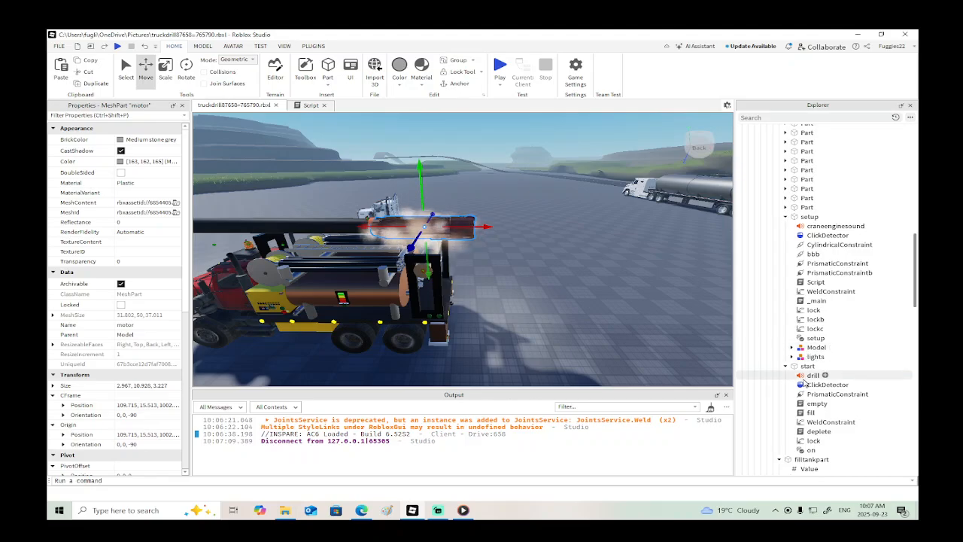
{"action": "double_click", "coordinate": [818, 431]}
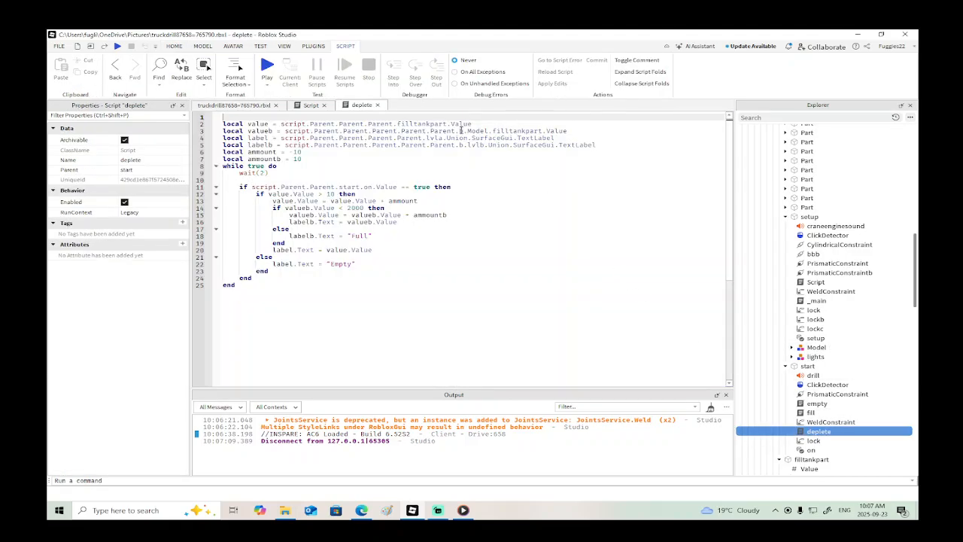
{"action": "left_click", "coordinate": [465, 187]}
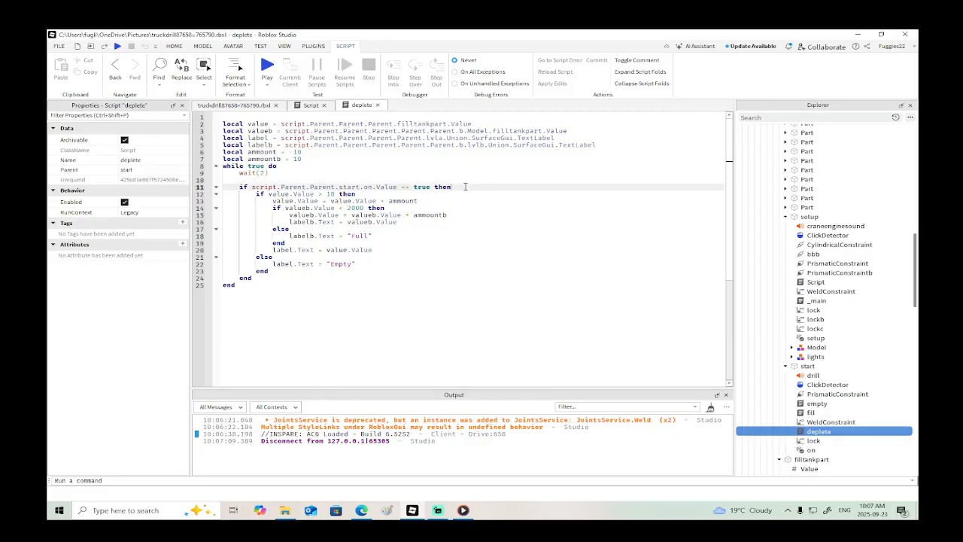
{"action": "double_click", "coordinate": [812, 413]}
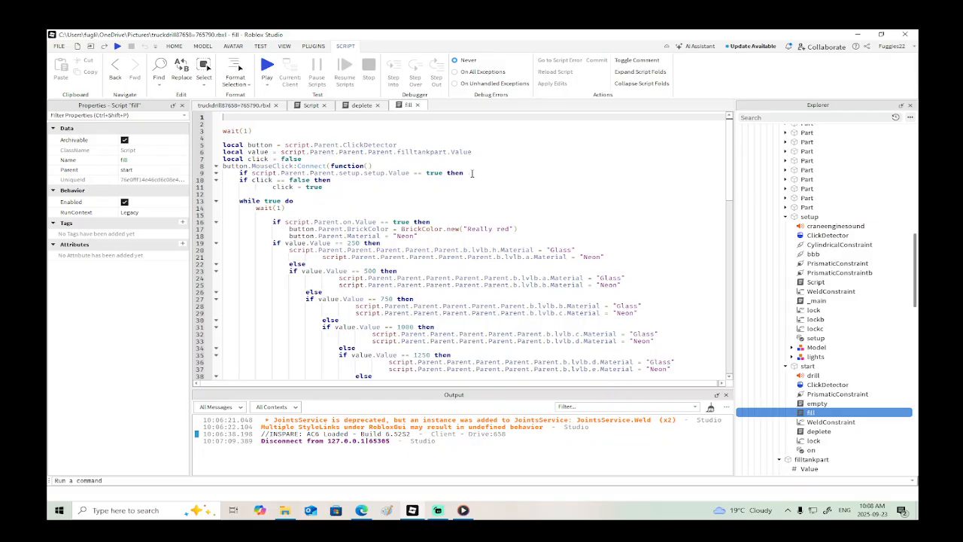
{"action": "left_click", "coordinate": [419, 106]}
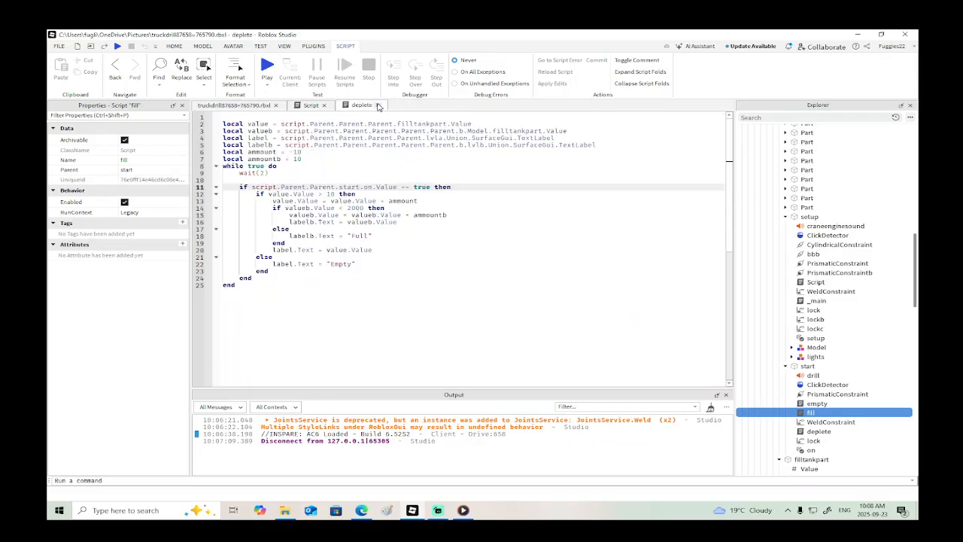
{"action": "left_click", "coordinate": [379, 105]}
Step: In the setup script, start a new line with script.Parent.Parent. below the first branch's final lockc.Enabled = true line
{"action": "scroll", "coordinate": [460, 155], "scroll_direction": "up", "scroll_amount": 10}
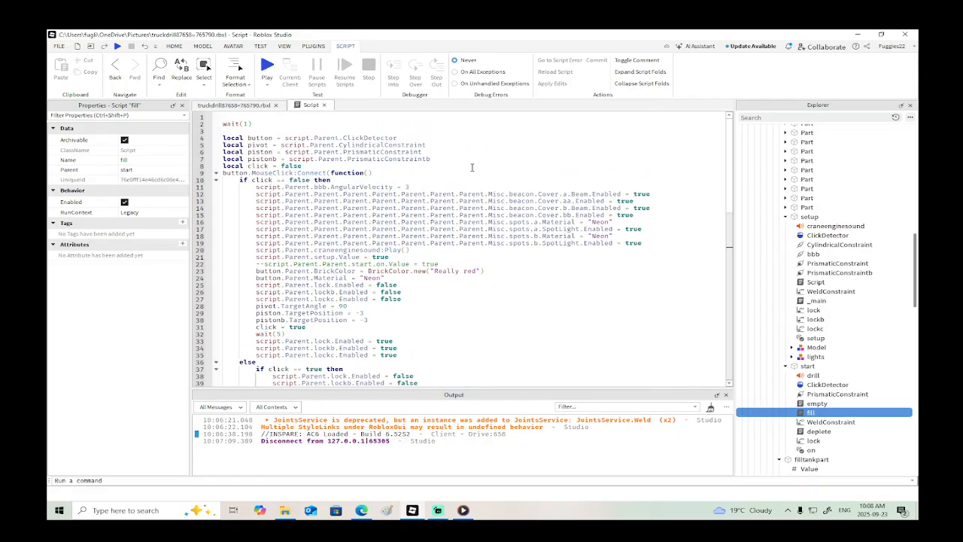
{"action": "scroll", "coordinate": [476, 218], "scroll_direction": "down", "scroll_amount": 2}
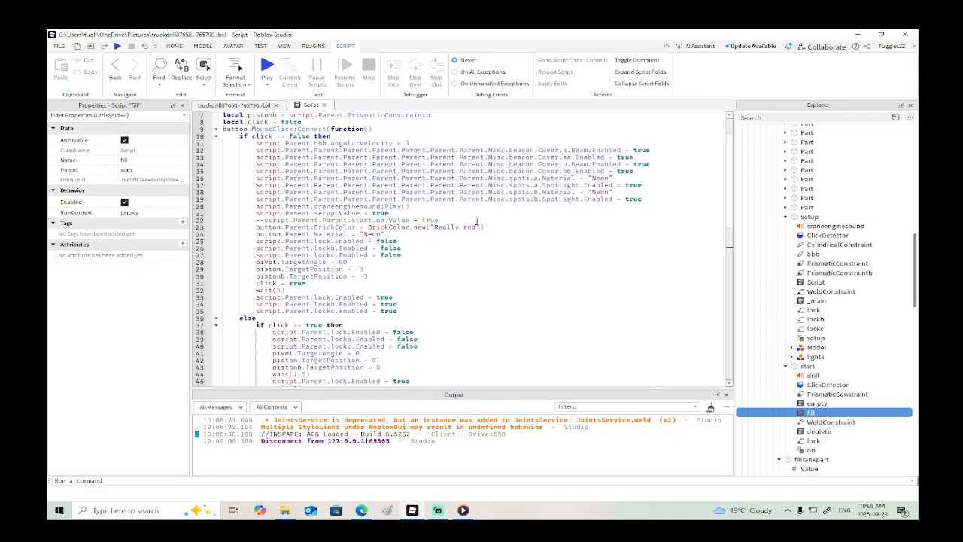
{"action": "scroll", "coordinate": [476, 220], "scroll_direction": "down", "scroll_amount": 2}
{"action": "left_click", "coordinate": [413, 269]}
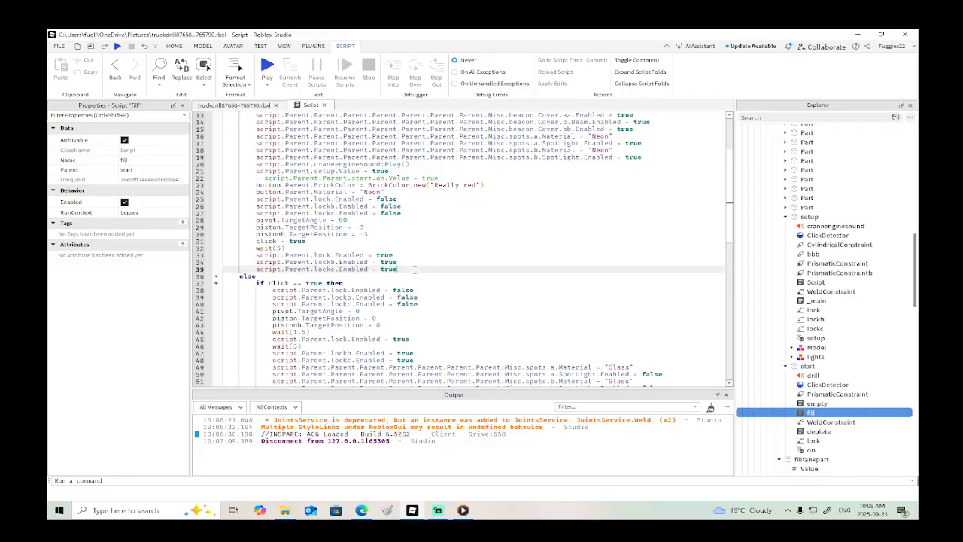
{"action": "key", "text": "Return"}
{"action": "type", "text": "s"}
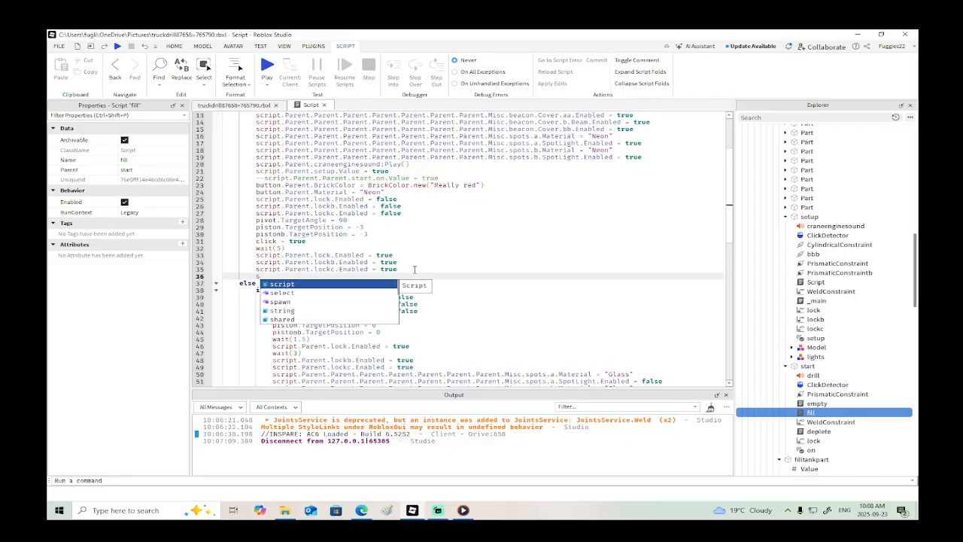
{"action": "type", "text": "cript.Parent"}
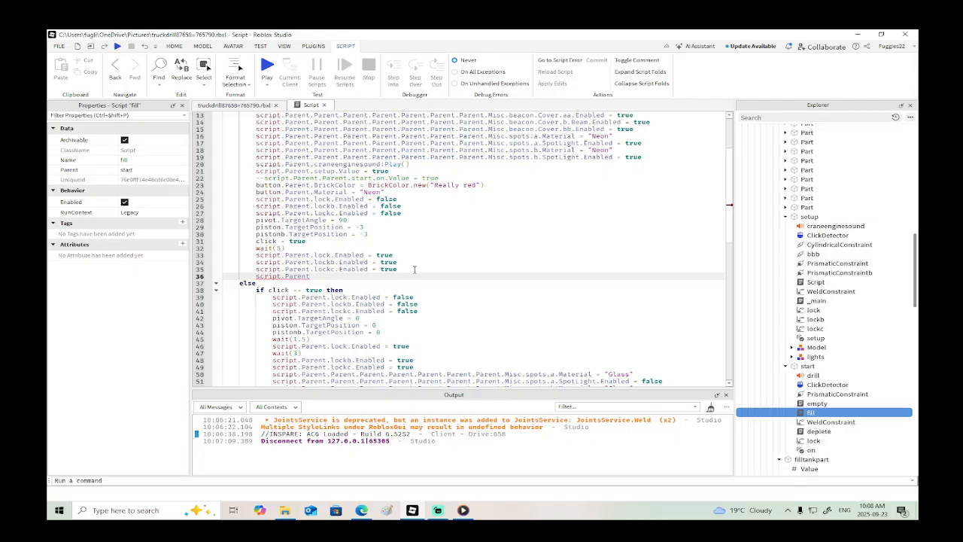
{"action": "type", "text": ".p"}
{"action": "type", "text": "Parent"}
{"action": "type", "text": ".Parent."}
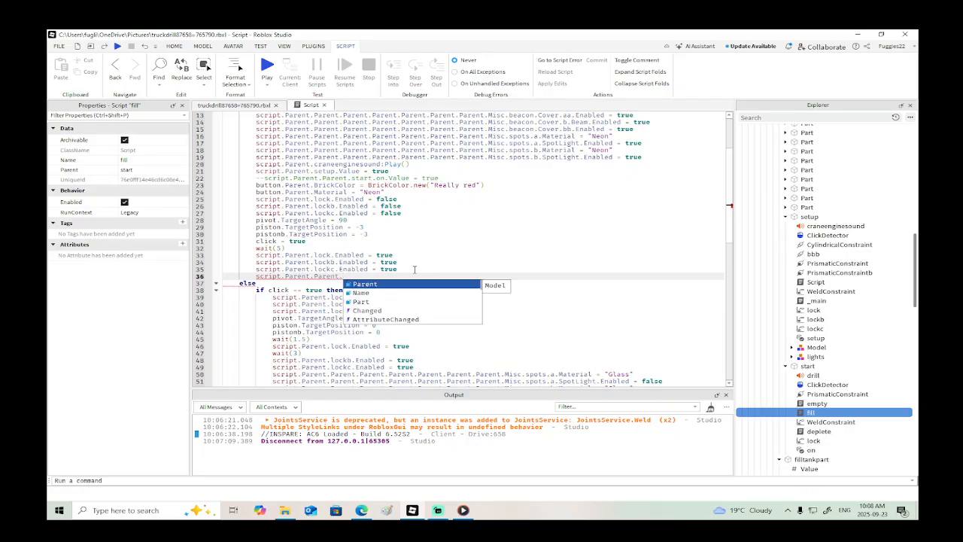
{"action": "type", "text": "setup"}
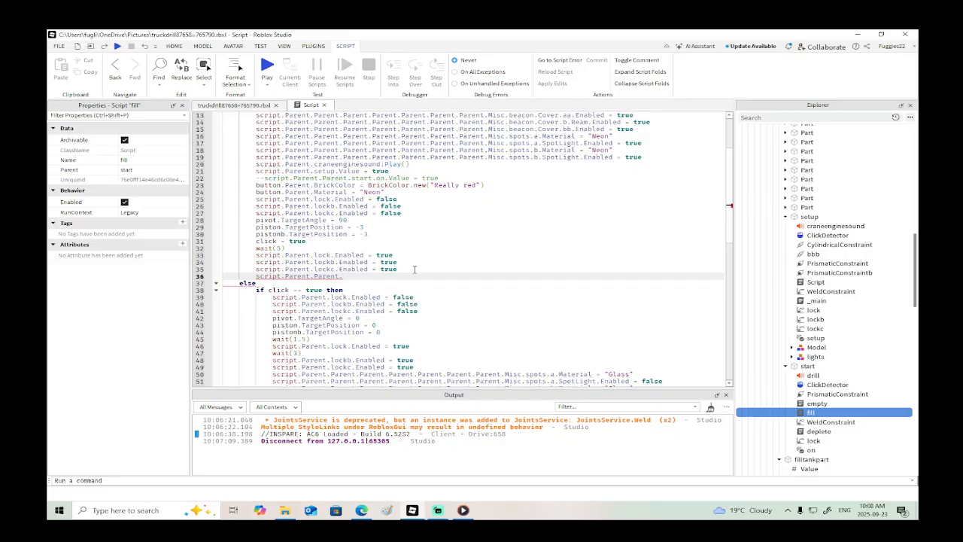
Step: Extend the new line's reference to seven Parent levels after script, followed by .Misc.tanks
{"action": "scroll", "coordinate": [790, 271], "scroll_direction": "up", "scroll_amount": 8}
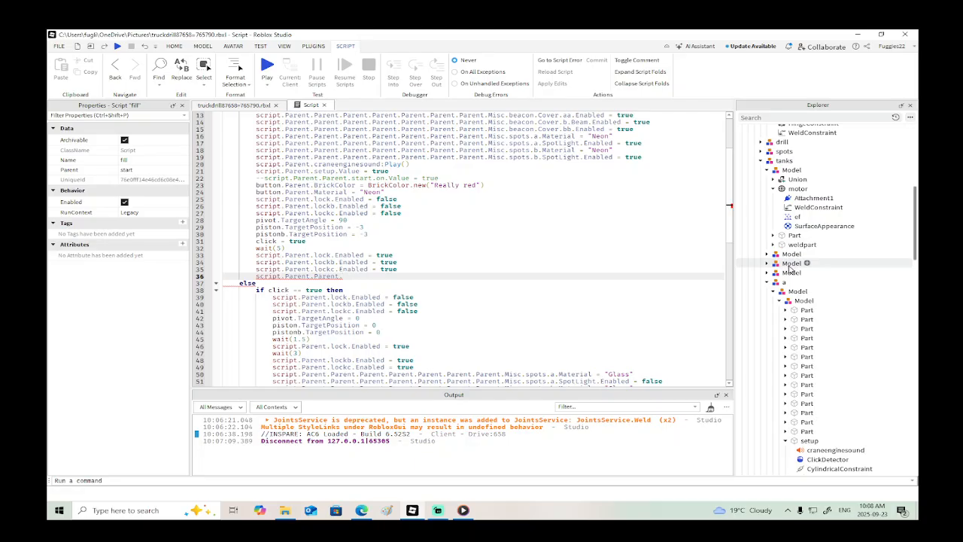
{"action": "type", "text": "Parent"}
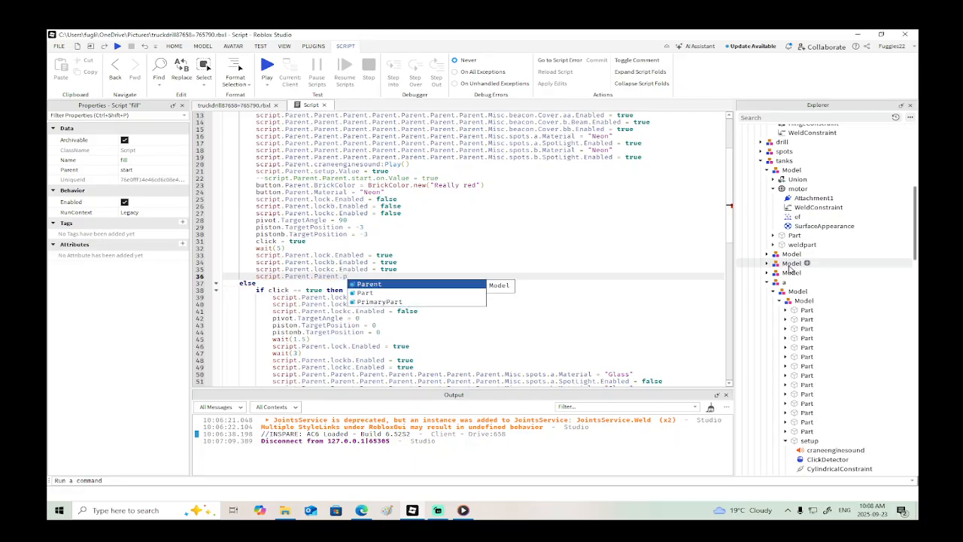
{"action": "type", "text": ".Parent"}
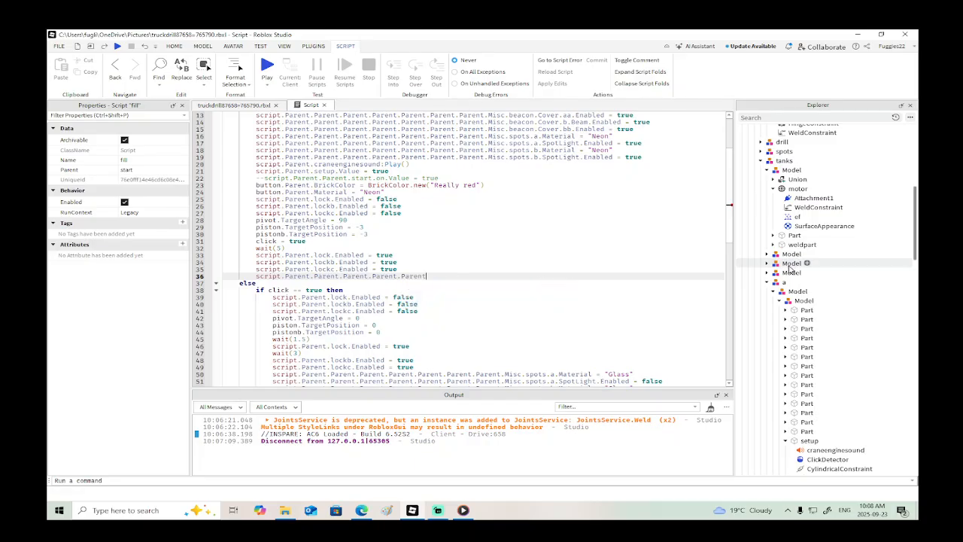
{"action": "type", "text": ".p"}
{"action": "key", "text": "Tab"}
{"action": "type", "text": ".m"}
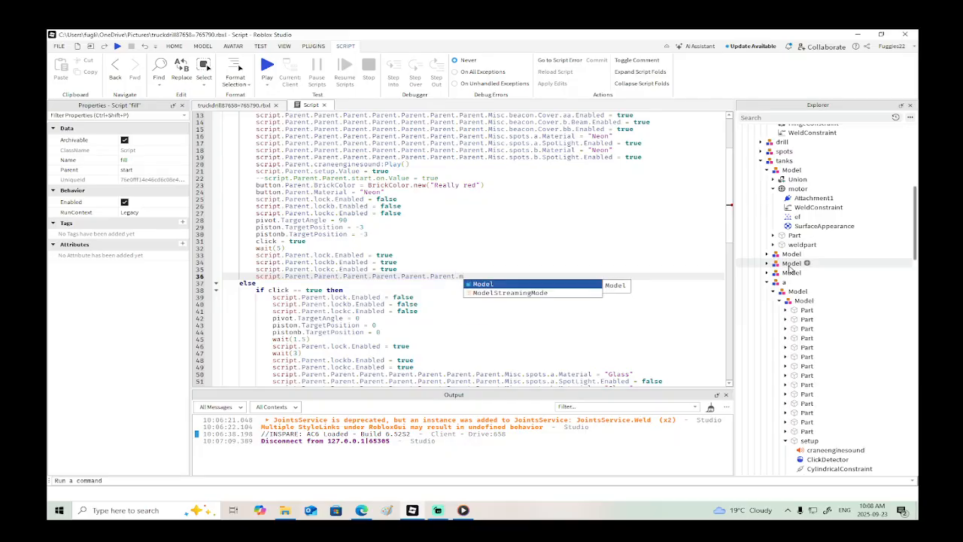
{"action": "key", "text": "BackSpace"}
{"action": "type", "text": "p"}
{"action": "key", "text": "Tab"}
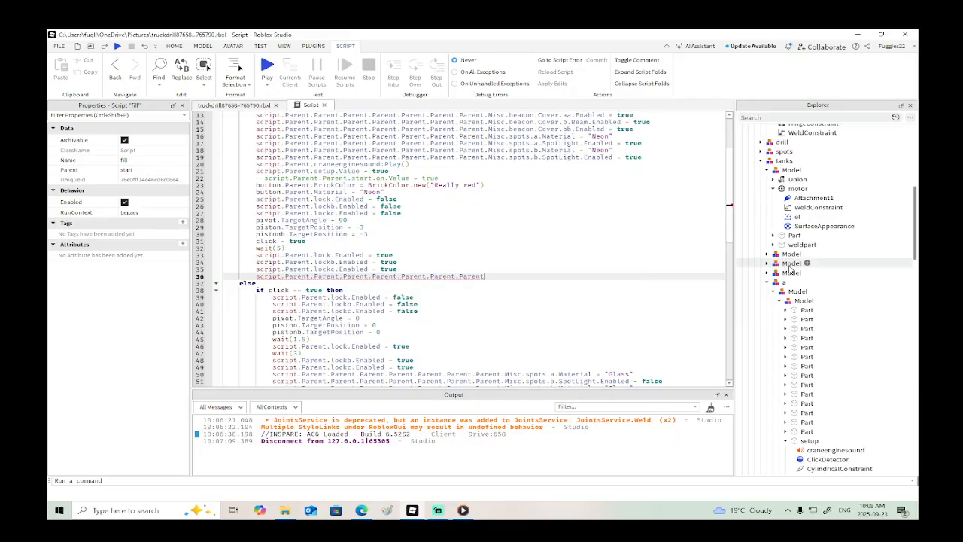
{"action": "type", "text": ".m"}
{"action": "key", "text": "Tab"}
{"action": "type", "text": ".t"}
{"action": "key", "text": "Tab"}
Step: Rename the model under tanks that contains the motor mesh as dust
{"action": "left_click", "coordinate": [767, 170]}
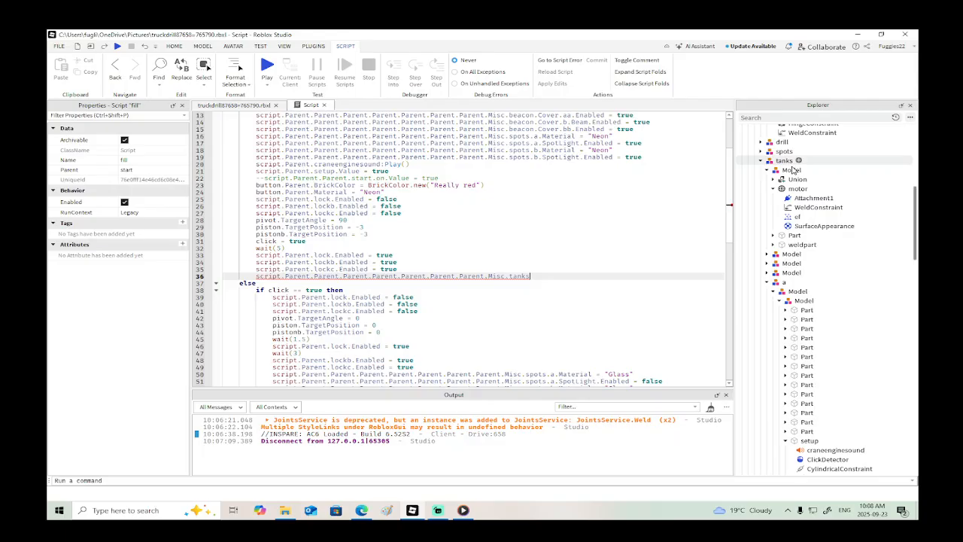
{"action": "left_click", "coordinate": [767, 170]}
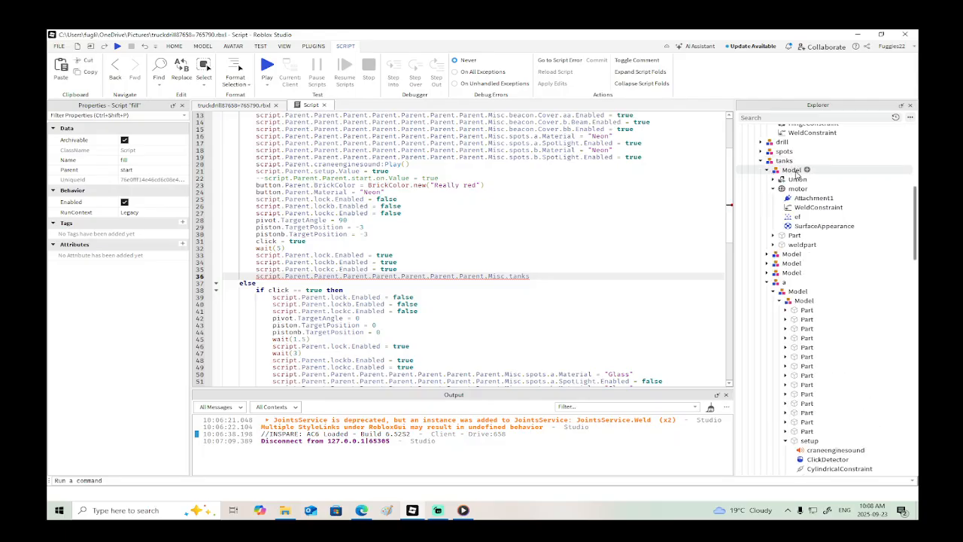
{"action": "left_click", "coordinate": [791, 170]}
{"action": "left_click", "coordinate": [795, 174]}
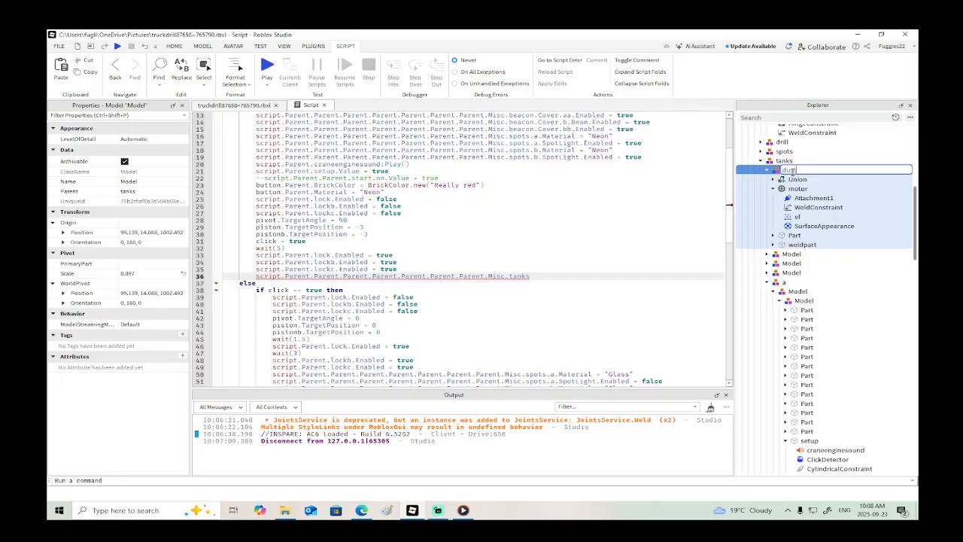
{"action": "type", "text": "dust"}
{"action": "key", "text": "Return"}
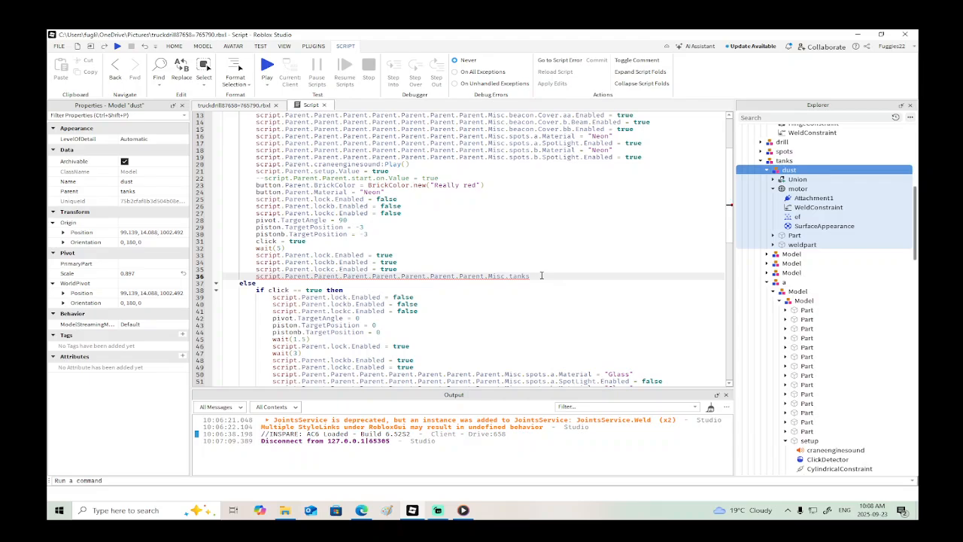
Step: Complete the script line with .dust.motor.ef.Enabled = true, and add a copy set to false below the bbb.AngularVelocity = 0 line
{"action": "type", "text": ".dust.motor.ef.Enabled = t"}
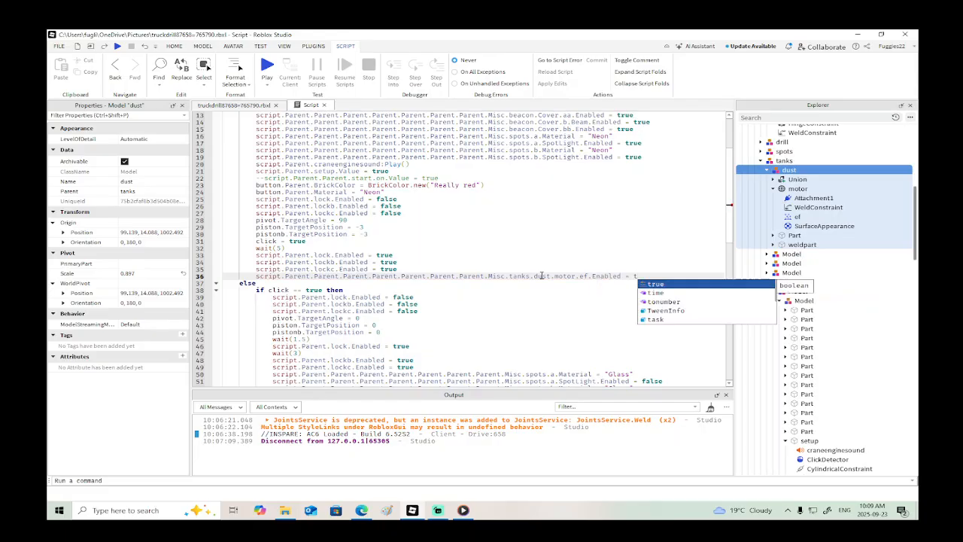
{"action": "type", "text": "rue"}
{"action": "left_click_drag", "start_coordinate": [650, 277], "coordinate": [283, 276]}
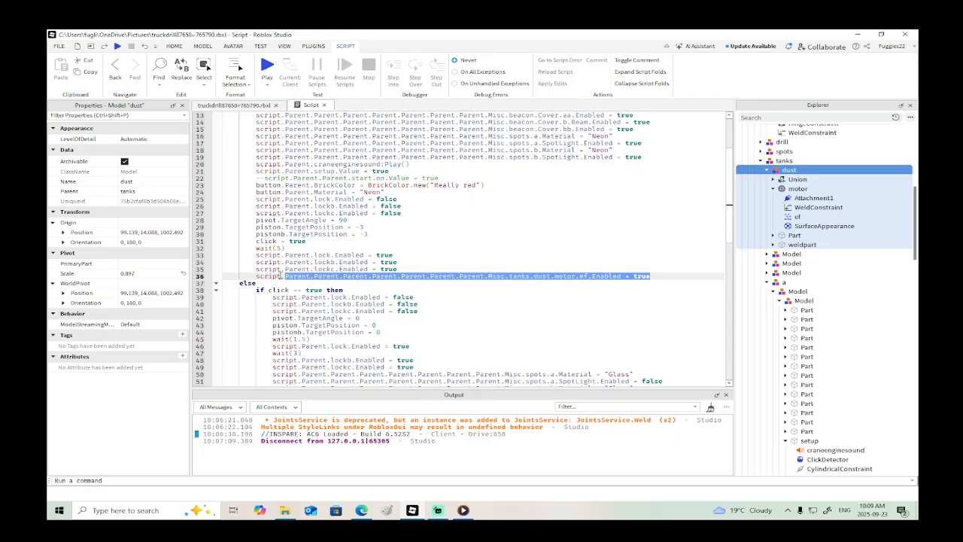
{"action": "scroll", "coordinate": [314, 280], "scroll_direction": "down", "scroll_amount": 10}
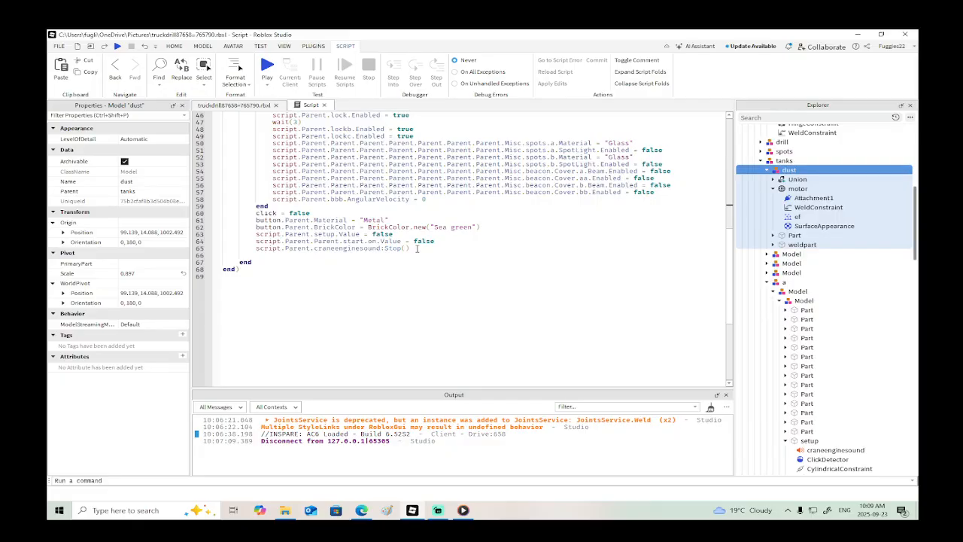
{"action": "left_click", "coordinate": [429, 198]}
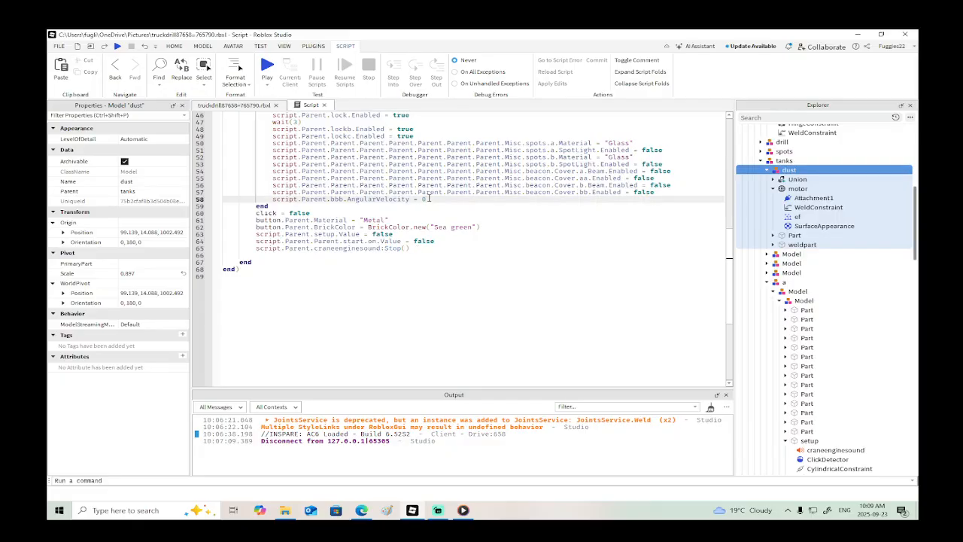
{"action": "key", "text": "Return"}
{"action": "type", "text": "script.Parent.Parent.Parent.Parent.Parent.Parent.Parent.Misc.tanks.dust.motor.ef.Enabled = true"}
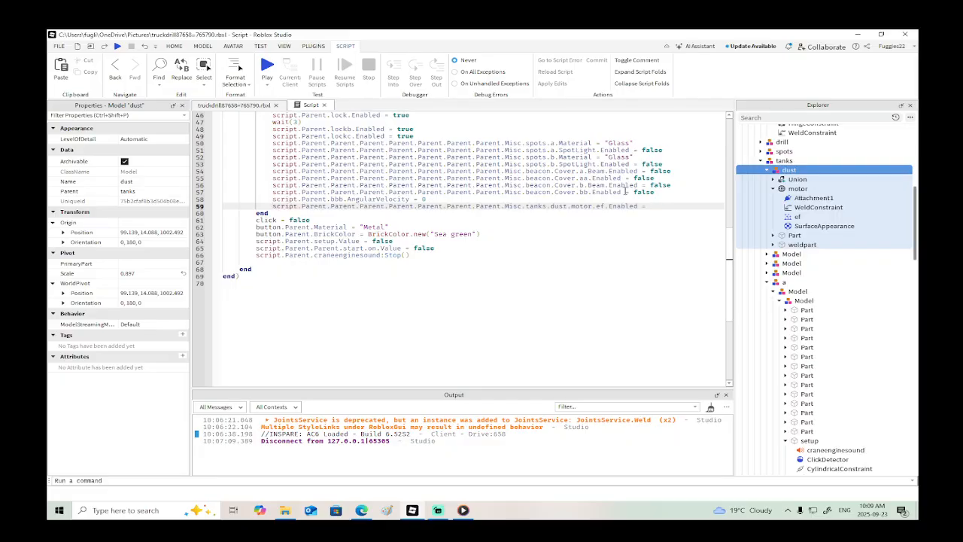
Step: Turn off the Enabled property of the motor's ef particle emitter
{"action": "left_click", "coordinate": [798, 216]}
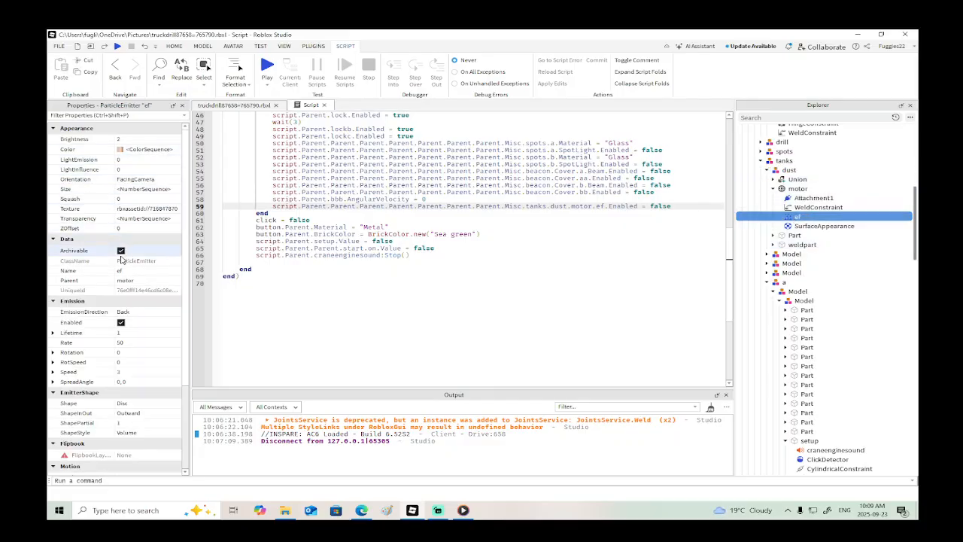
{"action": "left_click", "coordinate": [121, 322]}
Step: Playtest the place, activate the setup button at the truck's rear, watch the boom and motor dust, and stop the test
{"action": "left_click", "coordinate": [118, 46]}
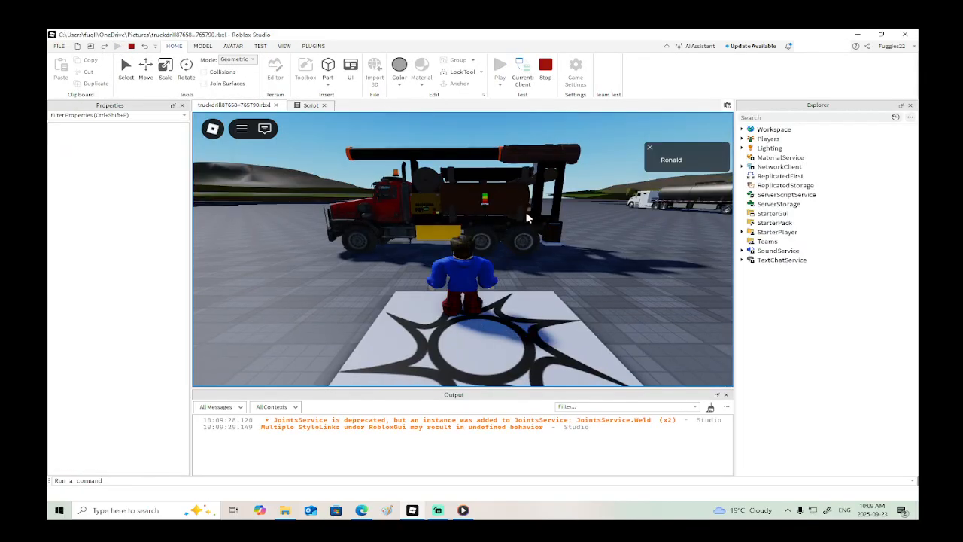
{"action": "key", "text": "w"}
{"action": "key", "text": "d"}
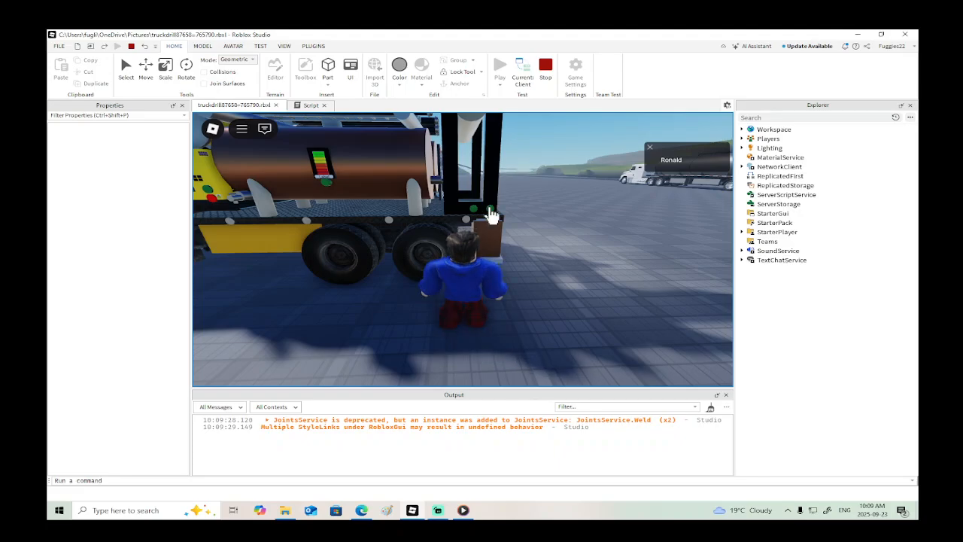
{"action": "left_click", "coordinate": [491, 213]}
{"action": "scroll", "coordinate": [536, 213], "scroll_direction": "down", "scroll_amount": 2}
{"action": "key", "text": "s"}
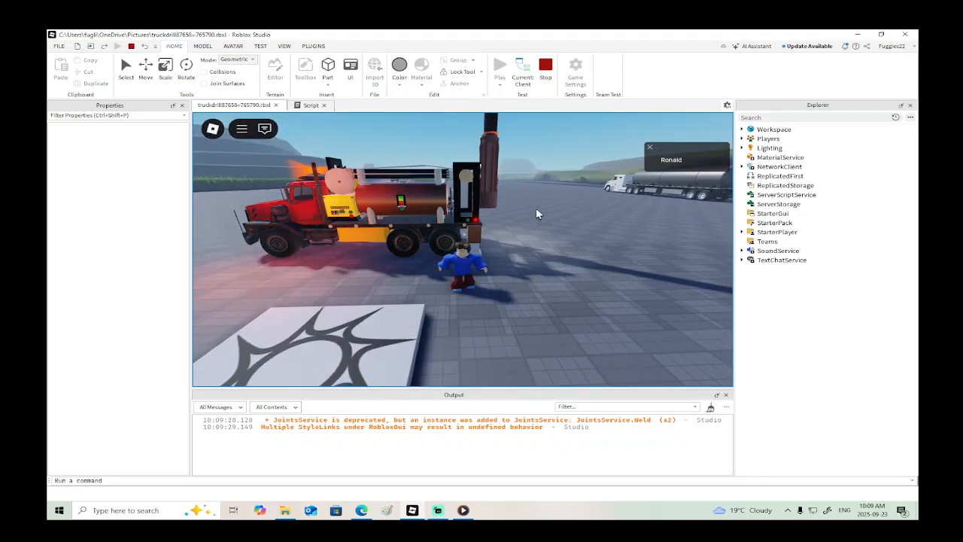
{"action": "scroll", "coordinate": [536, 209], "scroll_direction": "up", "scroll_amount": 1}
{"action": "right_click_drag", "start_coordinate": [516, 210], "coordinate": [558, 204]}
{"action": "key", "text": "w"}
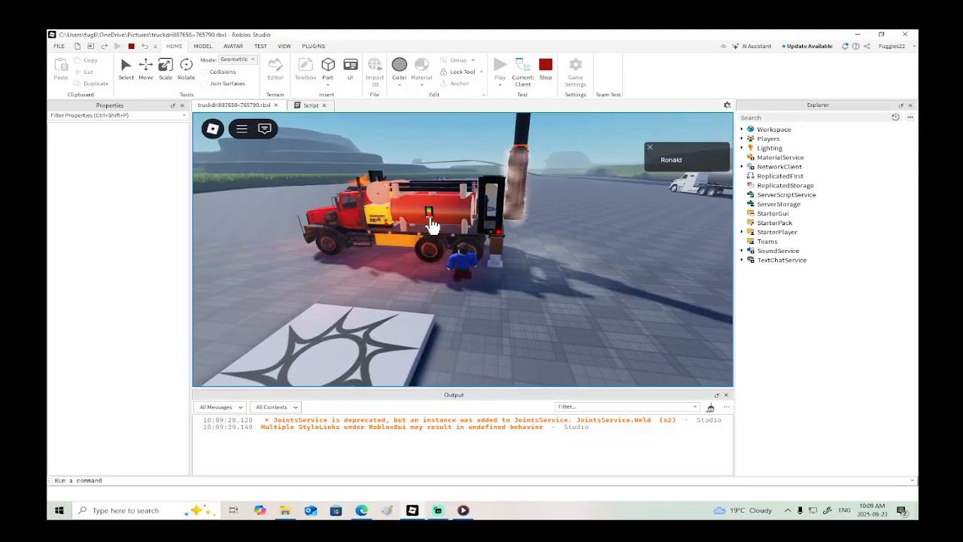
{"action": "left_click", "coordinate": [546, 69]}
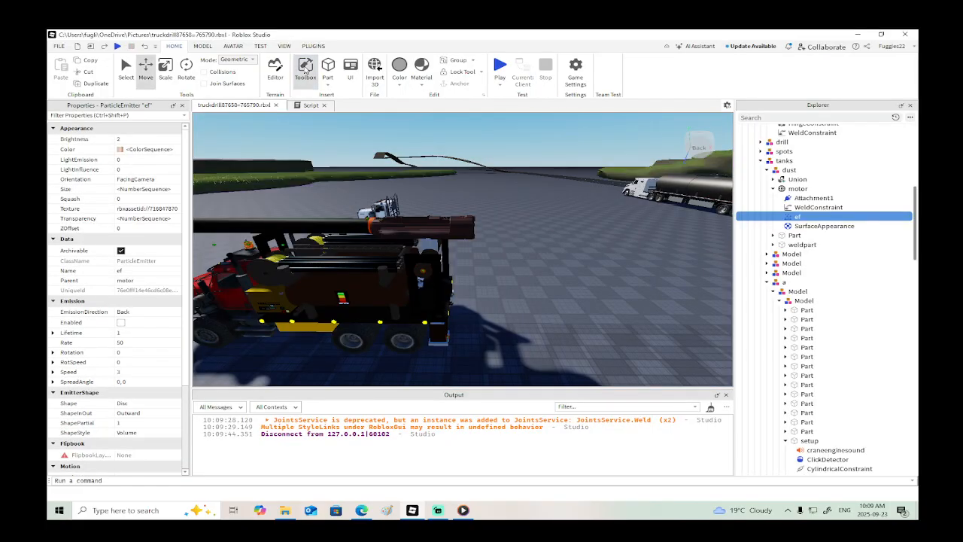
Step: Search the Toolbox models for water and browse the results for a suitable effect
{"action": "left_click", "coordinate": [305, 76]}
{"action": "left_click", "coordinate": [298, 137]}
{"action": "key", "text": "BackSpace"}
{"action": "key", "text": "BackSpace"}
{"action": "key", "text": "BackSpace"}
{"action": "key", "text": "BackSpace"}
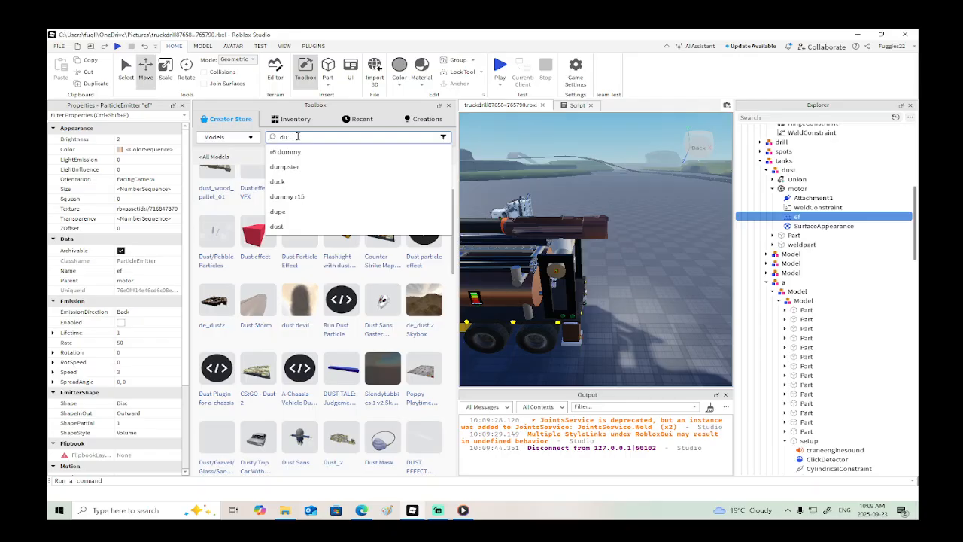
{"action": "type", "text": "water"}
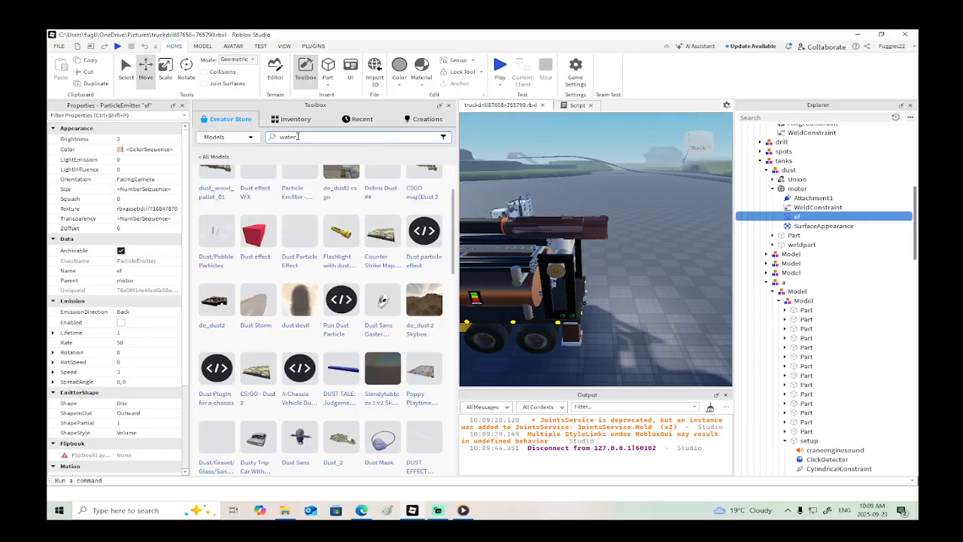
{"action": "key", "text": "Return"}
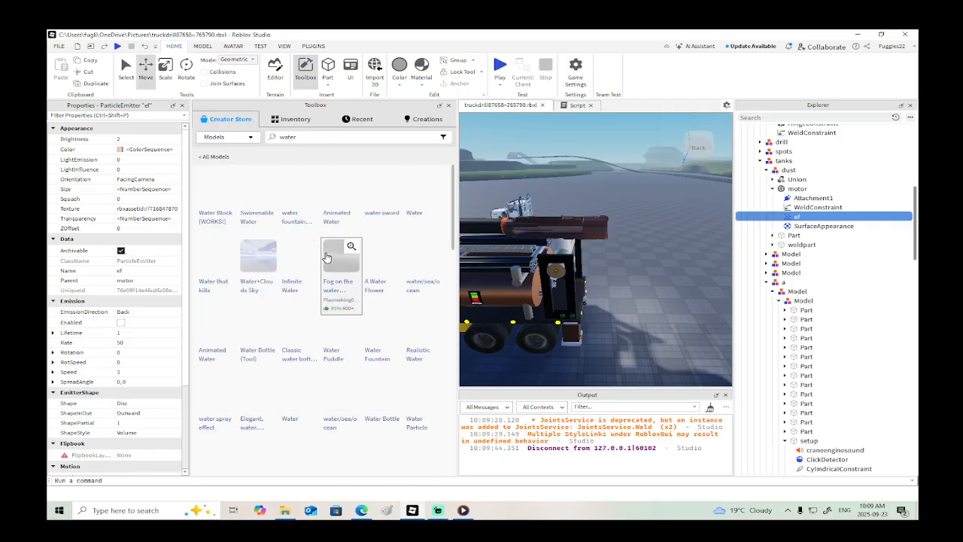
{"action": "scroll", "coordinate": [435, 256], "scroll_direction": "down", "scroll_amount": 10}
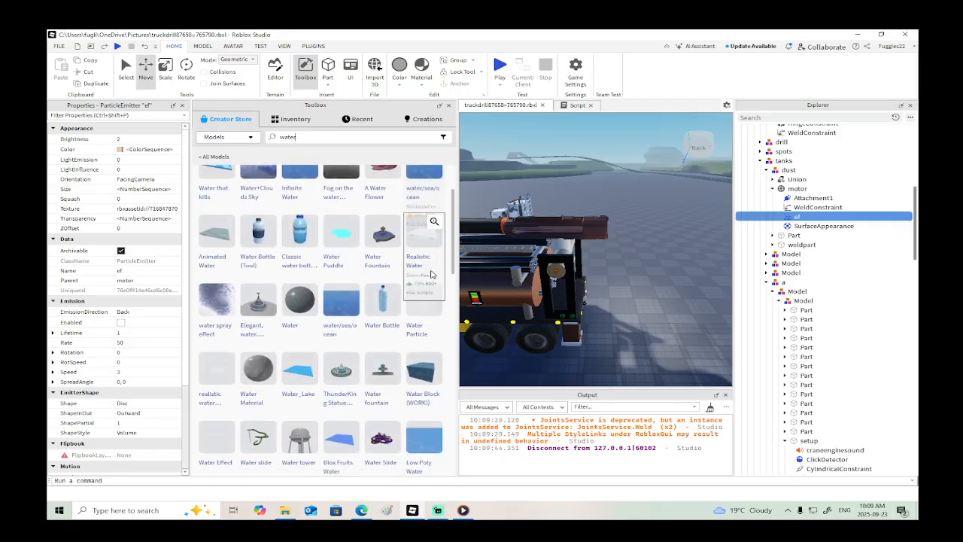
{"action": "scroll", "coordinate": [431, 274], "scroll_direction": "down", "scroll_amount": 10}
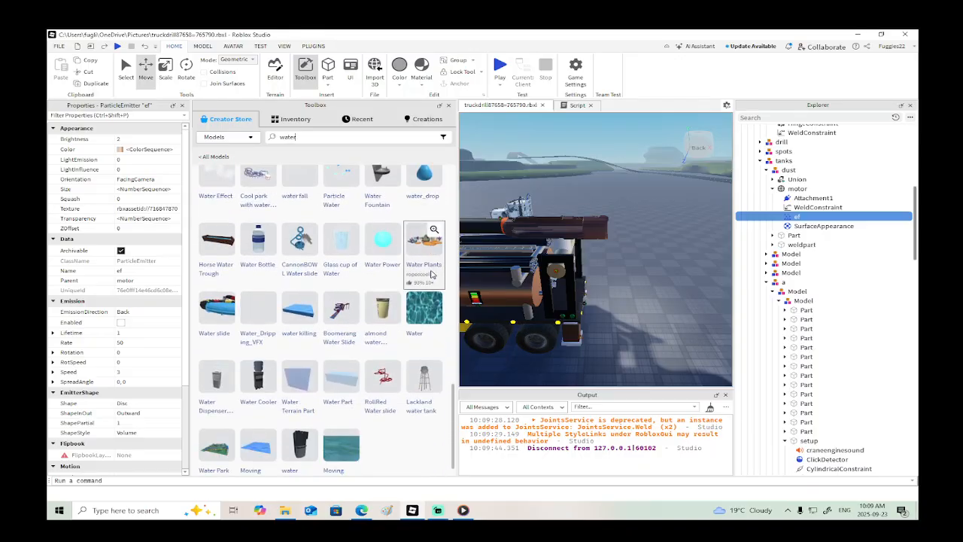
{"action": "scroll", "coordinate": [431, 273], "scroll_direction": "down", "scroll_amount": 3}
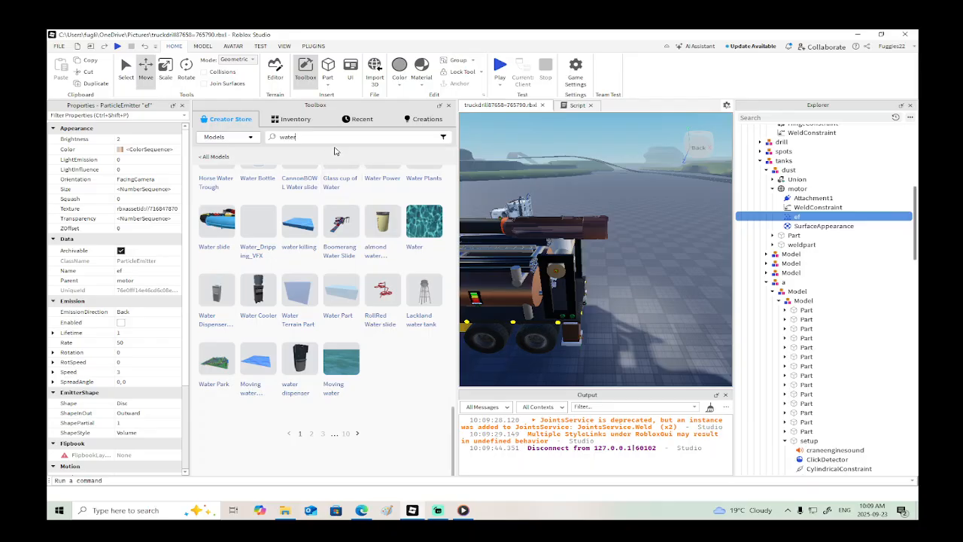
Step: Search the Toolbox models for waterfall and browse the results for a suitable water effect
{"action": "type", "text": "fall"}
{"action": "key", "text": "Return"}
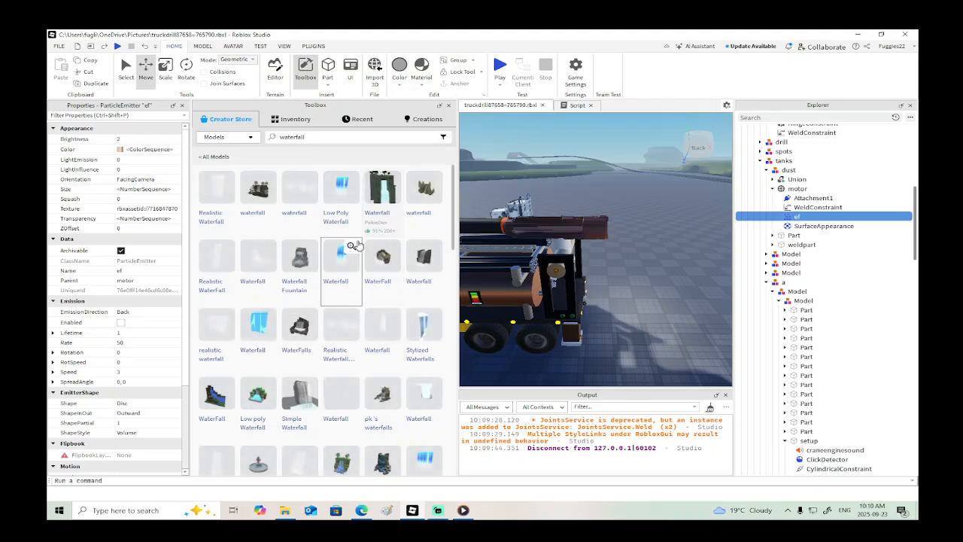
{"action": "scroll", "coordinate": [359, 247], "scroll_direction": "down", "scroll_amount": 3}
{"action": "scroll", "coordinate": [359, 248], "scroll_direction": "down", "scroll_amount": 3}
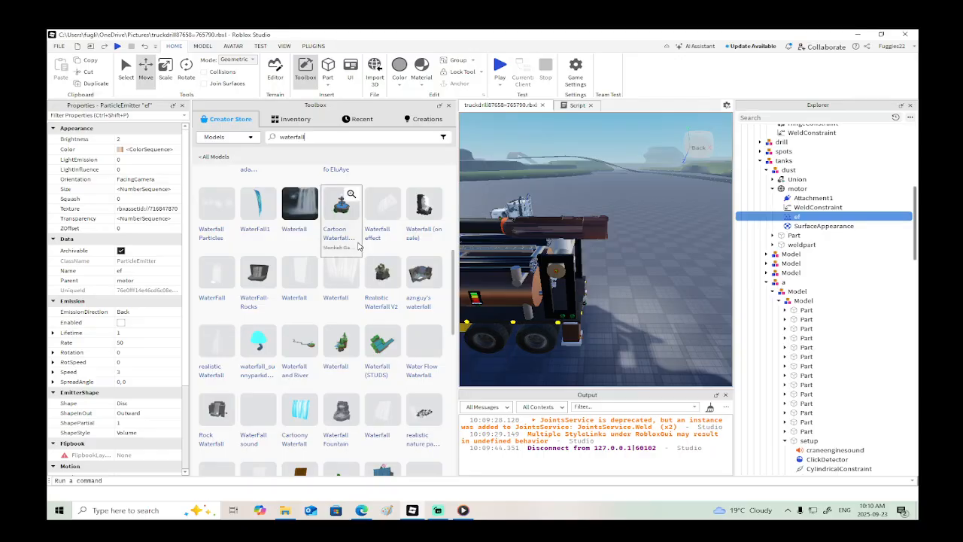
{"action": "scroll", "coordinate": [358, 247], "scroll_direction": "down", "scroll_amount": 3}
{"action": "scroll", "coordinate": [359, 248], "scroll_direction": "down", "scroll_amount": 5}
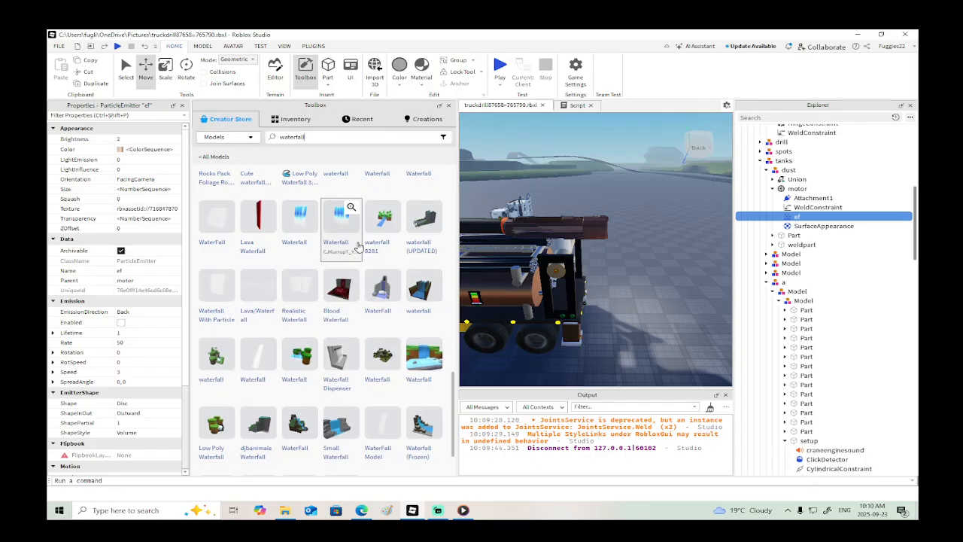
{"action": "scroll", "coordinate": [359, 248], "scroll_direction": "down", "scroll_amount": 3}
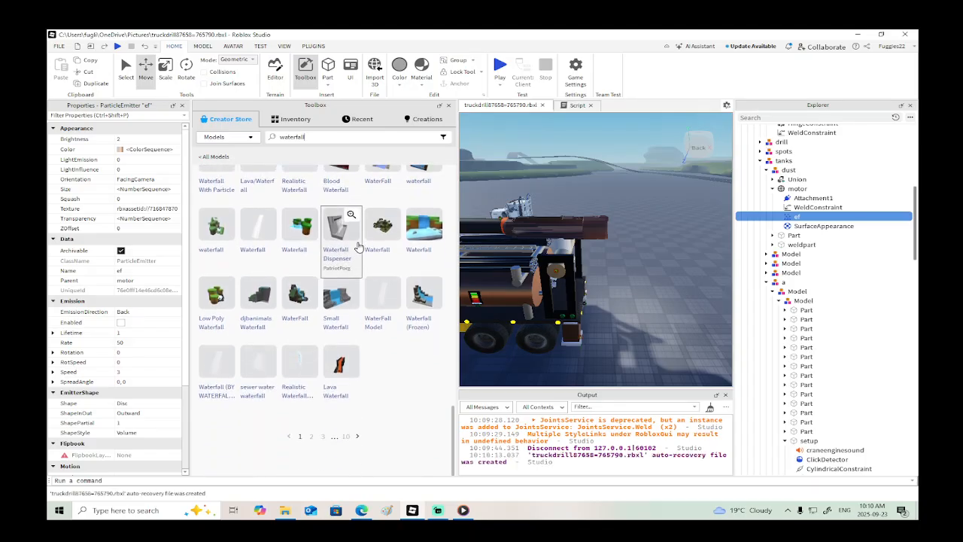
{"action": "scroll", "coordinate": [359, 248], "scroll_direction": "up", "scroll_amount": 11}
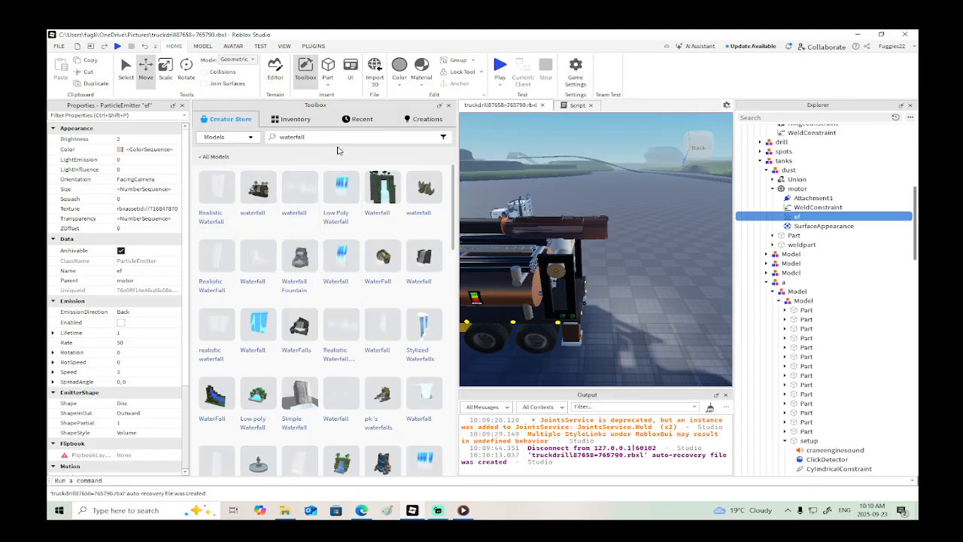
Step: Search the Toolbox models for water mist and look through the results
{"action": "key", "text": "BackSpace"}
{"action": "key", "text": "BackSpace"}
{"action": "key", "text": "BackSpace"}
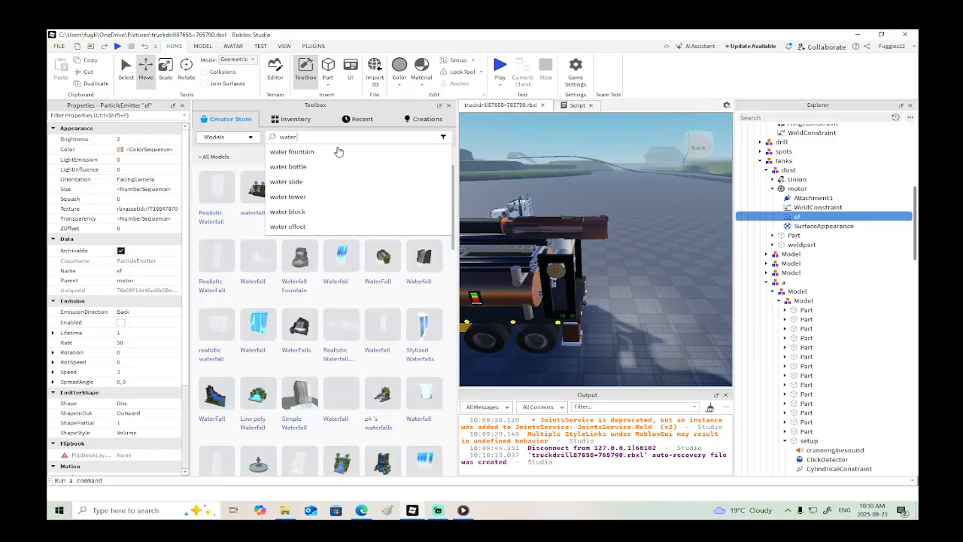
{"action": "type", "text": "mist"}
{"action": "key", "text": "Return"}
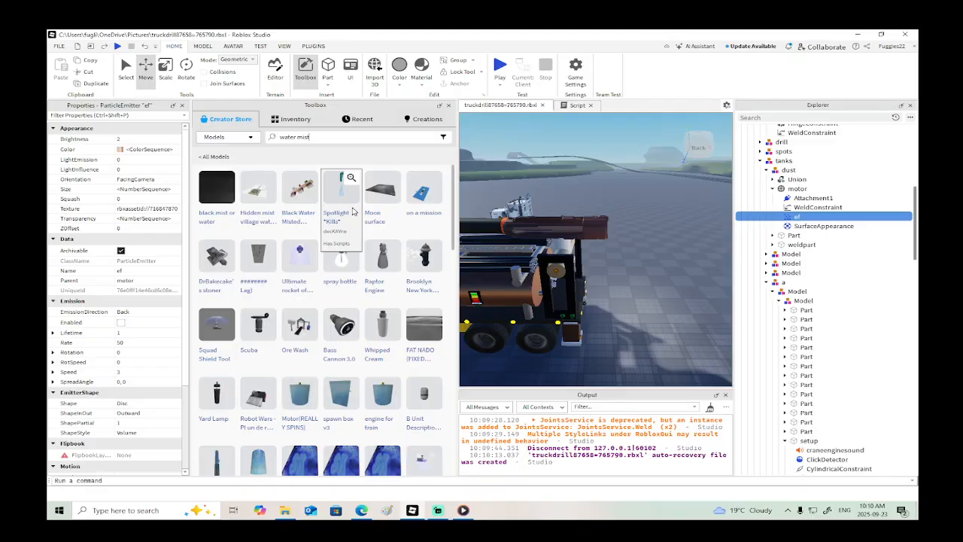
{"action": "scroll", "coordinate": [398, 267], "scroll_direction": "down", "scroll_amount": 3}
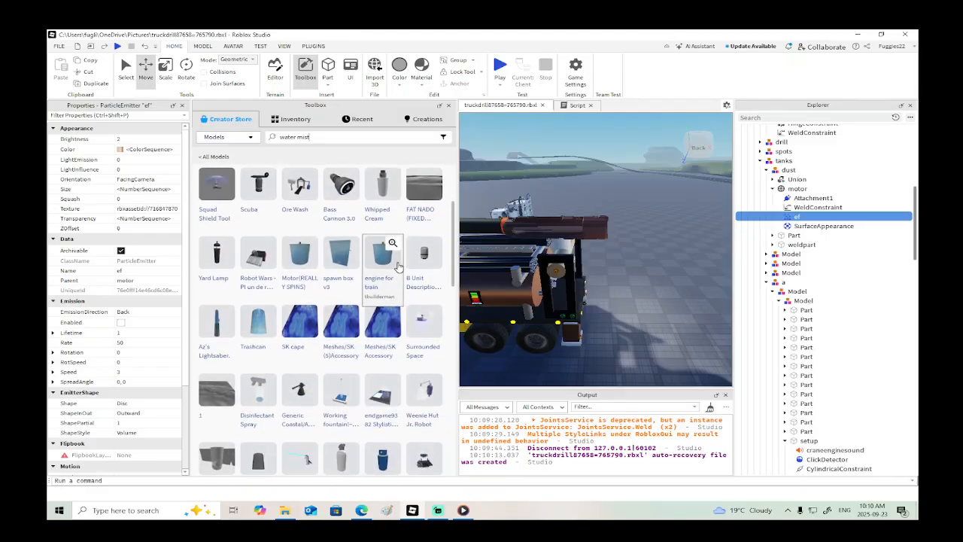
{"action": "scroll", "coordinate": [397, 267], "scroll_direction": "down", "scroll_amount": 5}
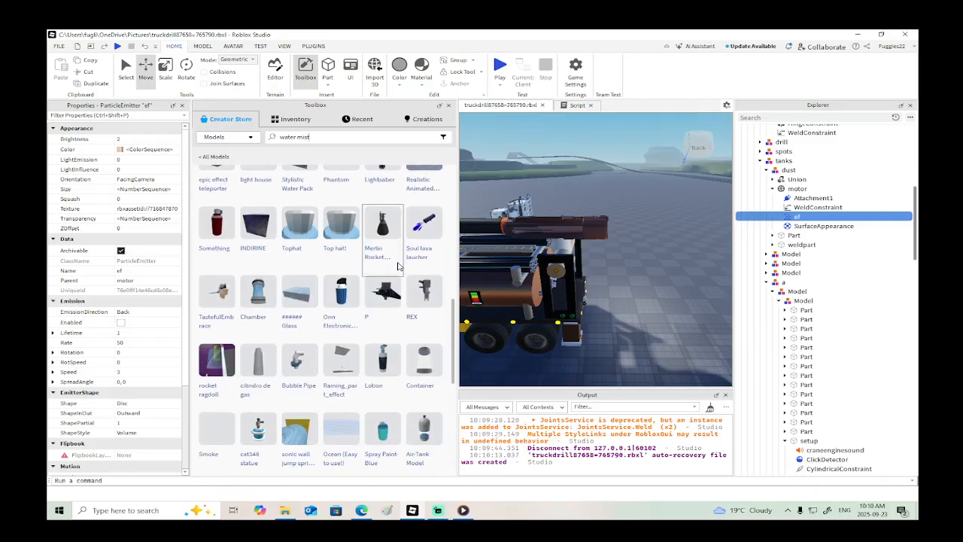
{"action": "scroll", "coordinate": [397, 267], "scroll_direction": "down", "scroll_amount": 6}
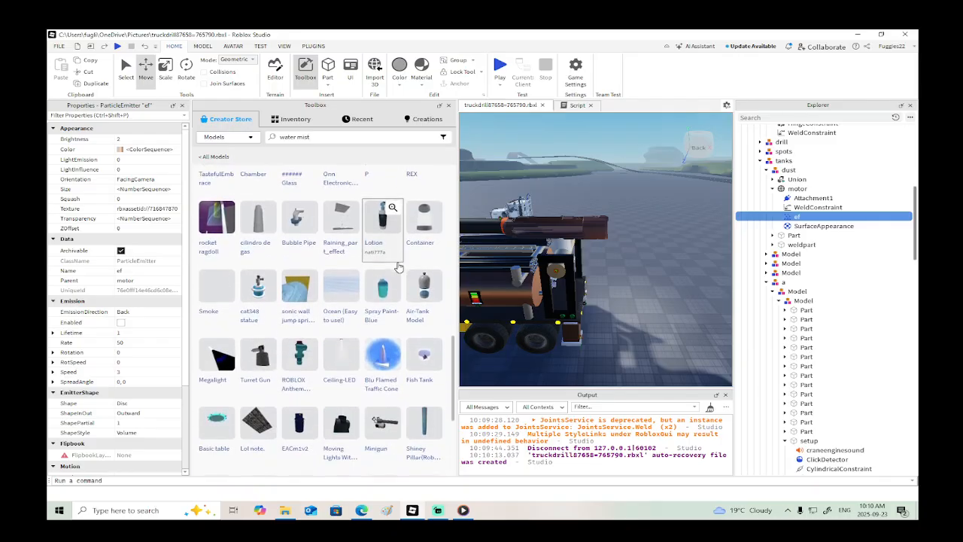
{"action": "scroll", "coordinate": [397, 267], "scroll_direction": "down", "scroll_amount": 2}
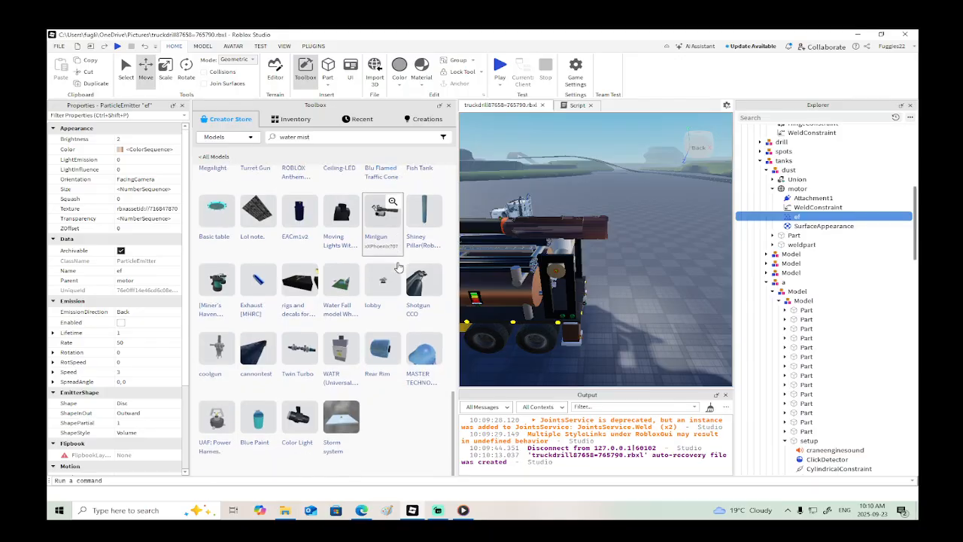
{"action": "scroll", "coordinate": [394, 274], "scroll_direction": "up", "scroll_amount": 15}
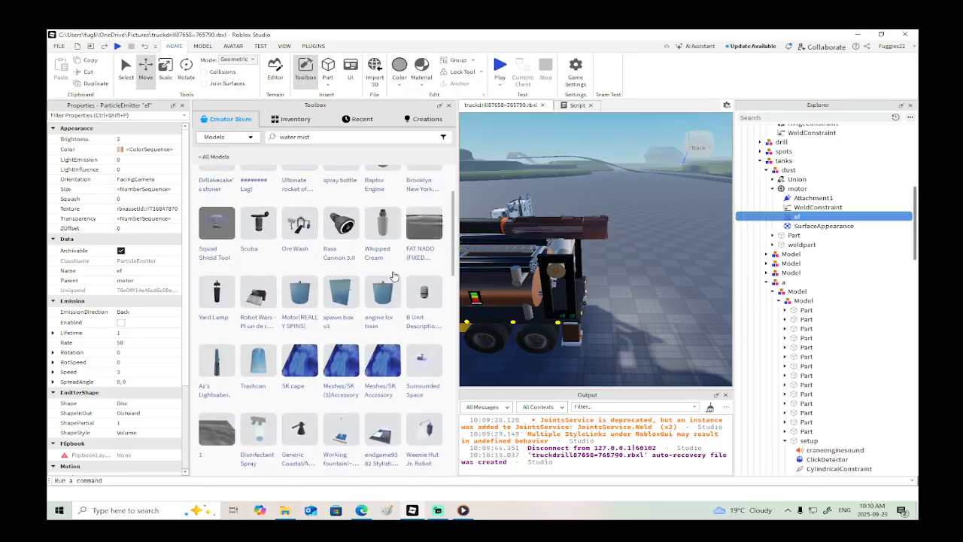
Step: Search the Toolbox models for nozzle and look through the results
{"action": "key", "text": "BackSpace"}
{"action": "key", "text": "BackSpace"}
{"action": "key", "text": "BackSpace"}
{"action": "key", "text": "BackSpace"}
{"action": "key", "text": "BackSpace"}
{"action": "key", "text": "BackSpace"}
{"action": "key", "text": "BackSpace"}
{"action": "key", "text": "BackSpace"}
{"action": "key", "text": "BackSpace"}
{"action": "key", "text": "BackSpace"}
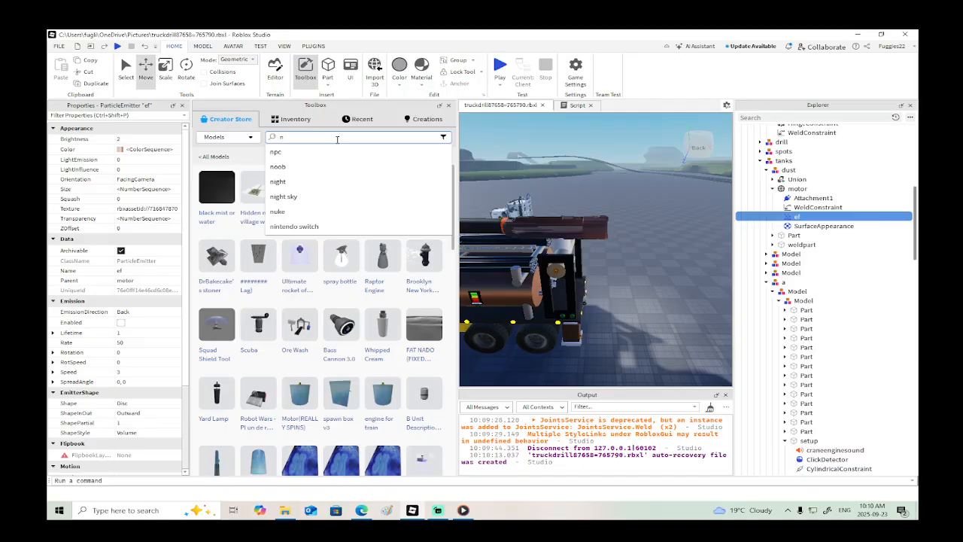
{"action": "type", "text": "ozzle"}
{"action": "key", "text": "Return"}
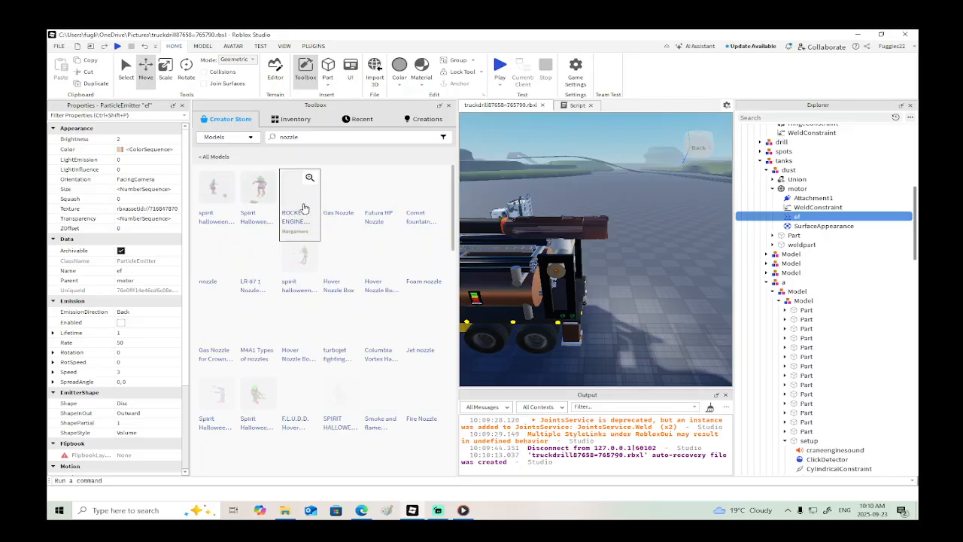
{"action": "scroll", "coordinate": [396, 282], "scroll_direction": "down", "scroll_amount": 10}
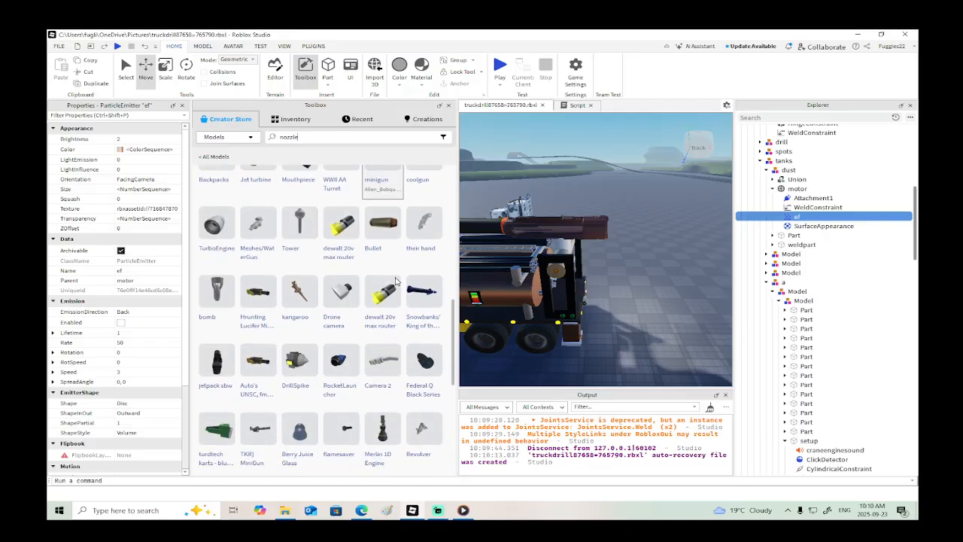
{"action": "scroll", "coordinate": [385, 289], "scroll_direction": "down", "scroll_amount": 5}
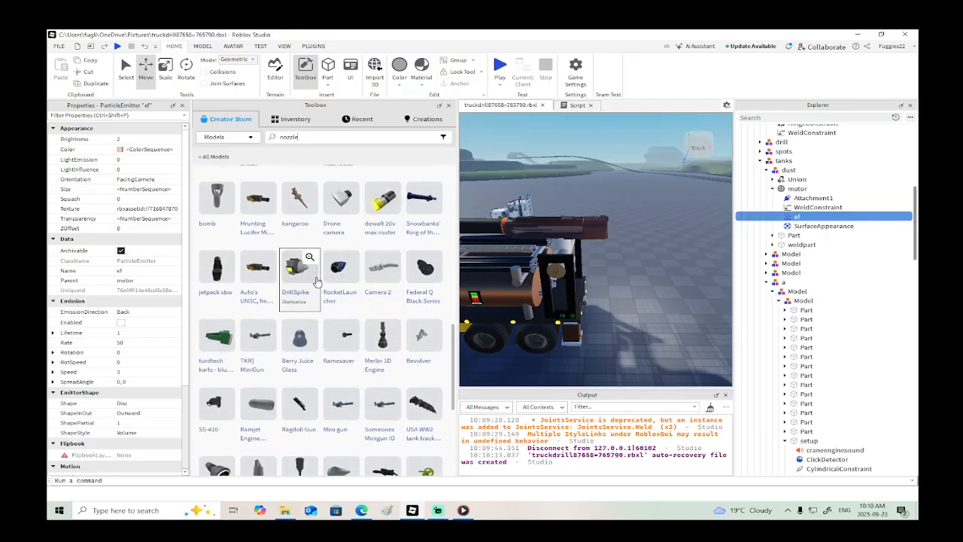
Step: Search the Toolbox models for water hose
{"action": "left_click", "coordinate": [309, 136]}
{"action": "key", "text": "BackSpace"}
{"action": "key", "text": "BackSpace"}
{"action": "key", "text": "BackSpace"}
{"action": "key", "text": "BackSpace"}
{"action": "key", "text": "BackSpace"}
{"action": "key", "text": "BackSpace"}
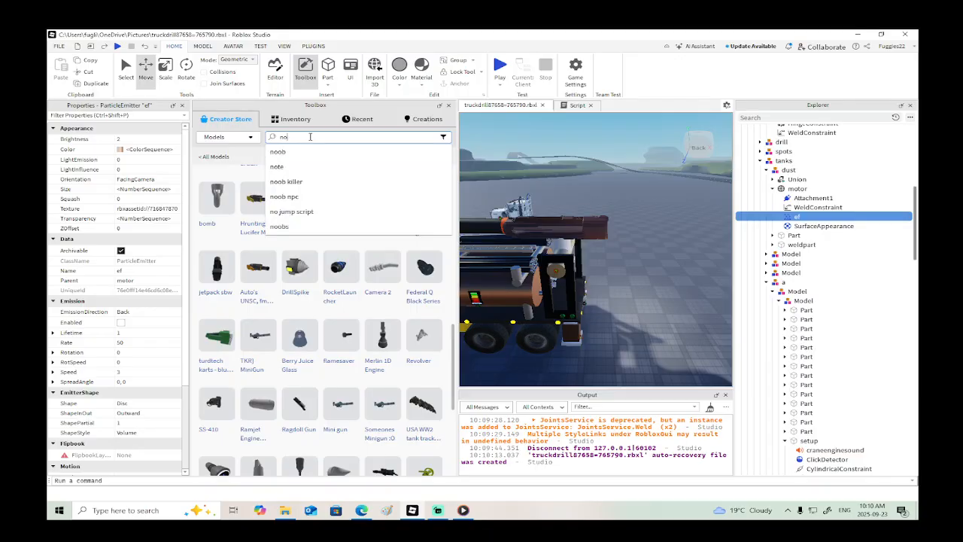
{"action": "type", "text": "fire"}
{"action": "key", "text": "BackSpace"}
{"action": "key", "text": "BackSpace"}
{"action": "key", "text": "BackSpace"}
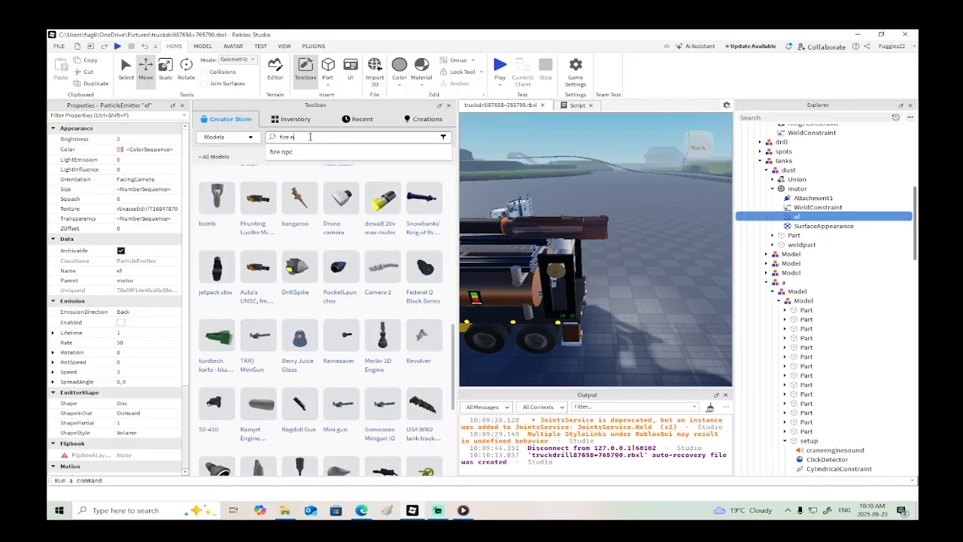
{"action": "key", "text": "BackSpace"}
{"action": "type", "text": "water hos"}
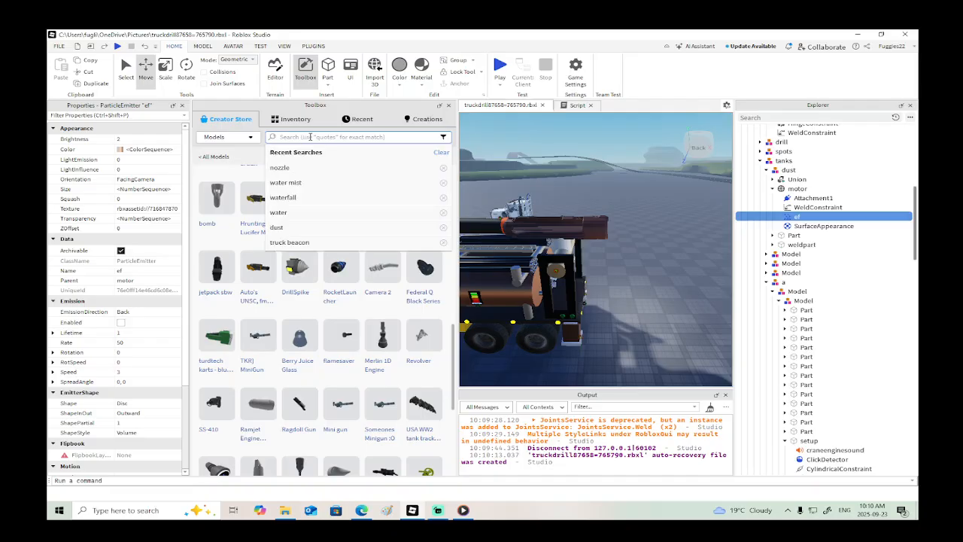
{"action": "type", "text": "e"}
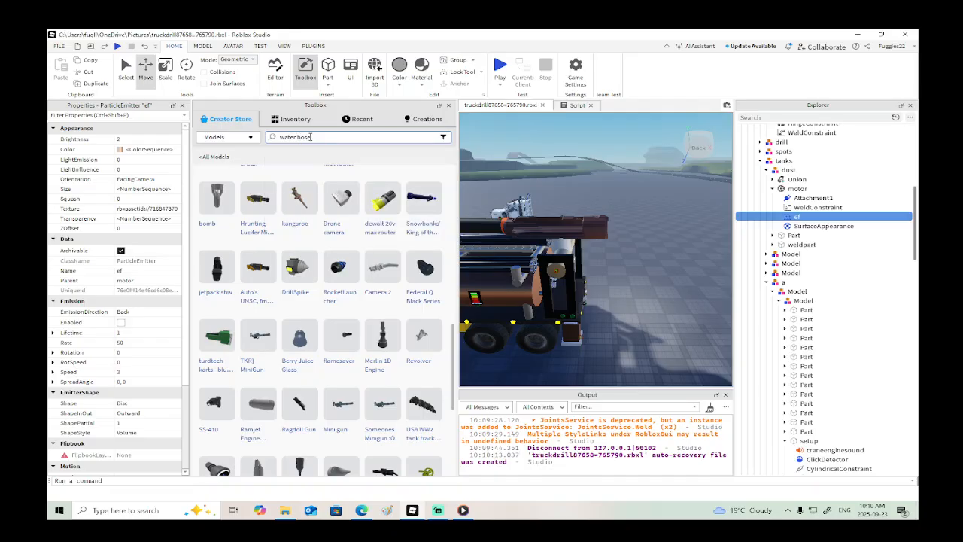
{"action": "key", "text": "Return"}
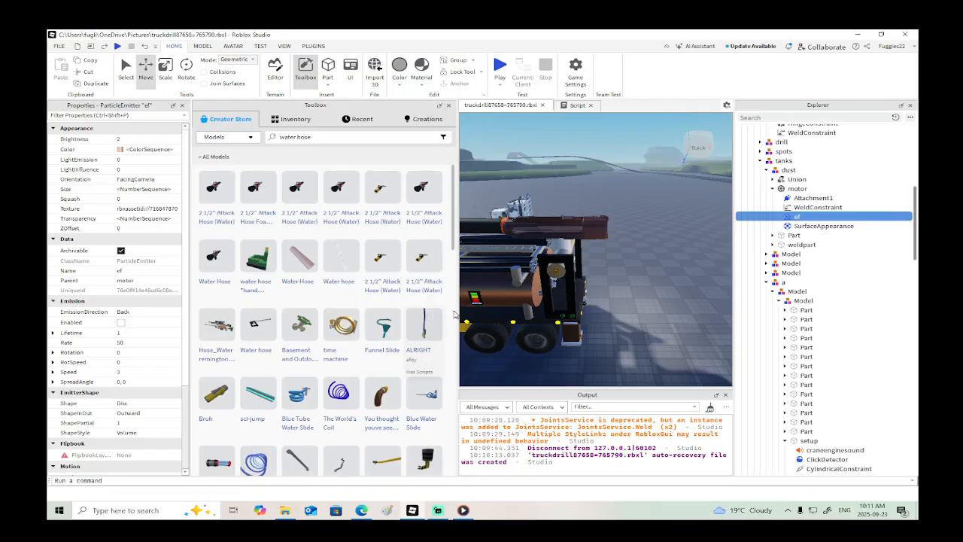
Step: Insert the 2 1/2" Attack Hose (Foam) and (Water) tools into StarterPack and close the Toolbox
{"action": "left_click", "coordinate": [584, 290]}
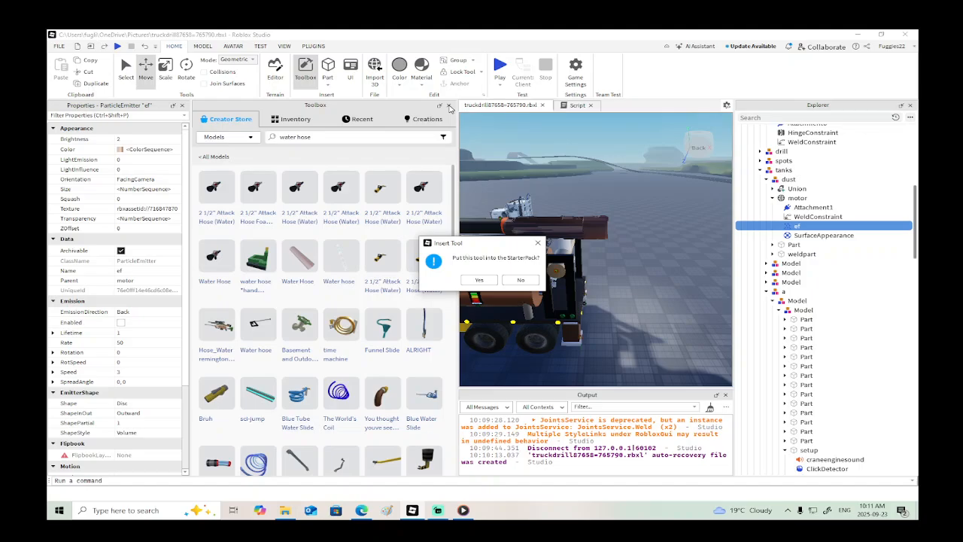
{"action": "left_click", "coordinate": [481, 280]}
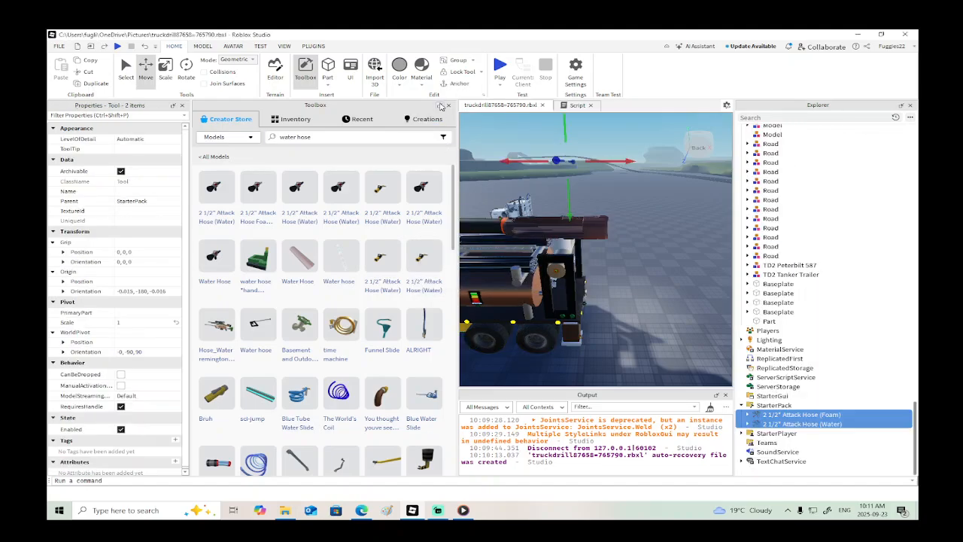
{"action": "left_click", "coordinate": [448, 106]}
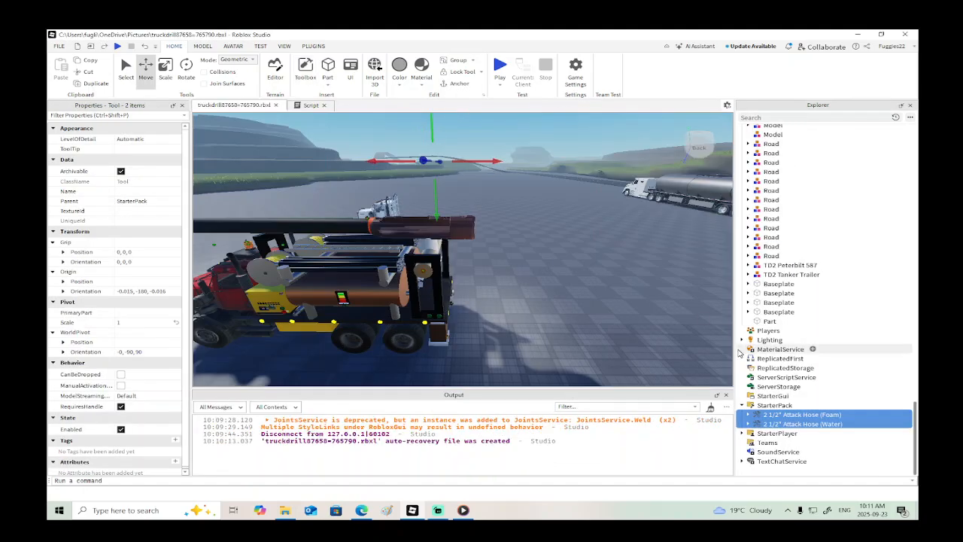
Step: Delete the 2 1/2" Attack Hose (Foam) tool from StarterPack
{"action": "left_click", "coordinate": [783, 433]}
{"action": "left_click", "coordinate": [779, 423]}
{"action": "left_click", "coordinate": [773, 414]}
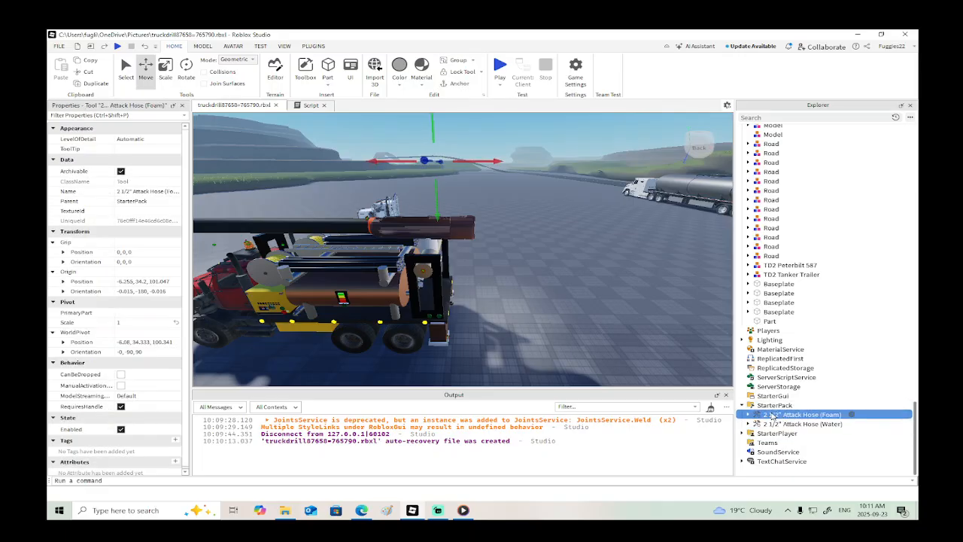
{"action": "key", "text": "Delete"}
Step: Find the Water particle emitter in the Nozzle of the 2 1/2" Attack Hose (Water) tool and move it into the truck's Misc model
{"action": "left_click", "coordinate": [748, 424]}
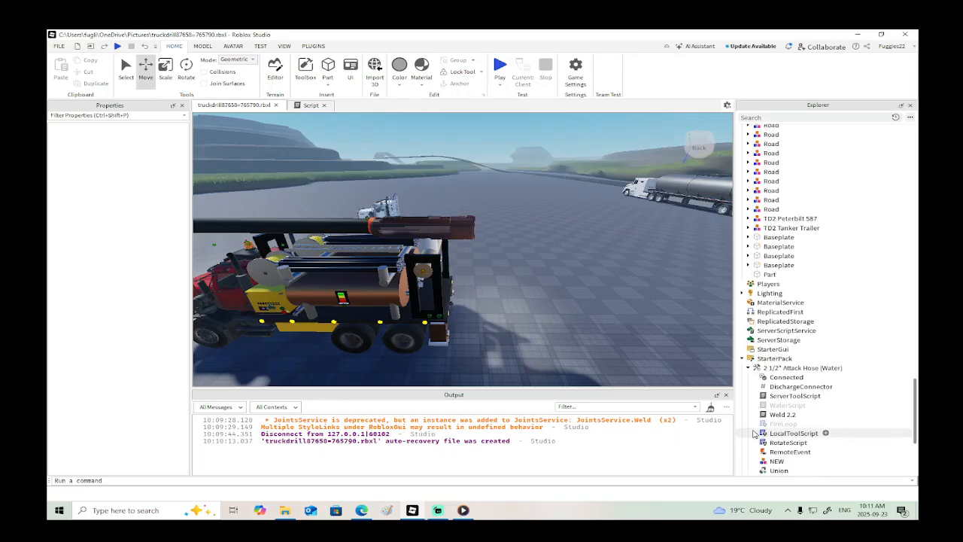
{"action": "scroll", "coordinate": [757, 426], "scroll_direction": "down", "scroll_amount": 5}
{"action": "scroll", "coordinate": [759, 426], "scroll_direction": "down", "scroll_amount": 3}
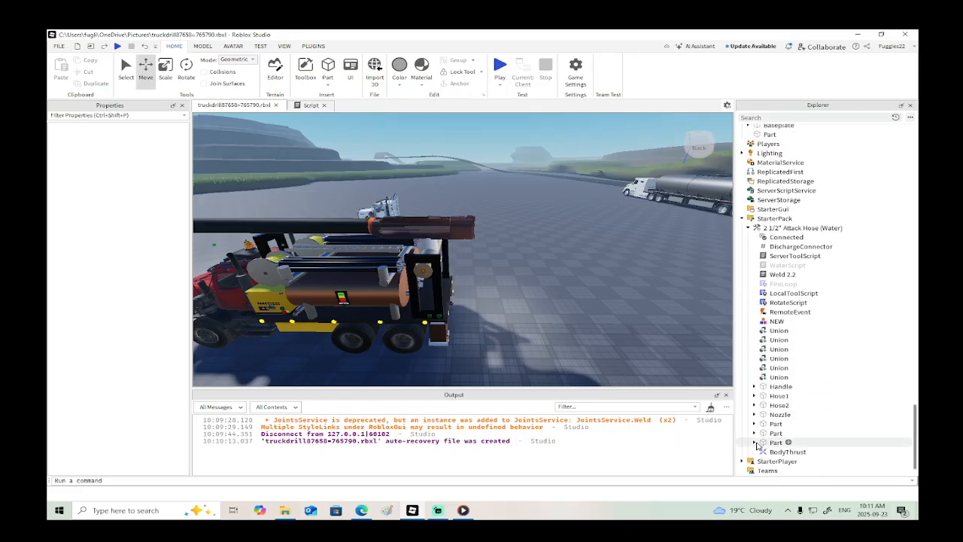
{"action": "left_click", "coordinate": [755, 433]}
{"action": "left_click", "coordinate": [755, 424]}
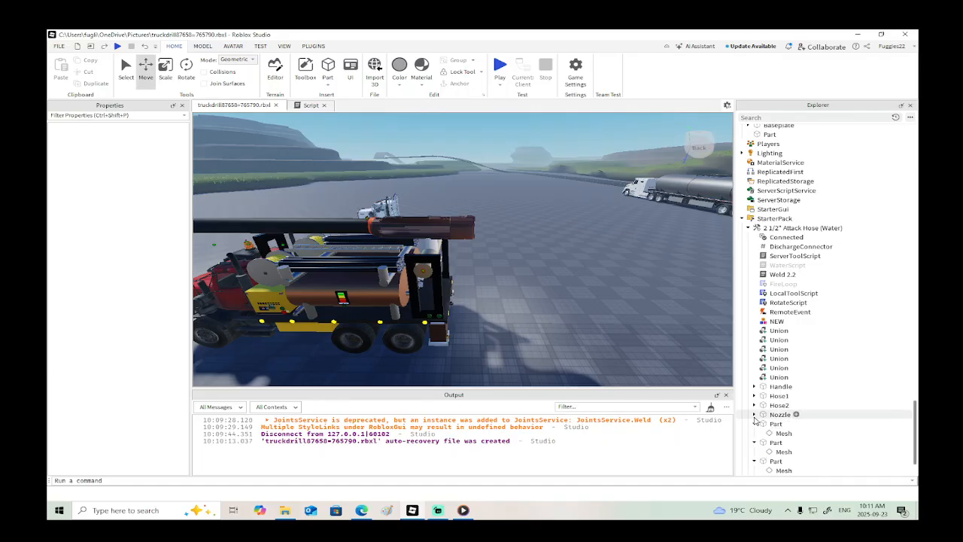
{"action": "left_click", "coordinate": [755, 414]}
{"action": "left_click", "coordinate": [783, 425]}
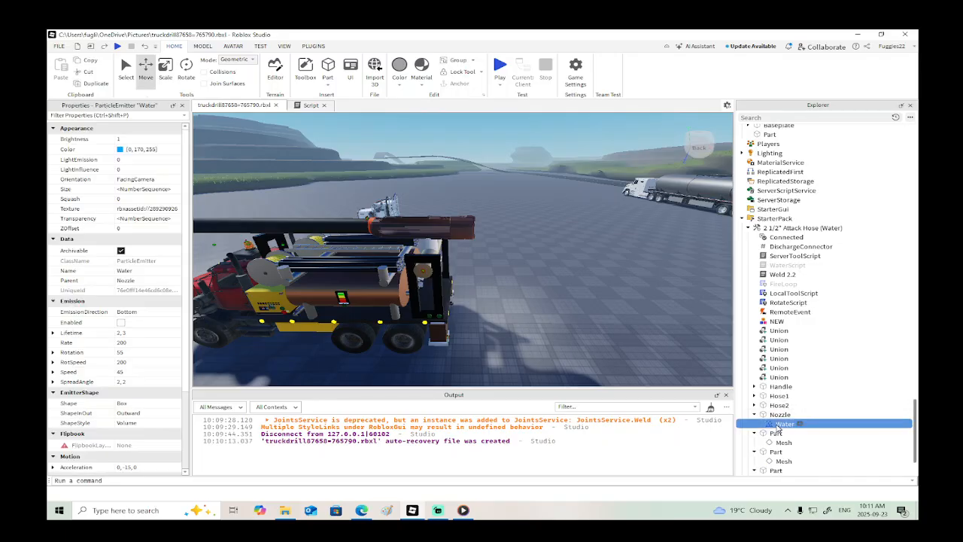
{"action": "left_click_drag", "start_coordinate": [779, 430], "coordinate": [778, 216]}
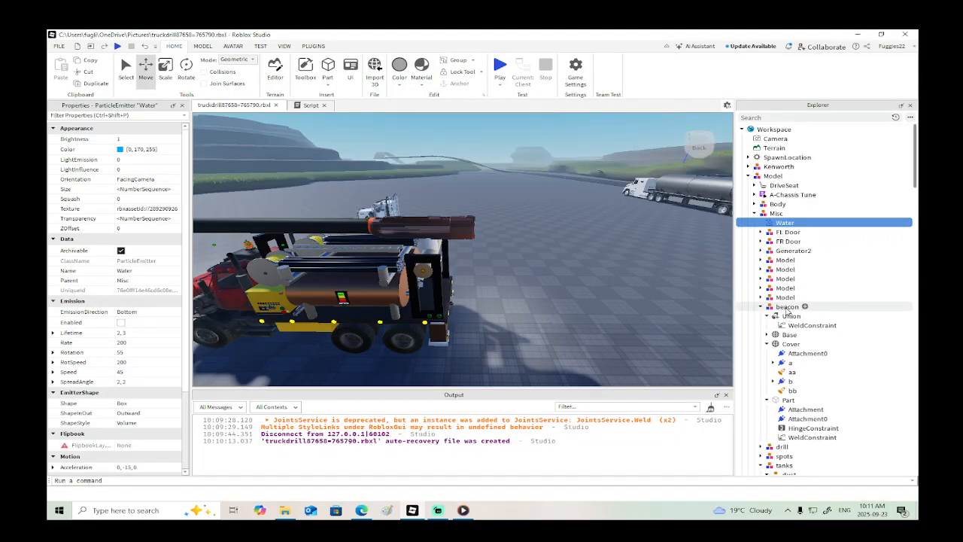
Step: Enable the Water particle emitter and move it from Misc into the boom's Union in the dust model under tanks
{"action": "left_click", "coordinate": [767, 344]}
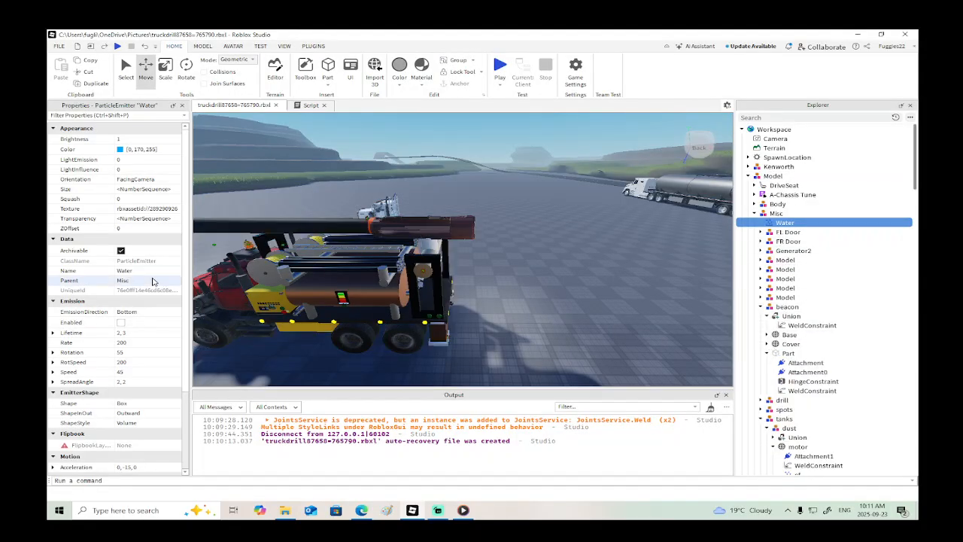
{"action": "left_click", "coordinate": [122, 324]}
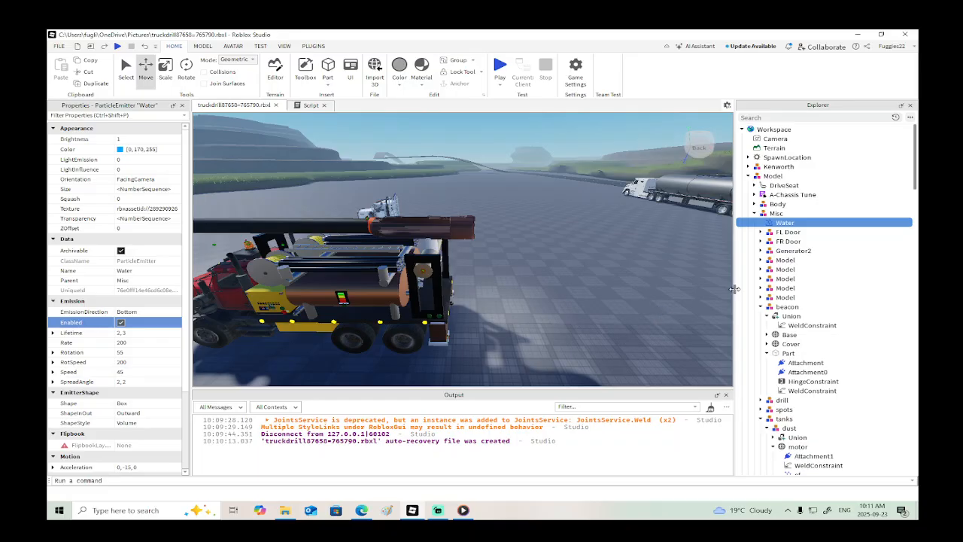
{"action": "left_click", "coordinate": [331, 219]}
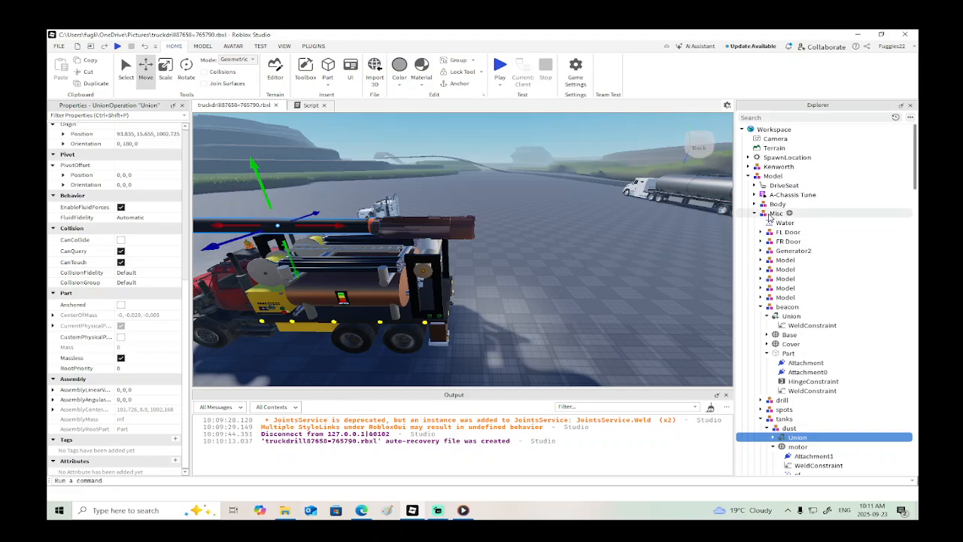
{"action": "left_click_drag", "start_coordinate": [770, 221], "coordinate": [796, 439]}
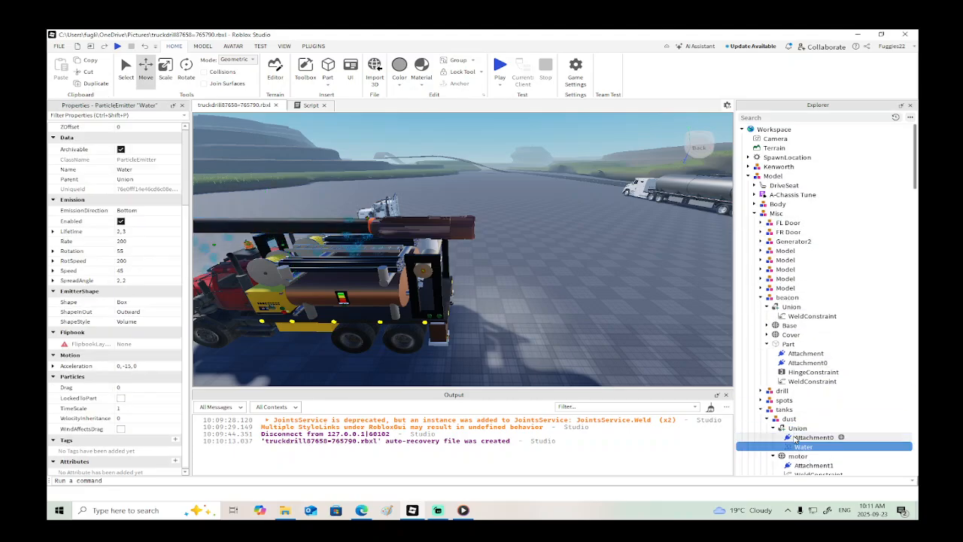
{"action": "scroll", "coordinate": [805, 428], "scroll_direction": "down", "scroll_amount": 12}
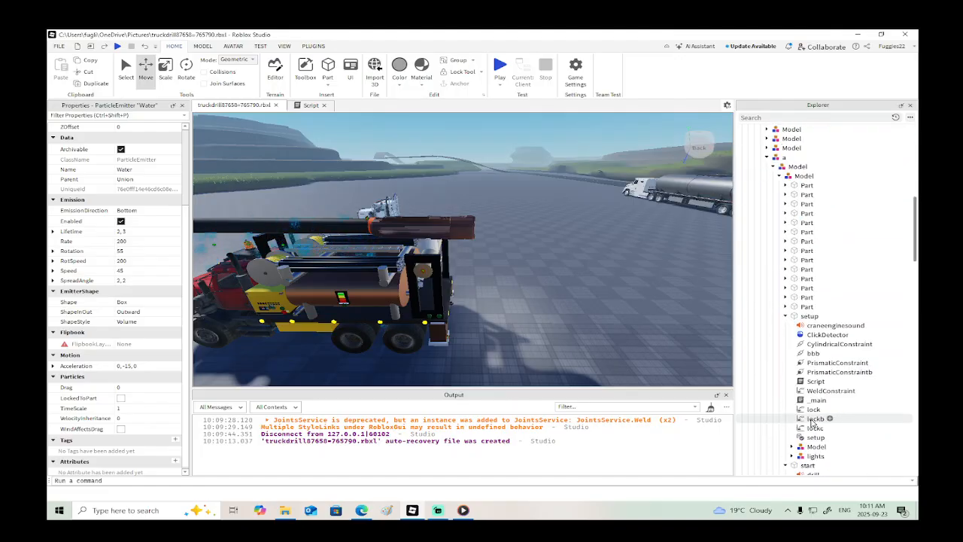
Step: Delete the 2 1/2" Attack Hose (Water) tool from StarterPack
{"action": "scroll", "coordinate": [812, 421], "scroll_direction": "down", "scroll_amount": 10}
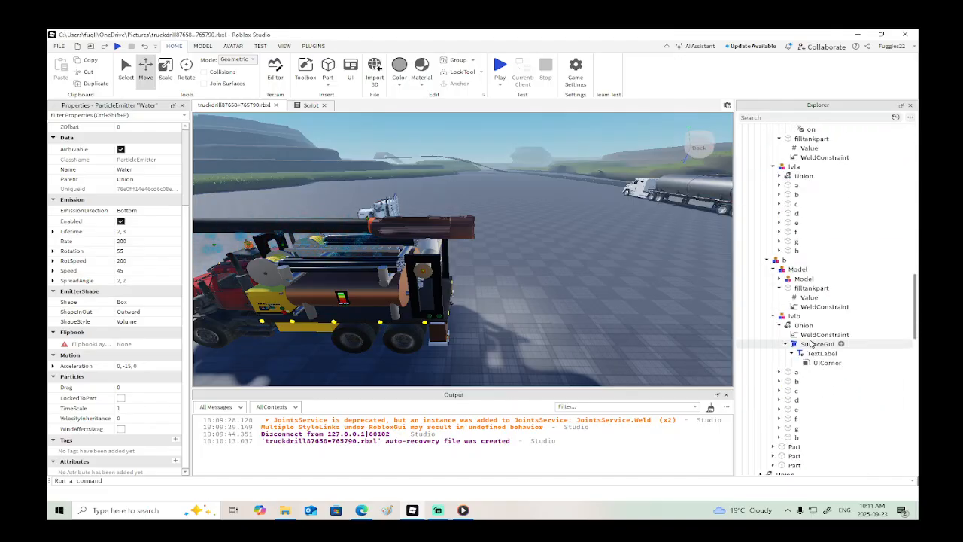
{"action": "scroll", "coordinate": [811, 344], "scroll_direction": "down", "scroll_amount": 5}
{"action": "scroll", "coordinate": [810, 344], "scroll_direction": "down", "scroll_amount": 8}
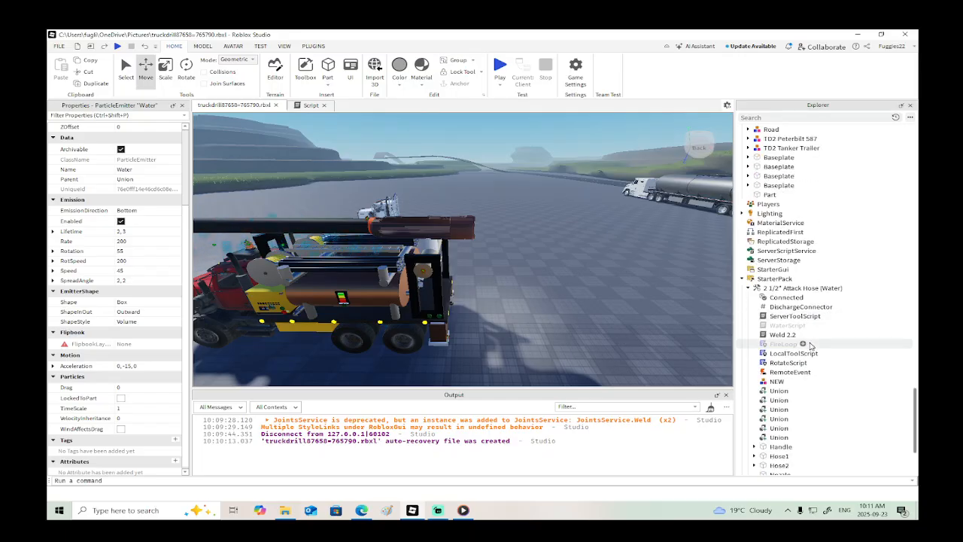
{"action": "scroll", "coordinate": [811, 346], "scroll_direction": "up", "scroll_amount": 6}
{"action": "scroll", "coordinate": [811, 346], "scroll_direction": "down", "scroll_amount": 10}
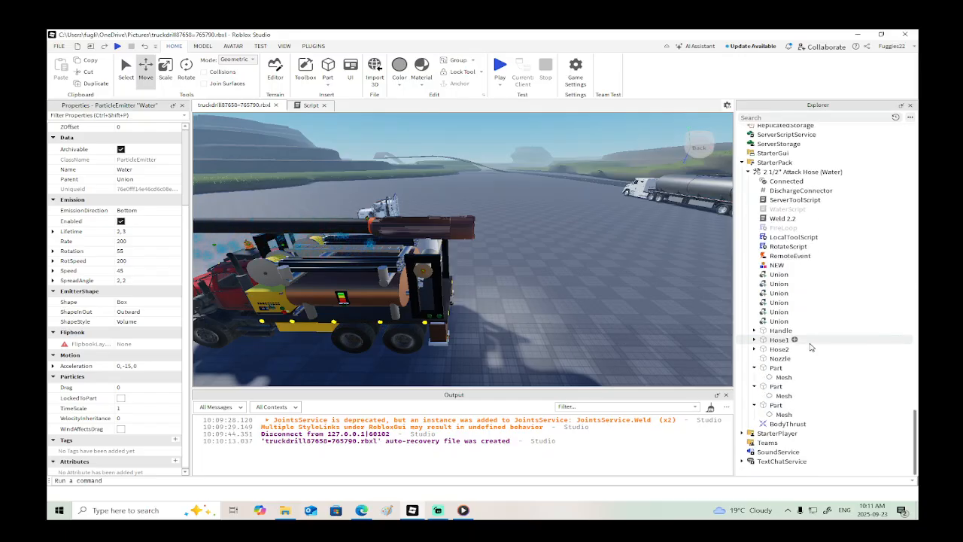
{"action": "scroll", "coordinate": [811, 346], "scroll_direction": "up", "scroll_amount": 4}
{"action": "left_click", "coordinate": [775, 284]}
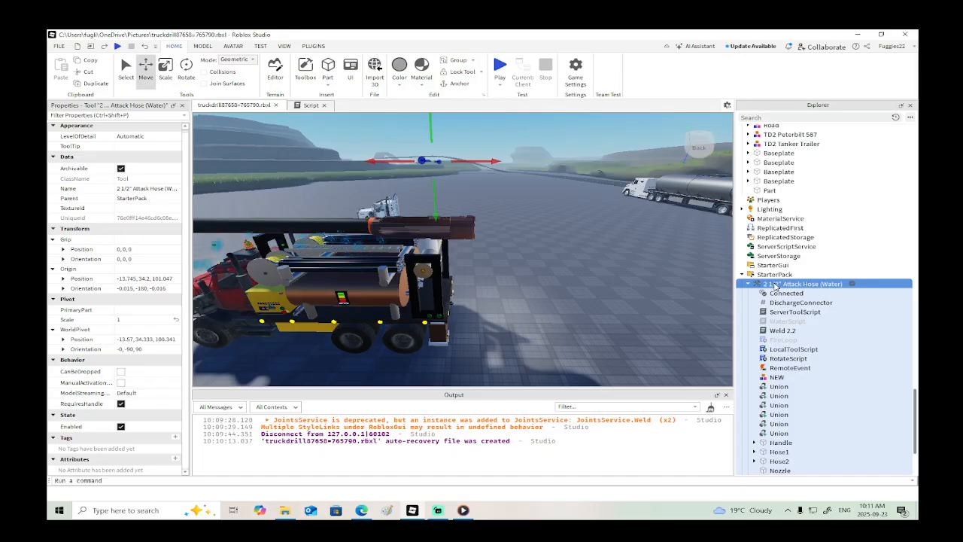
{"action": "key", "text": "Delete"}
Step: Rename the boom's Union in the dust model under tanks as pipe
{"action": "right_click_drag", "start_coordinate": [495, 284], "coordinate": [495, 283]}
{"action": "scroll", "coordinate": [782, 290], "scroll_direction": "up", "scroll_amount": 8}
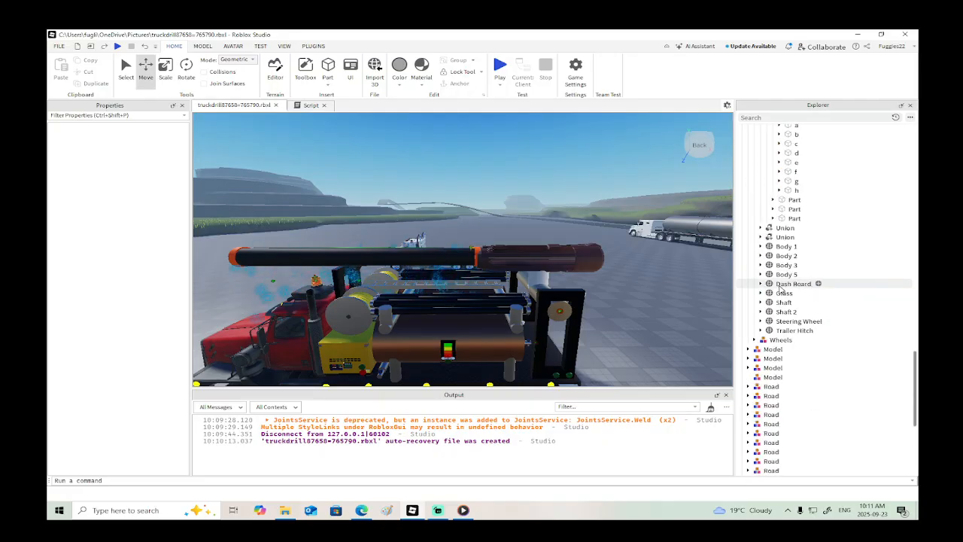
{"action": "scroll", "coordinate": [780, 287], "scroll_direction": "up", "scroll_amount": 3}
{"action": "left_click", "coordinate": [471, 257], "text": "alt"}
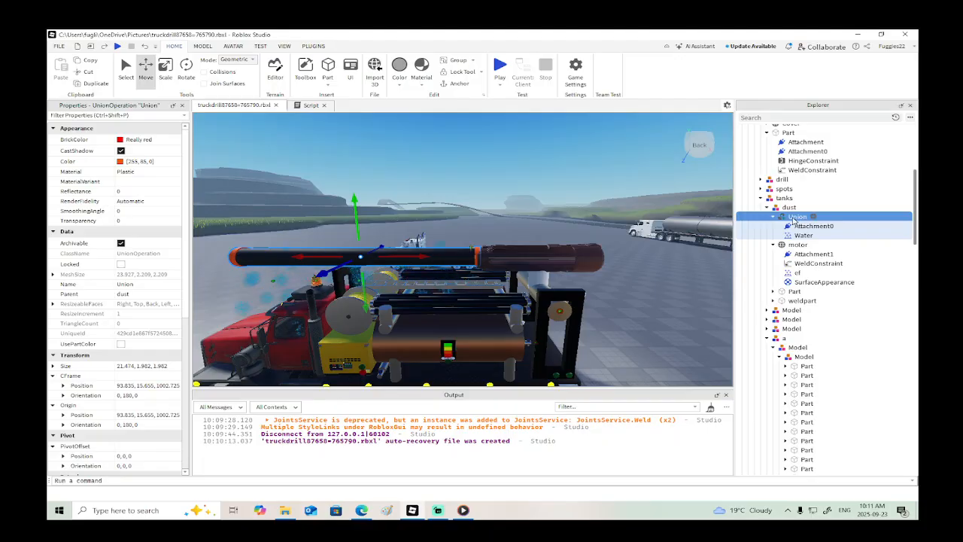
{"action": "double_click", "coordinate": [796, 218]}
{"action": "type", "text": "pipe"}
{"action": "key", "text": "Return"}
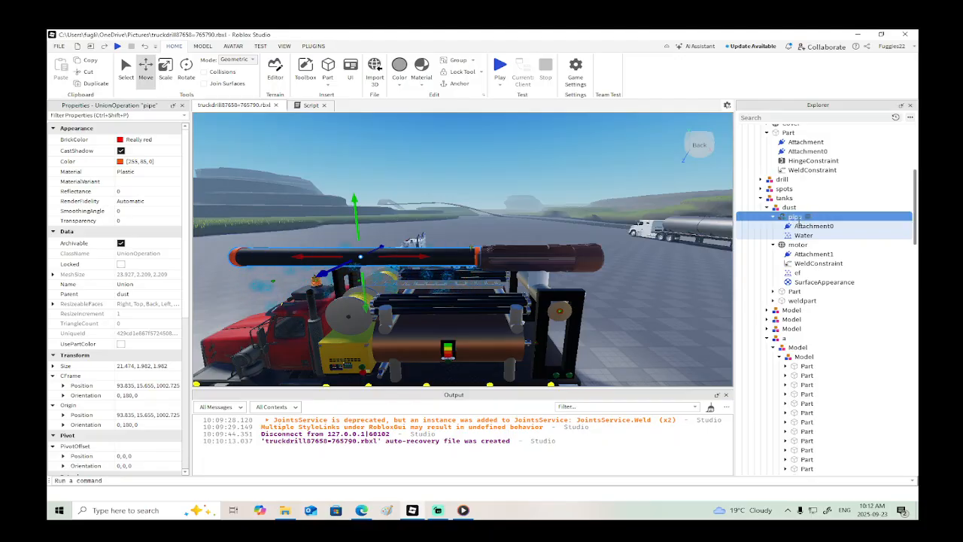
Step: Insert an Attachment into pipe and move the Water particle emitter into it
{"action": "right_click", "coordinate": [800, 236]}
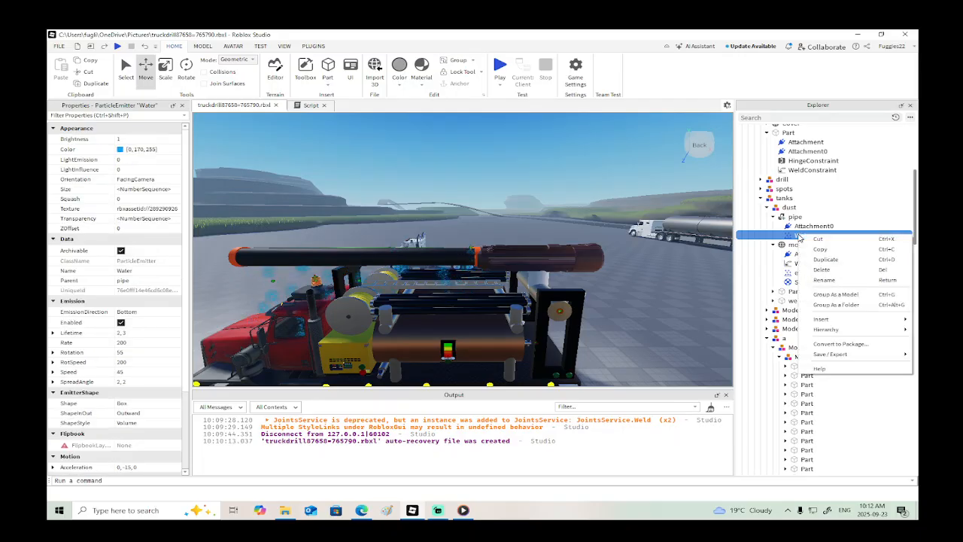
{"action": "left_click", "coordinate": [789, 218]}
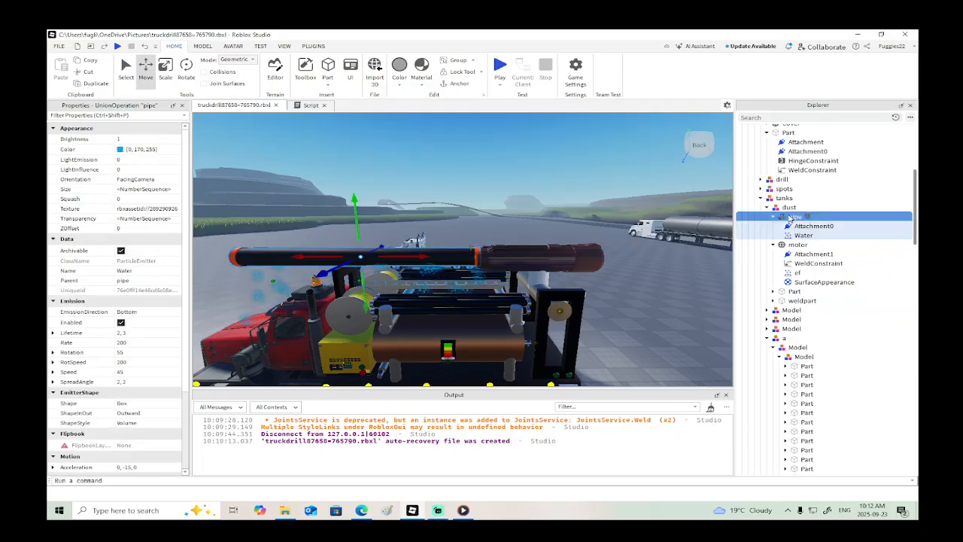
{"action": "right_click", "coordinate": [789, 217]}
{"action": "mouse_move", "coordinate": [811, 309]}
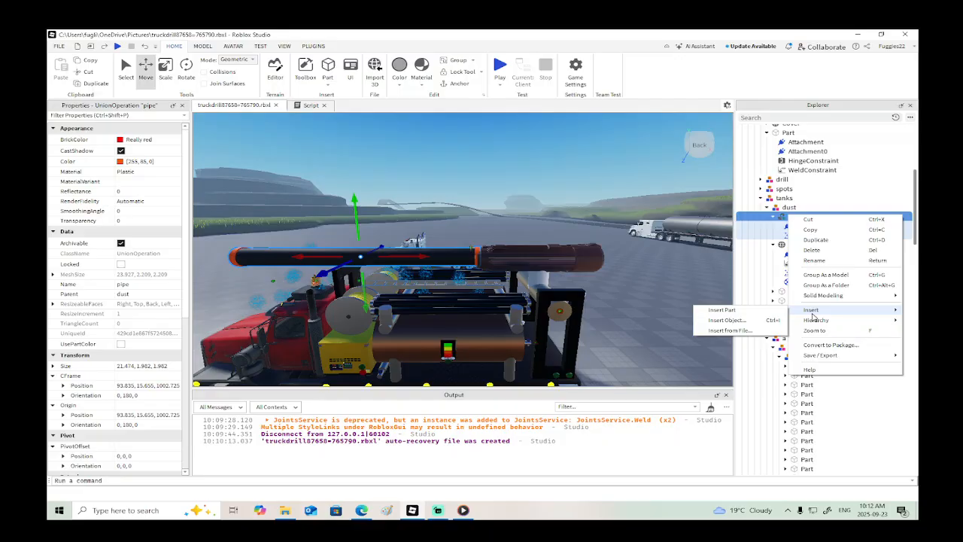
{"action": "left_click", "coordinate": [729, 323]}
{"action": "type", "text": "att"}
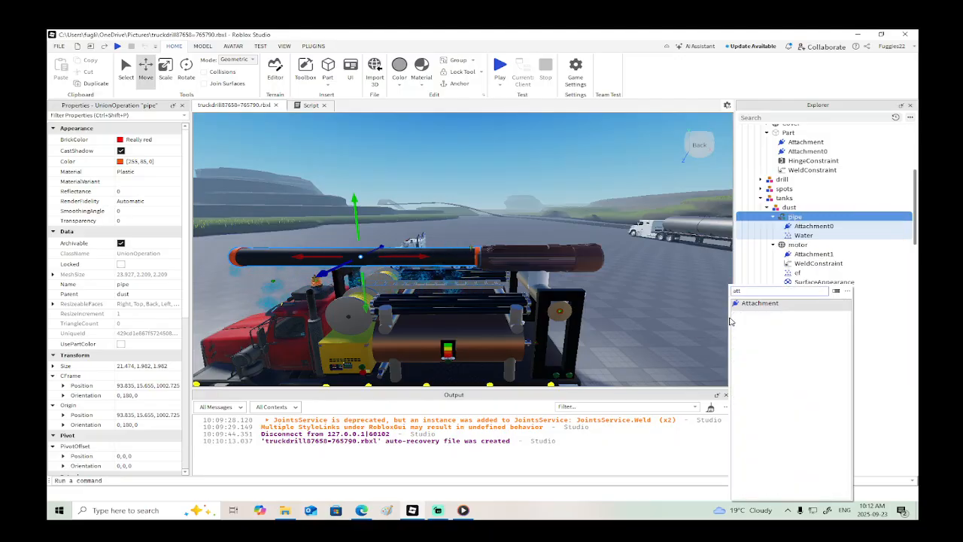
{"action": "left_click", "coordinate": [760, 303]}
{"action": "left_click_drag", "start_coordinate": [806, 244], "coordinate": [800, 229]}
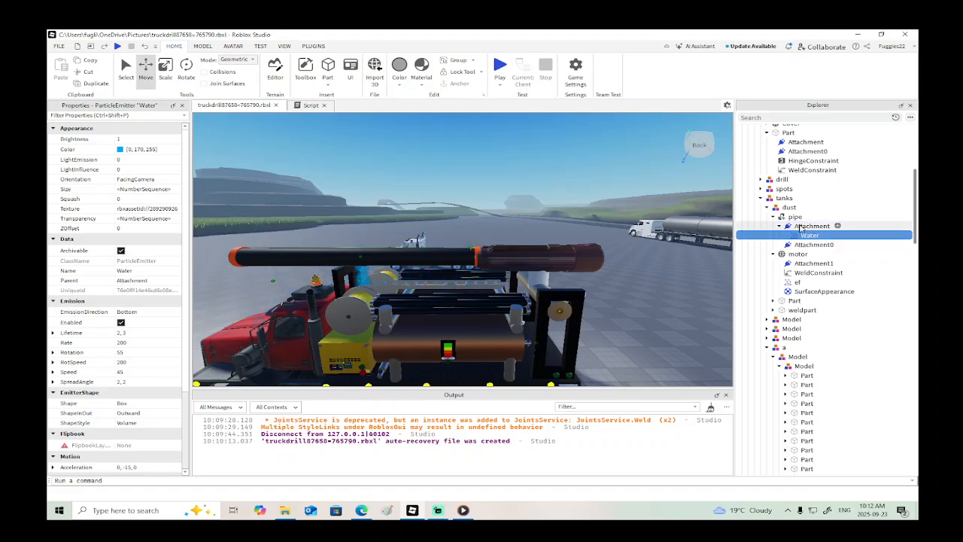
Step: Rename the Attachment holding the Water emitter as water
{"action": "left_click", "coordinate": [800, 227]}
{"action": "left_click", "coordinate": [802, 227]}
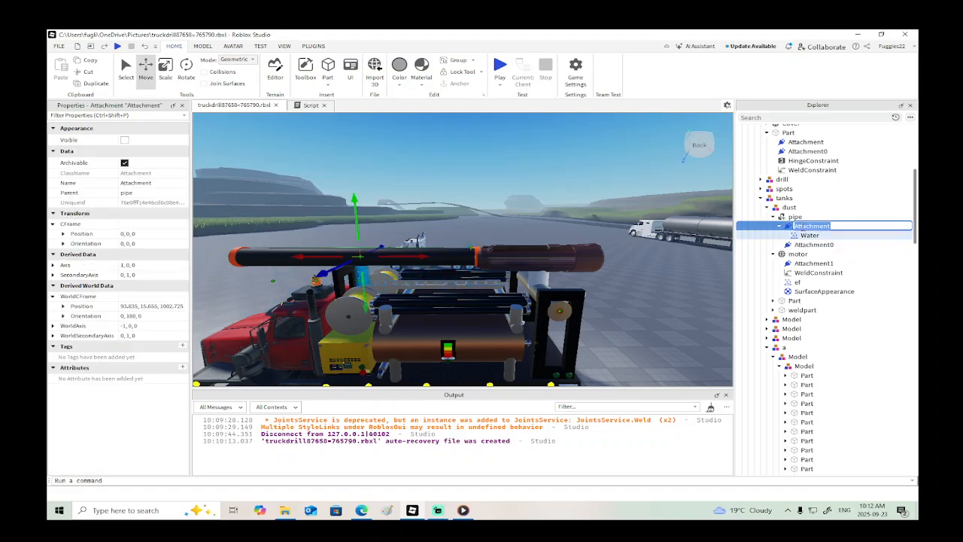
{"action": "type", "text": "water"}
{"action": "key", "text": "Return"}
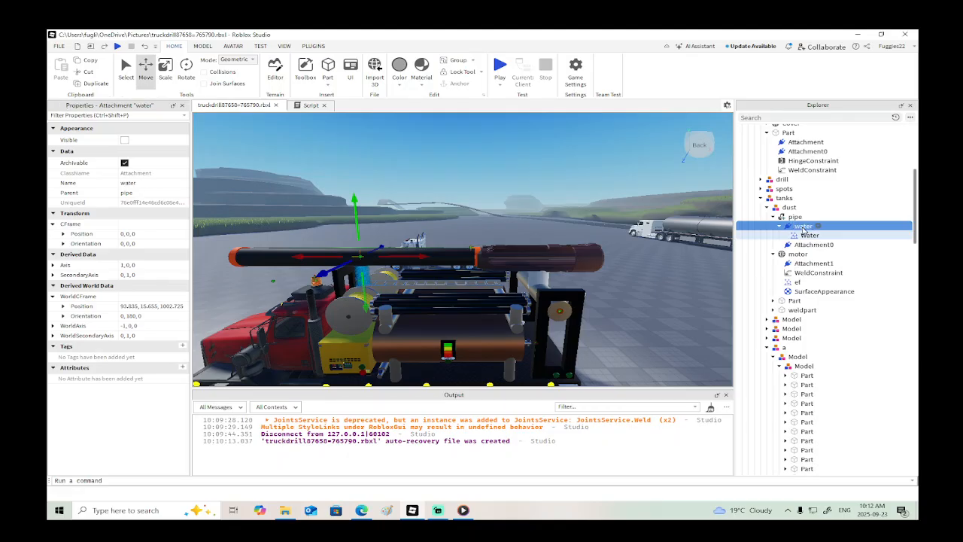
Step: Move the water attachment about 11 studs along the pipe to the end next to the motor
{"action": "left_click_drag", "start_coordinate": [462, 256], "coordinate": [539, 256]}
{"action": "key", "text": "w"}
{"action": "key", "text": "d"}
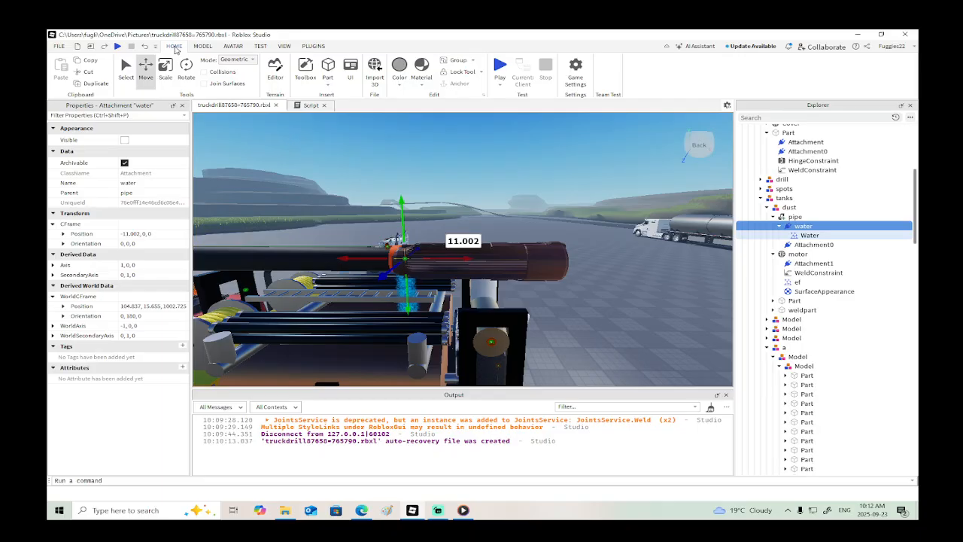
Step: Rotate the water attachment so the stream sprays out behind the truck in line with the pipe, and select its Water emitter
{"action": "left_click", "coordinate": [186, 69]}
{"action": "left_click_drag", "start_coordinate": [444, 225], "coordinate": [374, 232]}
{"action": "key", "text": "s"}
{"action": "key", "text": "d"}
{"action": "right_click_drag", "start_coordinate": [510, 242], "coordinate": [509, 242]}
{"action": "left_click", "coordinate": [805, 235]}
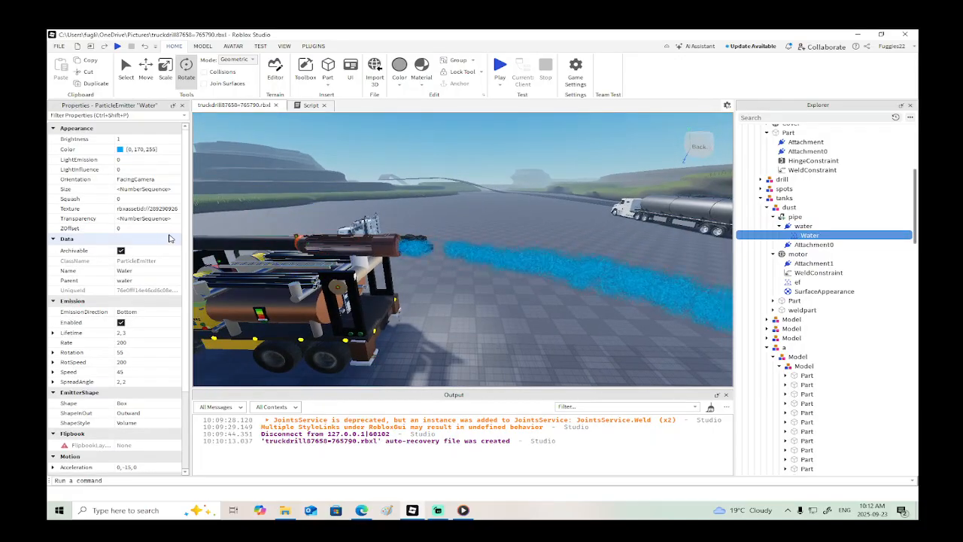
Step: Set the Water particle emitter's Rate to 20 and its Acceleration to 0,-1,0
{"action": "scroll", "coordinate": [150, 290], "scroll_direction": "down", "scroll_amount": 3}
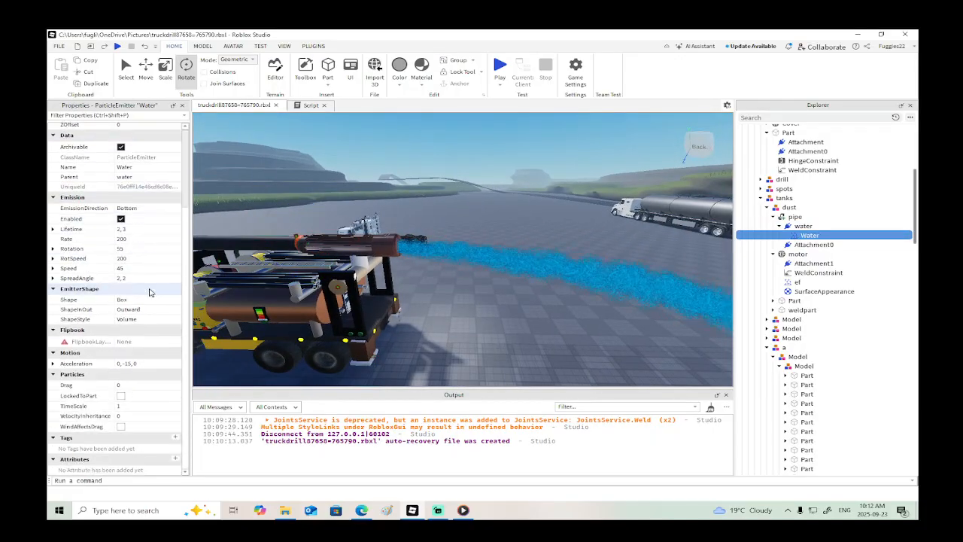
{"action": "left_click", "coordinate": [149, 239]}
{"action": "type", "text": "20"}
{"action": "key", "text": "Return"}
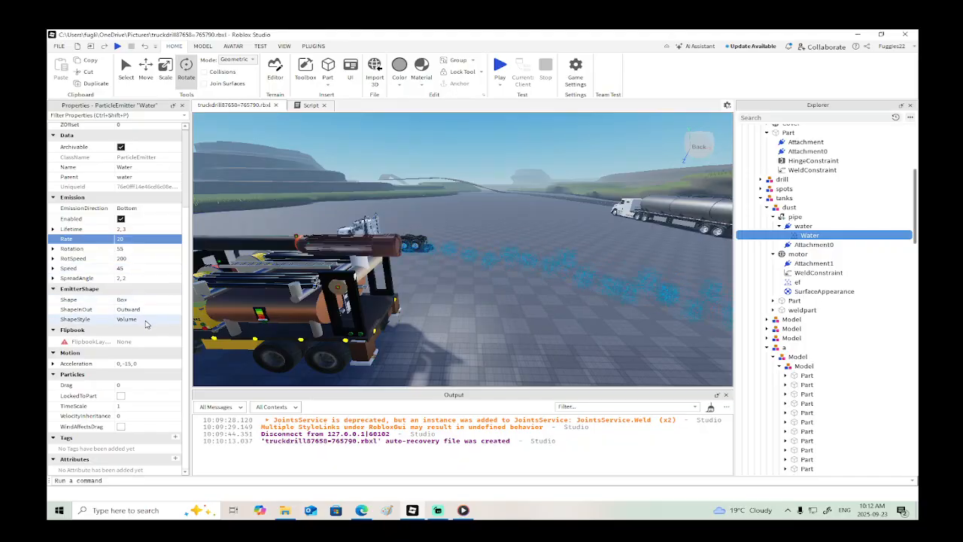
{"action": "left_click", "coordinate": [126, 365]}
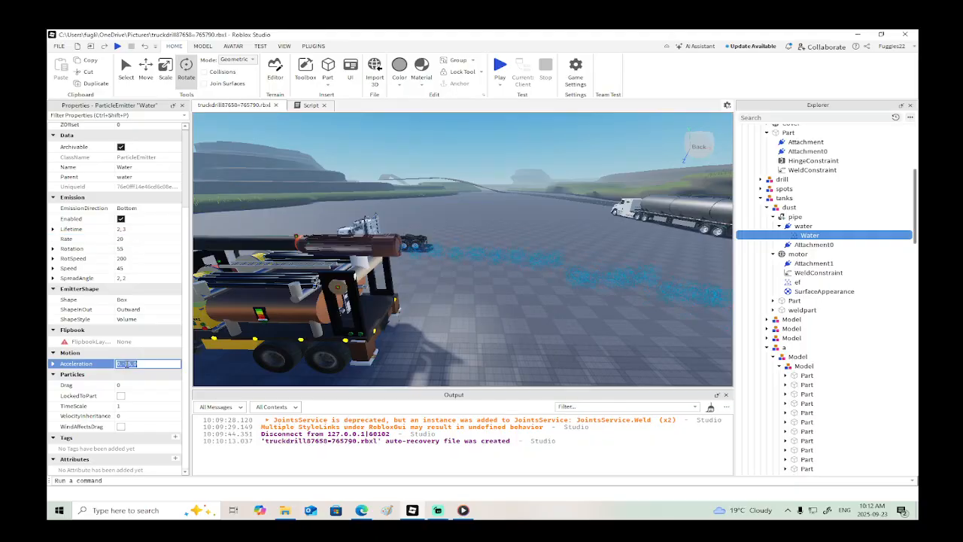
{"action": "type", "text": "0, -10"}
{"action": "key", "text": "Return"}
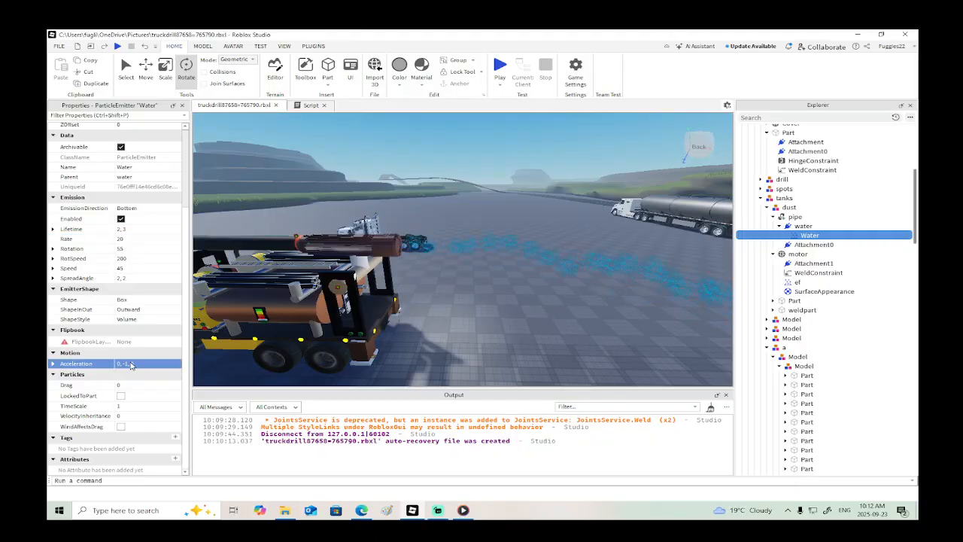
Step: Set the Water particle emitter's Speed to 2
{"action": "left_click", "coordinate": [143, 271]}
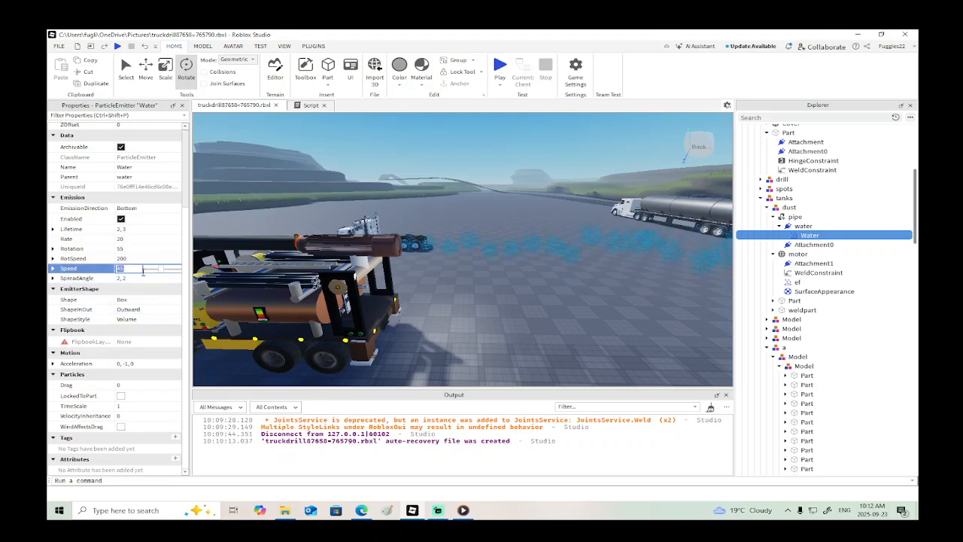
{"action": "type", "text": "2"}
{"action": "key", "text": "Return"}
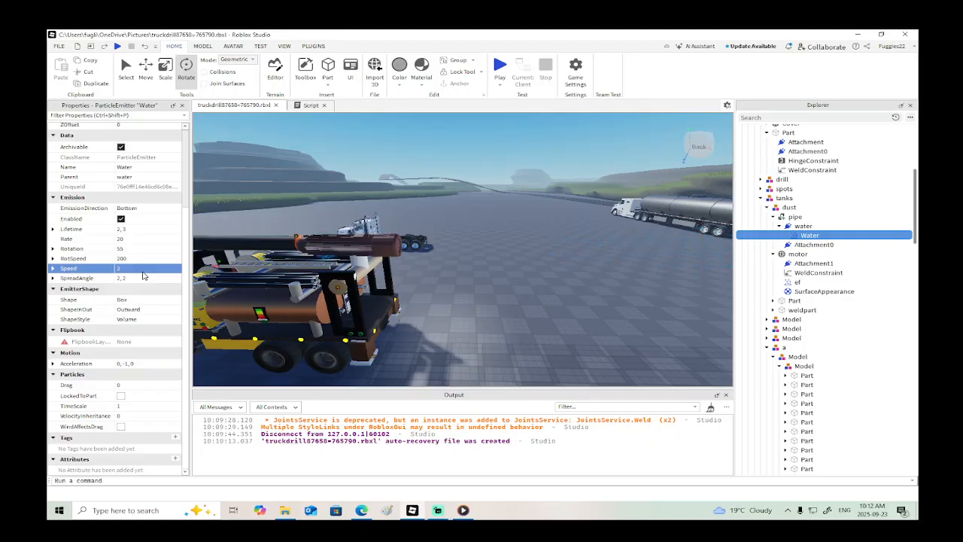
Step: Move the water attachment about 10.2 studs along the pipe to its open rear end
{"action": "left_click", "coordinate": [145, 68]}
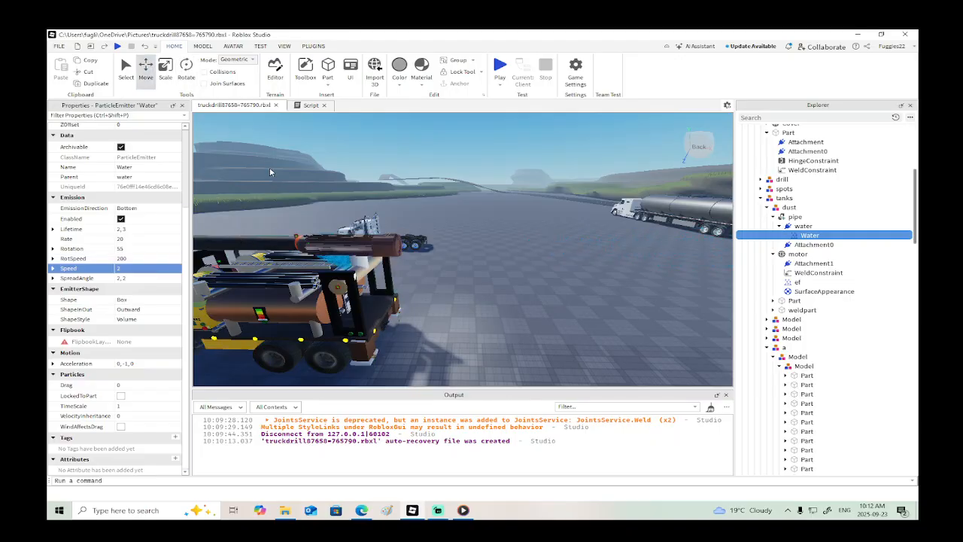
{"action": "left_click", "coordinate": [809, 226]}
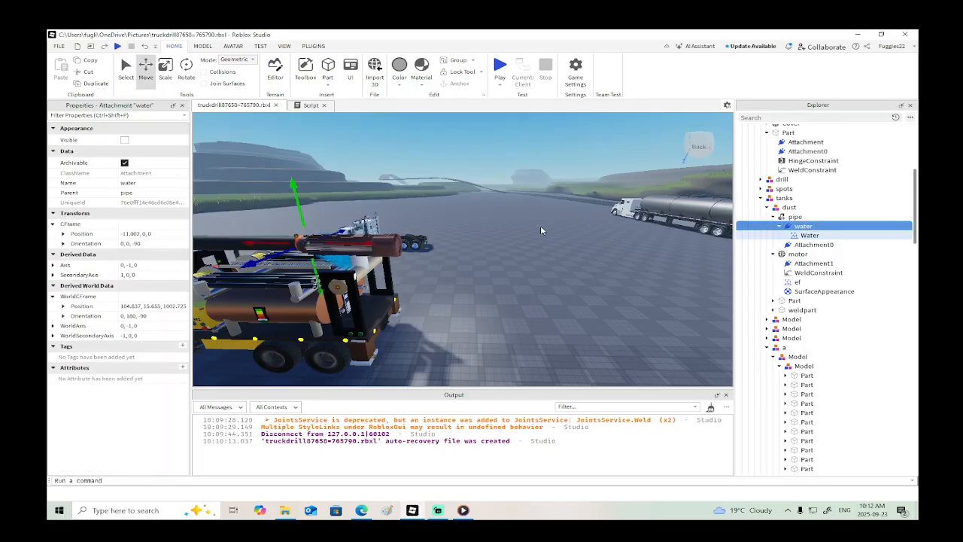
{"action": "left_click_drag", "start_coordinate": [372, 241], "coordinate": [459, 246]}
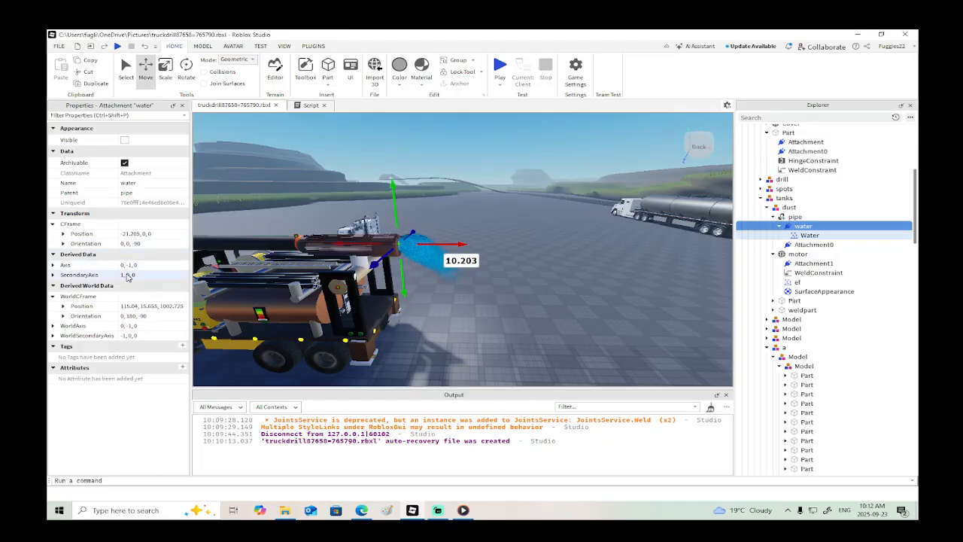
Step: Set the Water particle emitter's Speed to 15
{"action": "left_click", "coordinate": [809, 235]}
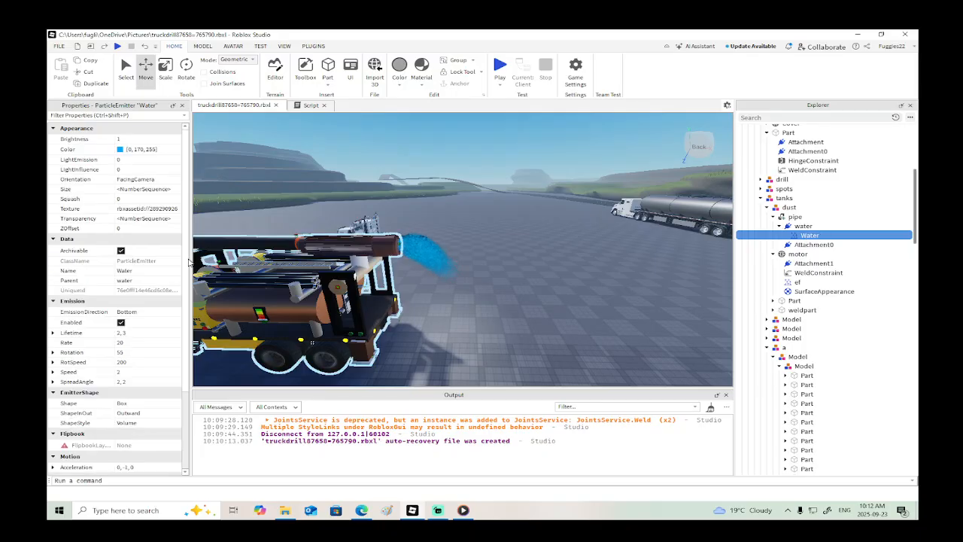
{"action": "left_click", "coordinate": [128, 371]}
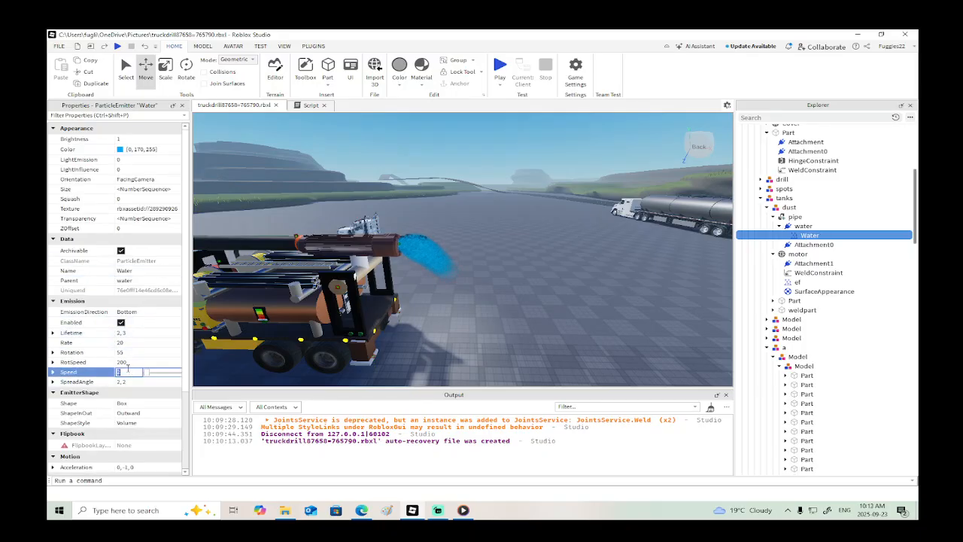
{"action": "key", "text": "Return"}
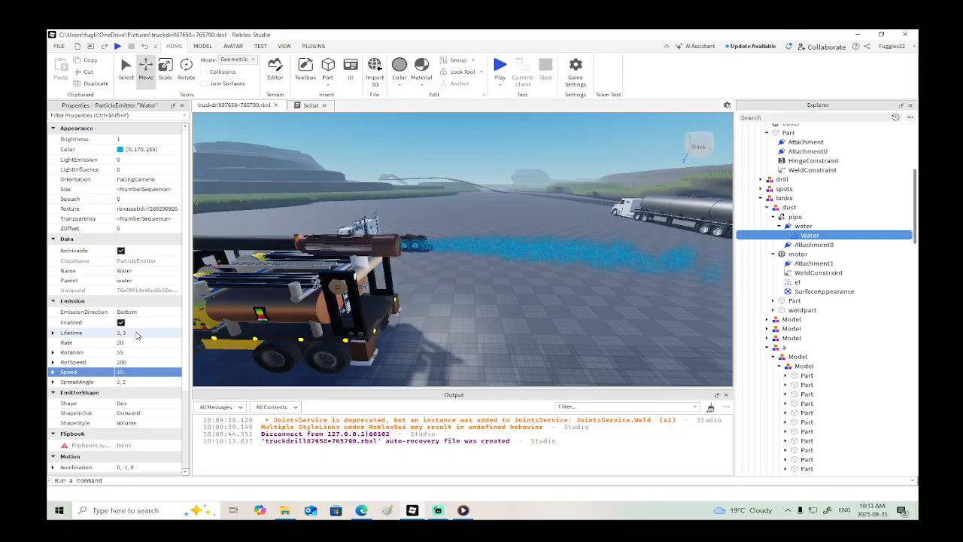
Step: Set the Water emitter's Lifetime to 0.75 and its Rate to 6
{"action": "left_click", "coordinate": [136, 334]}
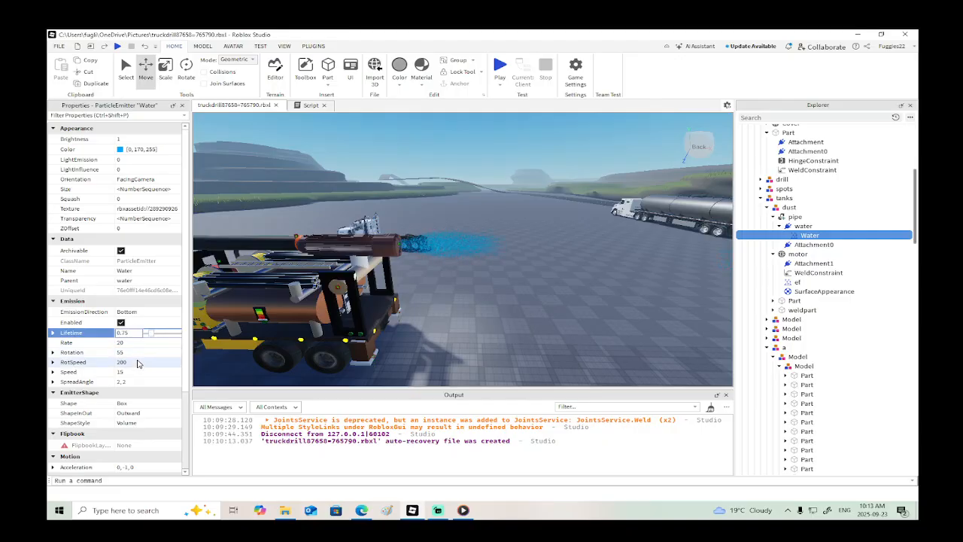
{"action": "left_click", "coordinate": [142, 343]}
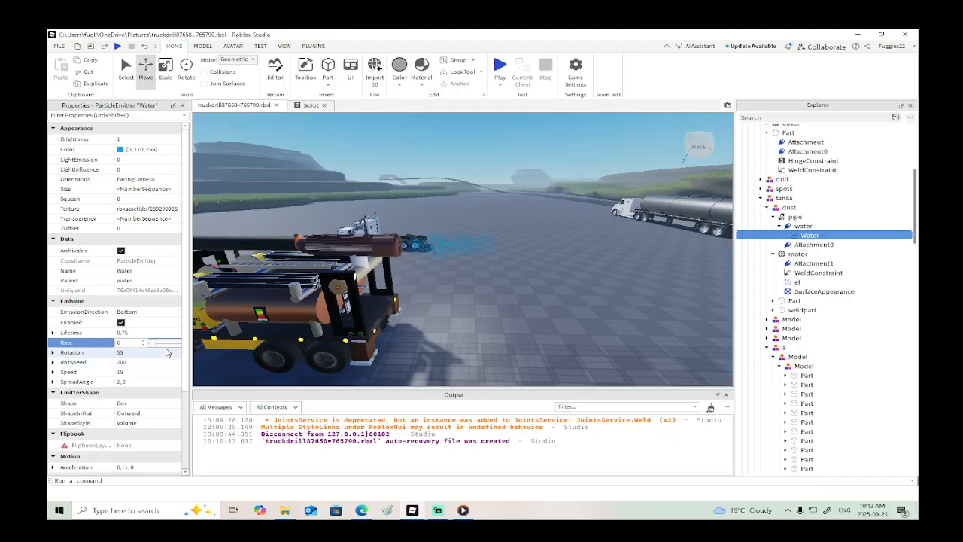
{"action": "scroll", "coordinate": [154, 374], "scroll_direction": "down", "scroll_amount": 1}
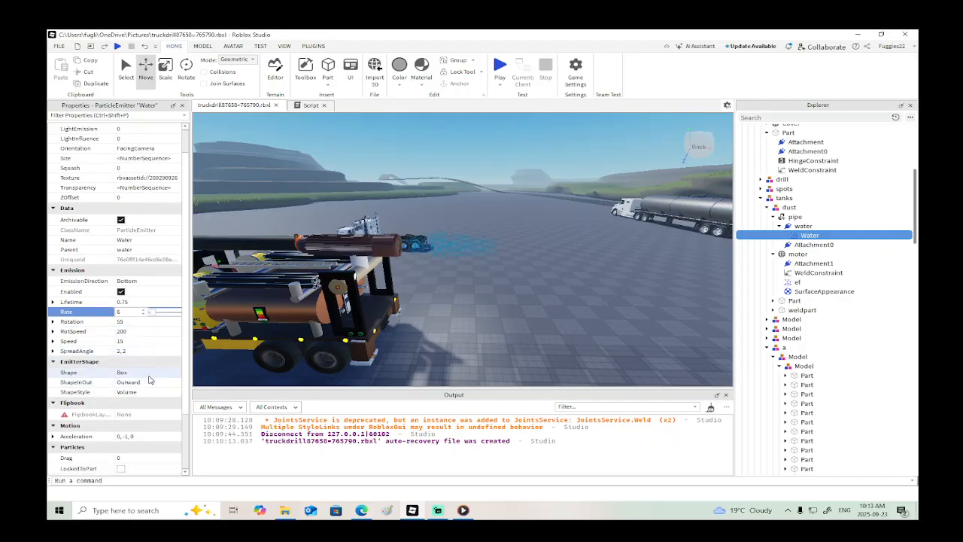
{"action": "scroll", "coordinate": [149, 387], "scroll_direction": "down", "scroll_amount": 3}
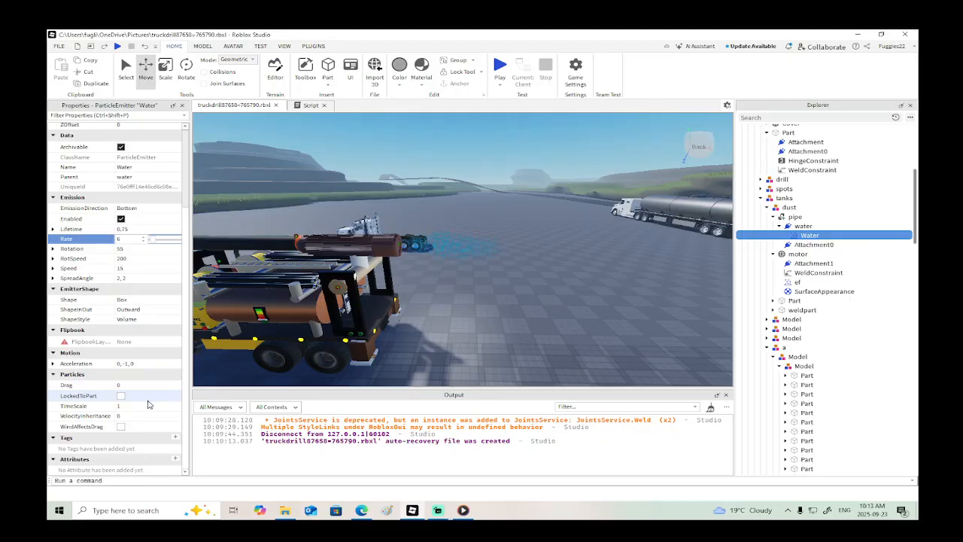
{"action": "left_click", "coordinate": [148, 405]}
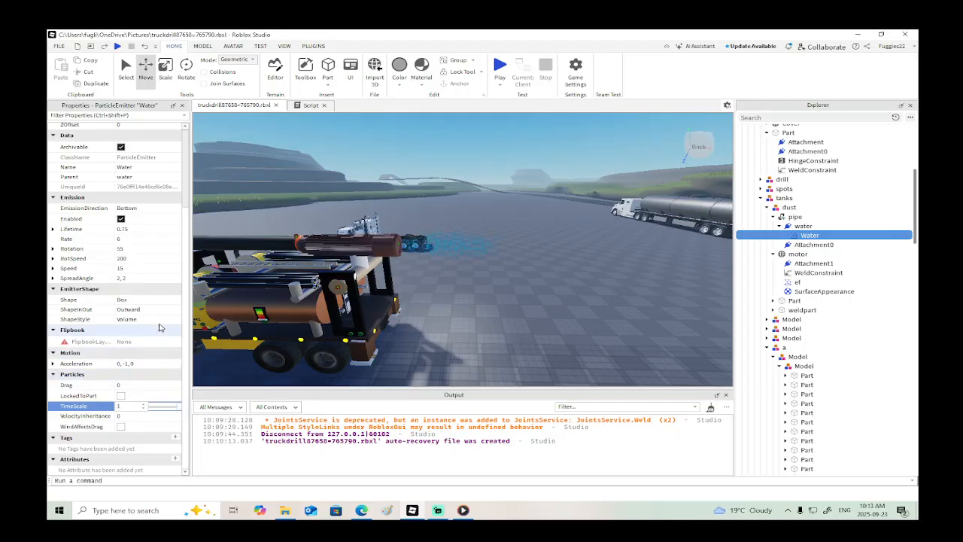
{"action": "scroll", "coordinate": [159, 327], "scroll_direction": "up", "scroll_amount": 3}
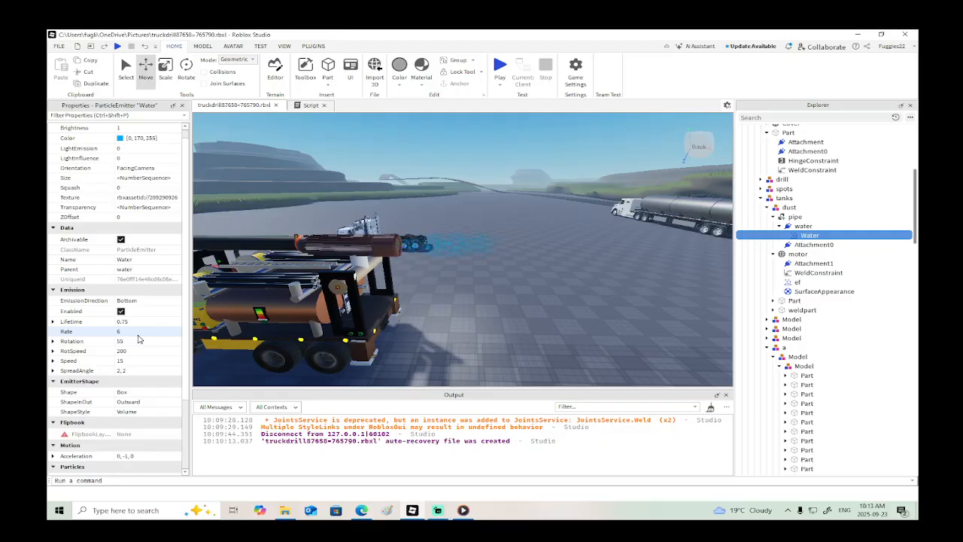
{"action": "left_click", "coordinate": [137, 342]}
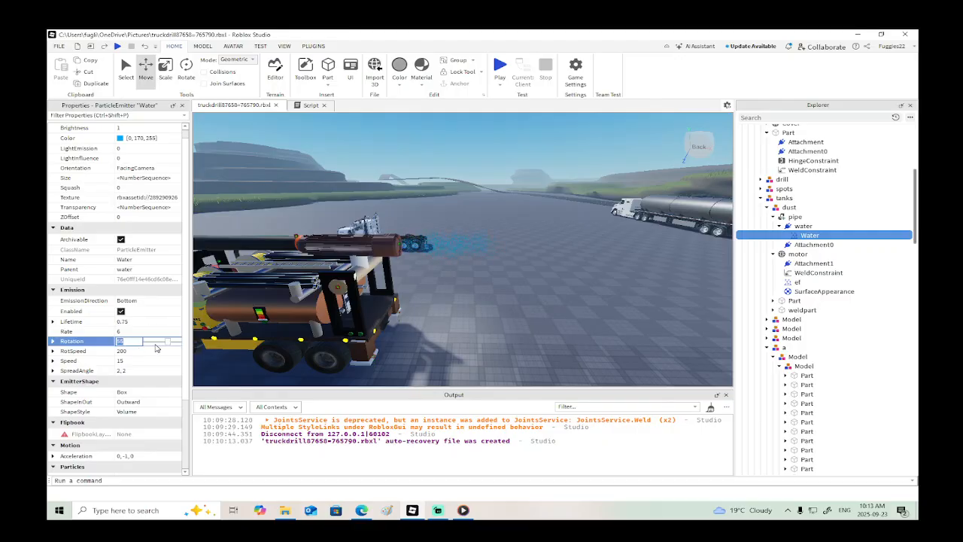
{"action": "left_click", "coordinate": [154, 352]}
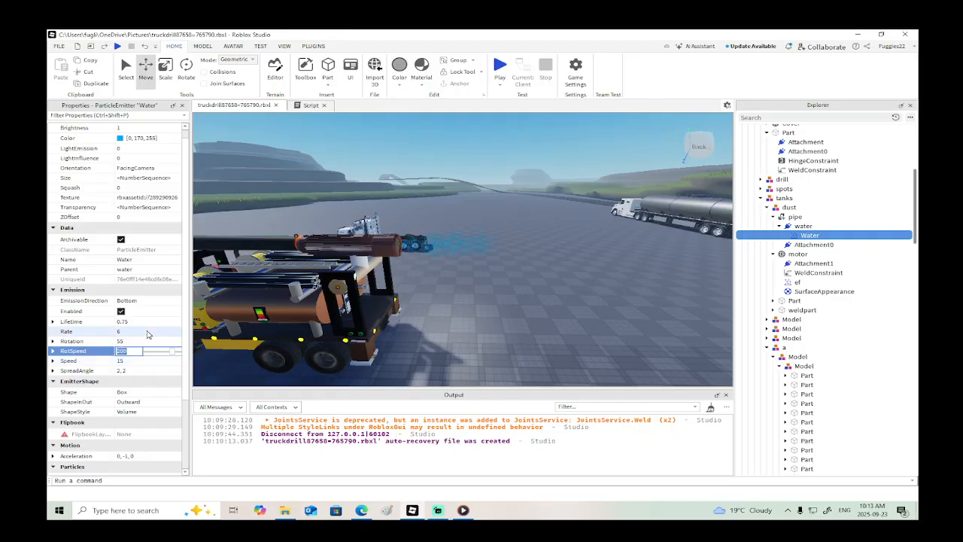
{"action": "scroll", "coordinate": [150, 311], "scroll_direction": "up", "scroll_amount": 1}
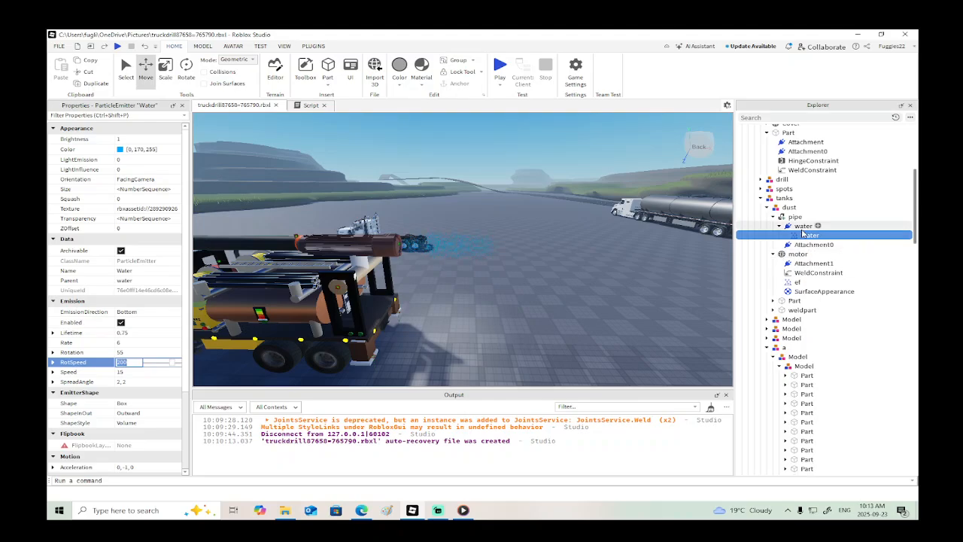
Step: In the script's "click == false" branch, add a line after the spots.b.SpotLight line setting Misc.tanks.dust.pipe.water.Water.Enabled to true through the same script.Parent chain
{"action": "left_click", "coordinate": [317, 108]}
{"action": "scroll", "coordinate": [484, 233], "scroll_direction": "up", "scroll_amount": 10}
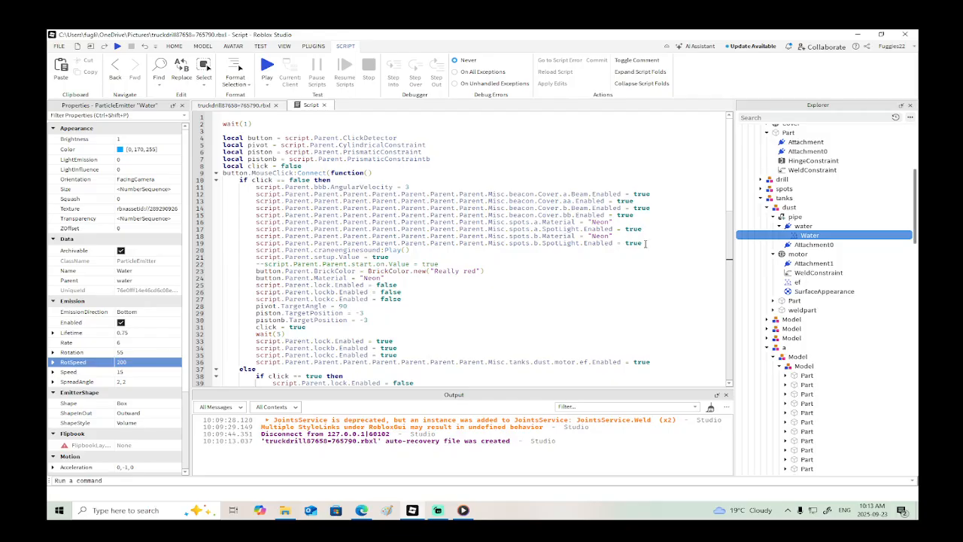
{"action": "left_click", "coordinate": [645, 242]}
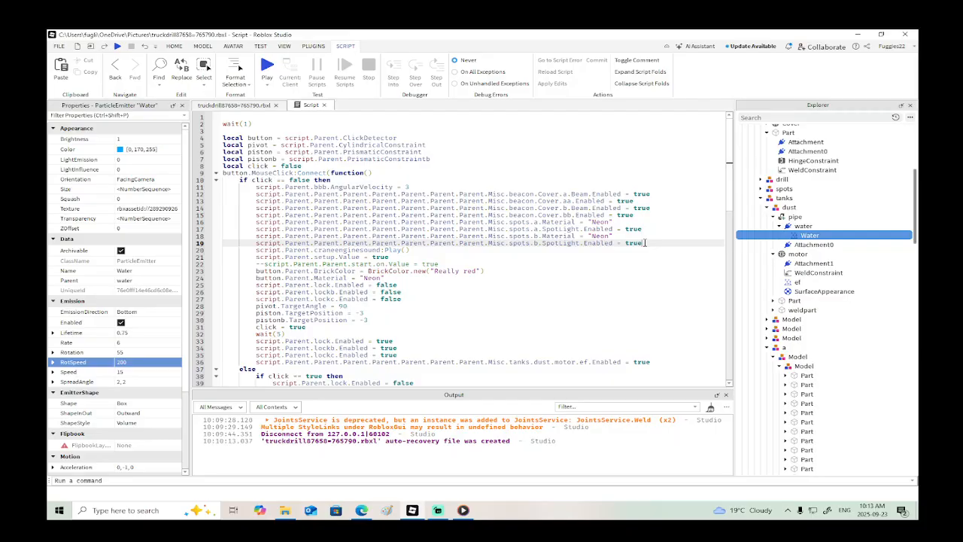
{"action": "key", "text": "Return"}
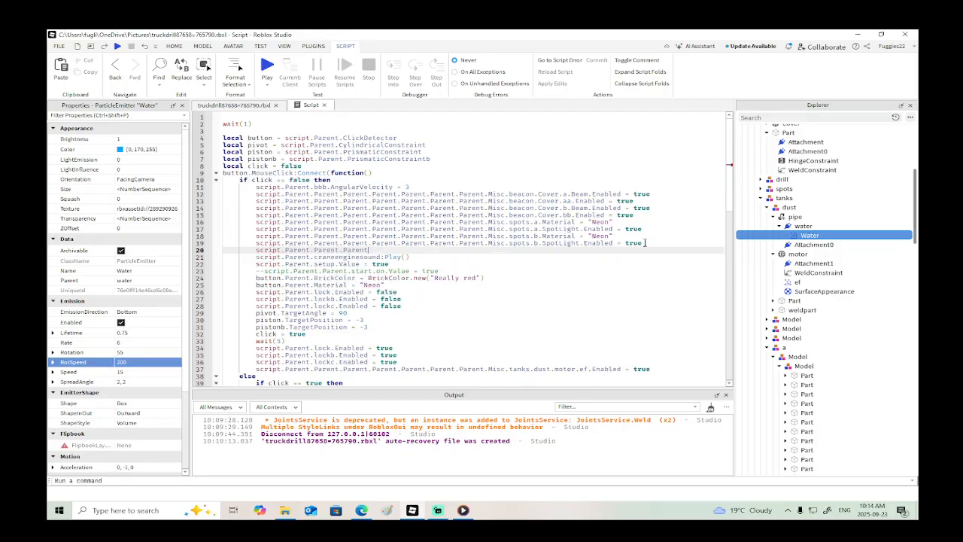
{"action": "type", "text": ".p"}
{"action": "key", "text": "Return"}
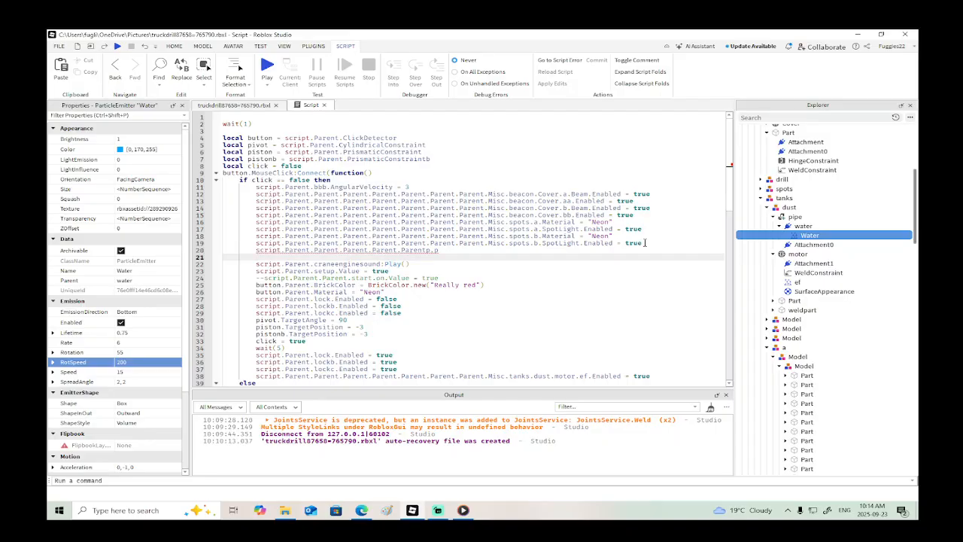
{"action": "key", "text": "BackSpace"}
{"action": "key", "text": "BackSpace"}
{"action": "key", "text": "BackSpace"}
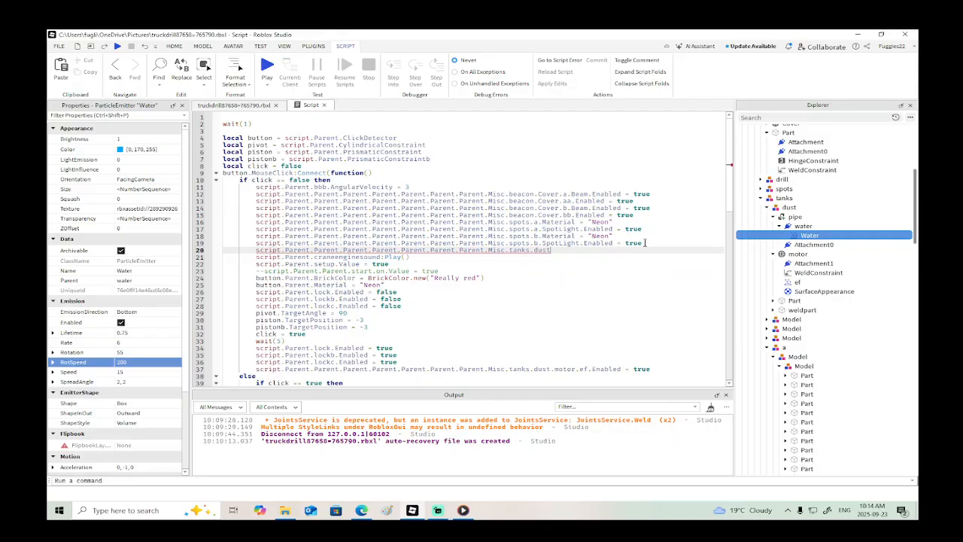
{"action": "type", "text": "i"}
{"action": "key", "text": "Tab"}
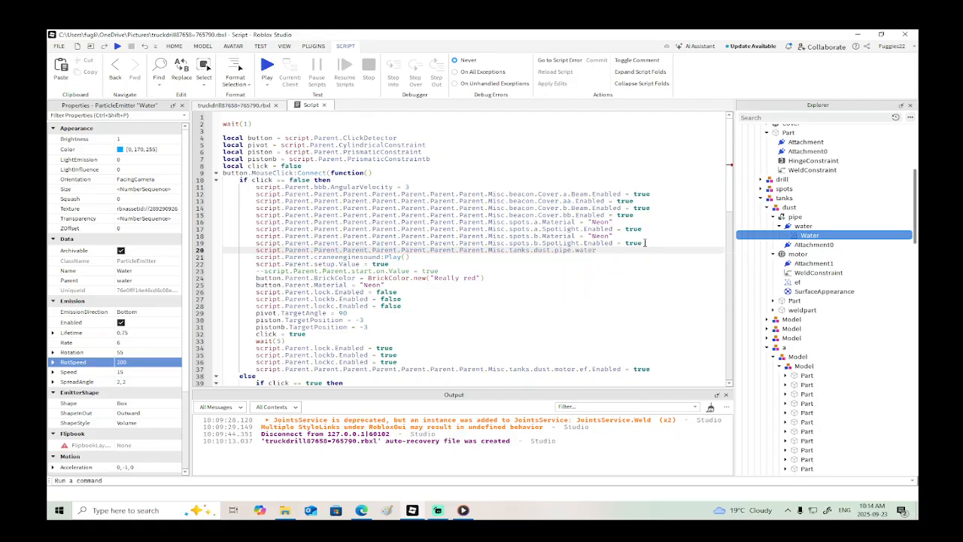
{"action": "type", "text": ".e"}
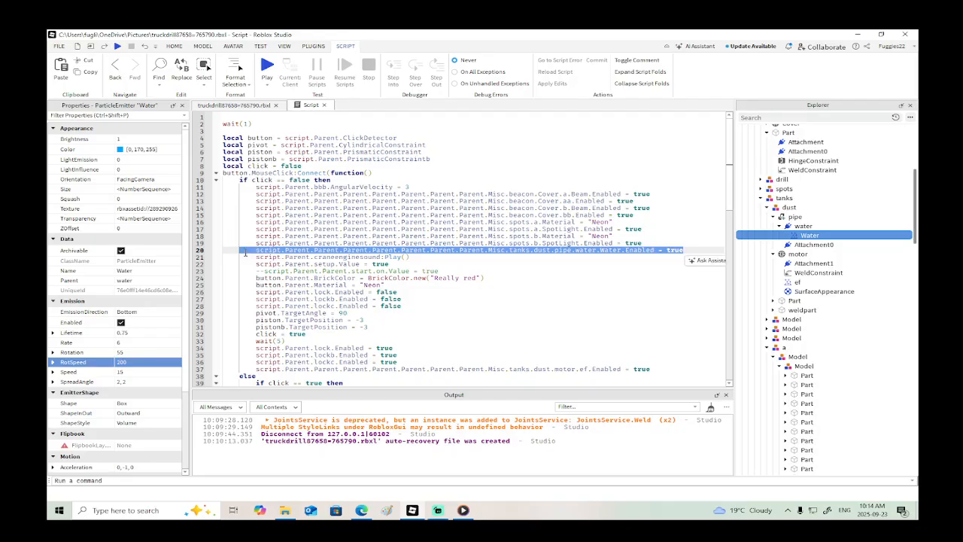
Step: Insert a copy of the Water.Enabled line as the first line of the script's "if click == true then" block
{"action": "scroll", "coordinate": [472, 259], "scroll_direction": "down", "scroll_amount": 10}
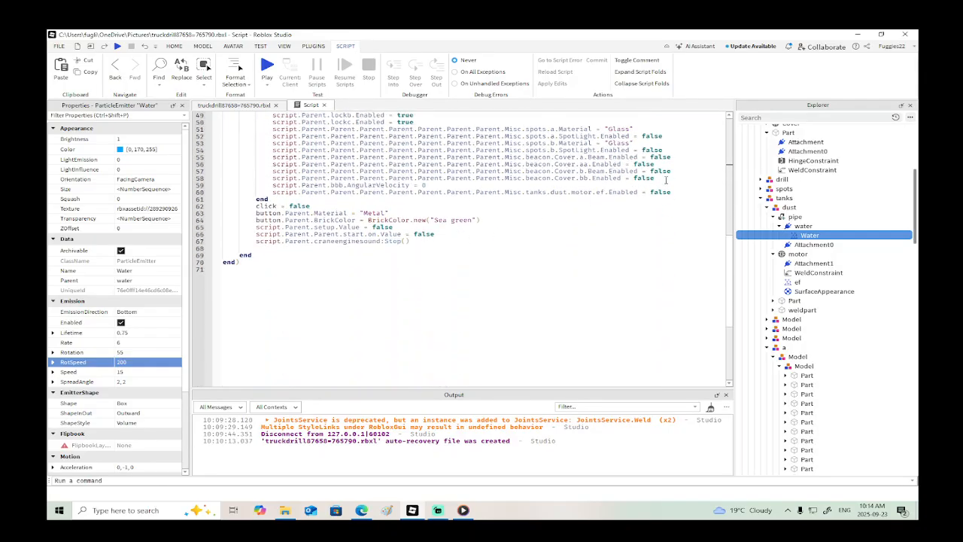
{"action": "scroll", "coordinate": [667, 184], "scroll_direction": "up", "scroll_amount": 3}
{"action": "scroll", "coordinate": [555, 185], "scroll_direction": "up", "scroll_amount": 4}
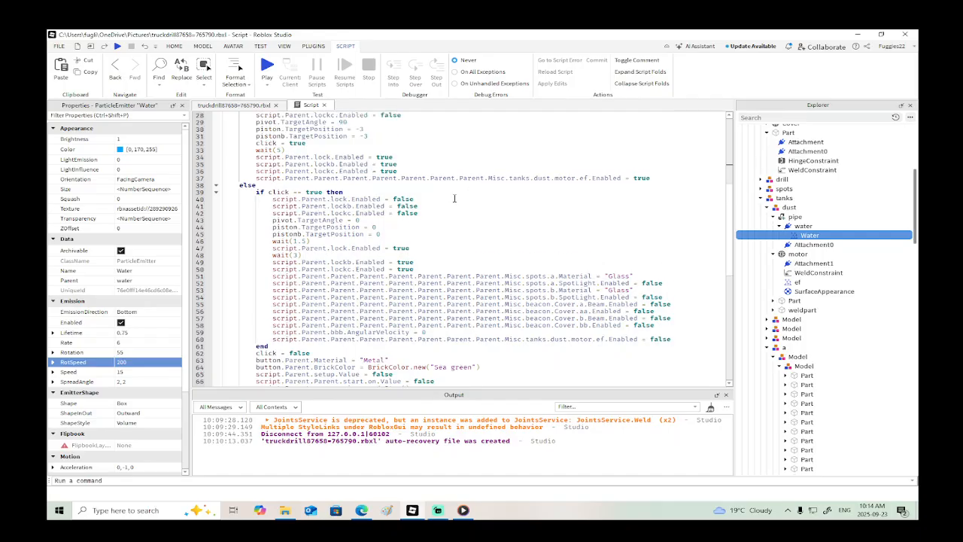
{"action": "key", "text": "Return"}
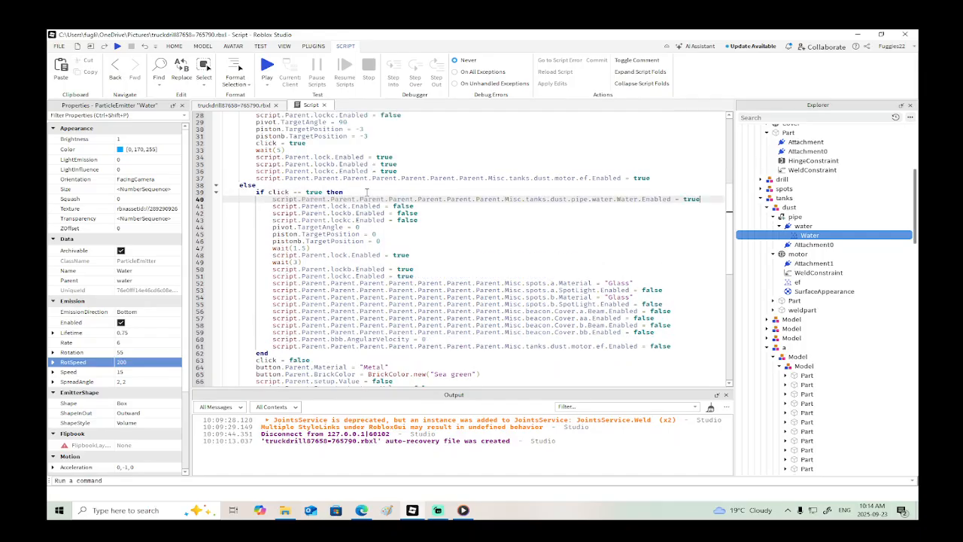
Step: Run a playtest, walk the character beside the drill truck to check it, and stop the test
{"action": "left_click", "coordinate": [117, 47]}
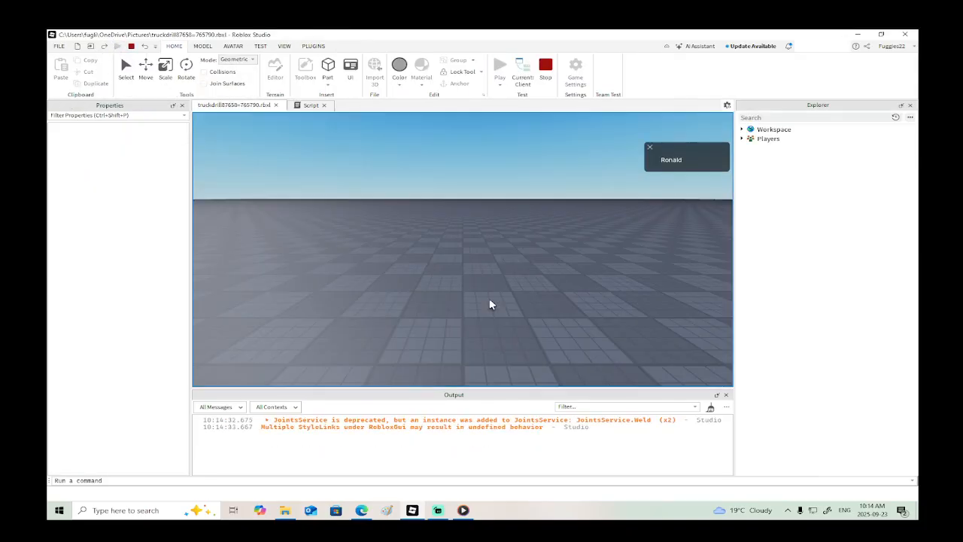
{"action": "key", "text": "d"}
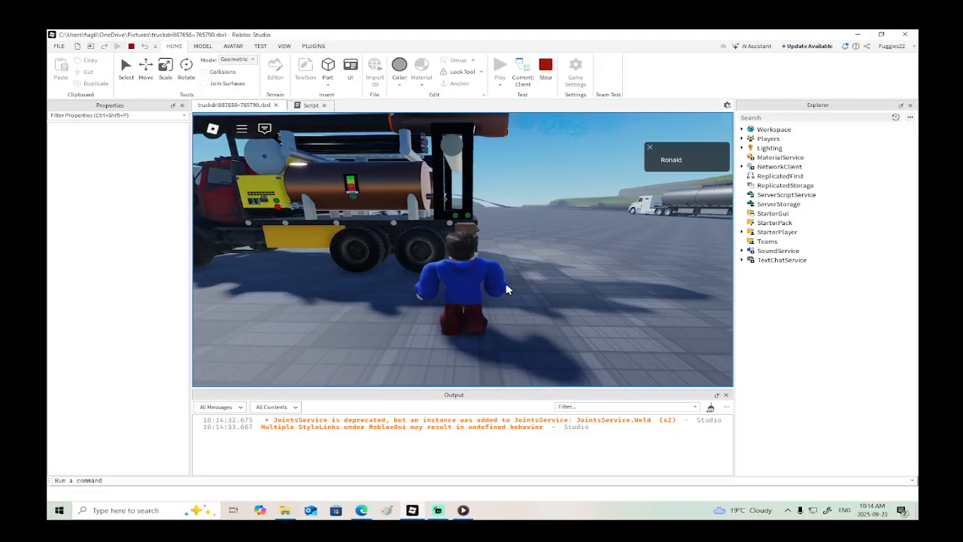
{"action": "key", "text": "s"}
{"action": "left_click", "coordinate": [545, 67]}
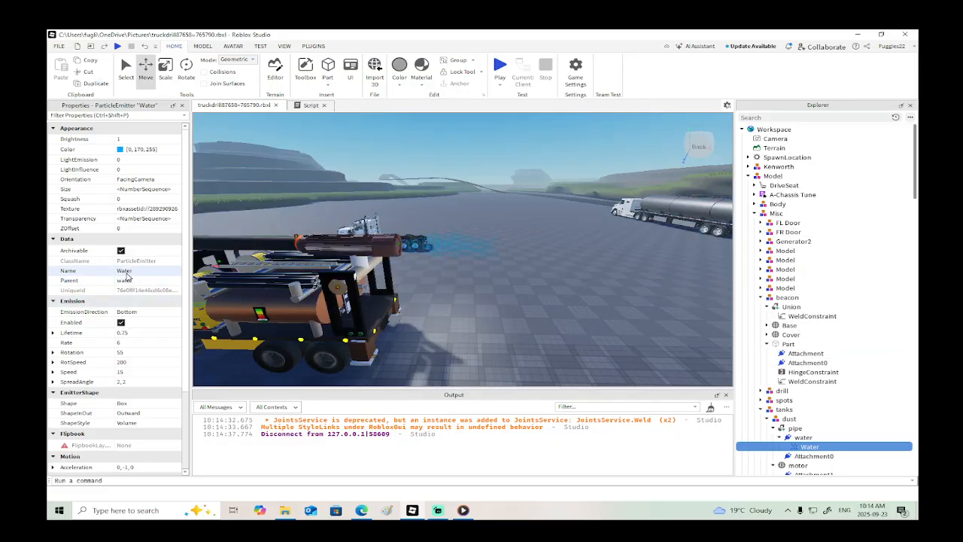
Step: Start a playtest, walk the character to the rear of the drill truck, and switch the drill on with the rear button
{"action": "left_click", "coordinate": [118, 46]}
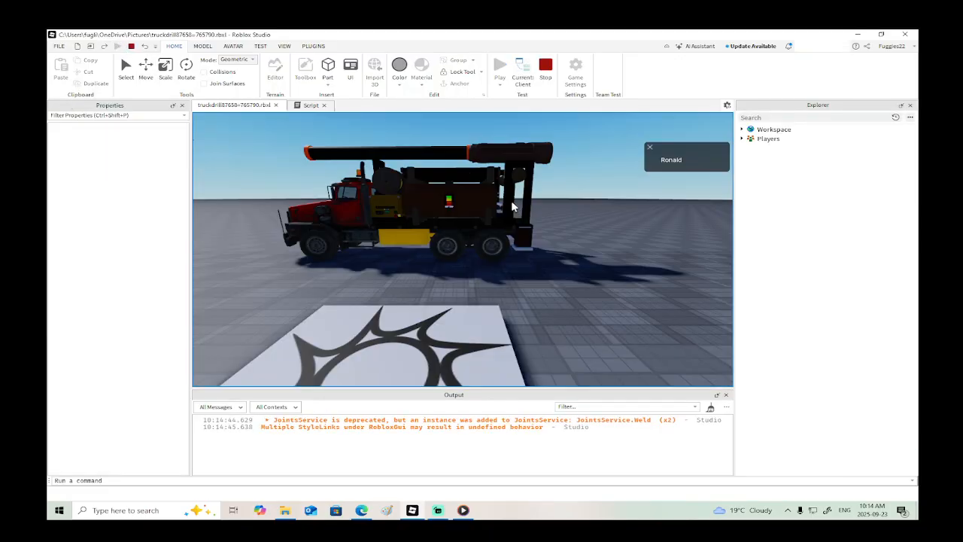
{"action": "key", "text": "w"}
{"action": "key", "text": "w"}
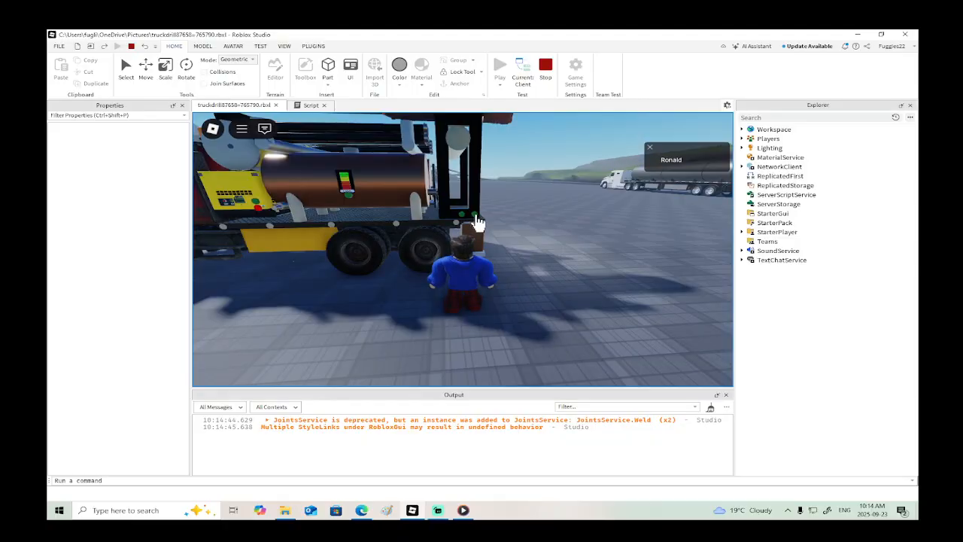
{"action": "left_click", "coordinate": [476, 220]}
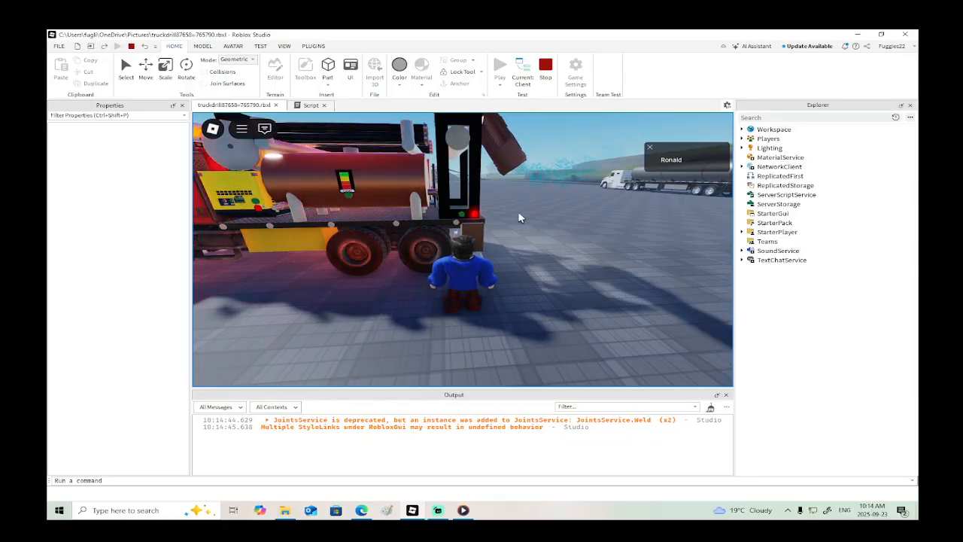
Step: Examine the water particles at the dust pipe's end from behind and beside the truck as the drill runs, and stop the test
{"action": "right_click_drag", "start_coordinate": [518, 219], "coordinate": [447, 207]}
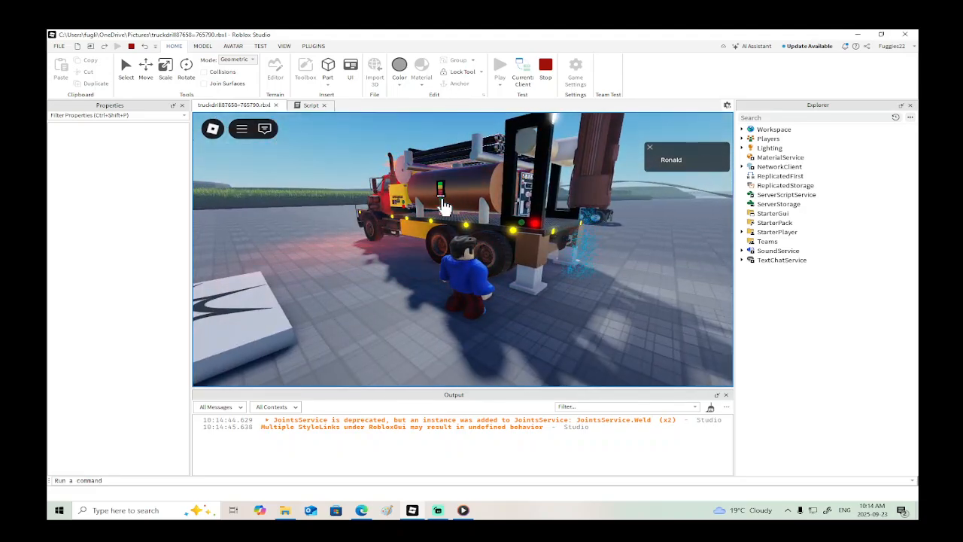
{"action": "key", "text": "d"}
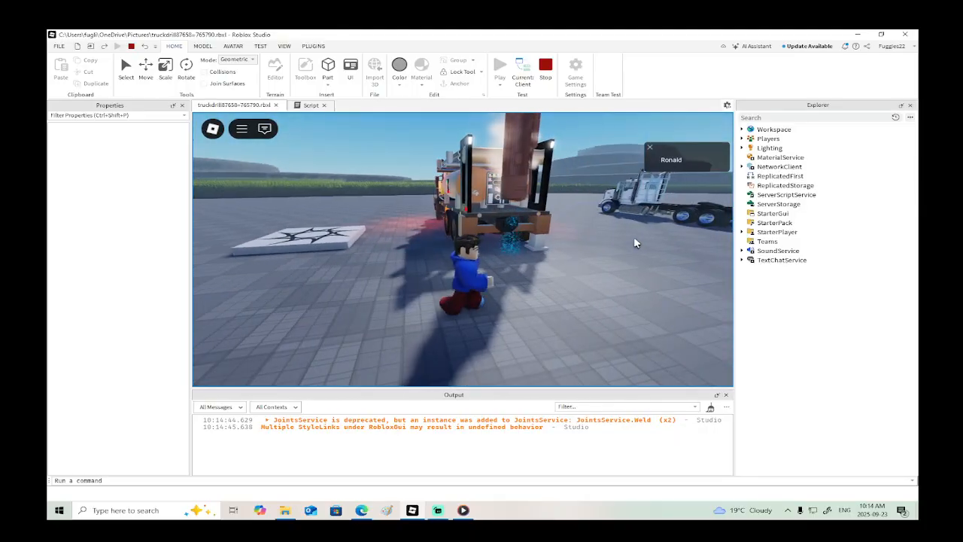
{"action": "scroll", "coordinate": [633, 237], "scroll_direction": "down", "scroll_amount": 5}
{"action": "scroll", "coordinate": [633, 237], "scroll_direction": "up", "scroll_amount": 5}
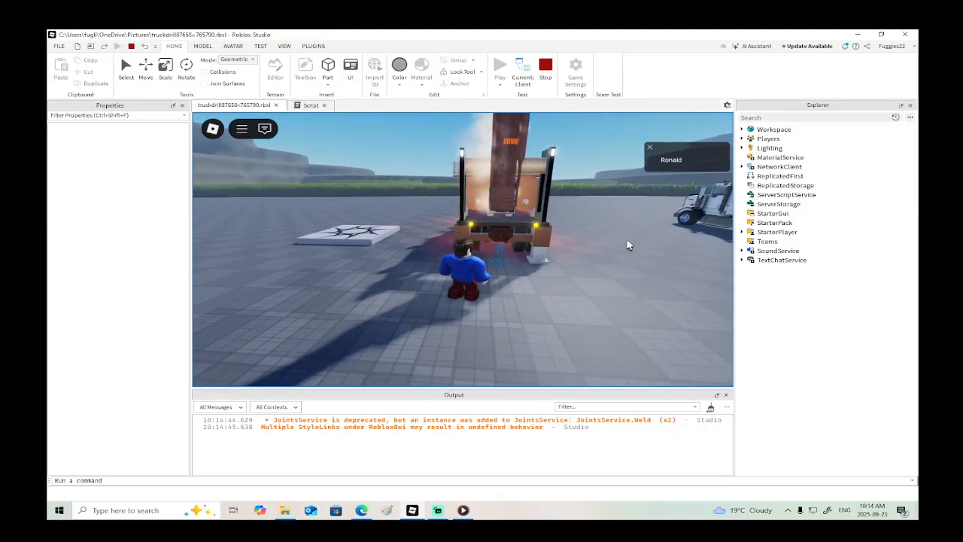
{"action": "key", "text": "Right"}
{"action": "key", "text": "Right"}
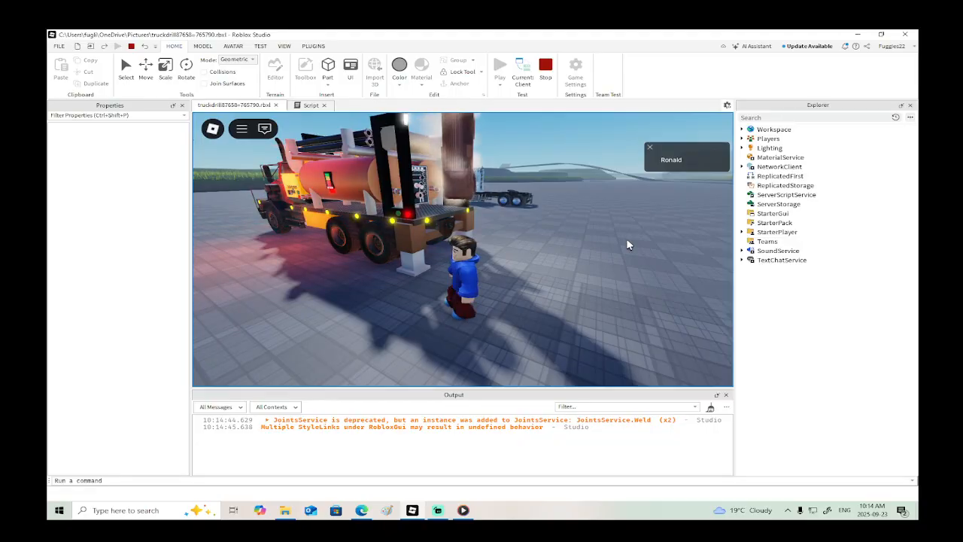
{"action": "scroll", "coordinate": [628, 240], "scroll_direction": "up", "scroll_amount": 1}
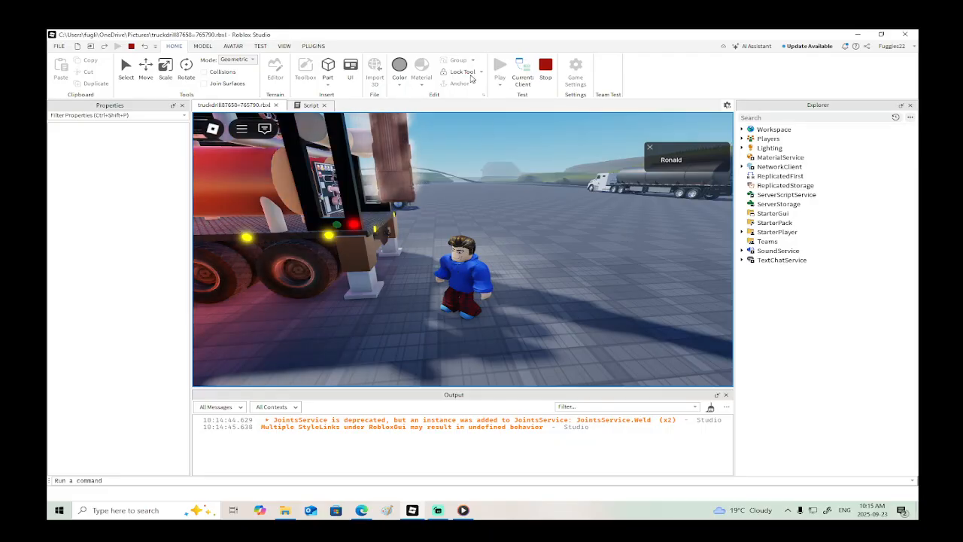
{"action": "key", "text": "shift+F5"}
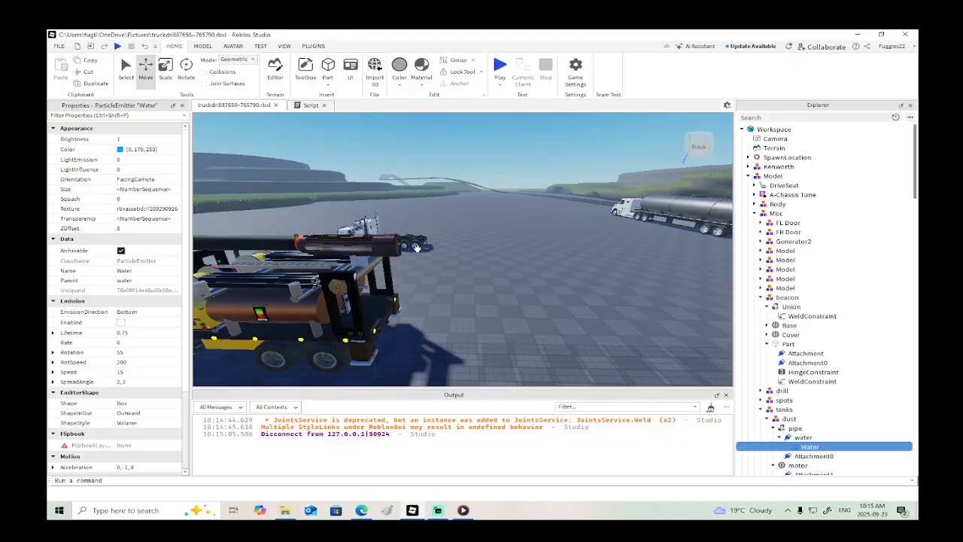
Step: Move the dust pipe's water attachment about 19.365 studs along the pipe toward the truck's cab
{"action": "left_click", "coordinate": [398, 246]}
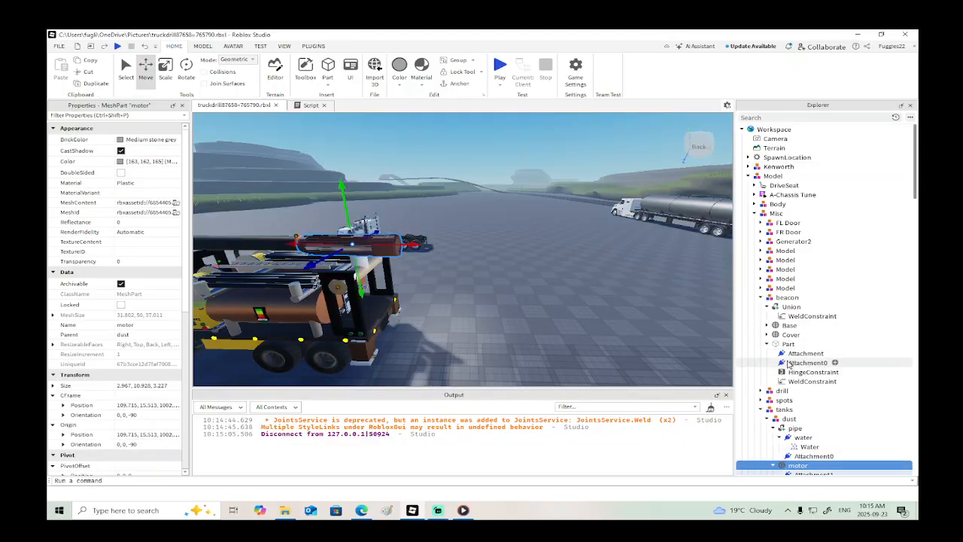
{"action": "left_click", "coordinate": [803, 438]}
{"action": "right_click_drag", "start_coordinate": [559, 275], "coordinate": [538, 224]}
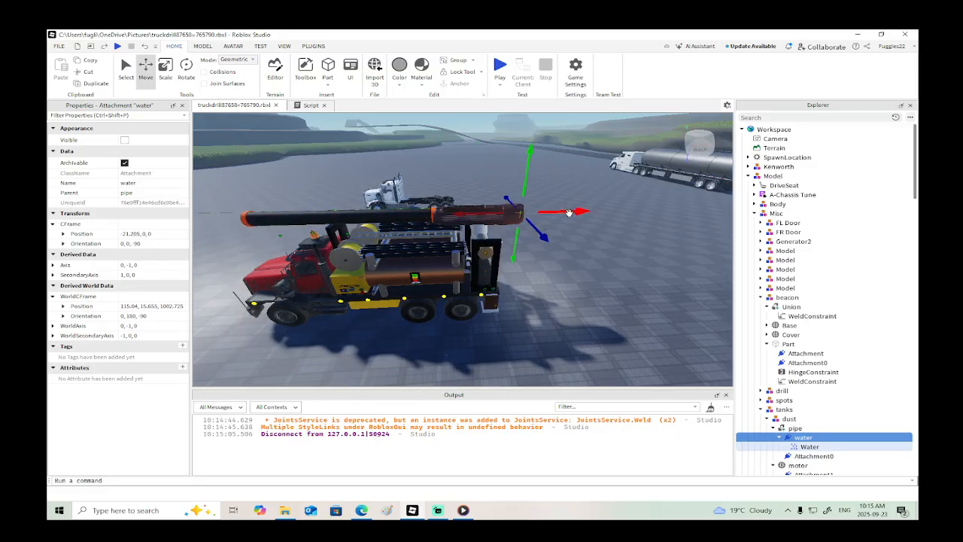
{"action": "left_click_drag", "start_coordinate": [568, 211], "coordinate": [508, 210]}
{"action": "left_click_drag", "start_coordinate": [418, 214], "coordinate": [413, 207]}
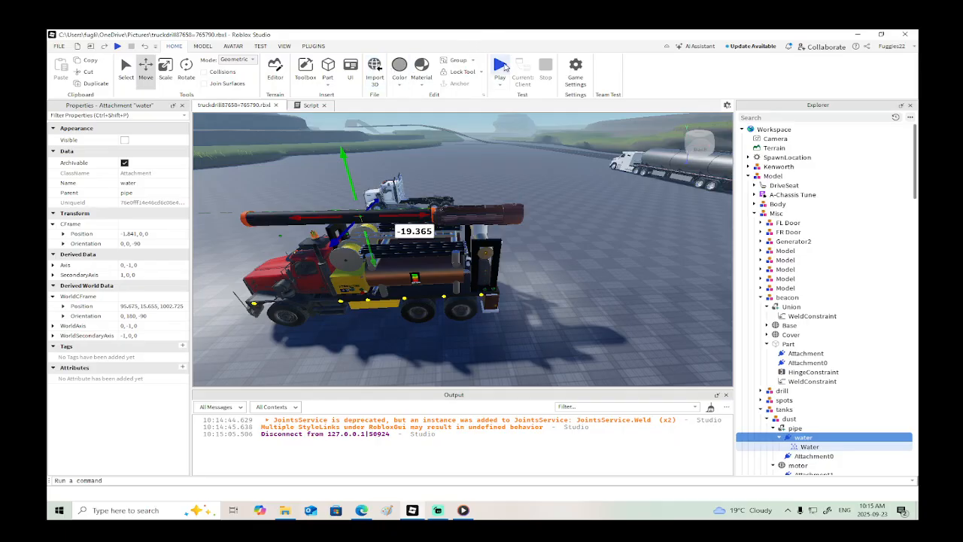
Step: Start another playtest, walk to the truck's rear, and switch on the drill to test the moved water attachment
{"action": "left_click", "coordinate": [500, 66]}
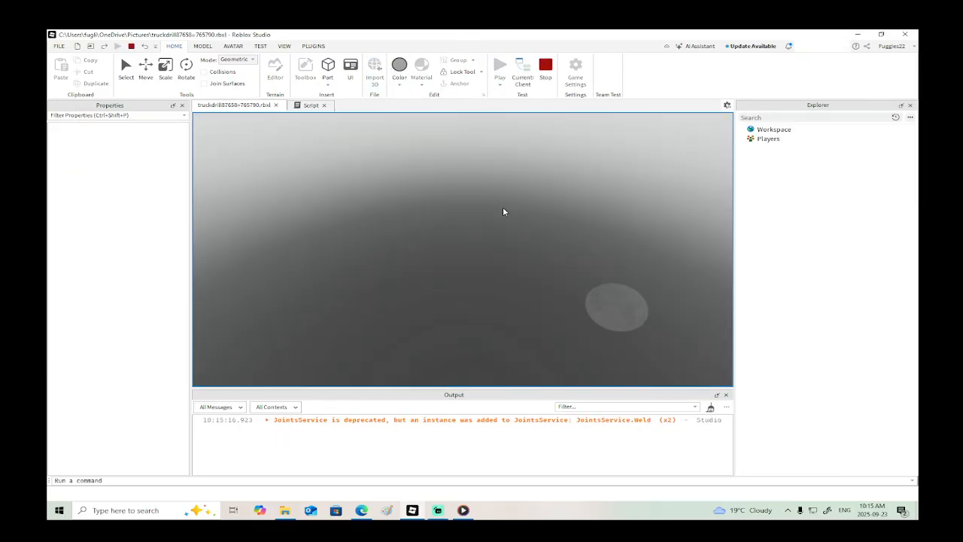
{"action": "key", "text": "w"}
{"action": "key", "text": "w"}
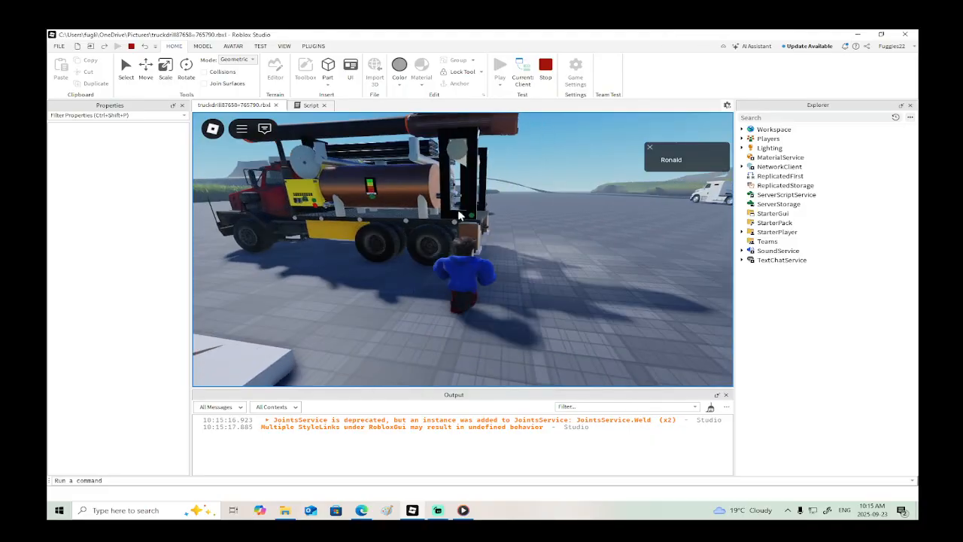
{"action": "left_click", "coordinate": [472, 225]}
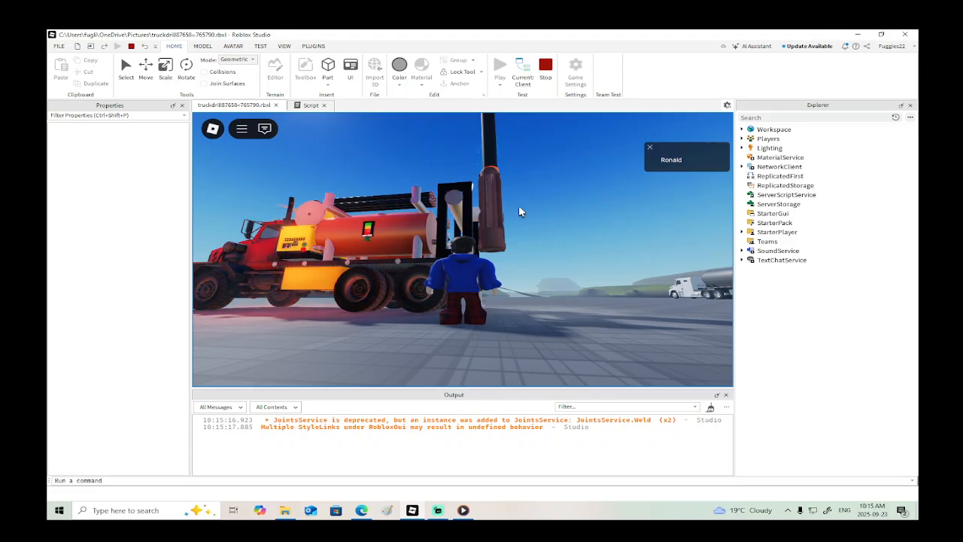
Step: Check from several angles and distances where the water particles come out as the drill tower stands upright
{"action": "key", "text": "w"}
{"action": "right_click_drag", "start_coordinate": [518, 207], "coordinate": [520, 209]}
{"action": "scroll", "coordinate": [520, 209], "scroll_direction": "down", "scroll_amount": 2}
{"action": "scroll", "coordinate": [520, 209], "scroll_direction": "up", "scroll_amount": 1}
{"action": "scroll", "coordinate": [520, 210], "scroll_direction": "down", "scroll_amount": 2}
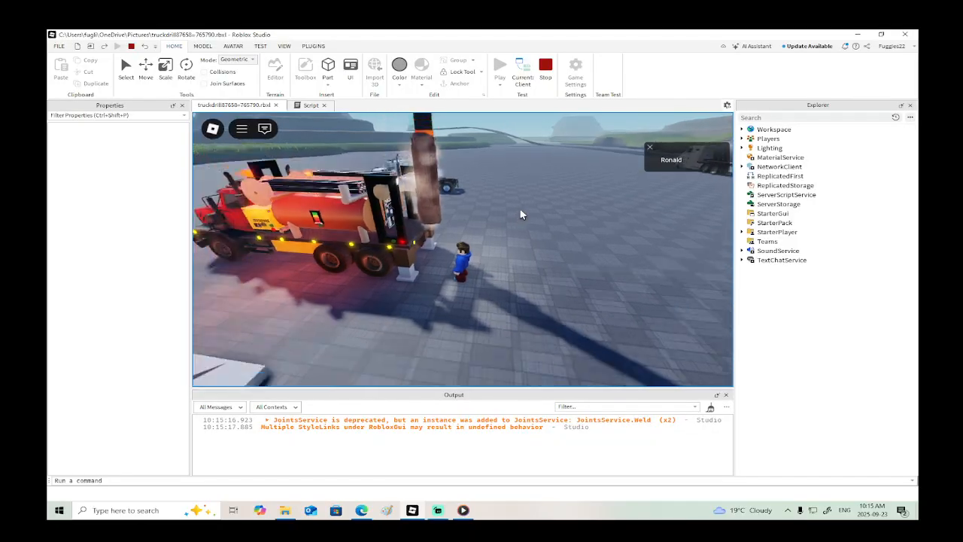
{"action": "scroll", "coordinate": [481, 226], "scroll_direction": "up", "scroll_amount": 2}
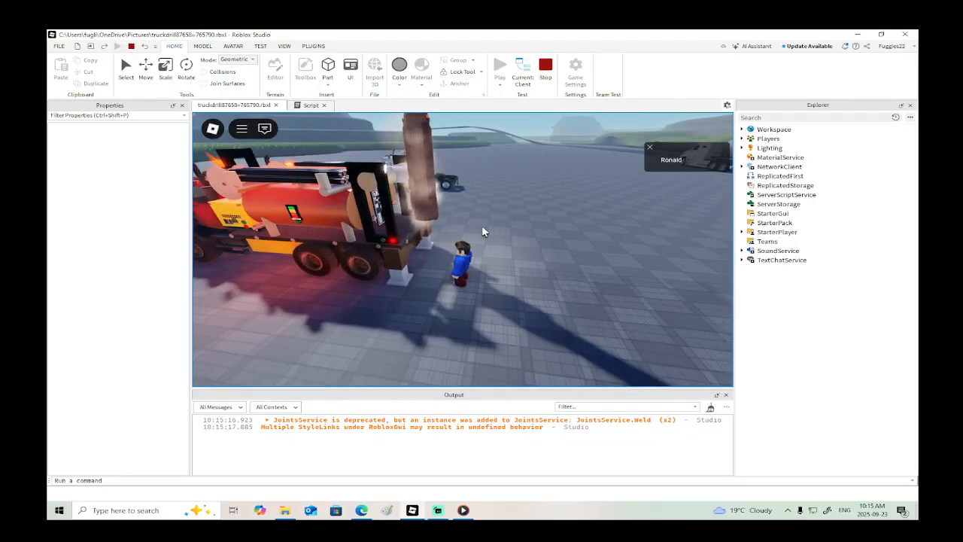
{"action": "right_click_drag", "start_coordinate": [482, 226], "coordinate": [484, 232]}
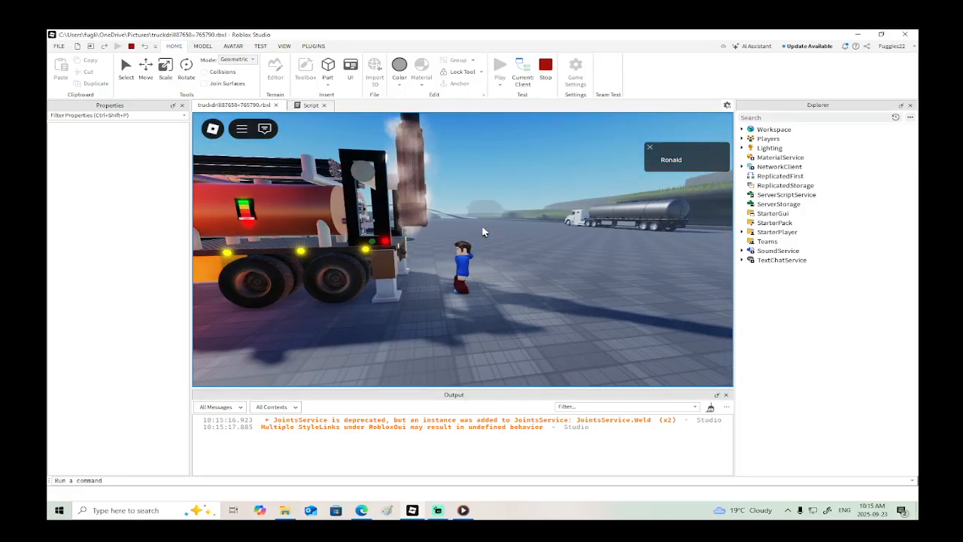
{"action": "scroll", "coordinate": [483, 227], "scroll_direction": "down", "scroll_amount": 2}
{"action": "scroll", "coordinate": [484, 232], "scroll_direction": "up", "scroll_amount": 2}
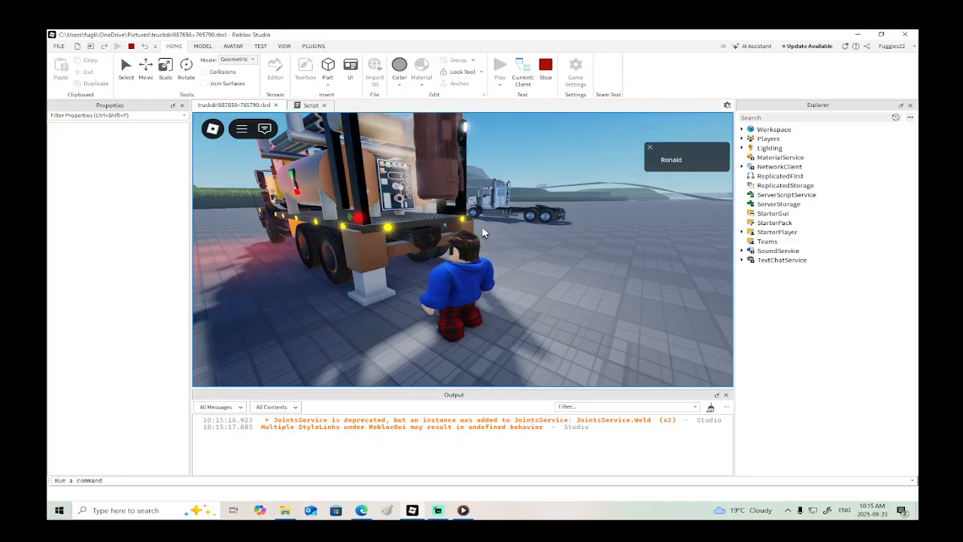
{"action": "scroll", "coordinate": [485, 224], "scroll_direction": "down", "scroll_amount": 2}
{"action": "right_click_drag", "start_coordinate": [484, 224], "coordinate": [477, 220]}
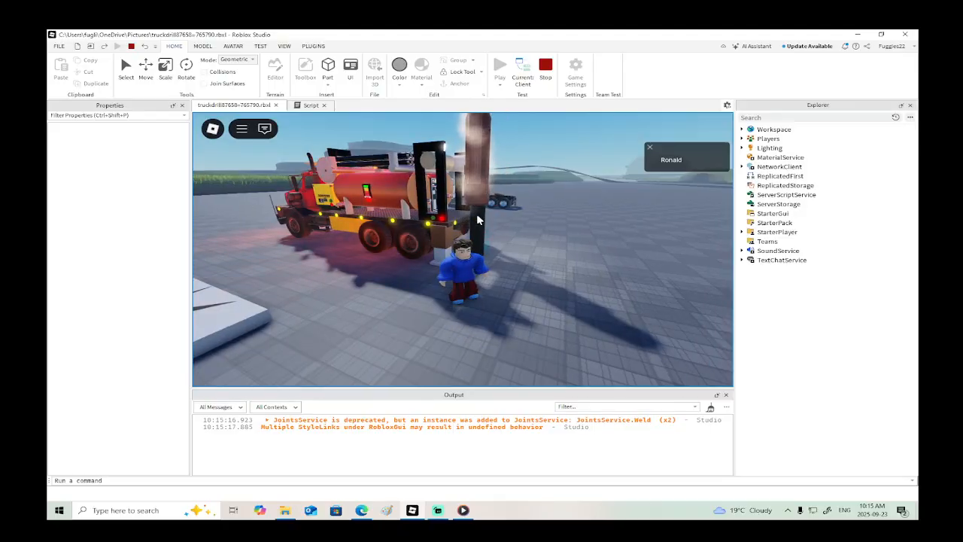
Step: Walk around the truck's rear and inspect the lowered drill pipe, dust, and water effects near the ground
{"action": "key", "text": "d"}
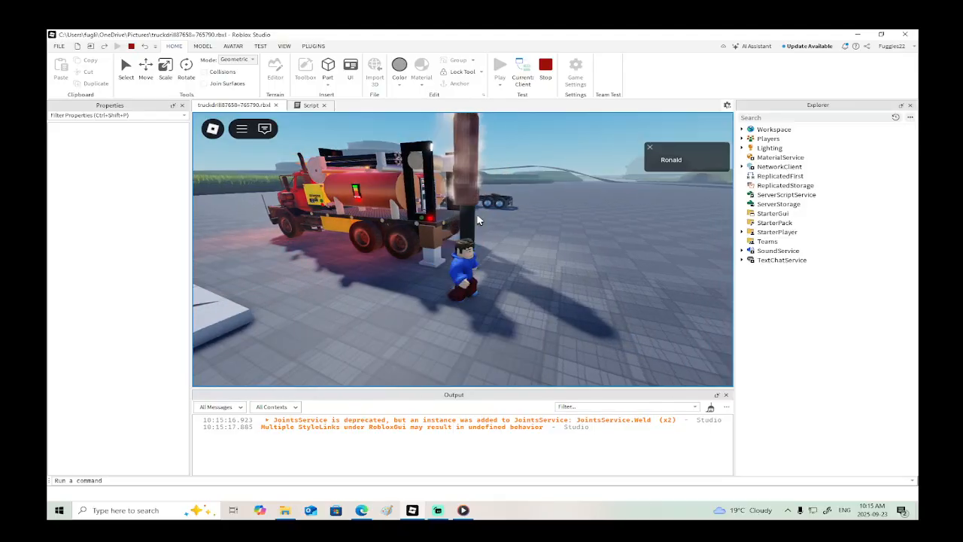
{"action": "key", "text": "d"}
{"action": "key", "text": "w"}
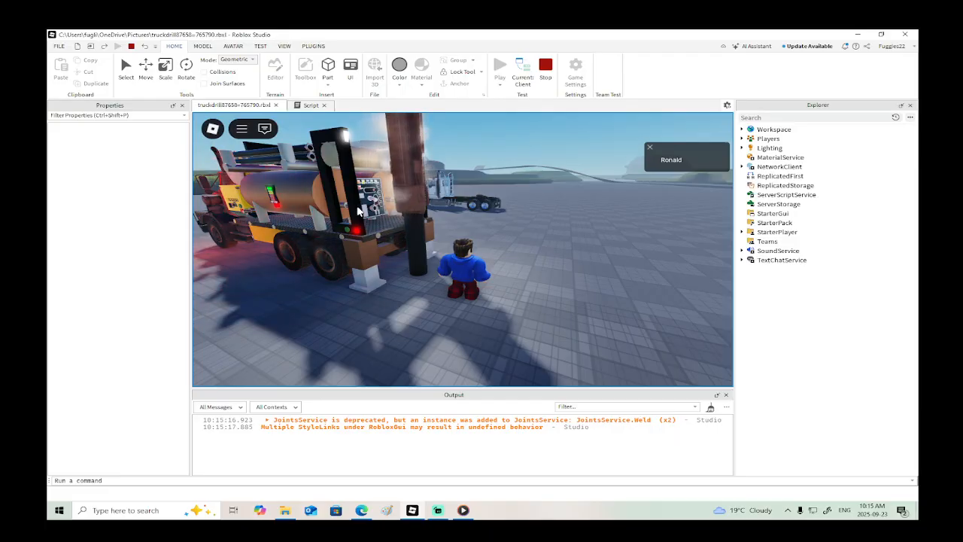
{"action": "key", "text": "a"}
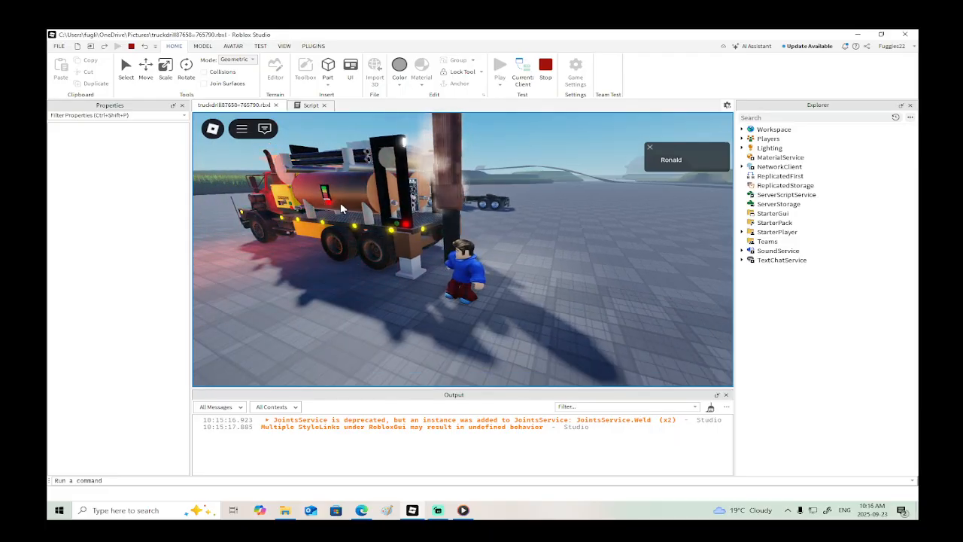
{"action": "scroll", "coordinate": [487, 224], "scroll_direction": "up", "scroll_amount": 2}
{"action": "right_click_drag", "start_coordinate": [488, 224], "coordinate": [512, 227]}
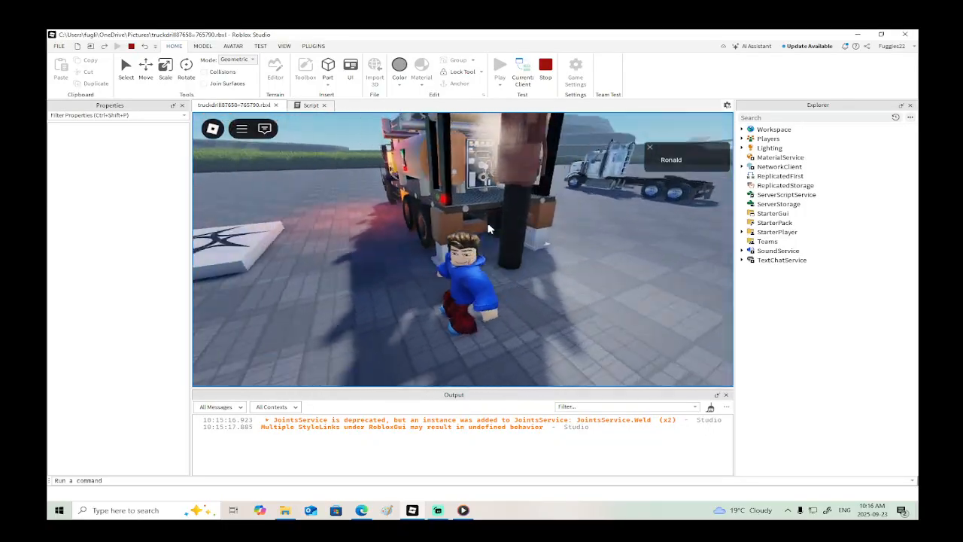
{"action": "scroll", "coordinate": [488, 229], "scroll_direction": "down", "scroll_amount": 3}
{"action": "scroll", "coordinate": [511, 227], "scroll_direction": "up", "scroll_amount": 3}
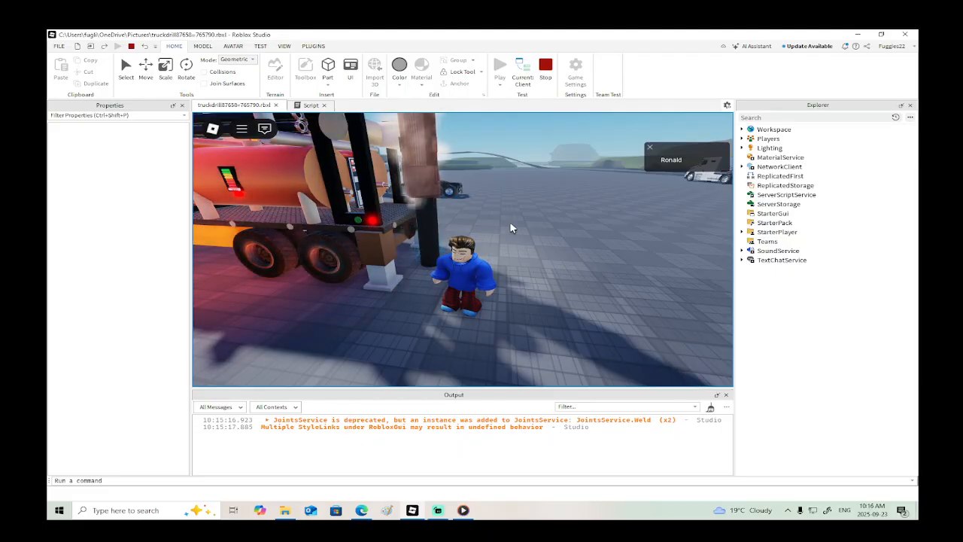
{"action": "right_click_drag", "start_coordinate": [511, 228], "coordinate": [510, 226]}
{"action": "scroll", "coordinate": [511, 227], "scroll_direction": "down", "scroll_amount": 5}
{"action": "scroll", "coordinate": [510, 225], "scroll_direction": "up", "scroll_amount": 2}
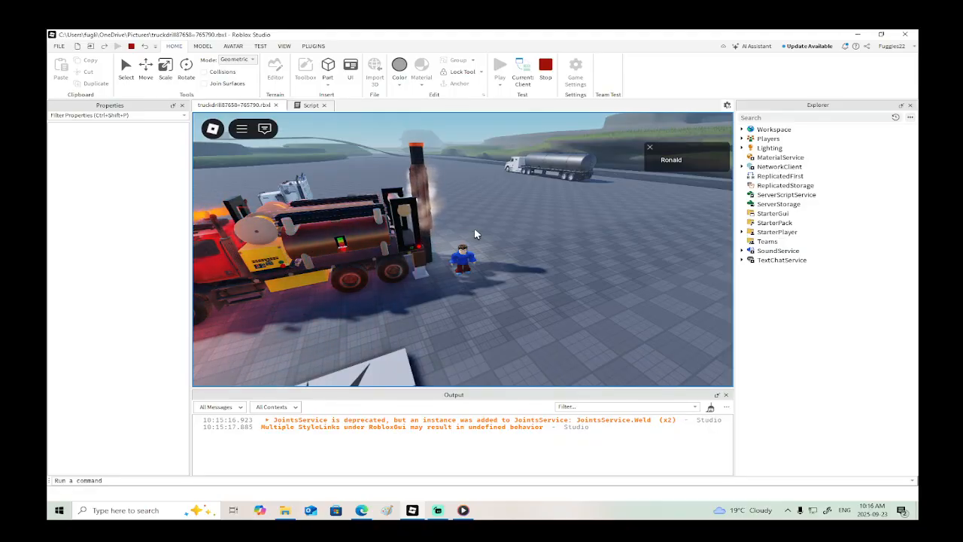
{"action": "right_click_drag", "start_coordinate": [474, 228], "coordinate": [476, 234]}
{"action": "scroll", "coordinate": [476, 234], "scroll_direction": "up", "scroll_amount": 1}
{"action": "key", "text": "a"}
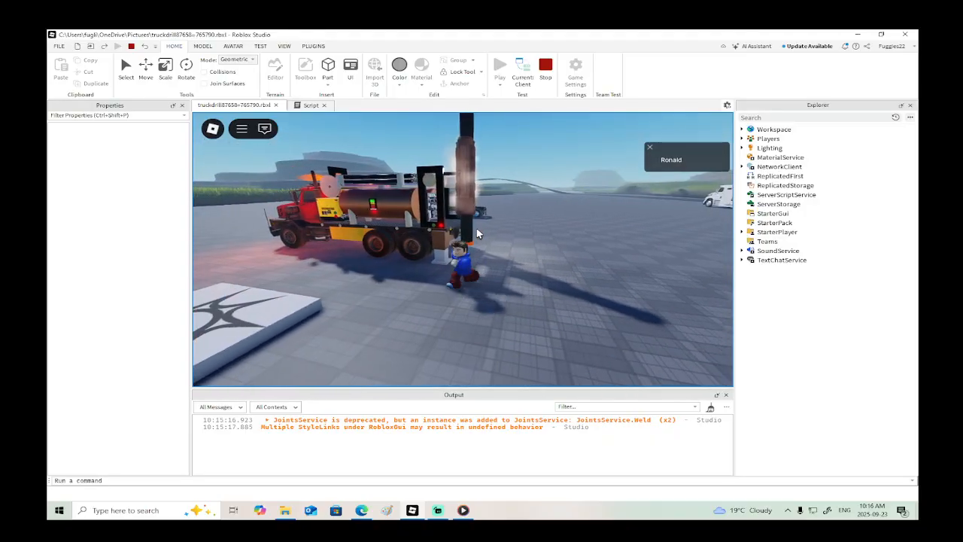
{"action": "scroll", "coordinate": [476, 233], "scroll_direction": "down", "scroll_amount": 3}
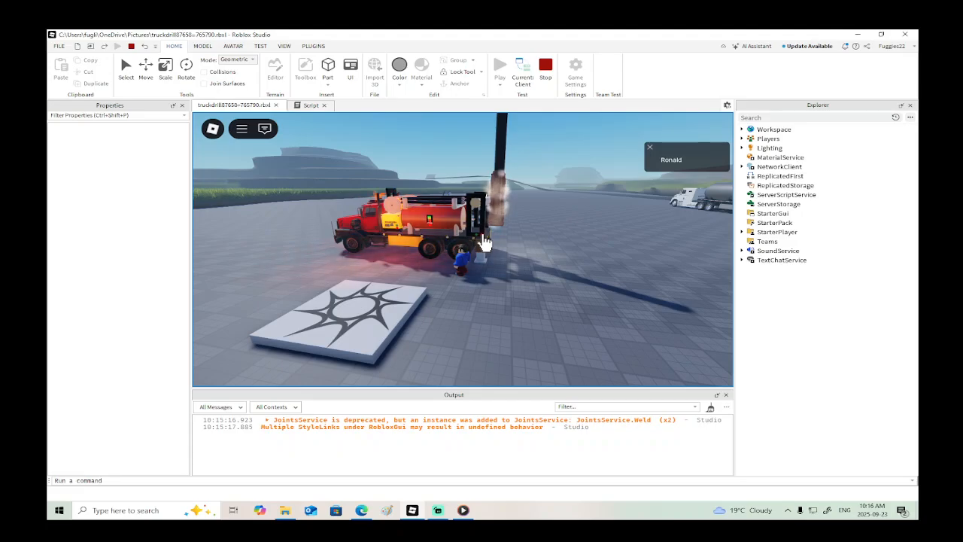
Step: Switch off the drill with the rear button, walk to the cab, and get into the driver's seat
{"action": "left_click", "coordinate": [484, 243]}
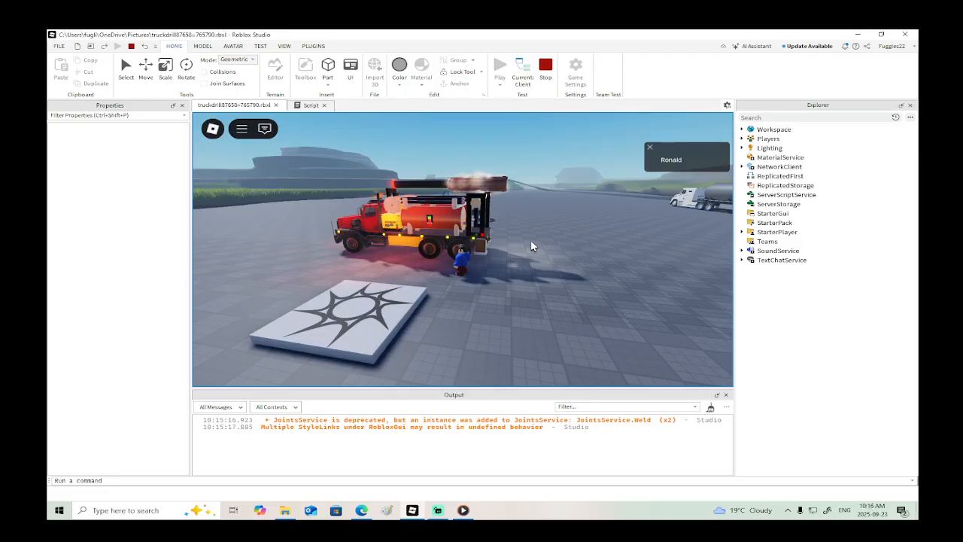
{"action": "key", "text": "a"}
{"action": "key", "text": "w"}
{"action": "scroll", "coordinate": [531, 246], "scroll_direction": "up", "scroll_amount": 2}
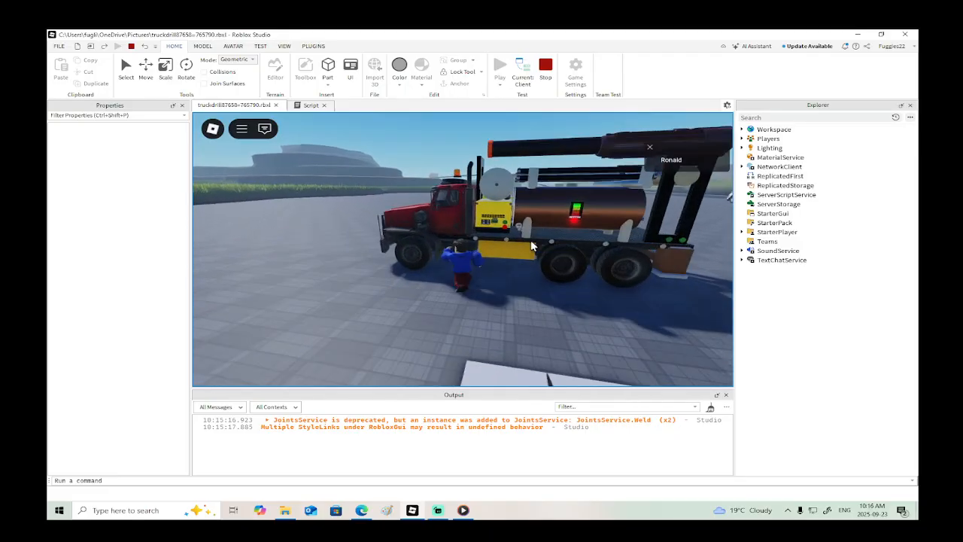
{"action": "key", "text": "a"}
{"action": "key", "text": "s"}
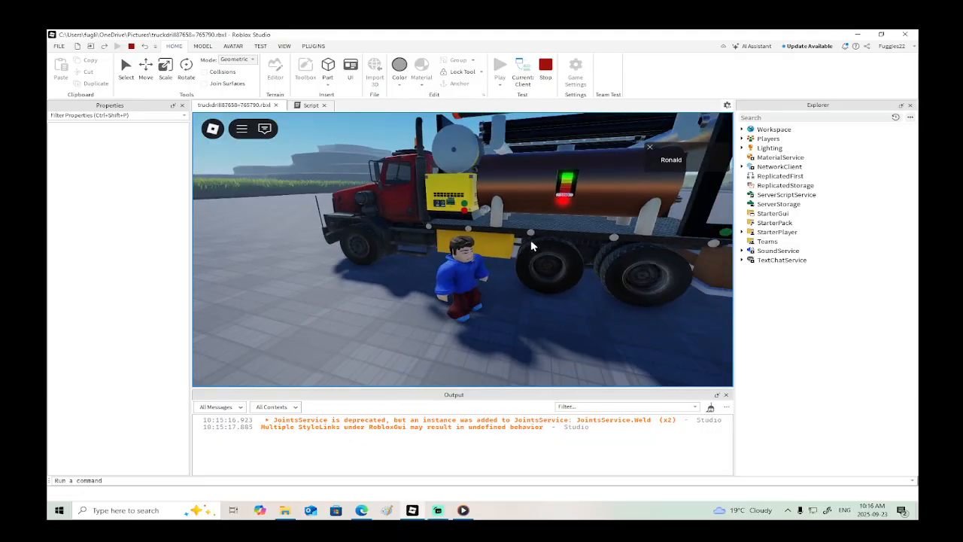
{"action": "key", "text": "a"}
{"action": "key", "text": "w"}
{"action": "key", "text": "space"}
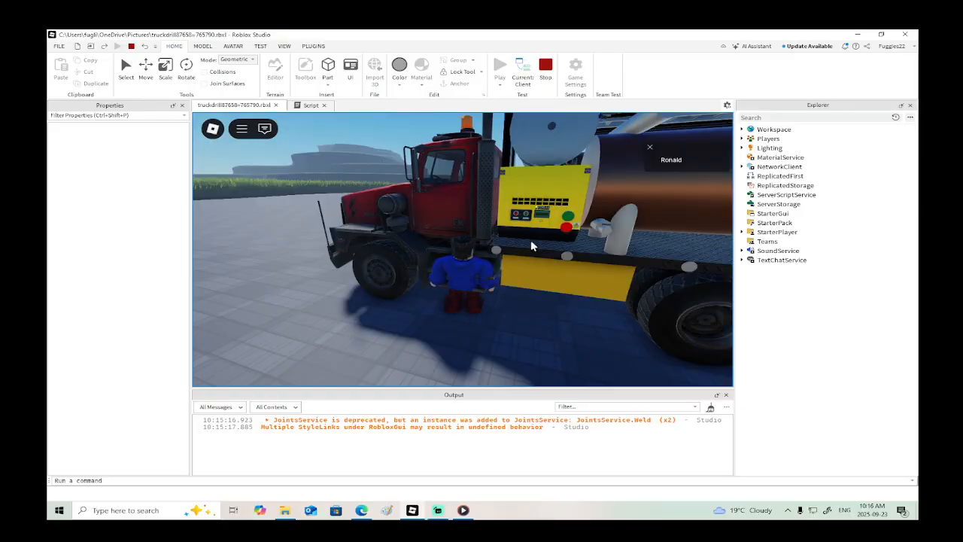
{"action": "key", "text": "w"}
{"action": "key", "text": "space"}
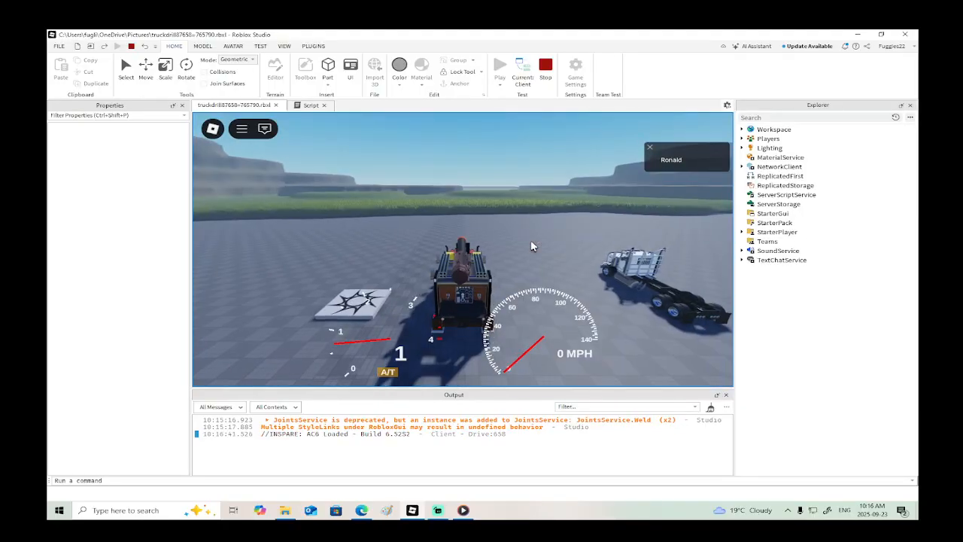
Step: Drive the drill truck around the map to check its water particles while moving, and end the playtest
{"action": "key", "text": "w"}
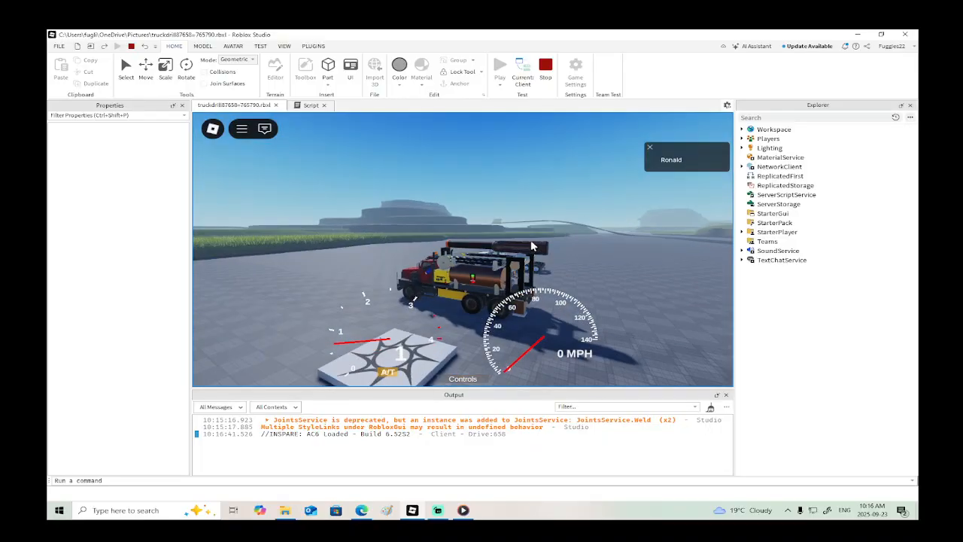
{"action": "key", "text": "w"}
{"action": "key", "text": "d"}
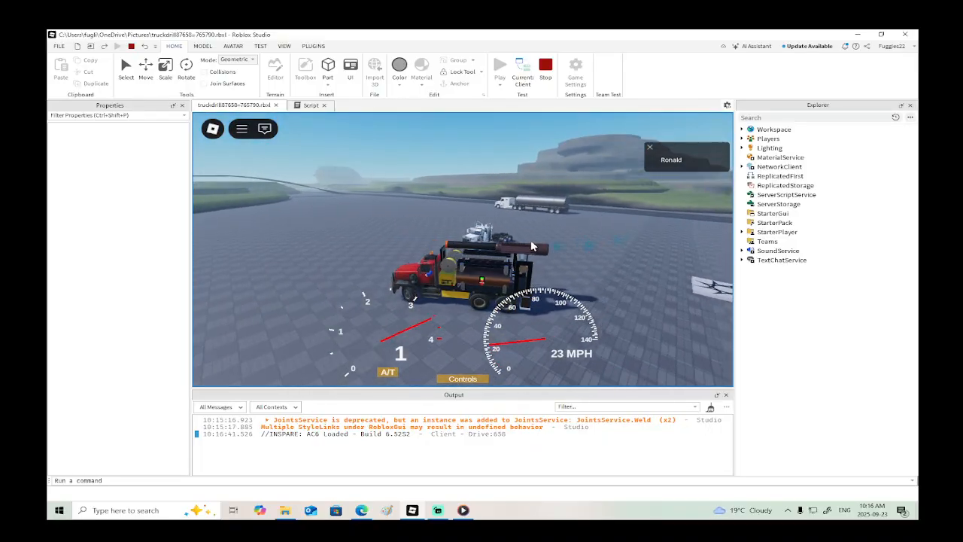
{"action": "key", "text": "w"}
{"action": "key", "text": "d"}
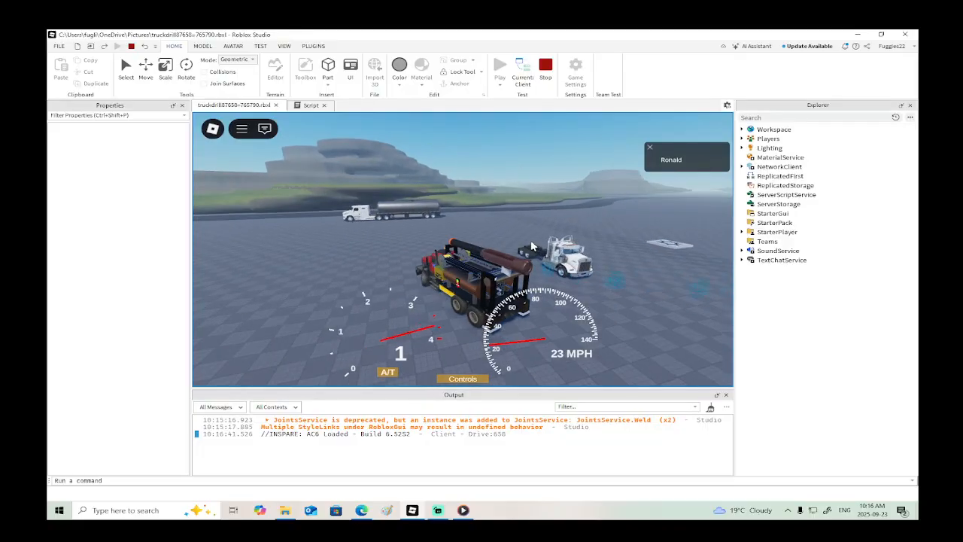
{"action": "key", "text": "w"}
{"action": "key", "text": "d"}
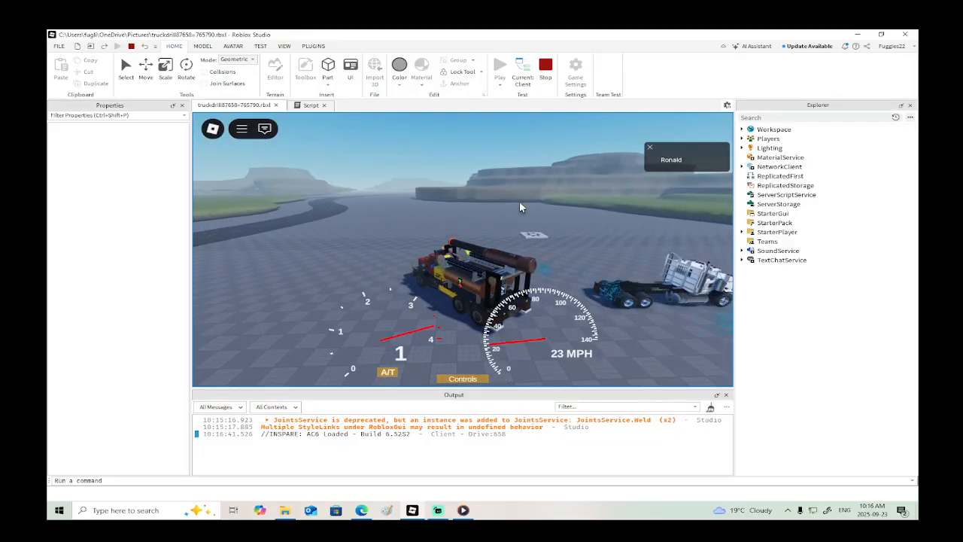
{"action": "left_click", "coordinate": [545, 65]}
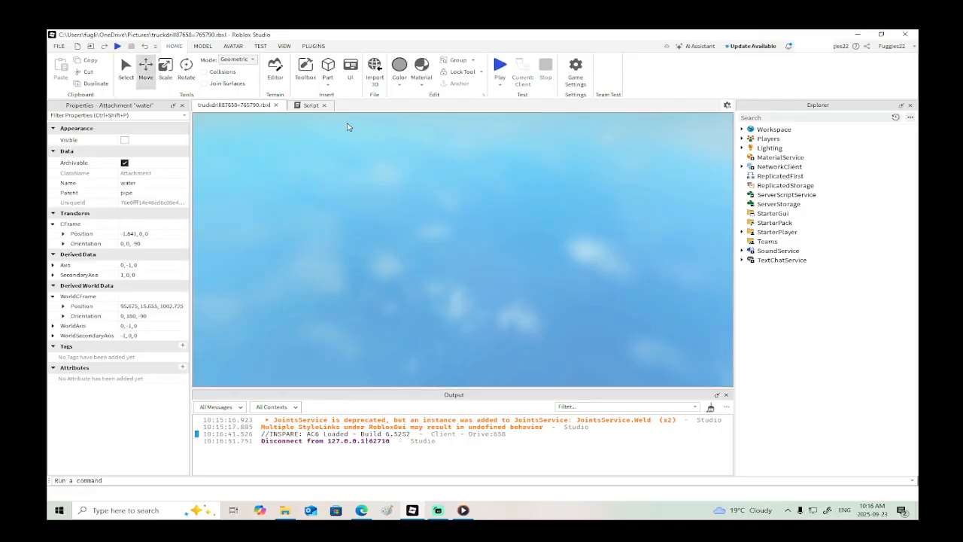
Step: Review the button script's lines that switch the drill, lights, dust motor and water effects on and off, and close the script
{"action": "left_click", "coordinate": [309, 106]}
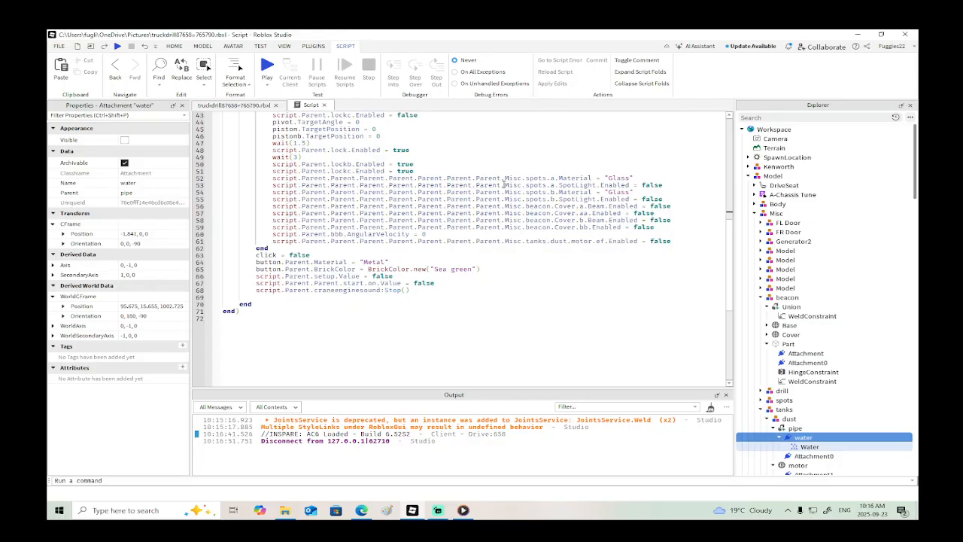
{"action": "scroll", "coordinate": [499, 182], "scroll_direction": "up", "scroll_amount": 3}
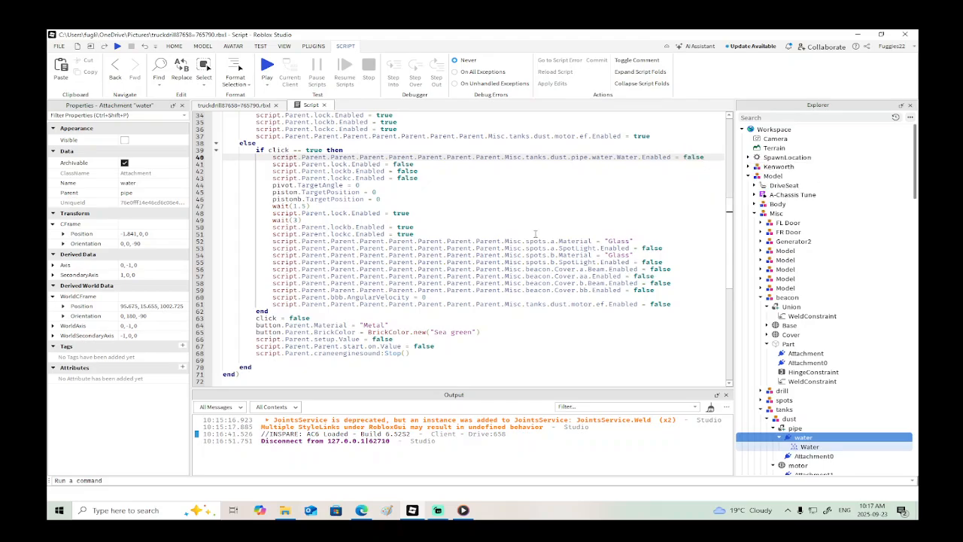
{"action": "scroll", "coordinate": [535, 234], "scroll_direction": "up", "scroll_amount": 10}
{"action": "scroll", "coordinate": [461, 225], "scroll_direction": "down", "scroll_amount": 10}
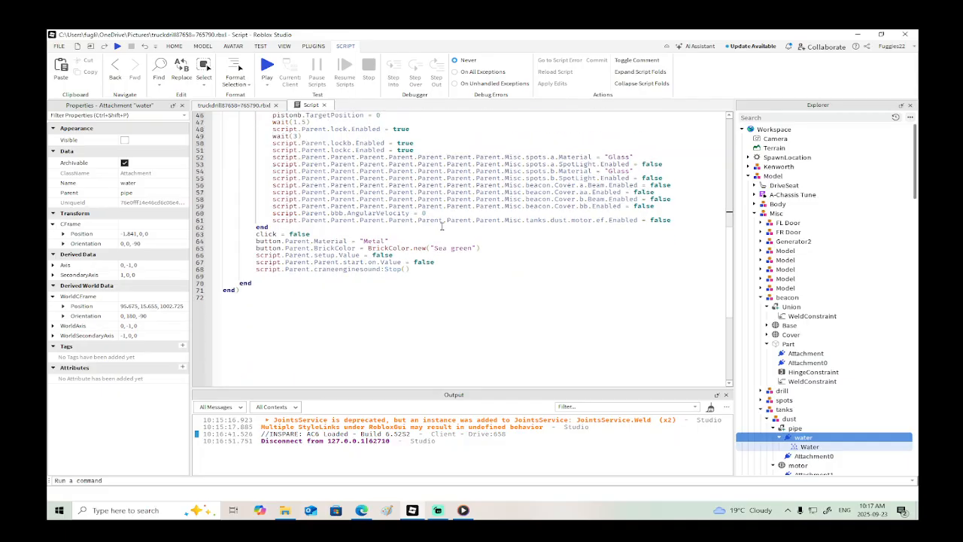
{"action": "scroll", "coordinate": [360, 151], "scroll_direction": "up", "scroll_amount": 4}
{"action": "left_click", "coordinate": [325, 106]}
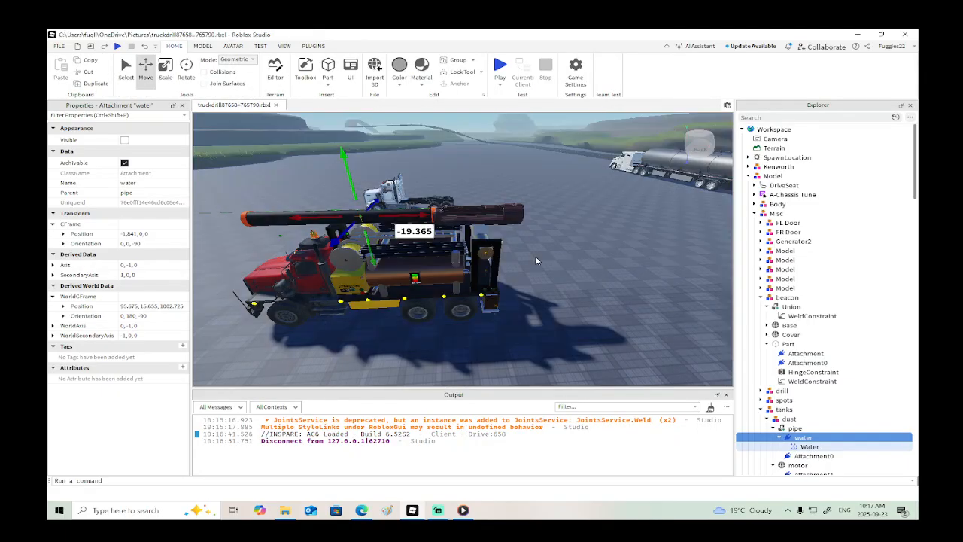
Step: Duplicate the yellow marker light on the left end of the truck's rear bumper and move the copy 0.562 studs inward
{"action": "right_click_drag", "start_coordinate": [535, 257], "coordinate": [535, 256]}
{"action": "scroll", "coordinate": [535, 257], "scroll_direction": "down", "scroll_amount": 3}
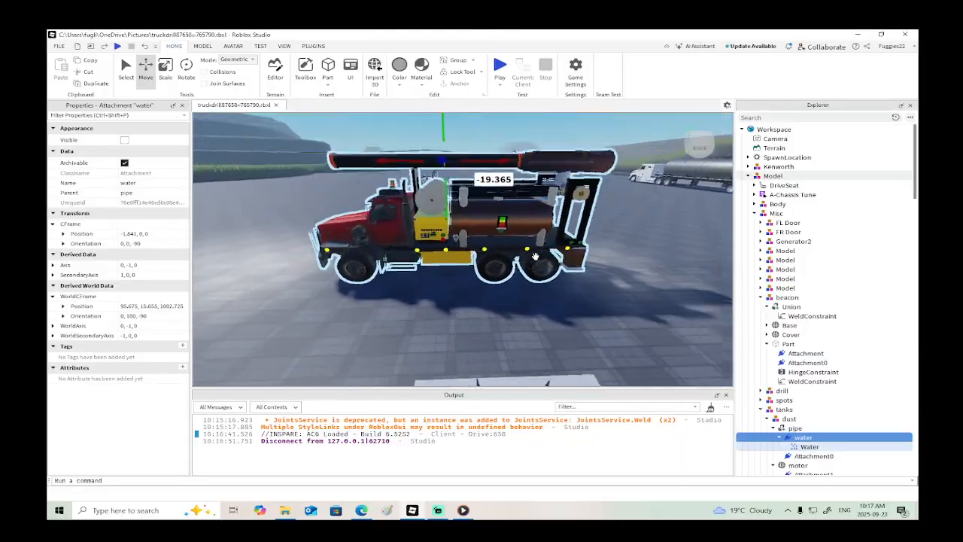
{"action": "right_click_drag", "start_coordinate": [329, 167], "coordinate": [353, 253]}
{"action": "left_click", "coordinate": [353, 252]}
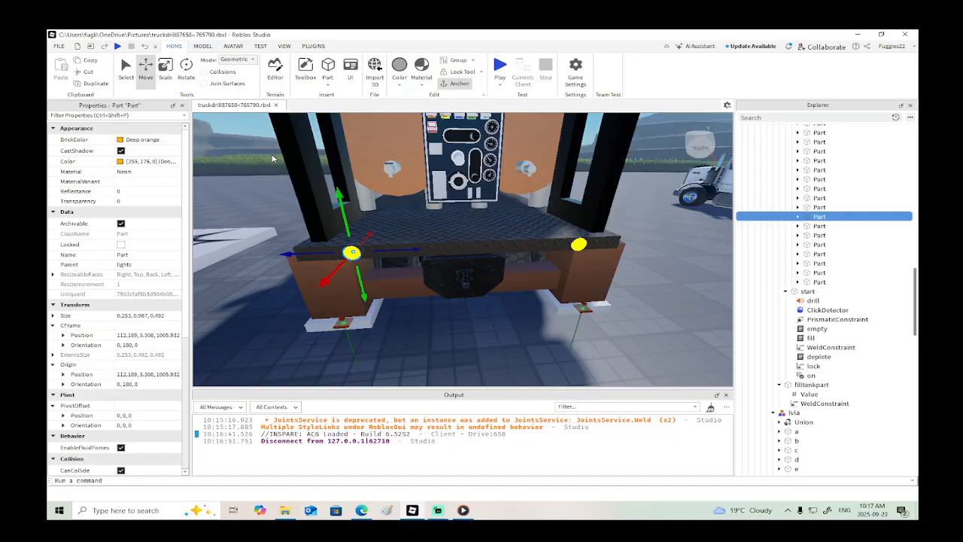
{"action": "right_click", "coordinate": [410, 247]}
{"action": "left_click", "coordinate": [451, 95]}
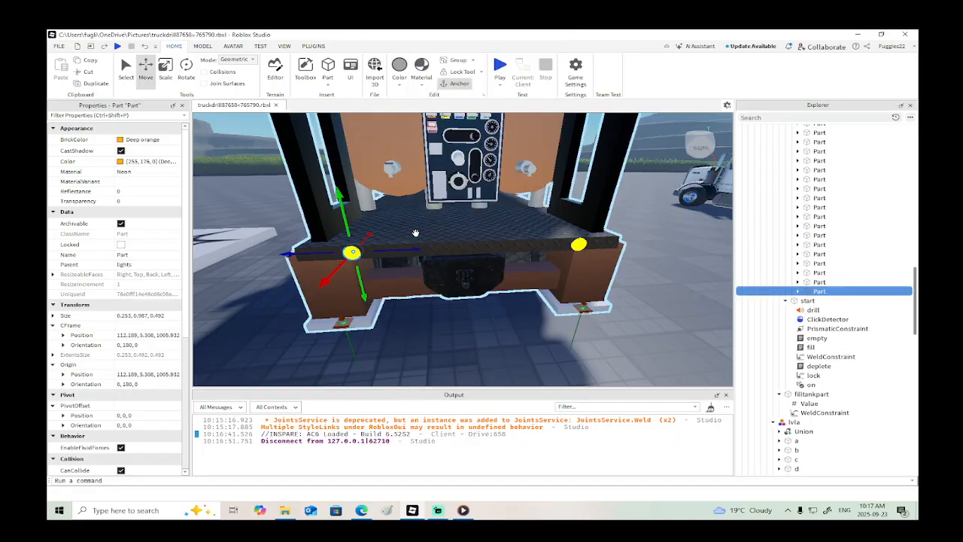
{"action": "left_click_drag", "start_coordinate": [406, 251], "coordinate": [419, 254]}
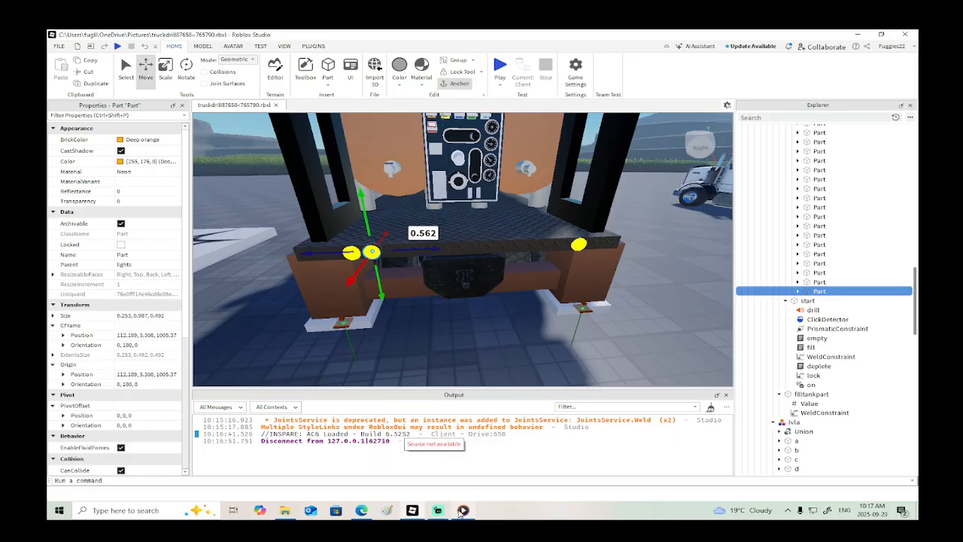
Step: Switch to Media Player, play the open recording from about 5:09, and return to Roblox Studio
{"action": "left_click", "coordinate": [460, 511]}
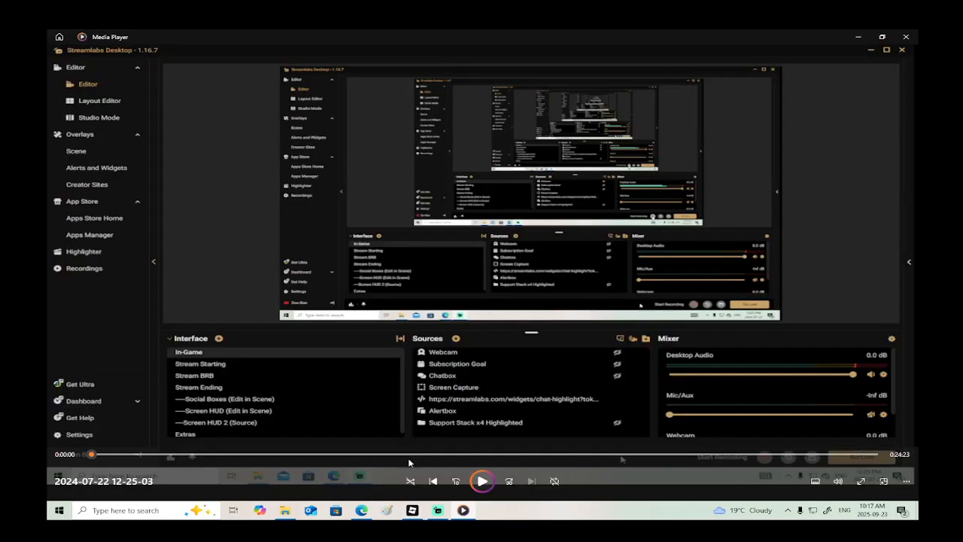
{"action": "left_click", "coordinate": [259, 454]}
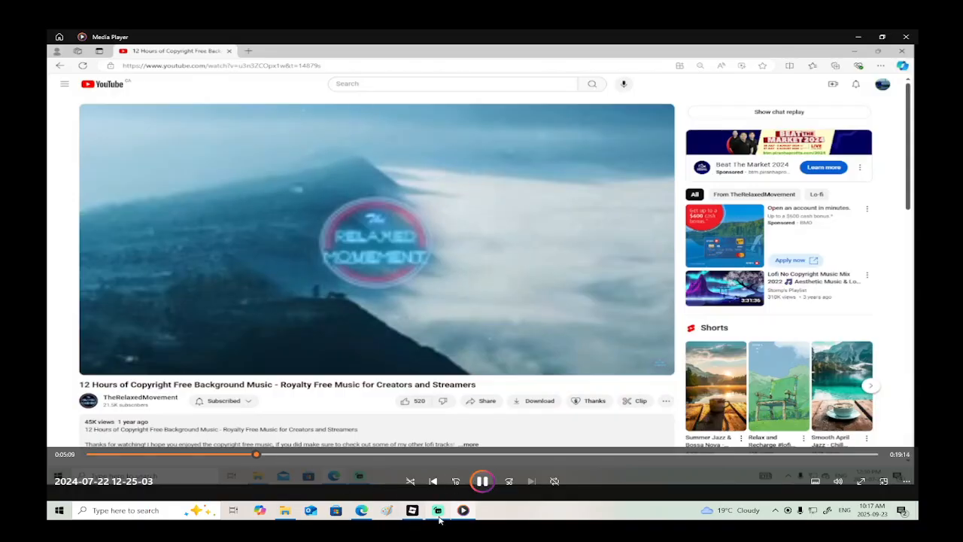
{"action": "left_click", "coordinate": [412, 510]}
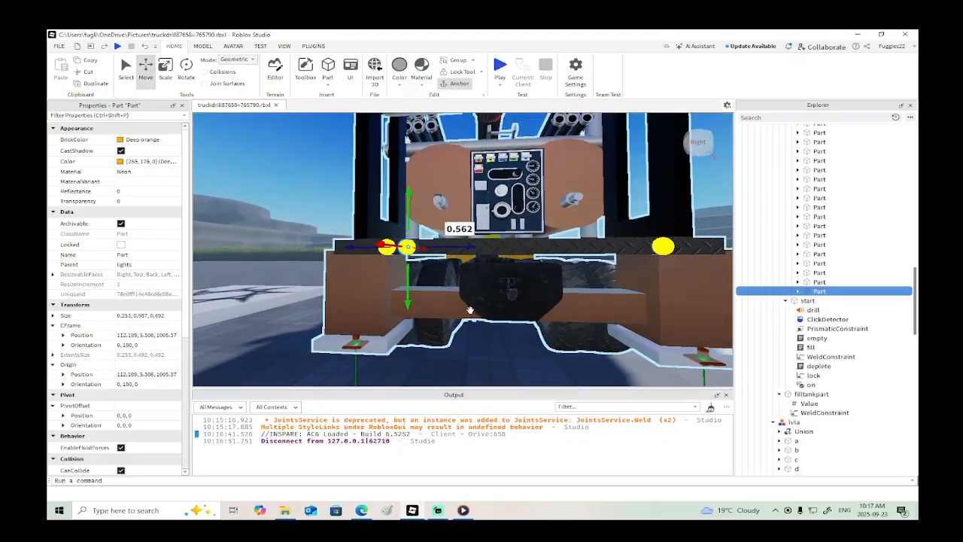
Step: Set the copied bumper light's BrickColor to Really red and its PointLight colour to 255, 0, 0
{"action": "left_click", "coordinate": [121, 140]}
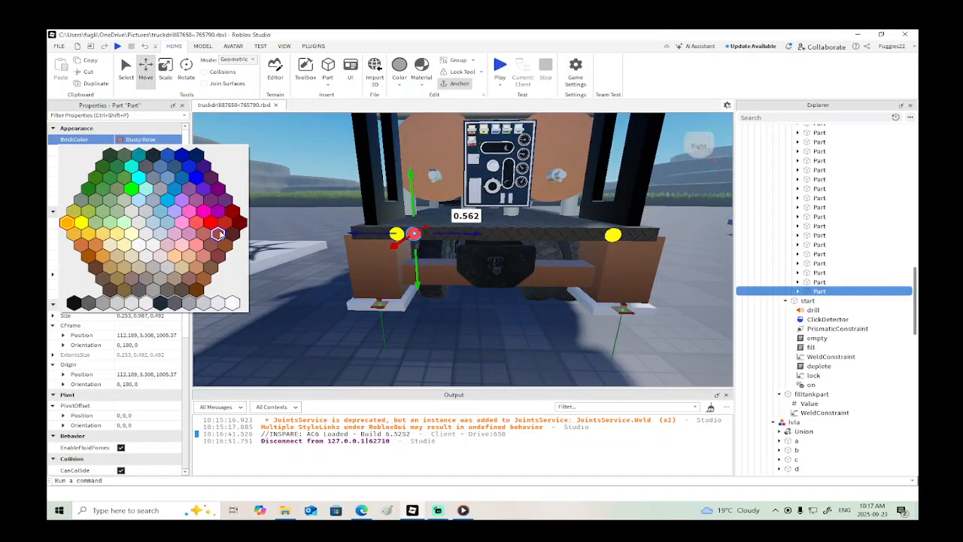
{"action": "left_click", "coordinate": [213, 225]}
{"action": "left_click", "coordinate": [799, 292]}
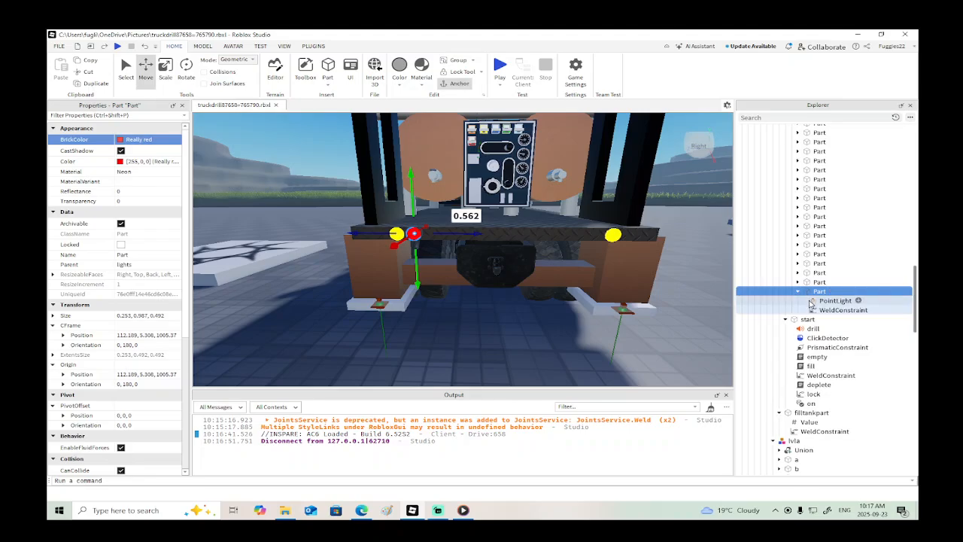
{"action": "left_click", "coordinate": [833, 300]}
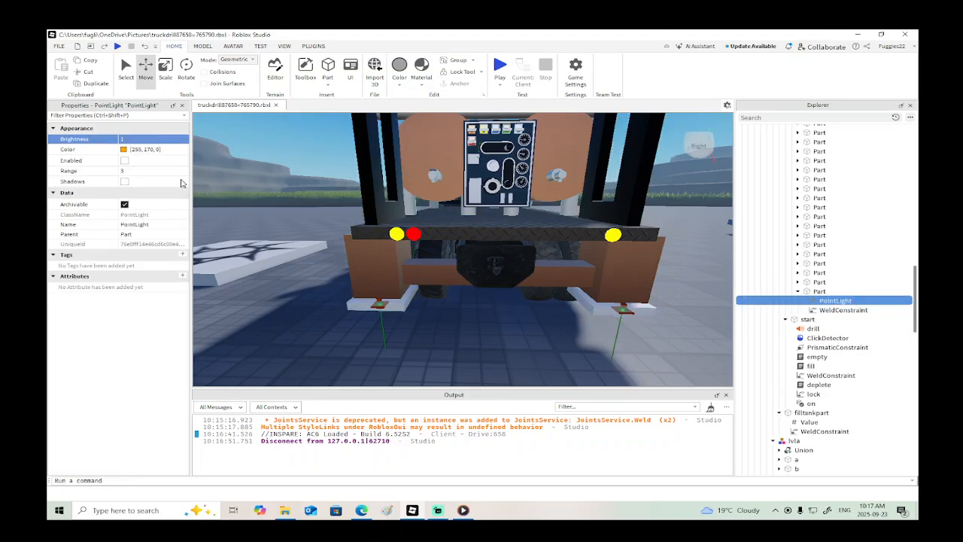
{"action": "left_click", "coordinate": [124, 149]}
{"action": "left_click", "coordinate": [375, 232]}
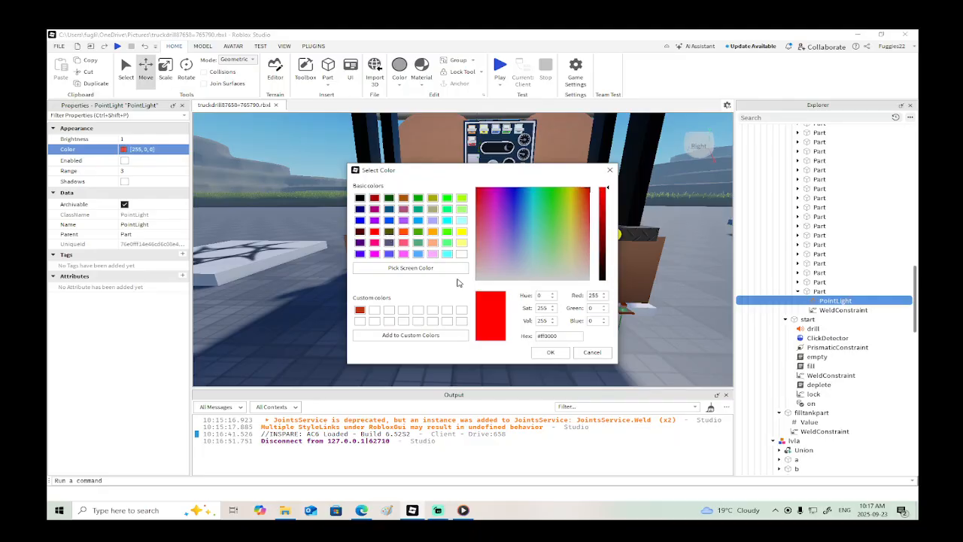
{"action": "left_click", "coordinate": [550, 352]}
Step: Group the red light part as a model and rename the model G1
{"action": "left_click", "coordinate": [819, 291]}
{"action": "right_click", "coordinate": [807, 292]}
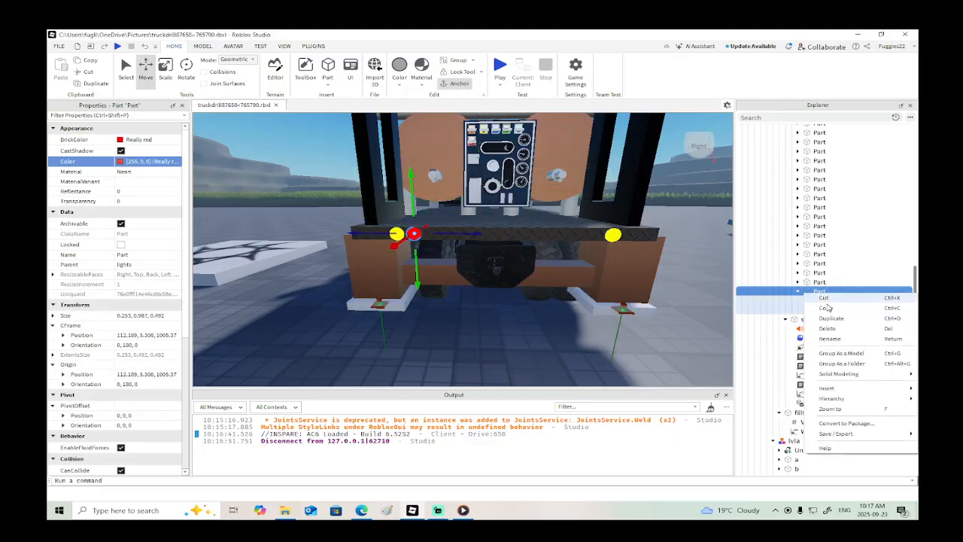
{"action": "left_click", "coordinate": [843, 353]}
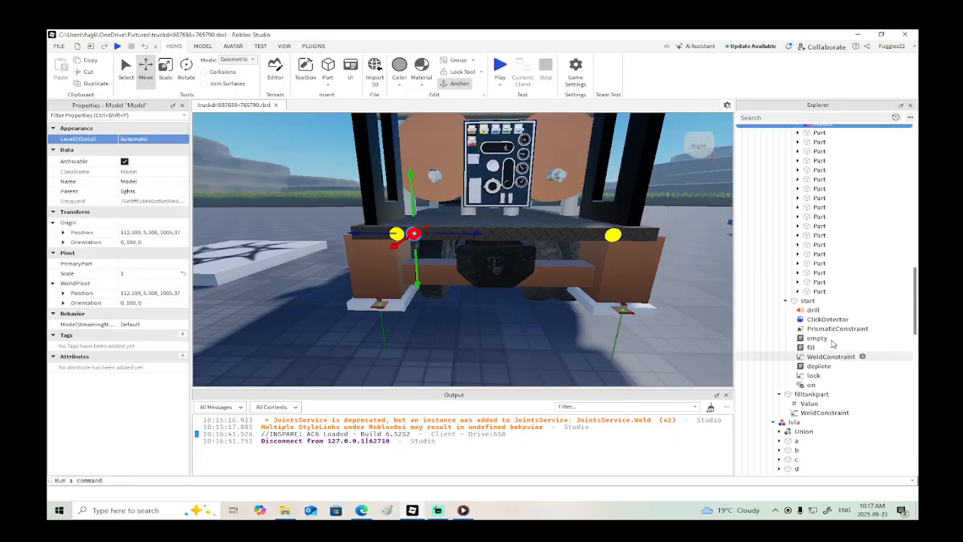
{"action": "scroll", "coordinate": [795, 185], "scroll_direction": "up", "scroll_amount": 3}
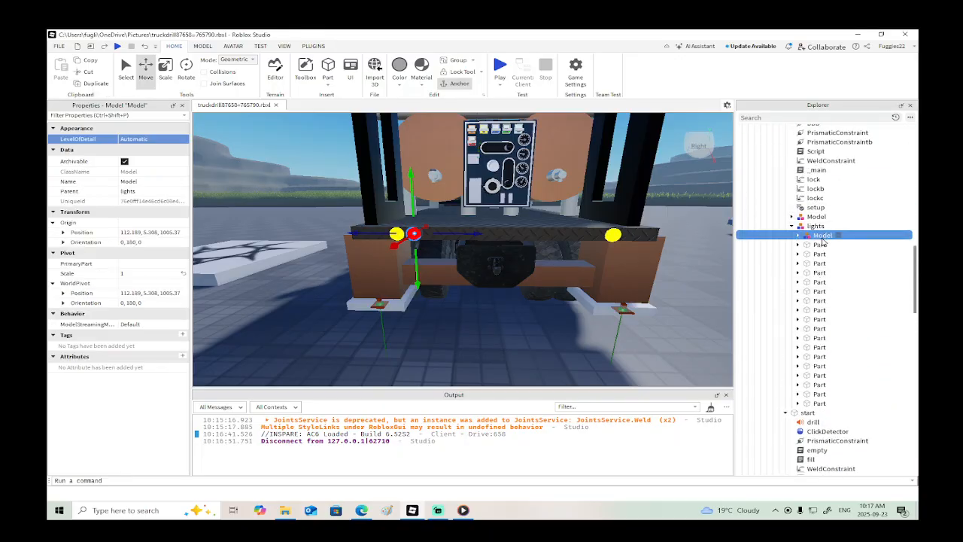
{"action": "double_click", "coordinate": [822, 237]}
{"action": "type", "text": "G1"}
{"action": "key", "text": "Return"}
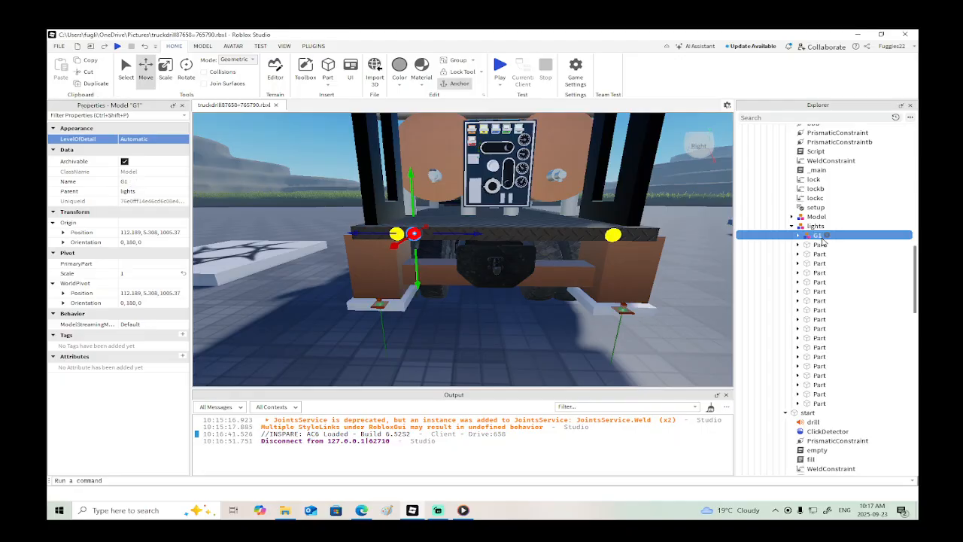
Step: Move the G1 model out of the lights group into the Brakes model under the truck's Body
{"action": "left_click_drag", "start_coordinate": [822, 241], "coordinate": [780, 206]}
{"action": "scroll", "coordinate": [828, 215], "scroll_direction": "up", "scroll_amount": 10}
{"action": "scroll", "coordinate": [817, 208], "scroll_direction": "up", "scroll_amount": 10}
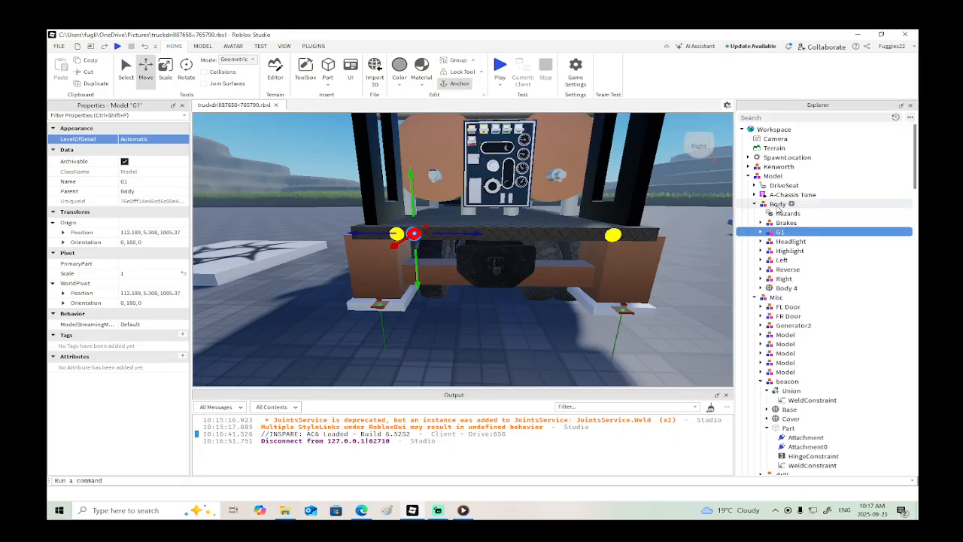
{"action": "left_click", "coordinate": [755, 297]}
{"action": "double_click", "coordinate": [779, 232]}
{"action": "left_click_drag", "start_coordinate": [779, 233], "coordinate": [783, 224]}
{"action": "left_click", "coordinate": [768, 241]}
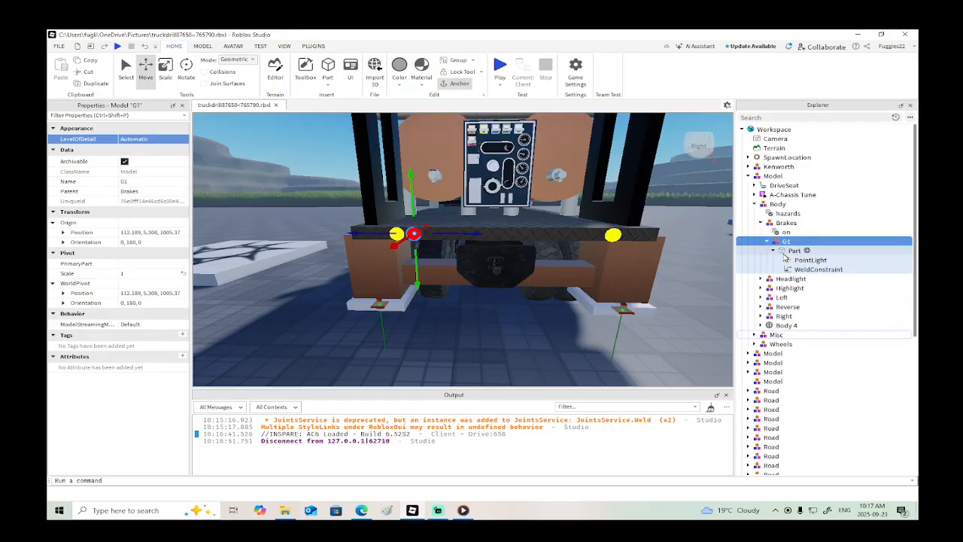
{"action": "left_click", "coordinate": [779, 251]}
Step: Duplicate the G1 brake light and move the copy 5.924 studs along the rear bumper, just inside the right-hand yellow light
{"action": "scroll", "coordinate": [475, 260], "scroll_direction": "up", "scroll_amount": 3}
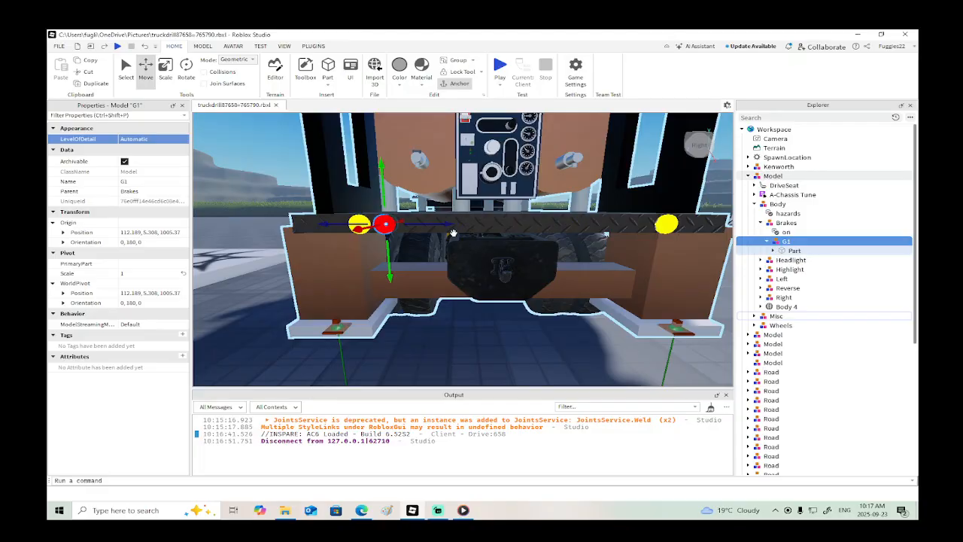
{"action": "right_click", "coordinate": [453, 233]}
{"action": "left_click", "coordinate": [450, 220]}
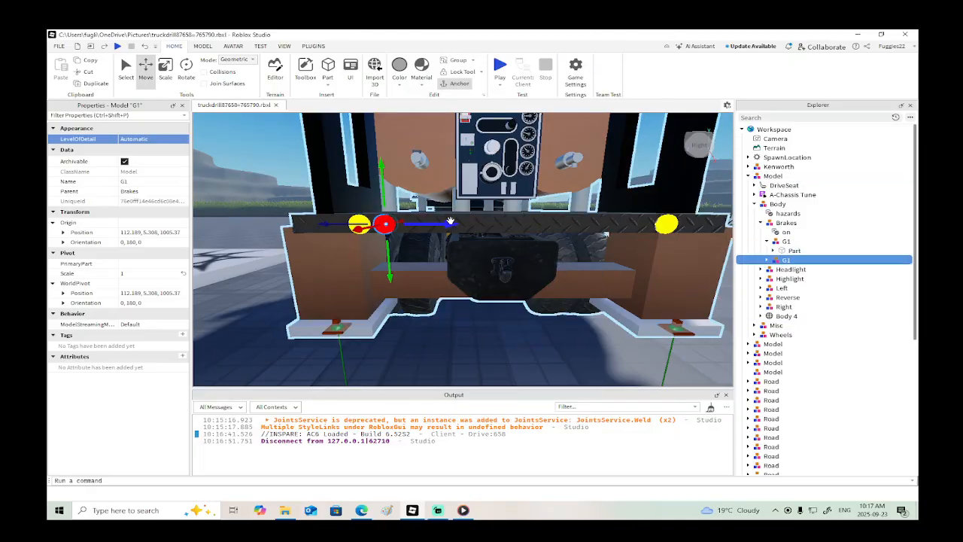
{"action": "left_click_drag", "start_coordinate": [450, 220], "coordinate": [510, 230]}
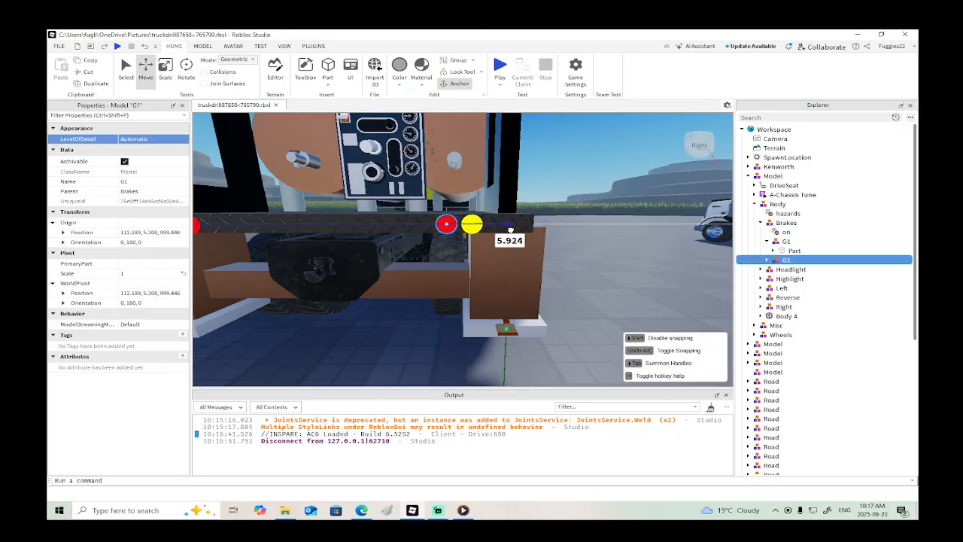
Step: Duplicate the right-hand brake light and move the copy 1.188 studs to the outer side of the yellow light
{"action": "right_click_drag", "start_coordinate": [510, 230], "coordinate": [510, 231]}
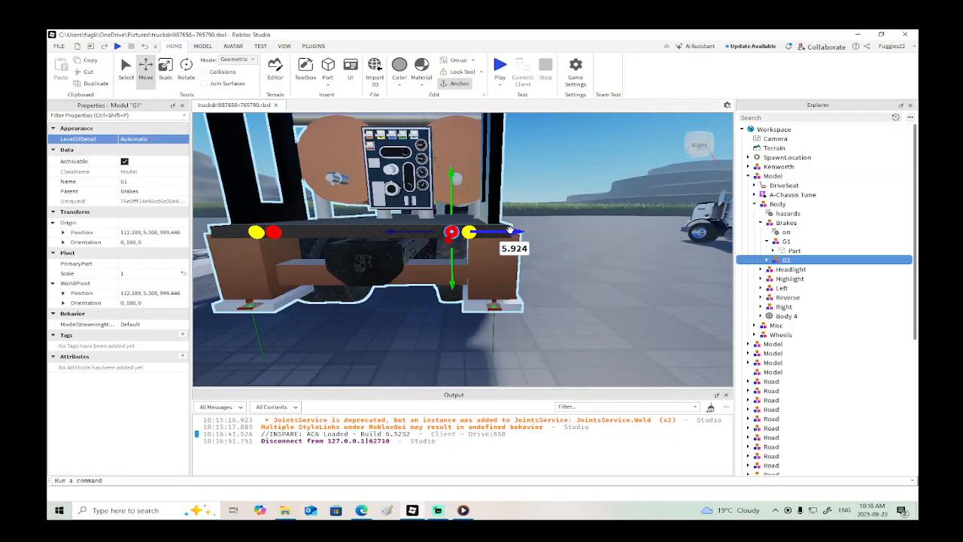
{"action": "right_click", "coordinate": [510, 230]}
{"action": "left_click", "coordinate": [542, 97]}
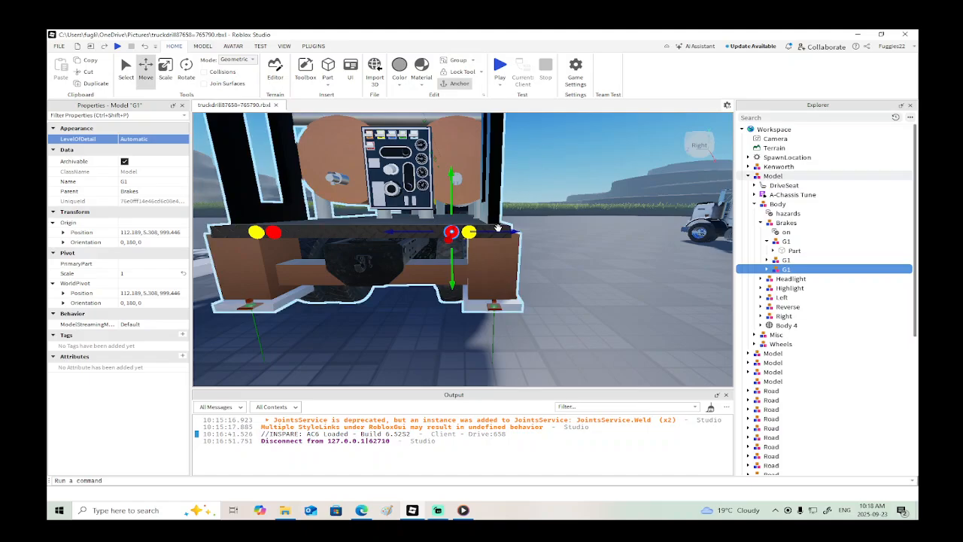
{"action": "left_click_drag", "start_coordinate": [498, 227], "coordinate": [532, 234]}
Step: Duplicate the outer right brake light and move the copy -8.238 studs to the outer side of the left-hand yellow light
{"action": "right_click", "coordinate": [532, 234]}
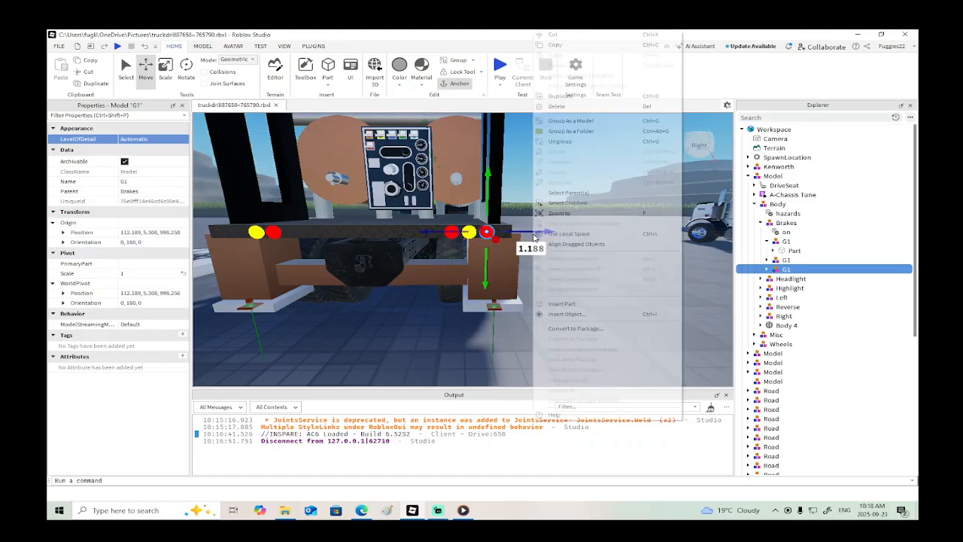
{"action": "left_click", "coordinate": [549, 101]}
{"action": "left_click_drag", "start_coordinate": [524, 230], "coordinate": [436, 234]}
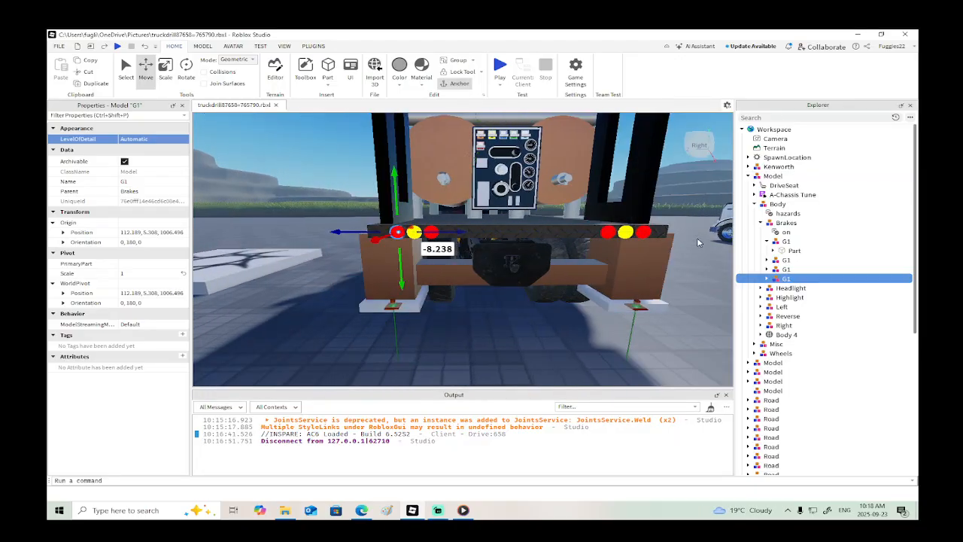
Step: Copy the _main script from the Headlight model and paste it into the Brakes model
{"action": "left_click", "coordinate": [760, 288]}
{"action": "left_click", "coordinate": [787, 297]}
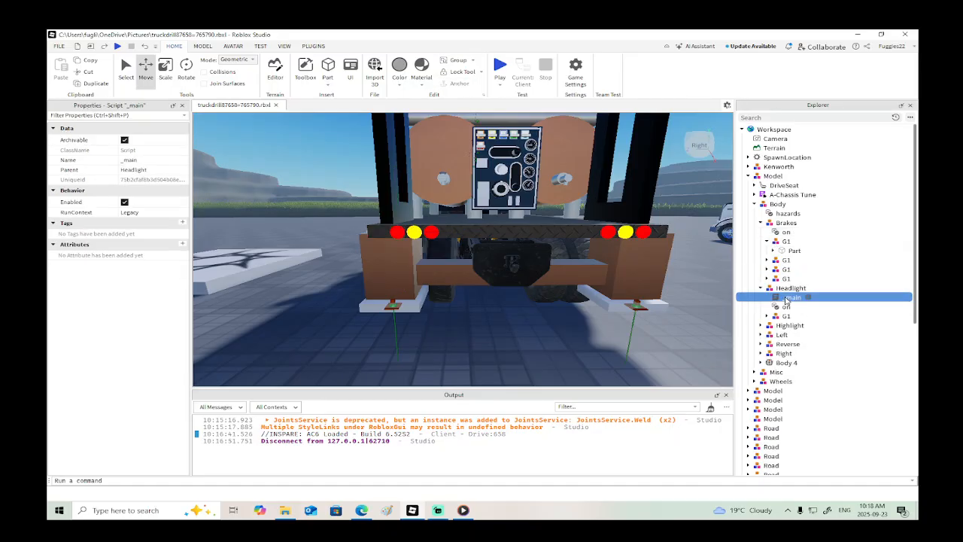
{"action": "right_click", "coordinate": [796, 297]}
{"action": "left_click", "coordinate": [810, 337]}
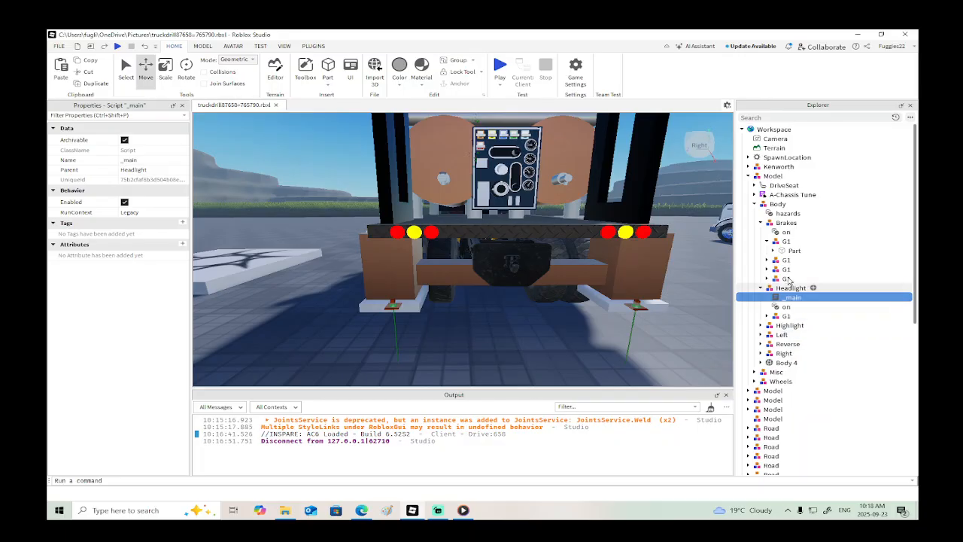
{"action": "right_click", "coordinate": [783, 225]}
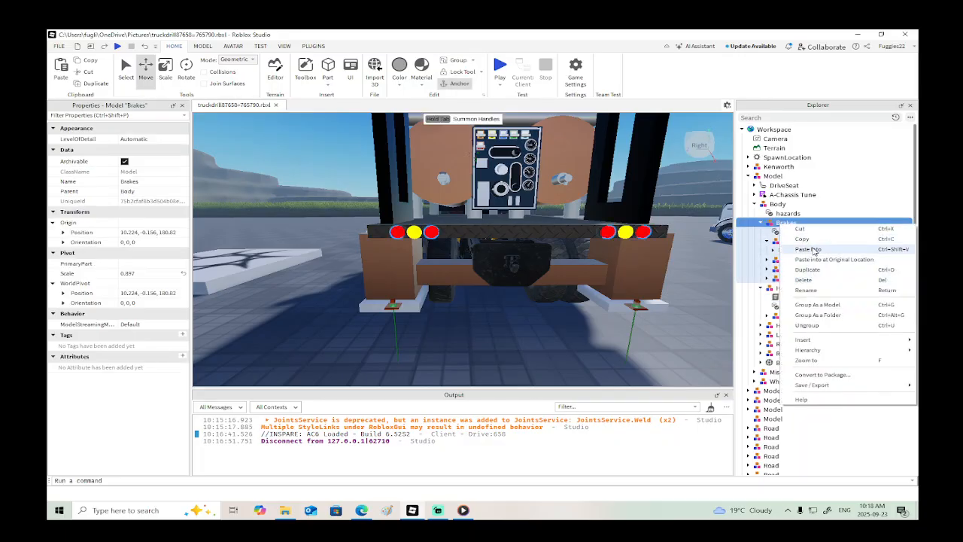
{"action": "left_click", "coordinate": [802, 248]}
Step: Open the Brakes model's _main script and run a brief playtest to check it for errors
{"action": "double_click", "coordinate": [792, 232]}
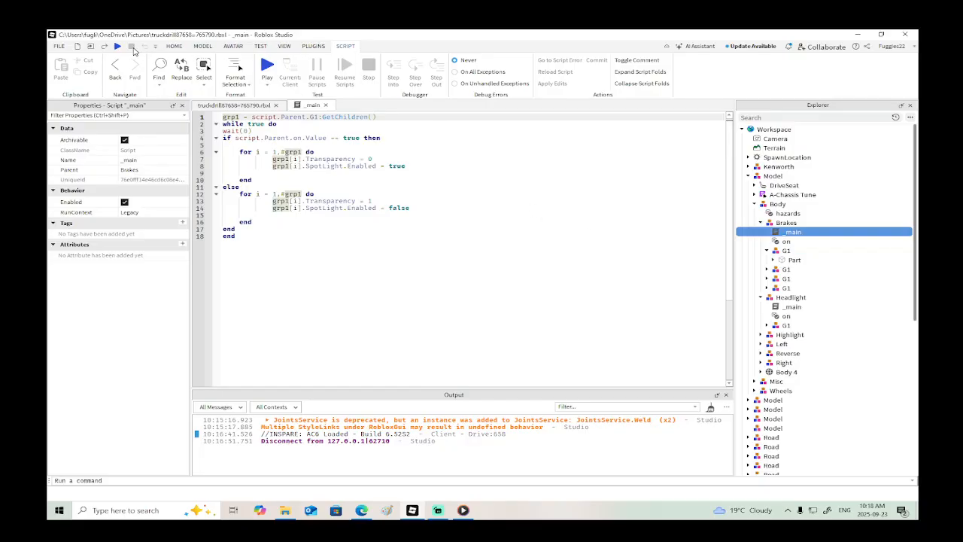
{"action": "left_click", "coordinate": [117, 46]}
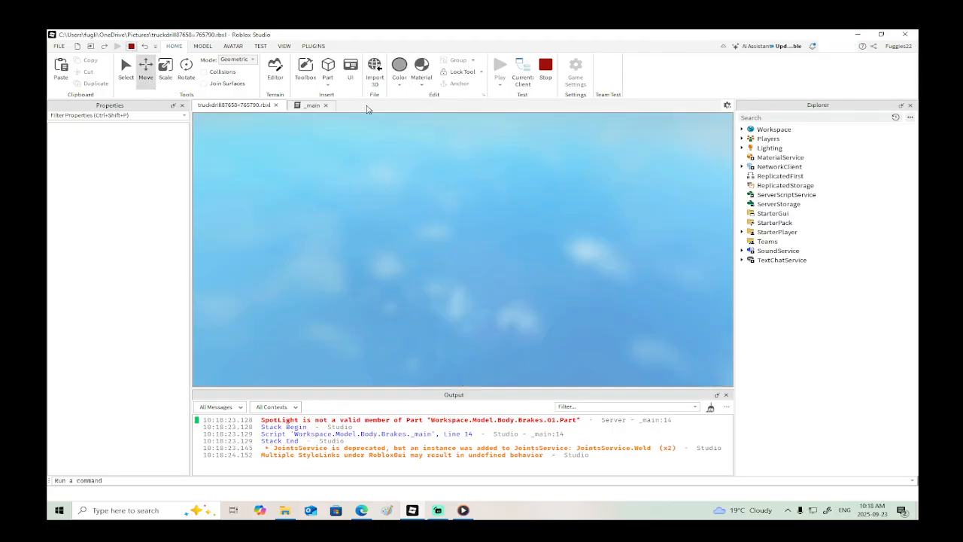
{"action": "key", "text": "shift+F5"}
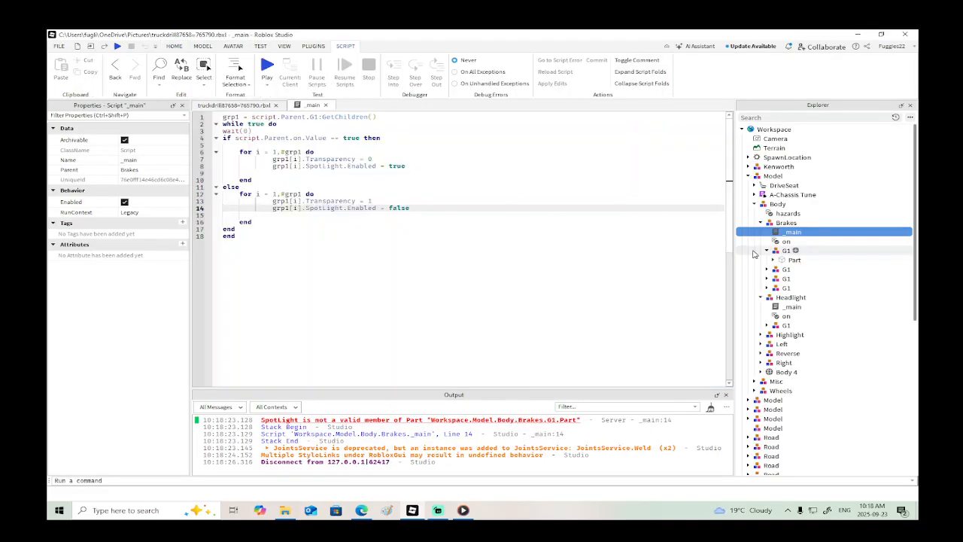
Step: Rename the PointLight inside the first Brakes G1 model's Part to SpotLight
{"action": "left_click", "coordinate": [773, 259]}
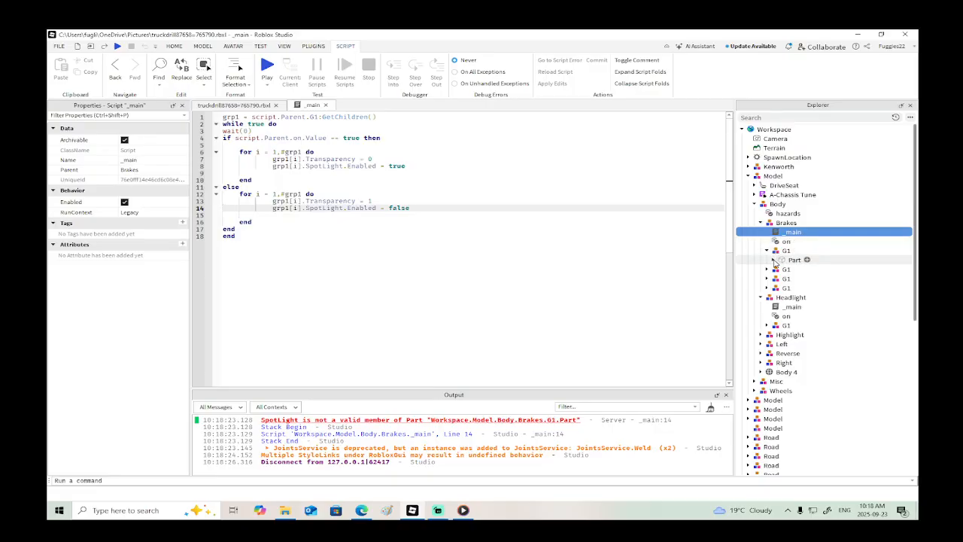
{"action": "left_click", "coordinate": [812, 270]}
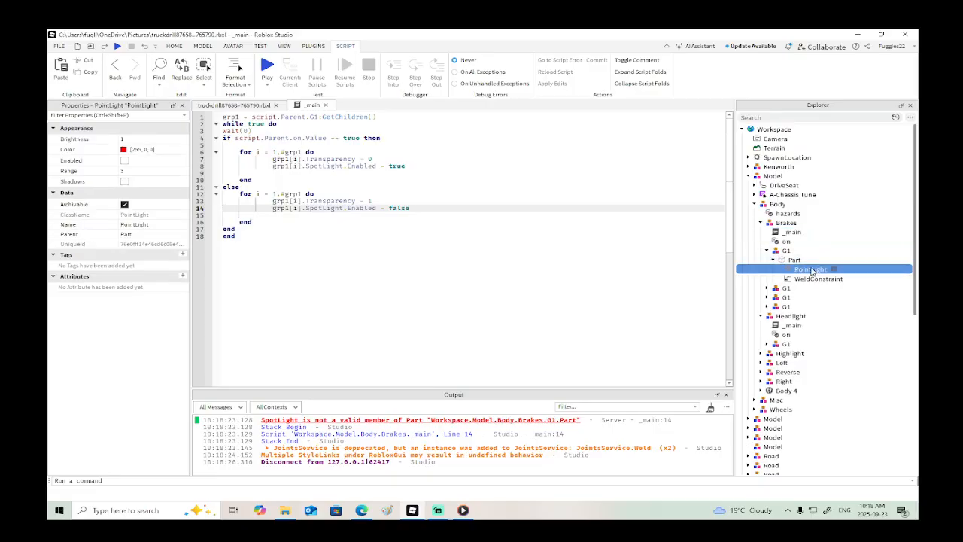
{"action": "left_click", "coordinate": [823, 269]}
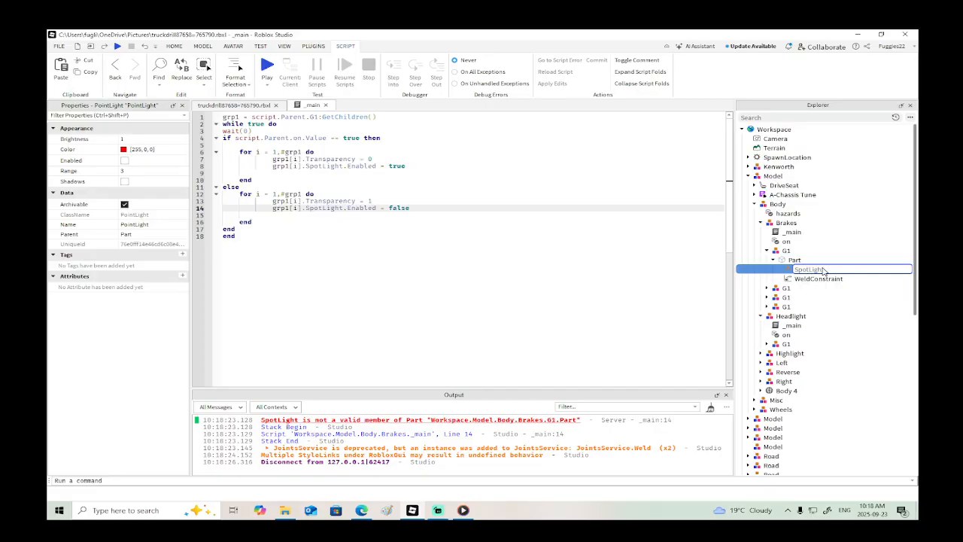
{"action": "key", "text": "Return"}
Step: Rename the PointLight inside each of the other three Brakes G1 models to SpotLight
{"action": "left_click", "coordinate": [767, 289]}
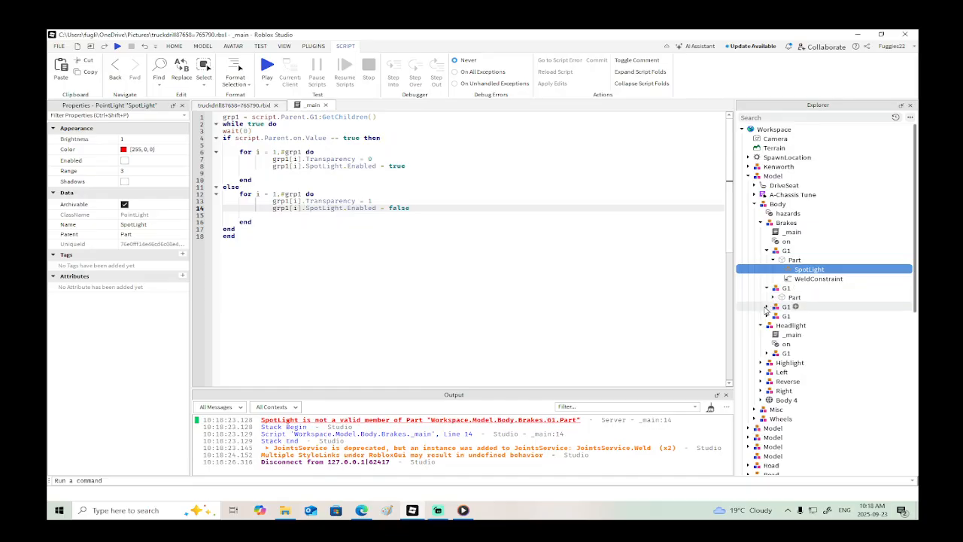
{"action": "left_click", "coordinate": [767, 306]}
{"action": "left_click", "coordinate": [767, 325]}
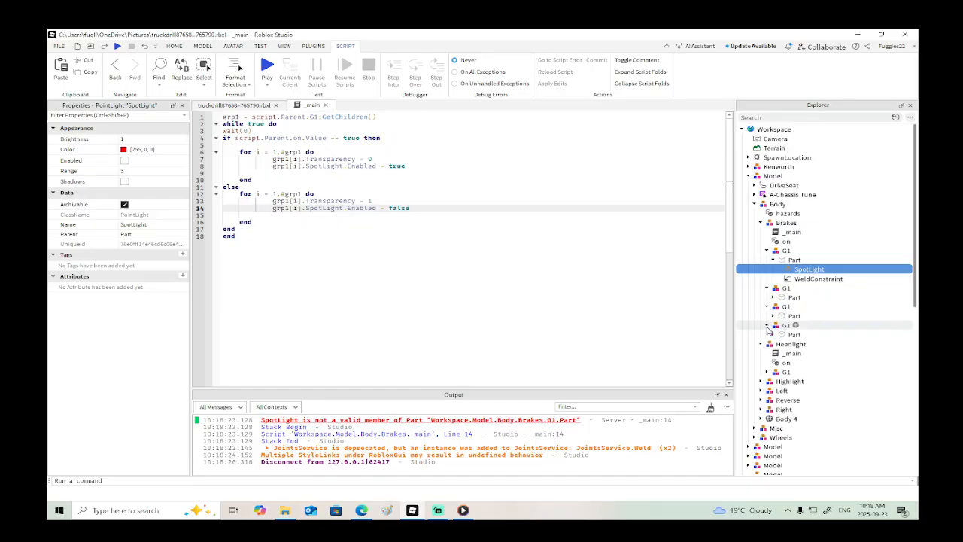
{"action": "left_click", "coordinate": [772, 298]}
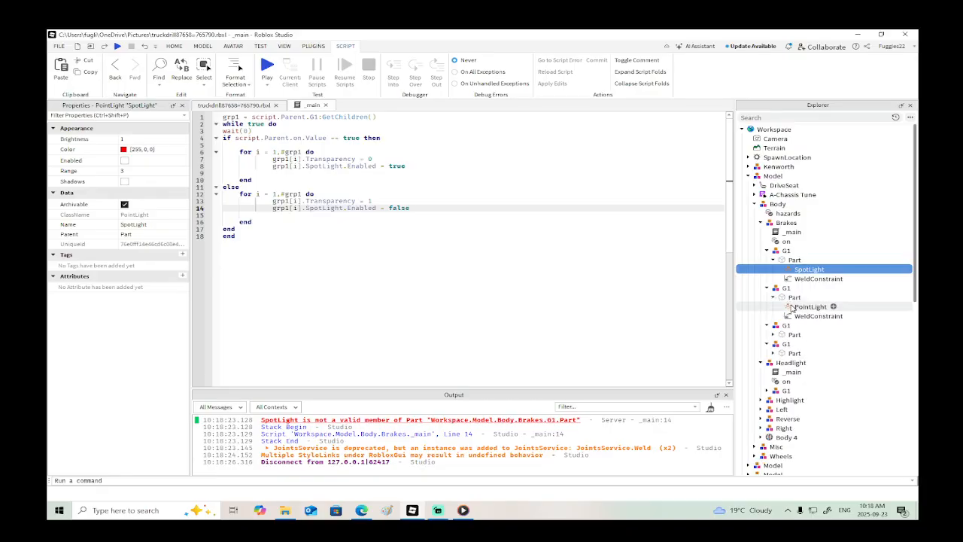
{"action": "left_click", "coordinate": [800, 307]}
{"action": "left_click", "coordinate": [807, 307]}
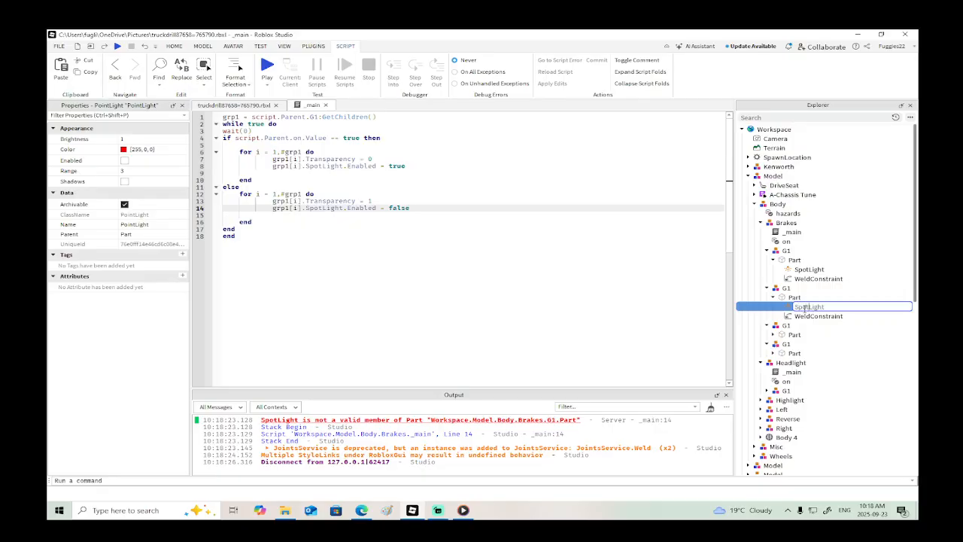
{"action": "left_click", "coordinate": [773, 334]}
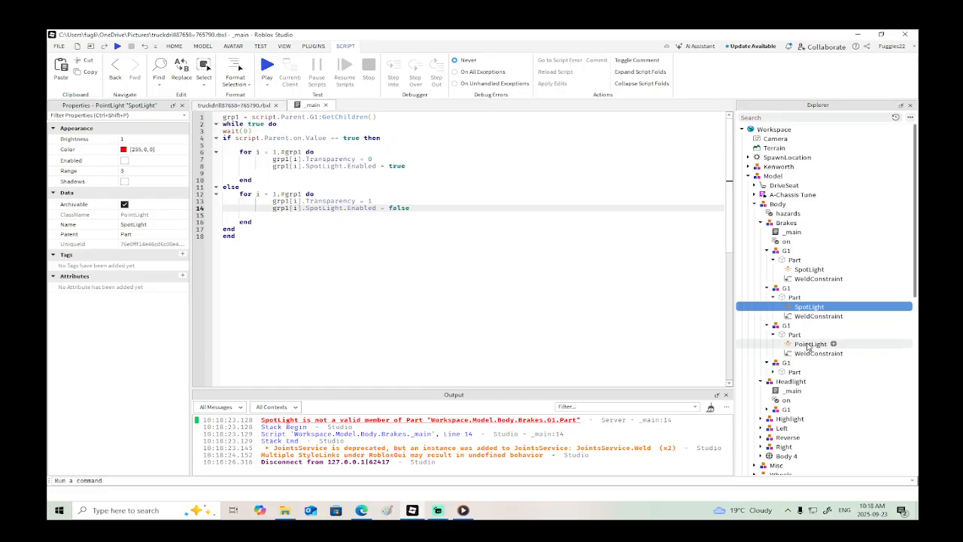
{"action": "left_click", "coordinate": [805, 344]}
{"action": "left_click", "coordinate": [806, 346]}
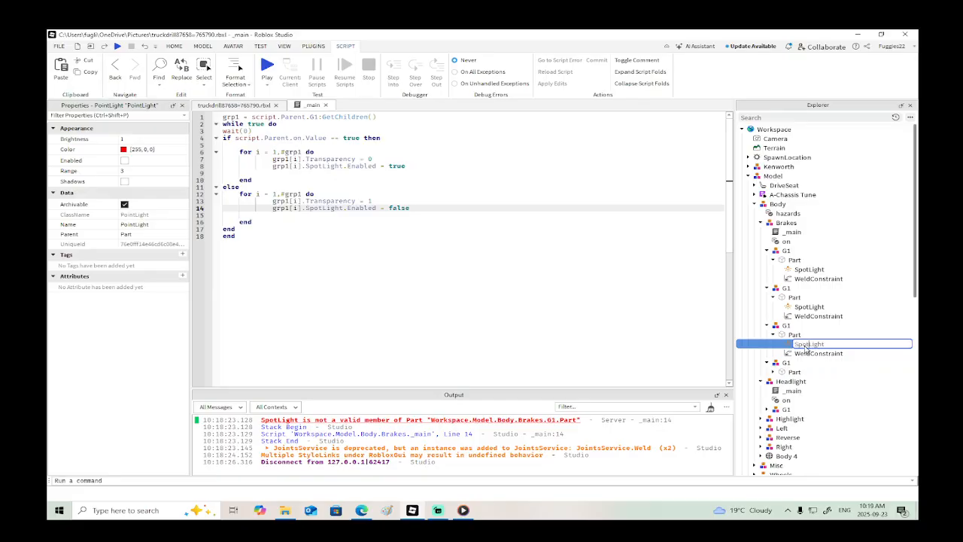
{"action": "left_click", "coordinate": [772, 372]}
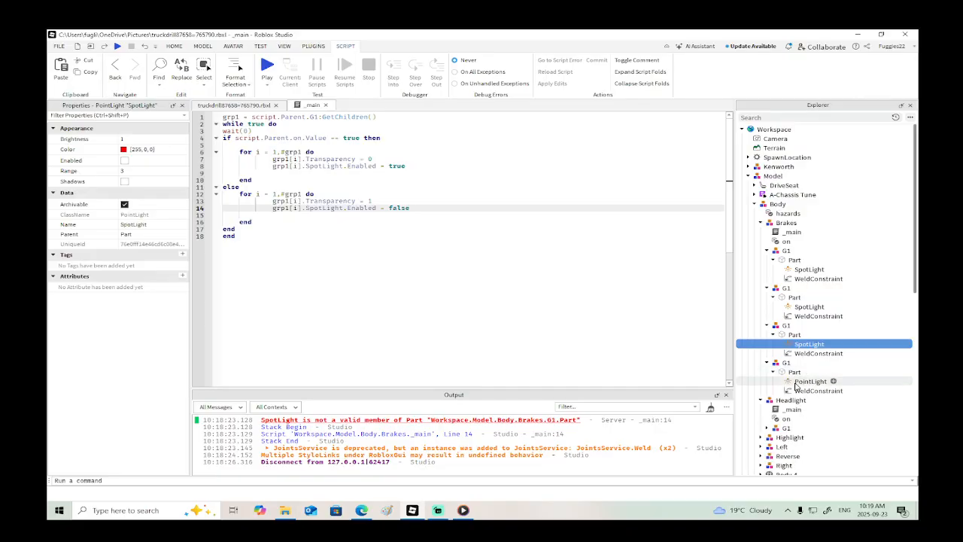
{"action": "left_click", "coordinate": [805, 381]}
{"action": "left_click", "coordinate": [805, 381]}
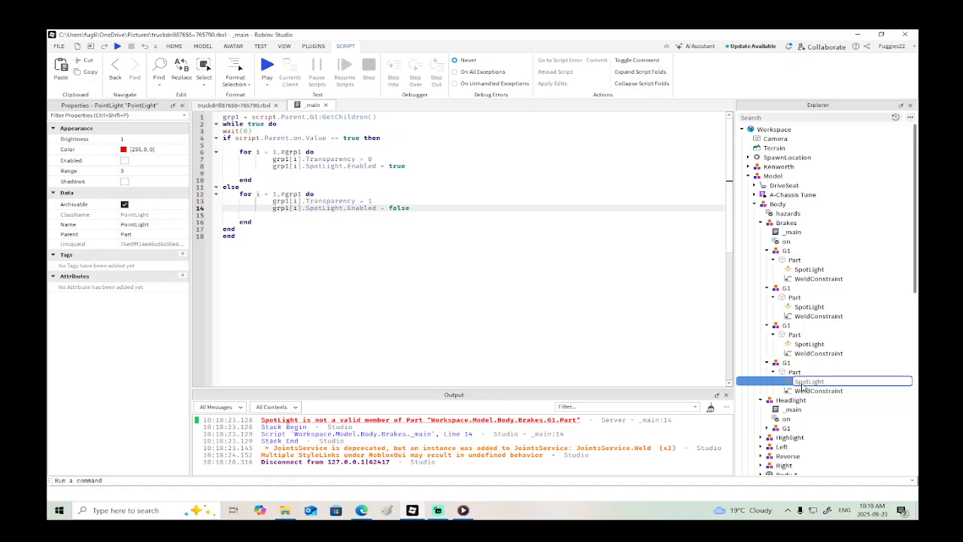
Step: Move the Parts of the other three G1 models into the first G1 model under Brakes
{"action": "left_click", "coordinate": [797, 371]}
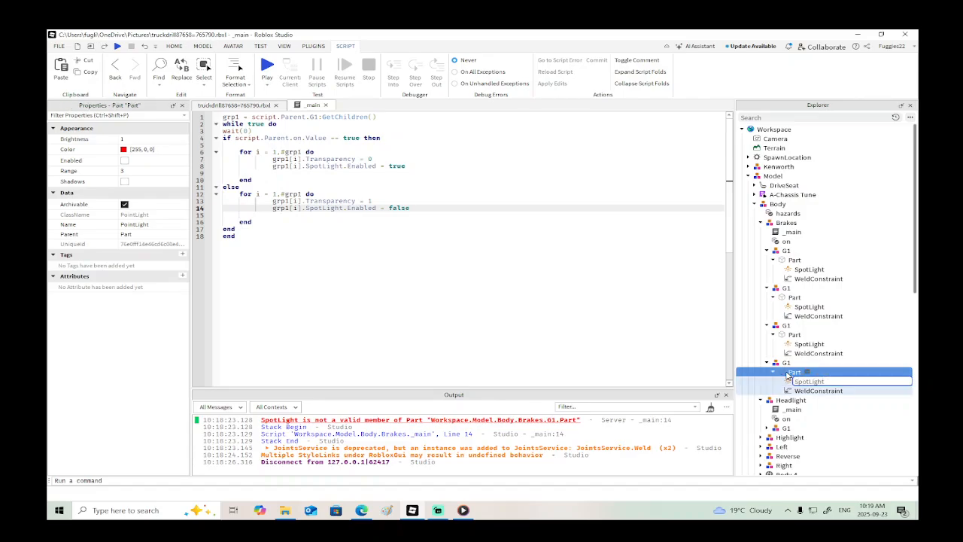
{"action": "left_click", "coordinate": [784, 336], "text": "ctrl"}
{"action": "left_click", "coordinate": [785, 300], "text": "ctrl"}
{"action": "left_click_drag", "start_coordinate": [785, 300], "coordinate": [786, 251]}
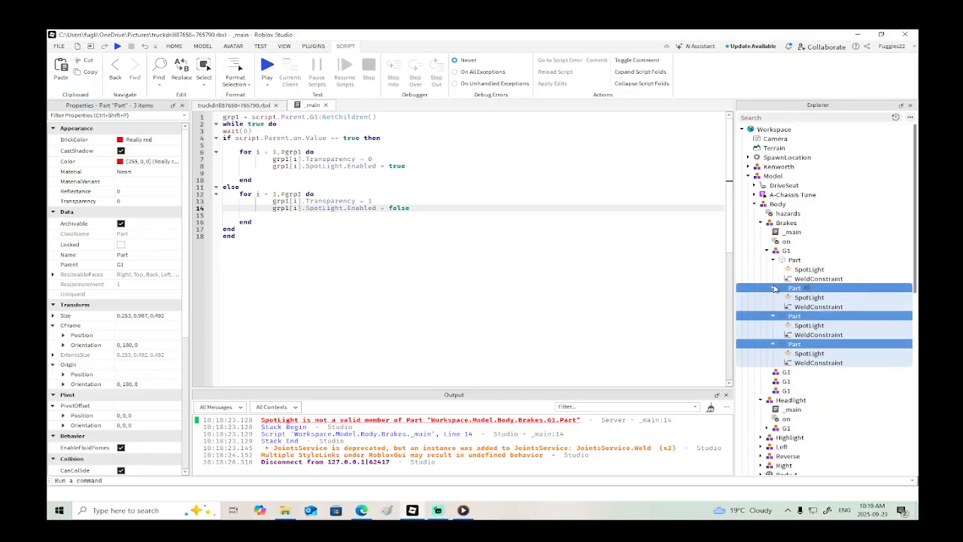
Step: Delete the three emptied G1 models from the Brakes model
{"action": "left_click", "coordinate": [784, 373]}
{"action": "key", "text": "Delete"}
{"action": "left_click", "coordinate": [784, 374]}
{"action": "key", "text": "Delete"}
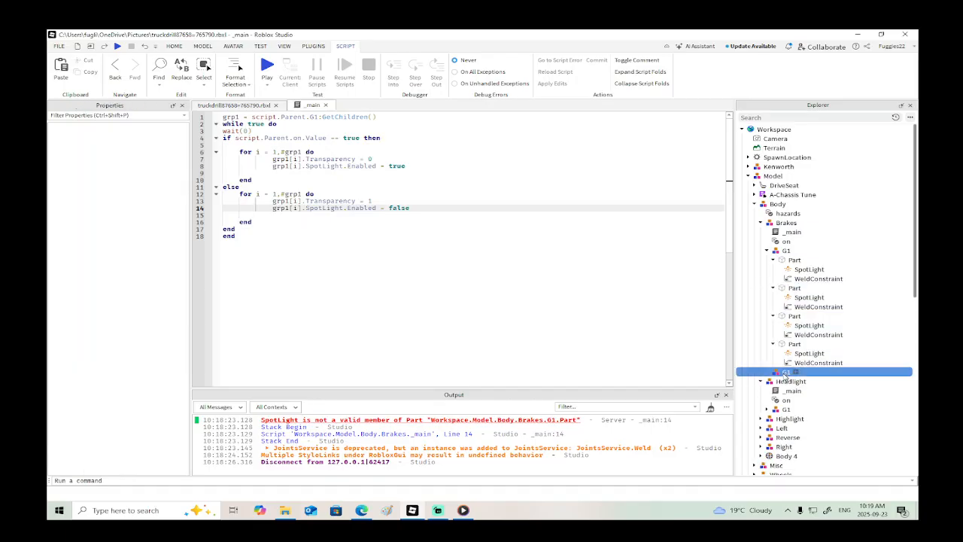
{"action": "key", "text": "Delete"}
Step: Playtest the truck by driving and braking it to check the rear brake lights, and stop the test
{"action": "left_click", "coordinate": [118, 46]}
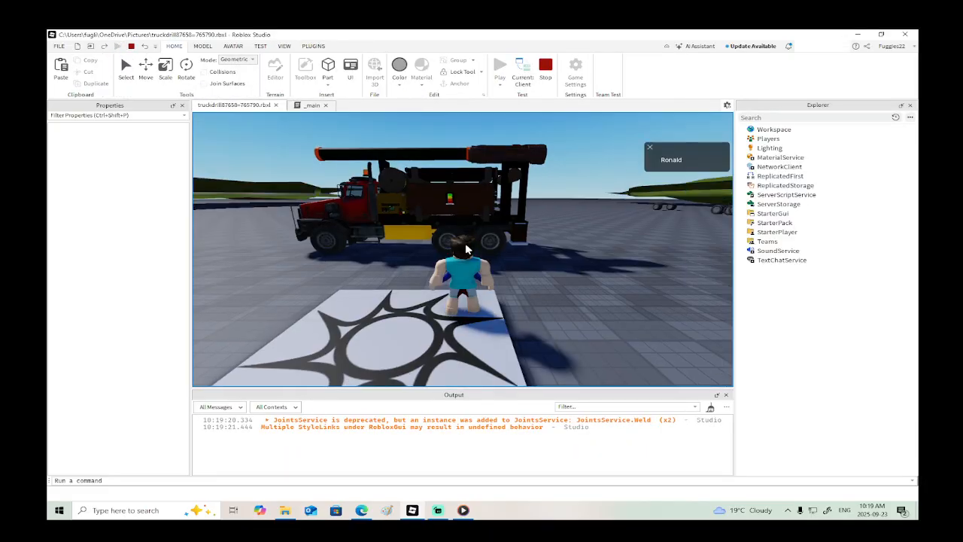
{"action": "key", "text": "w"}
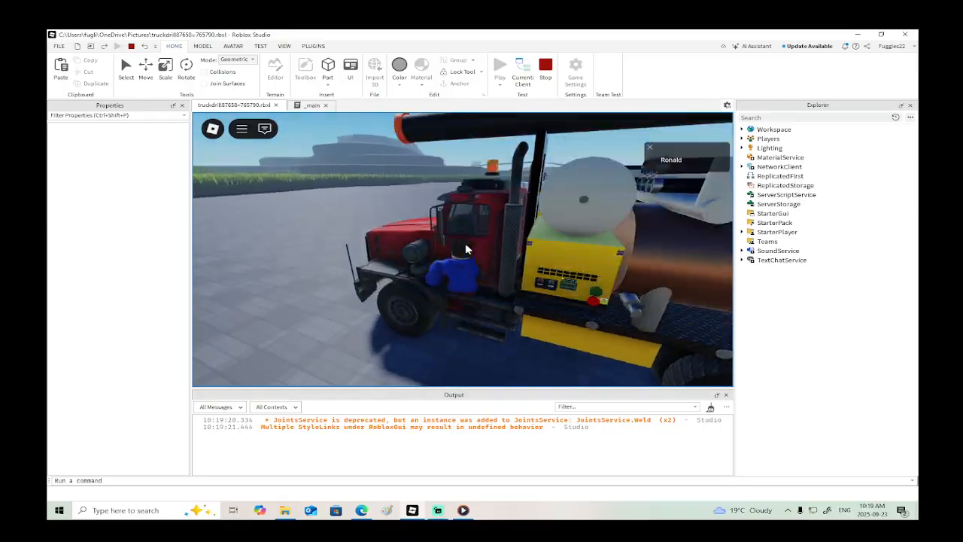
{"action": "key", "text": "w"}
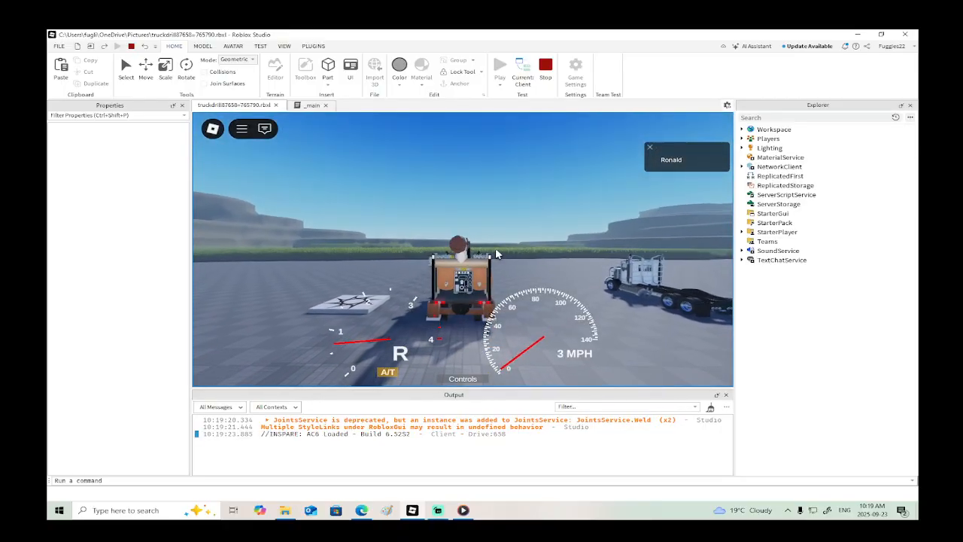
{"action": "key", "text": "s"}
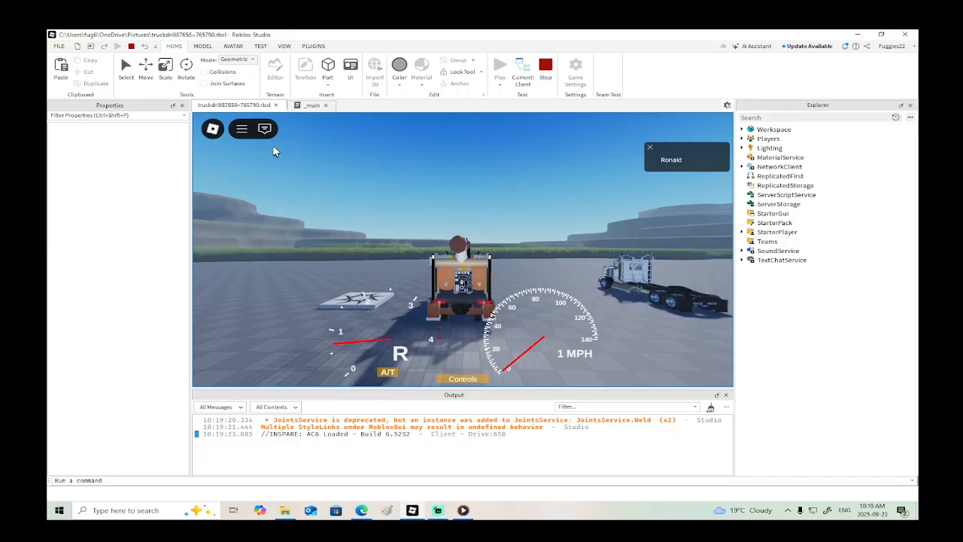
{"action": "left_click", "coordinate": [131, 46]}
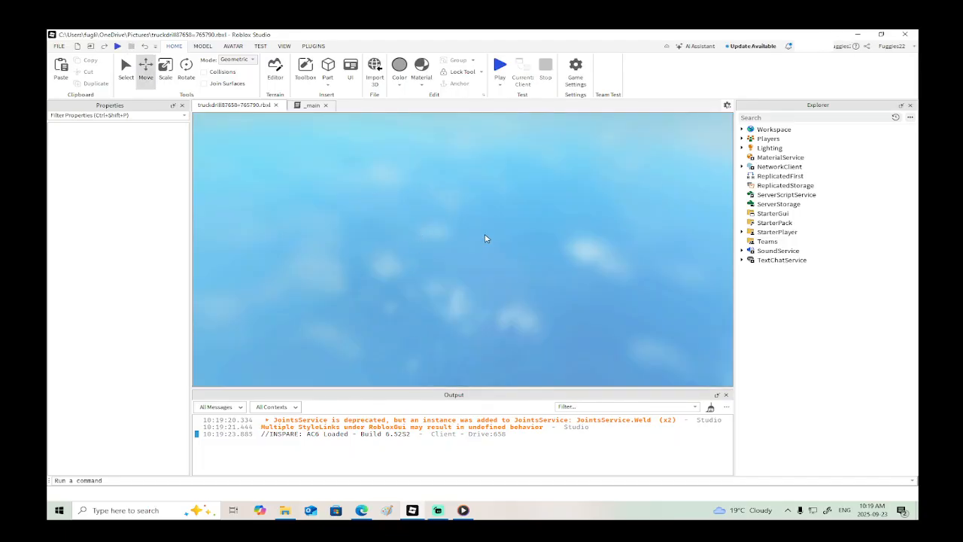
Step: Duplicate the dark stone grey Part behind the left-hand yellow light on the rear bumper
{"action": "scroll", "coordinate": [517, 322], "scroll_direction": "up", "scroll_amount": 3}
{"action": "right_click_drag", "start_coordinate": [517, 321], "coordinate": [516, 318]}
{"action": "key", "text": "e"}
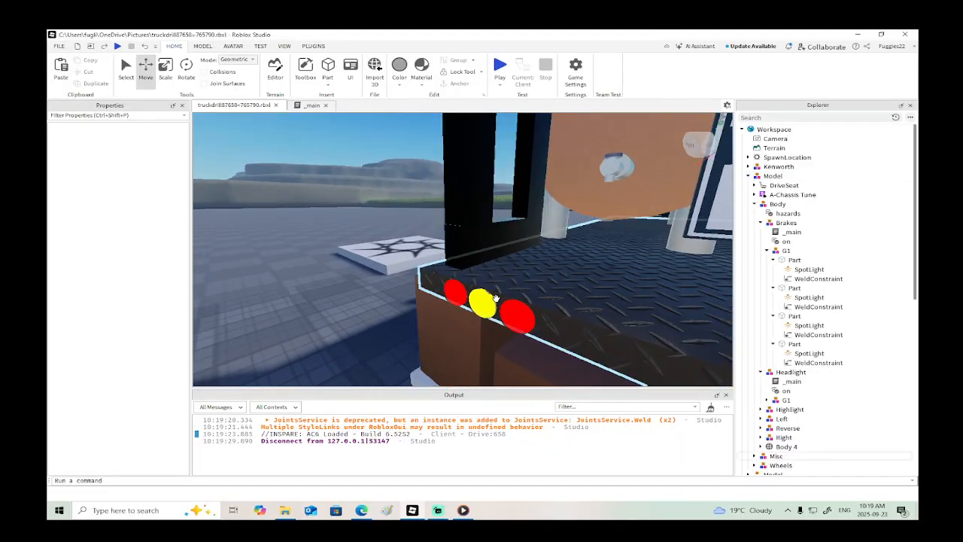
{"action": "left_click", "coordinate": [493, 297]}
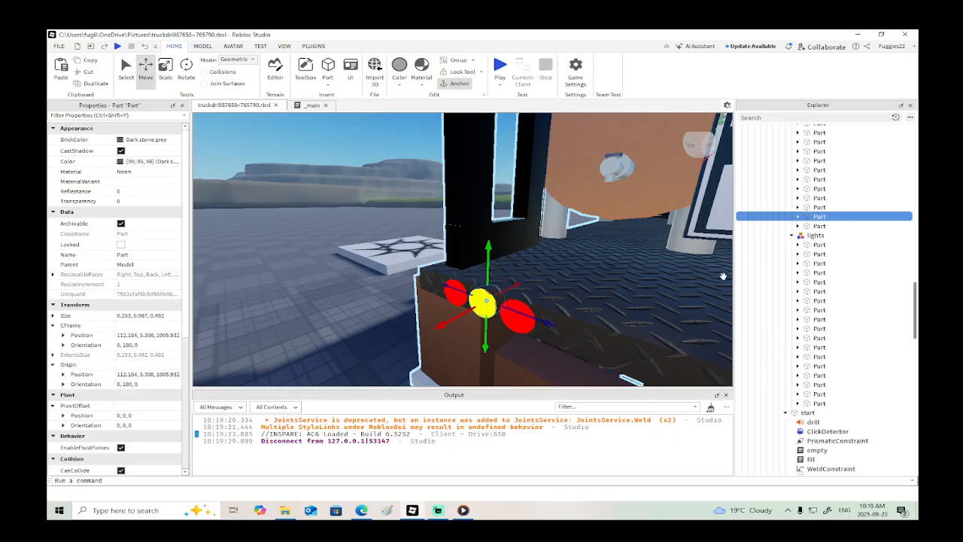
{"action": "left_click", "coordinate": [798, 217]}
{"action": "left_click", "coordinate": [797, 216]}
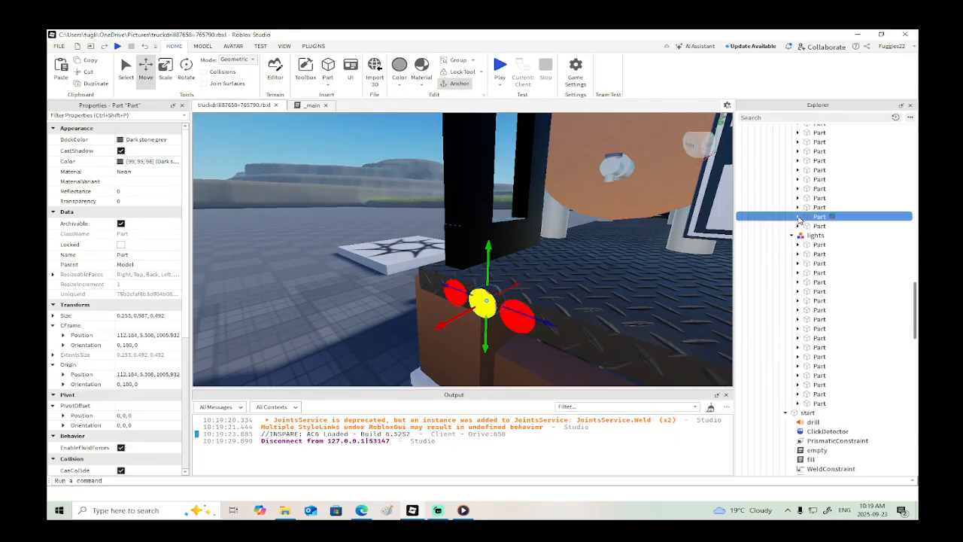
{"action": "right_click_drag", "start_coordinate": [659, 238], "coordinate": [660, 239]}
{"action": "right_click", "coordinate": [502, 303]}
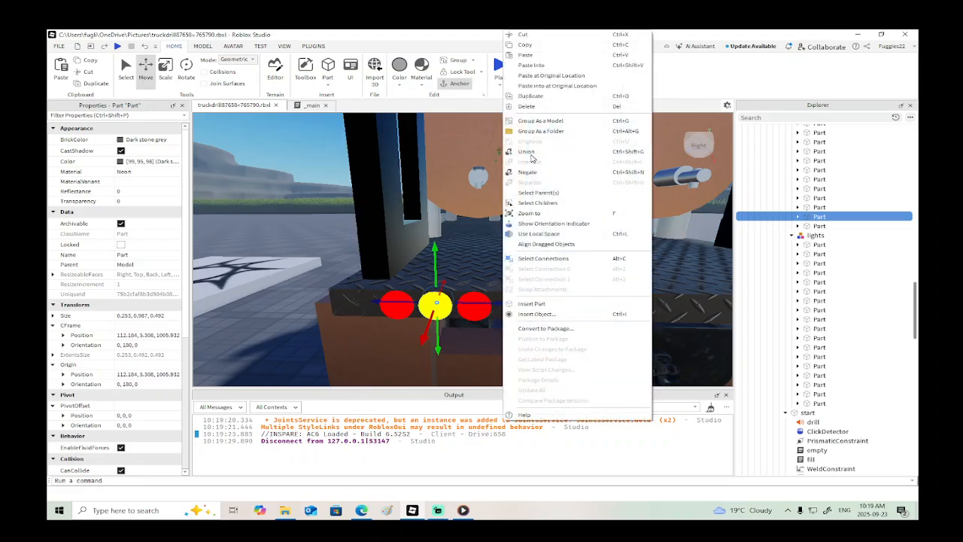
{"action": "left_click", "coordinate": [538, 105]}
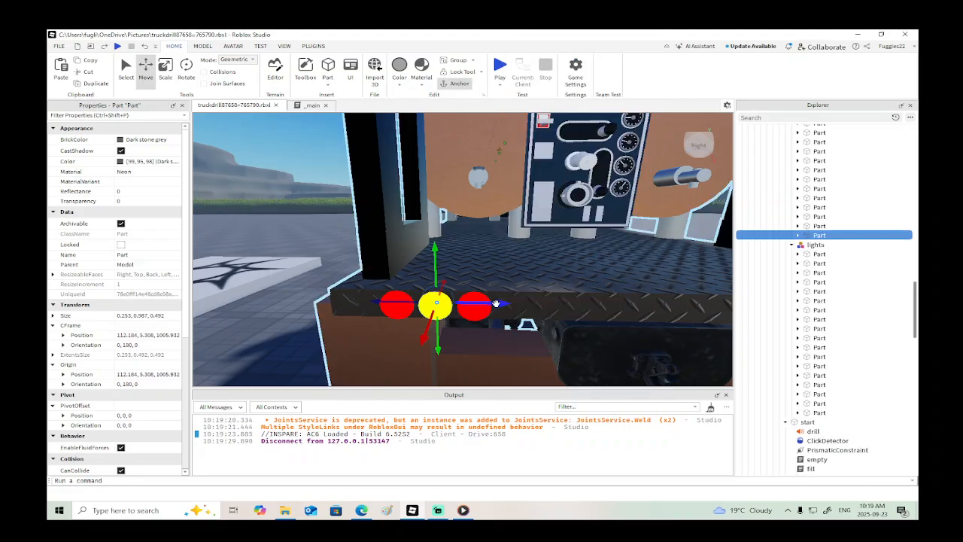
Step: Scale the duplicated grey Part to about 0.253 × 0.863 × 0.53 studs, forming a thin rim around the yellow light
{"action": "right_click_drag", "start_coordinate": [496, 303], "coordinate": [496, 303]}
{"action": "left_click", "coordinate": [164, 66]}
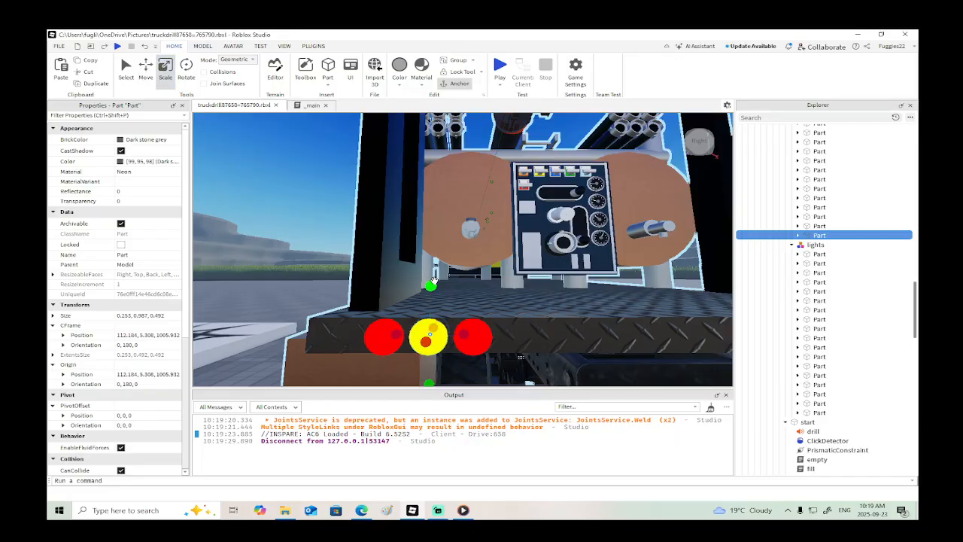
{"action": "left_click_drag", "start_coordinate": [430, 283], "coordinate": [430, 281]}
{"action": "right_click_drag", "start_coordinate": [438, 313], "coordinate": [439, 364]}
{"action": "left_click_drag", "start_coordinate": [433, 380], "coordinate": [435, 380]}
{"action": "left_click_drag", "start_coordinate": [466, 329], "coordinate": [469, 329]}
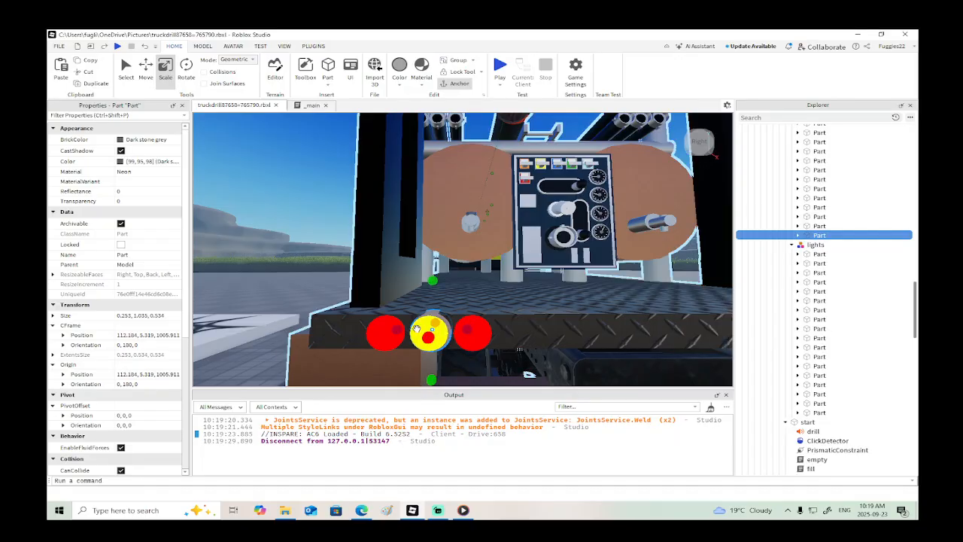
{"action": "left_click_drag", "start_coordinate": [396, 331], "coordinate": [393, 331]}
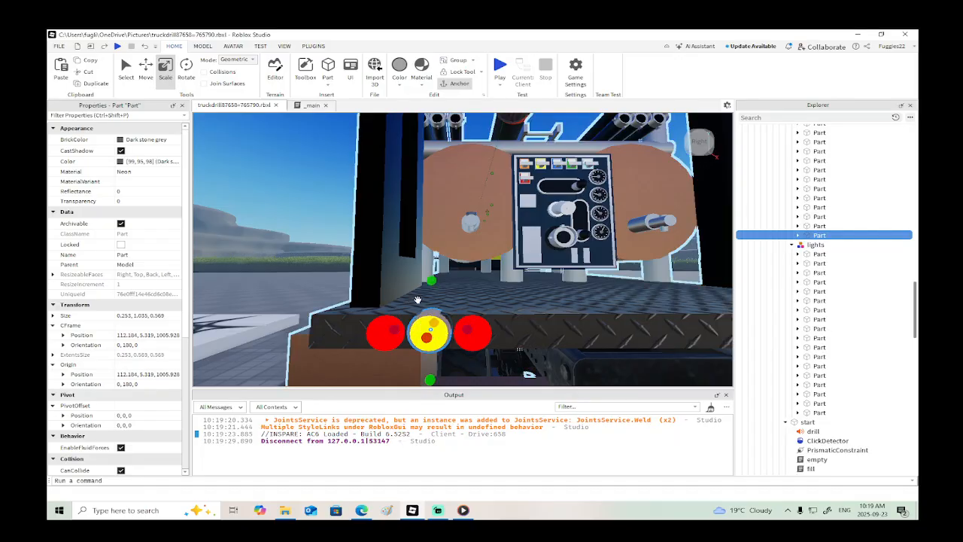
{"action": "scroll", "coordinate": [417, 299], "scroll_direction": "up", "scroll_amount": 3}
{"action": "right_click_drag", "start_coordinate": [418, 299], "coordinate": [419, 302]}
{"action": "scroll", "coordinate": [418, 303], "scroll_direction": "down", "scroll_amount": 3}
{"action": "left_click_drag", "start_coordinate": [452, 177], "coordinate": [452, 186]}
{"action": "left_click_drag", "start_coordinate": [452, 285], "coordinate": [453, 282]}
{"action": "left_click_drag", "start_coordinate": [498, 234], "coordinate": [414, 234]}
{"action": "left_click_drag", "start_coordinate": [450, 185], "coordinate": [447, 187]}
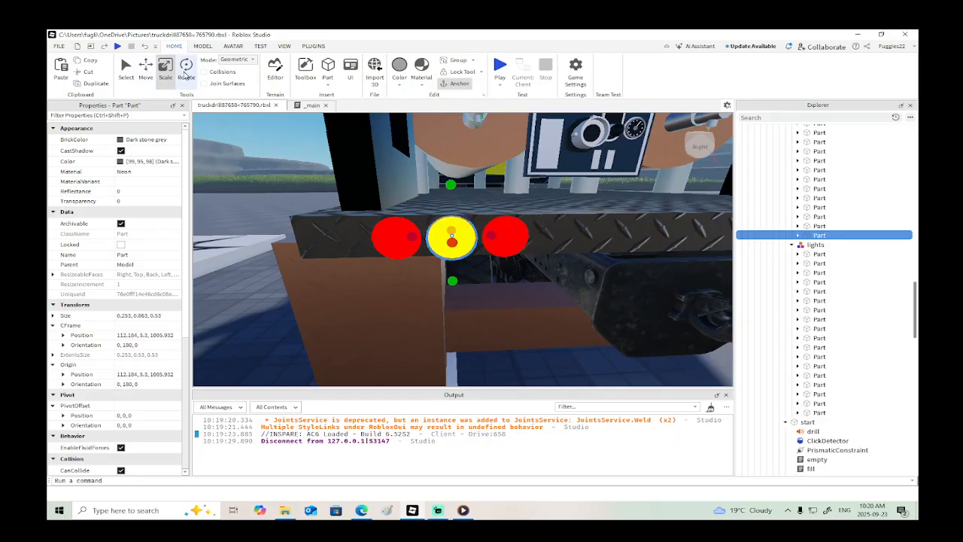
Step: Move the resized grey Part 0.56 studs along the bumper, behind the outer left-hand red brake light
{"action": "left_click", "coordinate": [145, 67]}
{"action": "left_click_drag", "start_coordinate": [387, 235], "coordinate": [334, 236]}
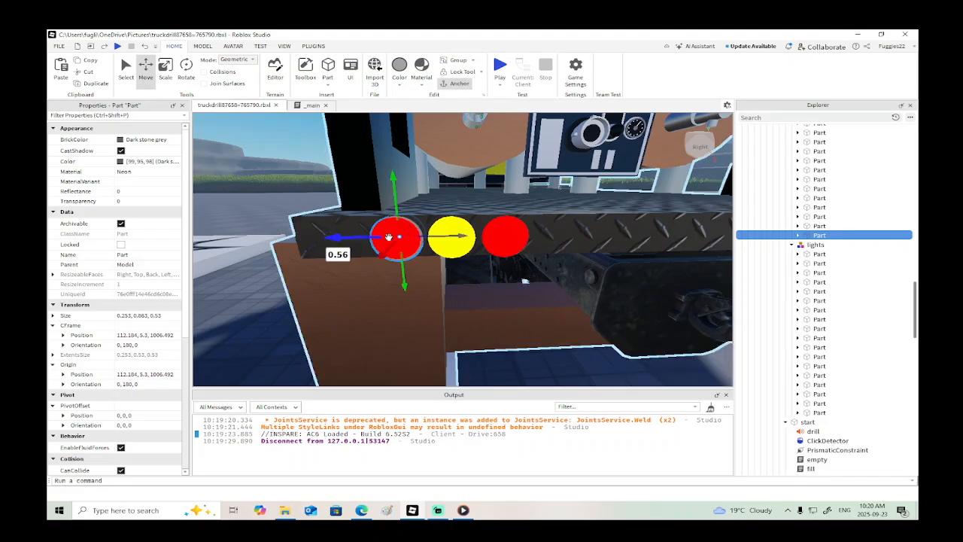
Step: Duplicate the grey rim Part and move the copy about 1.098 studs along the bumper, behind the inner left-hand red brake light
{"action": "right_click", "coordinate": [463, 237]}
{"action": "left_click", "coordinate": [489, 97]}
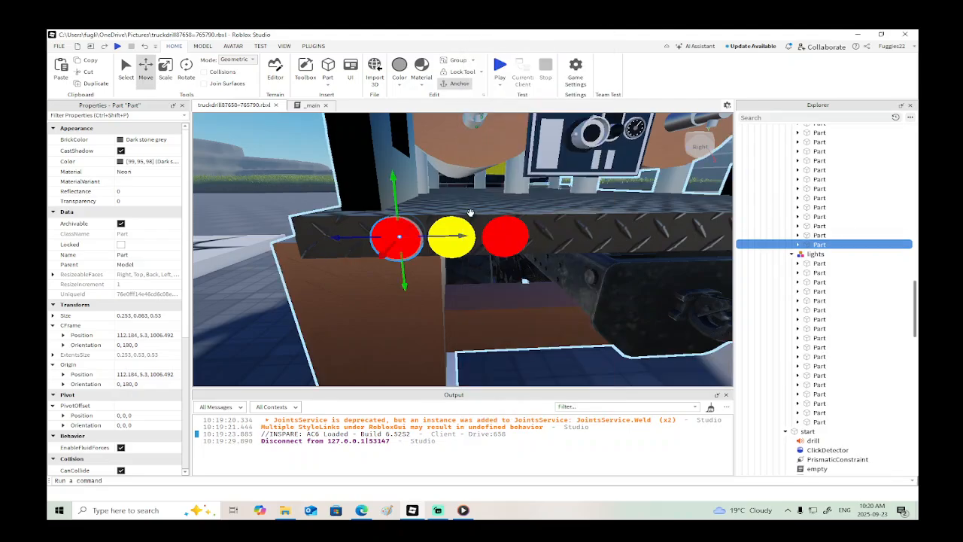
{"action": "left_click_drag", "start_coordinate": [464, 237], "coordinate": [560, 236]}
{"action": "key", "text": "d"}
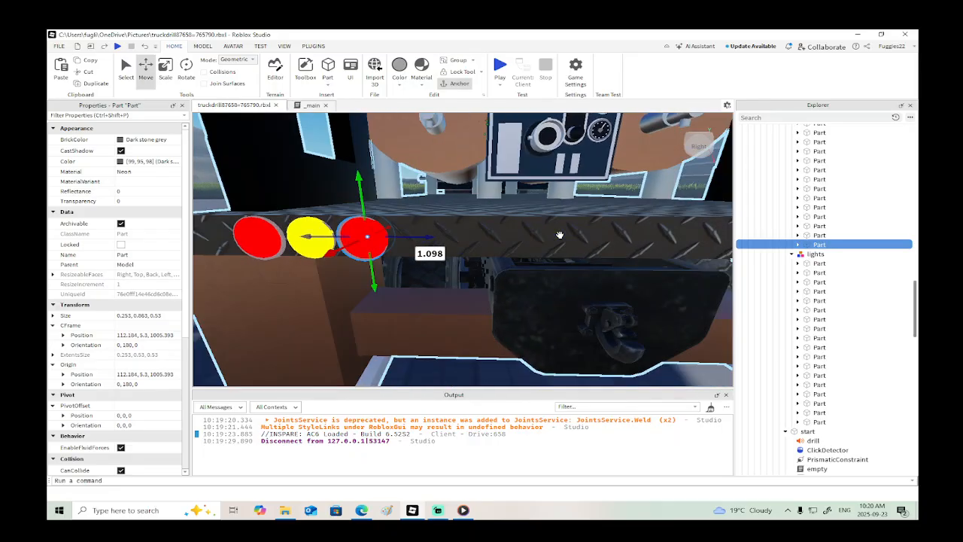
Step: Place copies of the grey Part behind the two right-hand red brake lights and one more on the bumper just inboard of them
{"action": "left_click_drag", "start_coordinate": [424, 236], "coordinate": [536, 245]}
{"action": "right_click", "coordinate": [426, 234]}
{"action": "left_click", "coordinate": [453, 98]}
{"action": "right_click", "coordinate": [494, 241]}
{"action": "left_click", "coordinate": [519, 96]}
{"action": "right_click", "coordinate": [598, 244]}
{"action": "left_click", "coordinate": [647, 95]}
Step: Duplicate the inboard right-hand grey Part and move the copy 4.73 studs along the bumper, next to the inner left-hand red light
{"action": "right_click", "coordinate": [560, 239]}
{"action": "left_click", "coordinate": [595, 100]}
{"action": "left_click_drag", "start_coordinate": [537, 244], "coordinate": [536, 243]}
{"action": "scroll", "coordinate": [538, 243], "scroll_direction": "down", "scroll_amount": 3}
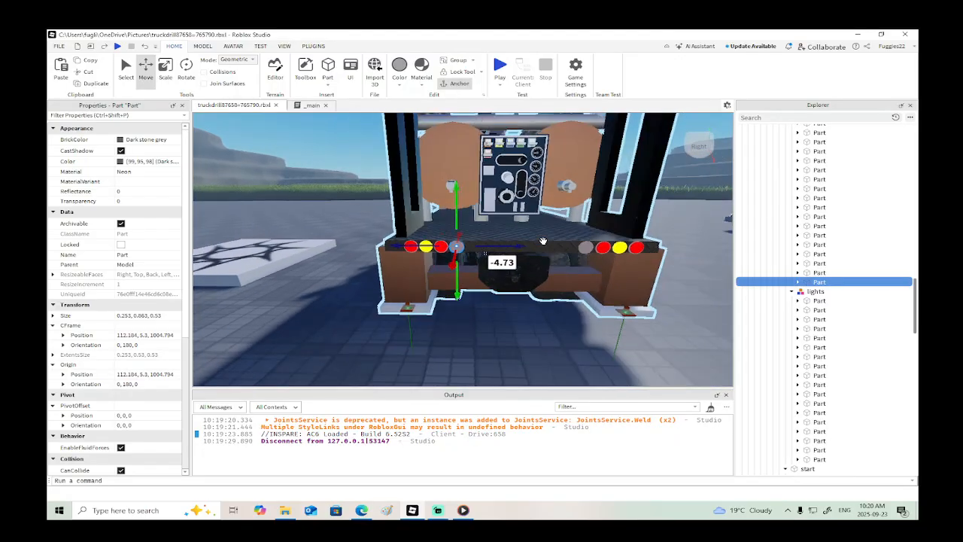
Step: Duplicate the outer right-hand red brake light and move the copy 1.801 studs inward, over the exposed right-hand grey Part
{"action": "scroll", "coordinate": [543, 241], "scroll_direction": "up", "scroll_amount": 2}
{"action": "key", "text": "d"}
{"action": "left_click", "coordinate": [579, 244]}
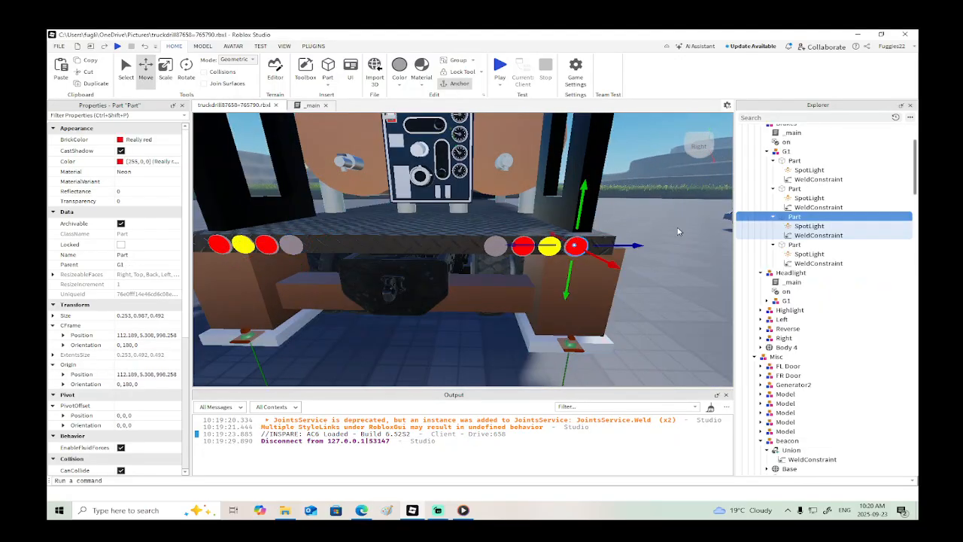
{"action": "right_click", "coordinate": [784, 218]}
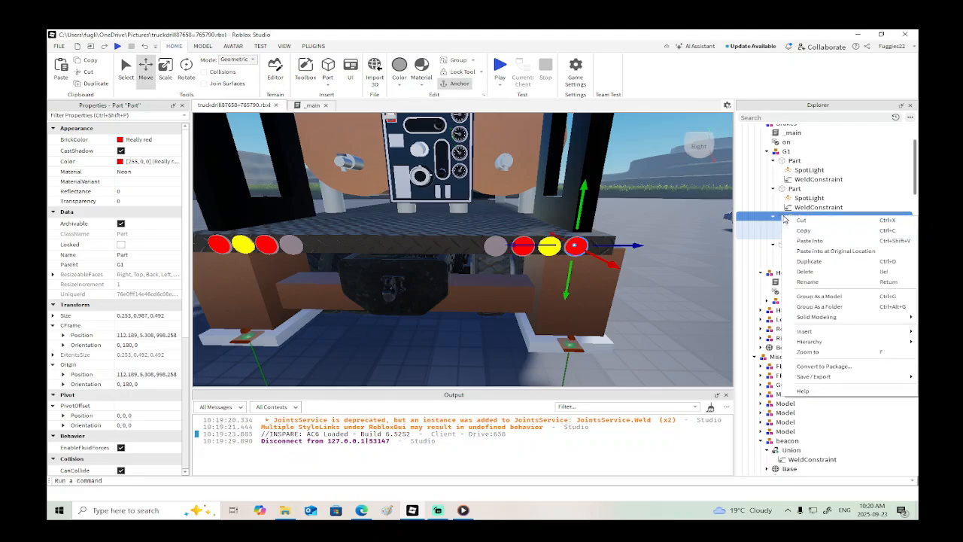
{"action": "left_click", "coordinate": [813, 262]}
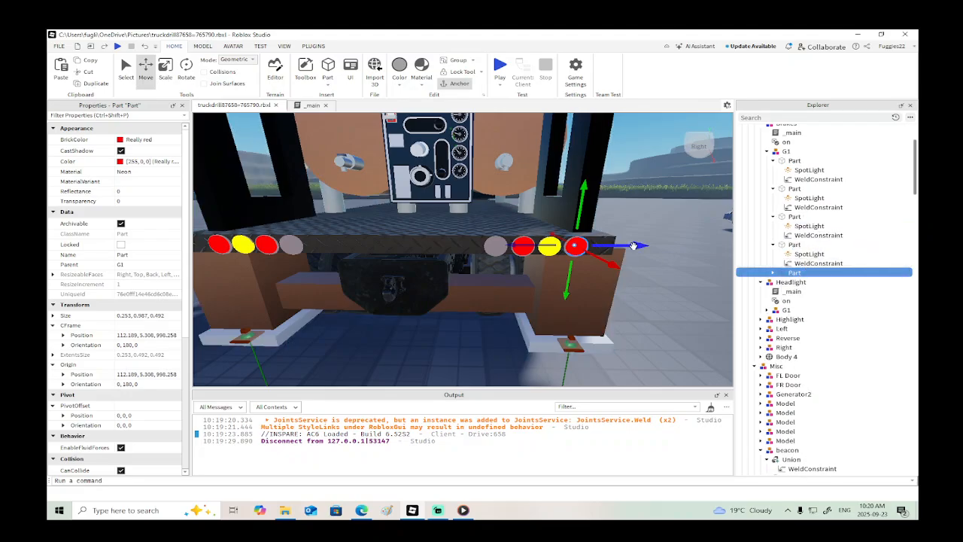
{"action": "left_click_drag", "start_coordinate": [632, 245], "coordinate": [552, 249]}
Step: Group the copied red light as a model named G1 and move it into the Reverse model
{"action": "right_click", "coordinate": [793, 273]}
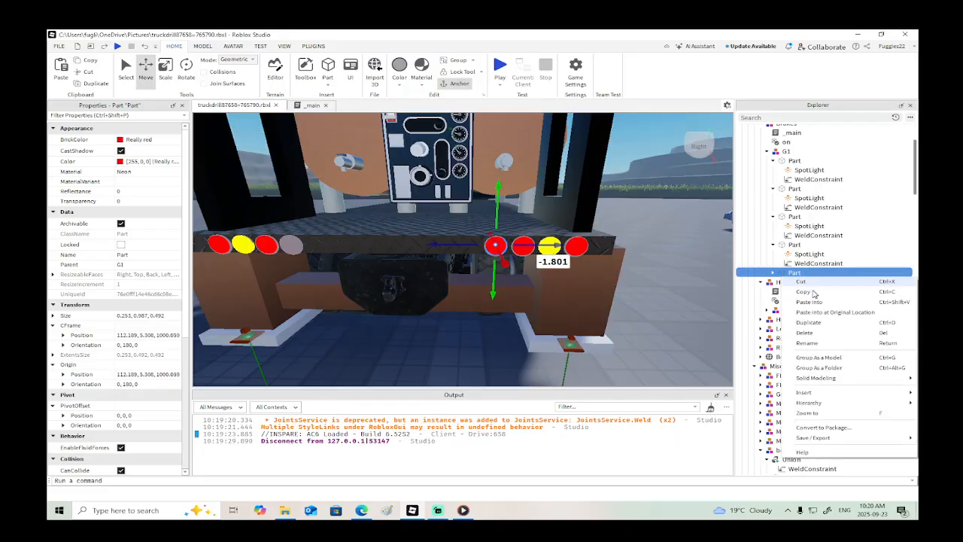
{"action": "left_click", "coordinate": [811, 359]}
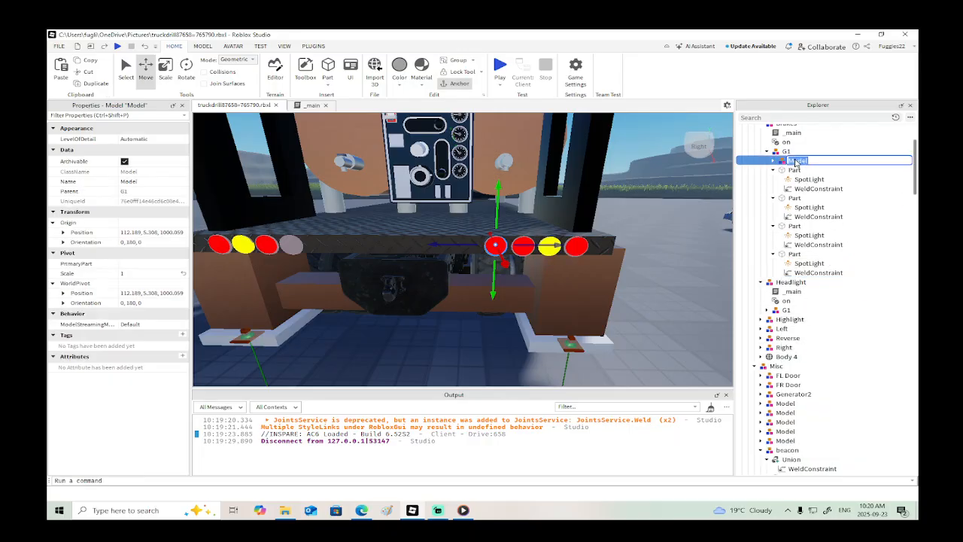
{"action": "key", "text": "Return"}
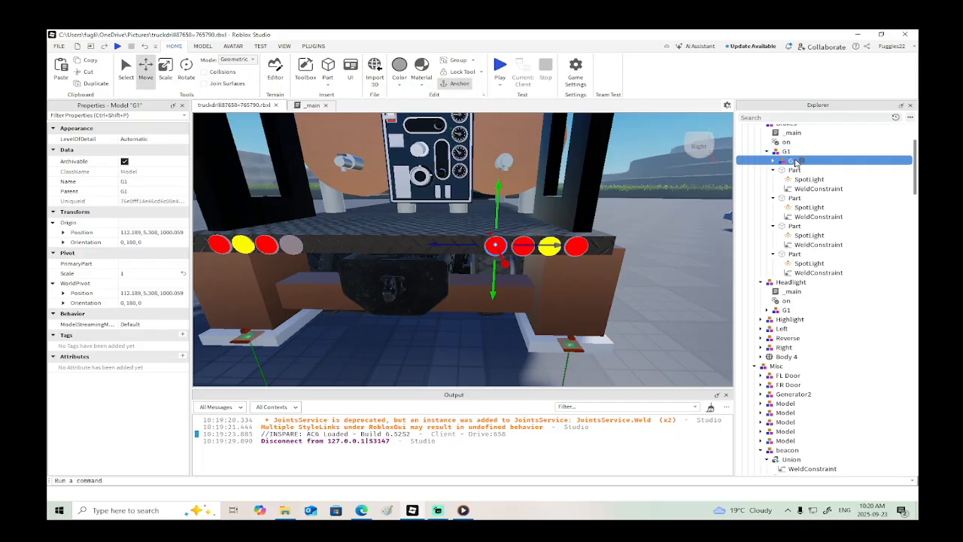
{"action": "left_click_drag", "start_coordinate": [779, 236], "coordinate": [777, 340]}
{"action": "left_click", "coordinate": [767, 347]}
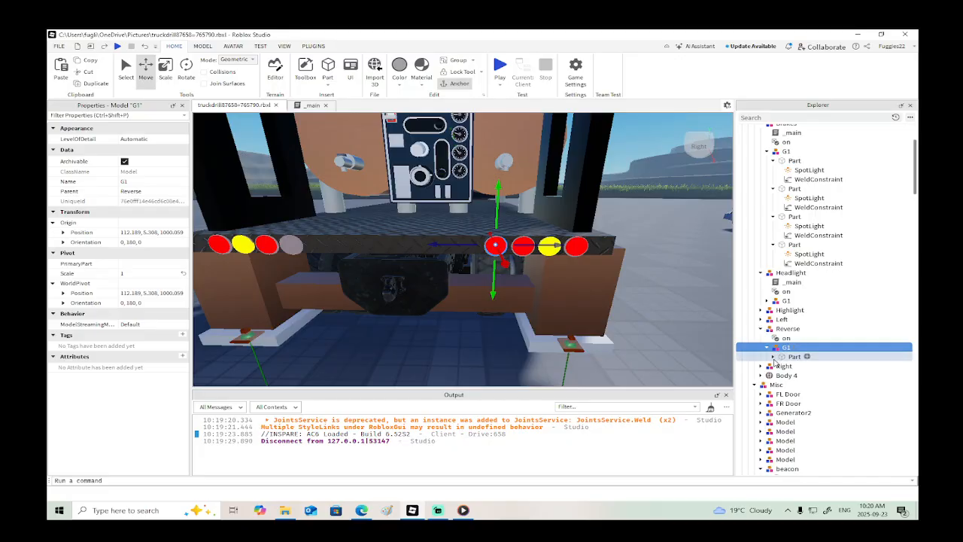
Step: Duplicate the light Part in Reverse's G1 and move the copy 4.739 studs along the bumper, over the left-hand grey Part
{"action": "left_click", "coordinate": [783, 358]}
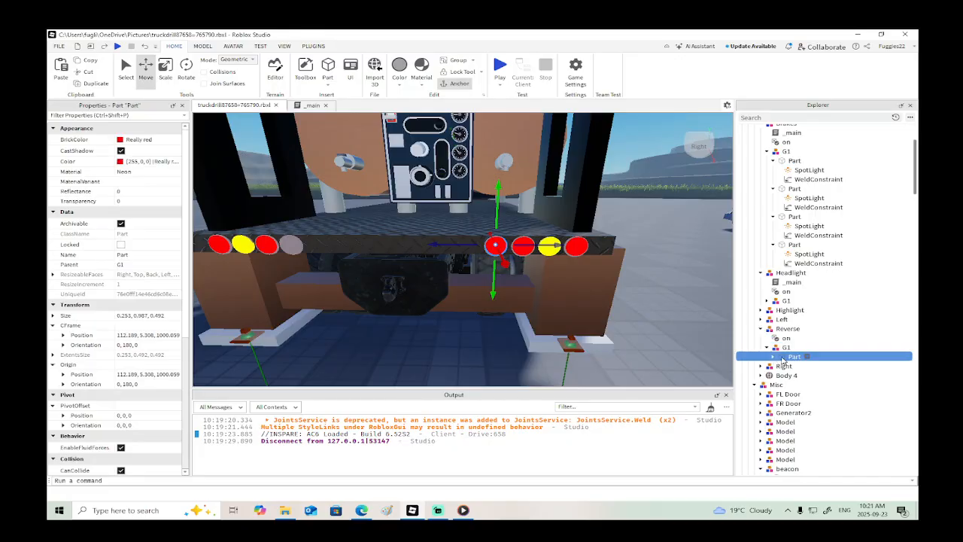
{"action": "right_click", "coordinate": [551, 245]}
{"action": "left_click", "coordinate": [576, 94]}
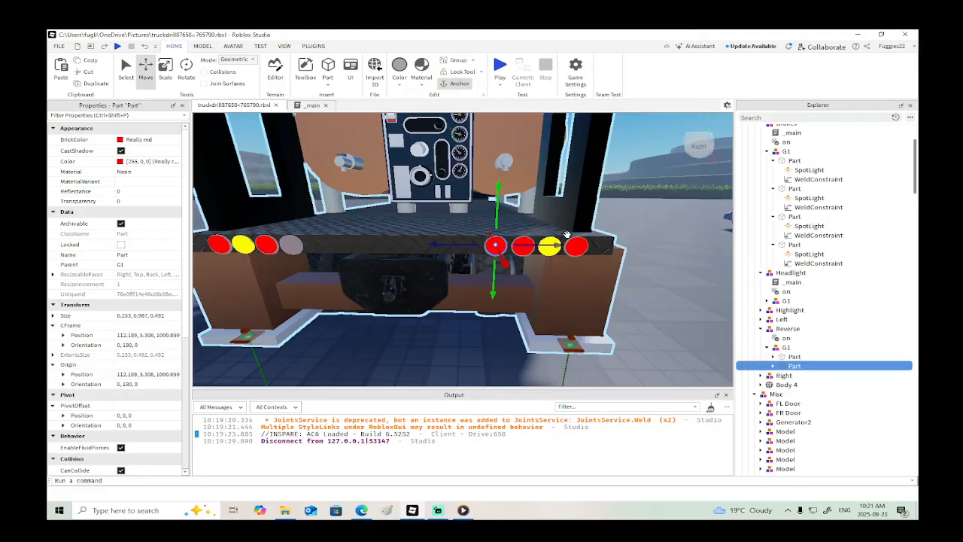
{"action": "left_click_drag", "start_coordinate": [559, 242], "coordinate": [484, 246]}
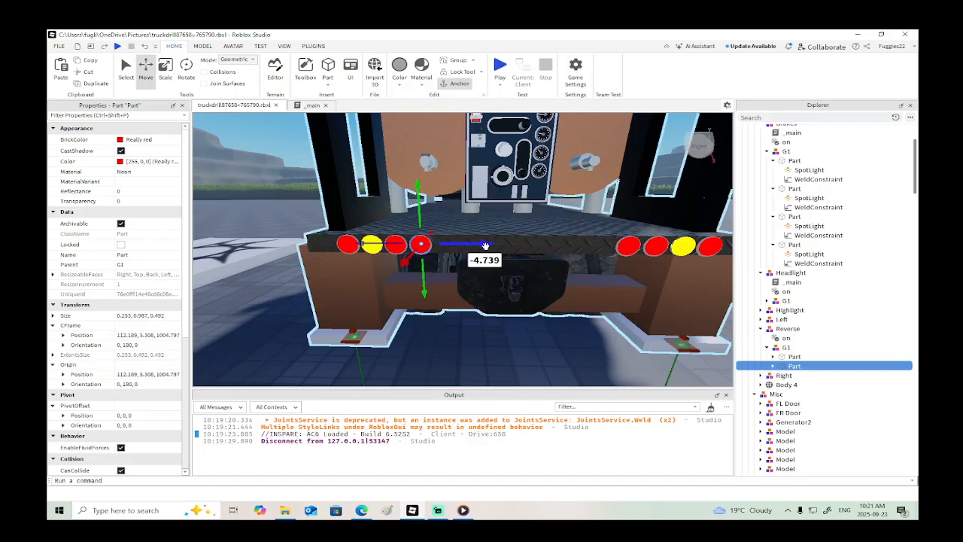
Step: Set the BrickColor of both light Parts in Reverse's G1 to Institutional white
{"action": "left_click", "coordinate": [794, 357], "text": "ctrl"}
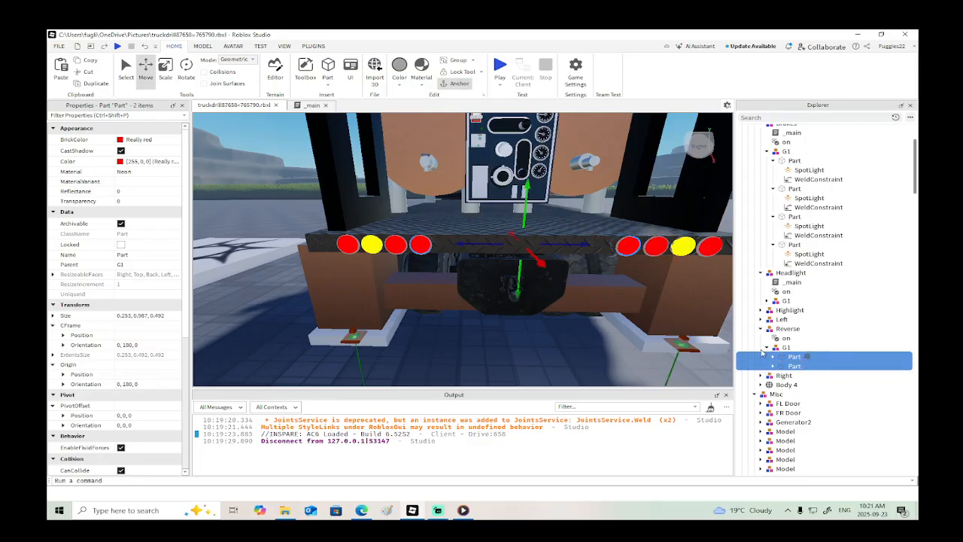
{"action": "left_click", "coordinate": [125, 139]}
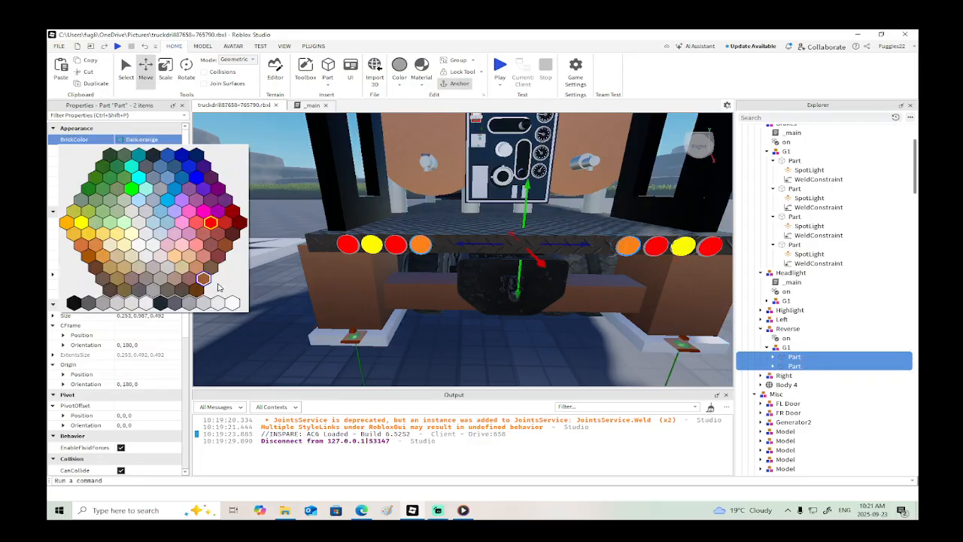
{"action": "left_click", "coordinate": [235, 304]}
{"action": "scroll", "coordinate": [495, 298], "scroll_direction": "down", "scroll_amount": 5}
{"action": "scroll", "coordinate": [495, 298], "scroll_direction": "up", "scroll_amount": 3}
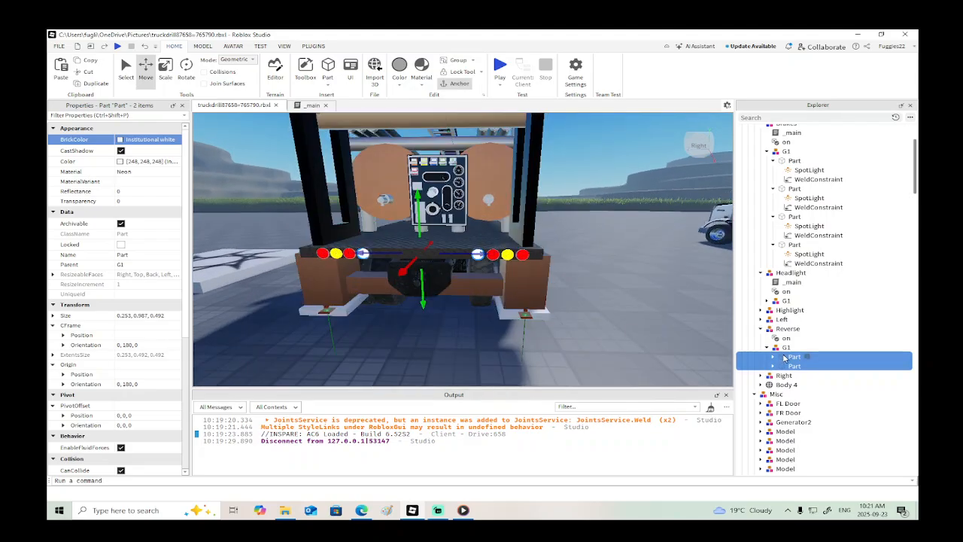
Step: Set the colour of both SpotLights in Reverse's G1 to white (255, 255, 255)
{"action": "left_click", "coordinate": [772, 356]}
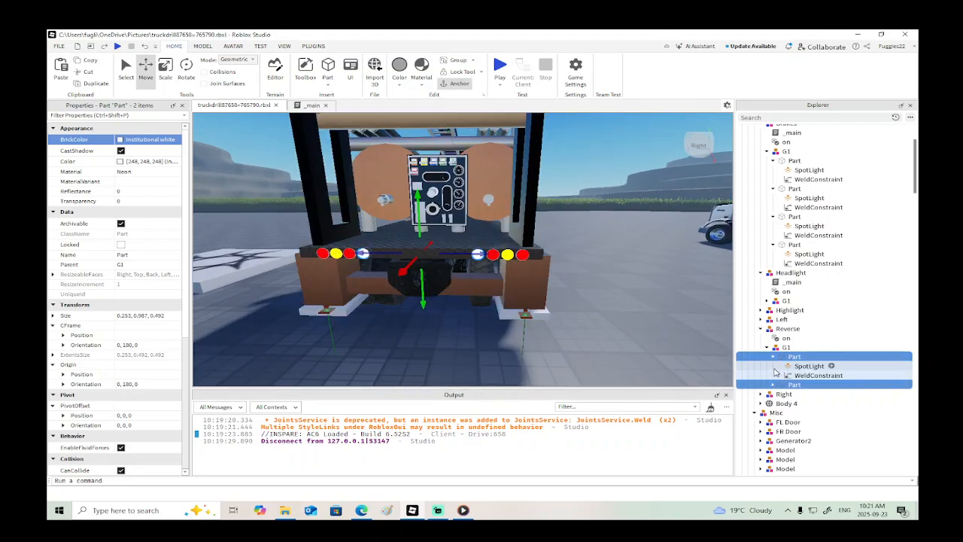
{"action": "left_click", "coordinate": [773, 385]}
{"action": "left_click", "coordinate": [809, 366]}
{"action": "left_click", "coordinate": [809, 393], "text": "ctrl"}
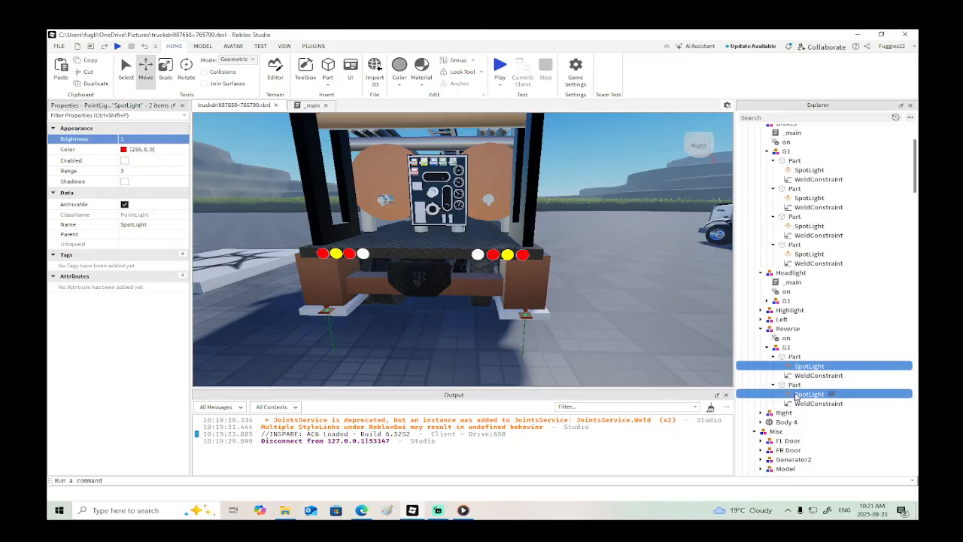
{"action": "left_click", "coordinate": [123, 149]}
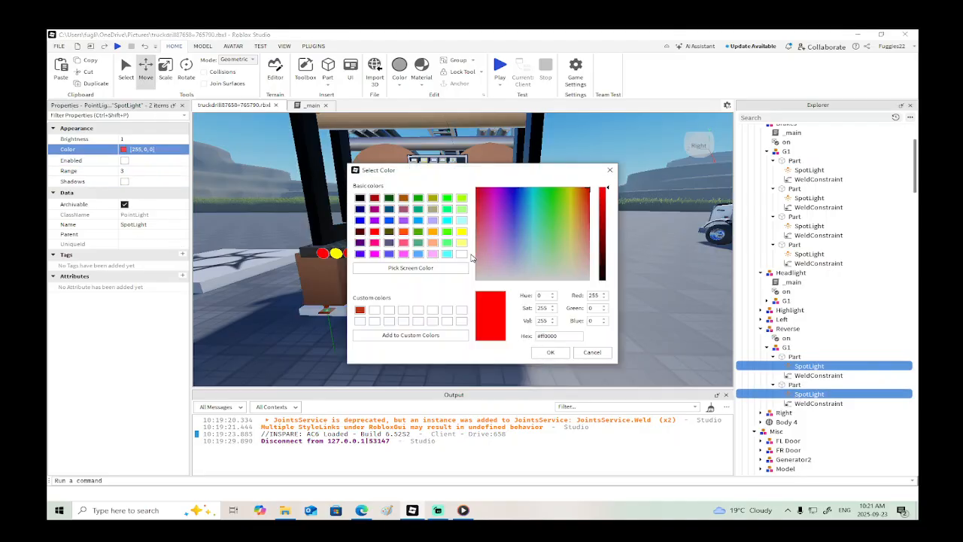
{"action": "left_click", "coordinate": [462, 253]}
{"action": "left_click", "coordinate": [550, 352]}
{"action": "scroll", "coordinate": [585, 295], "scroll_direction": "down", "scroll_amount": 5}
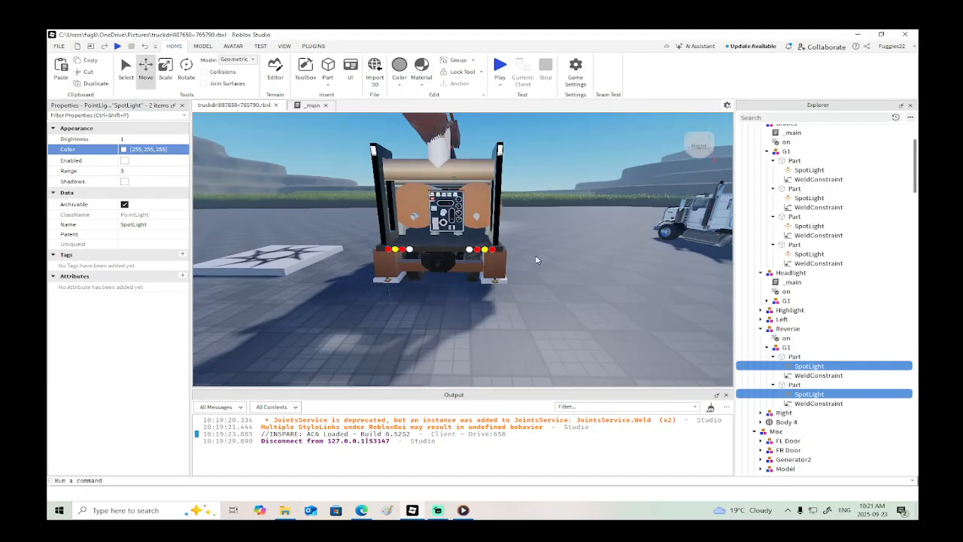
Step: Playtest the truck by driving it forward and in reverse to check the reverse lights, and stop the test
{"action": "left_click", "coordinate": [116, 47]}
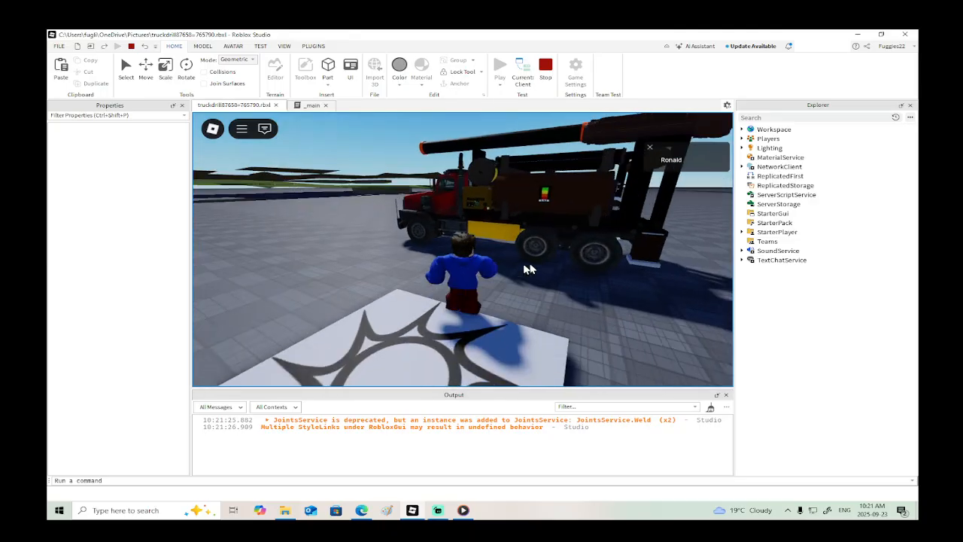
{"action": "key", "text": "w"}
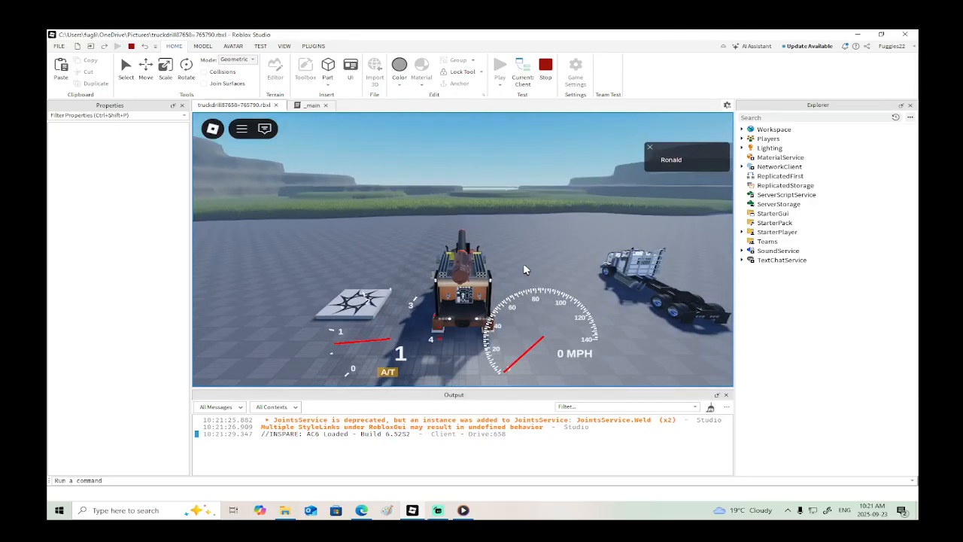
{"action": "key", "text": "w"}
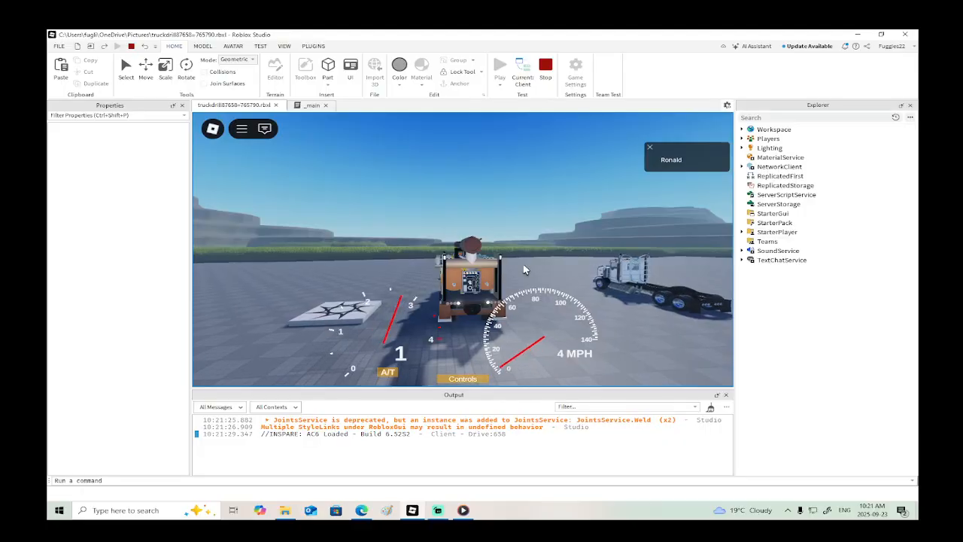
{"action": "key", "text": "s"}
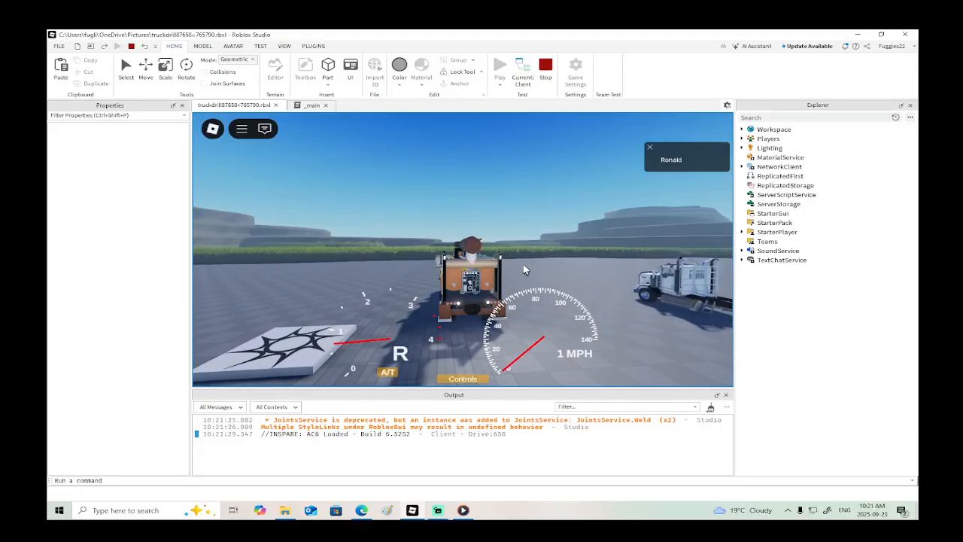
{"action": "key", "text": "w"}
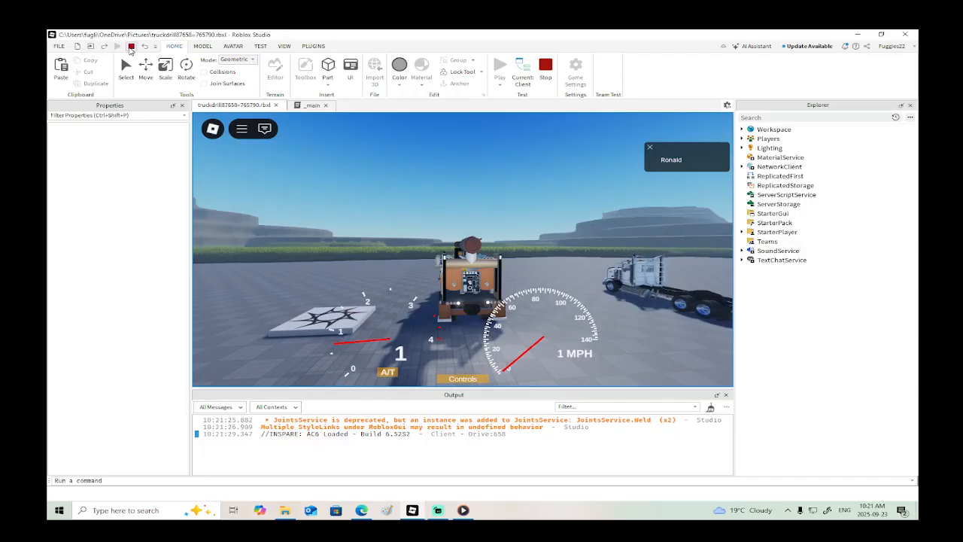
{"action": "left_click", "coordinate": [131, 47]}
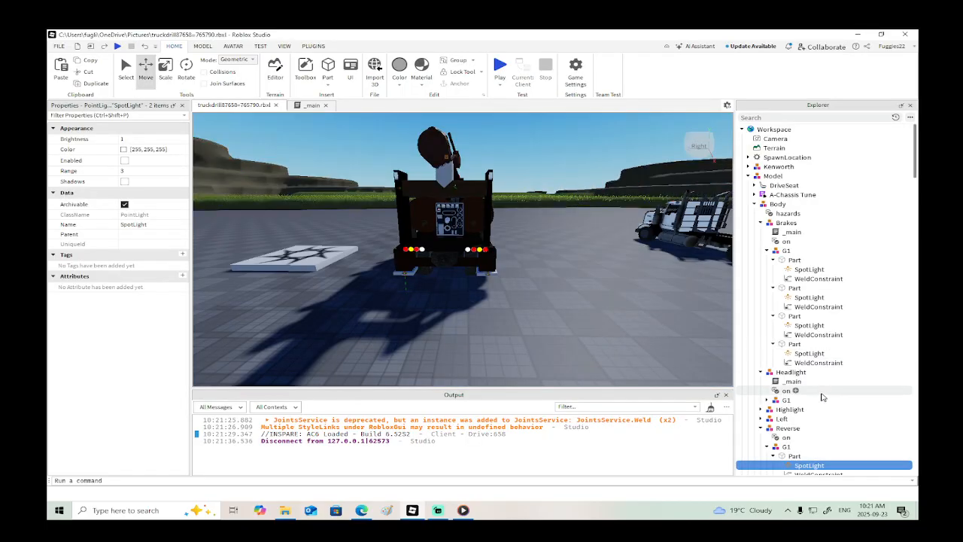
Step: Copy the _main script from the Brakes model and paste it into the Reverse model
{"action": "scroll", "coordinate": [823, 395], "scroll_direction": "down", "scroll_amount": 2}
{"action": "scroll", "coordinate": [794, 407], "scroll_direction": "down", "scroll_amount": 2}
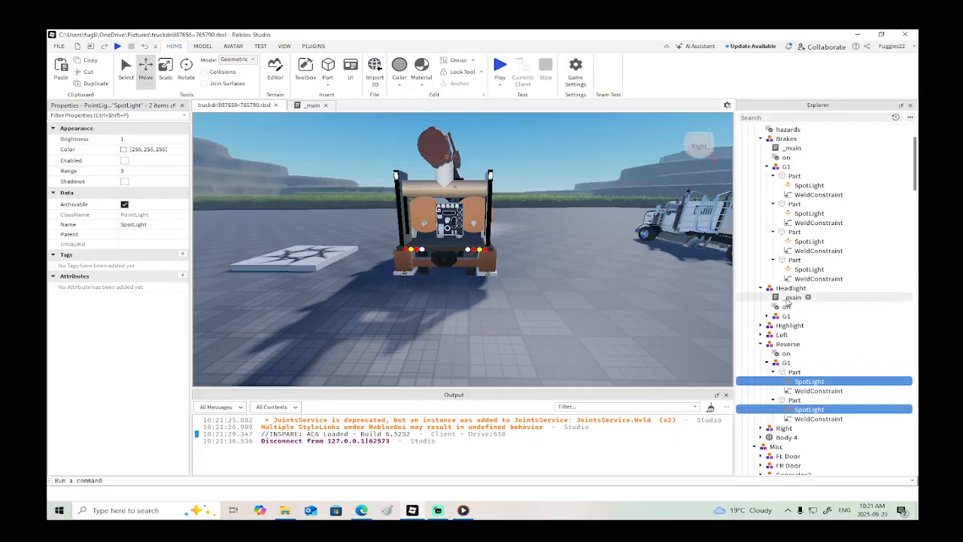
{"action": "left_click", "coordinate": [777, 149]}
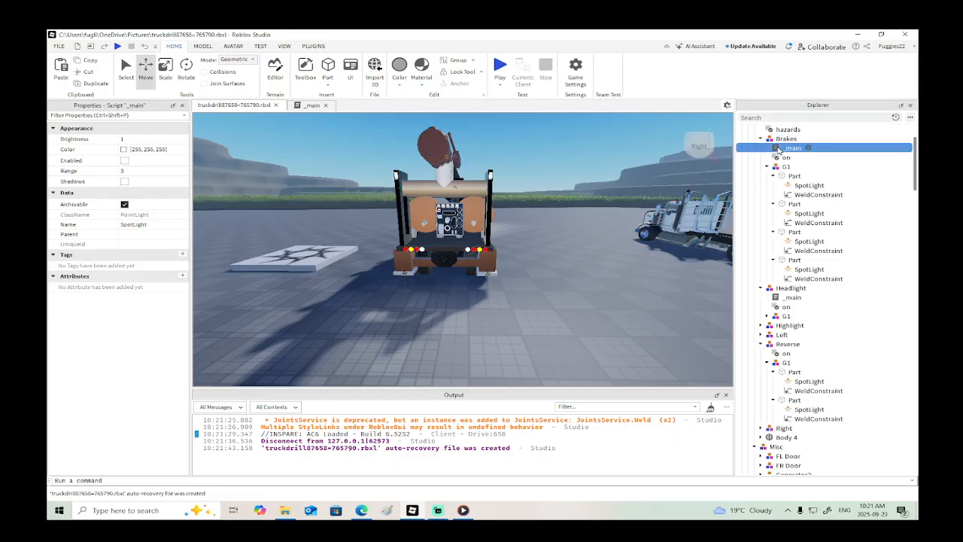
{"action": "right_click", "coordinate": [778, 151]}
{"action": "left_click", "coordinate": [799, 187]}
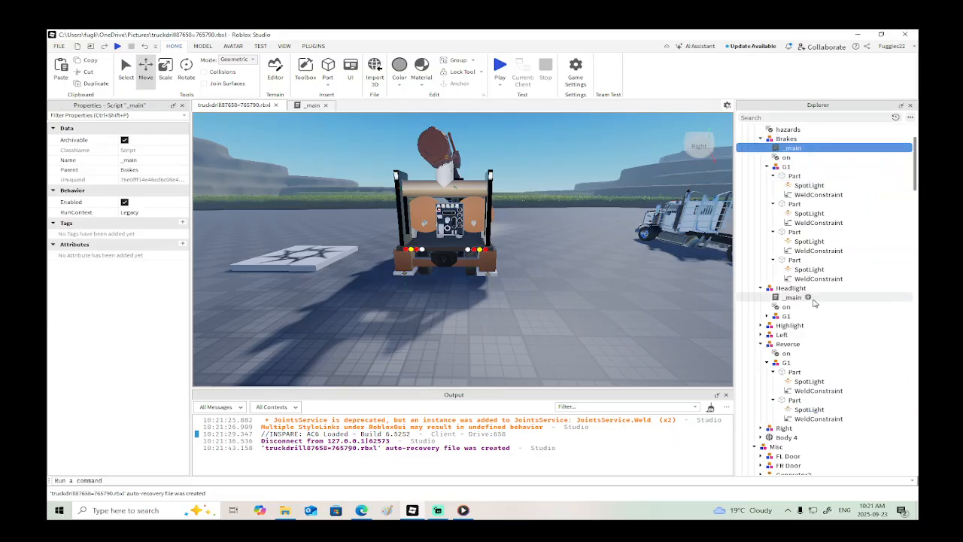
{"action": "left_click", "coordinate": [788, 344]}
{"action": "right_click", "coordinate": [788, 346]}
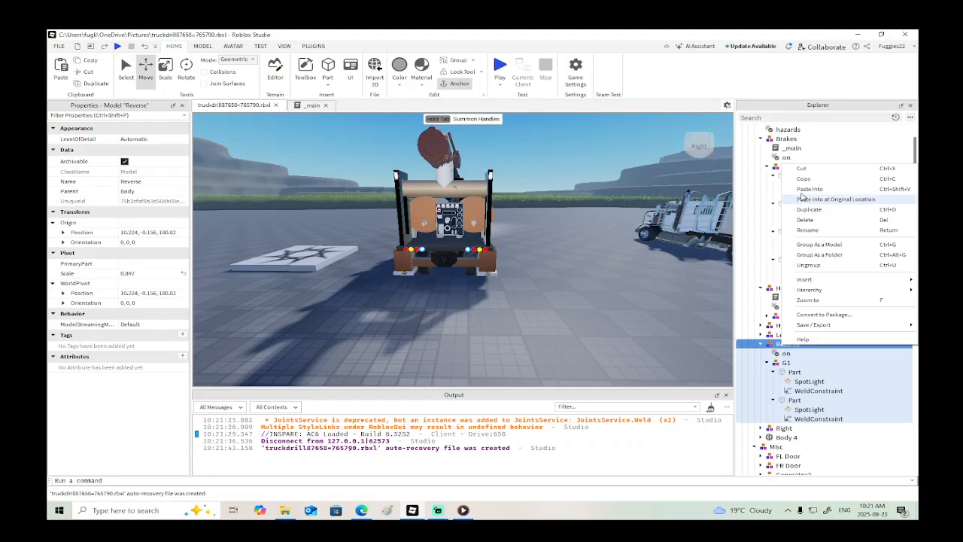
{"action": "left_click", "coordinate": [820, 197]}
Step: Playtest the truck in reverse and forward to check that the reverse and brake lights switch on, and stop the test
{"action": "left_click", "coordinate": [118, 47]}
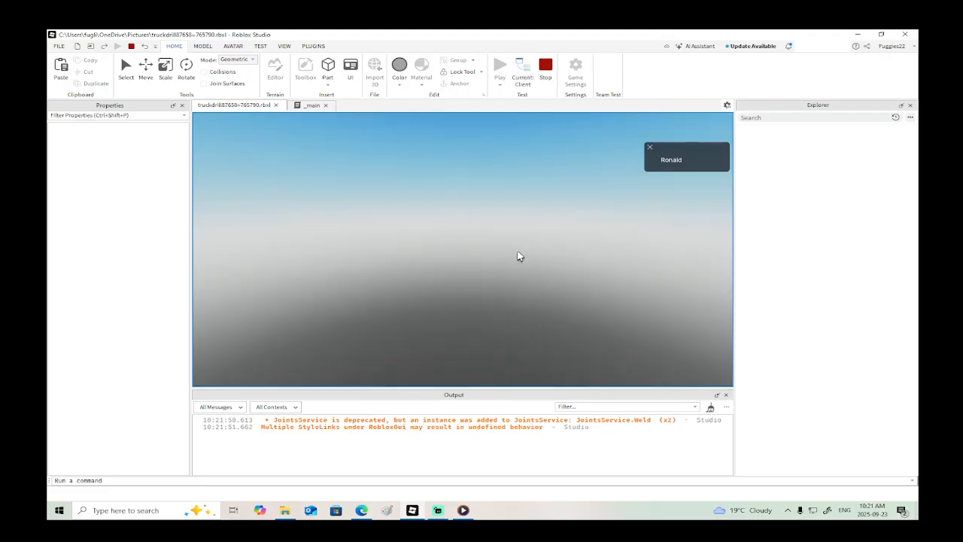
{"action": "key", "text": "w"}
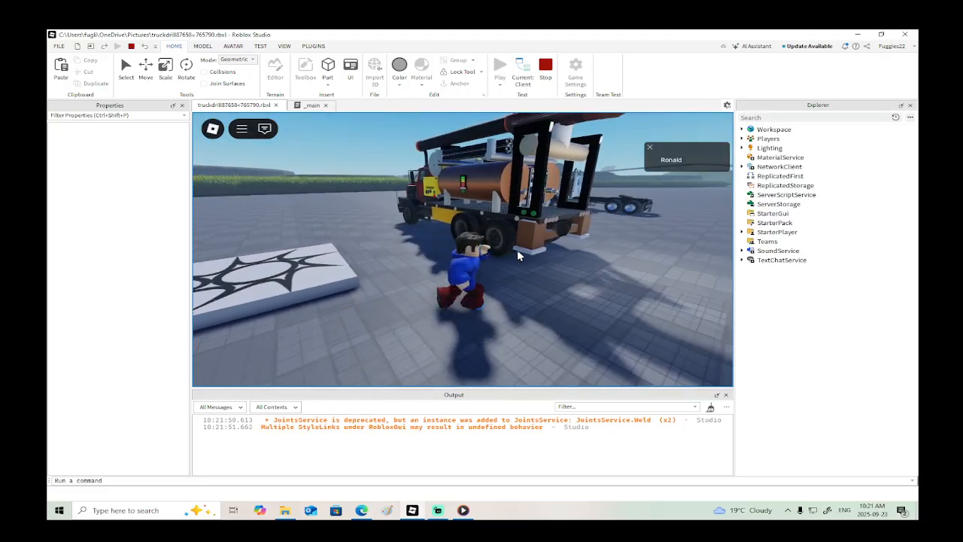
{"action": "key", "text": "space"}
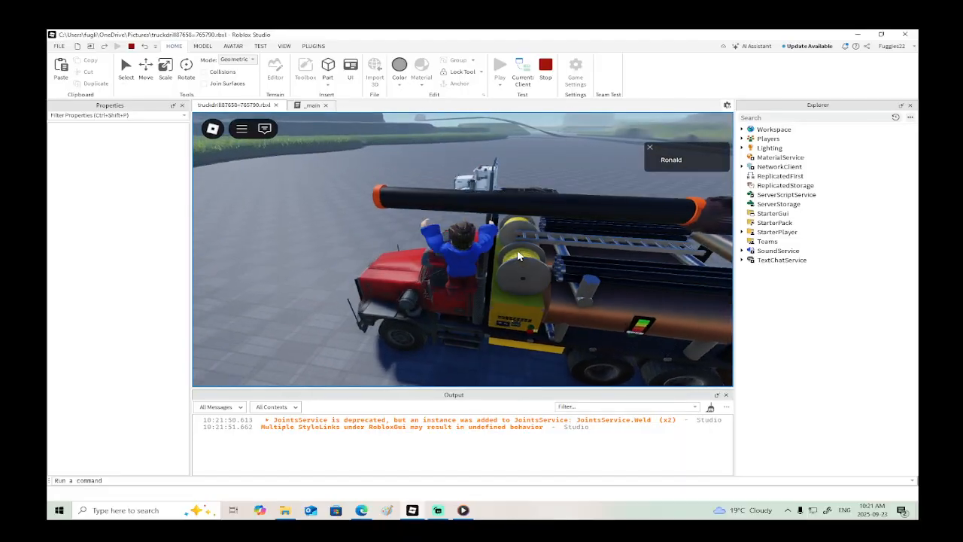
{"action": "key", "text": "s"}
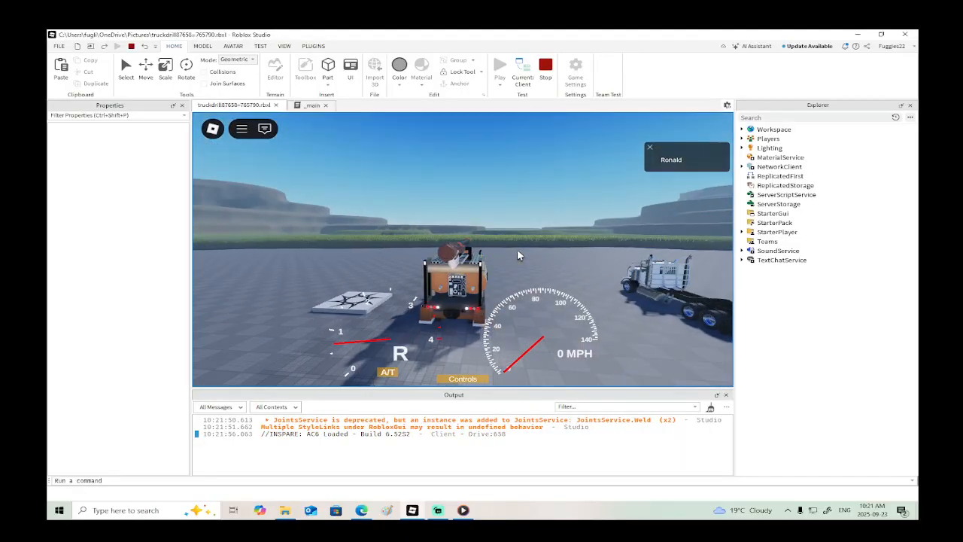
{"action": "key", "text": "w"}
{"action": "key", "text": "s"}
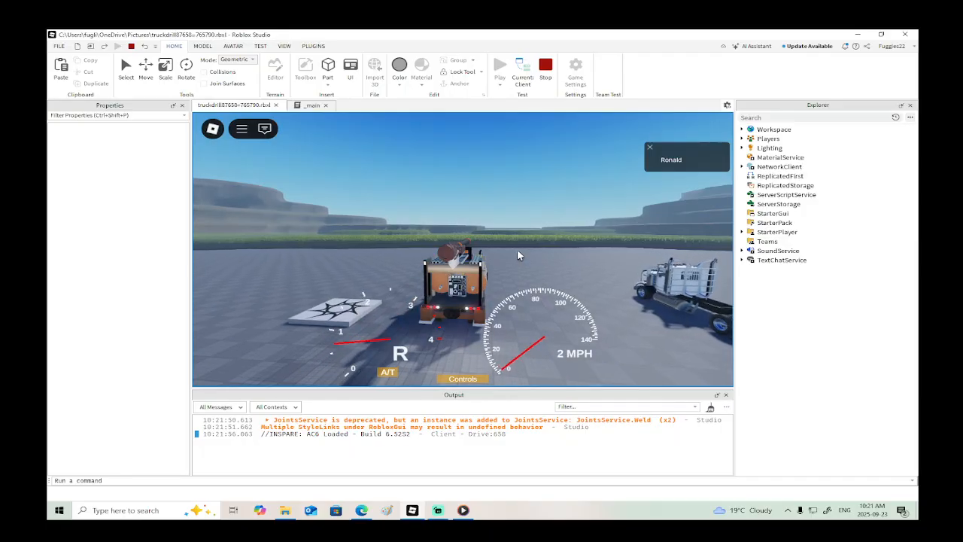
{"action": "key", "text": "s"}
{"action": "key", "text": "d"}
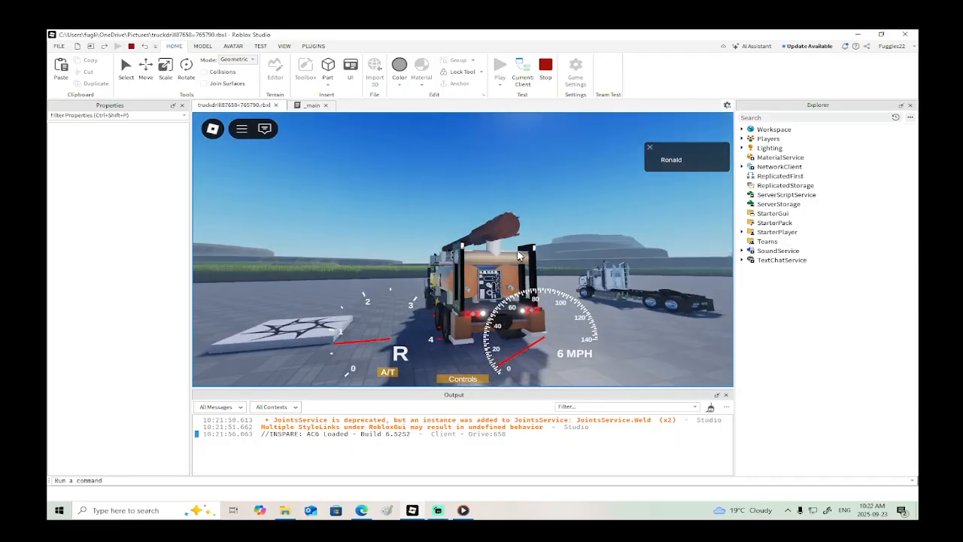
{"action": "key", "text": "w"}
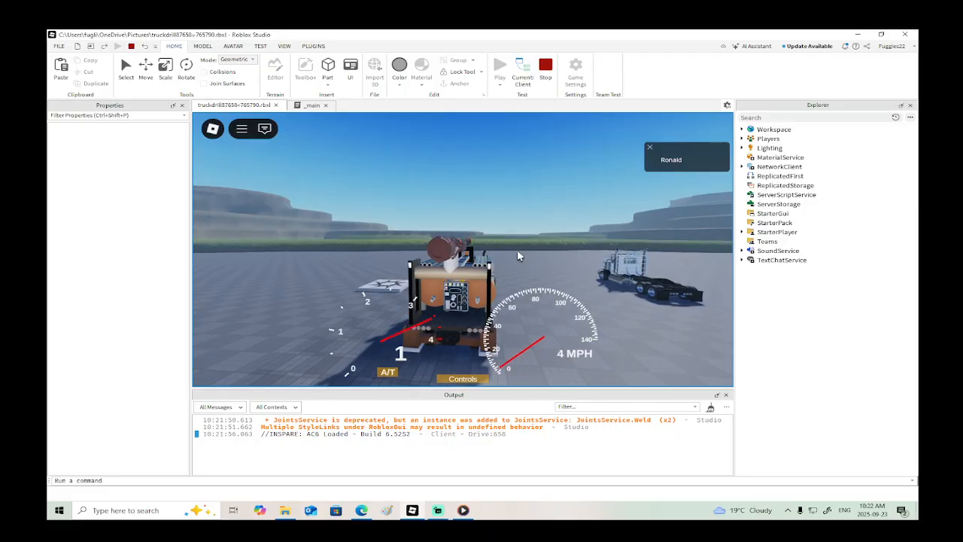
{"action": "key", "text": "s"}
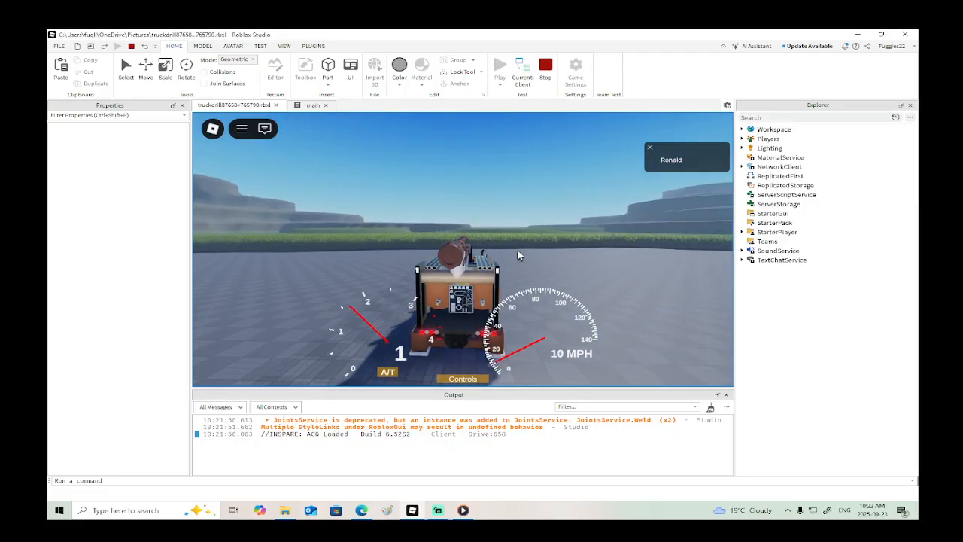
{"action": "right_click_drag", "start_coordinate": [517, 250], "coordinate": [481, 238]}
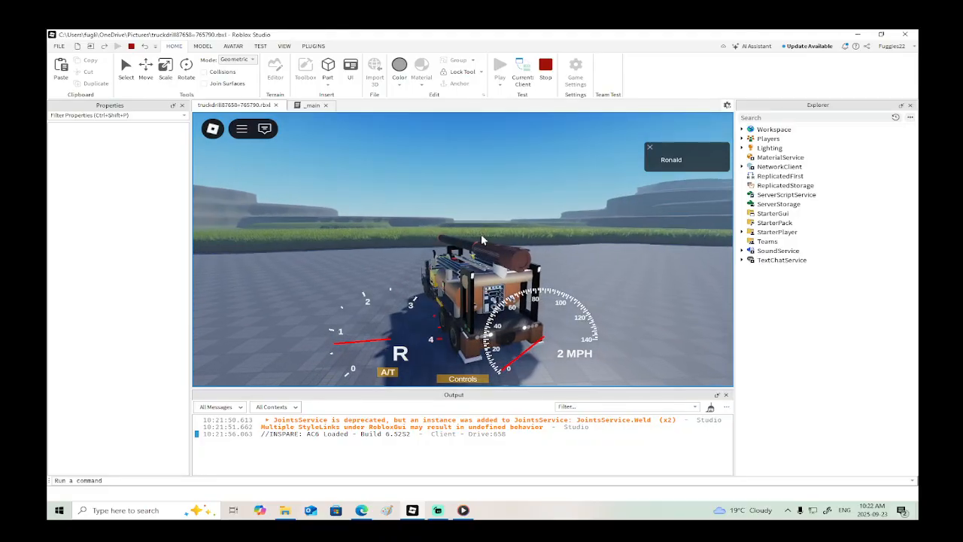
{"action": "left_click", "coordinate": [130, 46]}
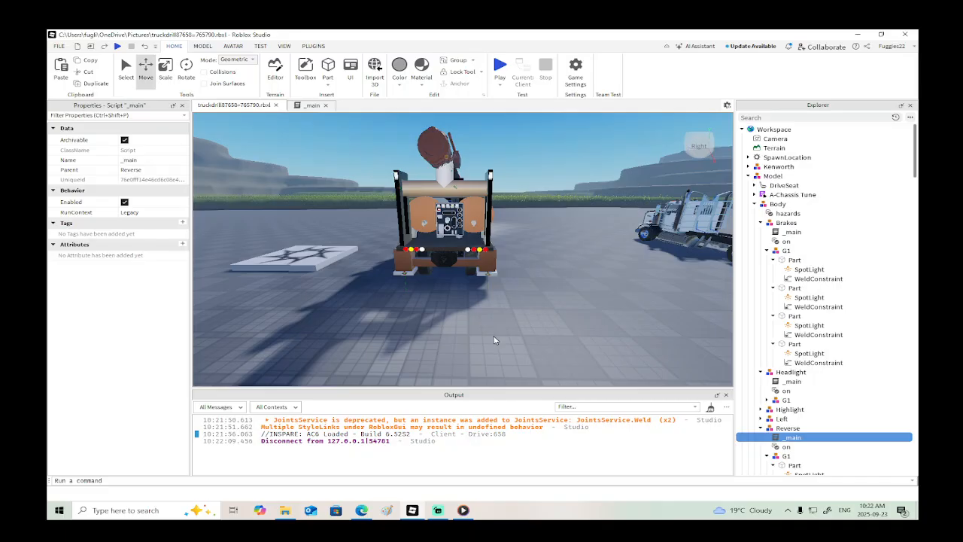
Step: Duplicate one white reverse light Part on the rear bumper, group the copy as a model and rename it G1
{"action": "scroll", "coordinate": [489, 327], "scroll_direction": "up", "scroll_amount": 10}
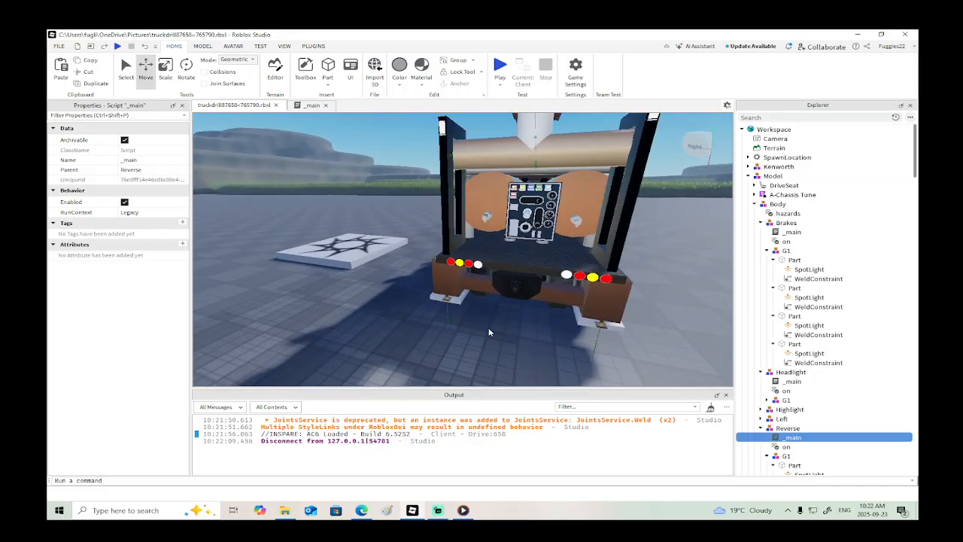
{"action": "left_click", "coordinate": [464, 298]}
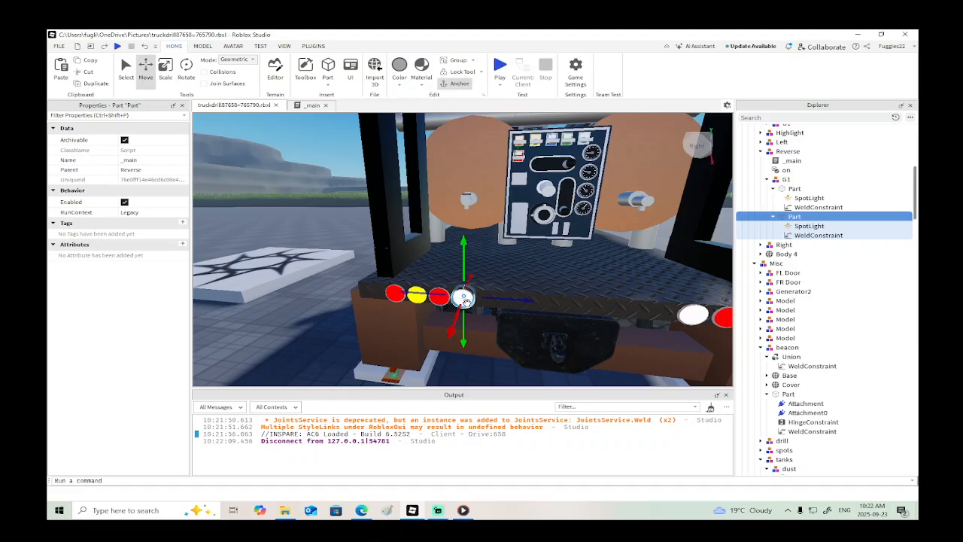
{"action": "right_click", "coordinate": [515, 300]}
{"action": "left_click", "coordinate": [550, 107]}
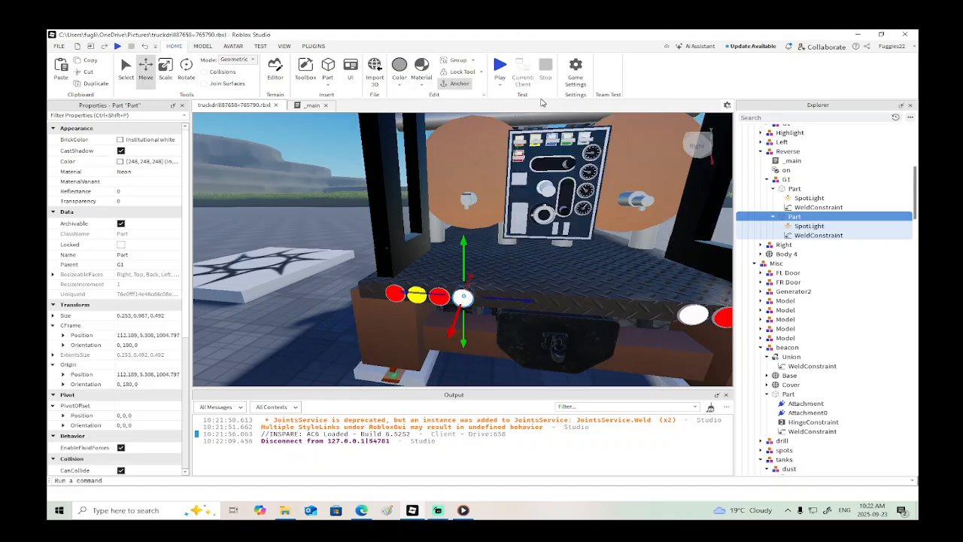
{"action": "right_click", "coordinate": [796, 246]}
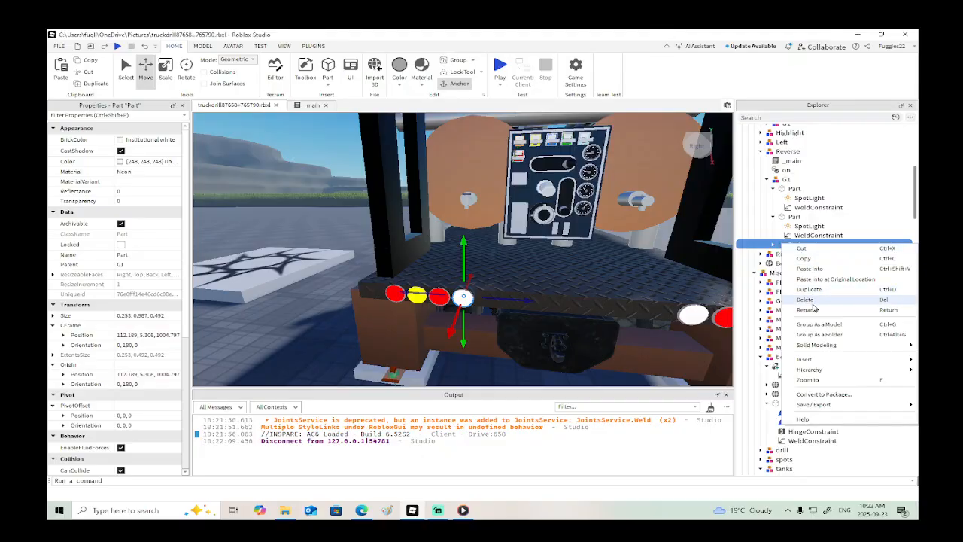
{"action": "left_click", "coordinate": [816, 323]}
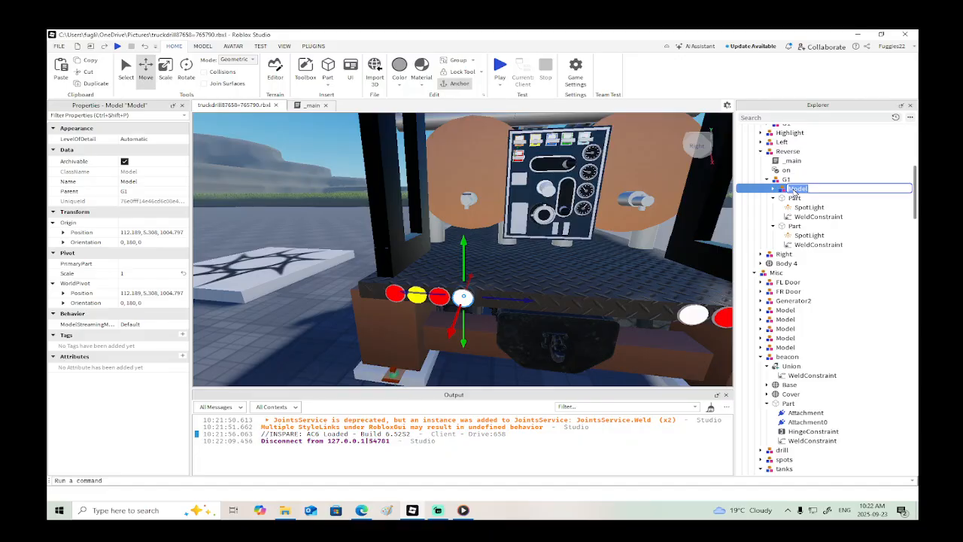
{"action": "type", "text": "1"}
{"action": "key", "text": "Return"}
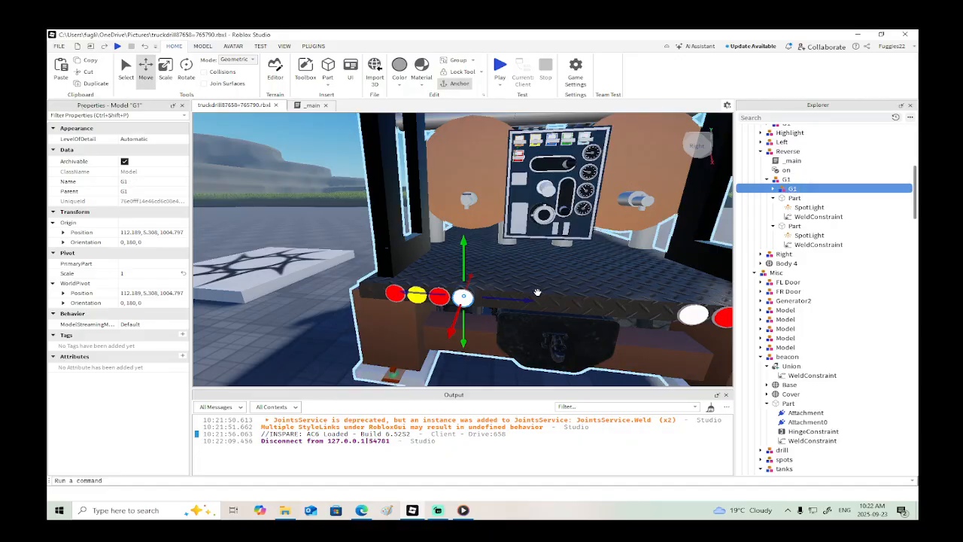
Step: Move the new G1 light about 2.3 studs to the outer end of the bumper's light row and place it in the Left model
{"action": "left_click_drag", "start_coordinate": [536, 298], "coordinate": [531, 298]}
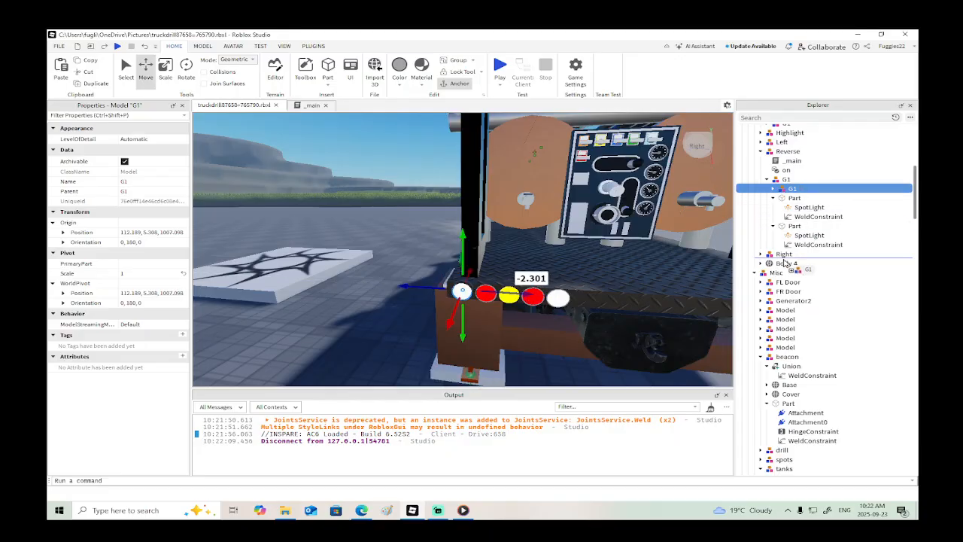
{"action": "left_click_drag", "start_coordinate": [783, 269], "coordinate": [772, 336]}
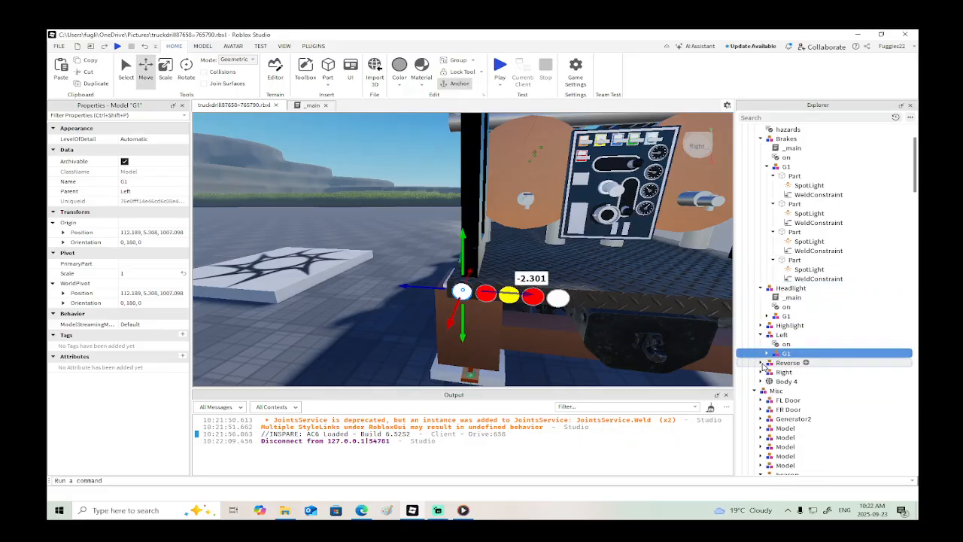
{"action": "left_click", "coordinate": [762, 139]}
{"action": "scroll", "coordinate": [761, 147], "scroll_direction": "up", "scroll_amount": 3}
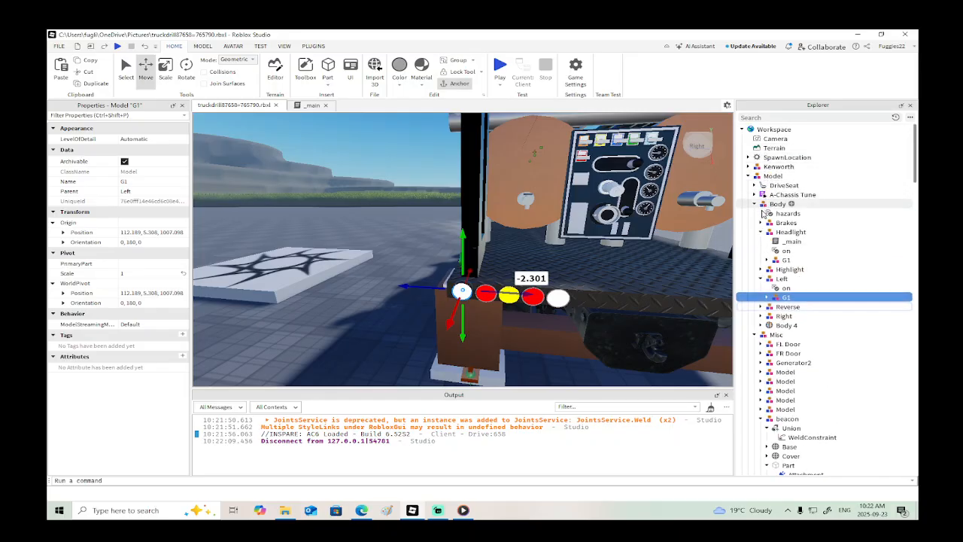
{"action": "scroll", "coordinate": [762, 235], "scroll_direction": "down", "scroll_amount": 2}
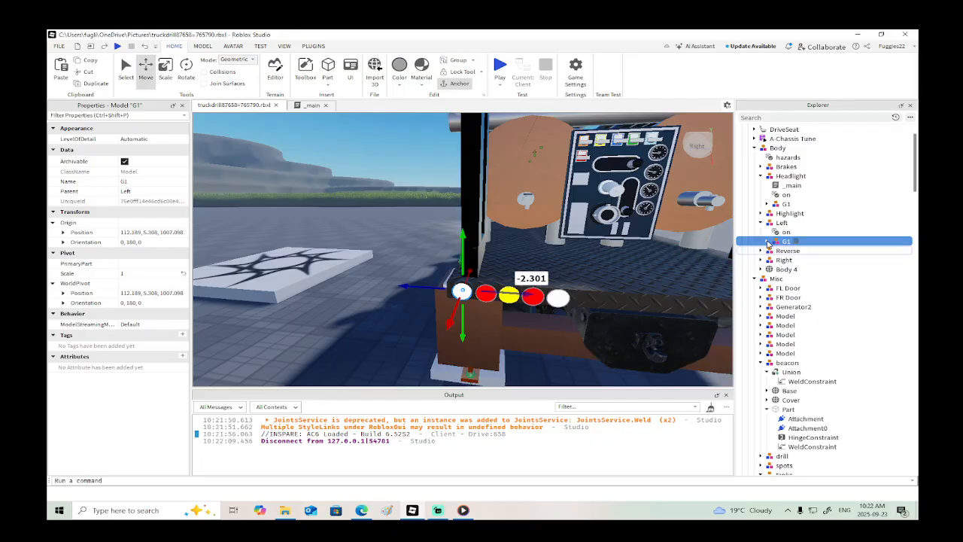
Step: Duplicate the light Part in Left's G1 and rotate the copy to an orientation of 0, 90, 0, facing the truck's side
{"action": "key", "text": "f"}
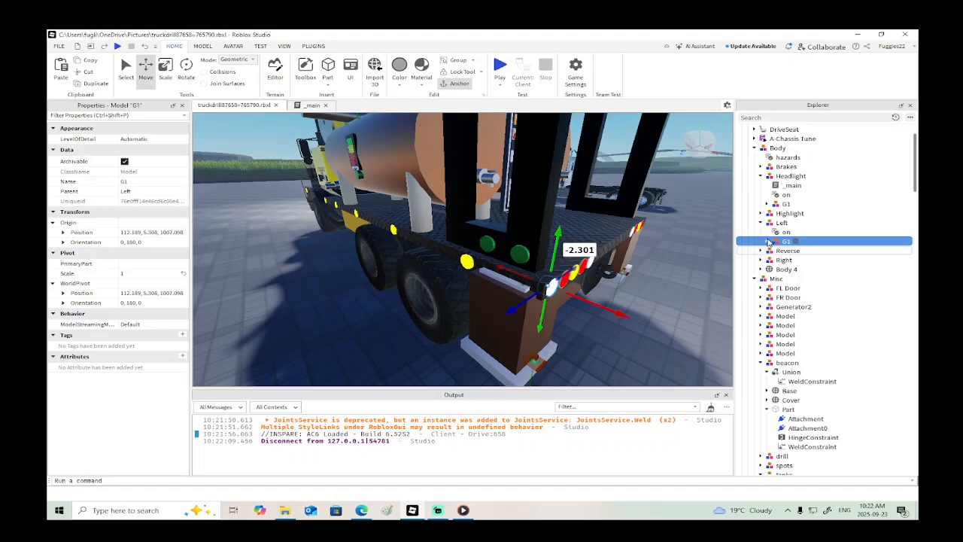
{"action": "left_click", "coordinate": [767, 240]}
{"action": "left_click", "coordinate": [794, 251]}
{"action": "right_click", "coordinate": [621, 310]}
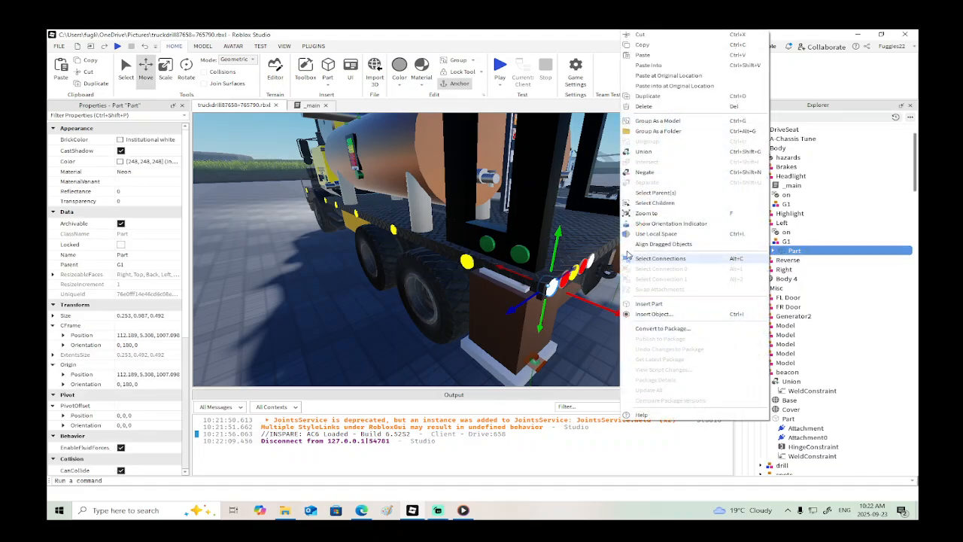
{"action": "left_click", "coordinate": [651, 97]}
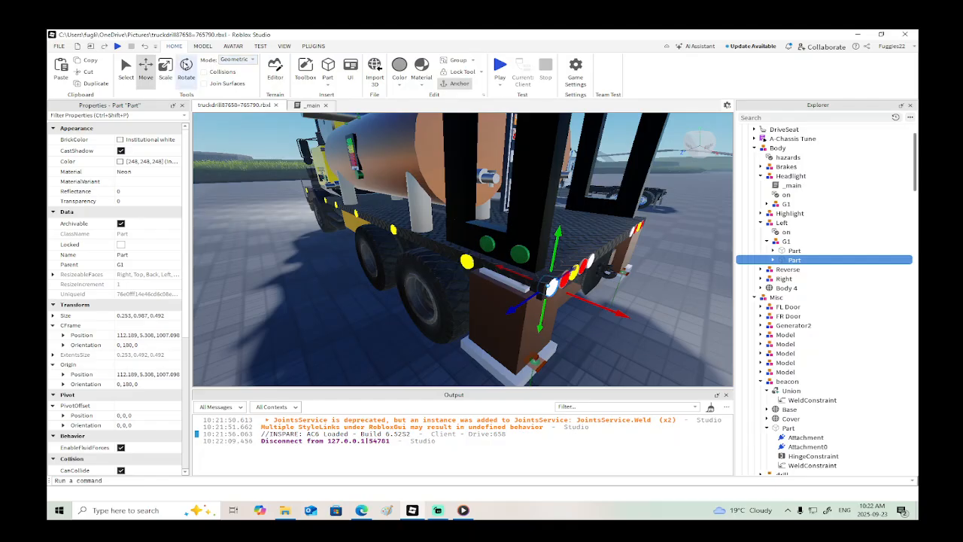
{"action": "left_click", "coordinate": [185, 67]}
{"action": "left_click_drag", "start_coordinate": [506, 289], "coordinate": [509, 257]}
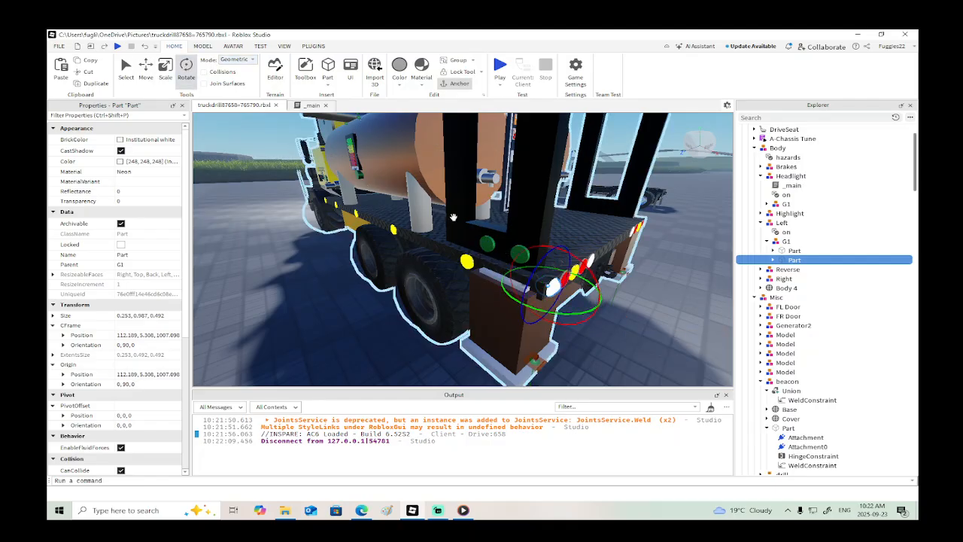
Step: Move the rotated light about 8 studs forward onto the side rail, beside the yellow marker between the rear wheels
{"action": "left_click", "coordinate": [146, 66]}
{"action": "right_click_drag", "start_coordinate": [289, 143], "coordinate": [557, 203]}
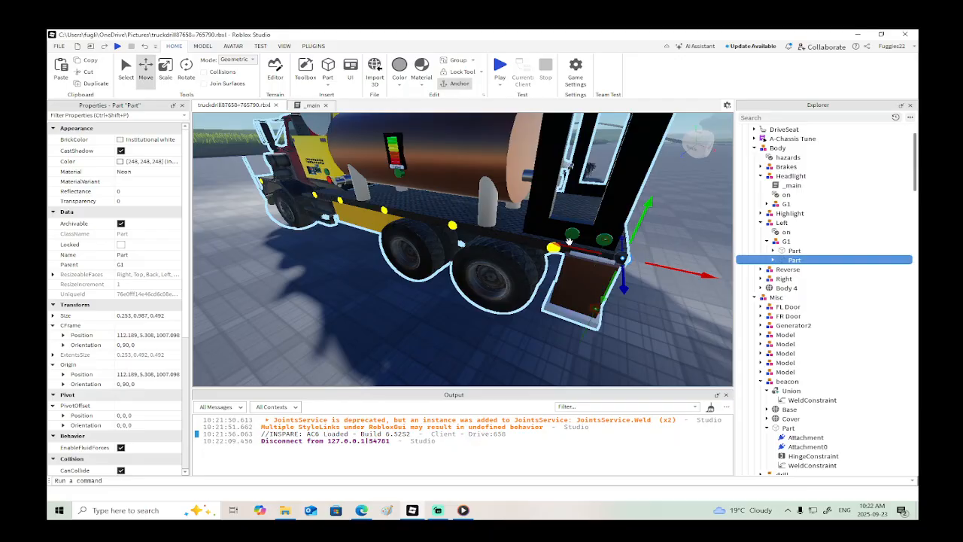
{"action": "left_click_drag", "start_coordinate": [568, 246], "coordinate": [523, 229]}
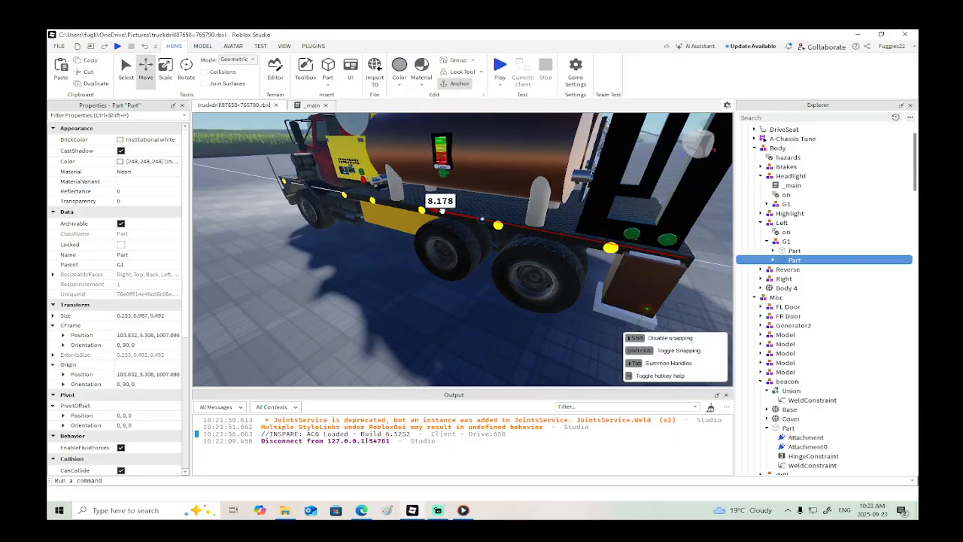
{"action": "left_click_drag", "start_coordinate": [442, 212], "coordinate": [463, 237]}
{"action": "scroll", "coordinate": [453, 211], "scroll_direction": "up", "scroll_amount": 2}
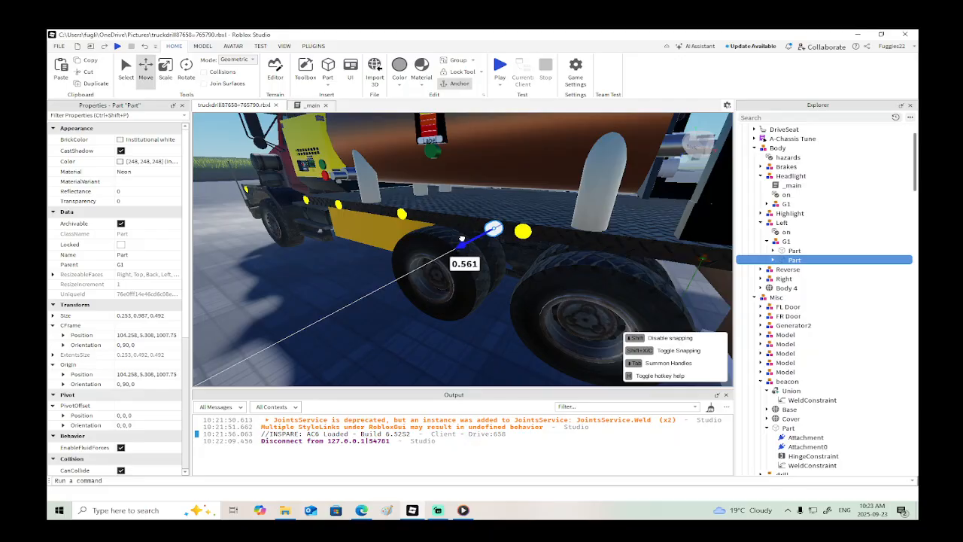
{"action": "right_click_drag", "start_coordinate": [465, 239], "coordinate": [450, 253]}
{"action": "left_click_drag", "start_coordinate": [450, 254], "coordinate": [454, 256]}
{"action": "right_click_drag", "start_coordinate": [473, 255], "coordinate": [486, 254]}
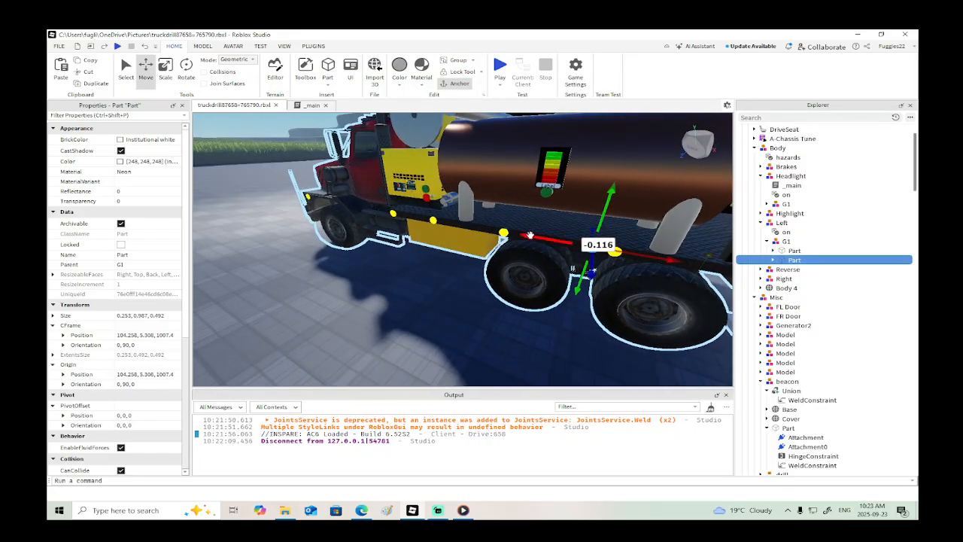
Step: Duplicate the side light and move the copy about 22 studs forward, just below the yellow marker ahead of the front wheel
{"action": "right_click", "coordinate": [529, 235]}
{"action": "left_click", "coordinate": [555, 99]}
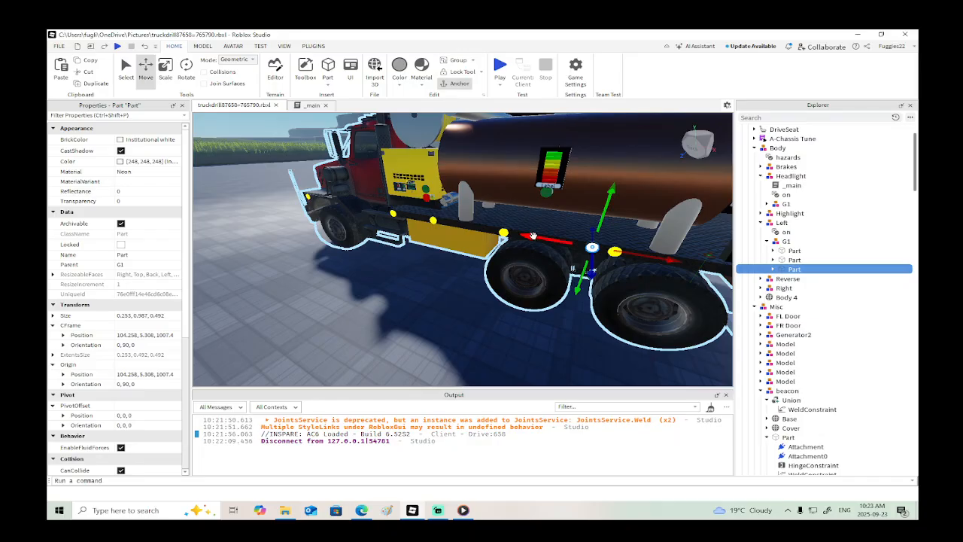
{"action": "left_click_drag", "start_coordinate": [532, 236], "coordinate": [421, 247]}
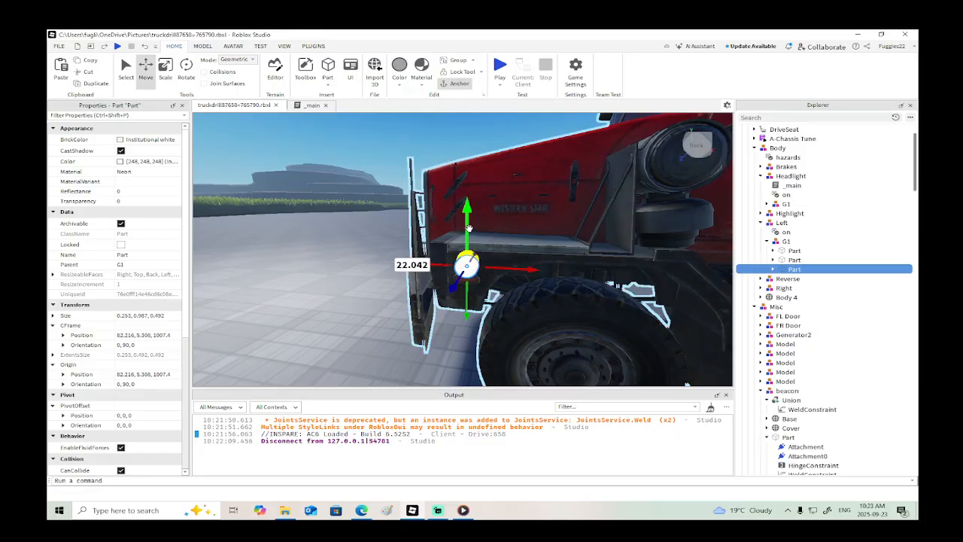
{"action": "left_click_drag", "start_coordinate": [468, 227], "coordinate": [467, 247]}
{"action": "key", "text": "a"}
{"action": "right_click_drag", "start_coordinate": [468, 246], "coordinate": [468, 247]}
{"action": "left_click_drag", "start_coordinate": [540, 317], "coordinate": [553, 316]}
{"action": "right_click_drag", "start_coordinate": [553, 317], "coordinate": [535, 307]}
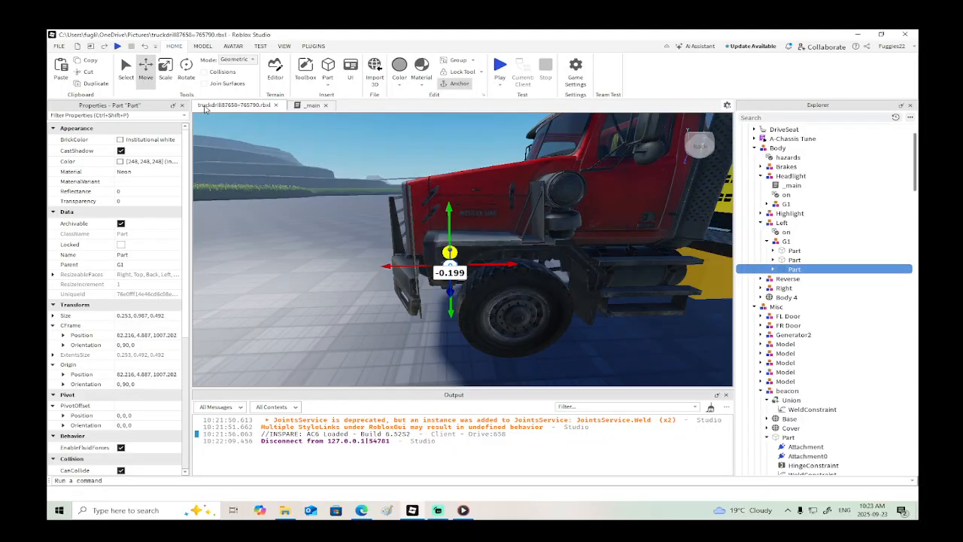
Step: Duplicate the front side light and rotate the copy to an orientation of 0, 0, 0, facing the truck's front
{"action": "right_click", "coordinate": [389, 256]}
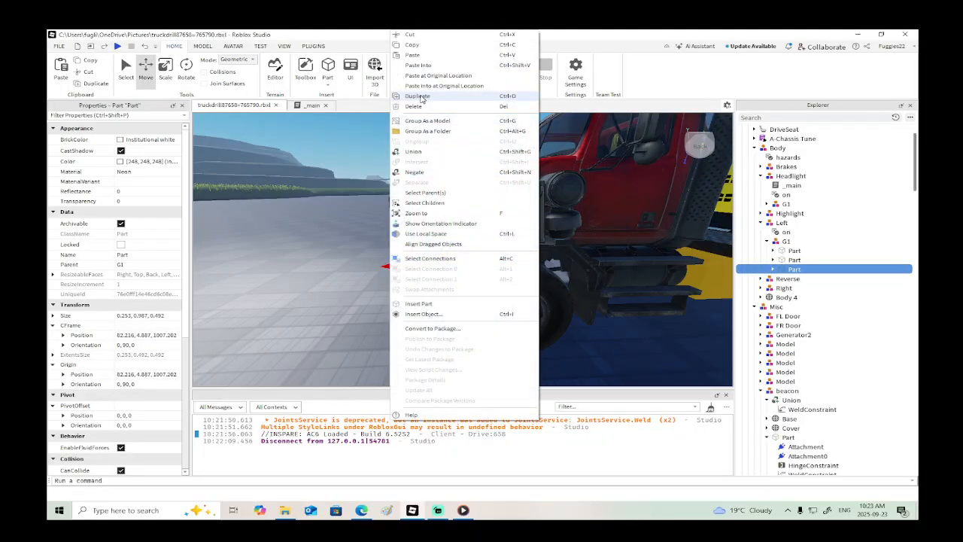
{"action": "left_click", "coordinate": [421, 98]}
{"action": "left_click", "coordinate": [187, 68]}
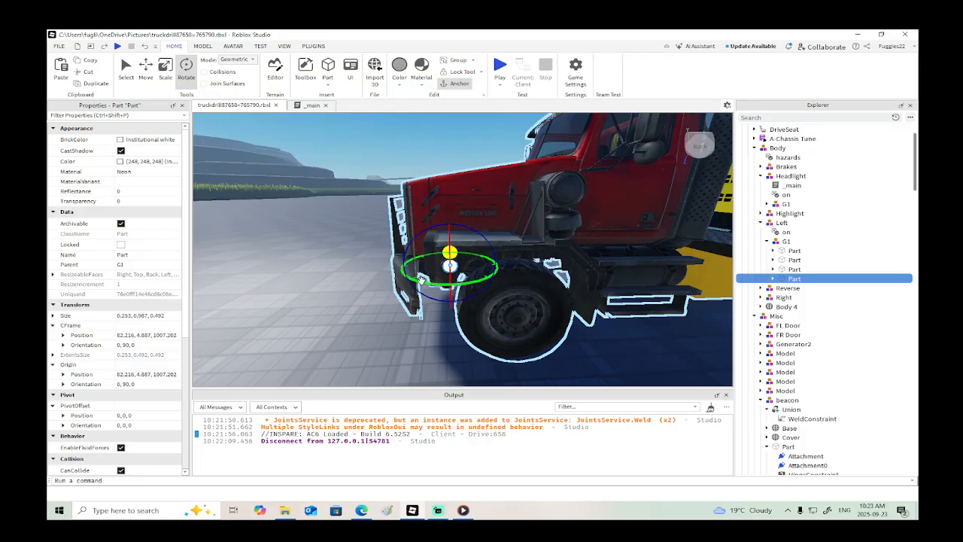
{"action": "left_click", "coordinate": [145, 68]}
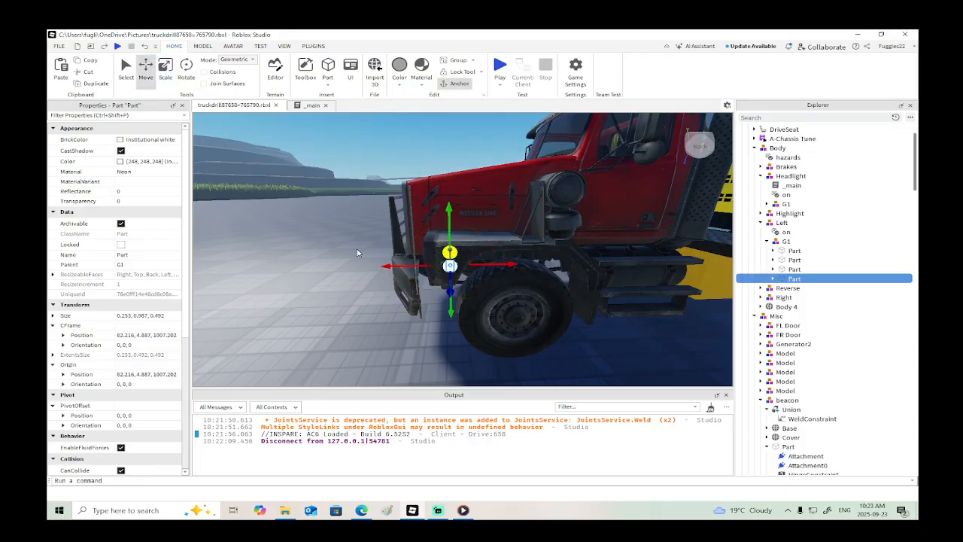
Step: Move the front-facing light onto the truck's front face, below the rectangular headlight
{"action": "left_click_drag", "start_coordinate": [395, 265], "coordinate": [375, 264]}
{"action": "key", "text": "a"}
{"action": "right_click_drag", "start_coordinate": [376, 264], "coordinate": [376, 264]}
{"action": "key", "text": "w"}
{"action": "mouse_move", "coordinate": [376, 263]}
{"action": "left_mouse_down"}
{"action": "mouse_move", "coordinate": [310, 246]}
{"action": "mouse_move", "coordinate": [339, 242]}
{"action": "mouse_move", "coordinate": [380, 274]}
{"action": "mouse_move", "coordinate": [372, 273]}
{"action": "left_mouse_up"}
{"action": "key", "text": "d"}
{"action": "right_click_drag", "start_coordinate": [395, 268], "coordinate": [395, 268]}
{"action": "left_click_drag", "start_coordinate": [405, 261], "coordinate": [407, 262]}
Step: Set the BrickColor of all four light parts in the Left model's G1 group to New Yeller
{"action": "left_click", "coordinate": [791, 268], "text": "ctrl"}
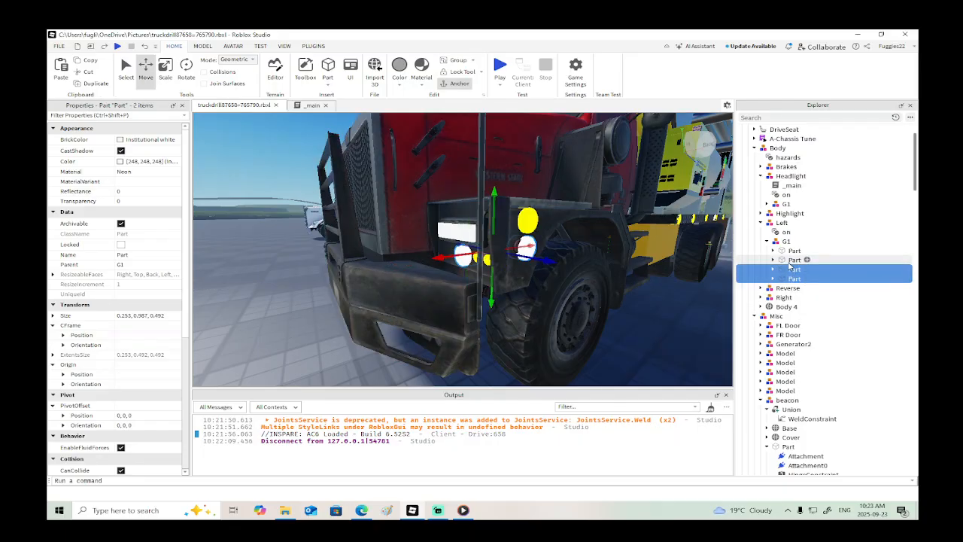
{"action": "left_click", "coordinate": [794, 251], "text": "shift"}
{"action": "left_click", "coordinate": [120, 139]}
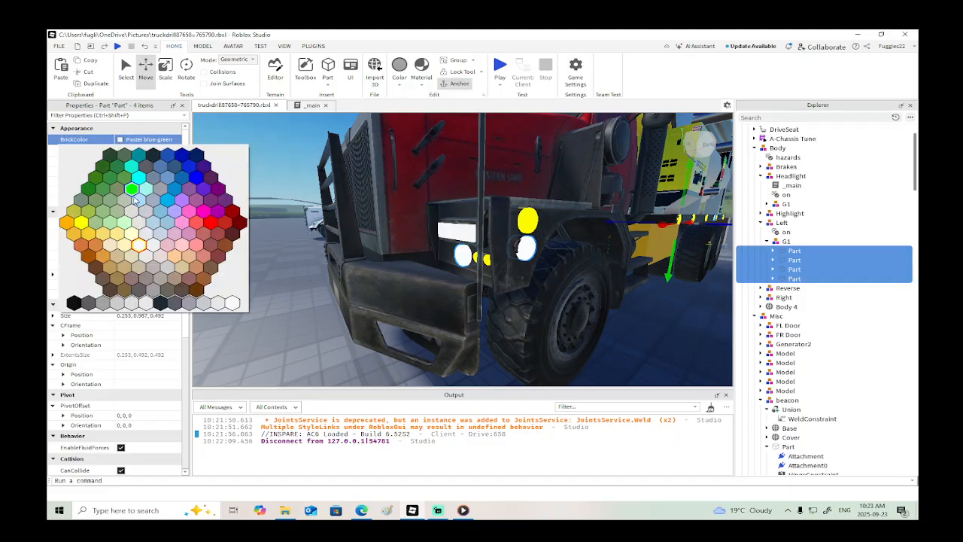
{"action": "left_click", "coordinate": [82, 223]}
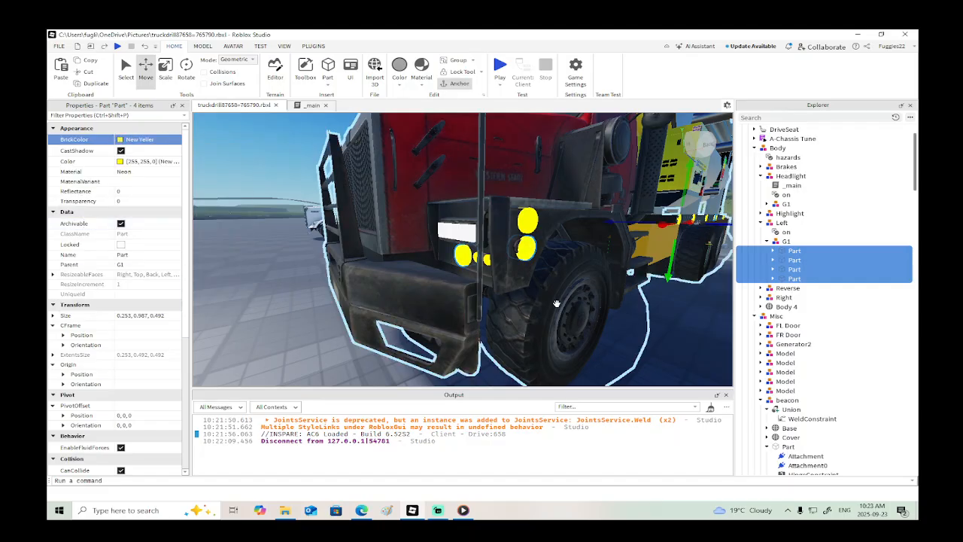
Step: Set the colour of the SpotLights inside the four left turn signal parts to 255, 170, 0
{"action": "left_click", "coordinate": [773, 279]}
{"action": "left_click", "coordinate": [772, 268]}
{"action": "left_click", "coordinate": [773, 260]}
{"action": "left_click", "coordinate": [773, 251]}
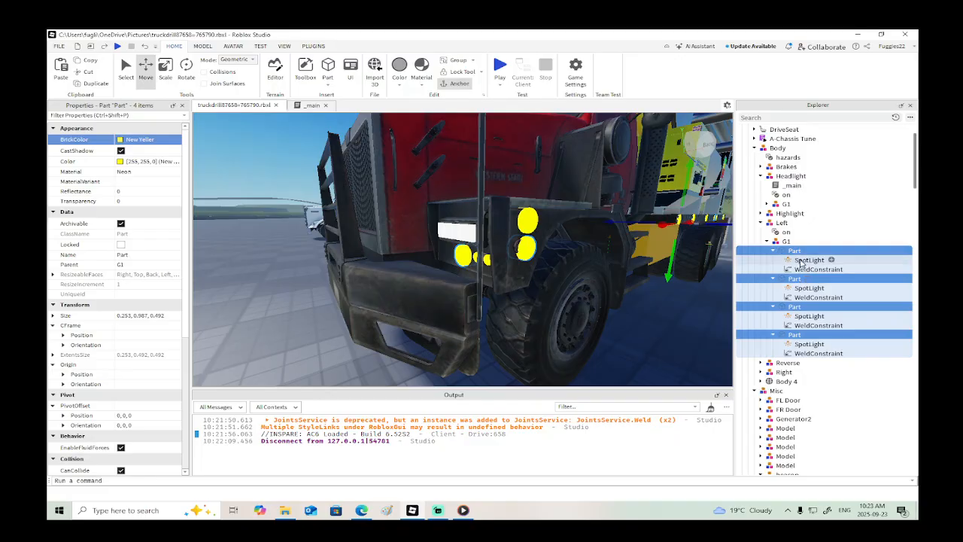
{"action": "left_click", "coordinate": [802, 260]}
{"action": "left_click", "coordinate": [805, 288], "text": "ctrl"}
{"action": "left_click", "coordinate": [801, 316], "text": "ctrl"}
{"action": "left_click", "coordinate": [790, 344], "text": "ctrl"}
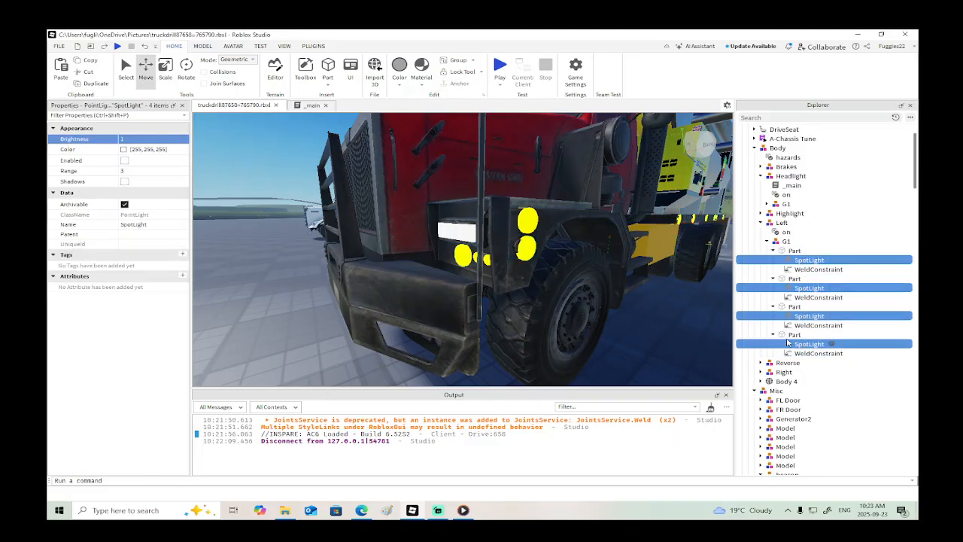
{"action": "left_click", "coordinate": [125, 150]}
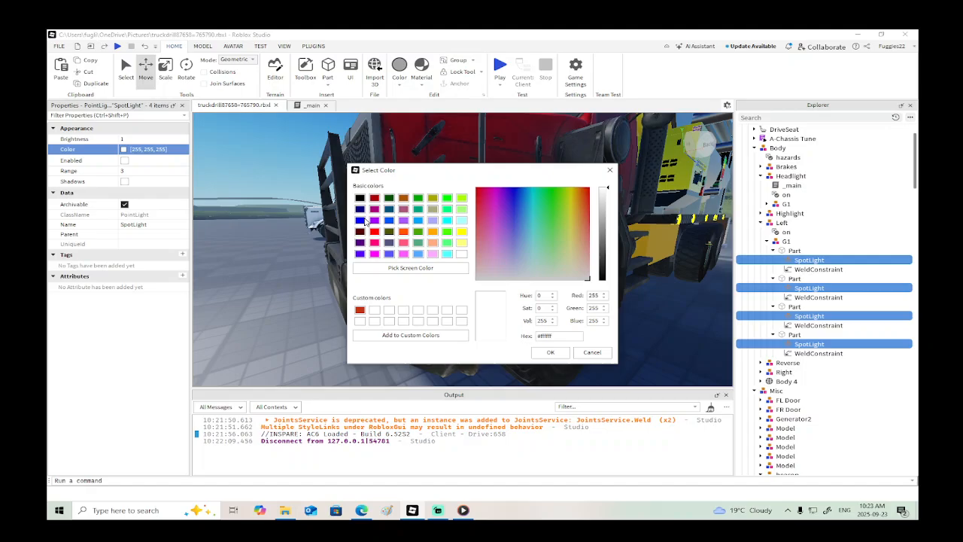
{"action": "left_click", "coordinate": [433, 233]}
{"action": "left_click", "coordinate": [550, 352]}
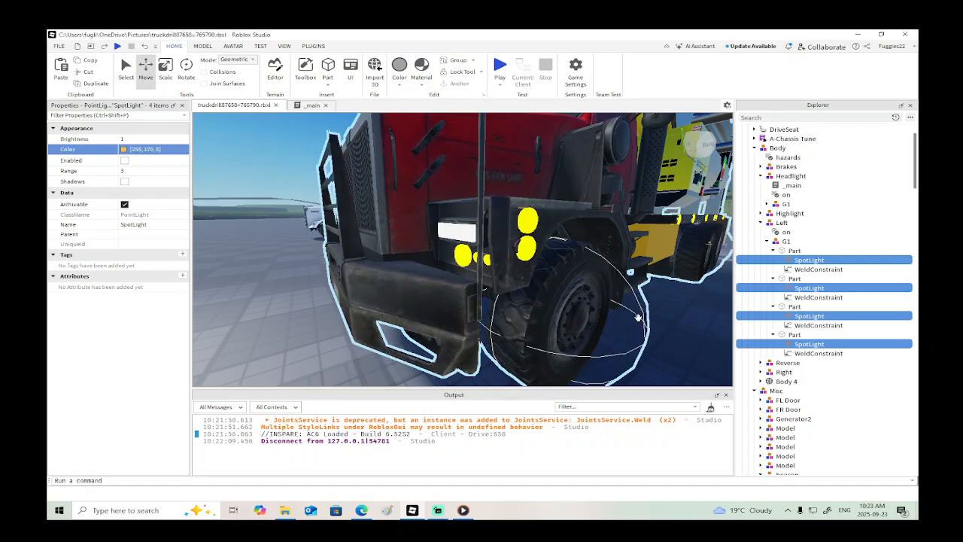
Step: Copy the _main script from the dark green setup button part at the truck's rear
{"action": "scroll", "coordinate": [638, 317], "scroll_direction": "down", "scroll_amount": 10}
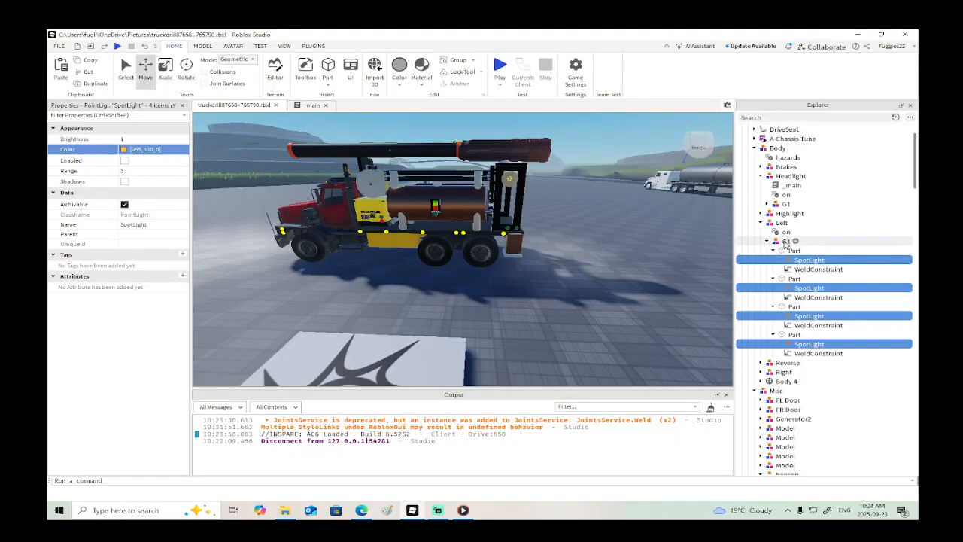
{"action": "scroll", "coordinate": [631, 251], "scroll_direction": "up", "scroll_amount": 3}
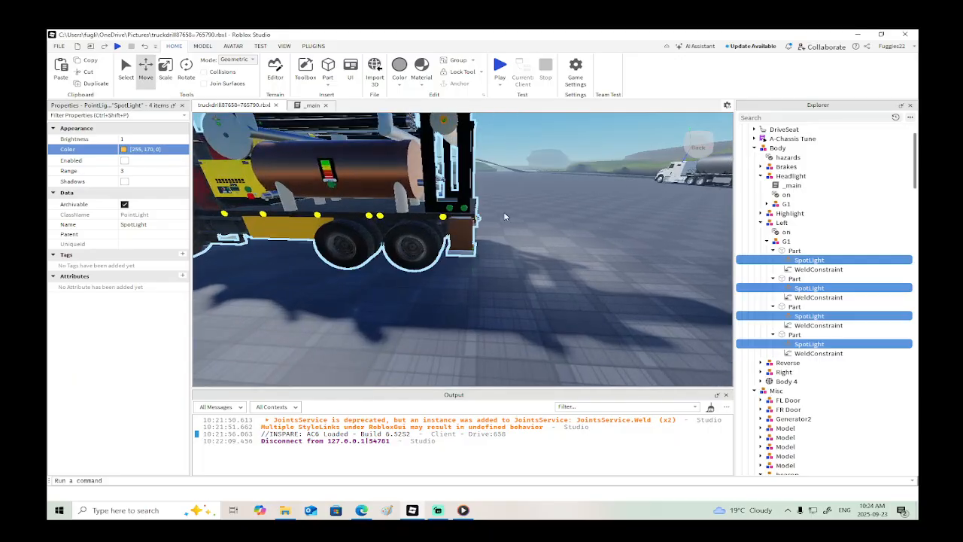
{"action": "scroll", "coordinate": [536, 216], "scroll_direction": "down", "scroll_amount": 3}
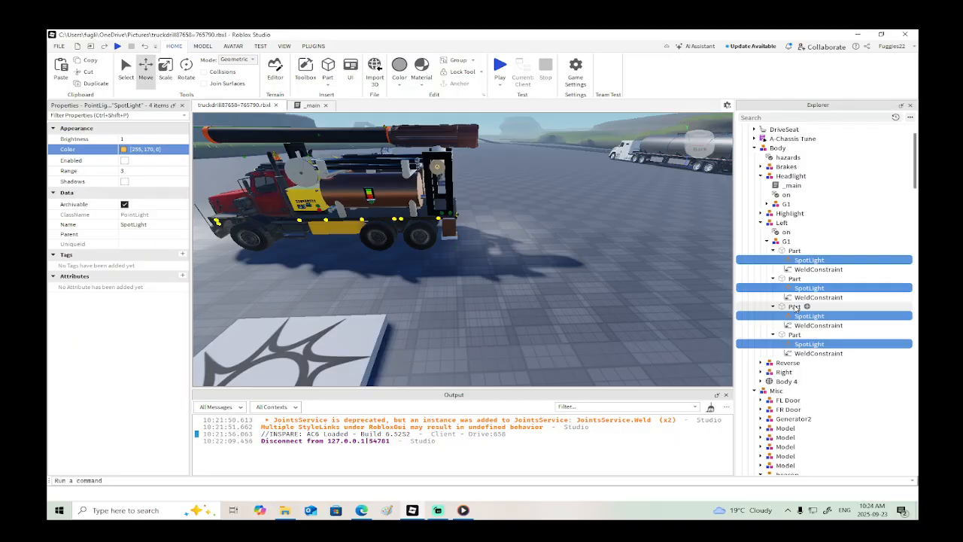
{"action": "left_click", "coordinate": [761, 362]}
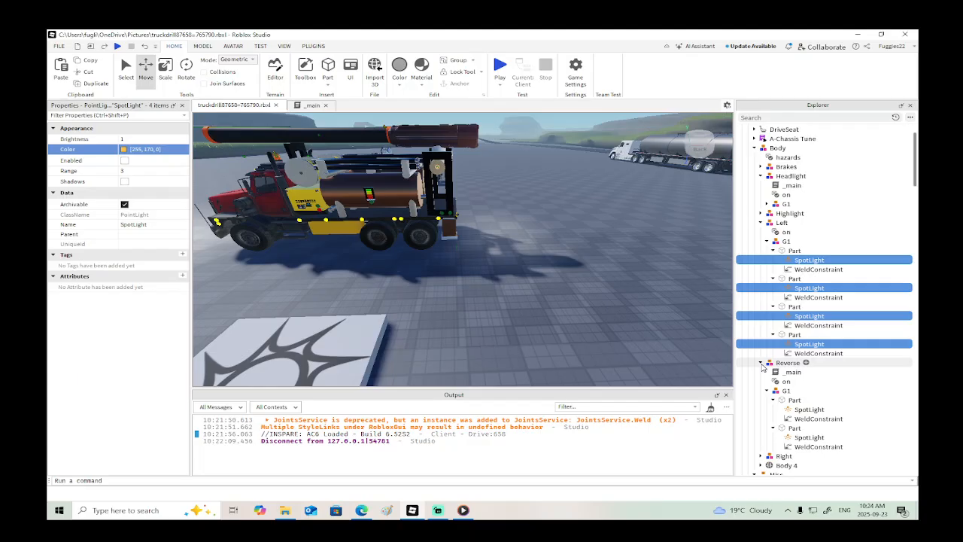
{"action": "left_click", "coordinate": [761, 362]}
{"action": "left_click", "coordinate": [754, 390]}
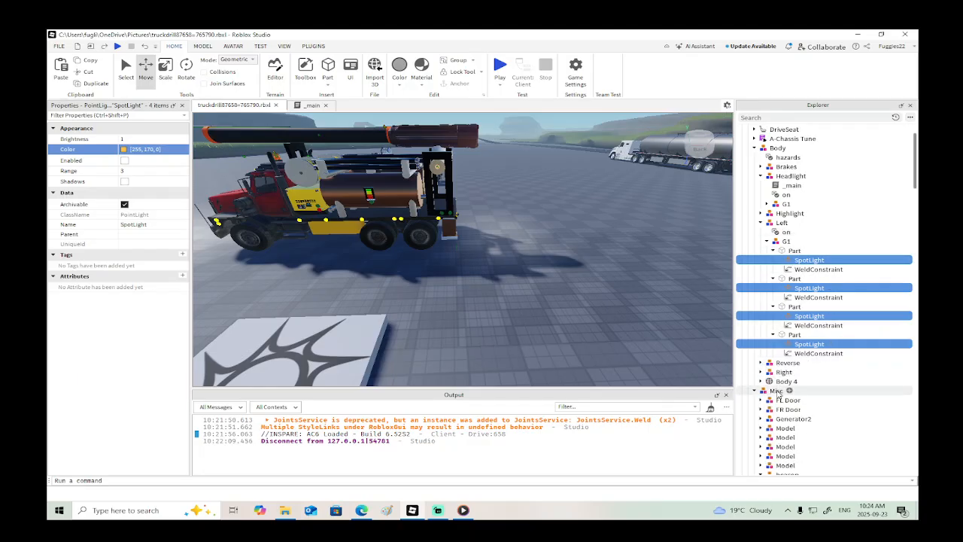
{"action": "scroll", "coordinate": [485, 247], "scroll_direction": "up", "scroll_amount": 5}
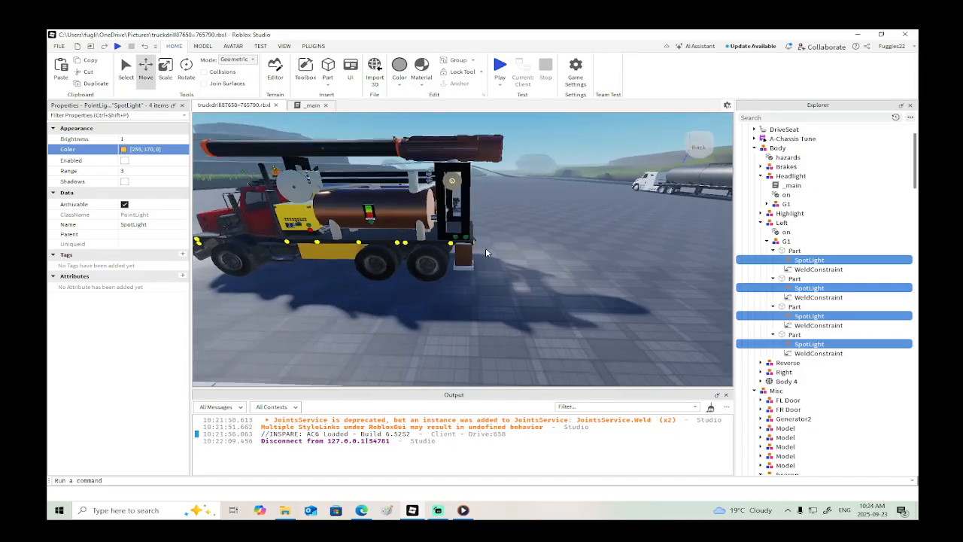
{"action": "left_click", "coordinate": [467, 234]}
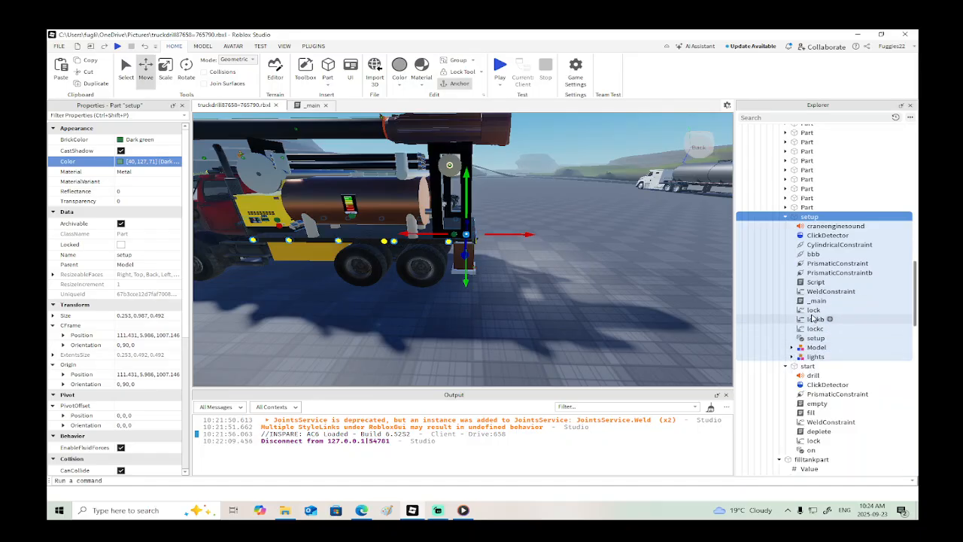
{"action": "right_click", "coordinate": [812, 301]}
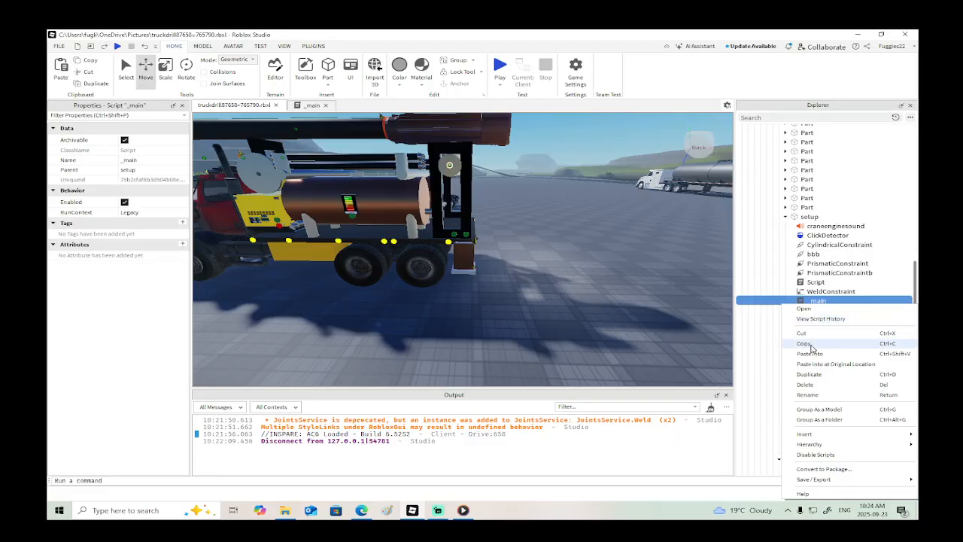
{"action": "key", "text": "Escape"}
Step: Collapse the setup part and the a, tanks and Misc groups in the model tree
{"action": "scroll", "coordinate": [621, 300], "scroll_direction": "down", "scroll_amount": 4}
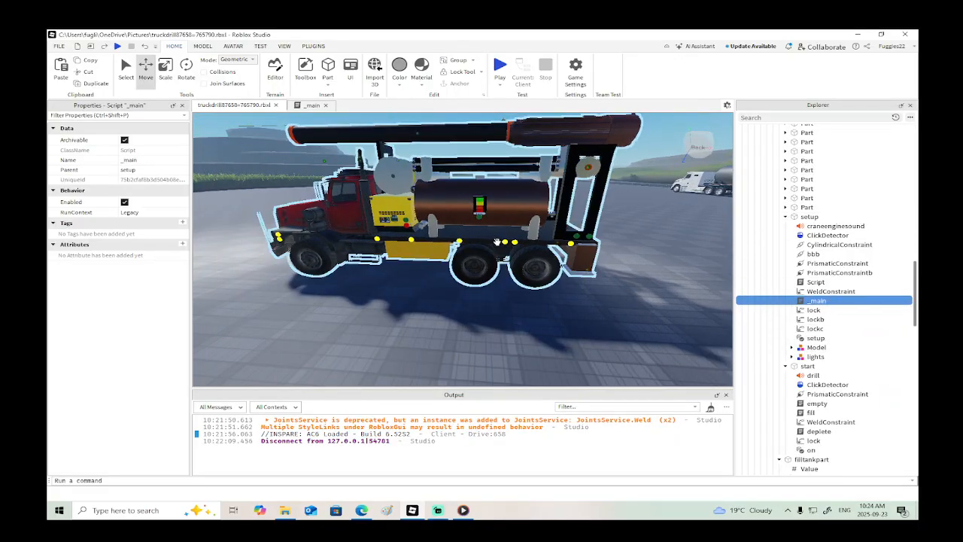
{"action": "left_click", "coordinate": [784, 216]}
{"action": "scroll", "coordinate": [784, 217], "scroll_direction": "up", "scroll_amount": 6}
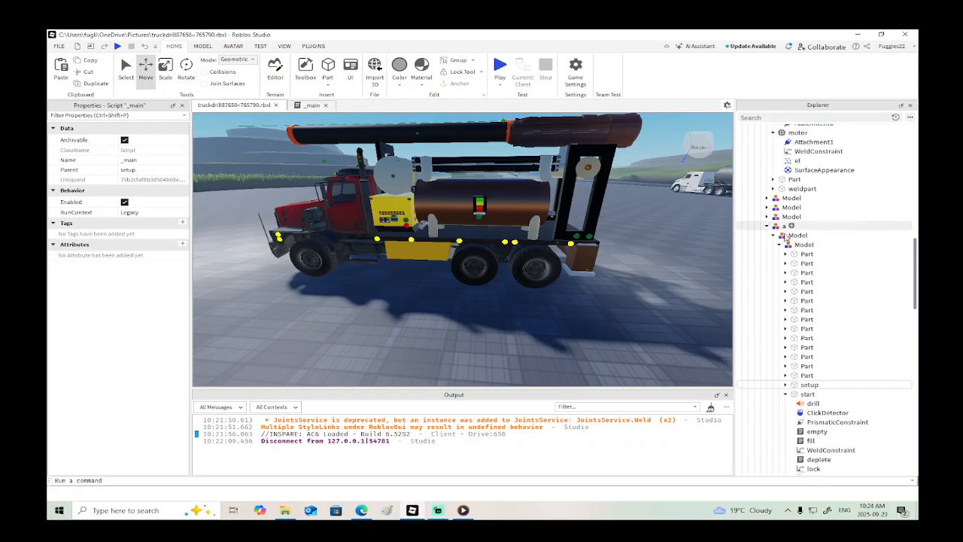
{"action": "left_click", "coordinate": [766, 227]}
{"action": "scroll", "coordinate": [764, 227], "scroll_direction": "up", "scroll_amount": 3}
{"action": "scroll", "coordinate": [764, 227], "scroll_direction": "up", "scroll_amount": 2}
{"action": "left_click", "coordinate": [761, 217]}
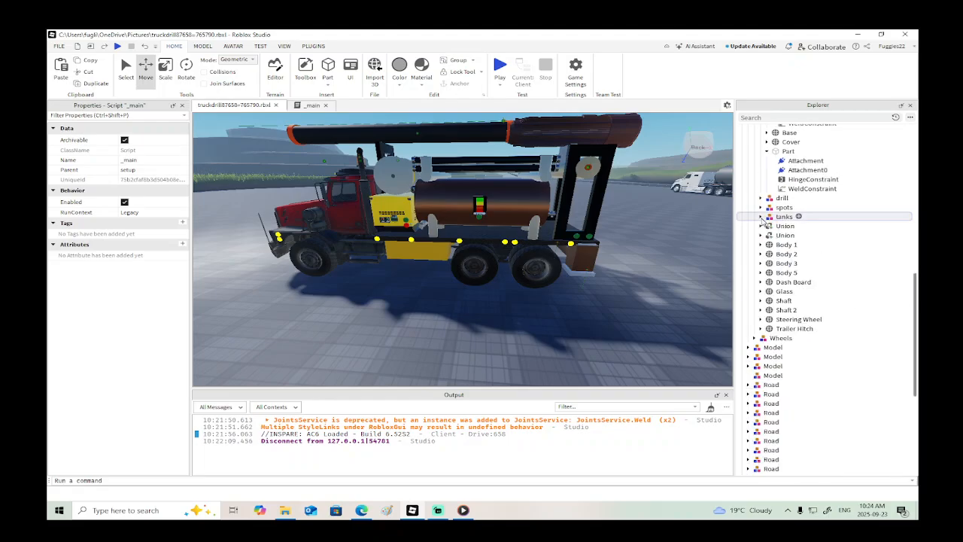
{"action": "scroll", "coordinate": [762, 217], "scroll_direction": "up", "scroll_amount": 3}
{"action": "scroll", "coordinate": [763, 190], "scroll_direction": "up", "scroll_amount": 3}
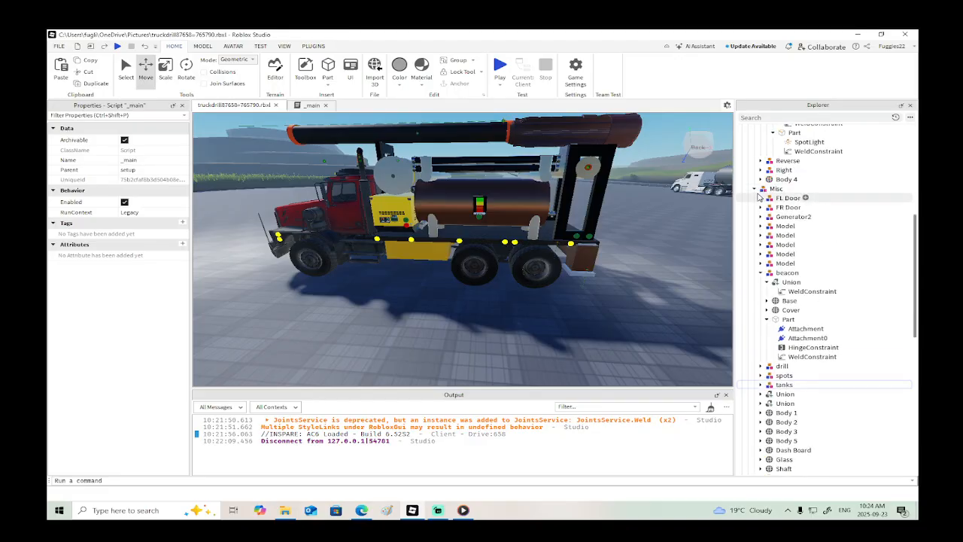
{"action": "left_click", "coordinate": [755, 189]}
{"action": "scroll", "coordinate": [757, 198], "scroll_direction": "up", "scroll_amount": 4}
{"action": "scroll", "coordinate": [781, 155], "scroll_direction": "up", "scroll_amount": 3}
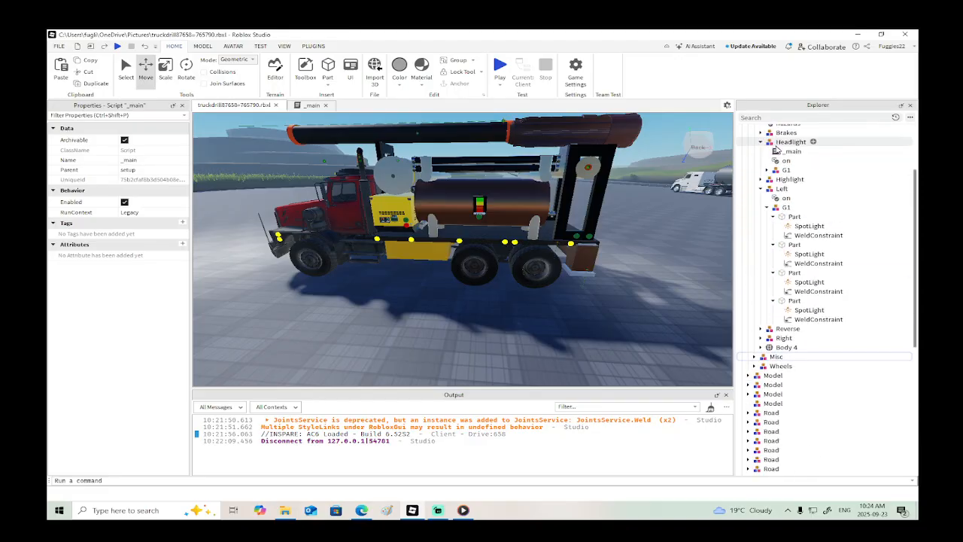
Step: Paste the copied _main script into the Left light model and open it for editing
{"action": "right_click", "coordinate": [787, 188]}
{"action": "left_click", "coordinate": [804, 214]}
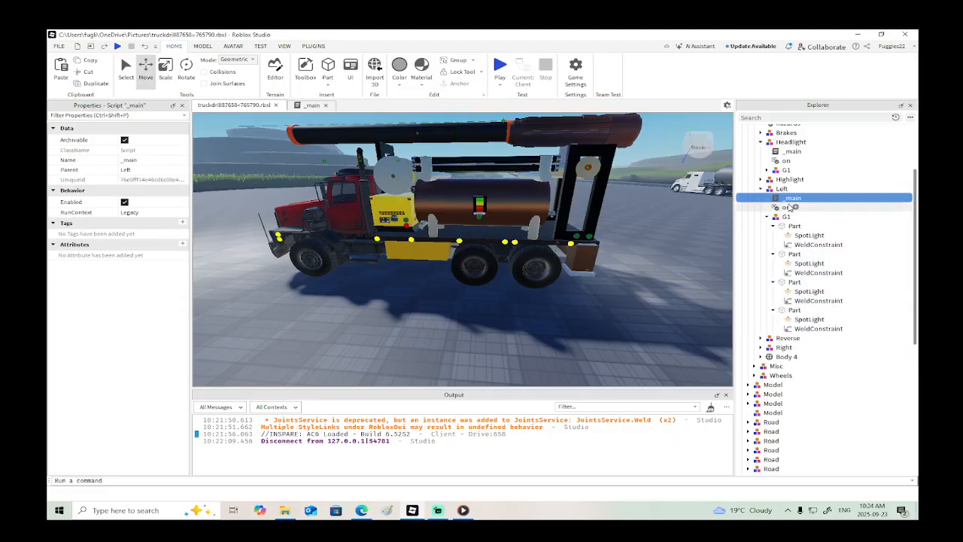
{"action": "double_click", "coordinate": [789, 198]}
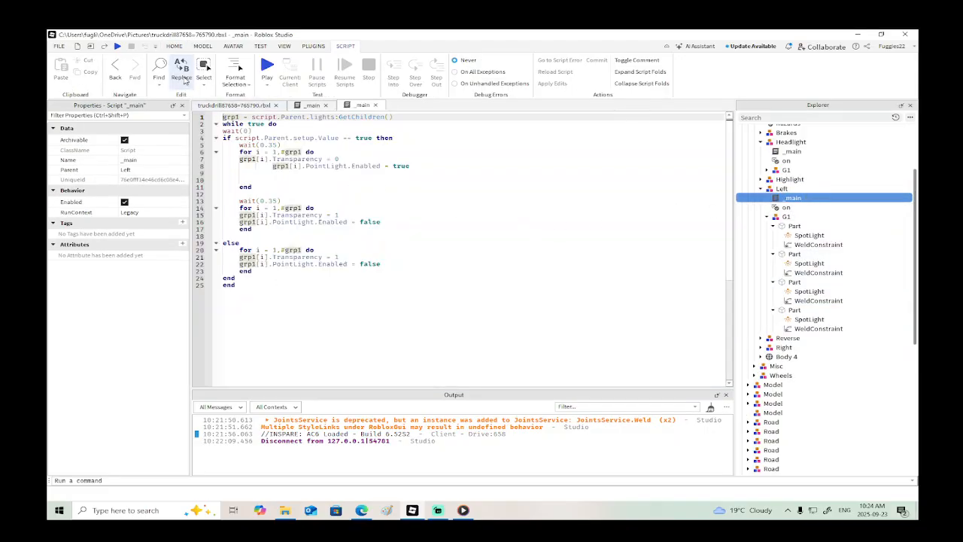
Step: Run a brief playtest and change lights to G1 in line 1 of the Left model's _main script
{"action": "left_click", "coordinate": [118, 46]}
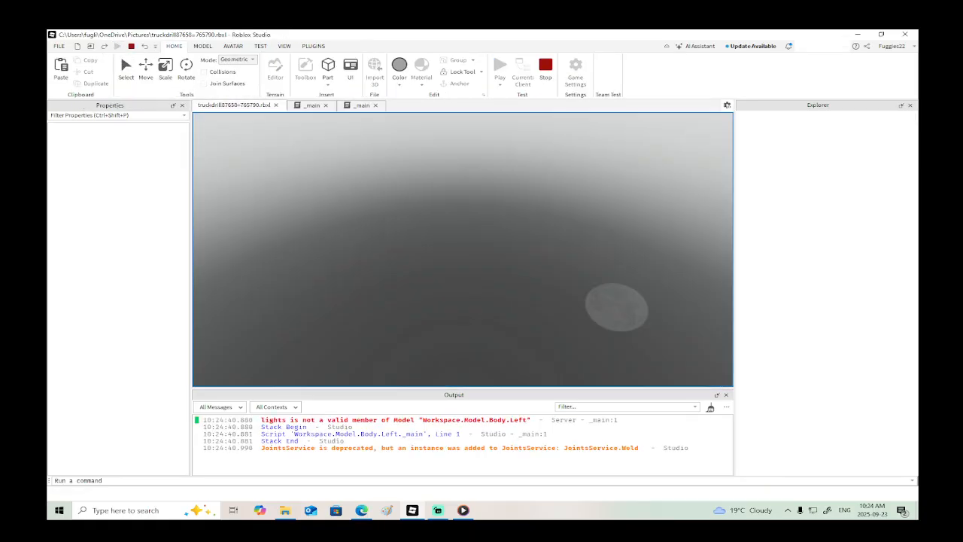
{"action": "left_click", "coordinate": [131, 45]}
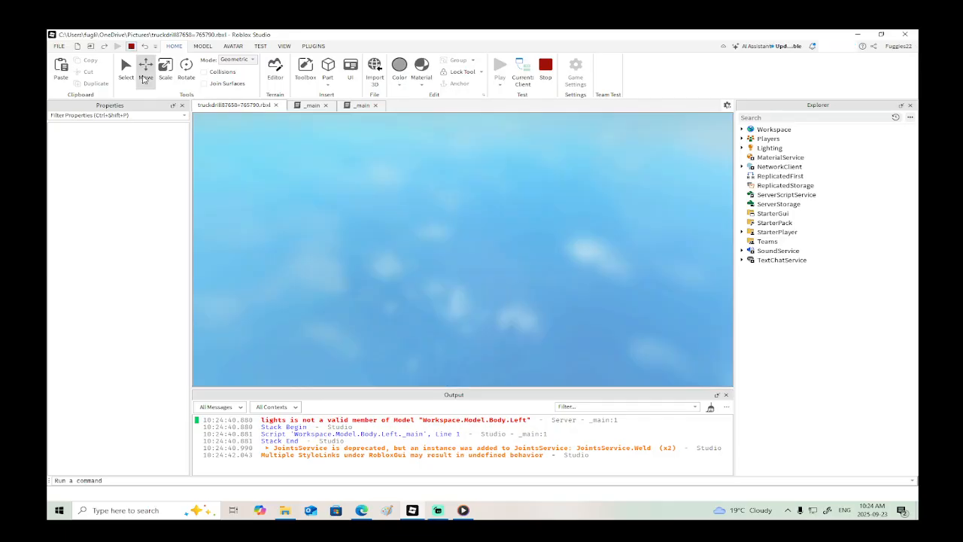
{"action": "left_click", "coordinate": [391, 434]}
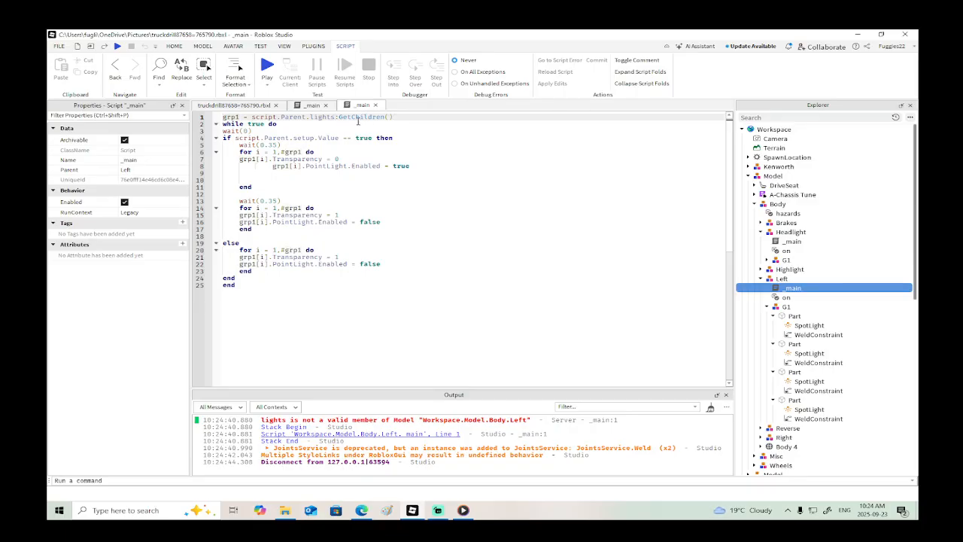
{"action": "type", "text": "G1"}
Step: Playtest the G1 change and replace setup with on in the script's line 4 condition
{"action": "left_click", "coordinate": [118, 46]}
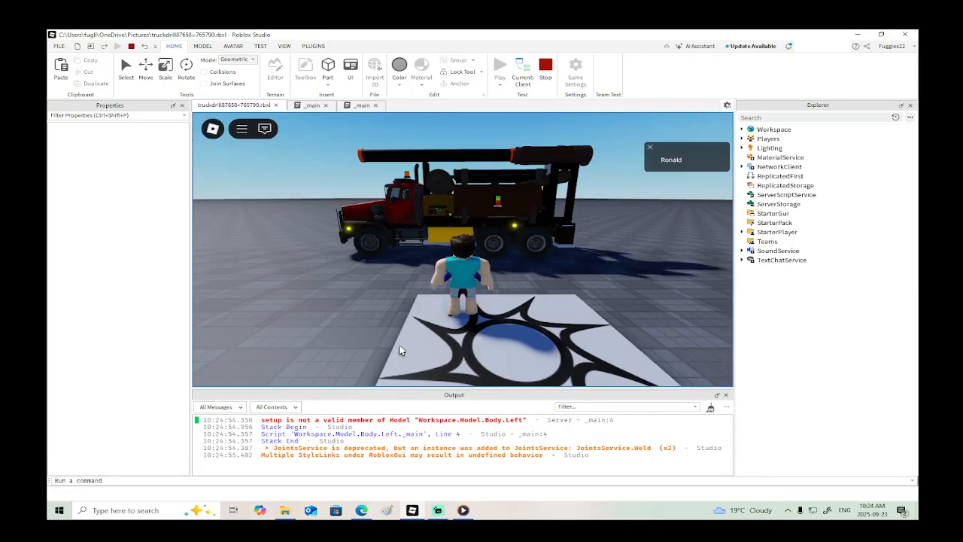
{"action": "left_click", "coordinate": [131, 46]}
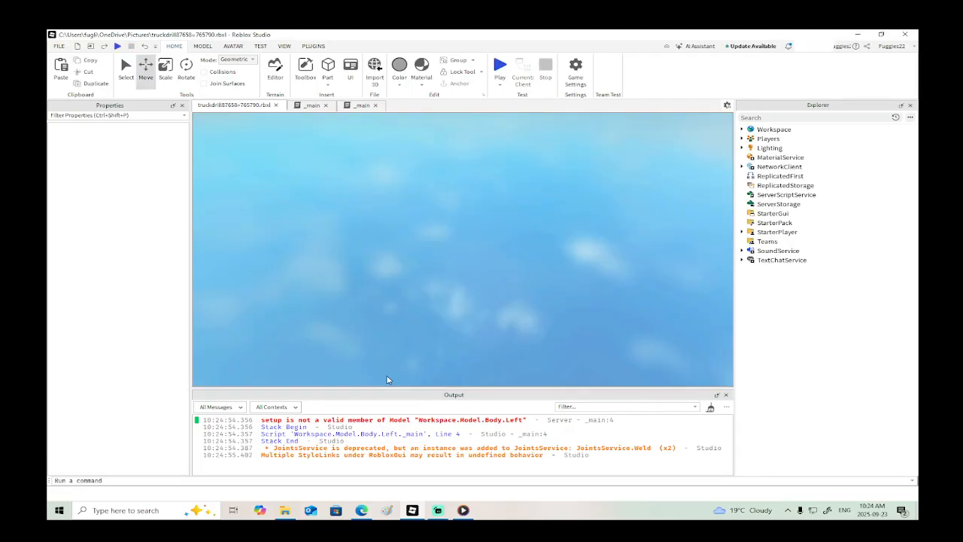
{"action": "left_click", "coordinate": [436, 434]}
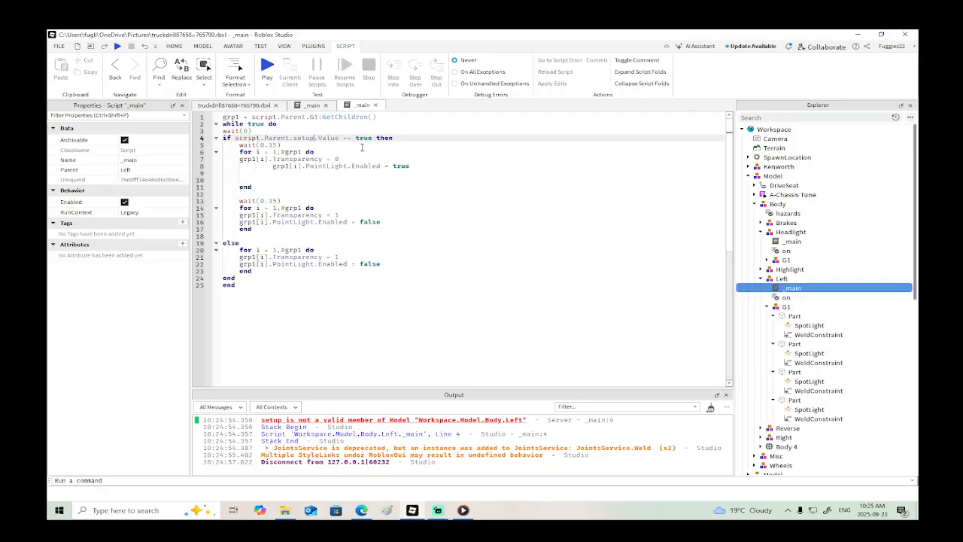
{"action": "type", "text": "on"}
Step: Run a brief playtest and replace PointLight with SpotLight in lines 8, 16 and 22 of the Left model's _main script
{"action": "left_click", "coordinate": [120, 46]}
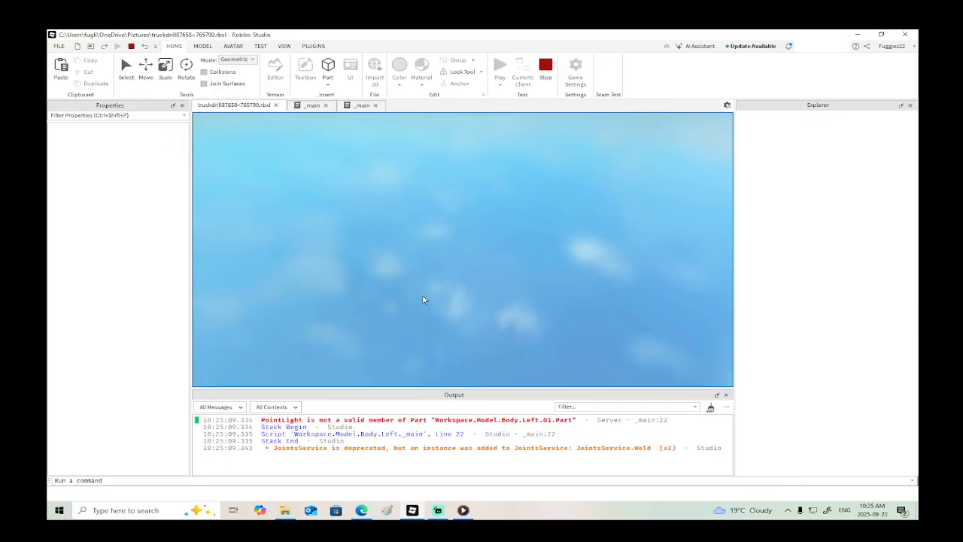
{"action": "left_click", "coordinate": [131, 47]}
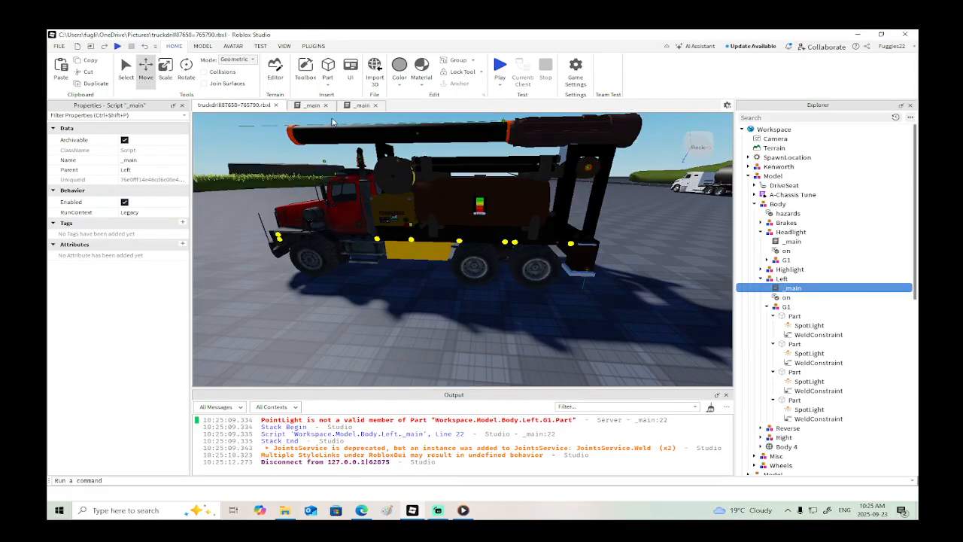
{"action": "left_click", "coordinate": [355, 106]}
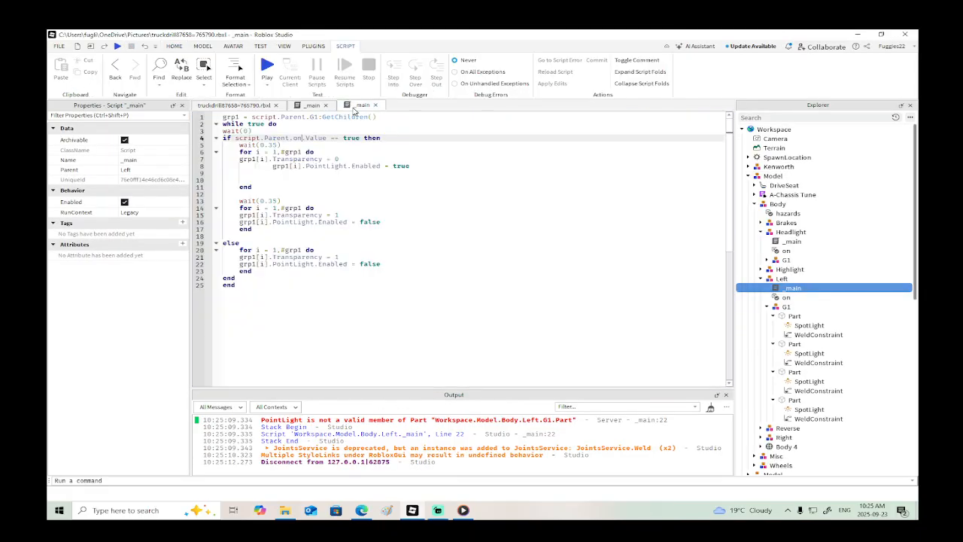
{"action": "left_click", "coordinate": [327, 166]}
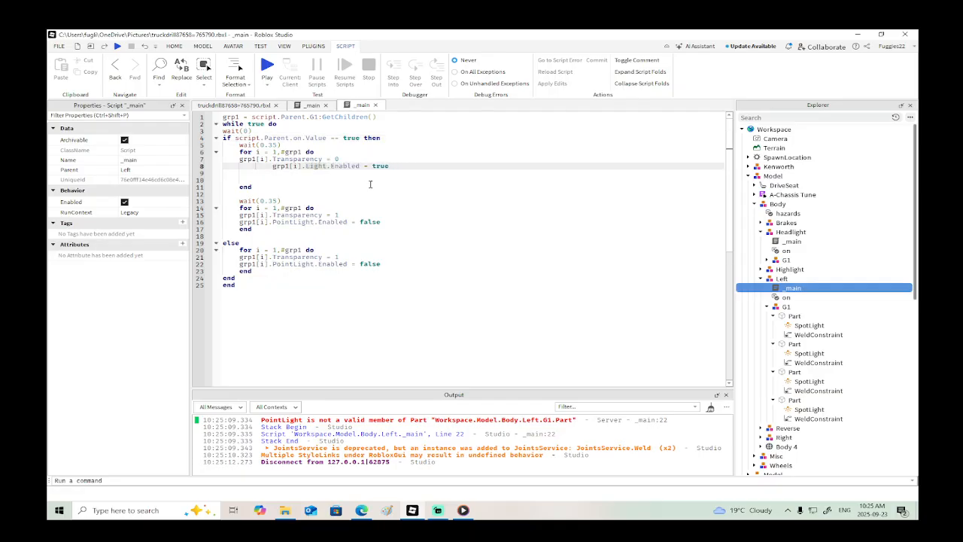
{"action": "type", "text": "Spot"}
{"action": "left_click", "coordinate": [292, 222]}
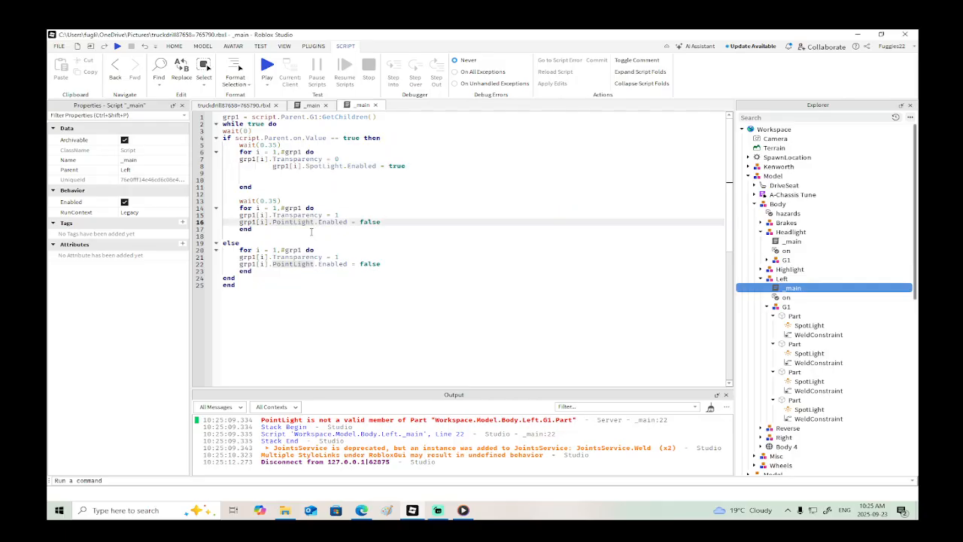
{"action": "type", "text": "Spot"}
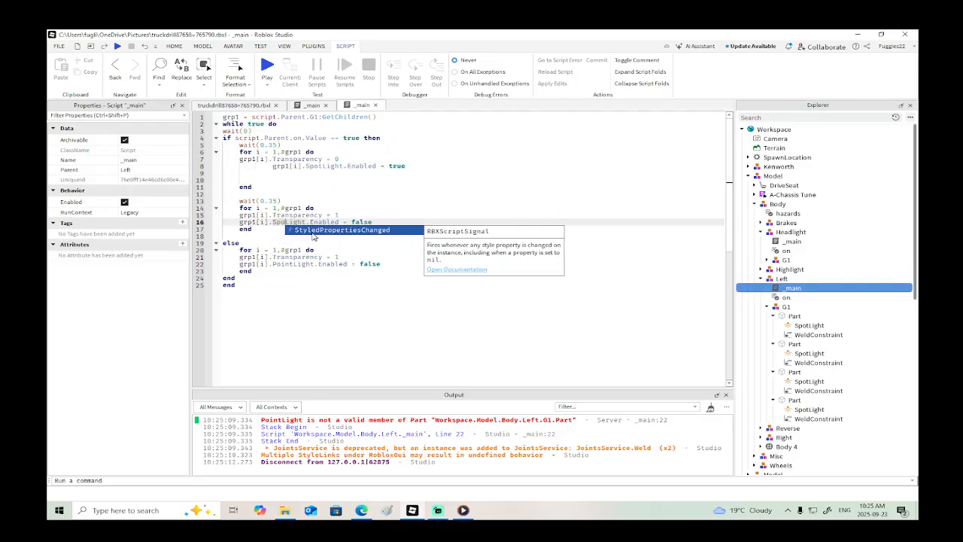
{"action": "left_click", "coordinate": [294, 265]}
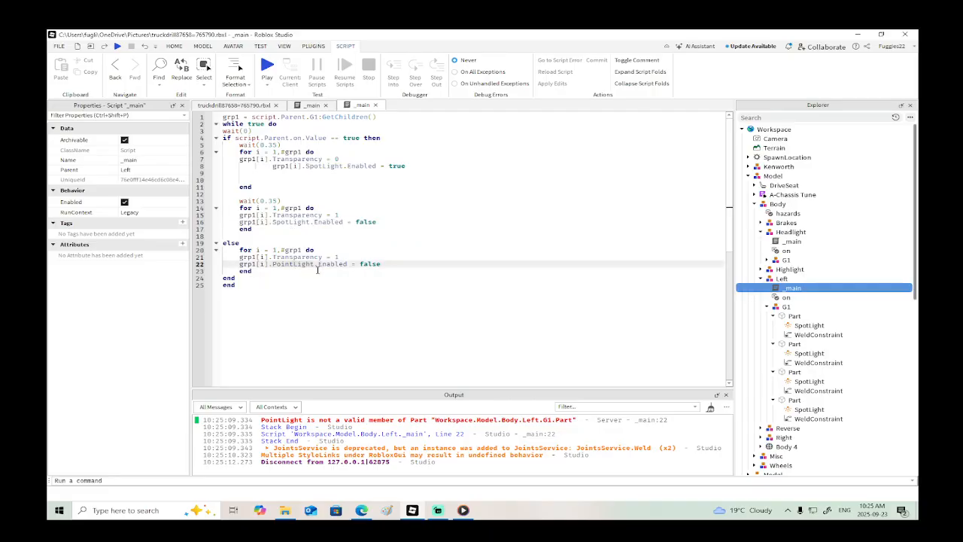
{"action": "type", "text": "Spot"}
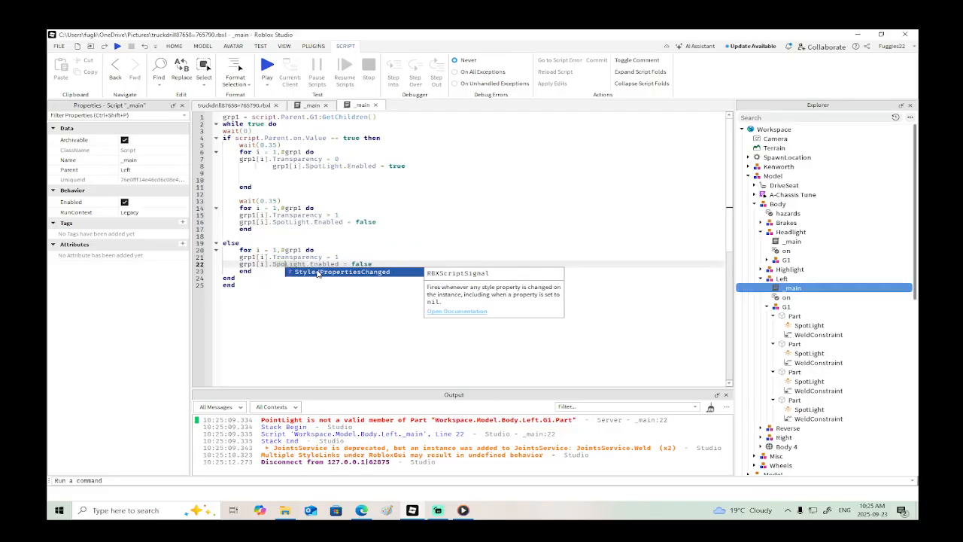
Step: Playtest the SpotLight change by seating the character in the drill truck and checking the lights on its left side
{"action": "left_click", "coordinate": [117, 47]}
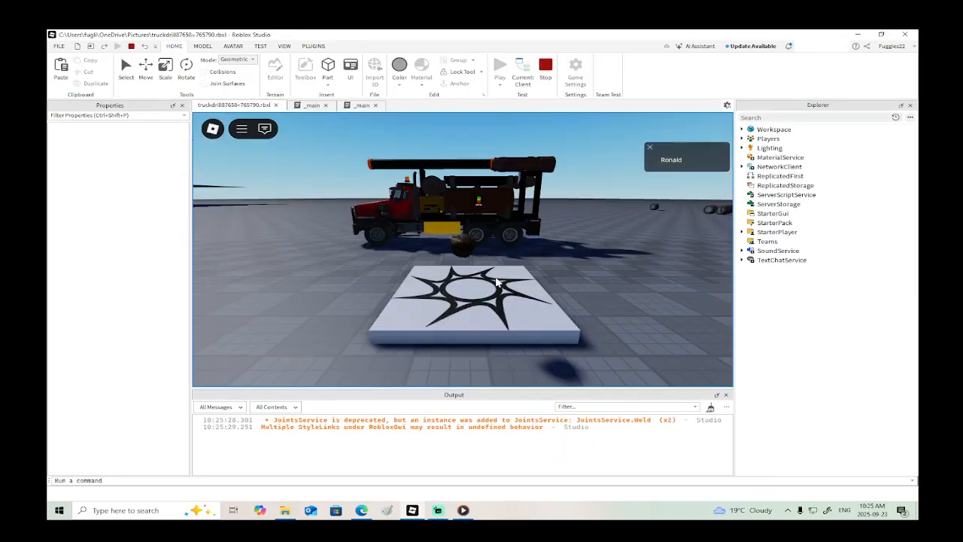
{"action": "key", "text": "w"}
{"action": "key", "text": "a"}
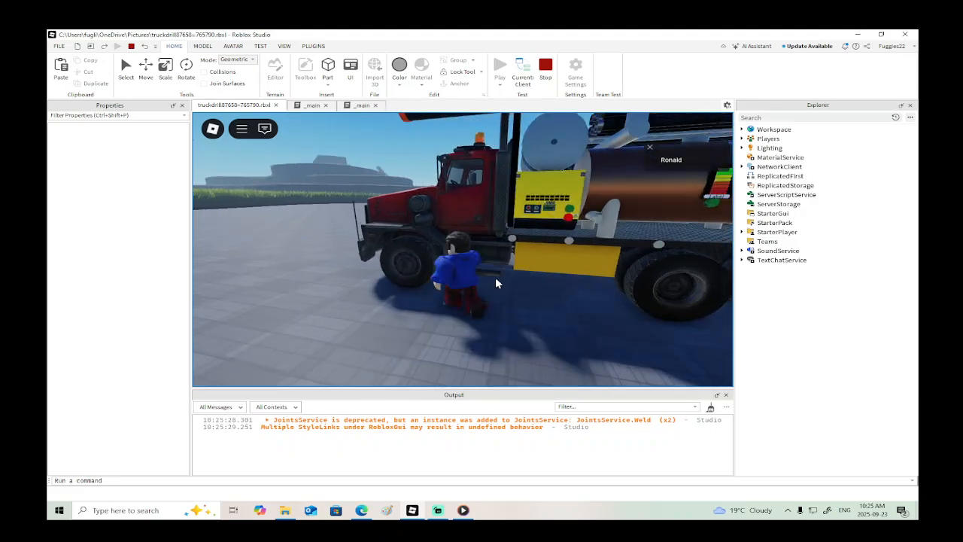
{"action": "key", "text": "space"}
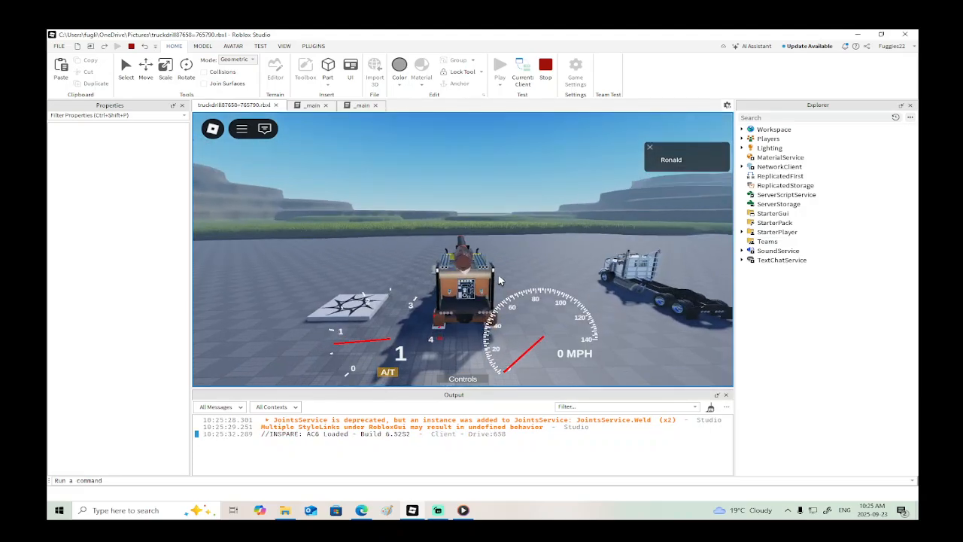
{"action": "right_click_drag", "start_coordinate": [498, 280], "coordinate": [504, 281]}
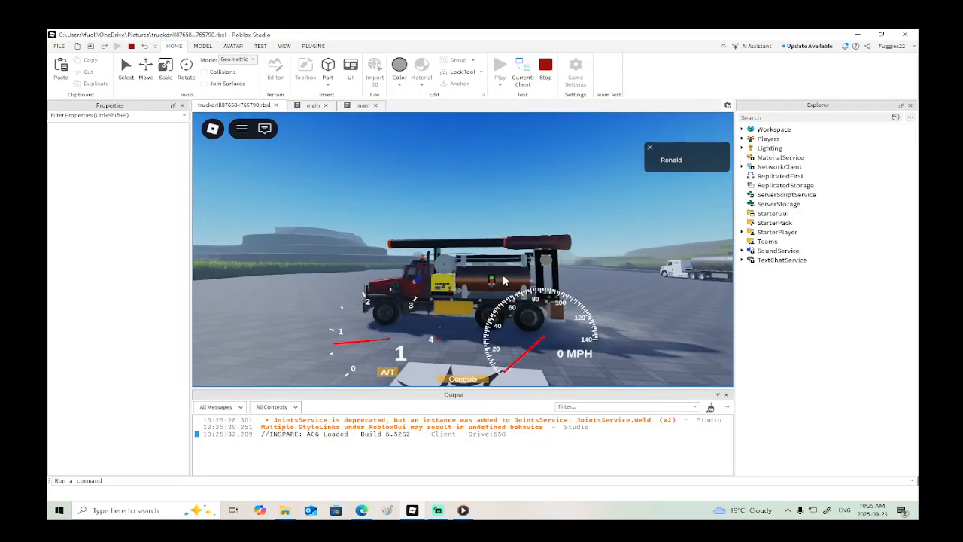
{"action": "left_click", "coordinate": [131, 47]}
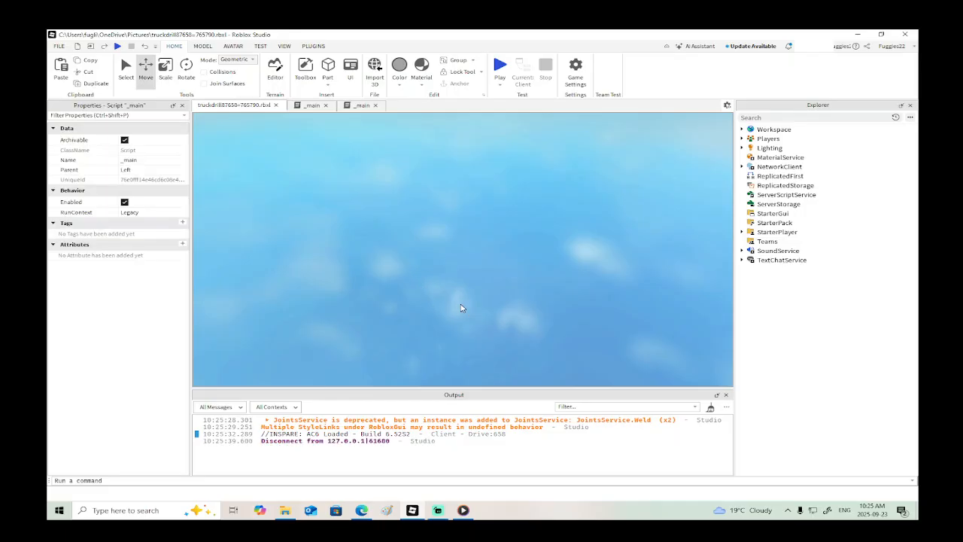
Step: Duplicate the outermost yellow light at the truck's rear left and move the copy about 9.4 studs to the rear's right end
{"action": "right_click_drag", "start_coordinate": [467, 304], "coordinate": [464, 302]}
{"action": "left_click", "coordinate": [387, 287]}
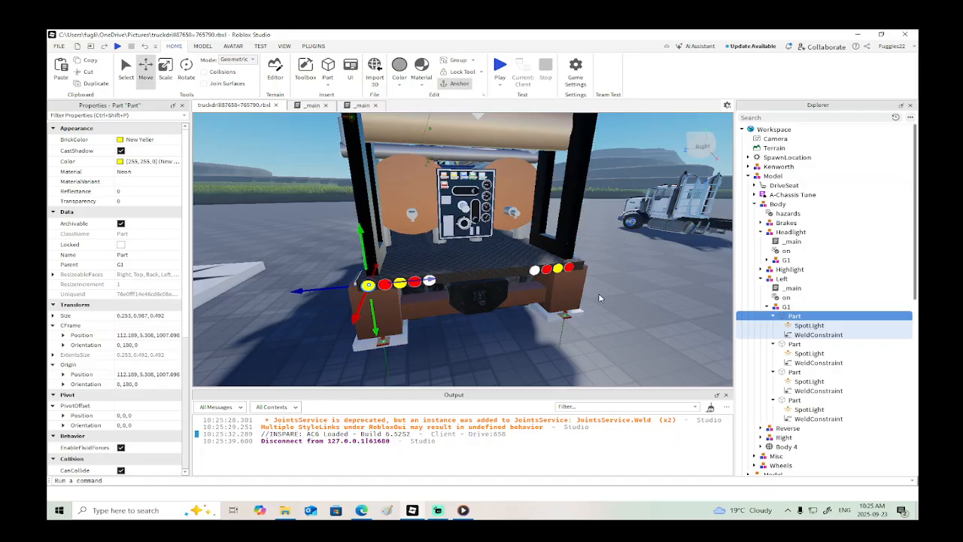
{"action": "right_click_drag", "start_coordinate": [597, 294], "coordinate": [597, 294]}
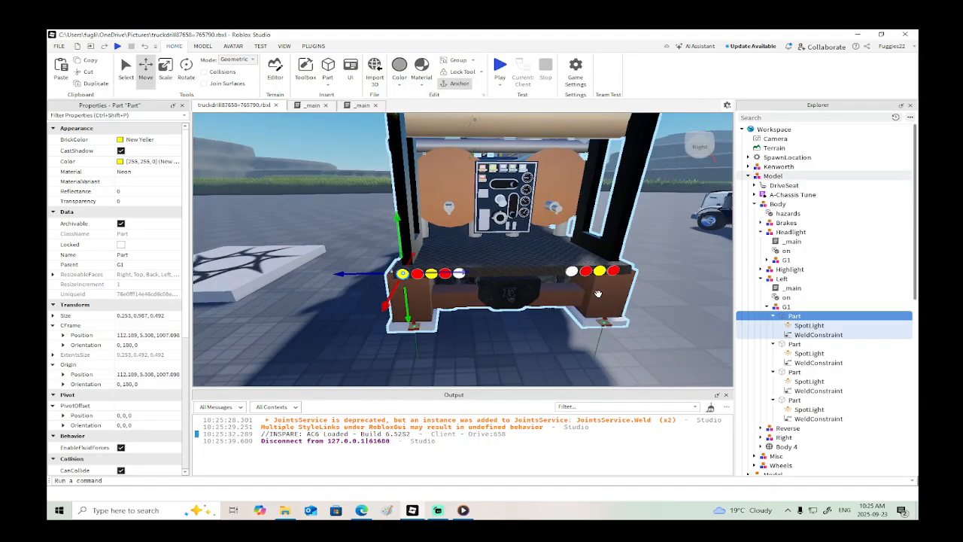
{"action": "right_click", "coordinate": [472, 269]}
{"action": "left_click", "coordinate": [497, 97]}
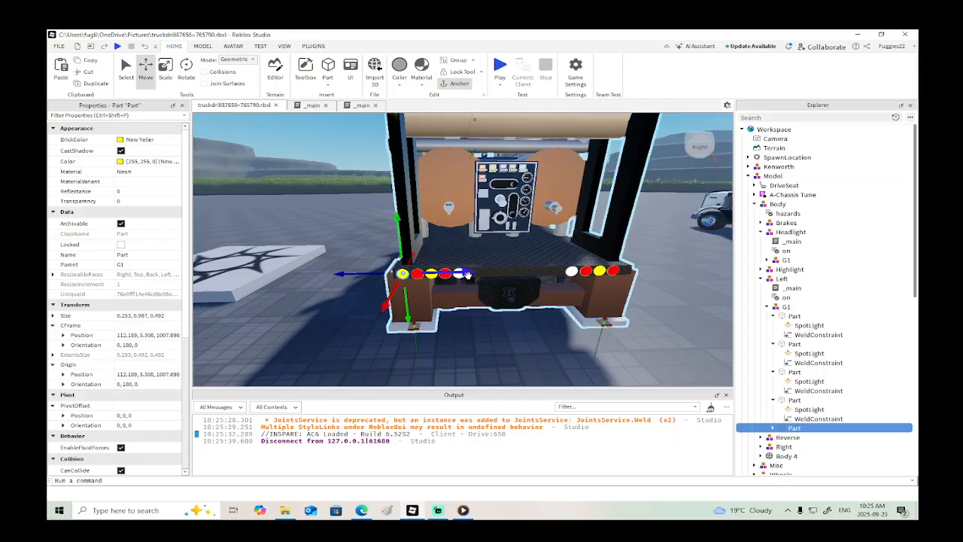
{"action": "key", "text": "d"}
{"action": "left_click_drag", "start_coordinate": [464, 273], "coordinate": [544, 275]}
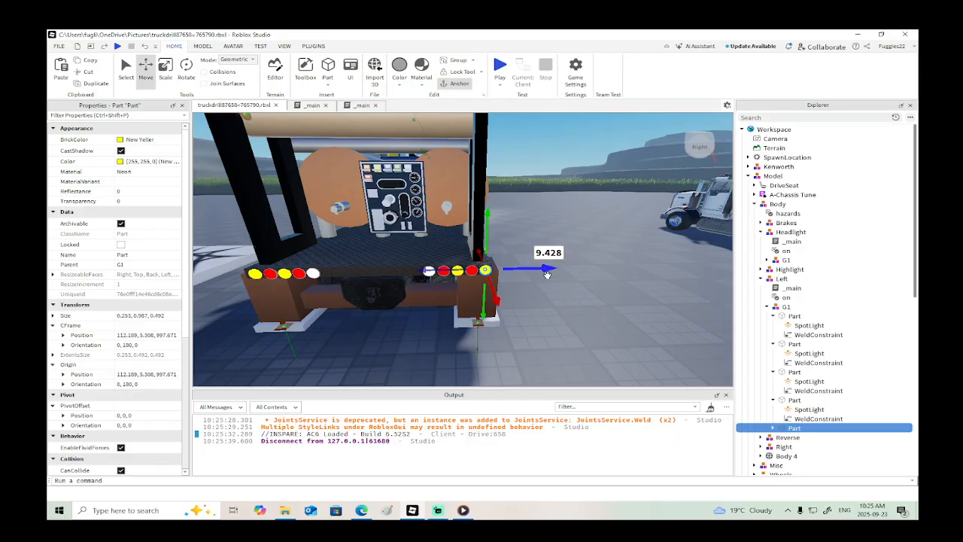
Step: Group the copied light as a model named G1, move it into the Right model, and collapse the Left and Headlight models
{"action": "right_click", "coordinate": [781, 430]}
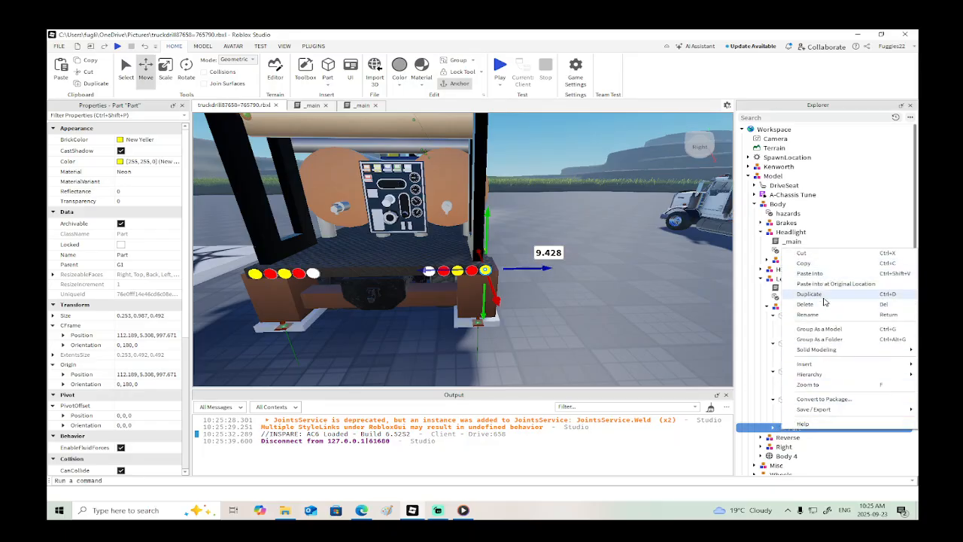
{"action": "left_click", "coordinate": [819, 329]}
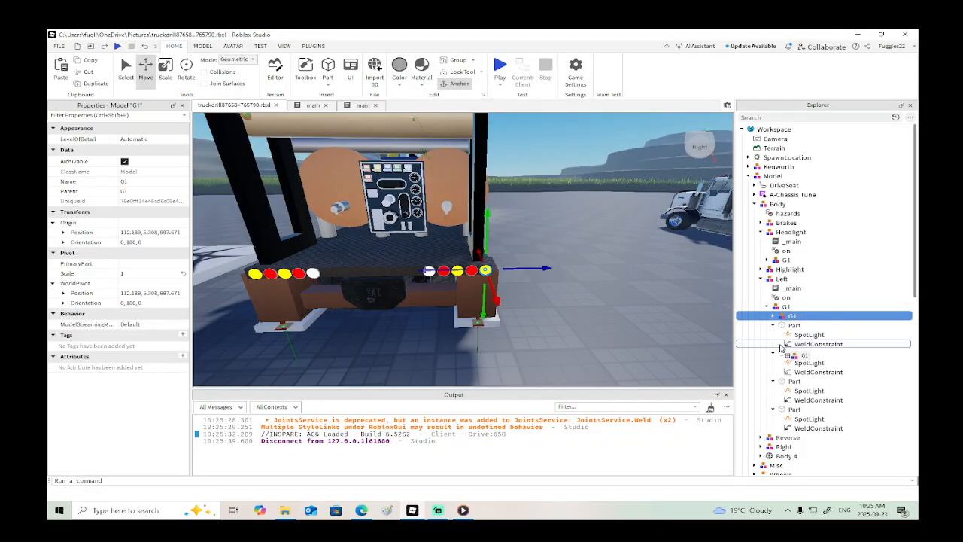
{"action": "left_click_drag", "start_coordinate": [785, 447], "coordinate": [784, 447]}
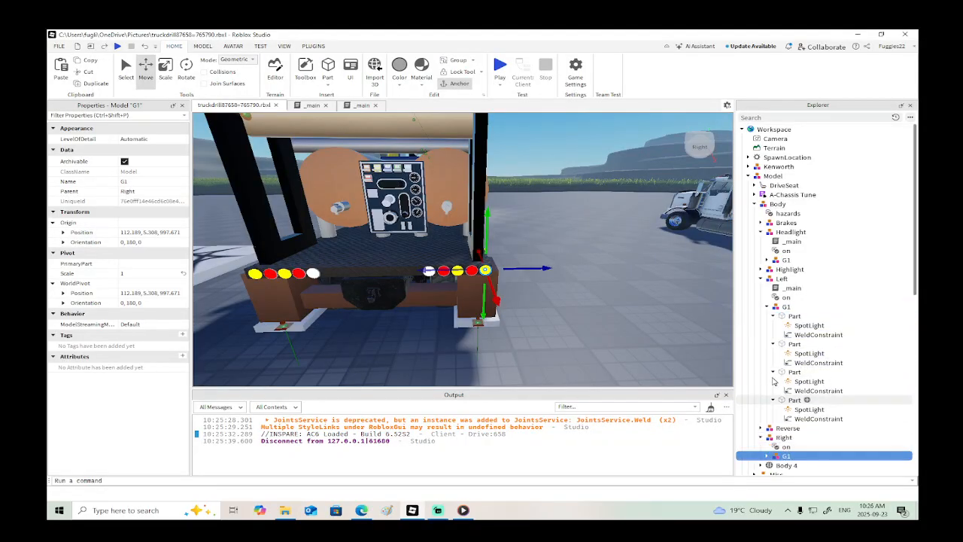
{"action": "left_click", "coordinate": [761, 279]}
{"action": "left_click", "coordinate": [761, 232]}
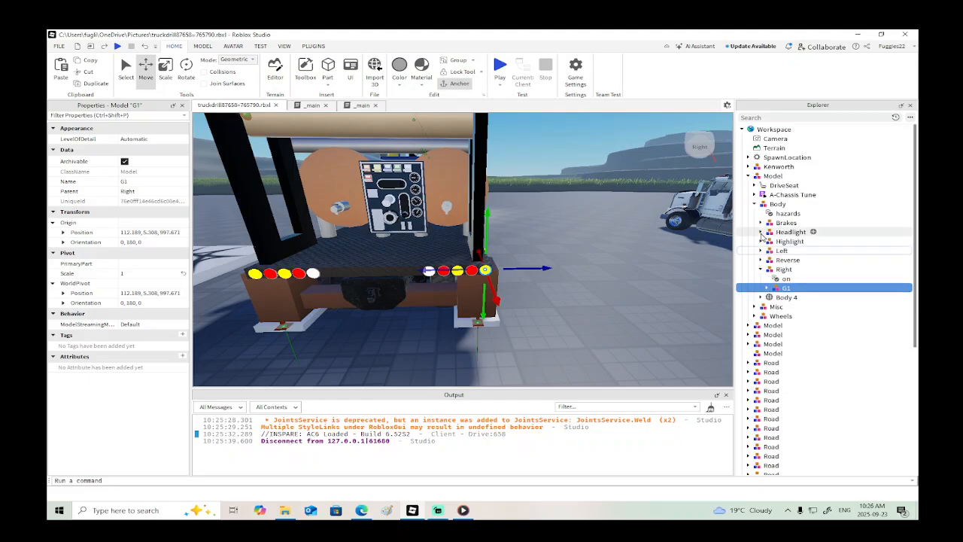
{"action": "left_click", "coordinate": [768, 288]}
{"action": "left_click", "coordinate": [768, 289]}
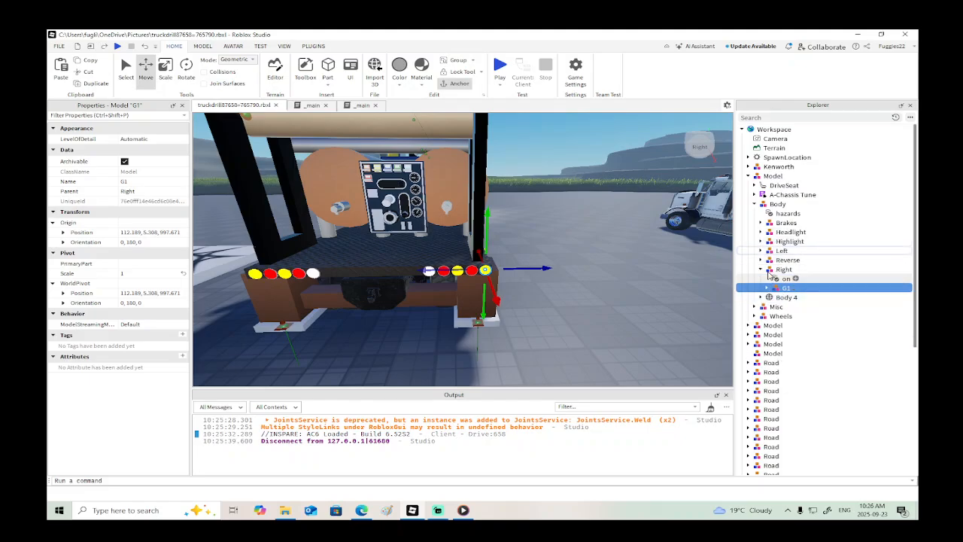
Step: Duplicate the Left model's _main script and move the copy into the Right model
{"action": "left_click", "coordinate": [752, 253]}
{"action": "left_click", "coordinate": [760, 251]}
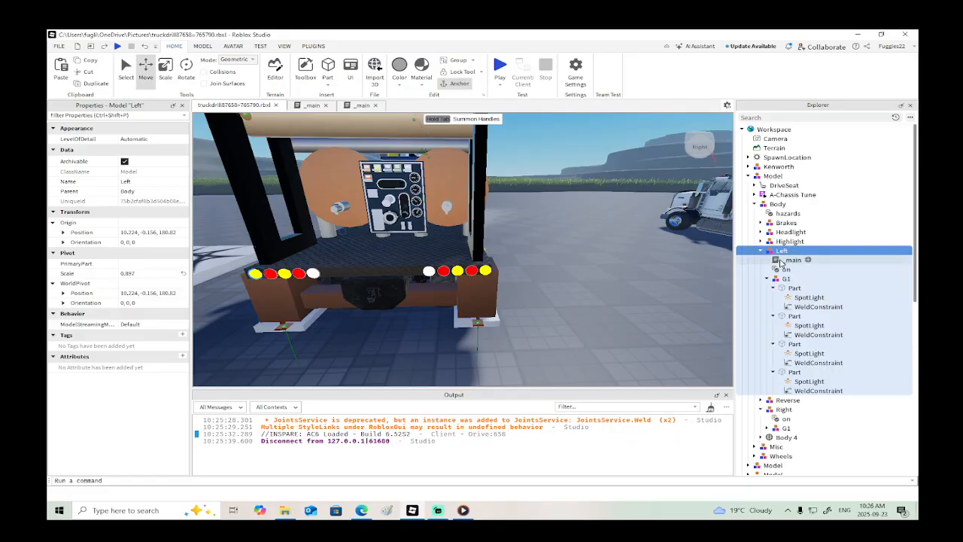
{"action": "right_click", "coordinate": [782, 260]}
{"action": "left_click", "coordinate": [808, 330]}
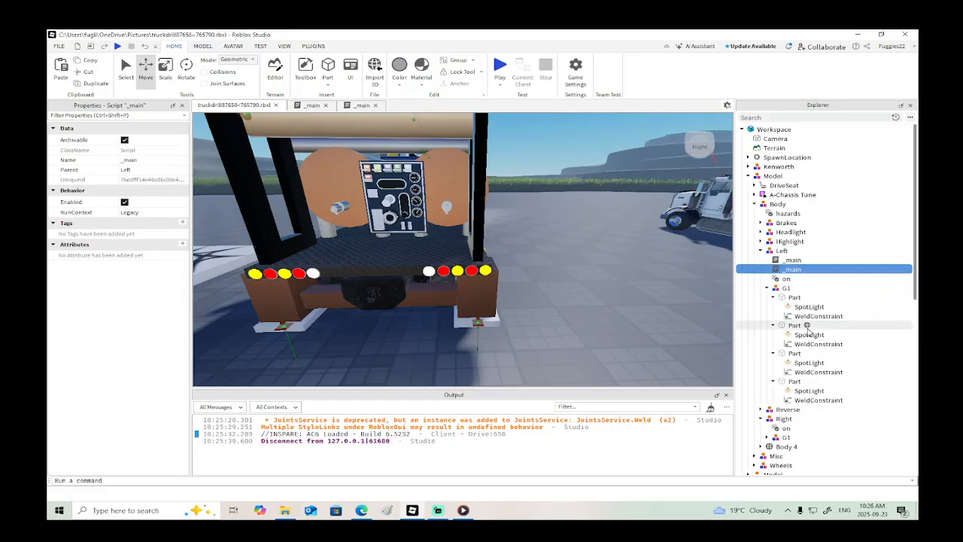
{"action": "left_click_drag", "start_coordinate": [790, 332], "coordinate": [775, 418]}
{"action": "left_click", "coordinate": [763, 251]}
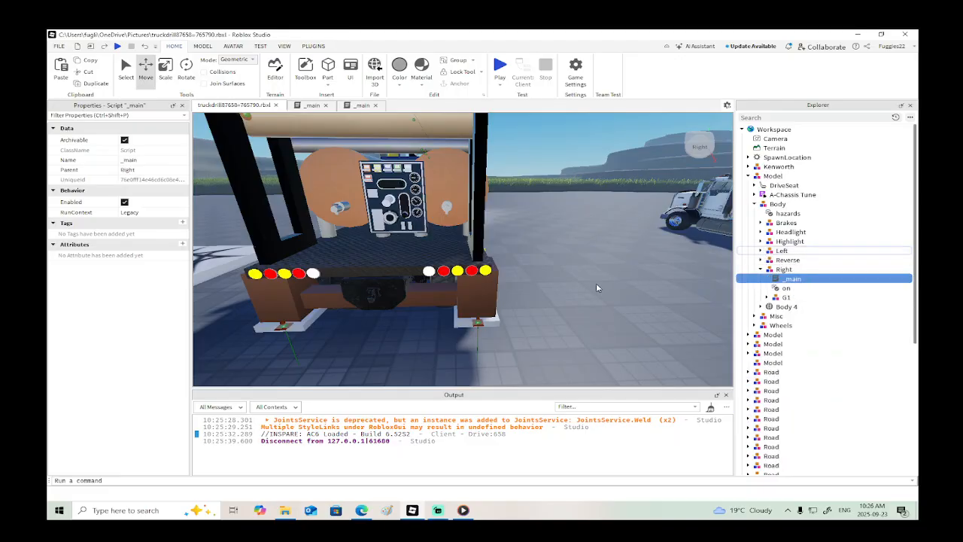
Step: Duplicate the Left G1 group's front yellow light together with its yellow side light above the rear wheels
{"action": "right_click_drag", "start_coordinate": [597, 287], "coordinate": [596, 283]}
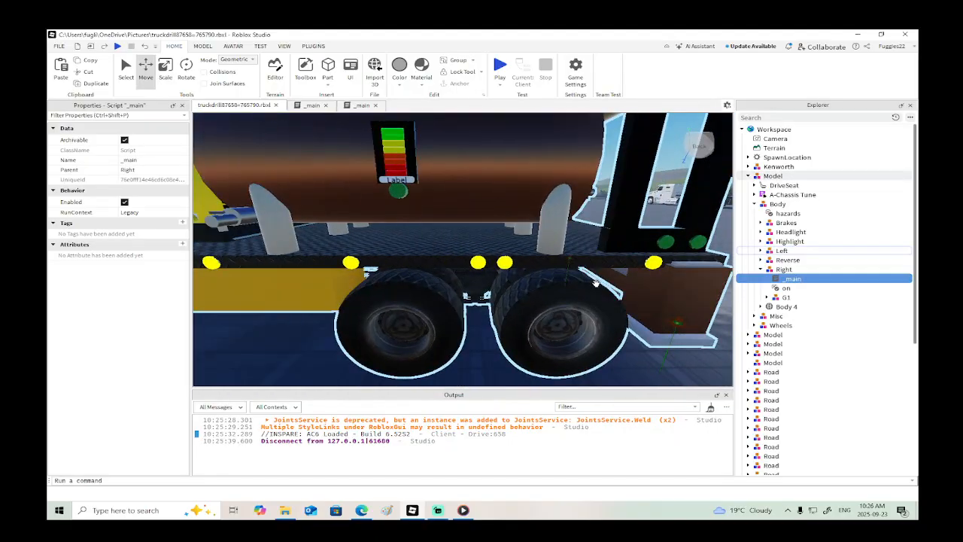
{"action": "left_click", "coordinate": [510, 263]}
{"action": "right_click_drag", "start_coordinate": [511, 264], "coordinate": [420, 270]}
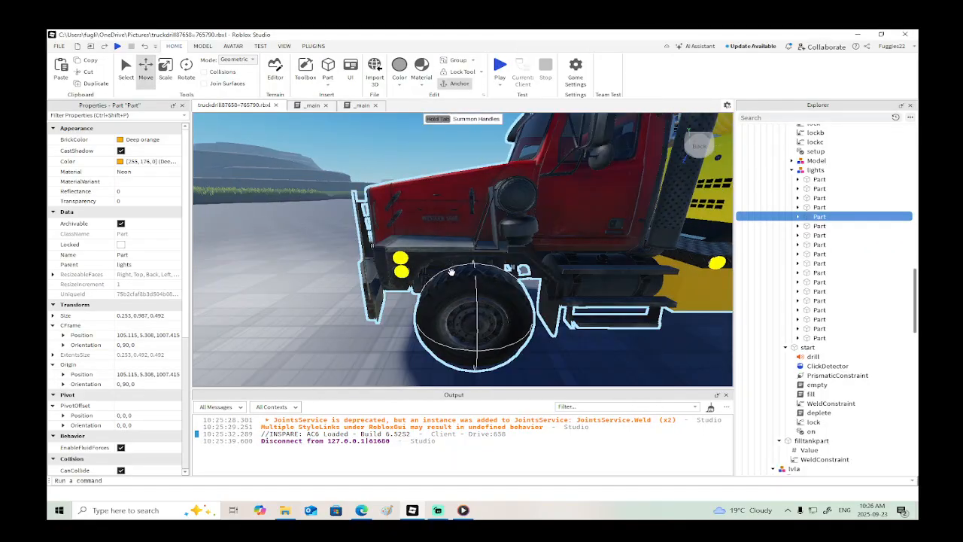
{"action": "scroll", "coordinate": [452, 272], "scroll_direction": "down", "scroll_amount": 3}
{"action": "scroll", "coordinate": [451, 272], "scroll_direction": "up", "scroll_amount": 4}
{"action": "left_click", "coordinate": [448, 260]}
{"action": "scroll", "coordinate": [485, 271], "scroll_direction": "down", "scroll_amount": 5}
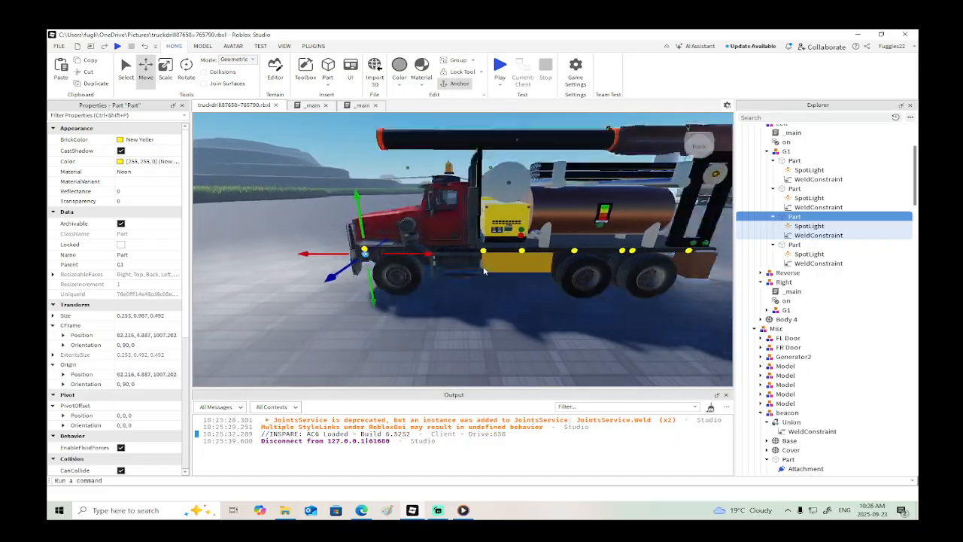
{"action": "scroll", "coordinate": [484, 271], "scroll_direction": "up", "scroll_amount": 8}
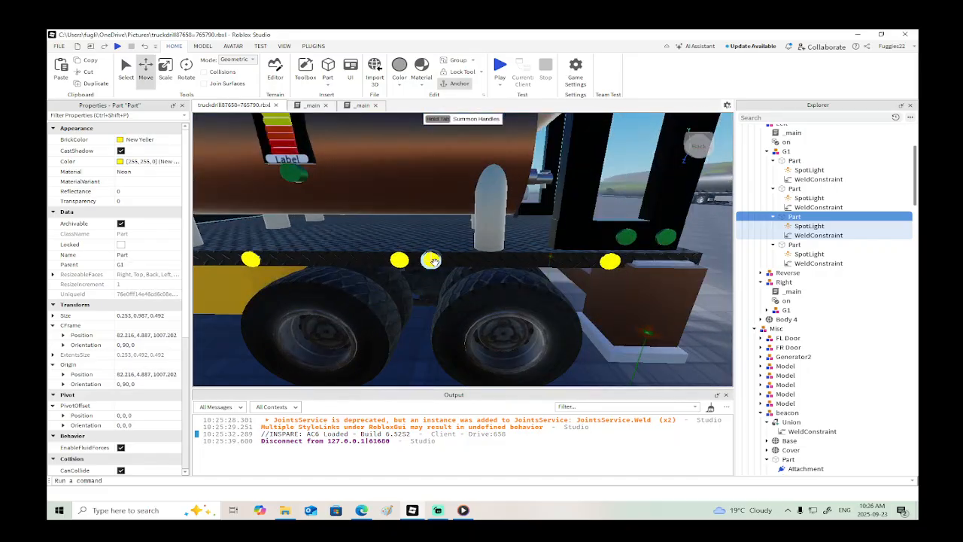
{"action": "left_click", "coordinate": [432, 260]}
{"action": "left_click", "coordinate": [400, 260], "text": "ctrl"}
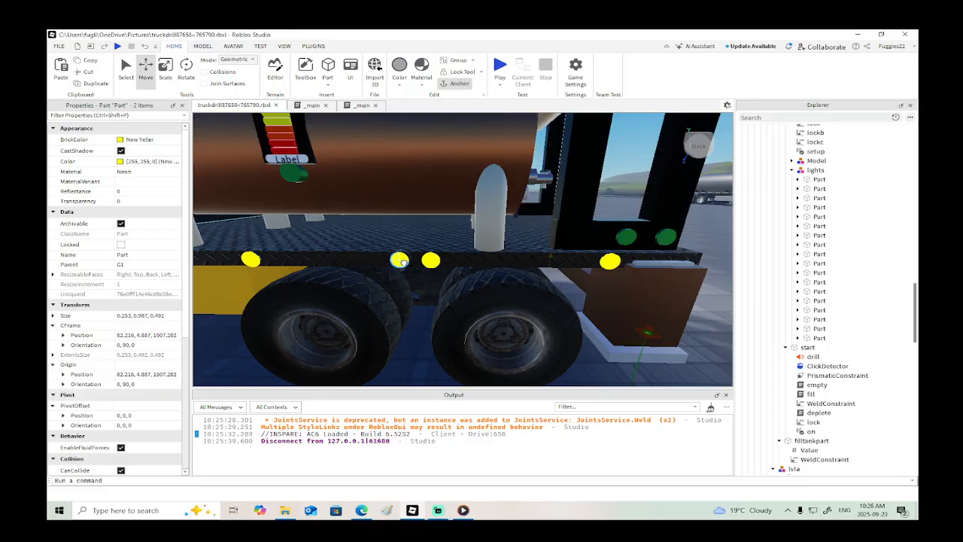
{"action": "right_click_drag", "start_coordinate": [569, 303], "coordinate": [571, 303]}
{"action": "scroll", "coordinate": [571, 303], "scroll_direction": "down", "scroll_amount": 3}
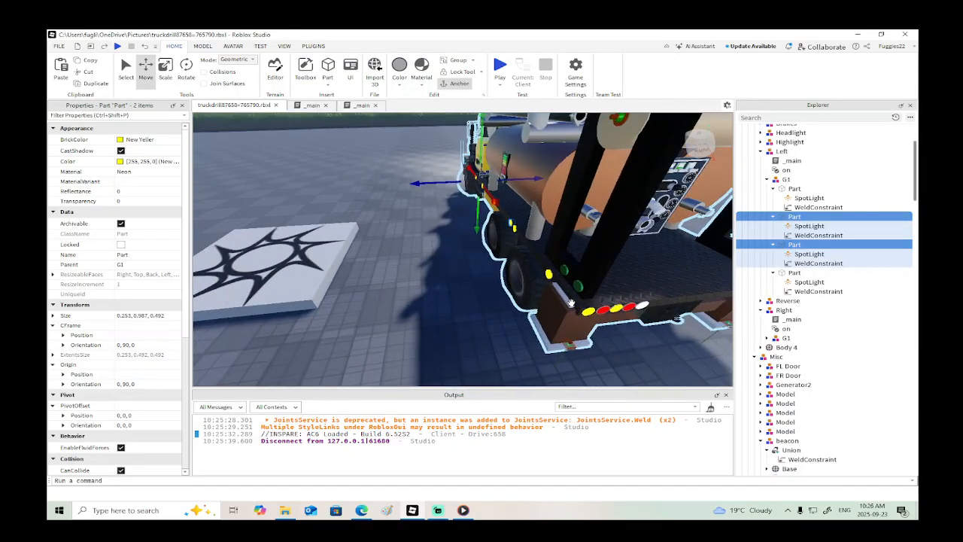
{"action": "right_click", "coordinate": [537, 188]}
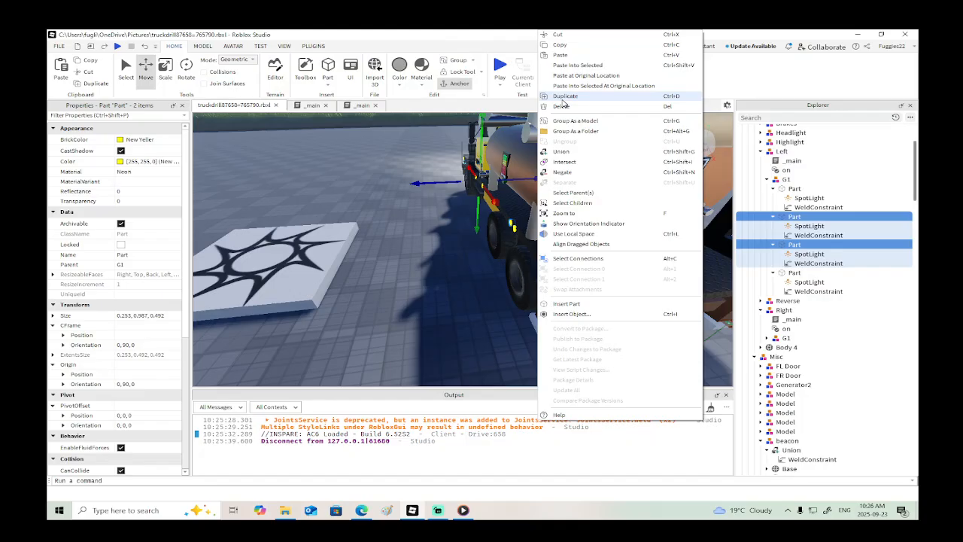
{"action": "left_click", "coordinate": [563, 99]}
Step: Rotate the two copied yellow lights 180 degrees about the vertical axis so they face the truck's right side
{"action": "left_click", "coordinate": [186, 66]}
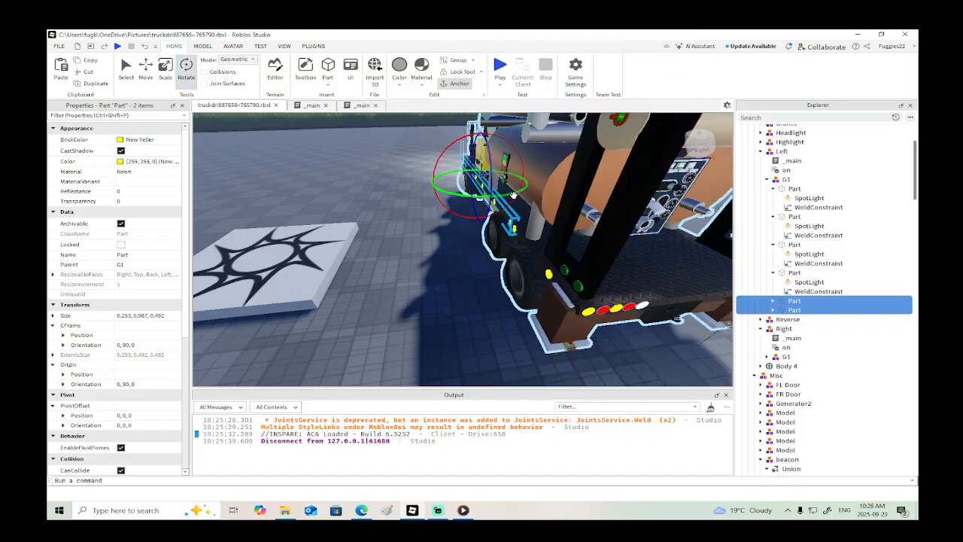
{"action": "left_click_drag", "start_coordinate": [527, 188], "coordinate": [452, 163]}
{"action": "right_click_drag", "start_coordinate": [451, 163], "coordinate": [451, 164]}
{"action": "key", "text": "ctrl+2"}
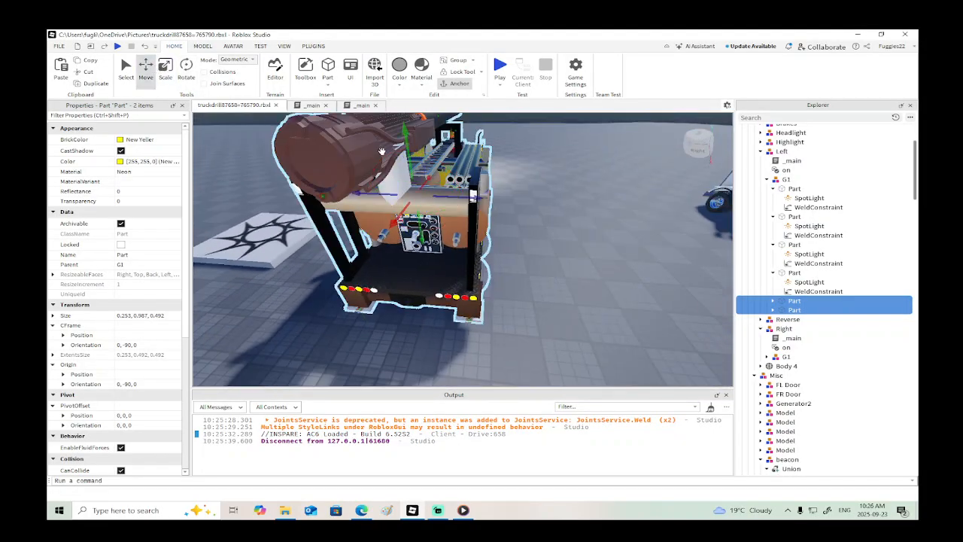
Step: Move the two copied lights about 10 studs across to the truck's right side and raise the copy above the rear wheels onto the rail
{"action": "left_click_drag", "start_coordinate": [476, 202], "coordinate": [515, 206]}
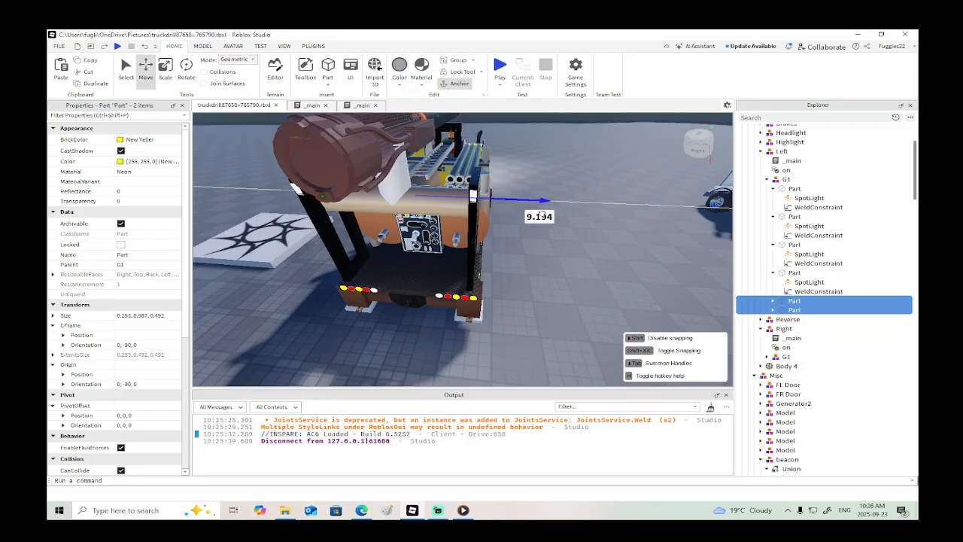
{"action": "right_click_drag", "start_coordinate": [549, 217], "coordinate": [549, 216]}
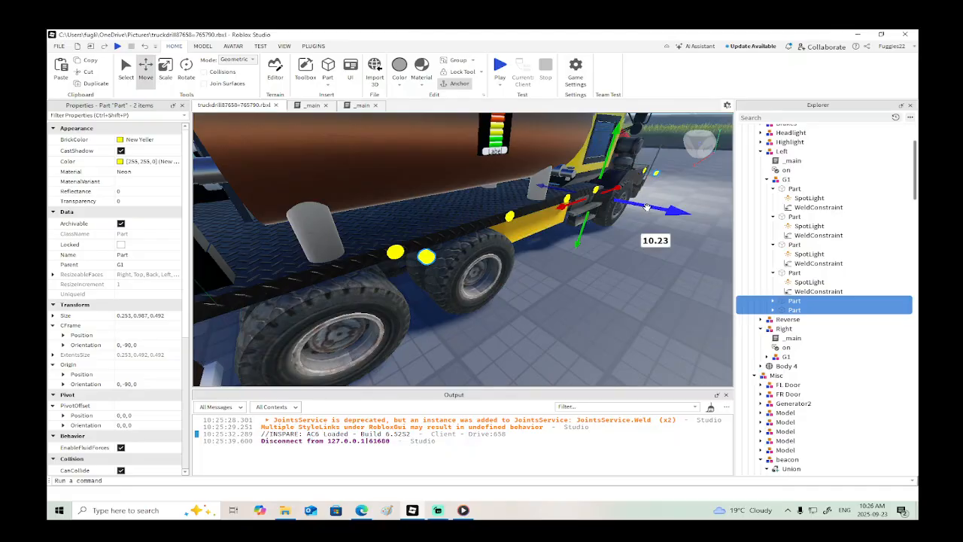
{"action": "left_click_drag", "start_coordinate": [633, 209], "coordinate": [644, 207]}
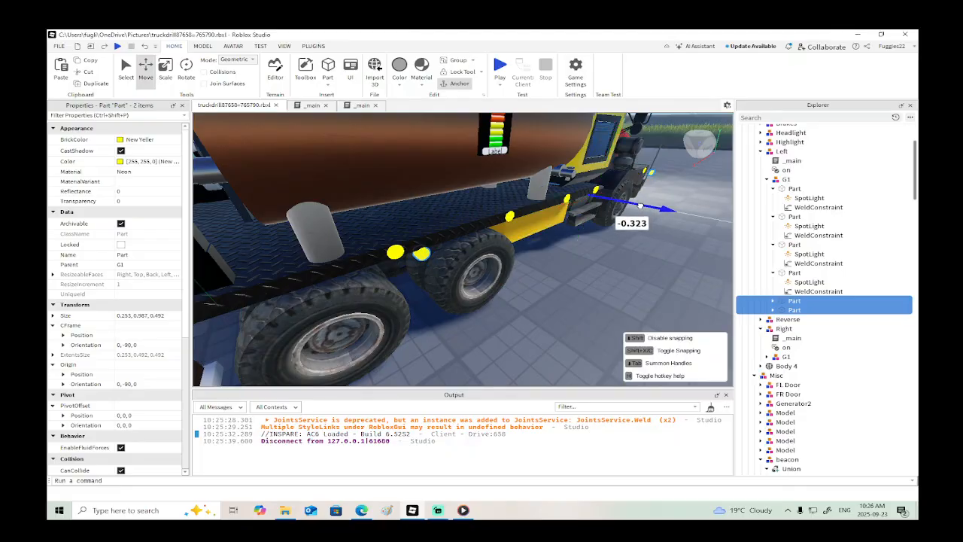
{"action": "key", "text": "w"}
{"action": "right_click_drag", "start_coordinate": [628, 239], "coordinate": [627, 239]}
{"action": "left_click", "coordinate": [387, 228]}
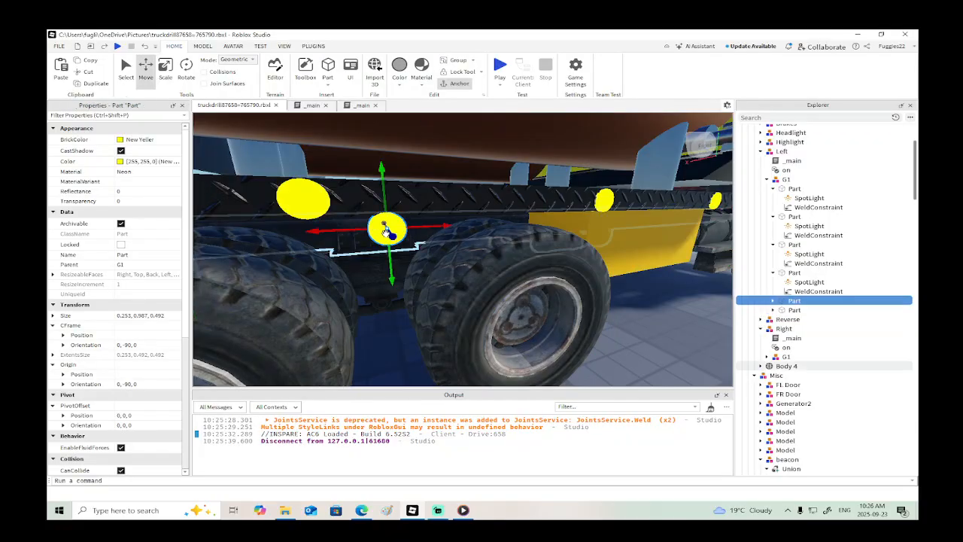
{"action": "left_click_drag", "start_coordinate": [379, 199], "coordinate": [381, 167]}
Step: Lower the copied front light on the right fender and shift it inward against the body
{"action": "key", "text": "s"}
{"action": "key", "text": "d"}
{"action": "key", "text": "w"}
{"action": "right_click_drag", "start_coordinate": [393, 172], "coordinate": [394, 172]}
{"action": "scroll", "coordinate": [393, 172], "scroll_direction": "down", "scroll_amount": 3}
{"action": "left_click", "coordinate": [434, 230]}
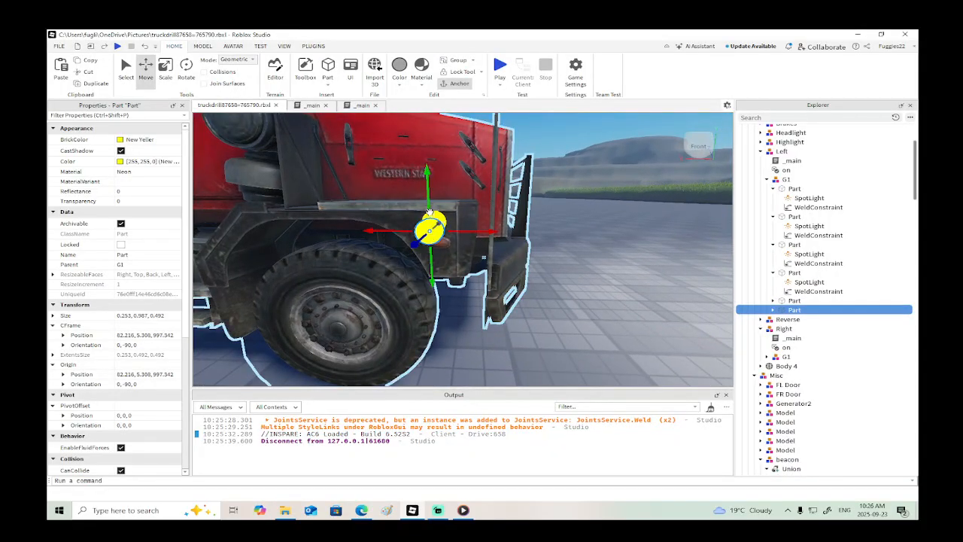
{"action": "left_click_drag", "start_coordinate": [424, 198], "coordinate": [425, 214]}
{"action": "key", "text": "ctrl+z"}
{"action": "left_click", "coordinate": [430, 234]}
{"action": "right_click_drag", "start_coordinate": [425, 213], "coordinate": [423, 214]}
{"action": "left_click_drag", "start_coordinate": [321, 239], "coordinate": [327, 239]}
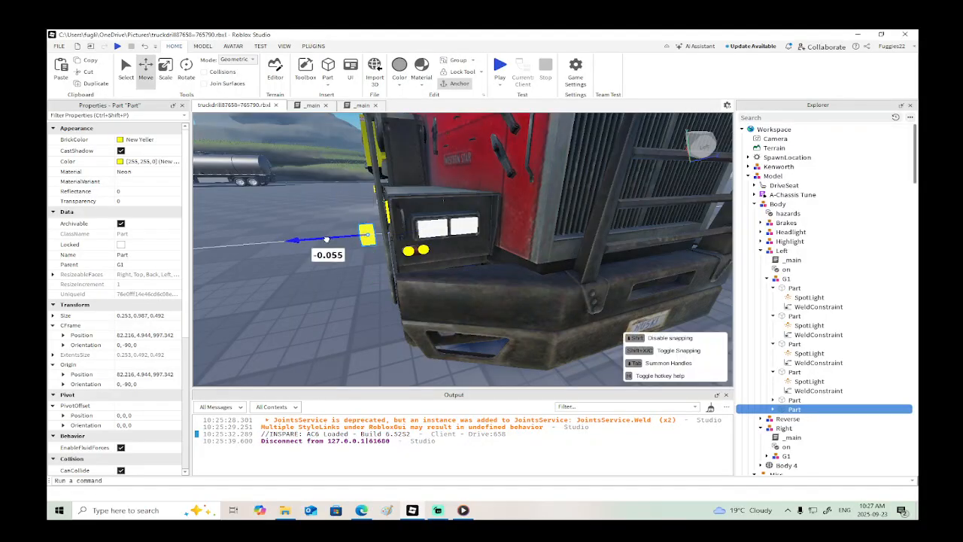
{"action": "right_click_drag", "start_coordinate": [345, 239], "coordinate": [357, 316]}
{"action": "left_click_drag", "start_coordinate": [357, 316], "coordinate": [418, 306]}
{"action": "right_click_drag", "start_coordinate": [417, 306], "coordinate": [418, 306]}
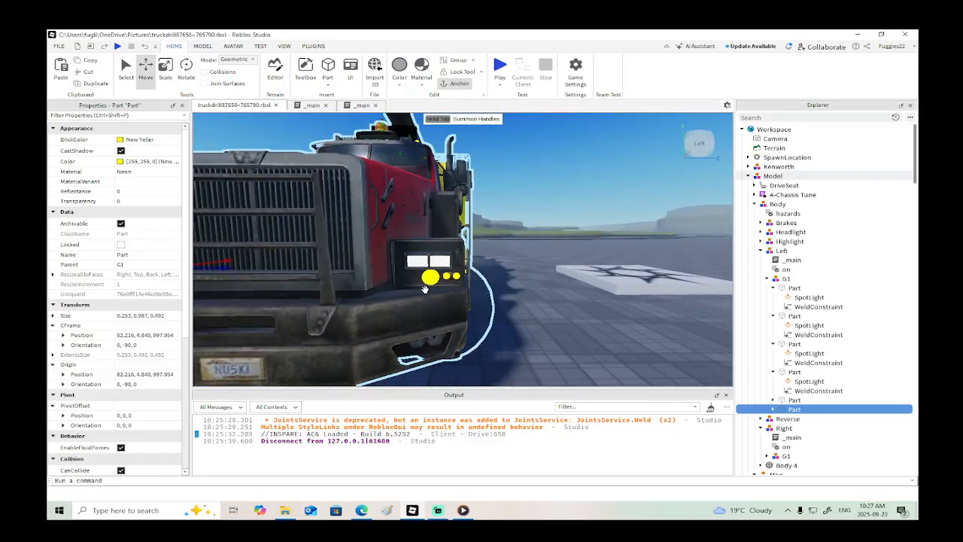
Step: Select the lower yellow light on the left front fender and collapse the expanded parts in the Left model's G1 group
{"action": "left_click", "coordinate": [419, 306]}
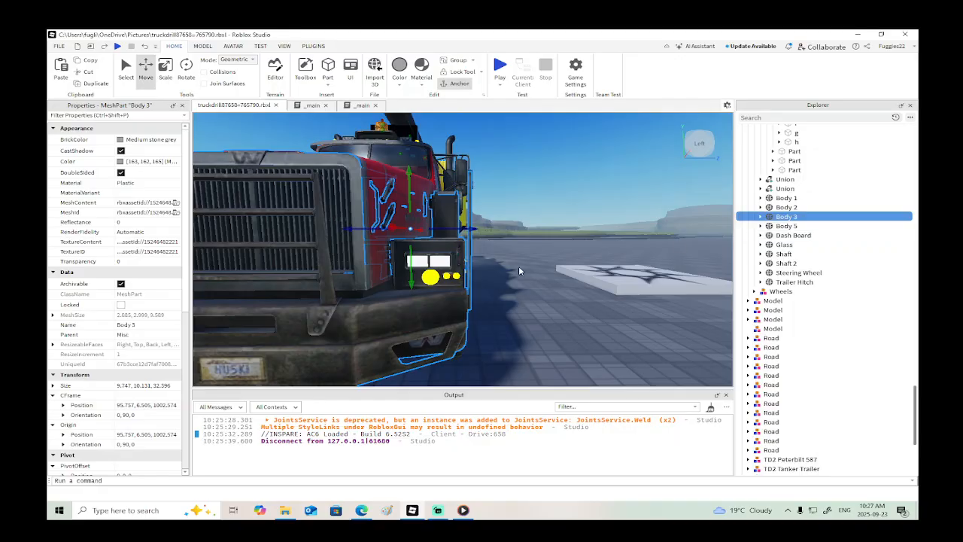
{"action": "right_click_drag", "start_coordinate": [519, 266], "coordinate": [554, 266]}
{"action": "left_click", "coordinate": [618, 225]}
{"action": "scroll", "coordinate": [641, 265], "scroll_direction": "down", "scroll_amount": 4}
{"action": "left_click", "coordinate": [405, 259]}
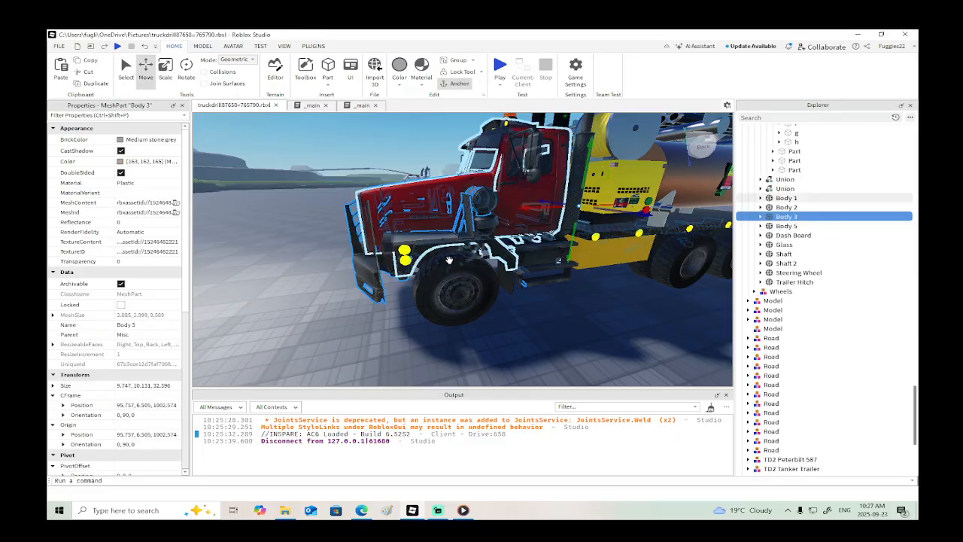
{"action": "left_click", "coordinate": [404, 258]}
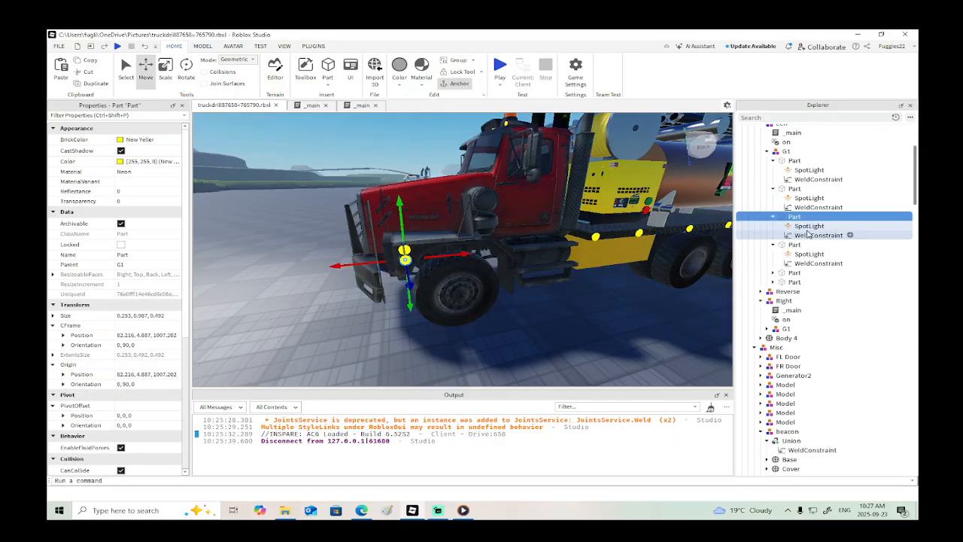
{"action": "left_click", "coordinate": [773, 216]}
{"action": "left_click", "coordinate": [772, 226]}
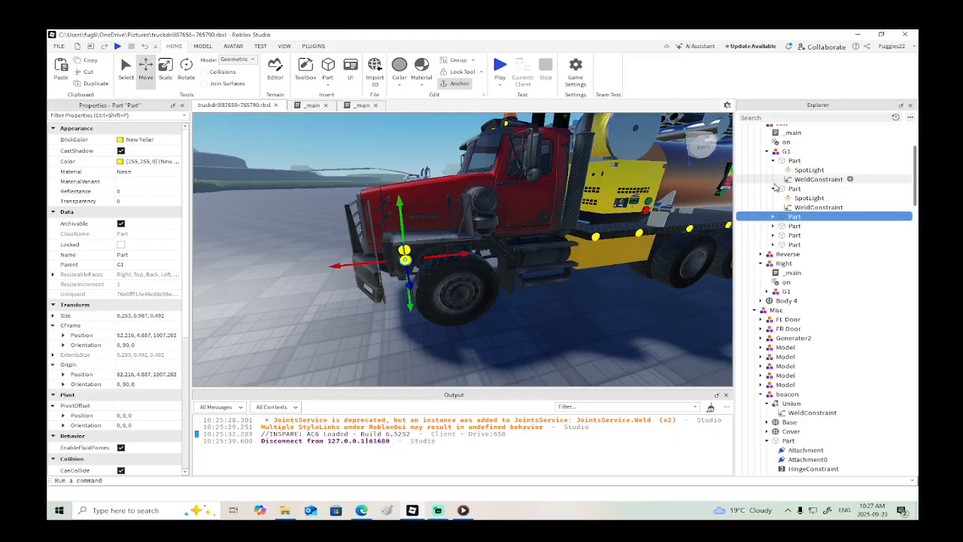
{"action": "left_click", "coordinate": [773, 161]}
{"action": "left_click", "coordinate": [773, 170]}
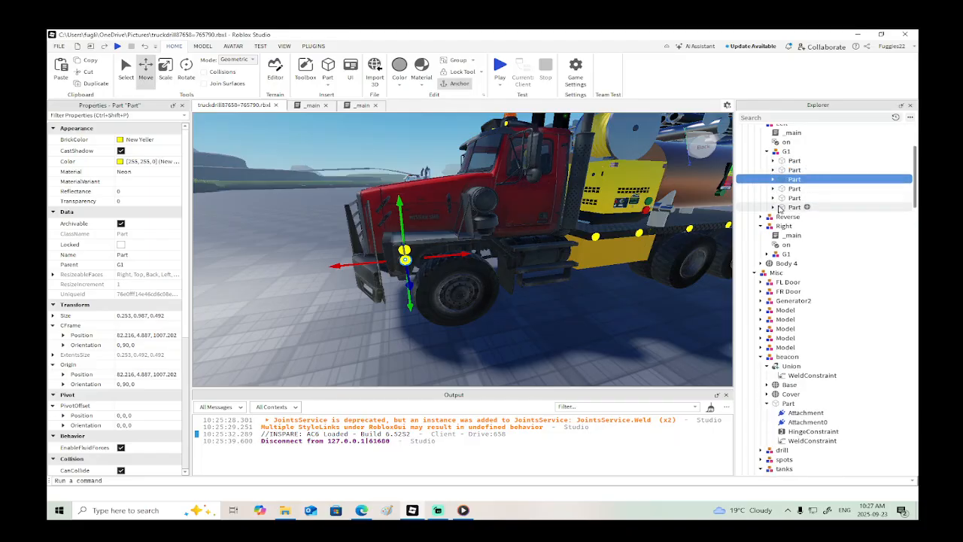
Step: Move the two copied right-side lights from the Left model's G1 group into the Right model's G1 group
{"action": "left_click", "coordinate": [794, 207]}
{"action": "key", "text": "f"}
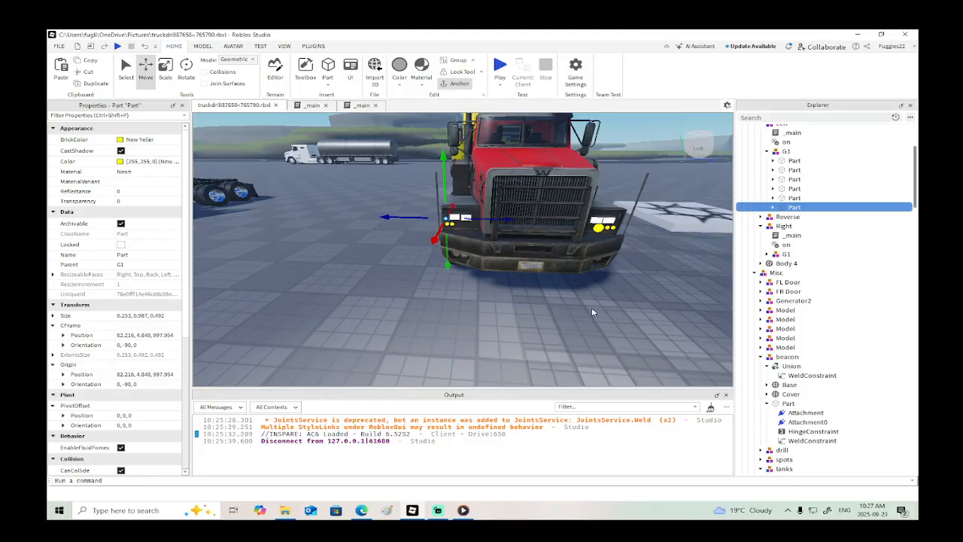
{"action": "right_click_drag", "start_coordinate": [592, 307], "coordinate": [592, 307]}
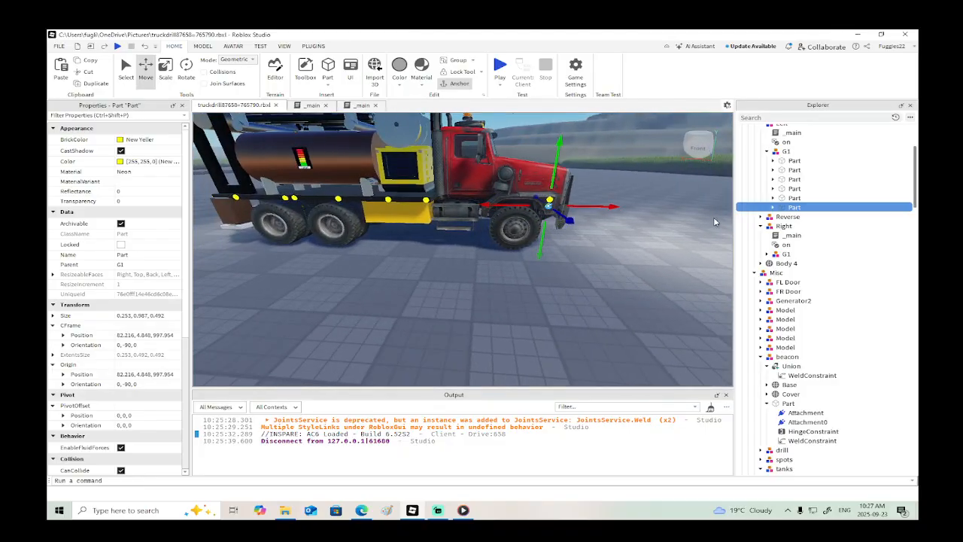
{"action": "left_click", "coordinate": [784, 198], "text": "ctrl"}
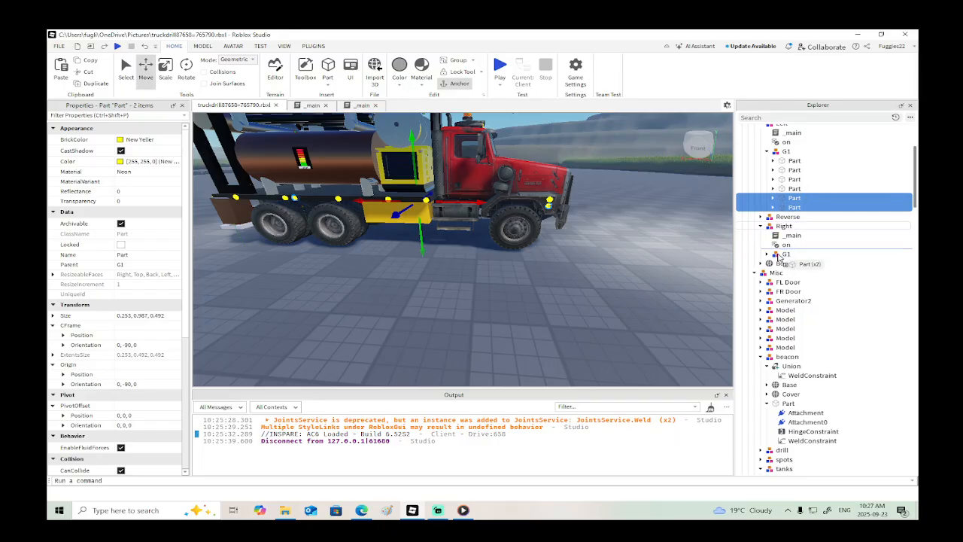
{"action": "left_click_drag", "start_coordinate": [778, 258], "coordinate": [779, 257]}
Step: Duplicate the large yellow light below the left headlight and move the copy about 7.45 studs to below the right headlight
{"action": "left_click", "coordinate": [793, 188]}
{"action": "right_click_drag", "start_coordinate": [660, 204], "coordinate": [659, 203]}
{"action": "right_click", "coordinate": [606, 263]}
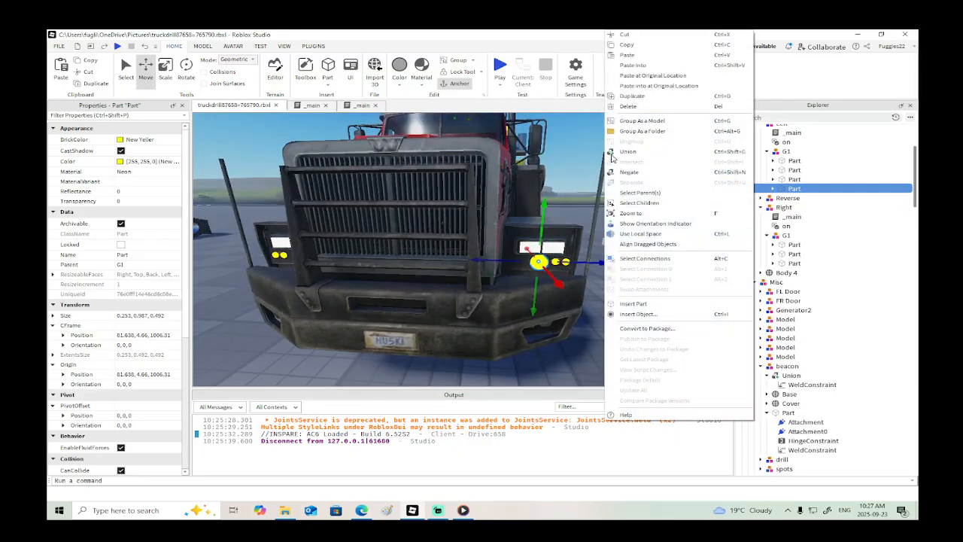
{"action": "left_click", "coordinate": [628, 97]}
{"action": "left_click_drag", "start_coordinate": [597, 263], "coordinate": [594, 263]}
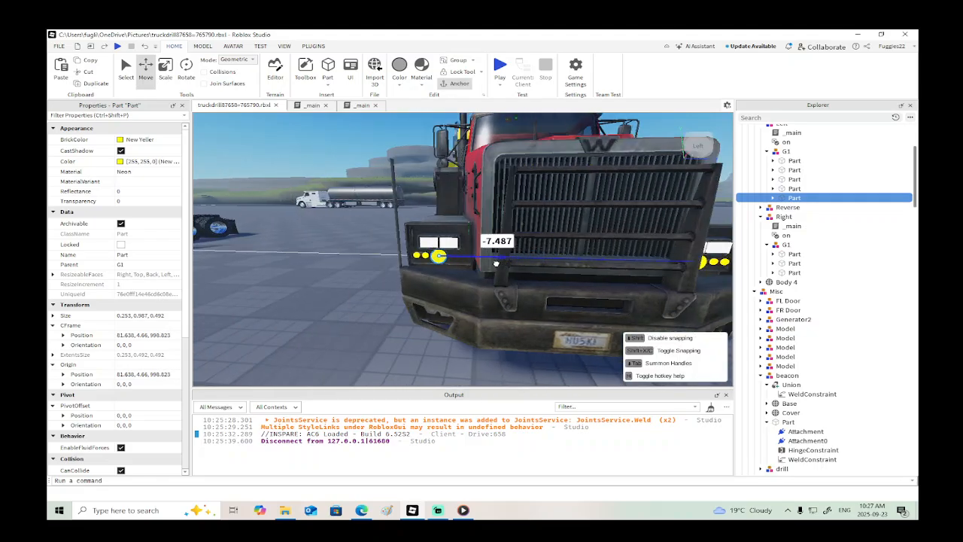
{"action": "left_click_drag", "start_coordinate": [497, 265], "coordinate": [497, 265]}
{"action": "key", "text": "d"}
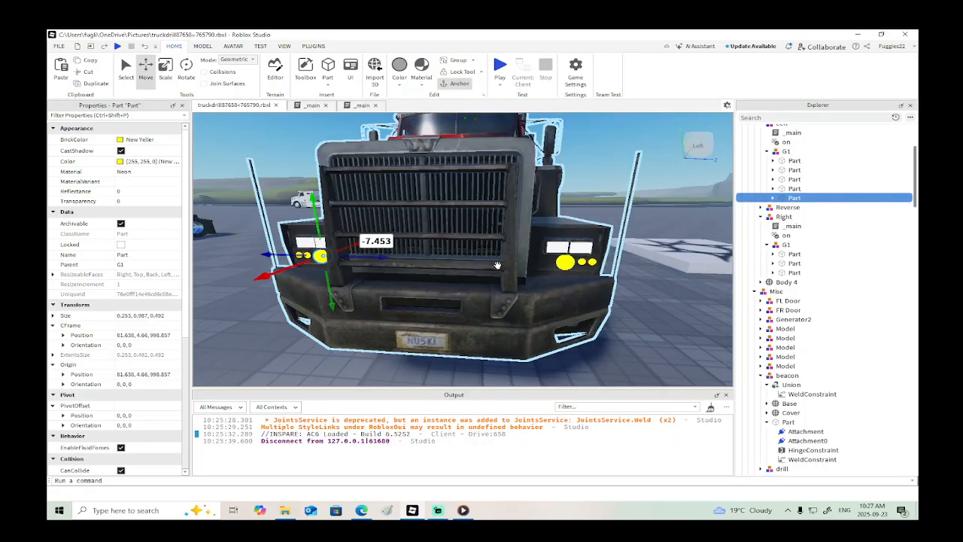
Step: Move the copied large front light into the Right model's G1 group
{"action": "key", "text": "a"}
{"action": "key", "text": "s"}
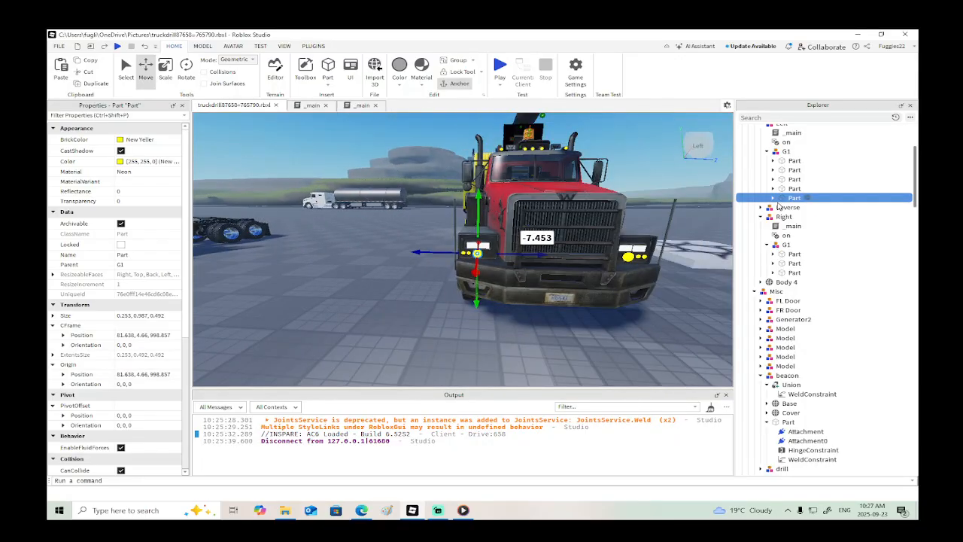
{"action": "left_click_drag", "start_coordinate": [785, 227], "coordinate": [786, 226]}
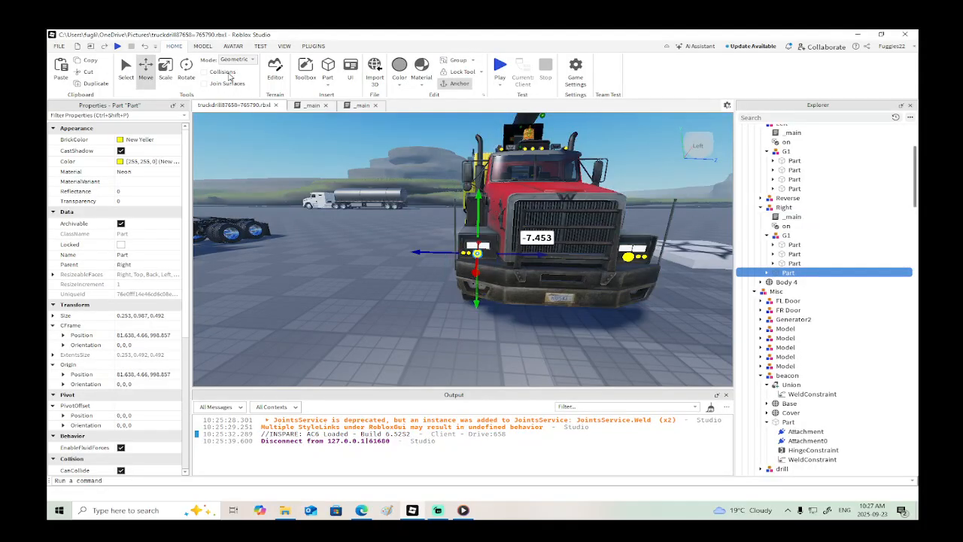
Step: Run a playtest, board the truck, check the turn signals from the front and rear, and stop the test
{"action": "left_click", "coordinate": [117, 46]}
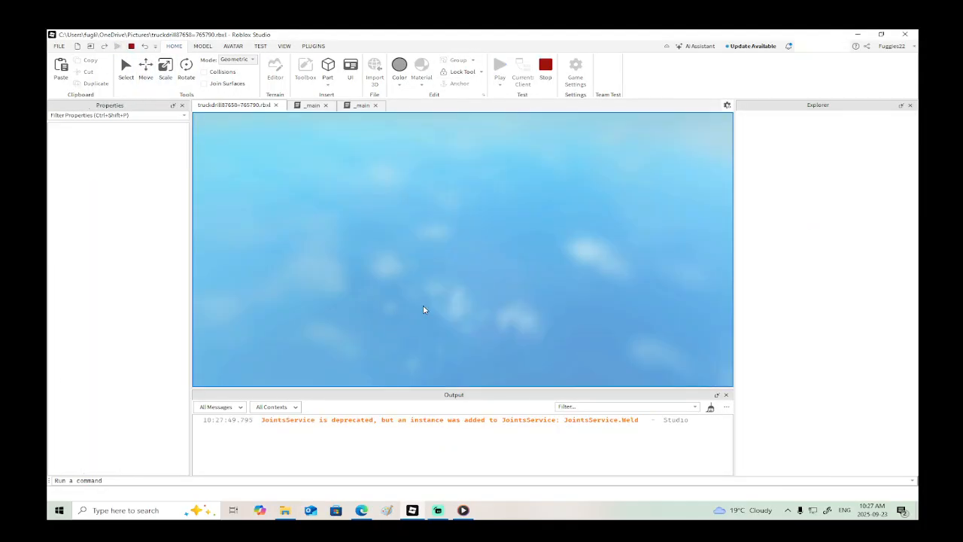
{"action": "key", "text": "w"}
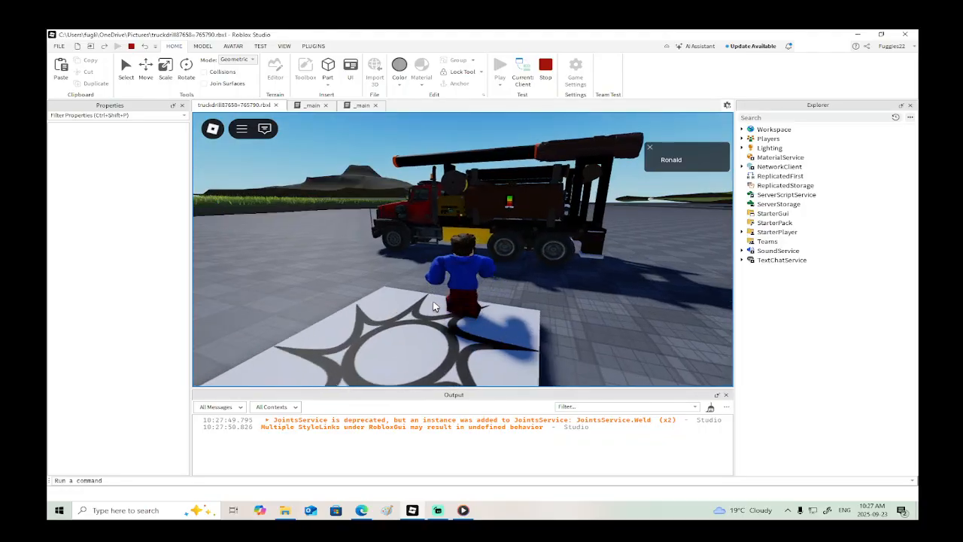
{"action": "key", "text": "w"}
{"action": "key", "text": "space"}
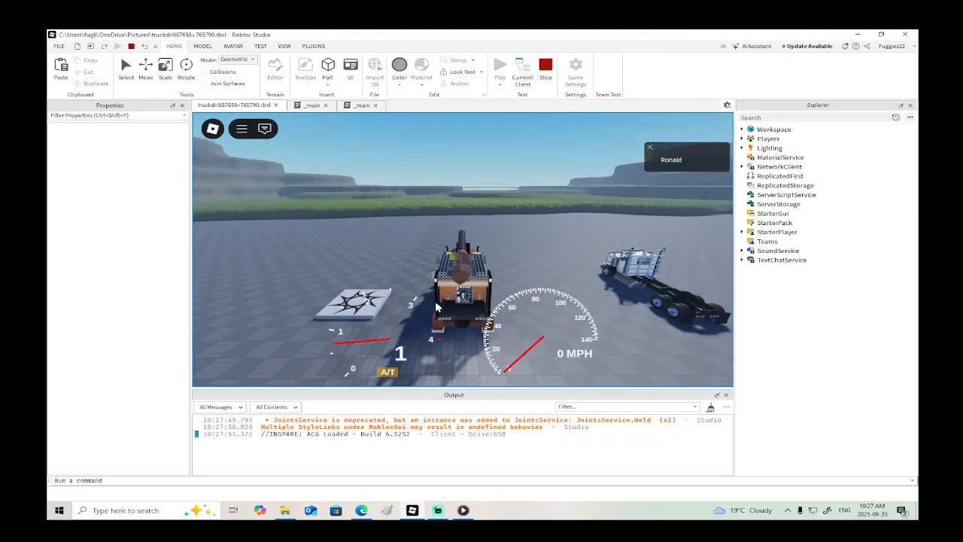
{"action": "right_click_drag", "start_coordinate": [548, 269], "coordinate": [548, 269]}
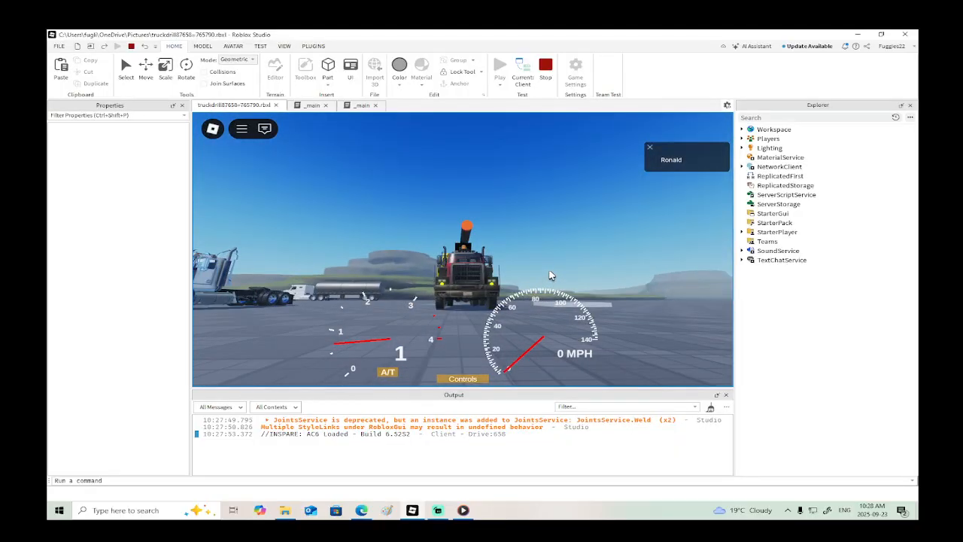
{"action": "left_click", "coordinate": [130, 47]}
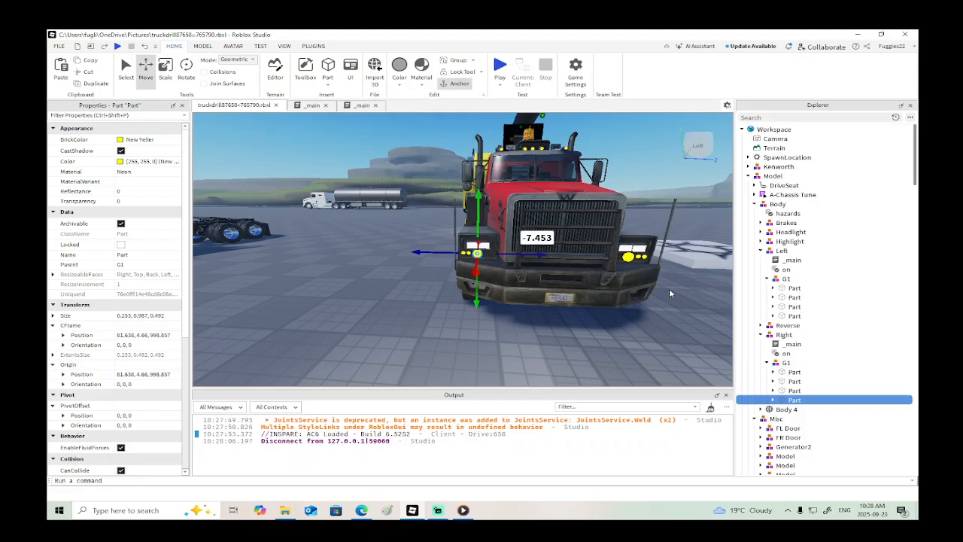
Step: Collapse the Right model, the Left G1 group, and the truck's Body, Misc and Model branches
{"action": "left_click", "coordinate": [760, 334]}
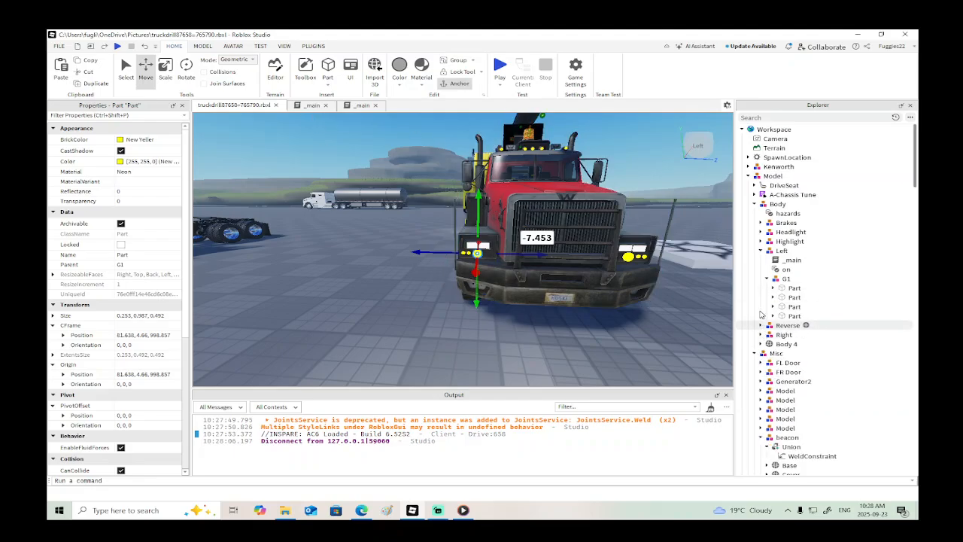
{"action": "left_click", "coordinate": [766, 279]}
{"action": "left_click", "coordinate": [755, 204]}
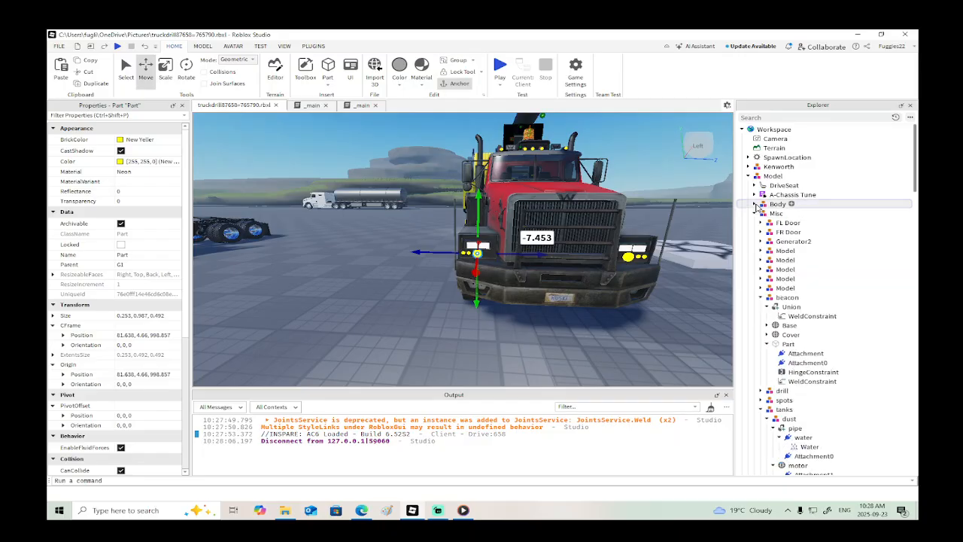
{"action": "left_click", "coordinate": [754, 214]}
{"action": "left_click", "coordinate": [749, 176]}
Step: Deselect the light and save the place to its existing file
{"action": "key", "text": "d"}
{"action": "right_click_drag", "start_coordinate": [649, 259], "coordinate": [648, 260]}
{"action": "key", "text": "w"}
{"action": "right_click_drag", "start_coordinate": [571, 287], "coordinate": [546, 294]}
{"action": "key", "text": "s"}
{"action": "key", "text": "d"}
{"action": "left_click", "coordinate": [547, 294]}
{"action": "key", "text": "s"}
{"action": "left_click", "coordinate": [59, 46]}
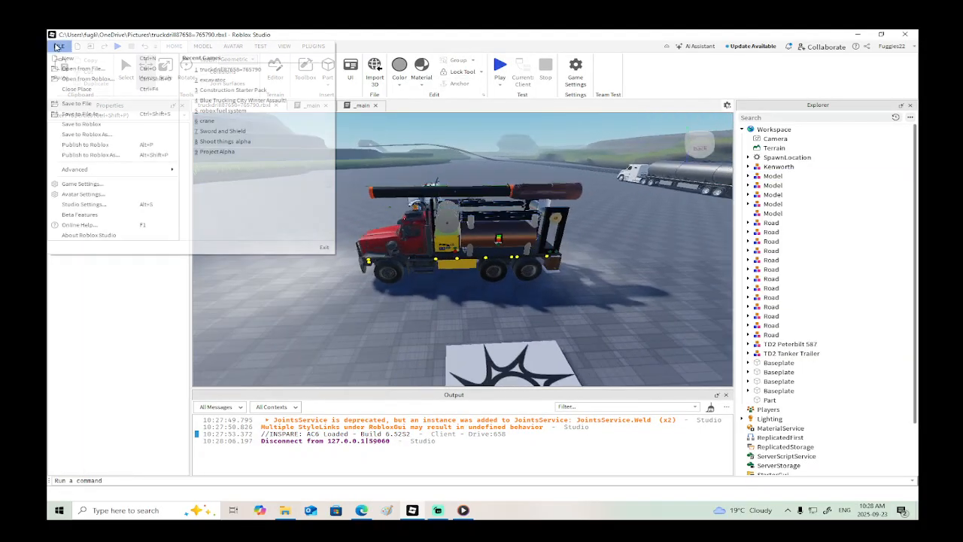
{"action": "left_click", "coordinate": [82, 106]}
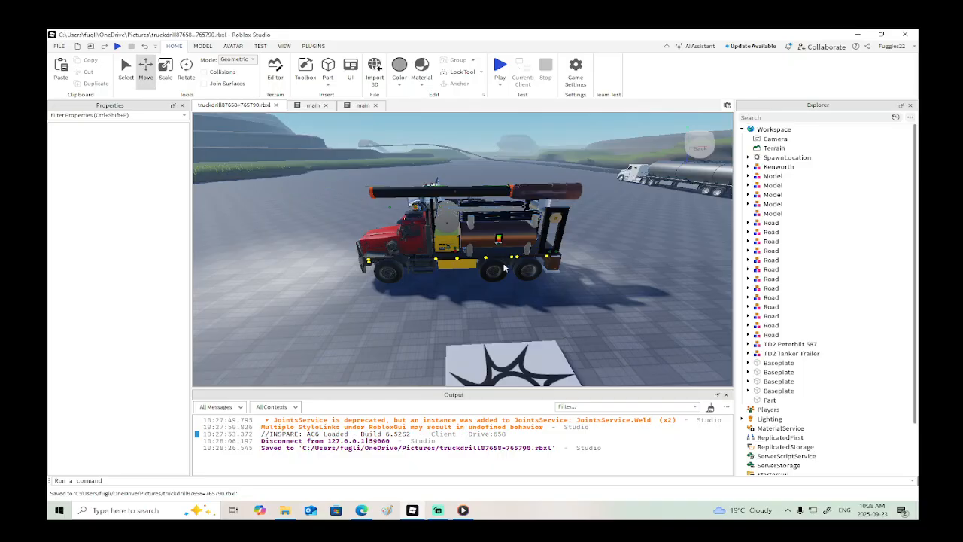
Step: Start another playtest, look at the recording in Streamlabs Desktop, and switch back to Roblox Studio
{"action": "left_click", "coordinate": [202, 46]}
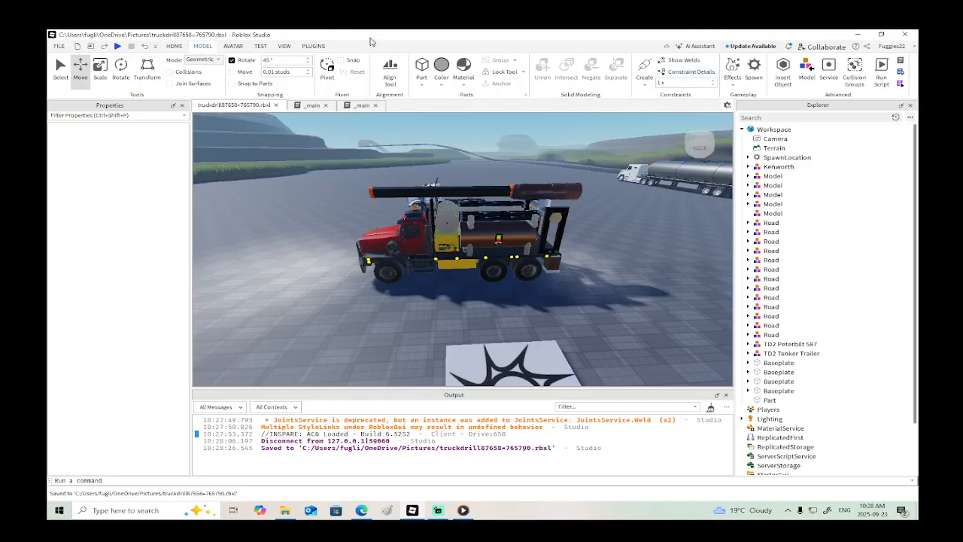
{"action": "left_click", "coordinate": [118, 46]}
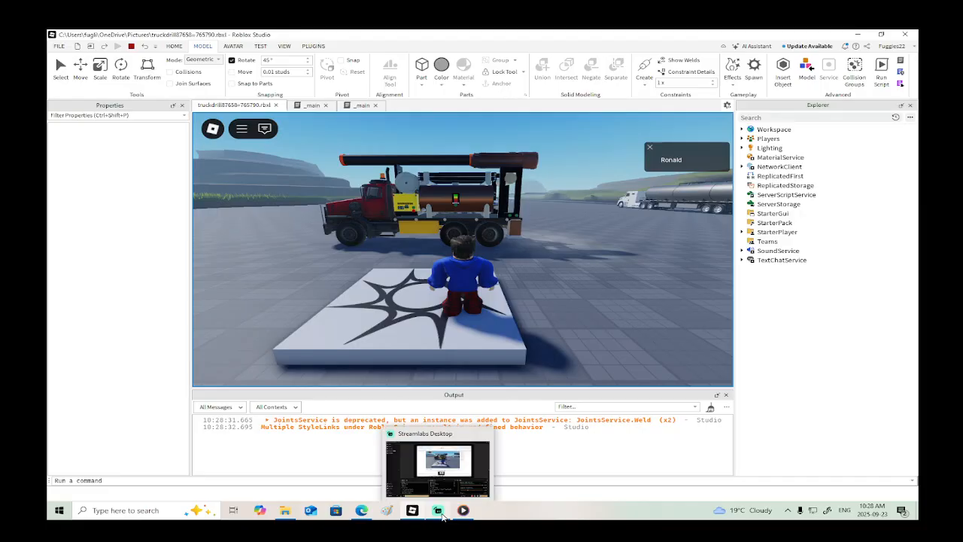
{"action": "left_click", "coordinate": [455, 493]}
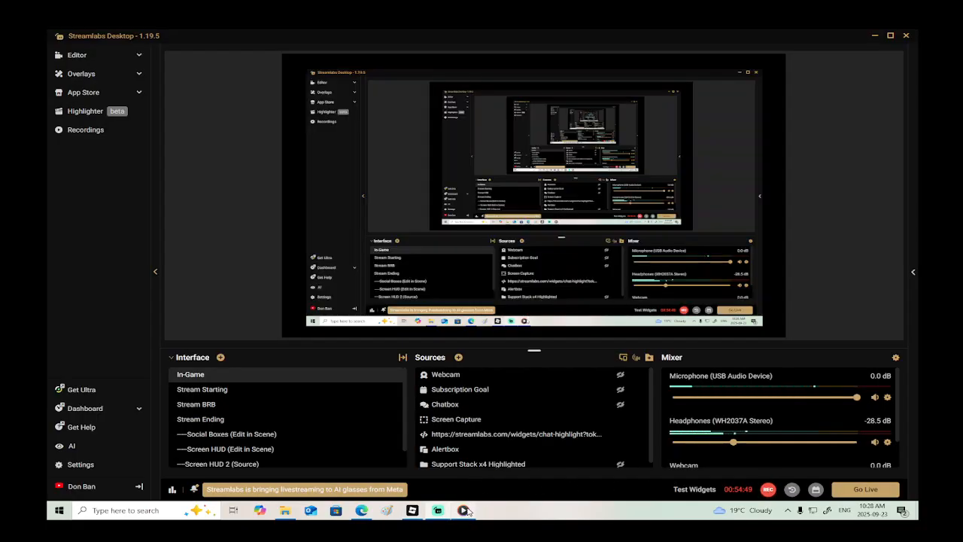
{"action": "left_click", "coordinate": [463, 510]}
{"action": "left_click", "coordinate": [412, 510]}
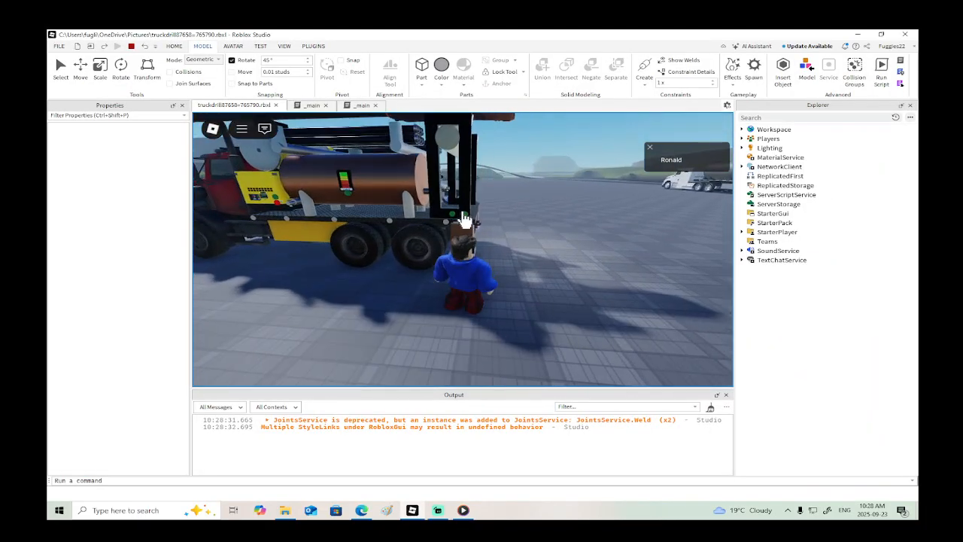
Step: Activate the red control at the drill truck's rear in the playtest and view the whole truck from farther away
{"action": "left_click", "coordinate": [467, 217]}
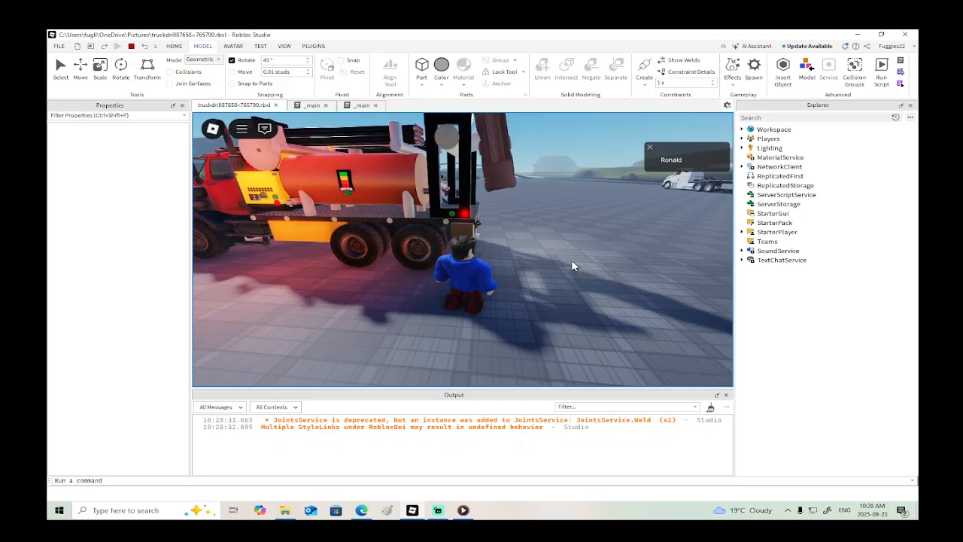
{"action": "scroll", "coordinate": [581, 271], "scroll_direction": "down", "scroll_amount": 4}
{"action": "right_click_drag", "start_coordinate": [561, 266], "coordinate": [522, 253]}
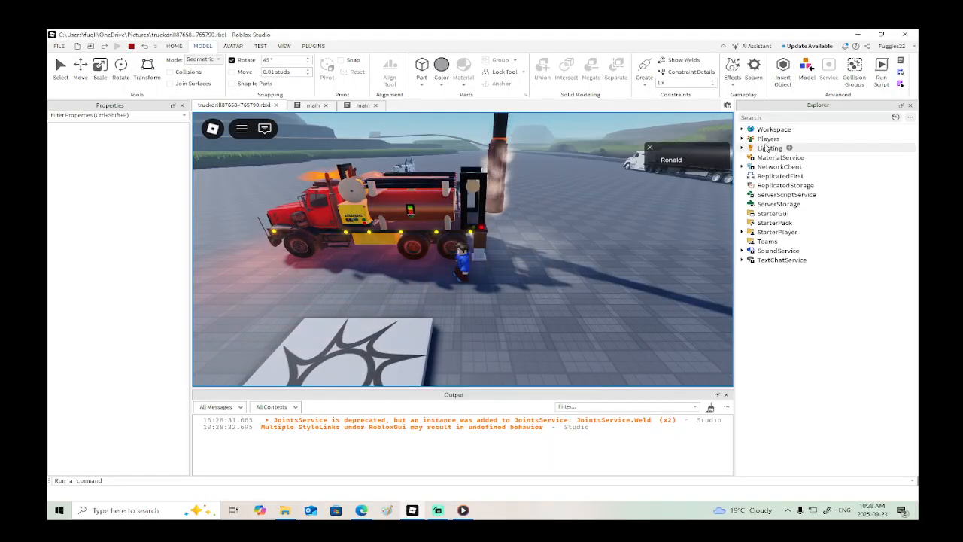
Step: Set the Lighting ClockTime to 5.5 during the playtest so the scene is dark
{"action": "left_click", "coordinate": [764, 147]}
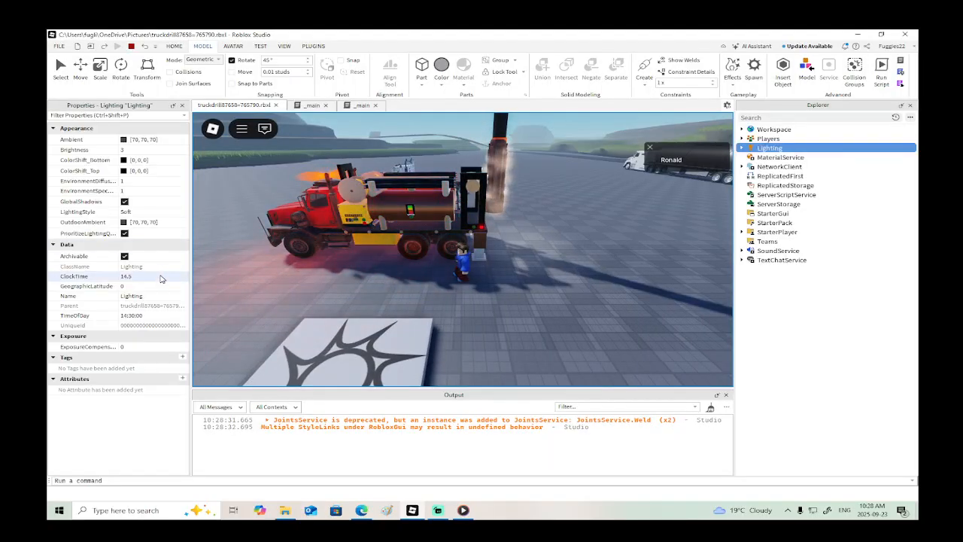
{"action": "left_click", "coordinate": [159, 277]}
{"action": "type", "text": "10.5"}
{"action": "key", "text": "Return"}
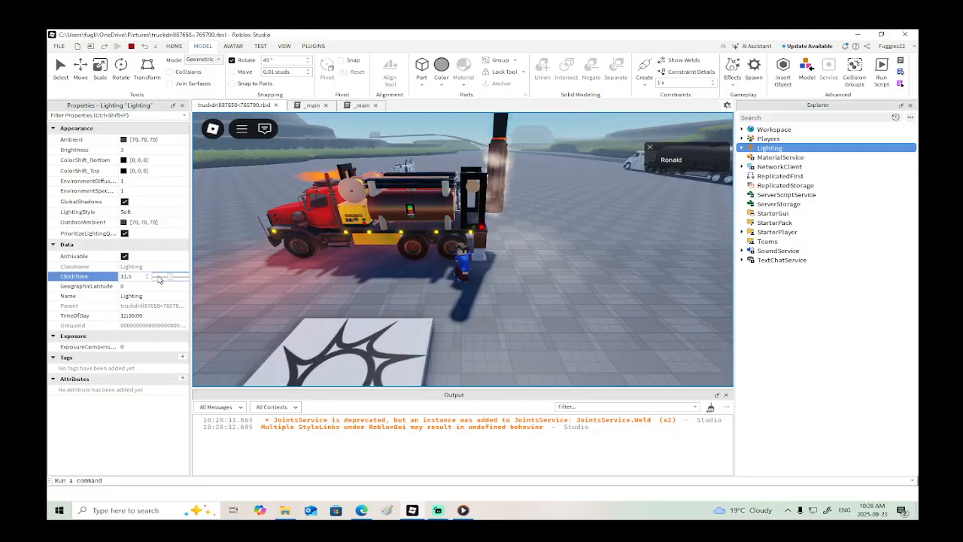
{"action": "left_click_drag", "start_coordinate": [158, 279], "coordinate": [156, 279]}
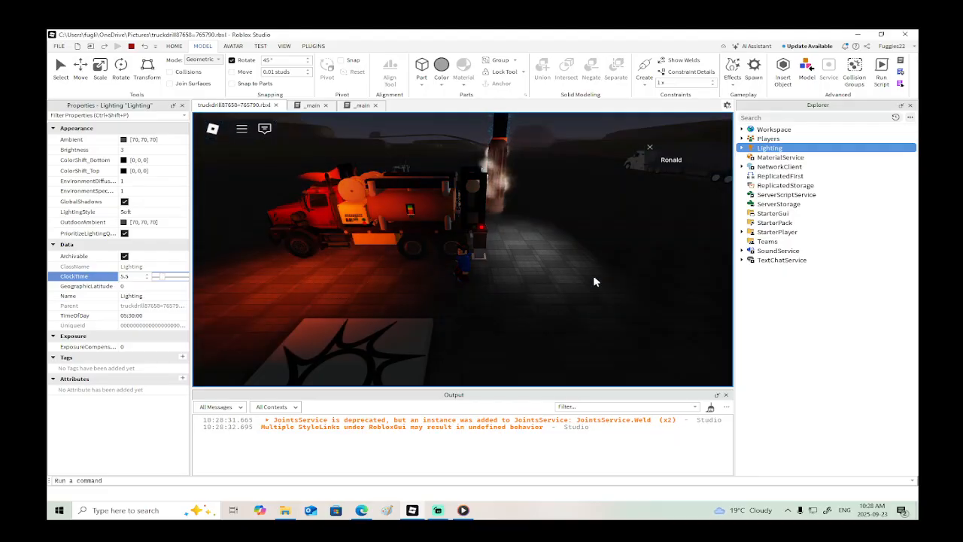
Step: Board and leave the truck, walk around it in the dark to check its lights, and stop the playtest
{"action": "right_click_drag", "start_coordinate": [593, 275], "coordinate": [594, 277]}
{"action": "key", "text": "w"}
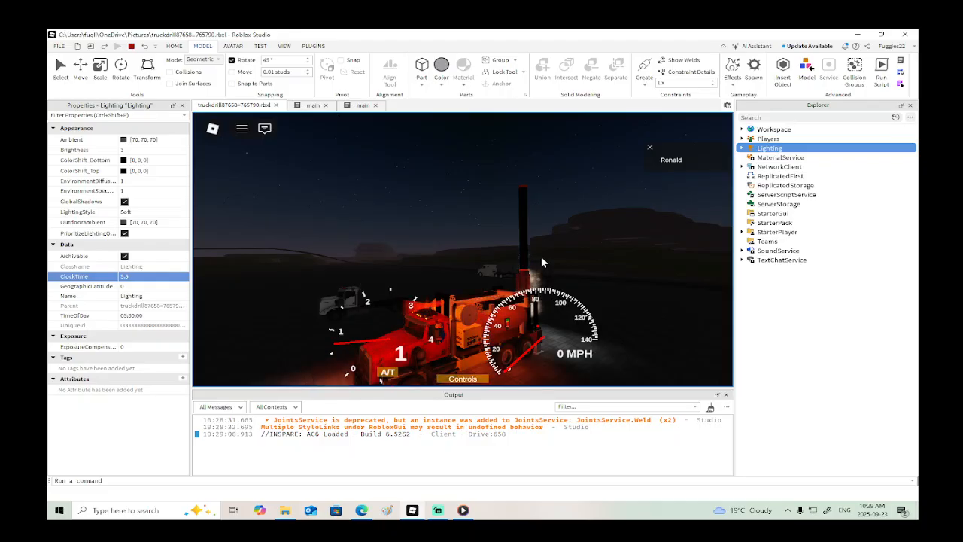
{"action": "key", "text": "space"}
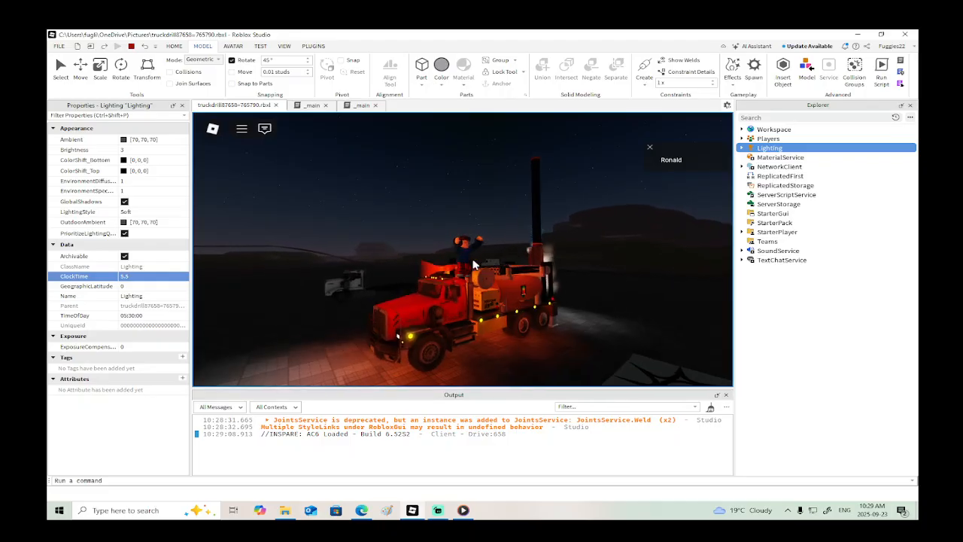
{"action": "key", "text": "d"}
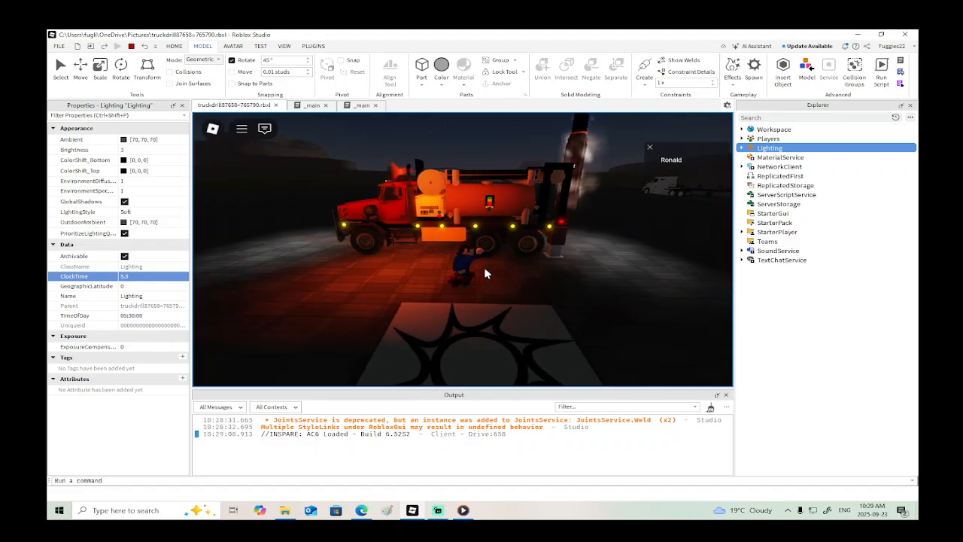
{"action": "key", "text": "w"}
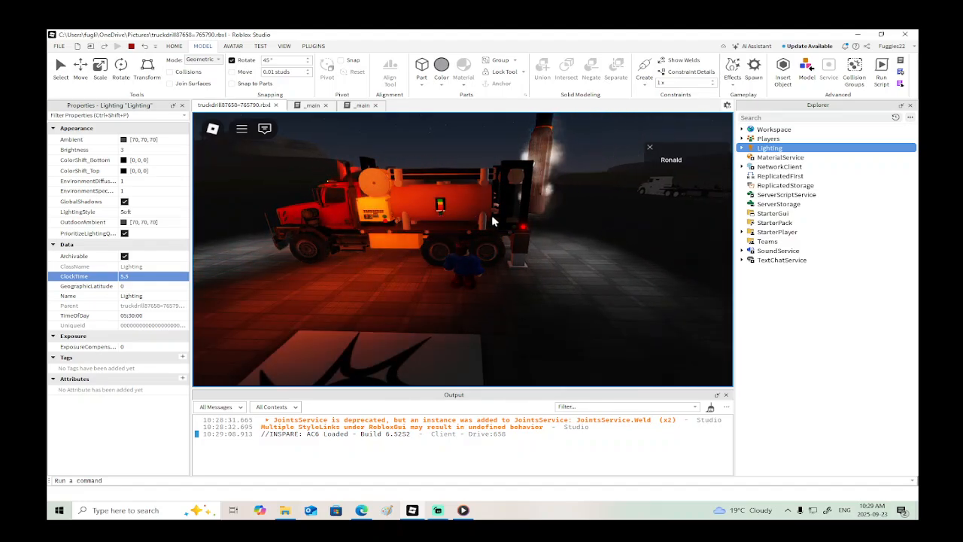
{"action": "right_click_drag", "start_coordinate": [555, 216], "coordinate": [555, 218]}
{"action": "scroll", "coordinate": [555, 218], "scroll_direction": "down", "scroll_amount": 2}
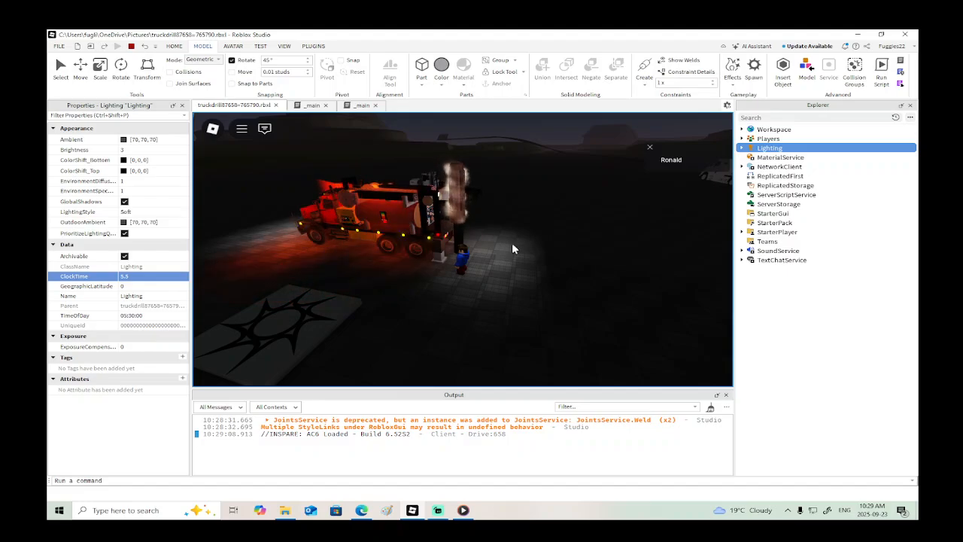
{"action": "scroll", "coordinate": [512, 243], "scroll_direction": "up", "scroll_amount": 2}
{"action": "right_click_drag", "start_coordinate": [518, 238], "coordinate": [517, 237]}
{"action": "key", "text": "d"}
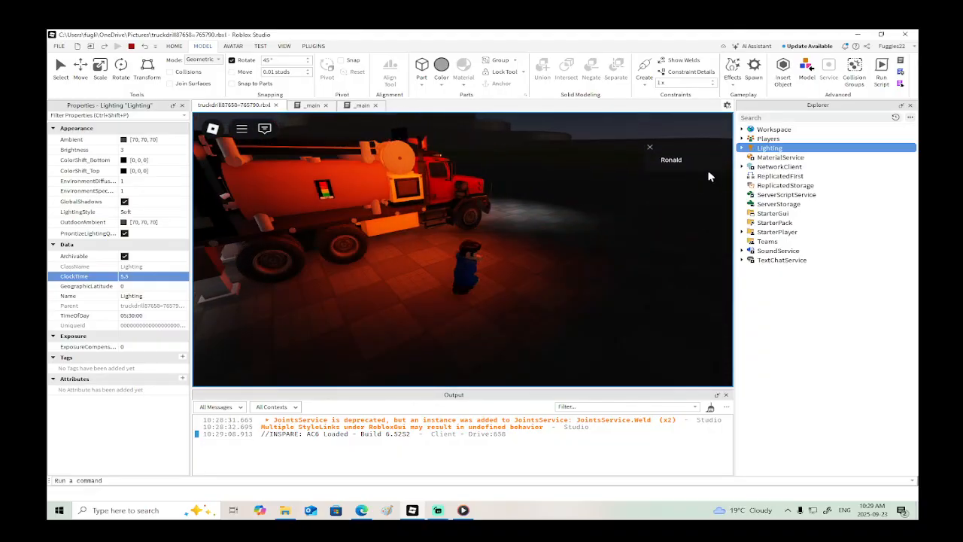
{"action": "key", "text": "shift+F5"}
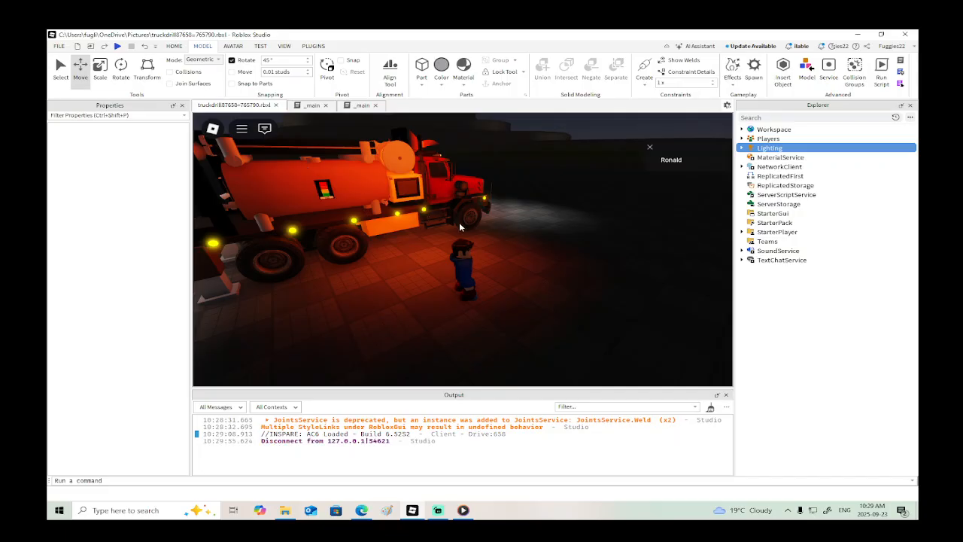
Step: Select the white Kenworth and compare its size with the drill truck's from several sides
{"action": "key", "text": "w"}
{"action": "mouse_move", "coordinate": [487, 264]}
{"action": "right_mouse_down"}
{"action": "mouse_move", "coordinate": [453, 279]}
{"action": "mouse_move", "coordinate": [487, 254]}
{"action": "right_mouse_up"}
{"action": "key", "text": "a"}
{"action": "left_click", "coordinate": [453, 279]}
{"action": "key", "text": "w"}
{"action": "key", "text": "w"}
{"action": "key", "text": "d"}
{"action": "key", "text": "s"}
{"action": "key", "text": "a"}
{"action": "right_click_drag", "start_coordinate": [564, 259], "coordinate": [560, 260]}
{"action": "key", "text": "w"}
{"action": "key", "text": "s"}
{"action": "key", "text": "s"}
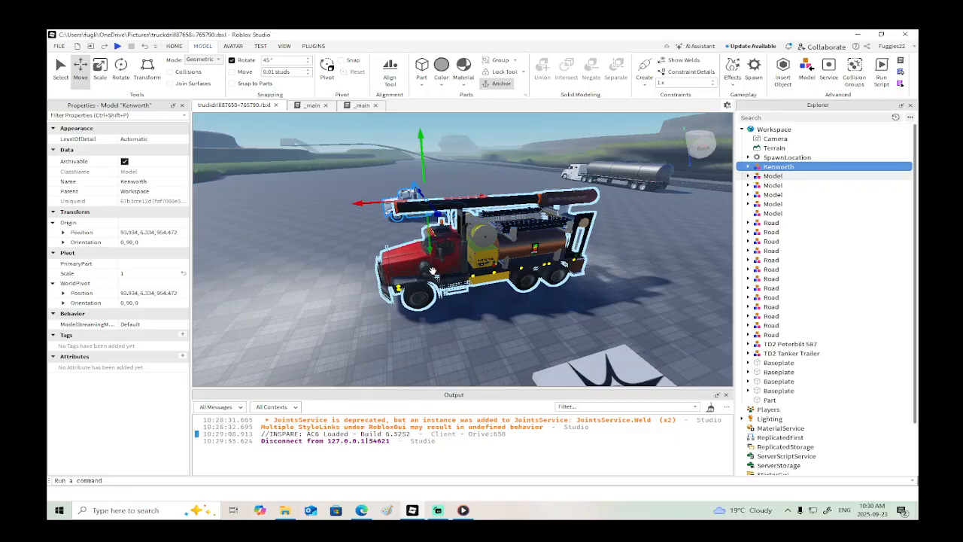
{"action": "right_click_drag", "start_coordinate": [458, 280], "coordinate": [462, 286]}
{"action": "key", "text": "s"}
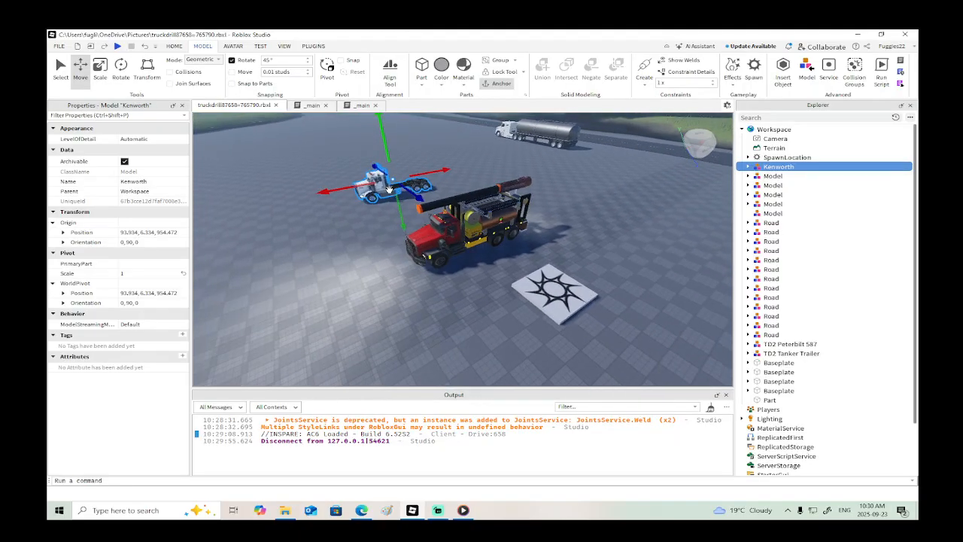
Step: Select the drill truck and move it sideways about 34.2 studs, close beside the white Kenworth
{"action": "right_click_drag", "start_coordinate": [391, 192], "coordinate": [406, 196]}
{"action": "key", "text": "w"}
{"action": "key", "text": "a"}
{"action": "key", "text": "s"}
{"action": "left_click", "coordinate": [523, 208]}
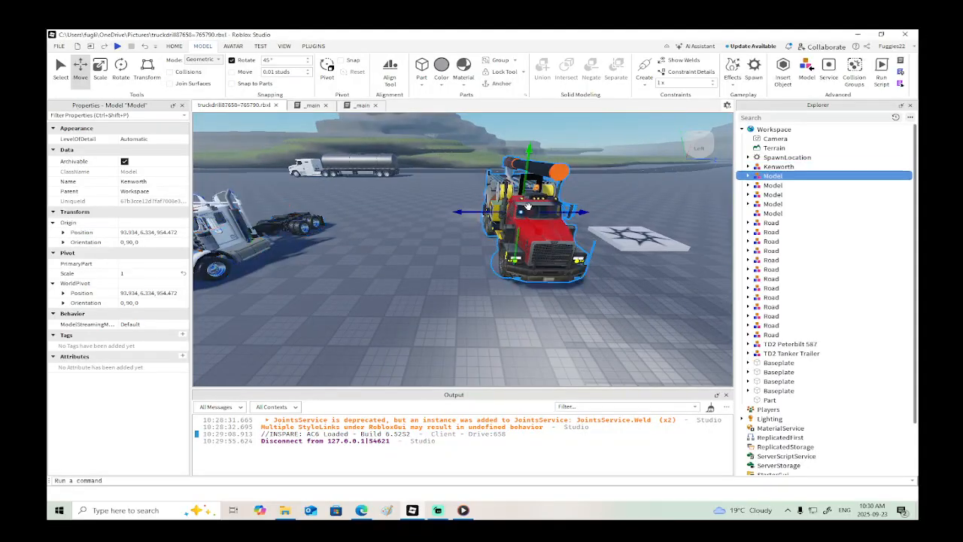
{"action": "key", "text": "a"}
{"action": "left_click_drag", "start_coordinate": [471, 210], "coordinate": [393, 212]}
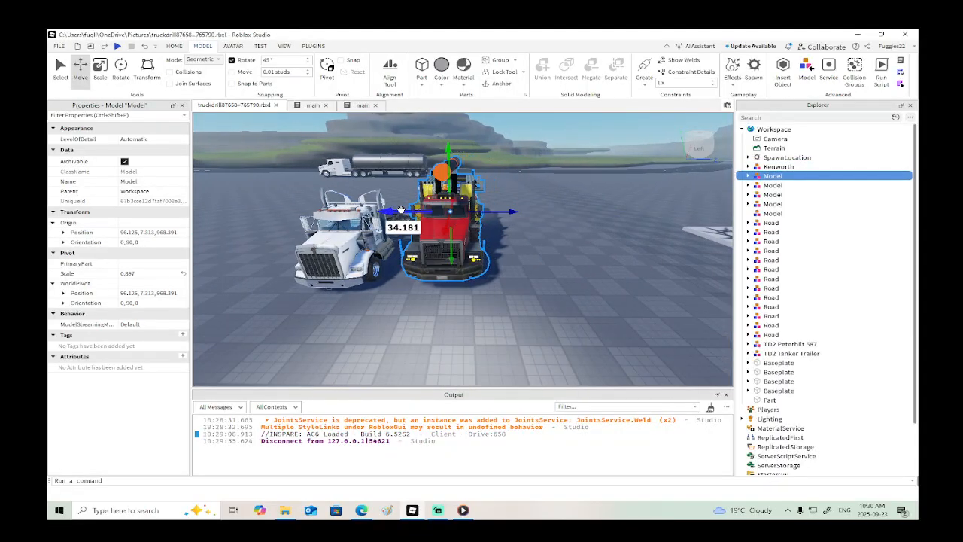
Step: Shift the drill truck about 1.26 studs rearward along its length
{"action": "right_click_drag", "start_coordinate": [475, 186], "coordinate": [483, 191]}
{"action": "key", "text": "w"}
{"action": "key", "text": "s"}
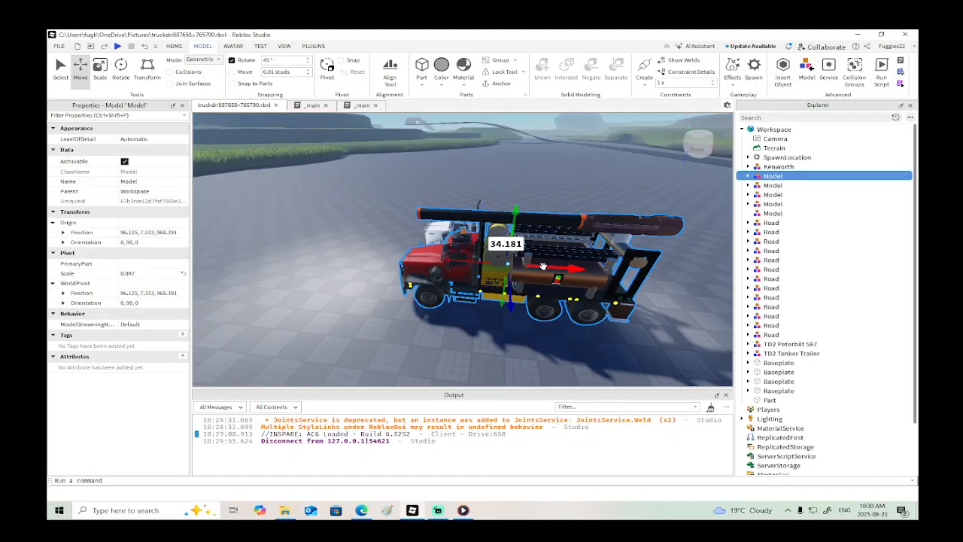
{"action": "left_click_drag", "start_coordinate": [454, 261], "coordinate": [463, 261]}
{"action": "key", "text": "a"}
{"action": "right_click_drag", "start_coordinate": [463, 262], "coordinate": [461, 260]}
{"action": "key", "text": "s"}
{"action": "key", "text": "d"}
{"action": "right_click_drag", "start_coordinate": [430, 288], "coordinate": [430, 288]}
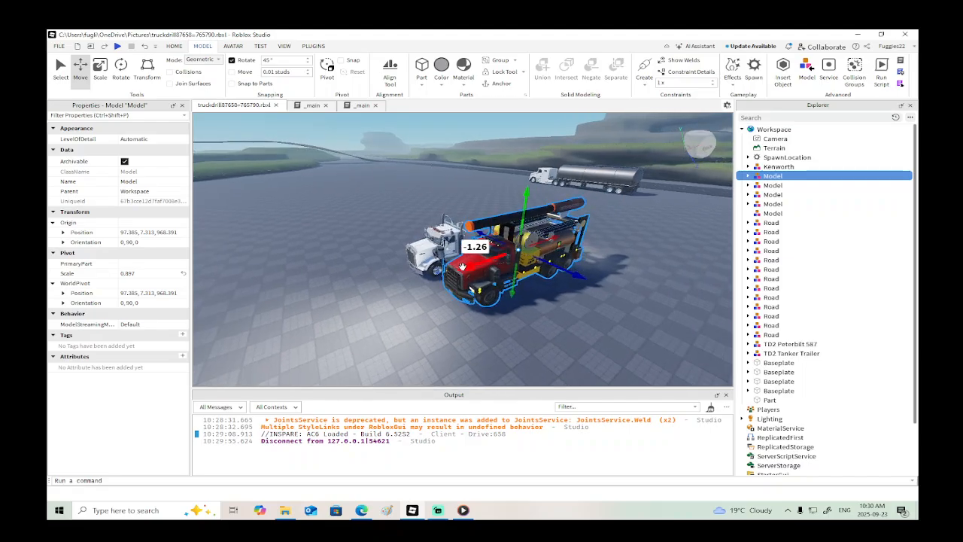
Step: Move the drill truck forward along its length to X position 94.772, lining its front up with the Kenworth's
{"action": "left_click_drag", "start_coordinate": [467, 266], "coordinate": [454, 271]}
{"action": "key", "text": "a"}
{"action": "right_click_drag", "start_coordinate": [456, 272], "coordinate": [458, 270]}
{"action": "key", "text": "s"}
{"action": "right_click_drag", "start_coordinate": [523, 271], "coordinate": [425, 271]}
{"action": "scroll", "coordinate": [454, 264], "scroll_direction": "down", "scroll_amount": 4}
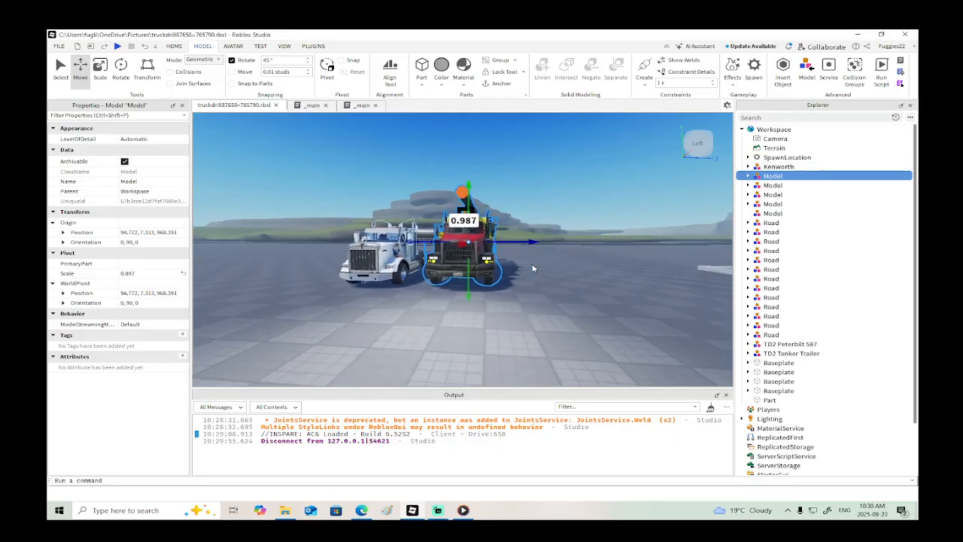
Step: Shrink the drill truck slightly to a scale of about 0.871 to match the Kenworth
{"action": "scroll", "coordinate": [531, 265], "scroll_direction": "up", "scroll_amount": 3}
{"action": "right_click_drag", "start_coordinate": [533, 266], "coordinate": [531, 262]}
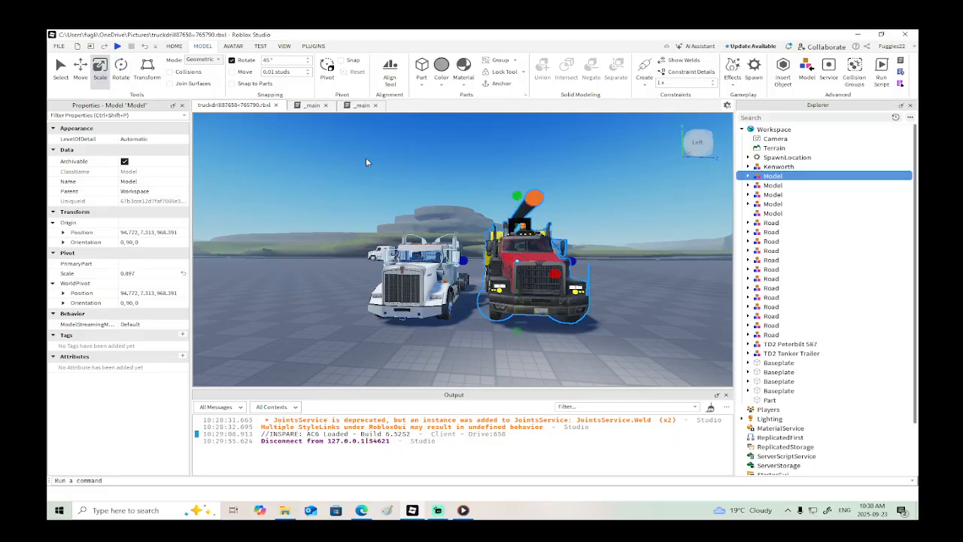
{"action": "left_click_drag", "start_coordinate": [463, 256], "coordinate": [466, 258]}
{"action": "right_click_drag", "start_coordinate": [473, 261], "coordinate": [475, 269]}
Step: Move the drill truck about 14.08 studs sideways onto the Kenworth for comparison and lower it about 0.63 studs
{"action": "key", "text": "ctrl+2"}
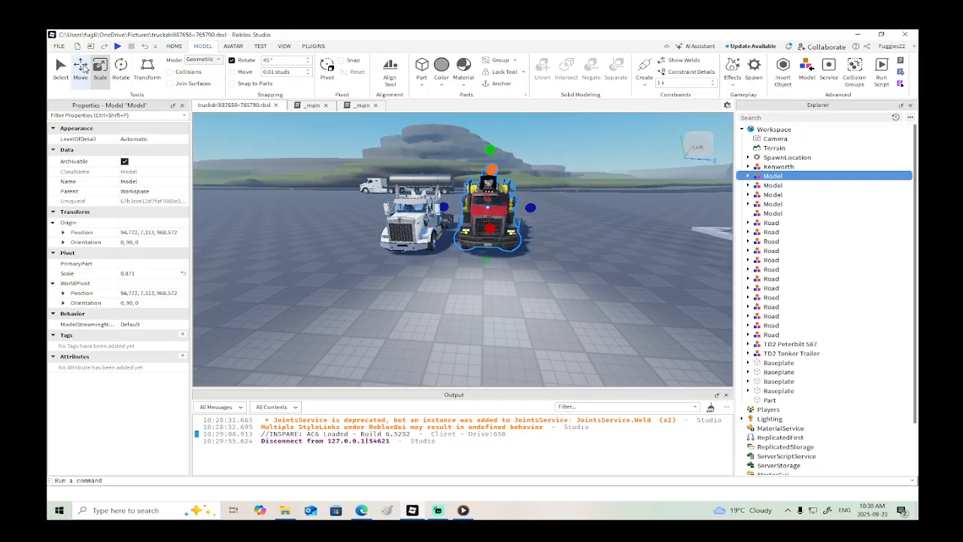
{"action": "left_click_drag", "start_coordinate": [553, 205], "coordinate": [507, 207]}
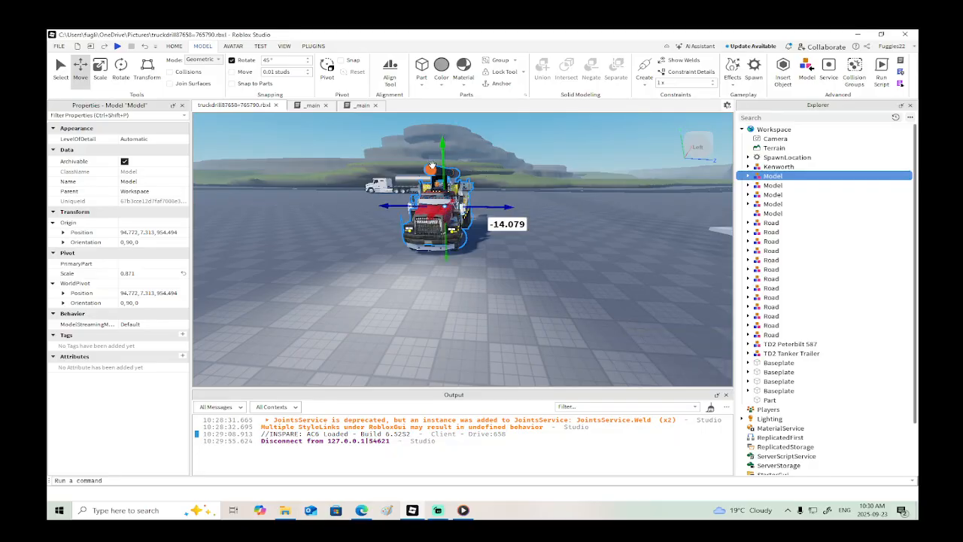
{"action": "left_click_drag", "start_coordinate": [443, 159], "coordinate": [442, 156]}
{"action": "key", "text": "w"}
{"action": "right_click_drag", "start_coordinate": [452, 166], "coordinate": [459, 167]}
{"action": "key", "text": "d"}
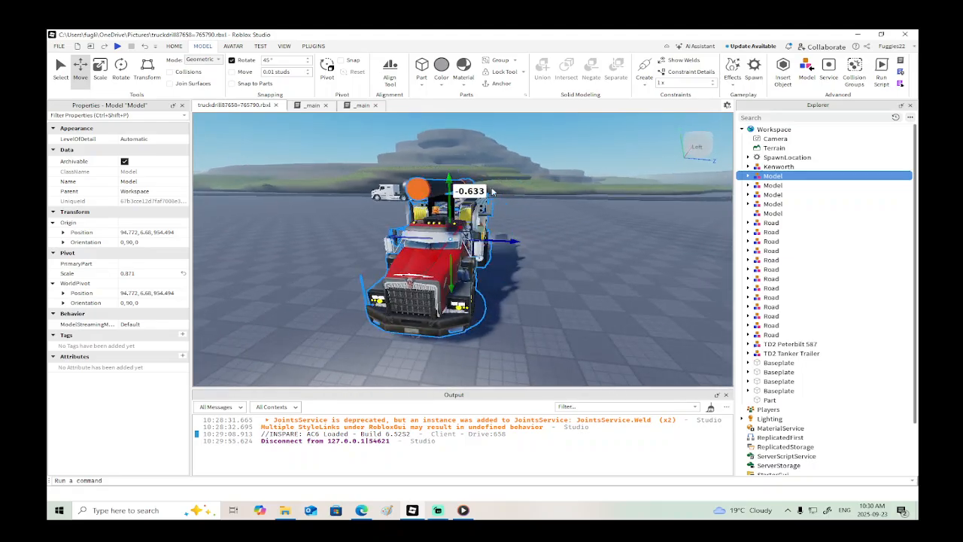
Step: Move the drill truck sideways off the Kenworth to Z position 973.875, leaving a gap between the two trucks
{"action": "left_click_drag", "start_coordinate": [508, 241], "coordinate": [587, 255]}
{"action": "right_click_drag", "start_coordinate": [587, 254], "coordinate": [587, 254]}
{"action": "left_click", "coordinate": [457, 250]}
{"action": "right_click_drag", "start_coordinate": [457, 250], "coordinate": [440, 252]}
{"action": "left_click", "coordinate": [364, 259]}
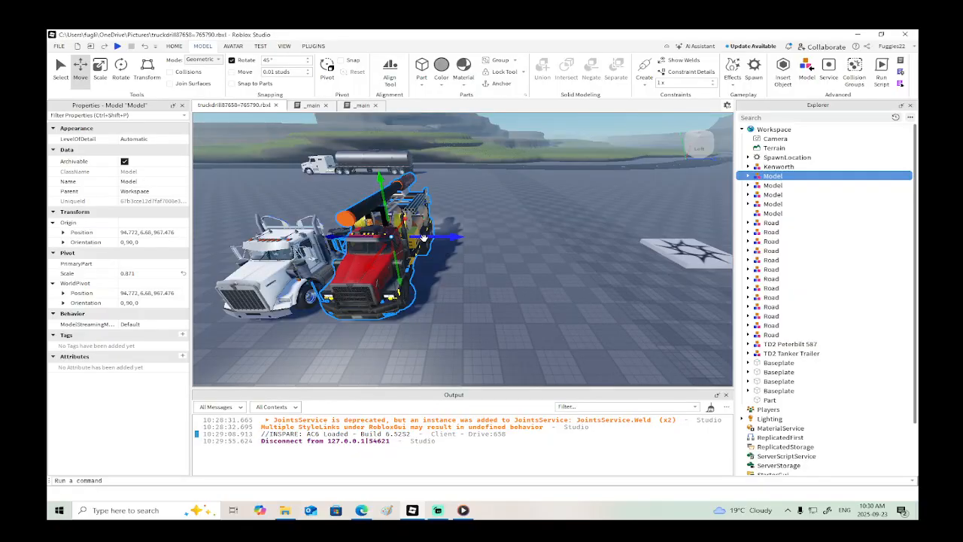
{"action": "left_click_drag", "start_coordinate": [456, 238], "coordinate": [507, 258]}
{"action": "right_click_drag", "start_coordinate": [506, 258], "coordinate": [464, 256]}
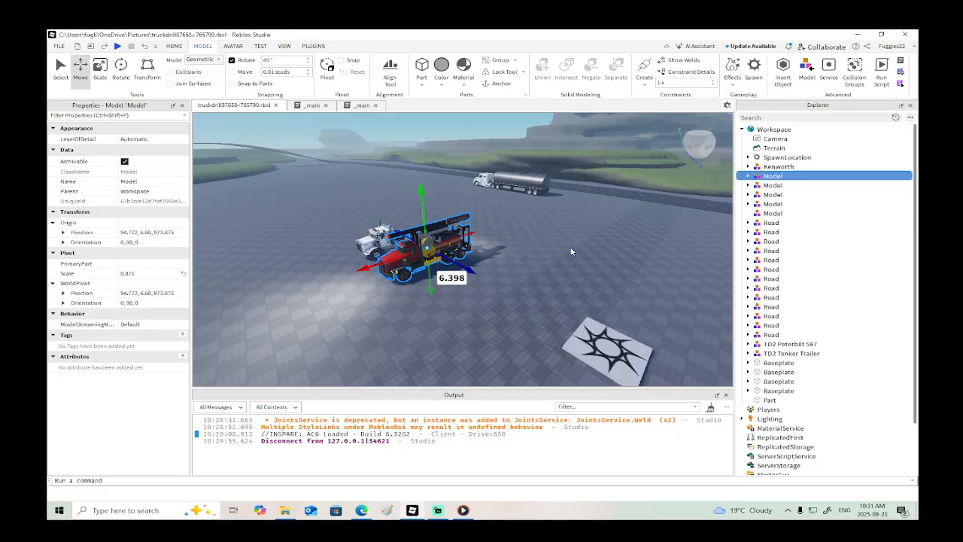
Step: Deselect the drill truck and examine its side and rear lights, up close and from a distance
{"action": "right_click_drag", "start_coordinate": [608, 254], "coordinate": [492, 255]}
{"action": "left_click", "coordinate": [535, 275]}
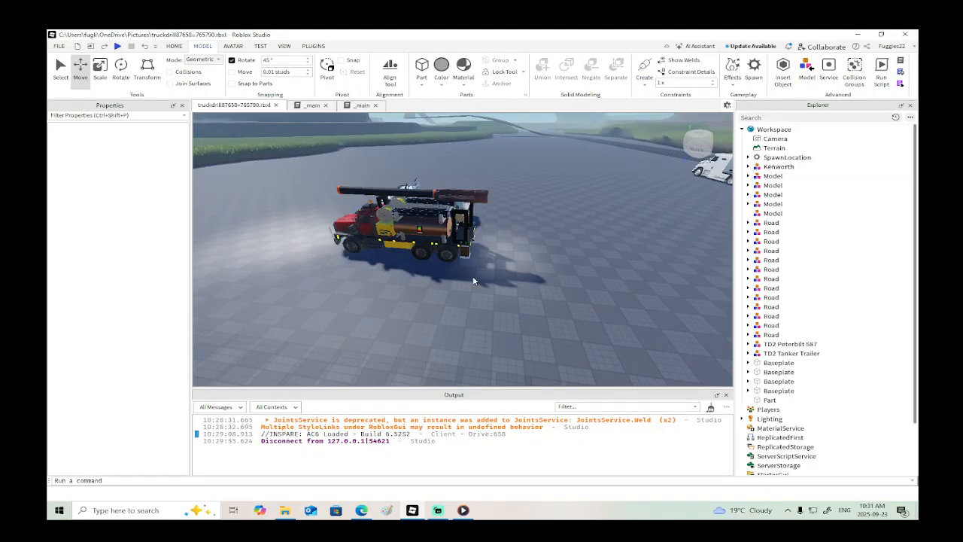
{"action": "scroll", "coordinate": [474, 281], "scroll_direction": "up", "scroll_amount": 5}
{"action": "right_click_drag", "start_coordinate": [474, 281], "coordinate": [473, 279]}
{"action": "scroll", "coordinate": [473, 279], "scroll_direction": "down", "scroll_amount": 5}
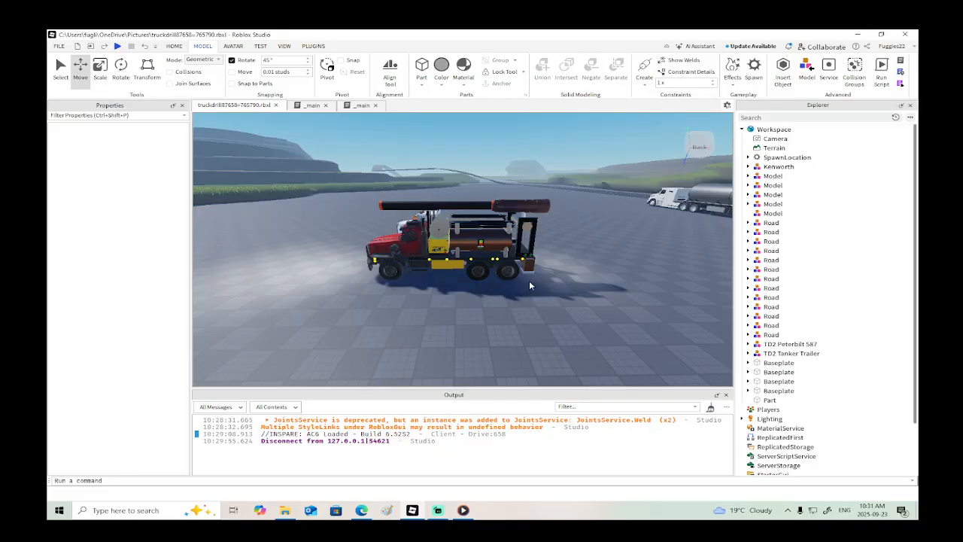
{"action": "scroll", "coordinate": [529, 280], "scroll_direction": "up", "scroll_amount": 5}
{"action": "scroll", "coordinate": [529, 281], "scroll_direction": "down", "scroll_amount": 4}
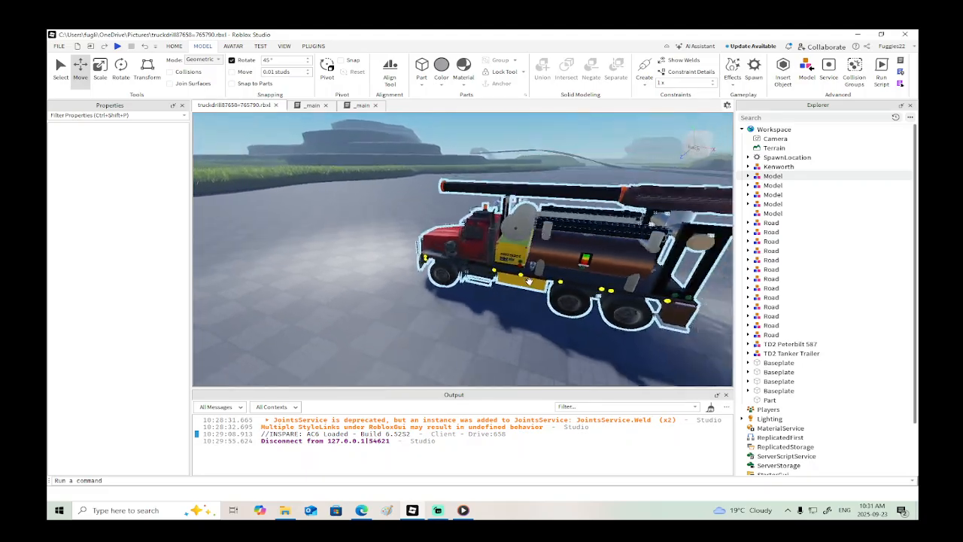
{"action": "right_click_drag", "start_coordinate": [529, 280], "coordinate": [529, 280]}
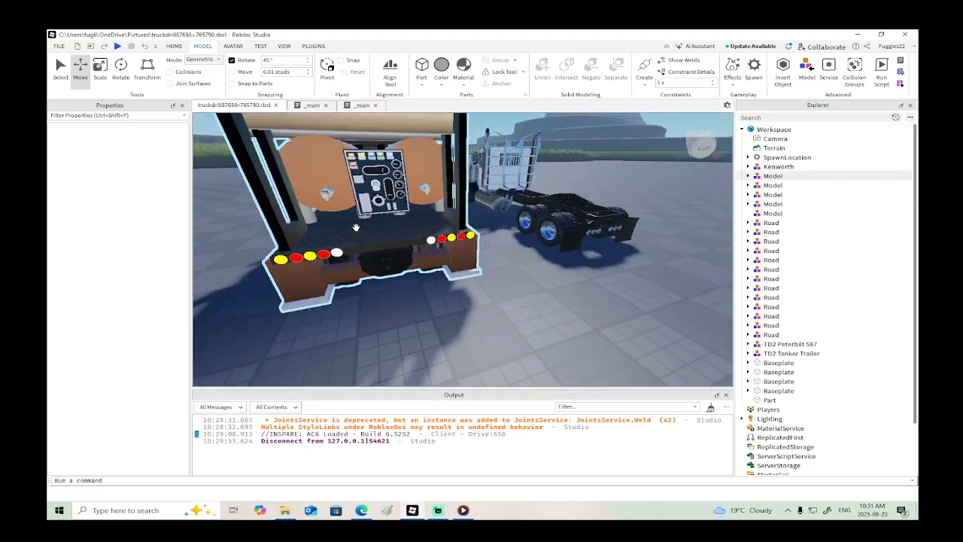
{"action": "scroll", "coordinate": [573, 205], "scroll_direction": "down", "scroll_amount": 4}
{"action": "right_click_drag", "start_coordinate": [573, 205], "coordinate": [573, 205]}
Step: Rename the drill truck's top-level model as Drill Truck
{"action": "left_click", "coordinate": [499, 264]}
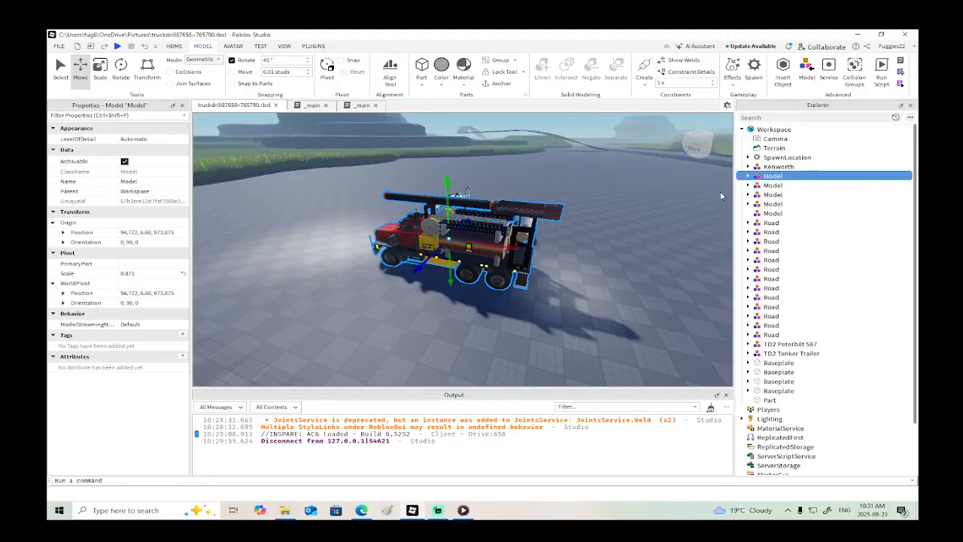
{"action": "double_click", "coordinate": [764, 178]}
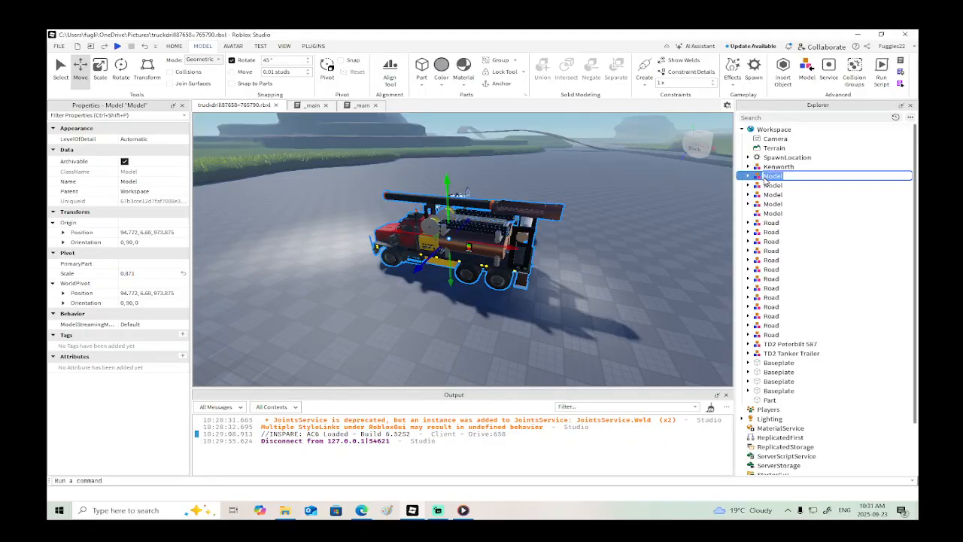
{"action": "key", "text": "Return"}
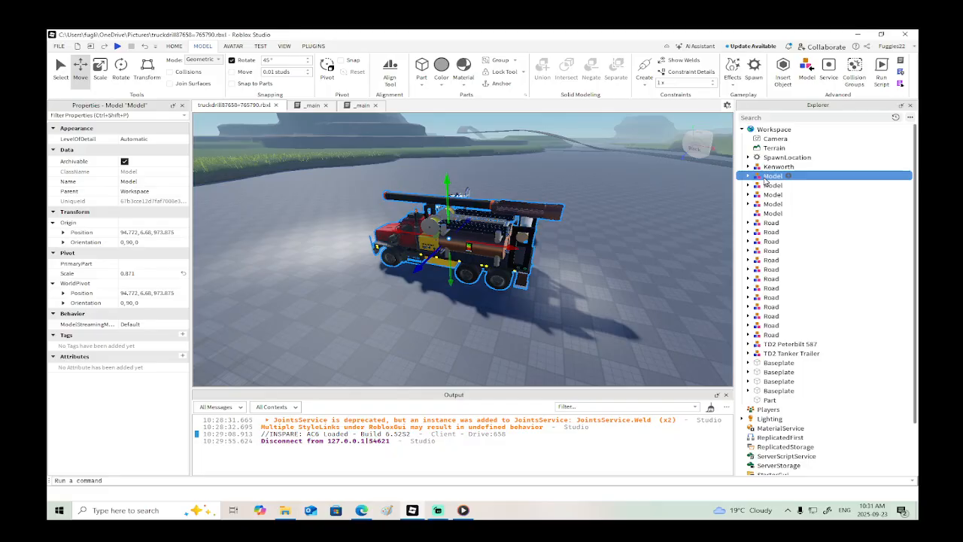
{"action": "double_click", "coordinate": [764, 179]}
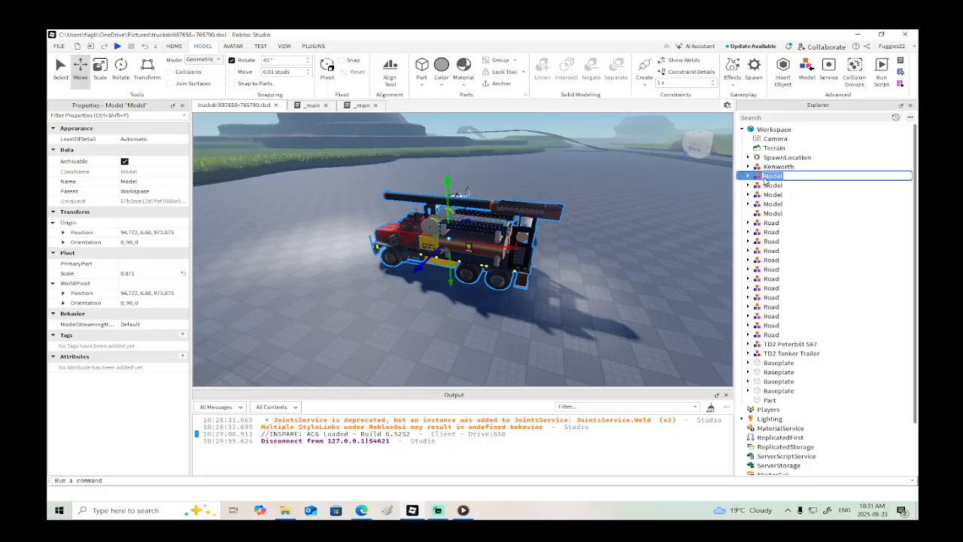
{"action": "type", "text": "Drill Truck"}
{"action": "key", "text": "Return"}
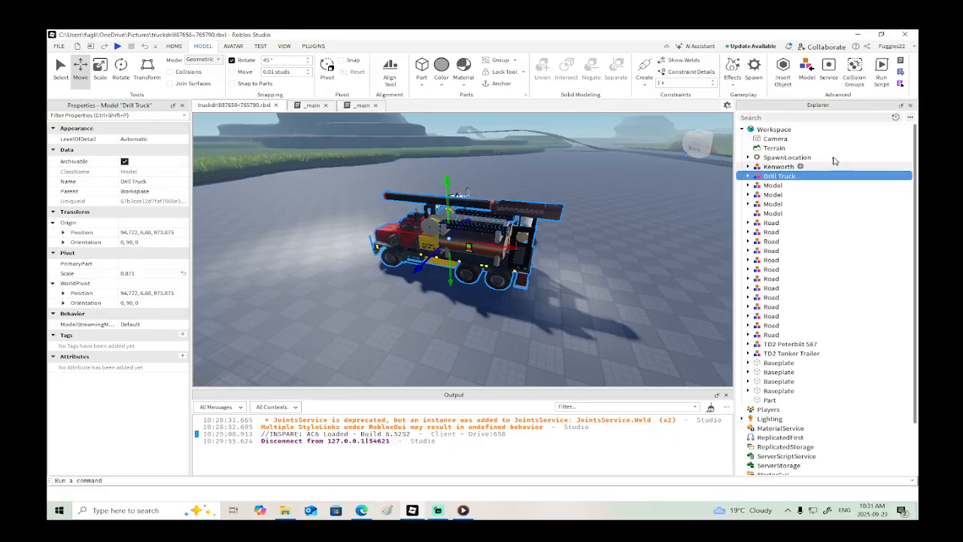
Step: Start saving the Drill Truck model to Roblox with the description "Truck Drills anywhere! has buttons, play around!"
{"action": "right_click", "coordinate": [775, 181]}
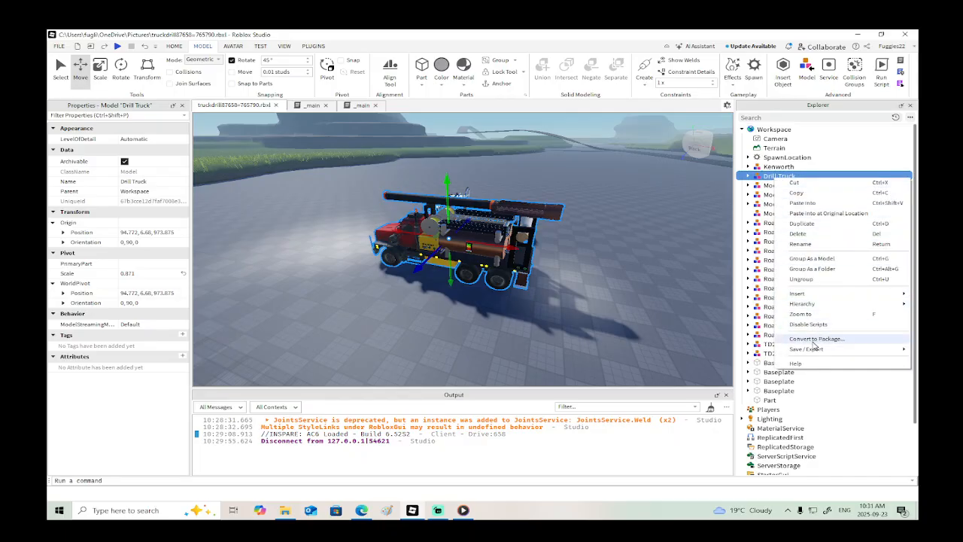
{"action": "mouse_move", "coordinate": [809, 349]}
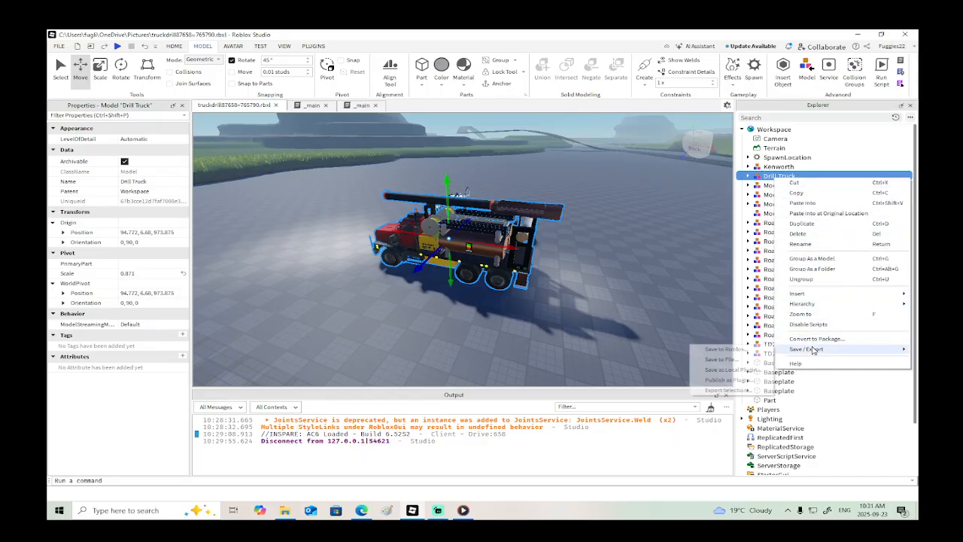
{"action": "left_click", "coordinate": [726, 350]}
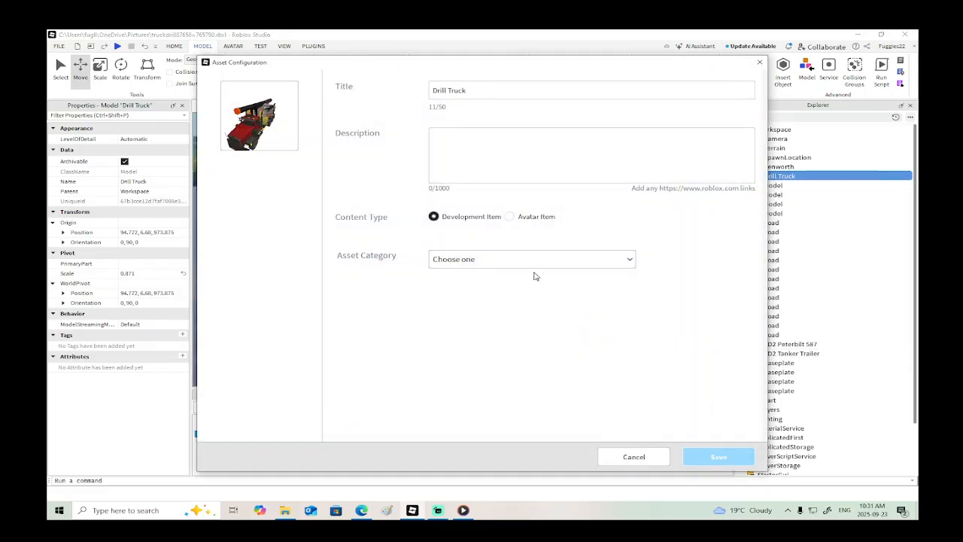
{"action": "left_click", "coordinate": [474, 149]}
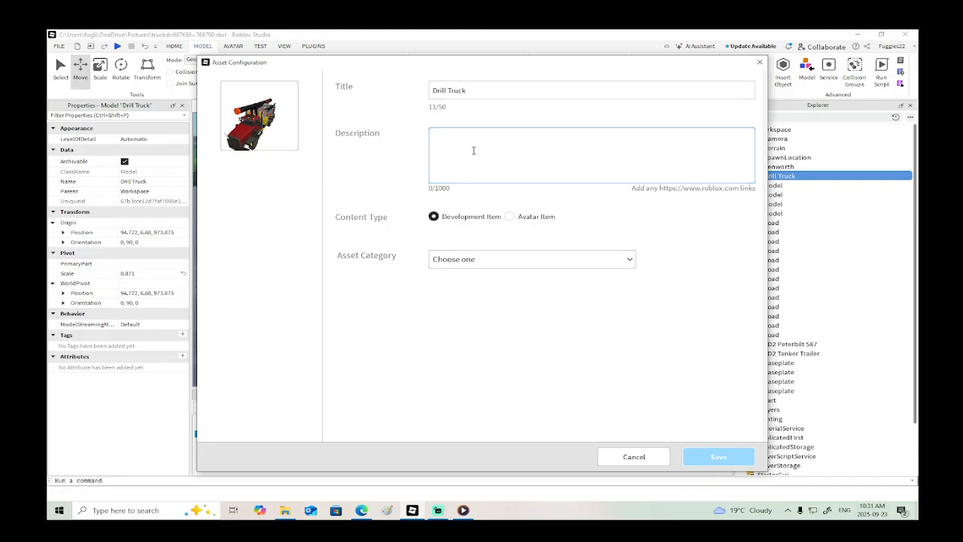
{"action": "type", "text": "Truck Drill"}
{"action": "type", "text": ", play around!"}
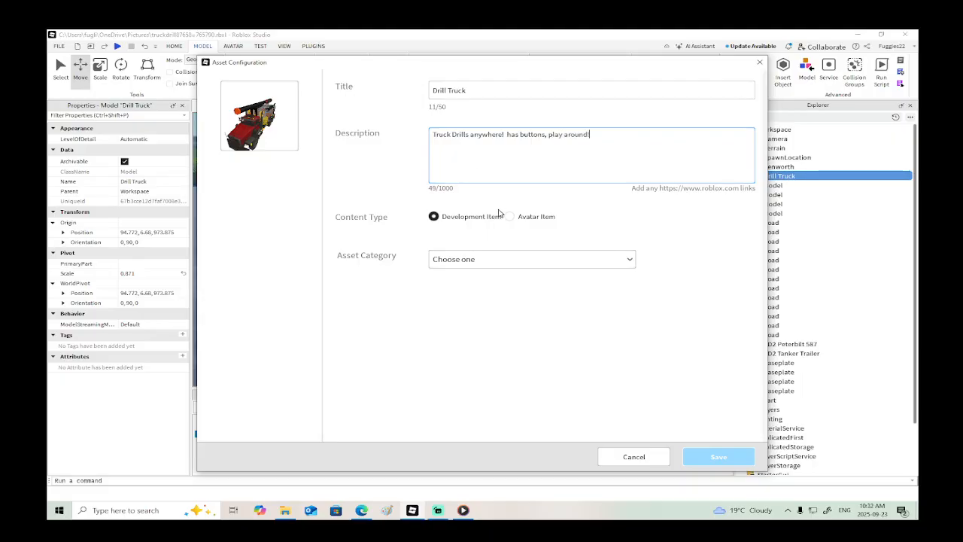
Step: Set the asset category to Model and the genre to TownAndCity, and submit the Drill Truck asset
{"action": "left_click", "coordinate": [501, 261]}
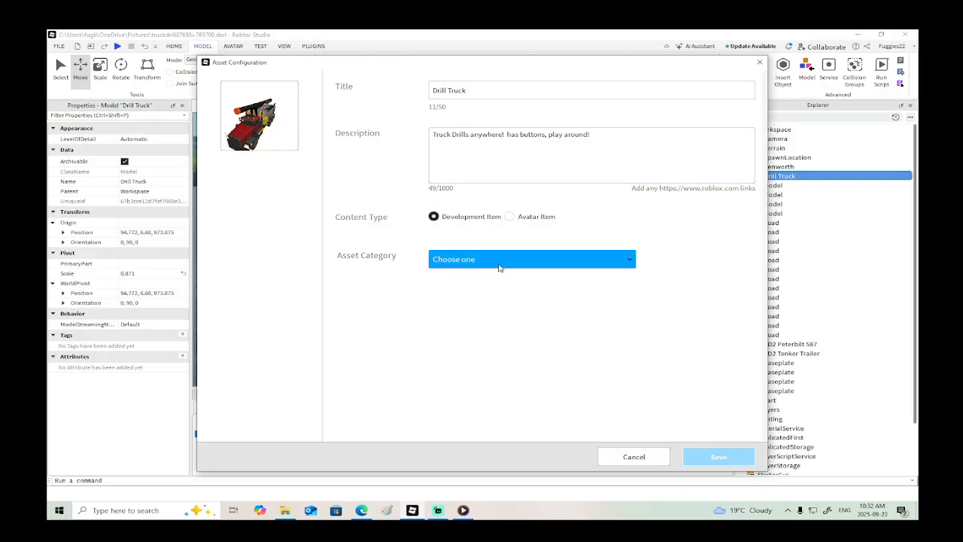
{"action": "left_click", "coordinate": [487, 276]}
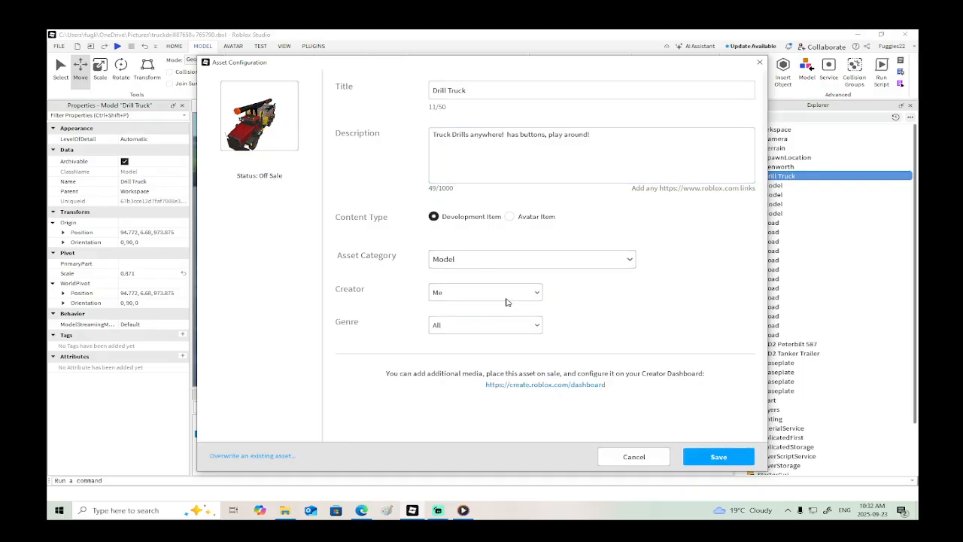
{"action": "left_click", "coordinate": [502, 325]}
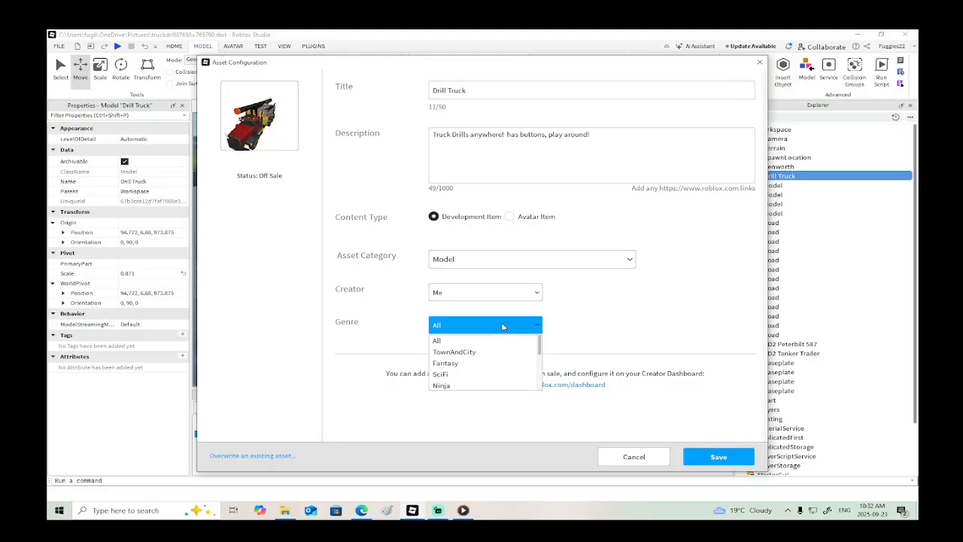
{"action": "left_click", "coordinate": [478, 353]}
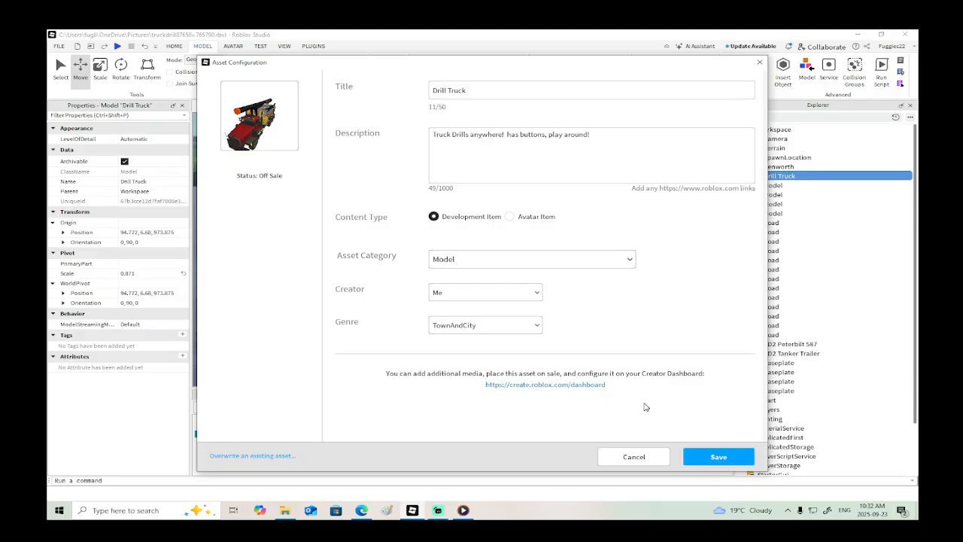
{"action": "left_click", "coordinate": [698, 458]}
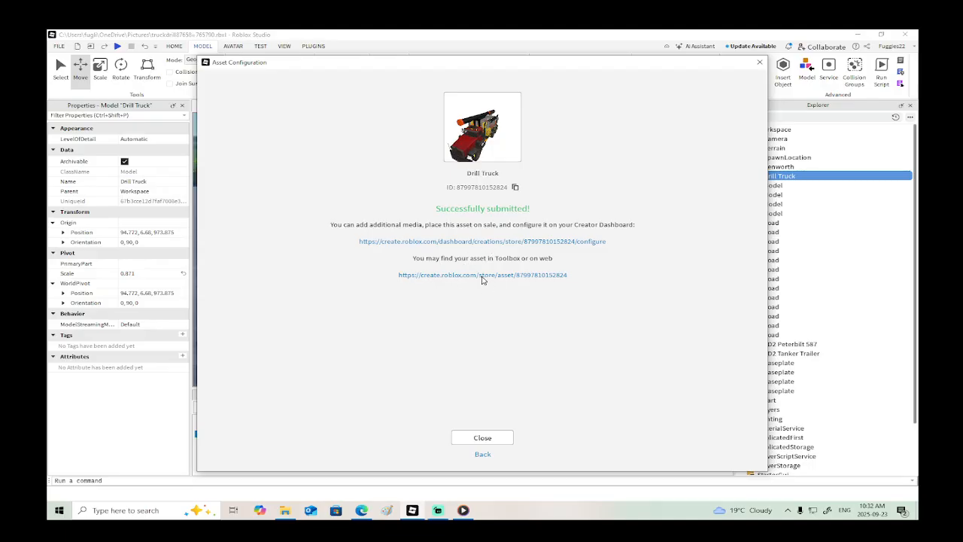
Step: View the Drill Truck's Creator Store page in the browser, then return to Roblox Studio and close the asset configuration
{"action": "left_click", "coordinate": [482, 275]}
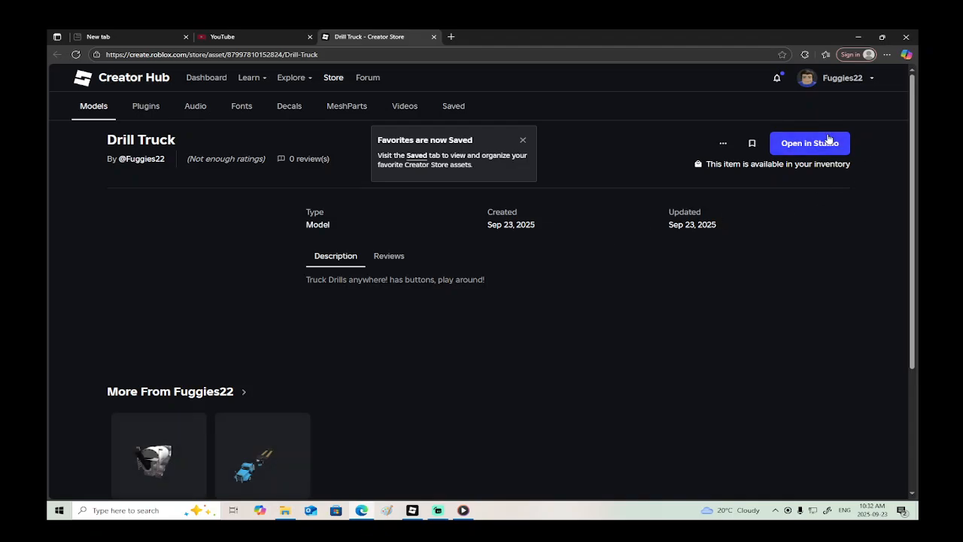
{"action": "scroll", "coordinate": [489, 335], "scroll_direction": "down", "scroll_amount": 1}
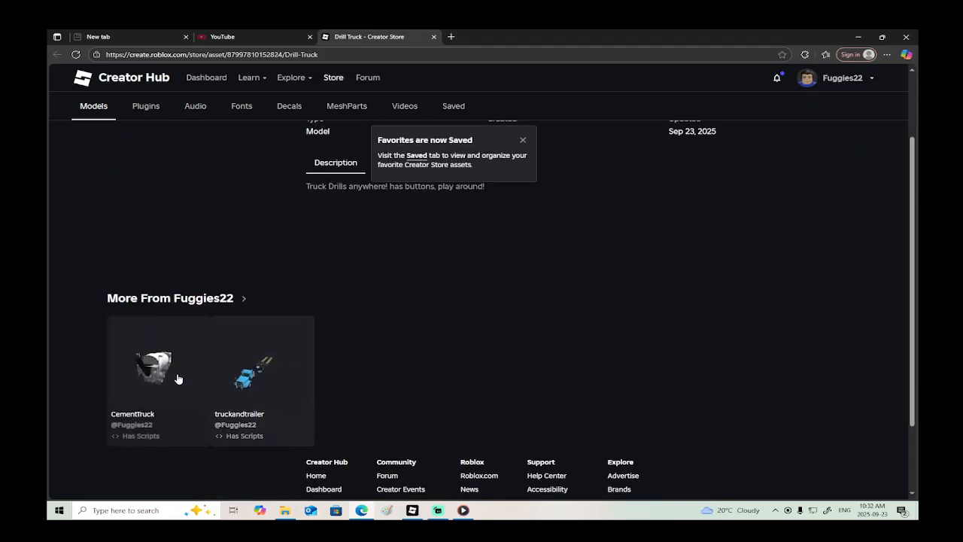
{"action": "scroll", "coordinate": [392, 368], "scroll_direction": "up", "scroll_amount": 1}
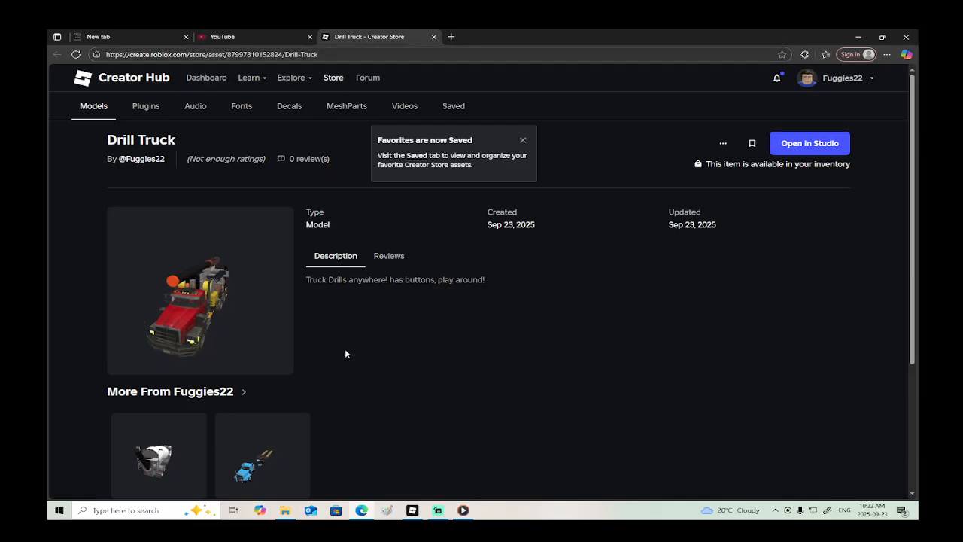
{"action": "mouse_move", "coordinate": [412, 510]}
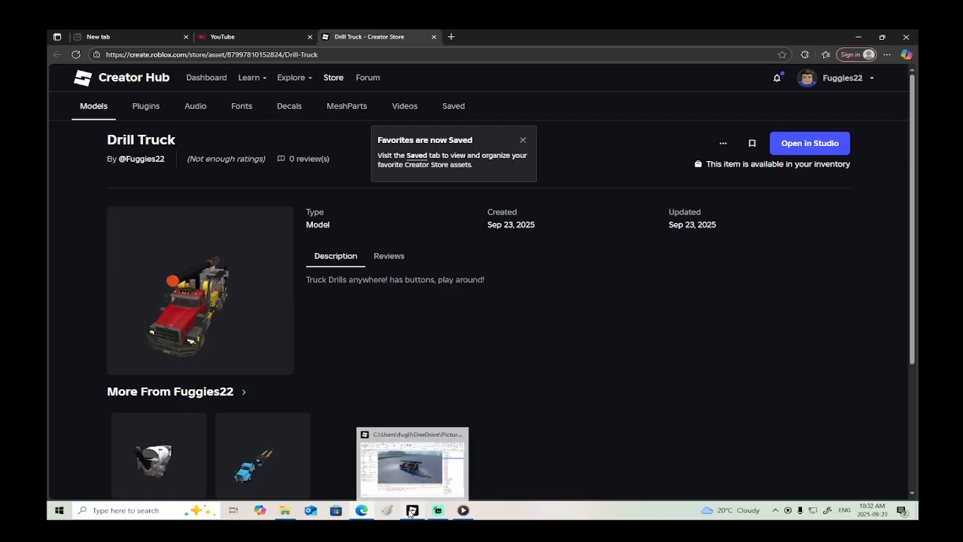
{"action": "left_click", "coordinate": [410, 475]}
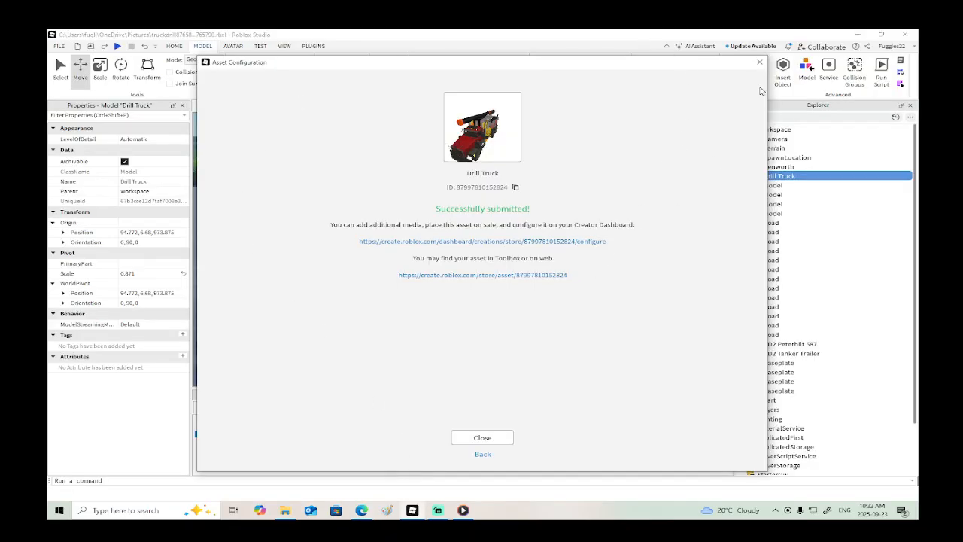
{"action": "left_click", "coordinate": [760, 62]}
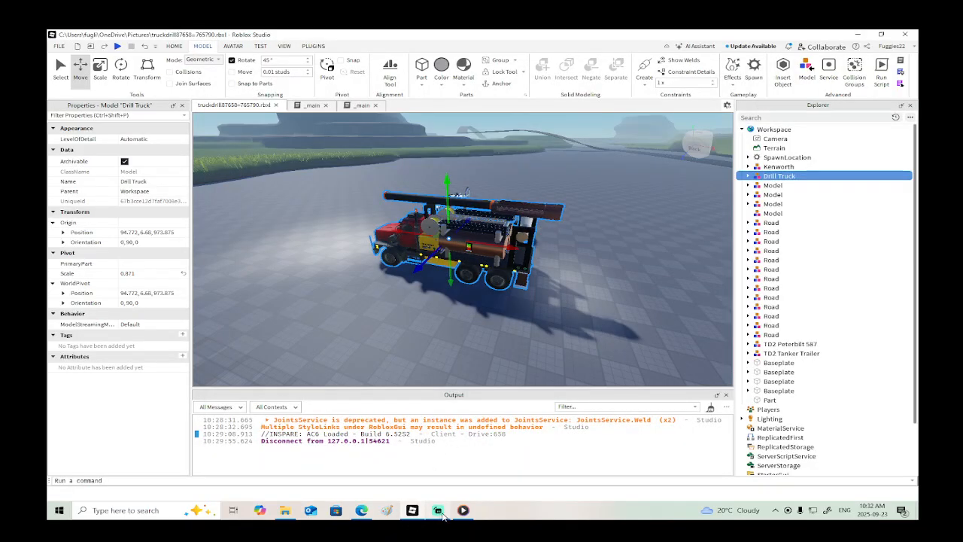